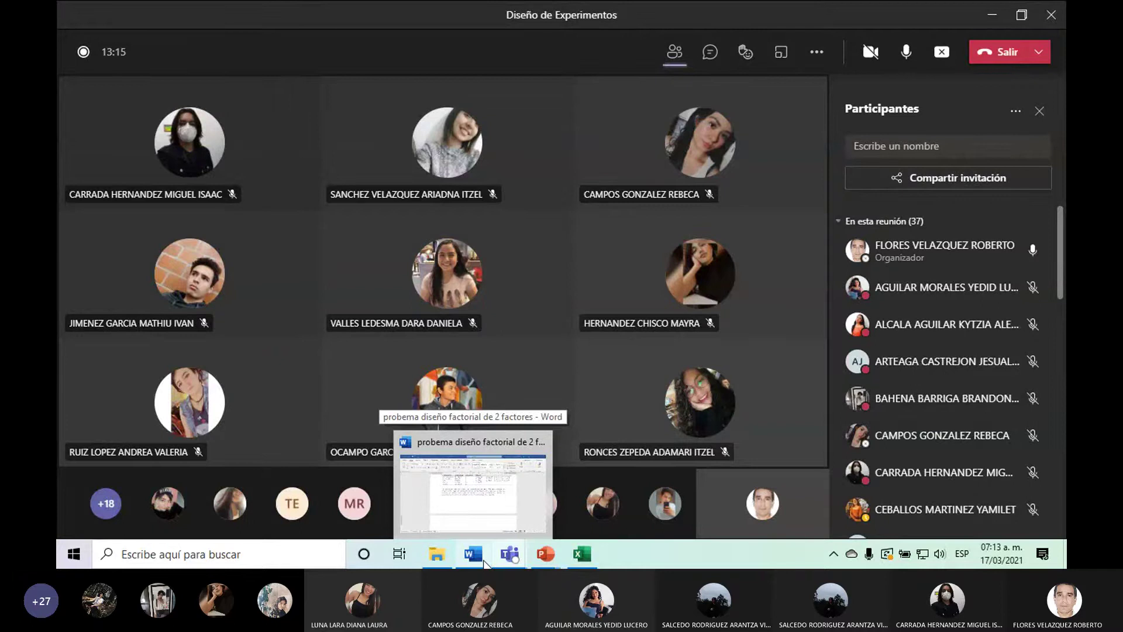
# Bring the Word document on the two-factor factorial design in front of the Teams meeting.
pyautogui.click(466, 524)
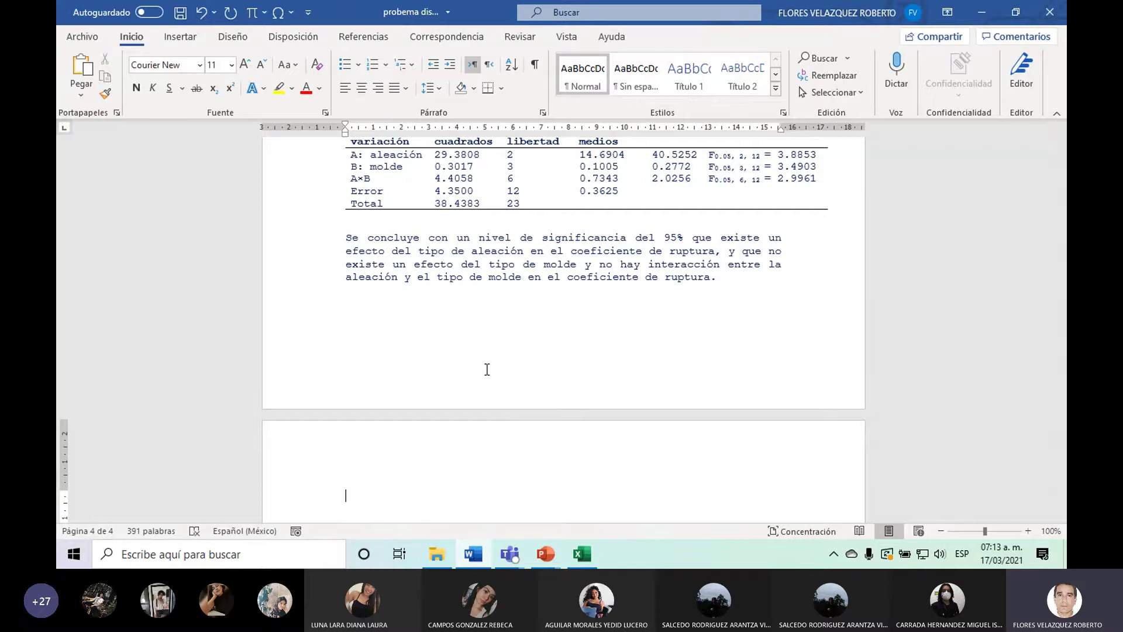
# Type the heading 'Validación del modelo:', zoom to 120%, and insert an empty equation below it.
pyautogui.write('Valida')
pyautogui.write('ción de')
pyautogui.write('l ')
pyautogui.write('modelo:')
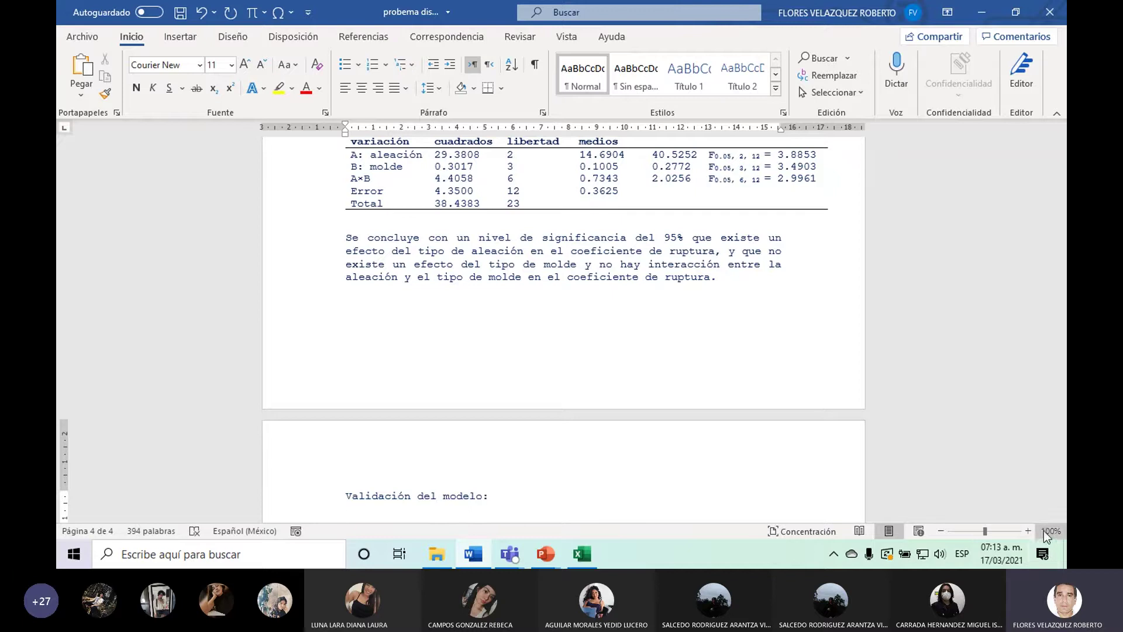
pyautogui.click(1027, 532)
pyautogui.click(1028, 531)
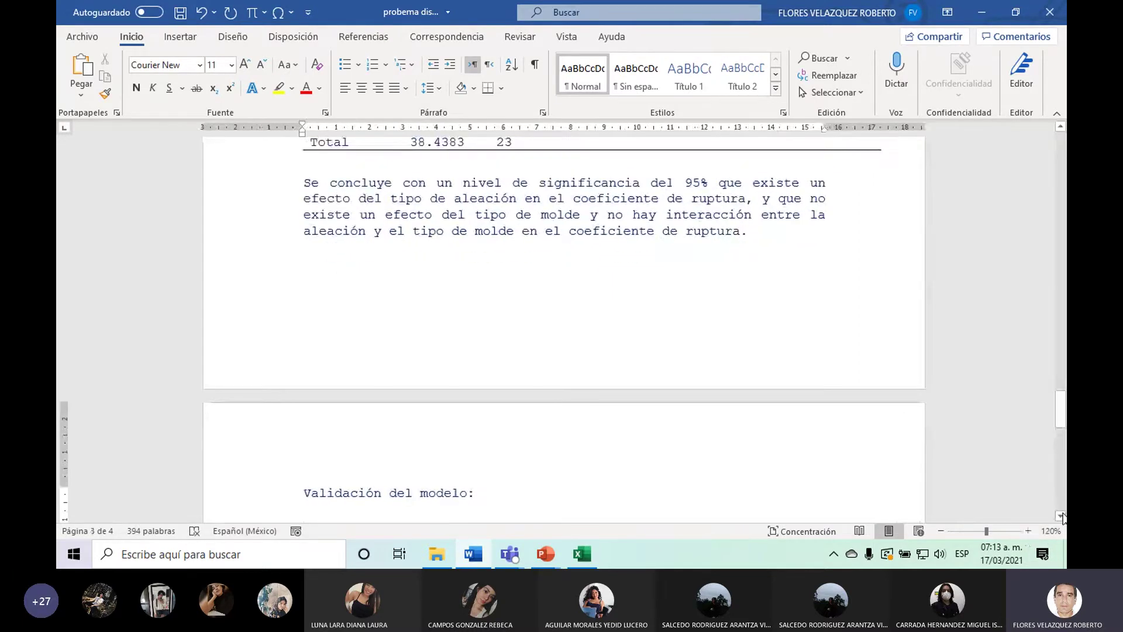
pyautogui.scroll(-3, 1061, 516)
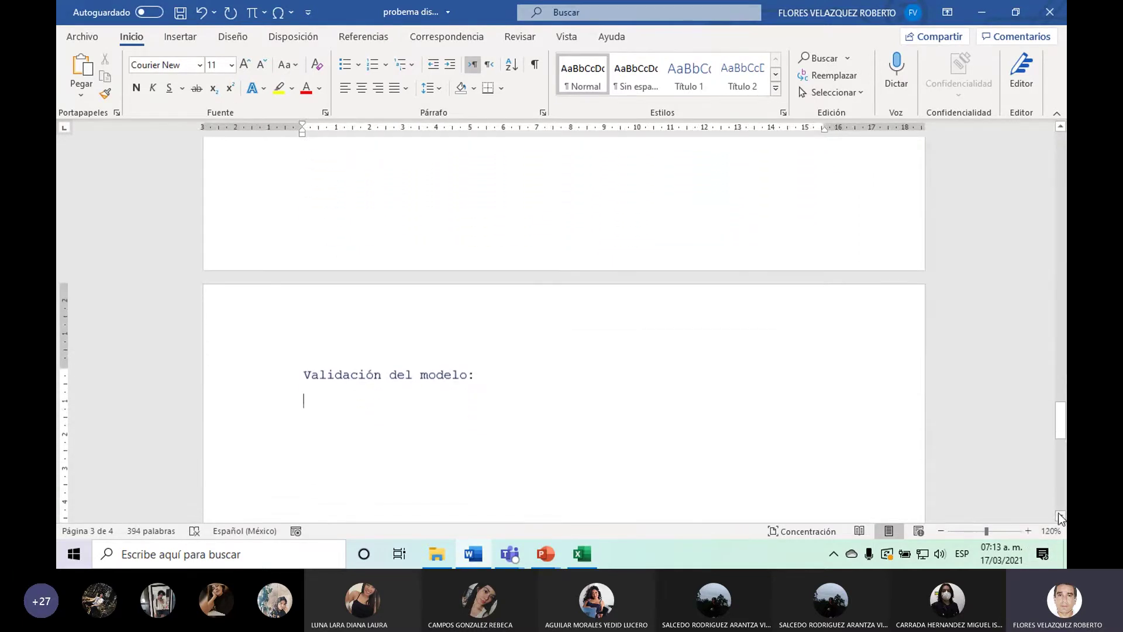
pyautogui.click(252, 12)
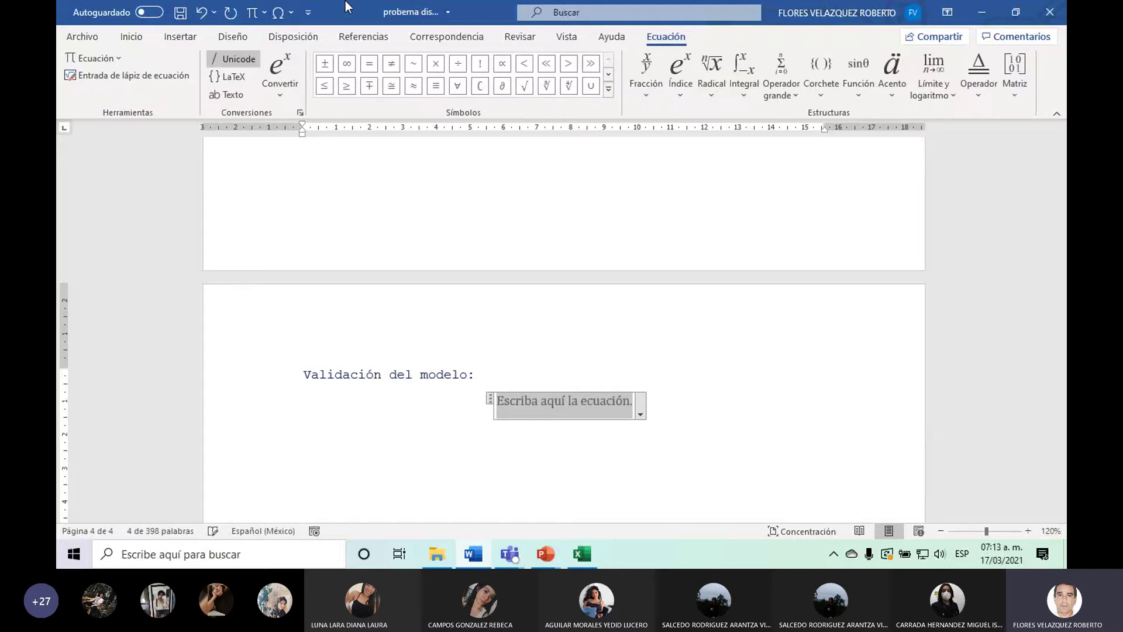
# Type e_ijk = y_ijk − and add a subscript template after the minus sign.
pyautogui.write('e_i')
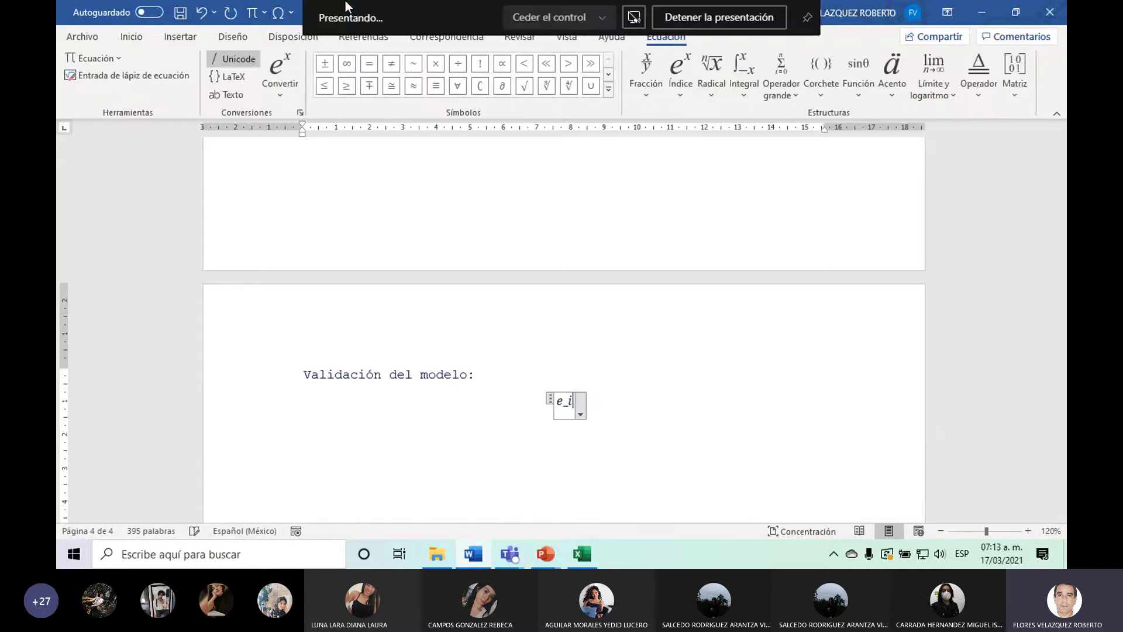
pyautogui.write('jk =')
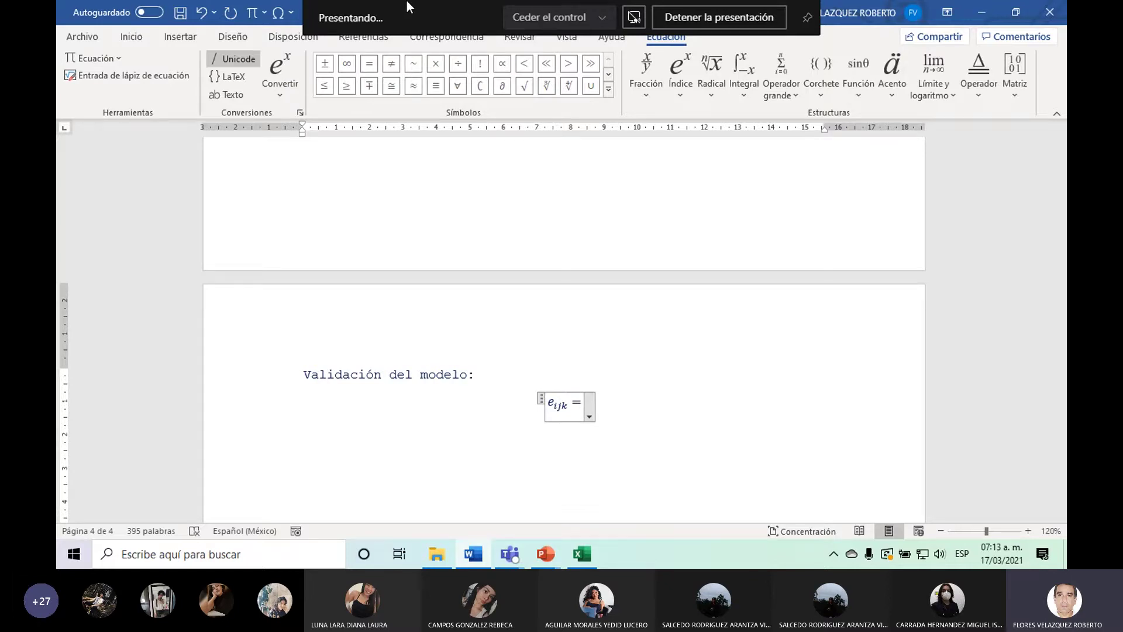
pyautogui.write('y')
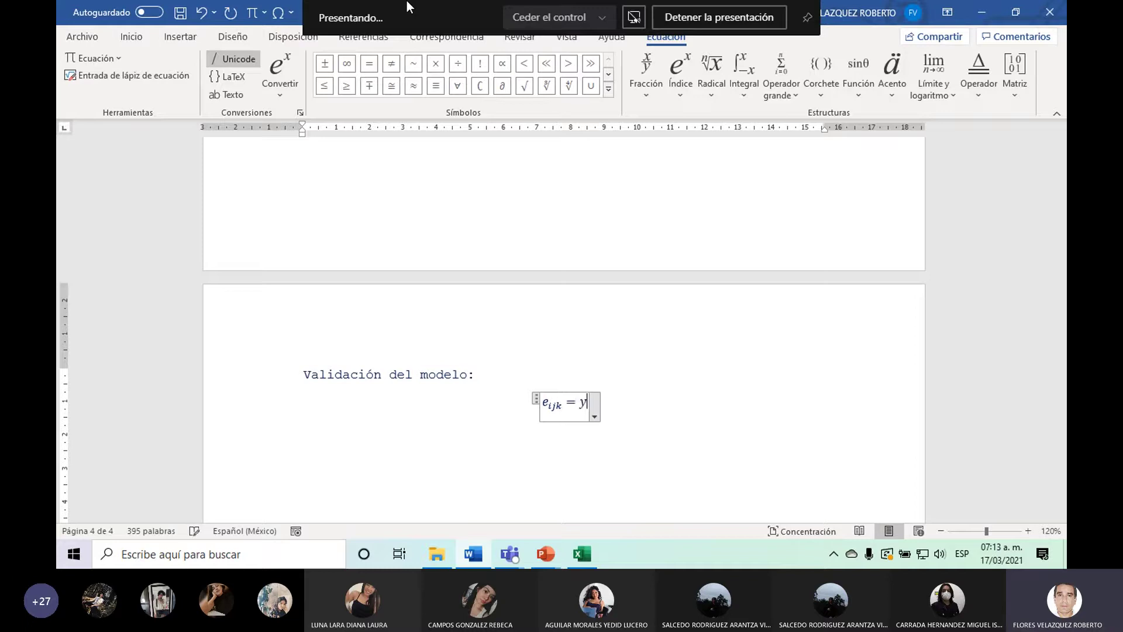
pyautogui.write('_ijk')
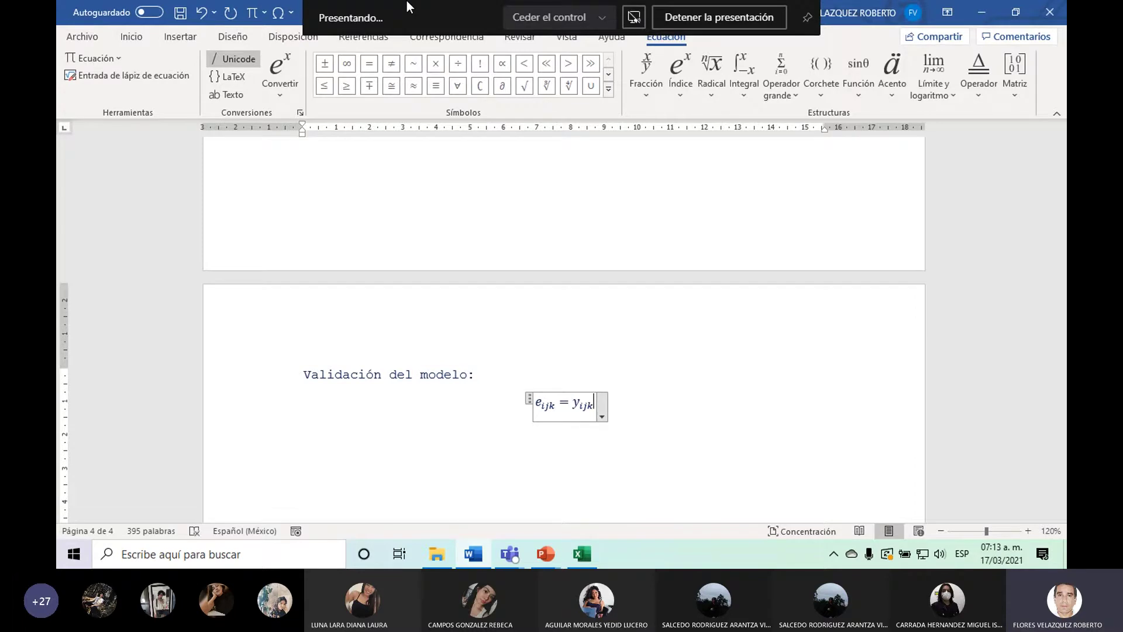
pyautogui.write(' -')
pyautogui.click(680, 71)
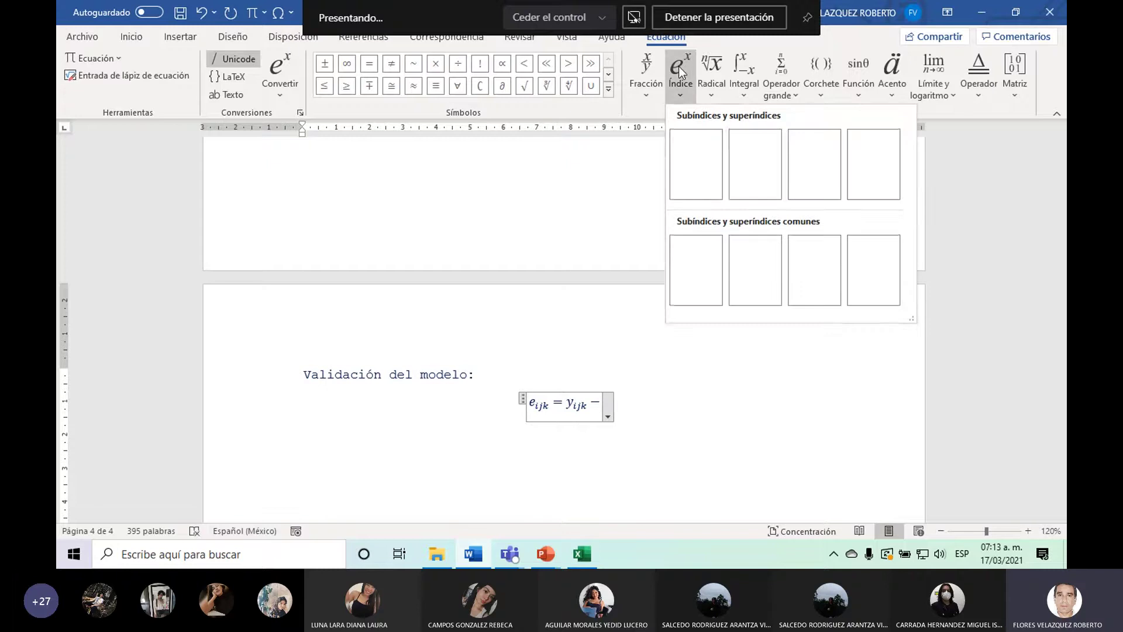
pyautogui.click(697, 167)
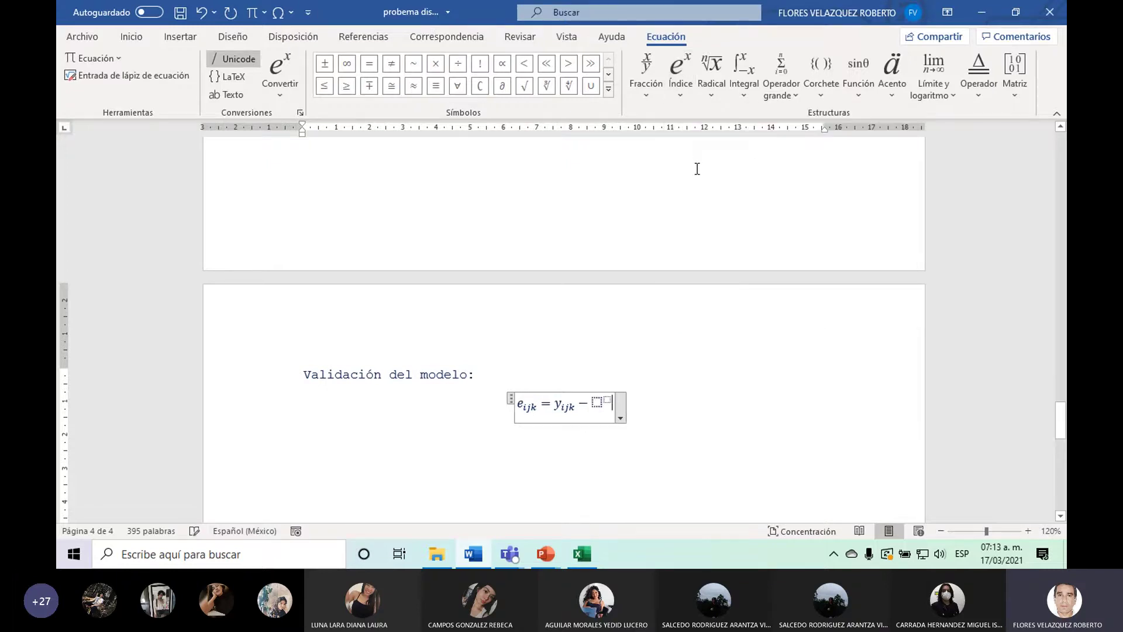
pyautogui.click(201, 13)
pyautogui.click(681, 71)
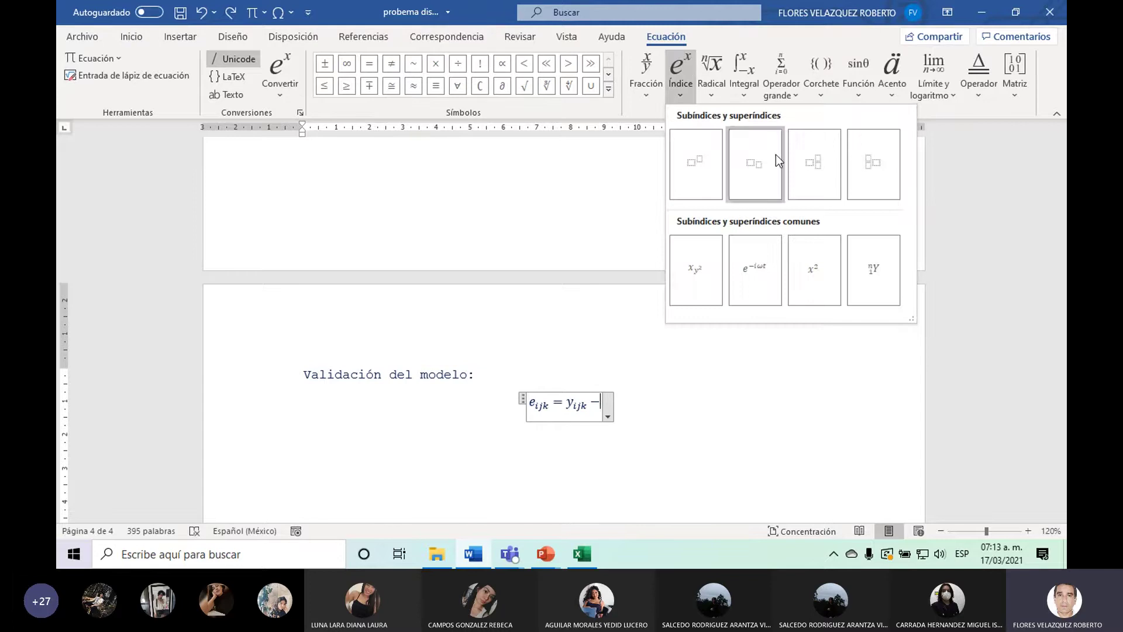
pyautogui.click(776, 154)
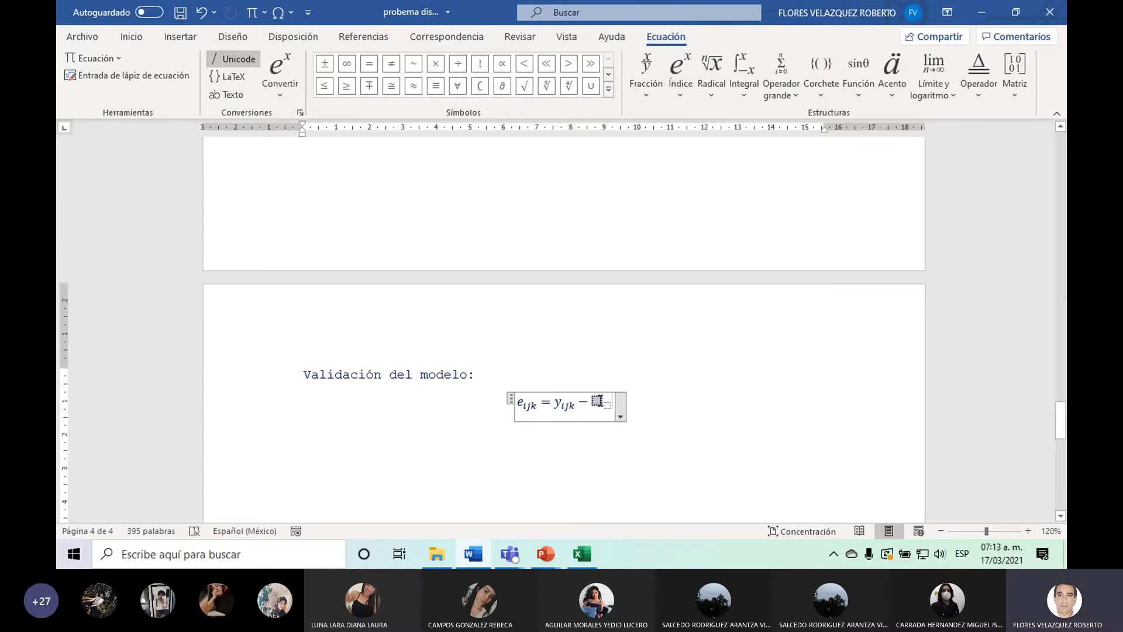
# Fill the template as a hatted y with subscript ijk to form ŷ_ijk, then close the equation.
pyautogui.click(901, 79)
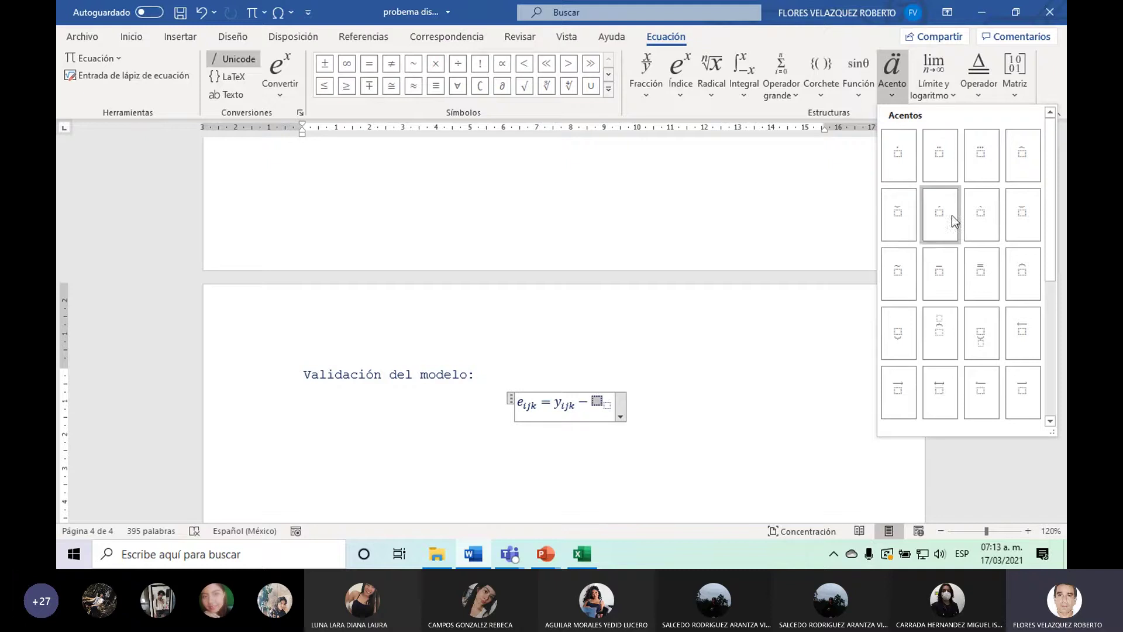
pyautogui.click(1024, 154)
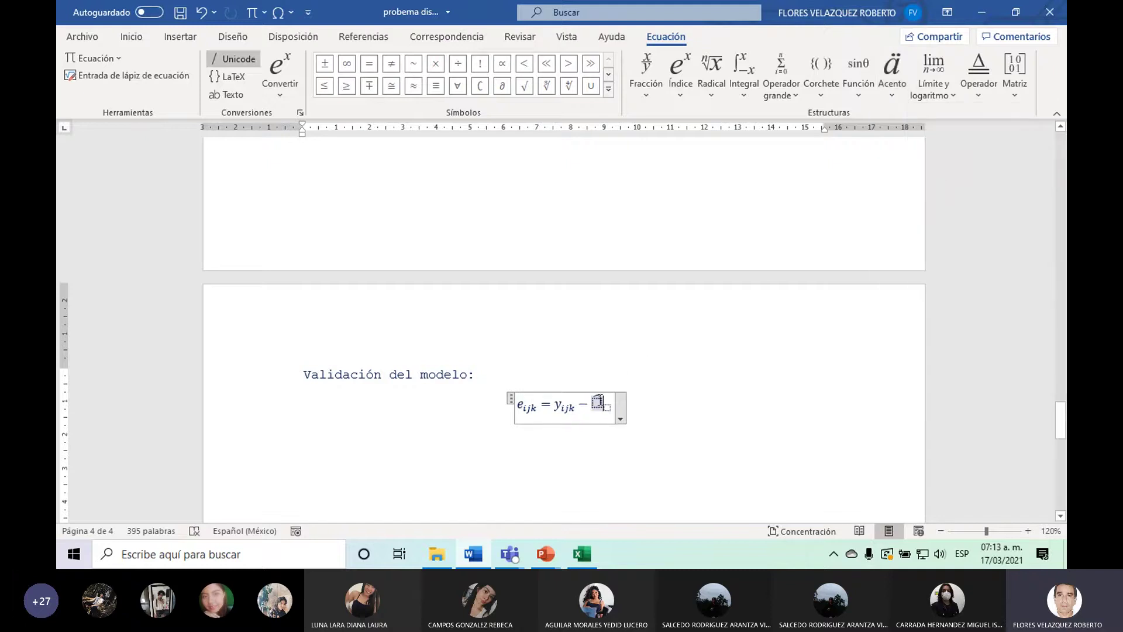
pyautogui.write('y')
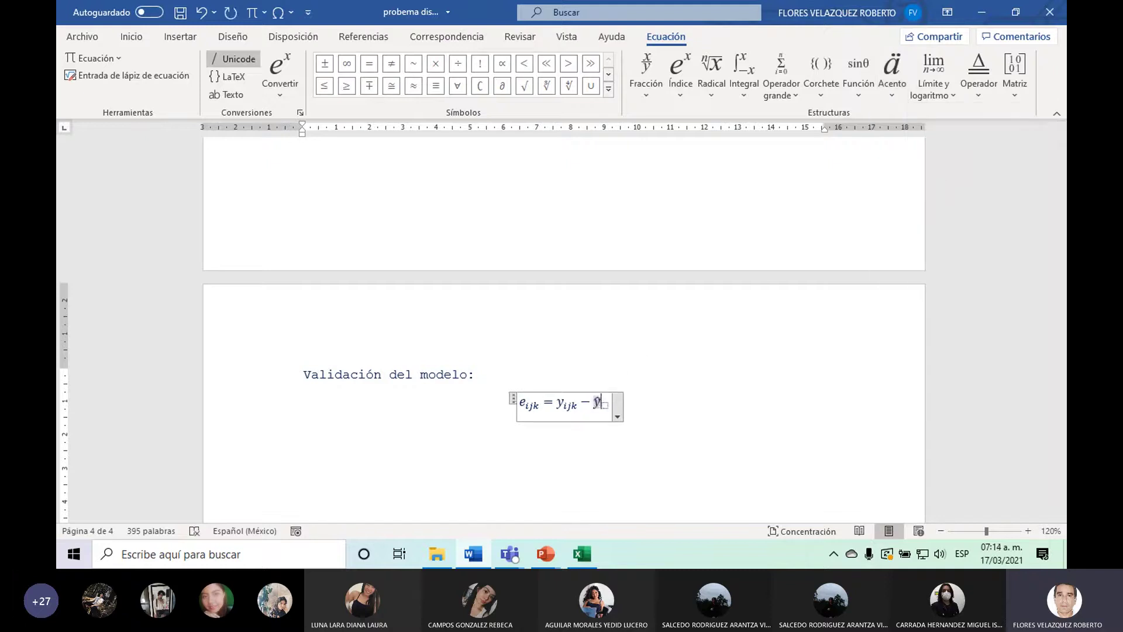
pyautogui.press('Right')
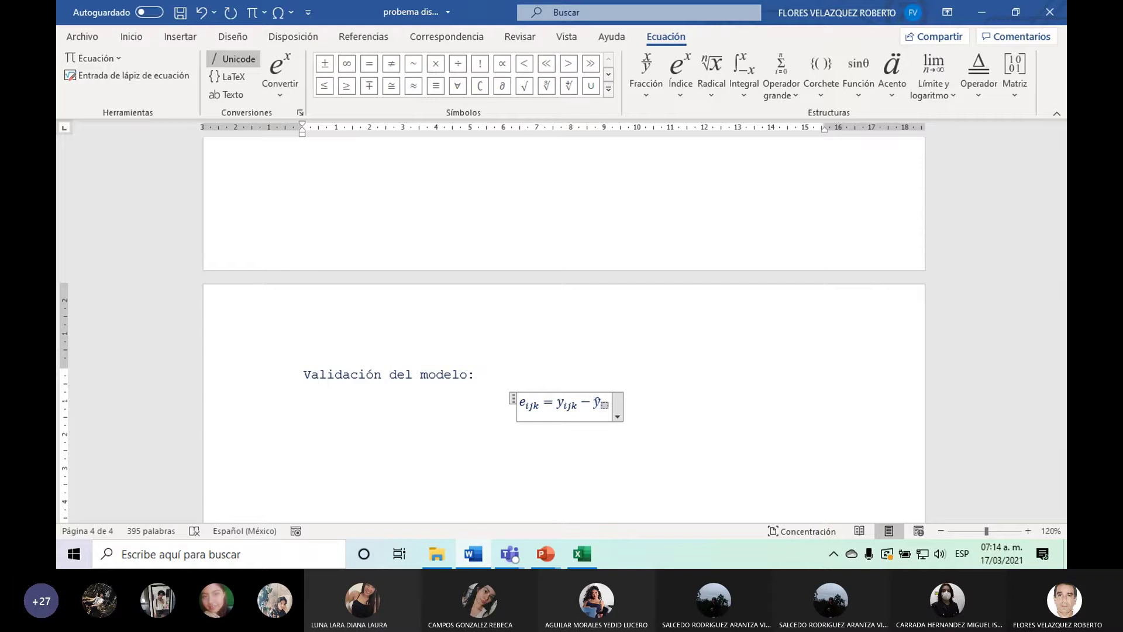
pyautogui.write('ijk')
pyautogui.press('Right')
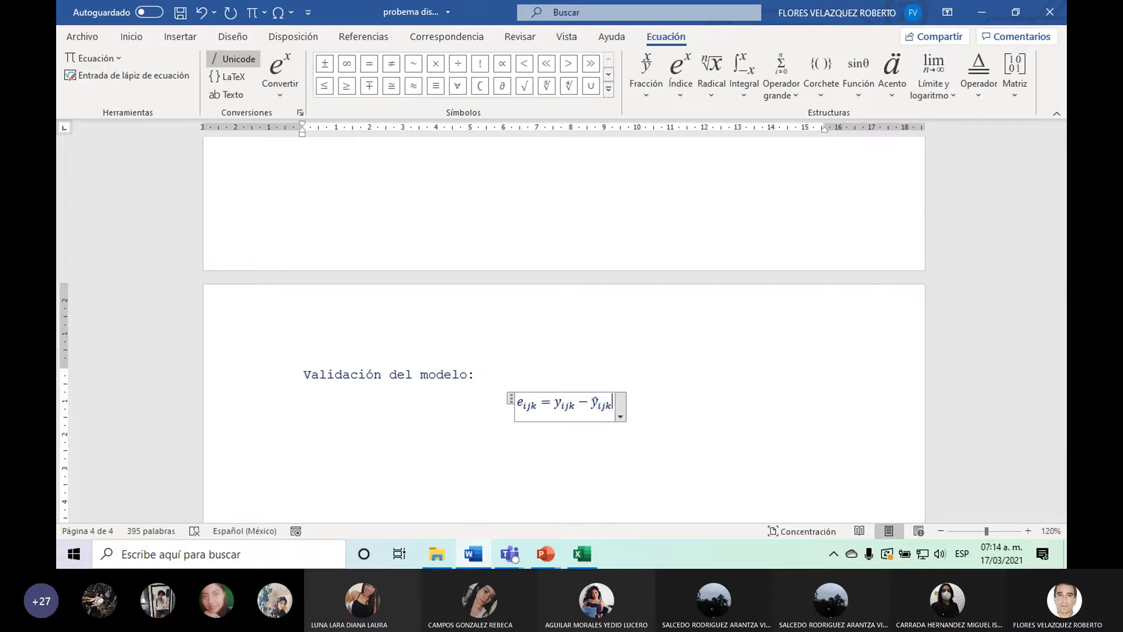
pyautogui.press('Return')
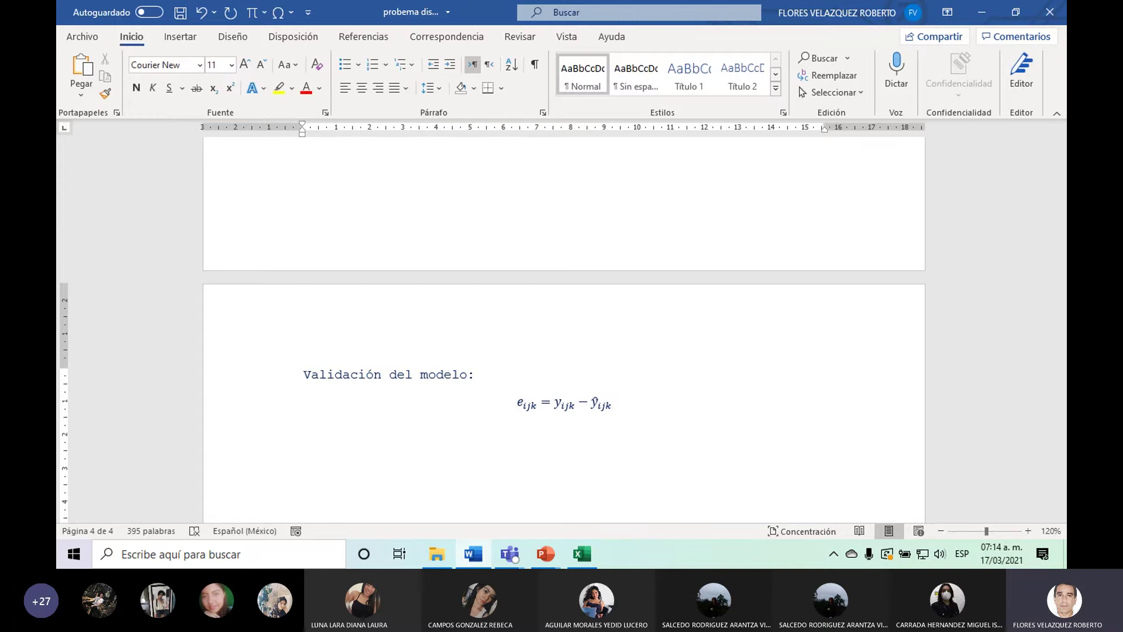
# Paste ŷ_ijk on the line below, followed by '=' and a subscript template.
pyautogui.click(596, 402)
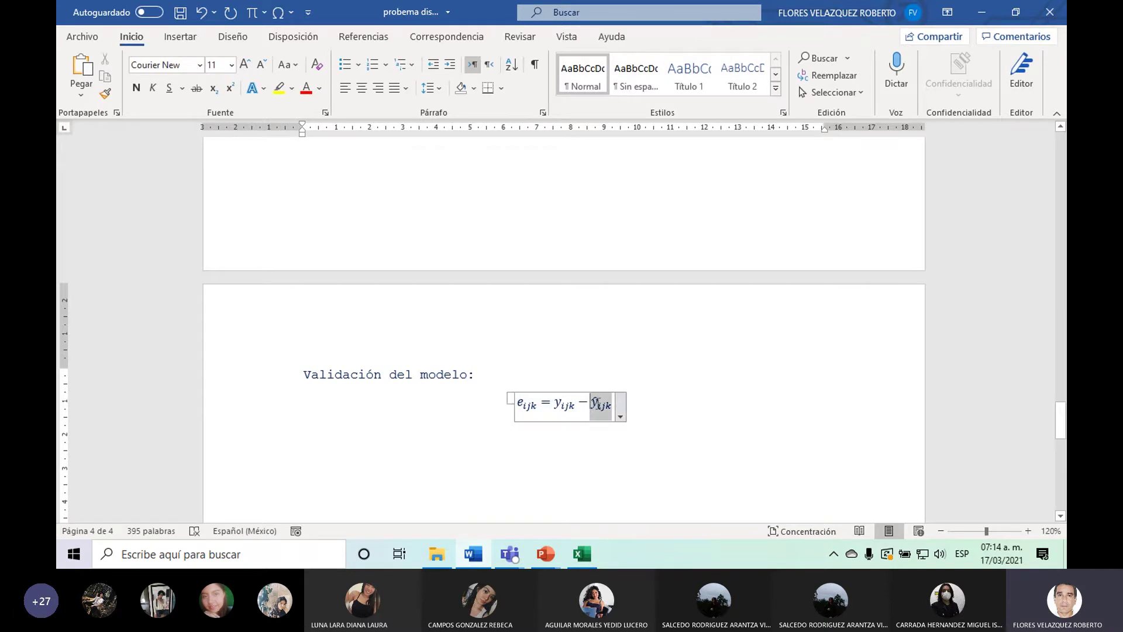
pyautogui.click(457, 441)
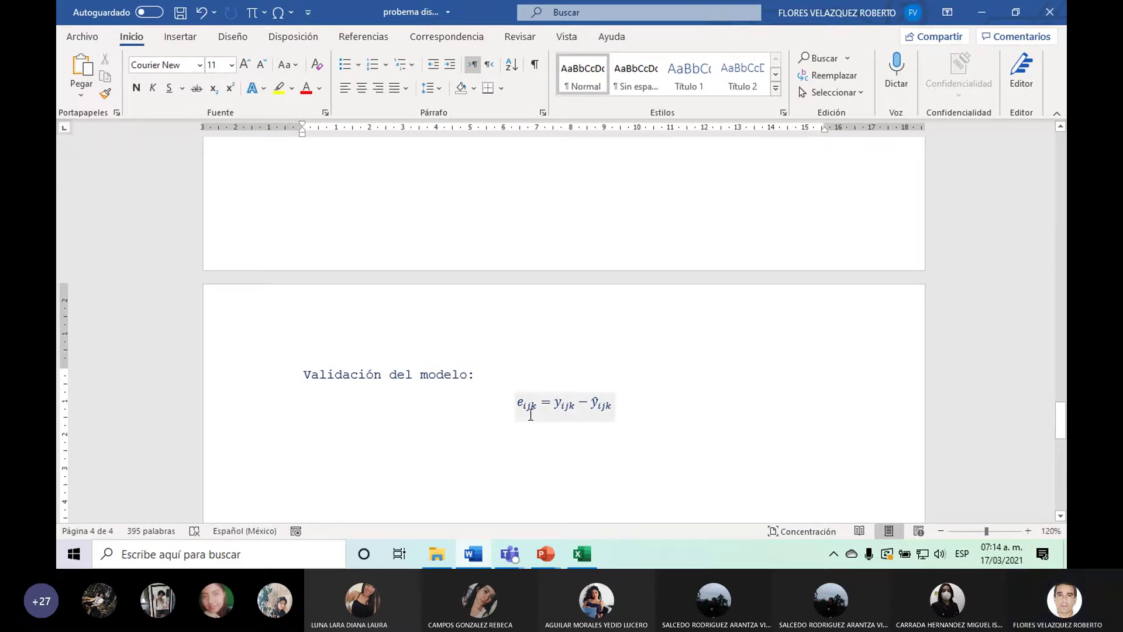
pyautogui.hotkey('ctrl', 'v')
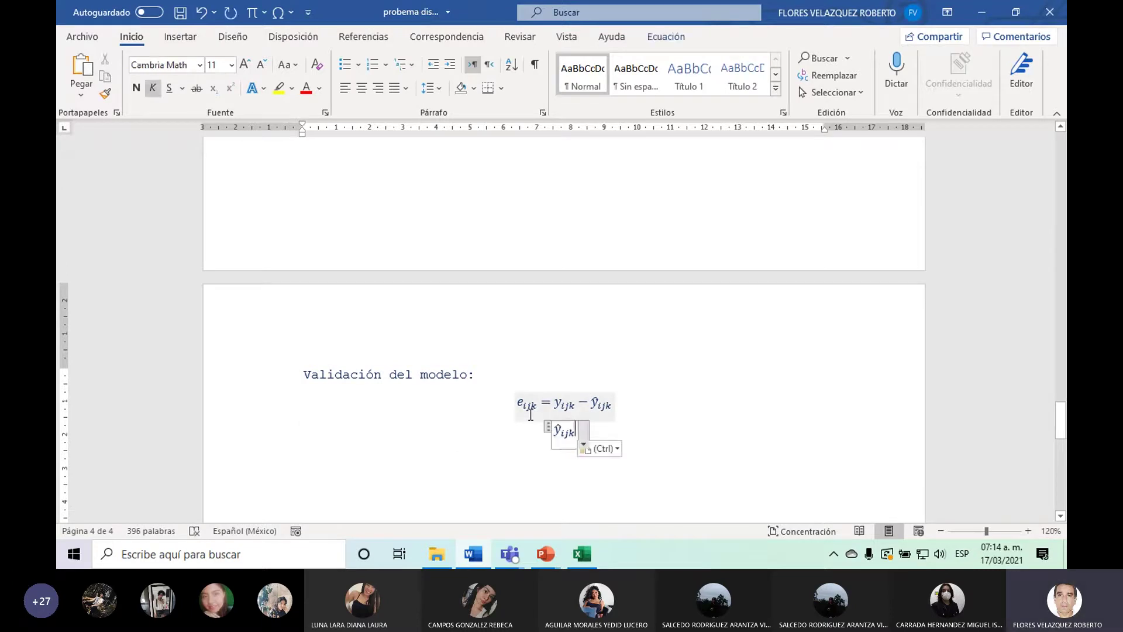
pyautogui.write(' =')
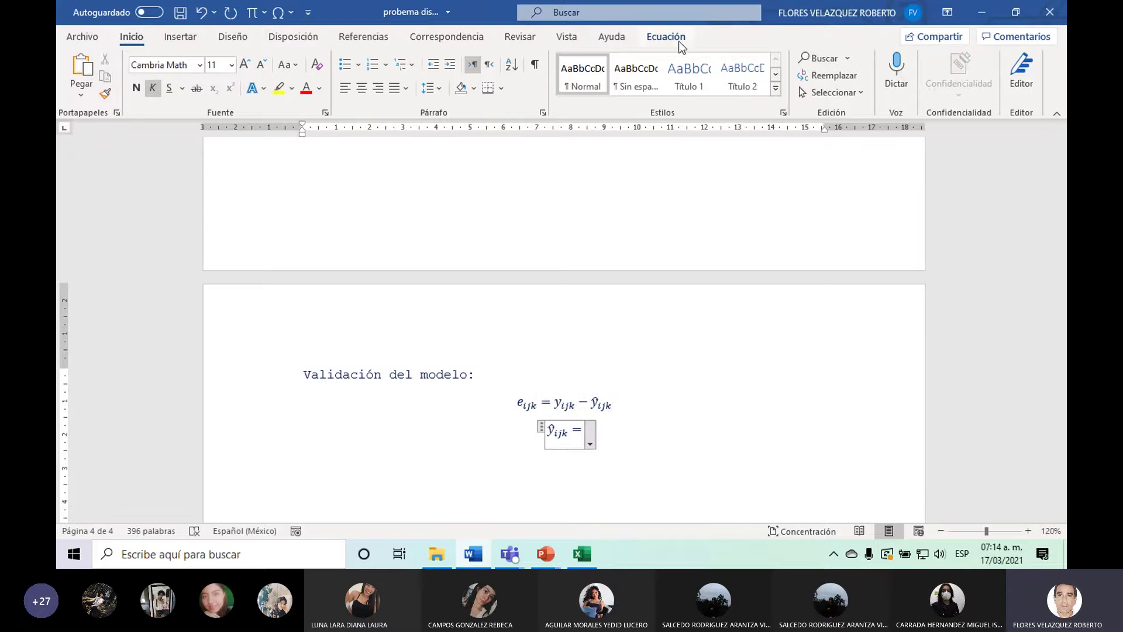
pyautogui.click(667, 37)
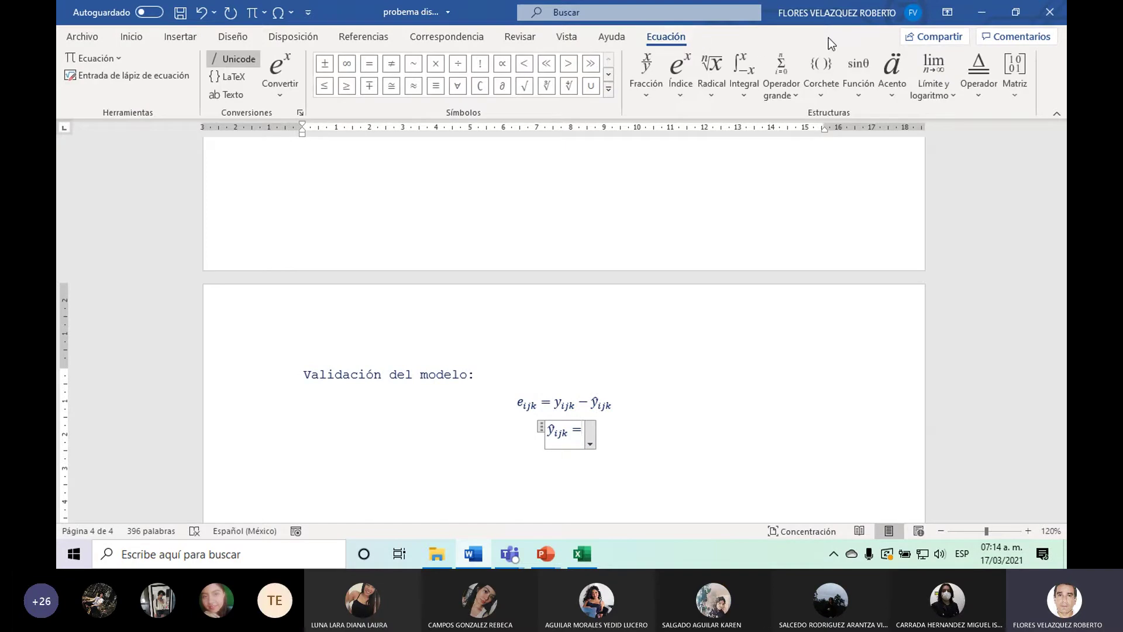
pyautogui.click(891, 67)
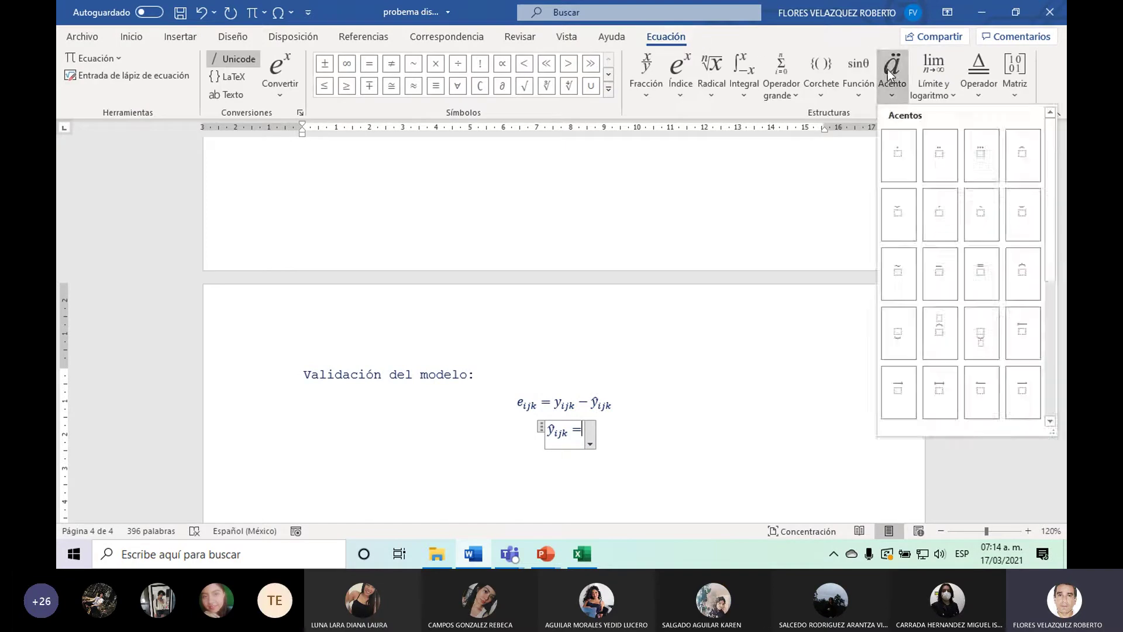
pyautogui.click(675, 69)
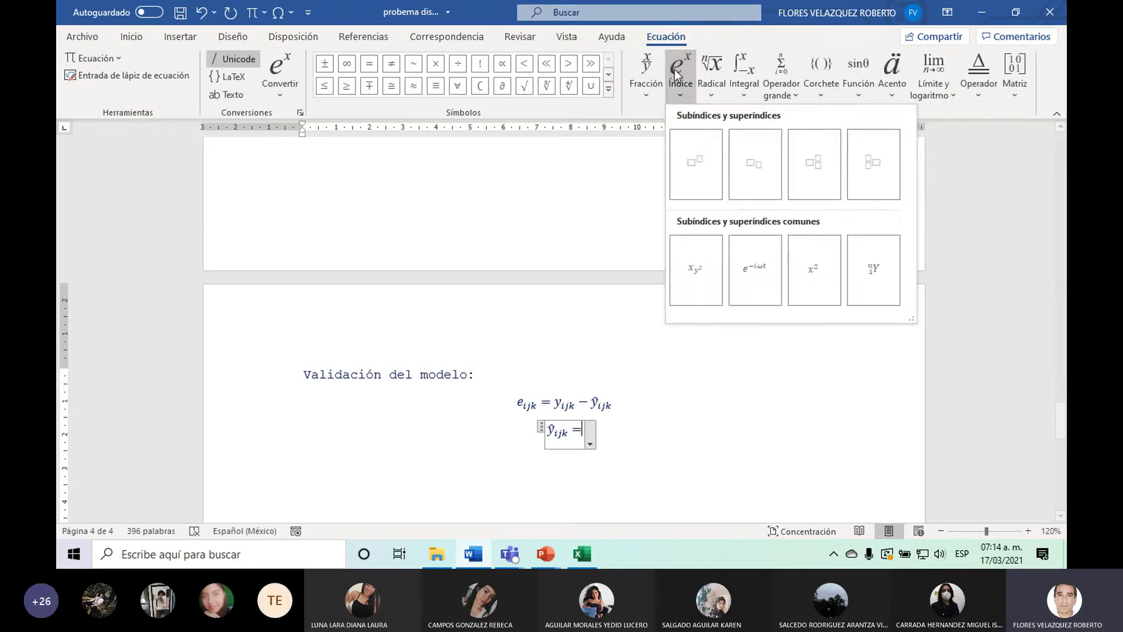
pyautogui.click(767, 158)
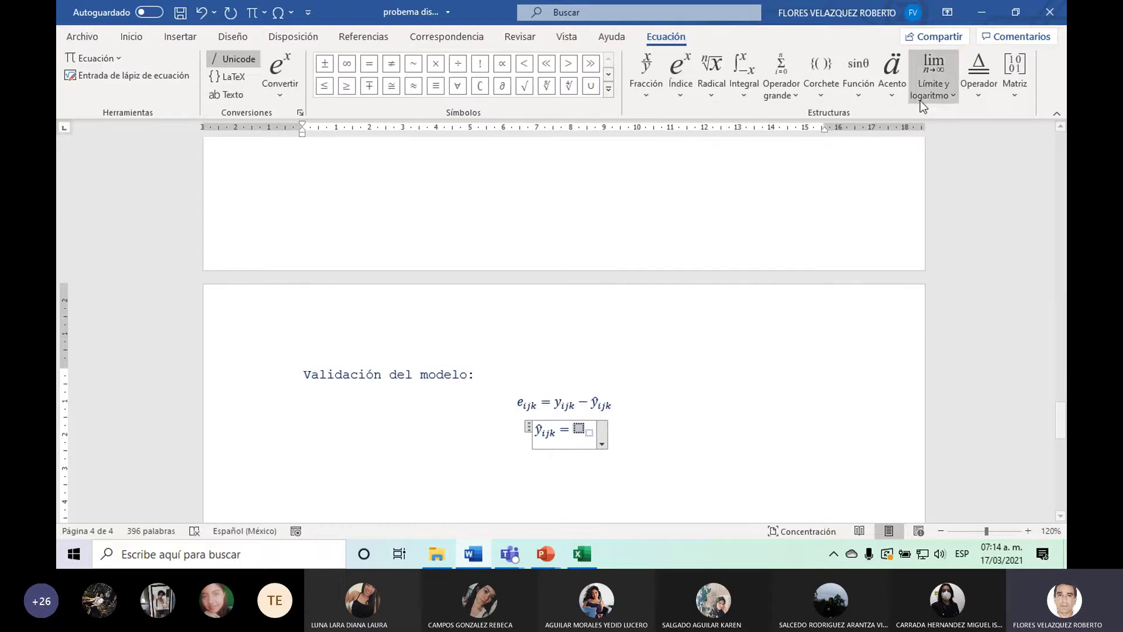
# Fill the template as ȳ_ij with a bar accent and a trailing dot, then finish the equation.
pyautogui.click(901, 77)
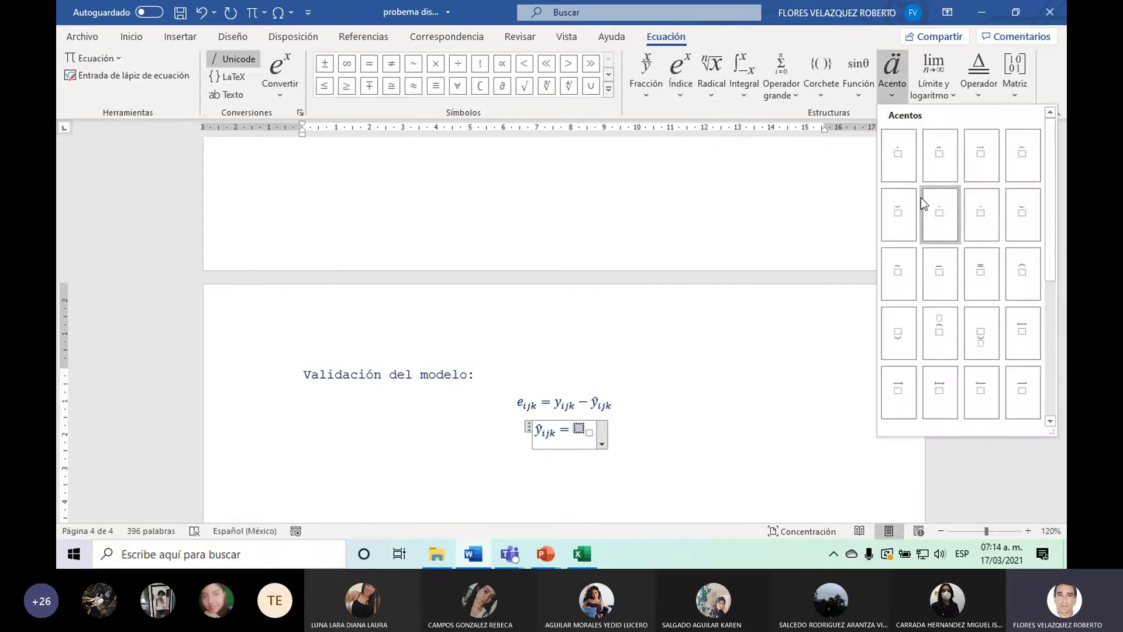
pyautogui.click(937, 266)
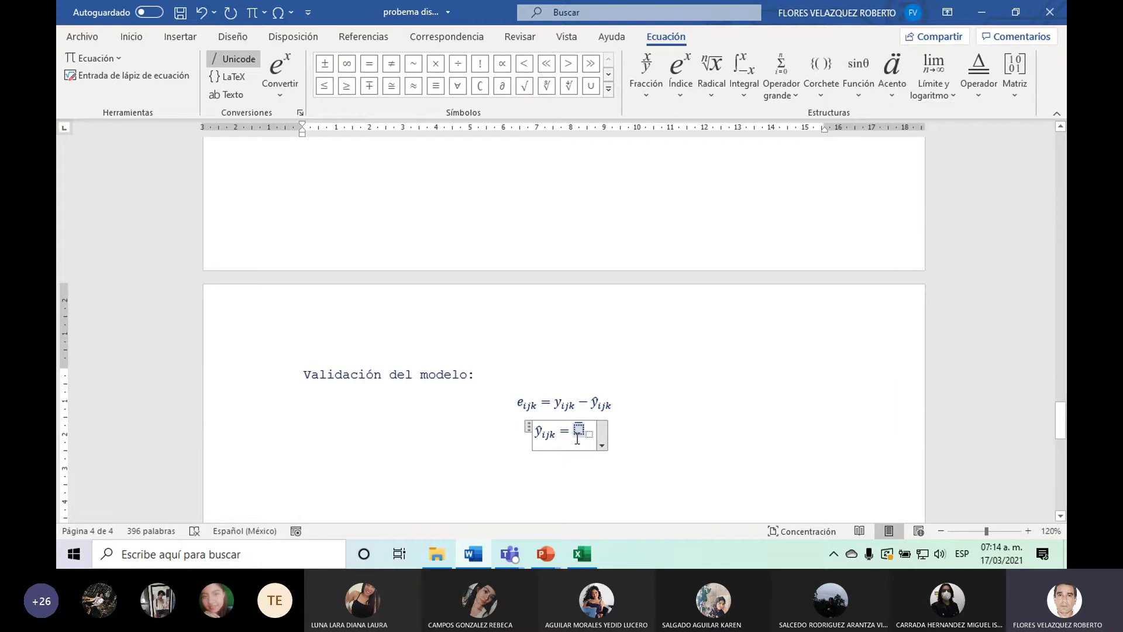
pyautogui.write('y')
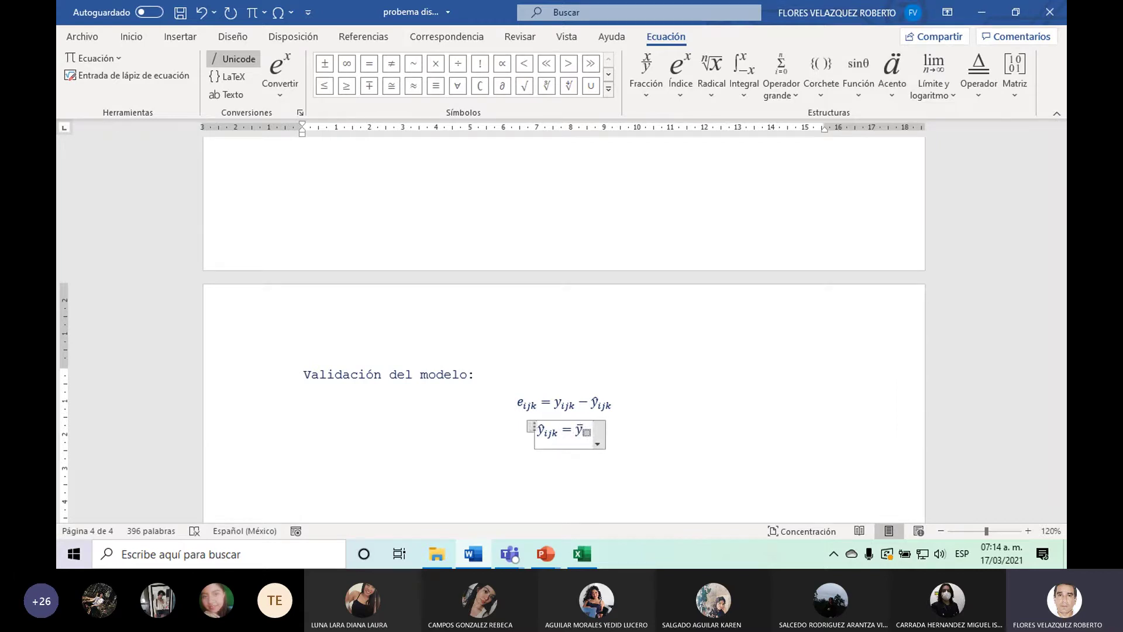
pyautogui.write('ij')
pyautogui.click(608, 89)
pyautogui.click(568, 193)
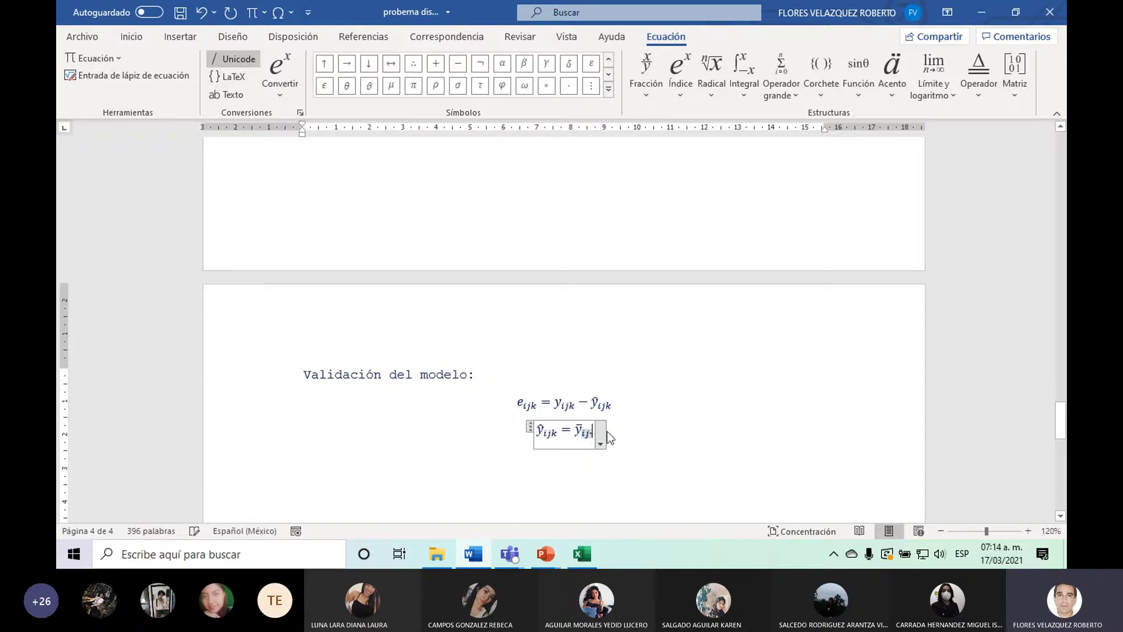
pyautogui.click(629, 428)
pyautogui.press('Return')
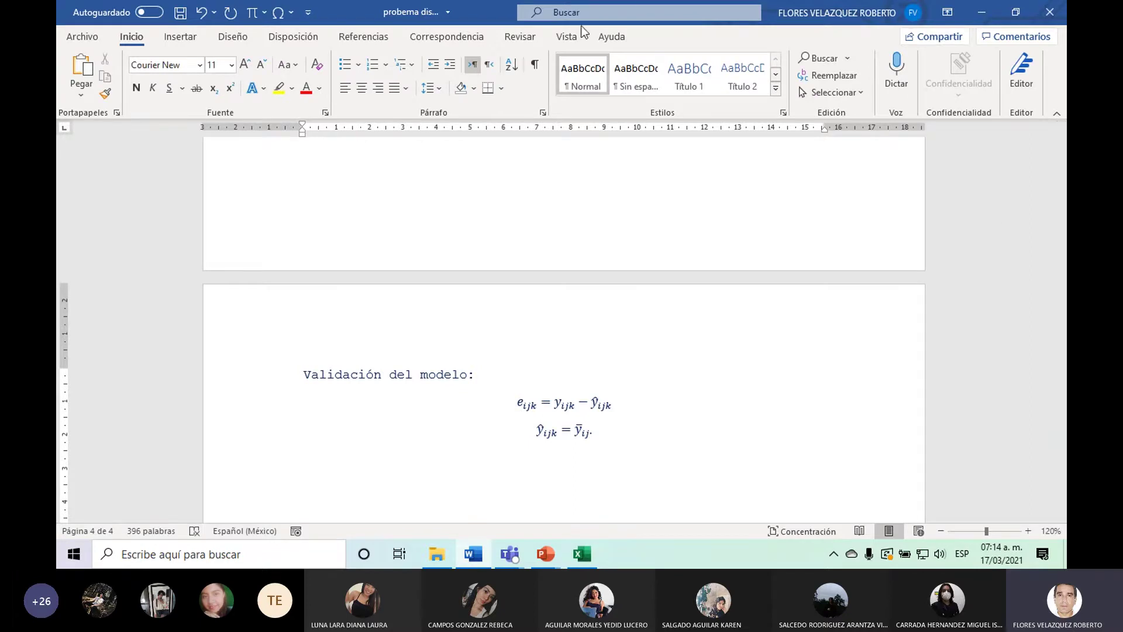
# Split the Word window into two panes and scroll the top pane up to the y_ij. values.
pyautogui.click(567, 36)
pyautogui.click(758, 95)
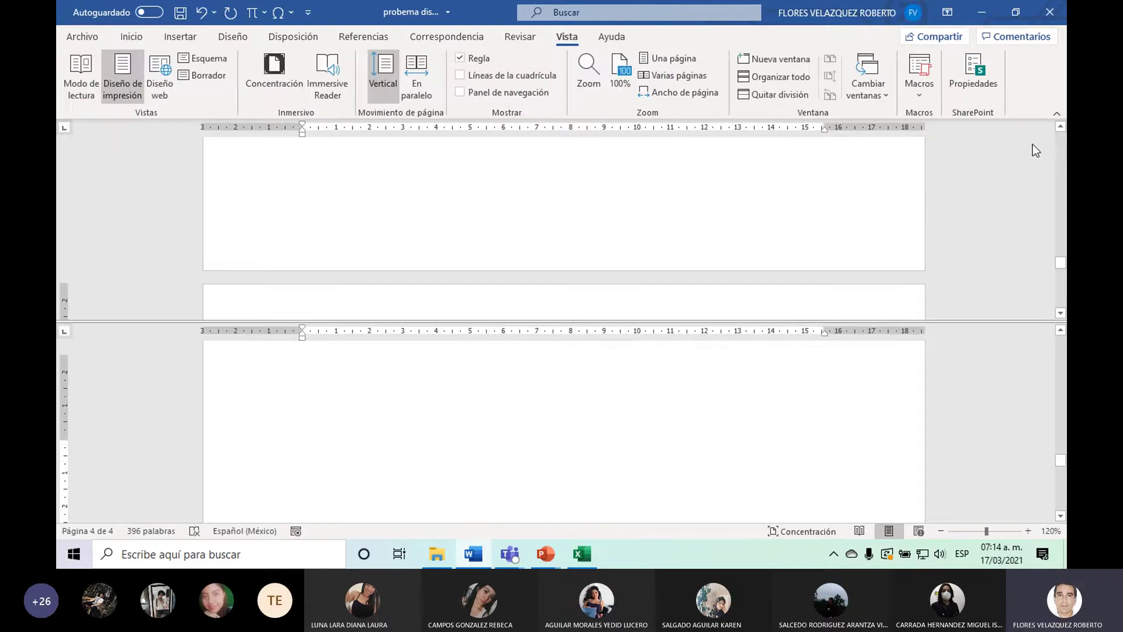
pyautogui.scroll(3, 1064, 167)
pyautogui.scroll(5, 1064, 167)
pyautogui.scroll(5, 1063, 166)
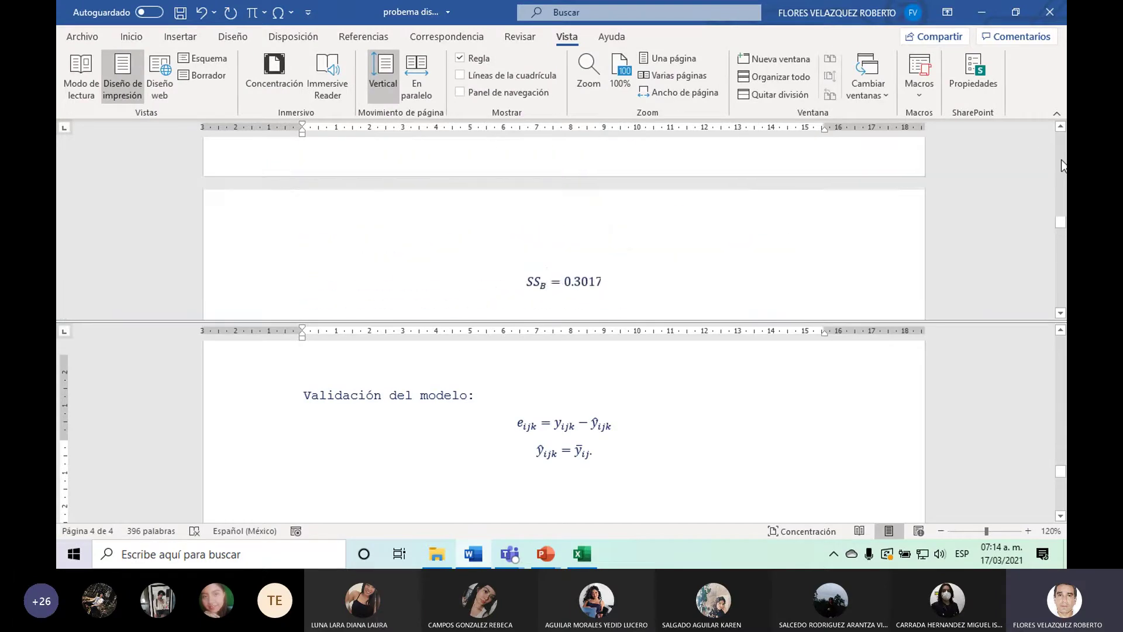
pyautogui.scroll(5, 1064, 167)
pyautogui.scroll(5, 1064, 167)
pyautogui.scroll(5, 1063, 167)
pyautogui.scroll(2, 1064, 167)
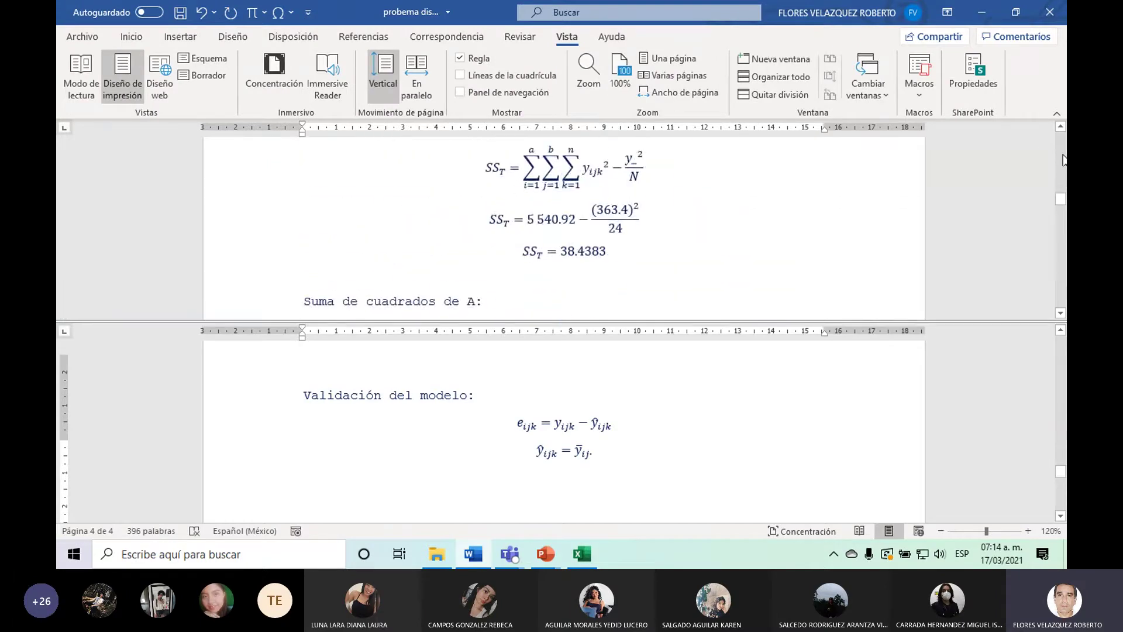
pyautogui.scroll(5, 559, 180)
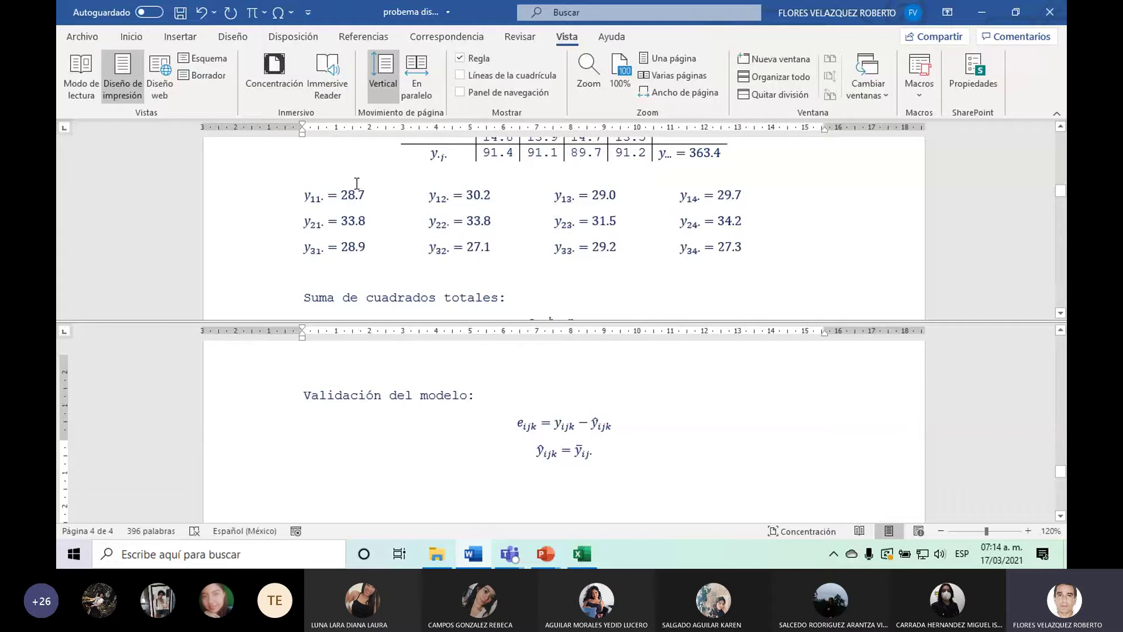
# Copy the three rows of y_ij. values and place the insertion point below the validation equations.
pyautogui.moveTo(260, 205); pyautogui.dragTo(267, 252)
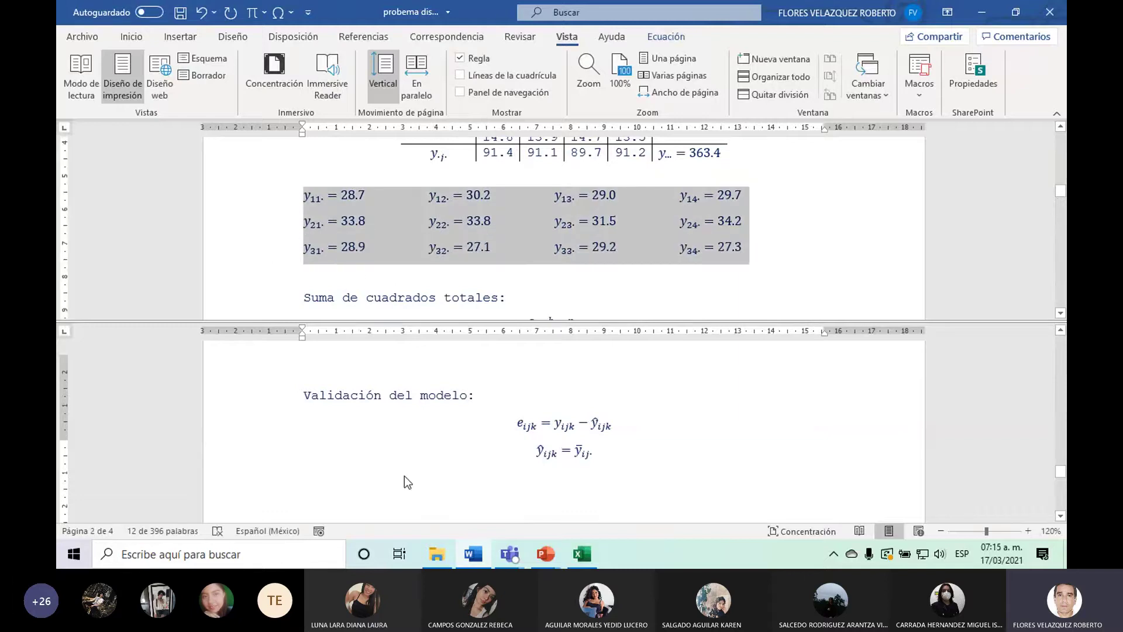
pyautogui.click(371, 485)
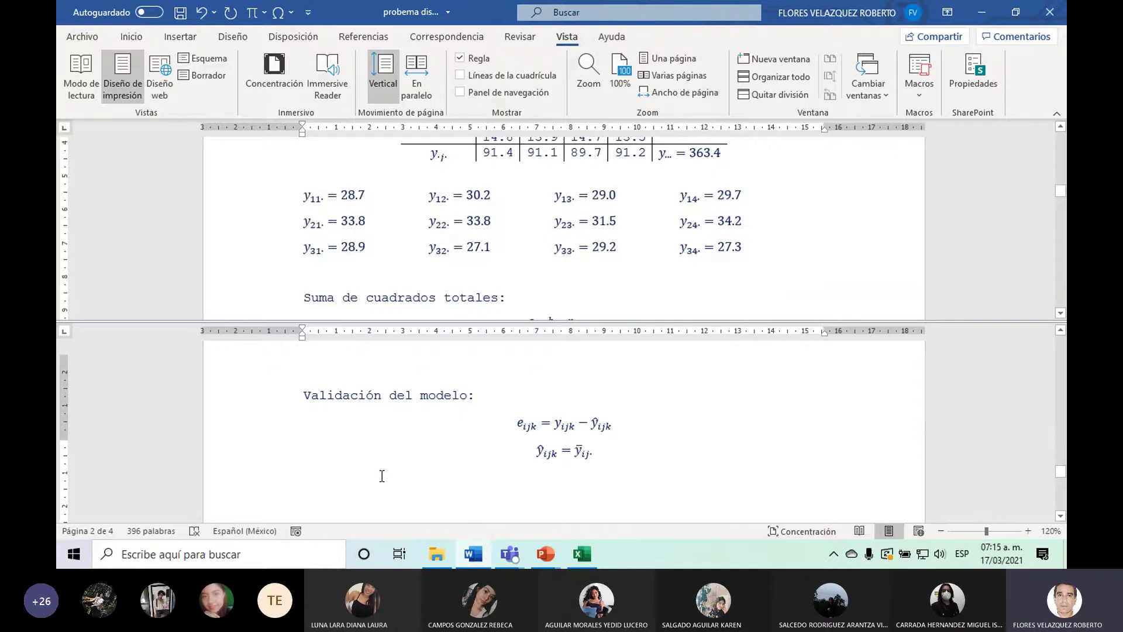
pyautogui.hotkey('ctrl', 'v')
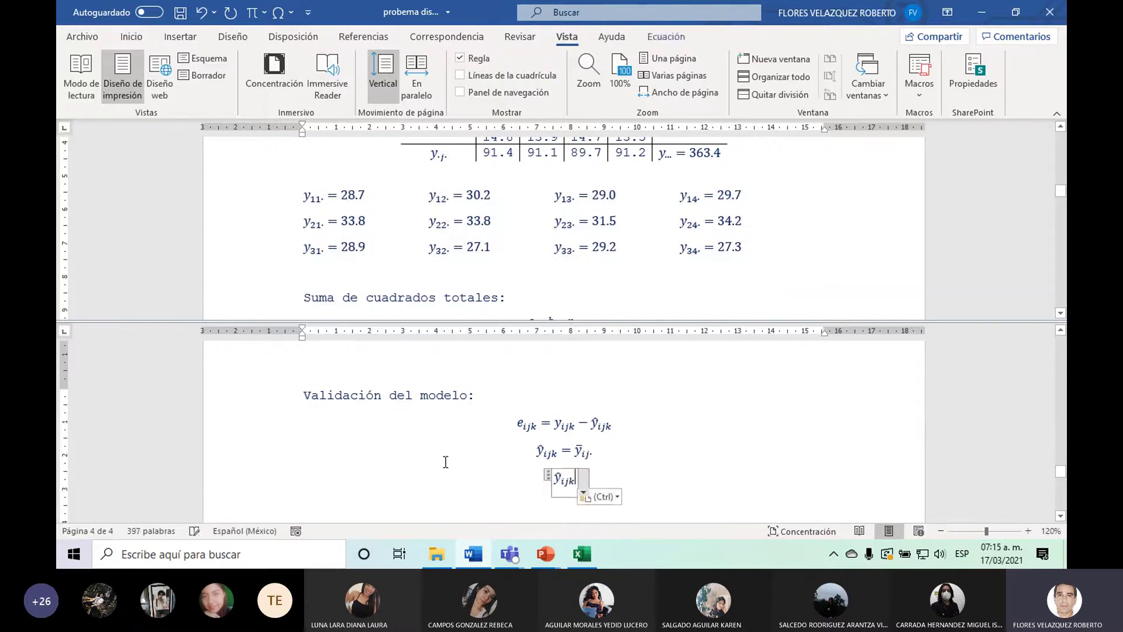
pyautogui.click(202, 12)
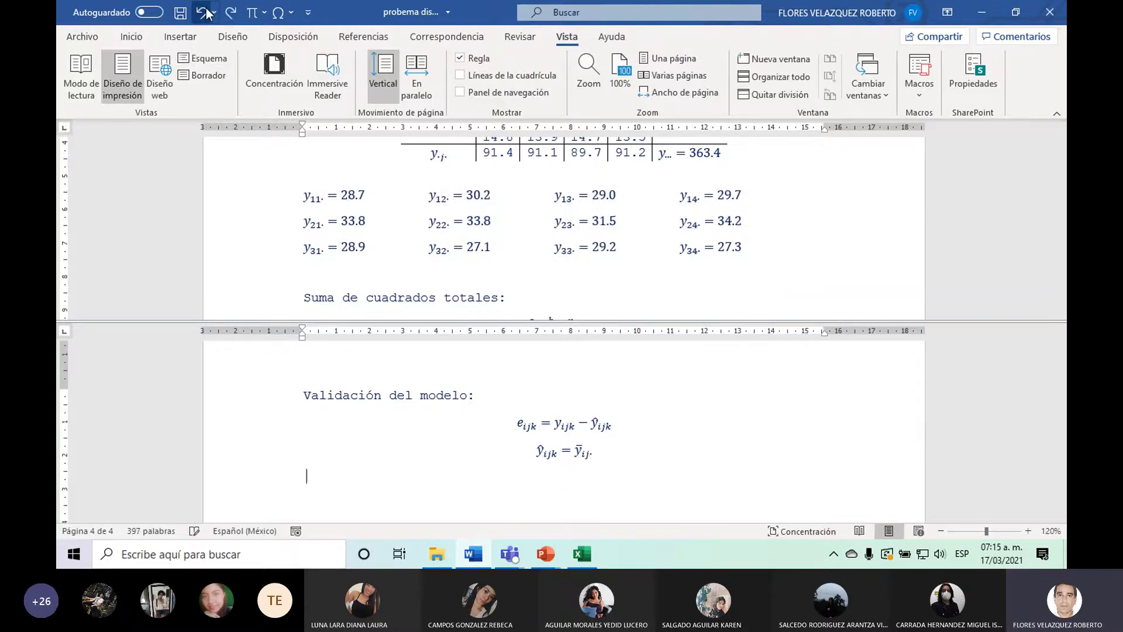
pyautogui.click(209, 234)
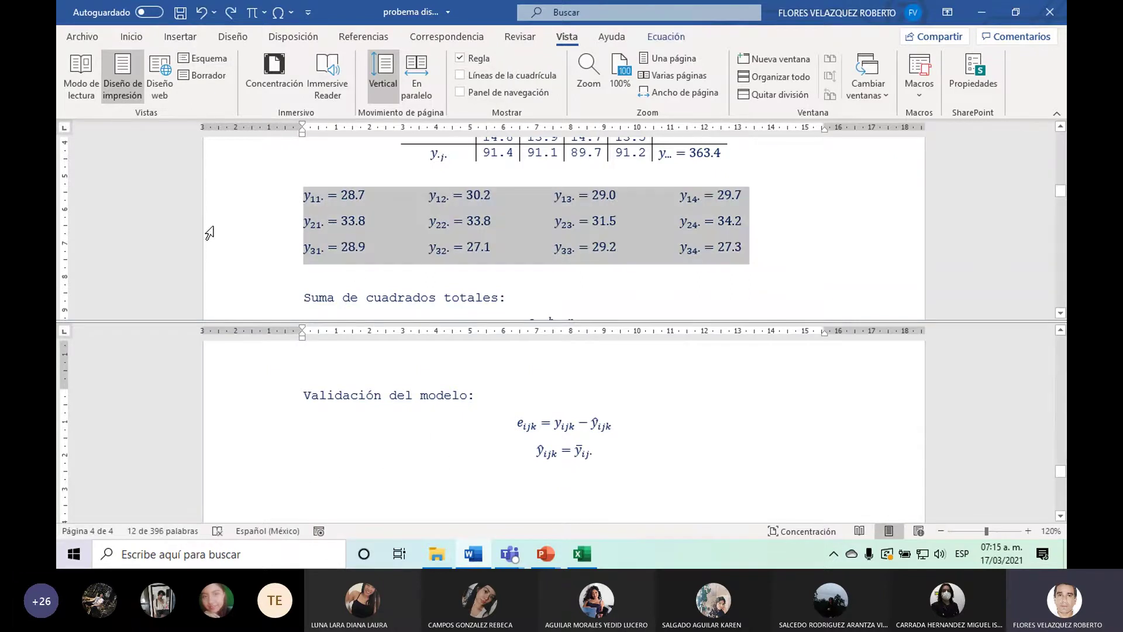
pyautogui.click(431, 493)
# Paste the y_ij. block and change the first entry to ȳ11. = 14.35 in place of 28.7.
pyautogui.hotkey('ctrl', 'v')
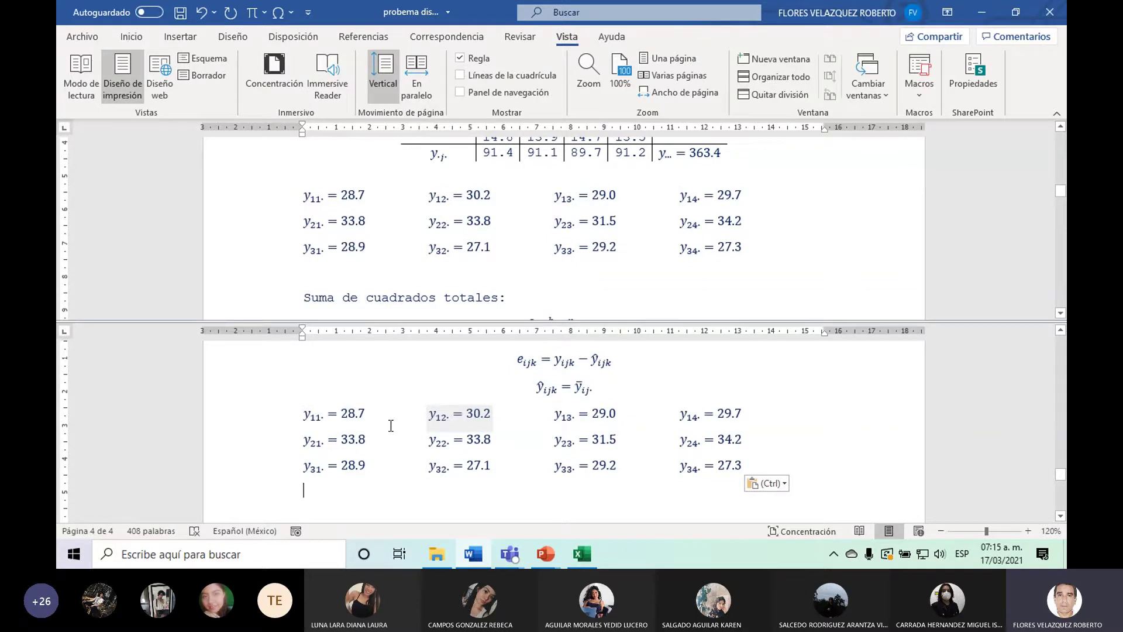
pyautogui.click(311, 414)
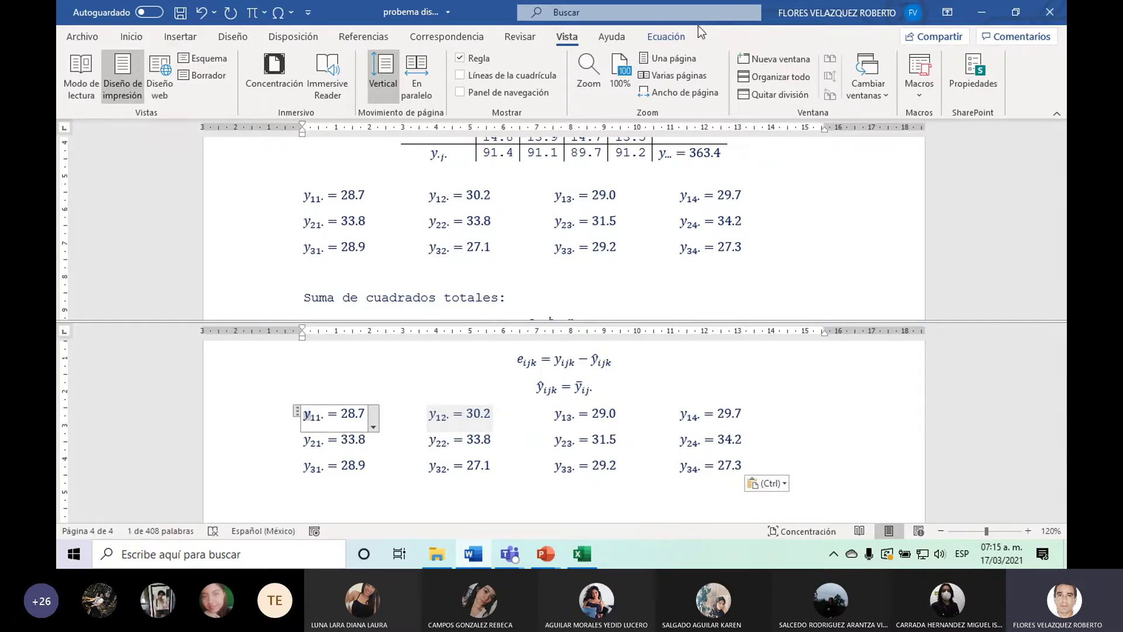
pyautogui.click(666, 37)
pyautogui.click(895, 84)
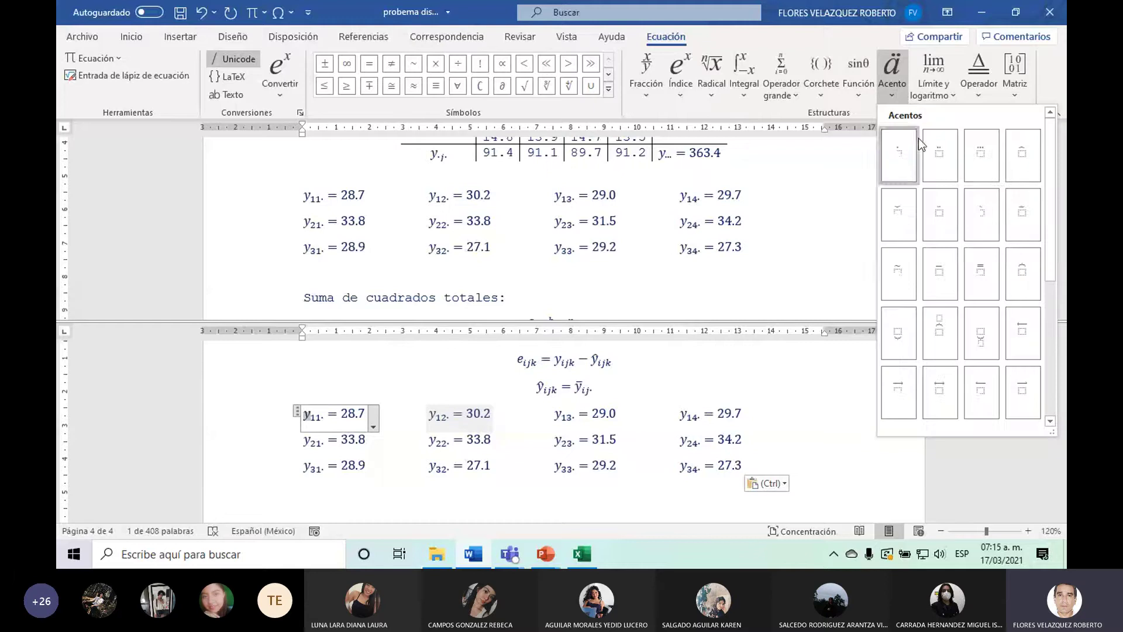
pyautogui.click(939, 275)
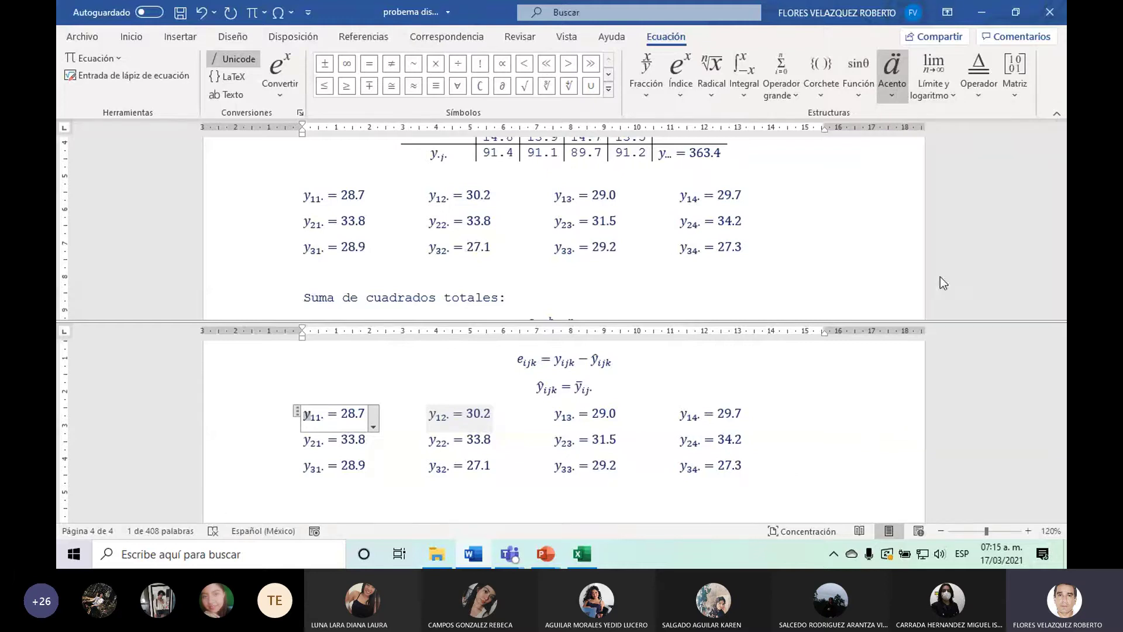
pyautogui.click(344, 414)
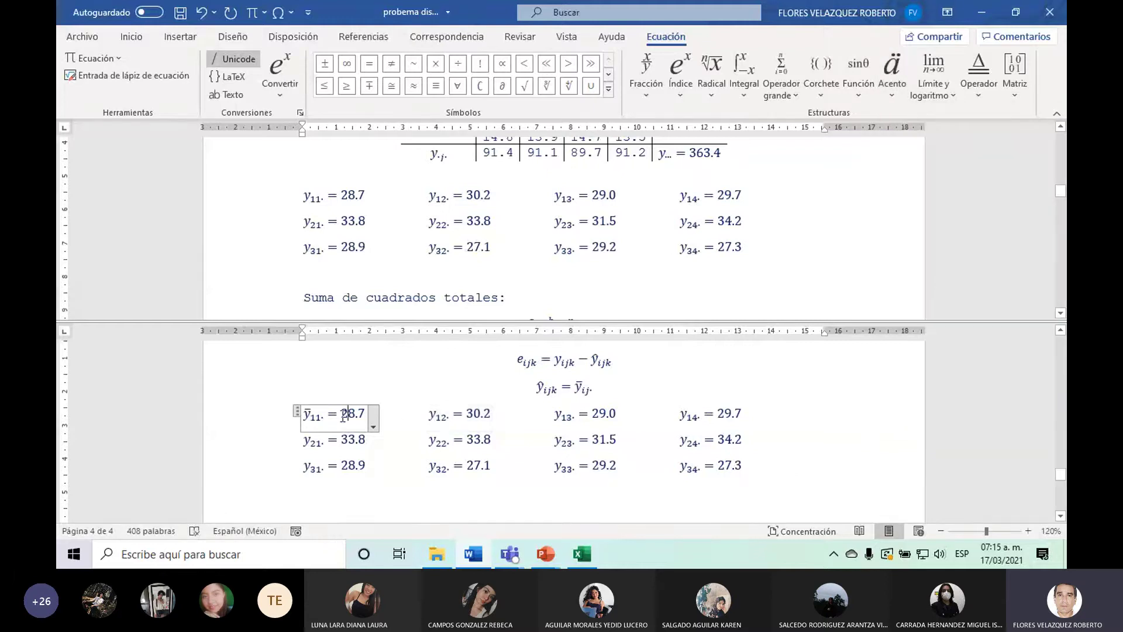
pyautogui.moveTo(344, 416); pyautogui.dragTo(365, 414)
pyautogui.write('14')
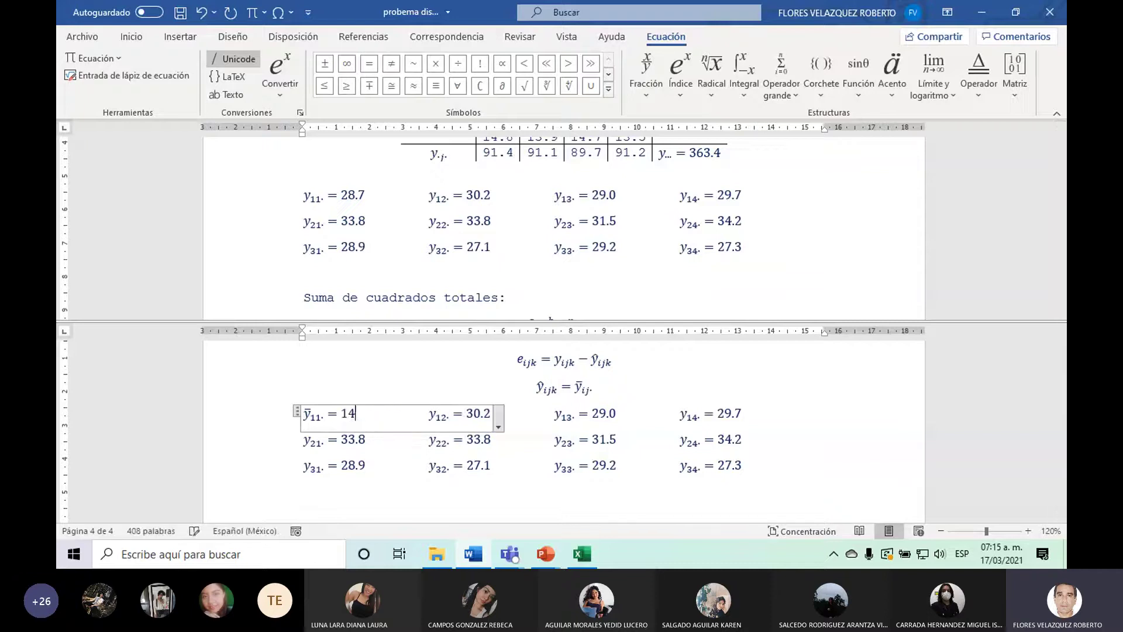
pyautogui.write('.35')
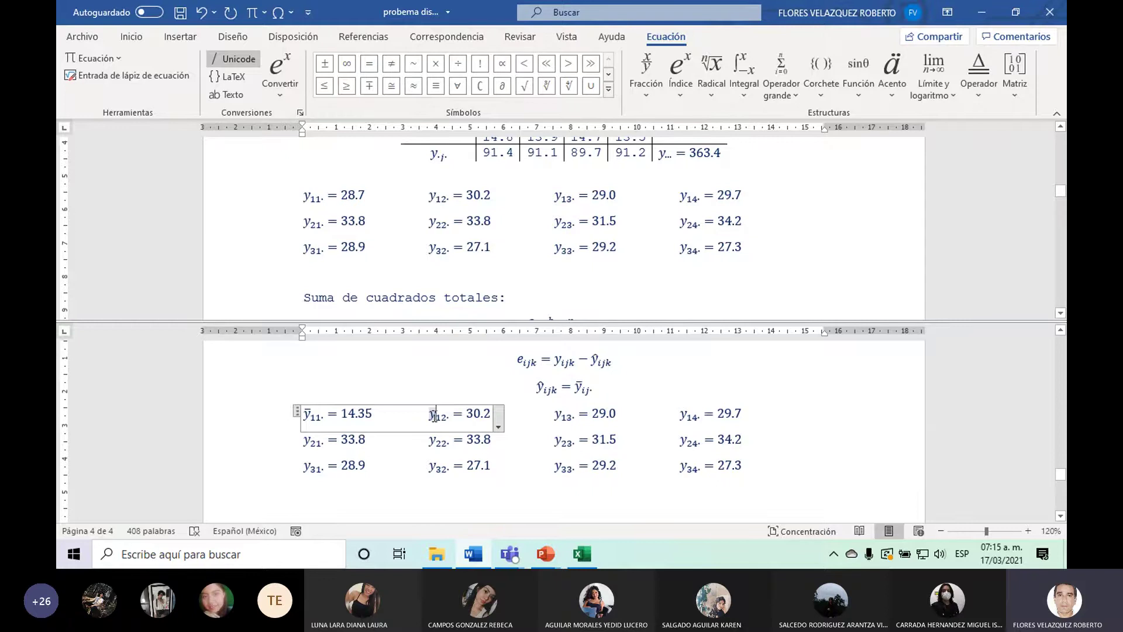
# Put a bar over y12 and replace 30.2 with 15.1.
pyautogui.click(435, 414)
pyautogui.hotkey('shift', 'Left')
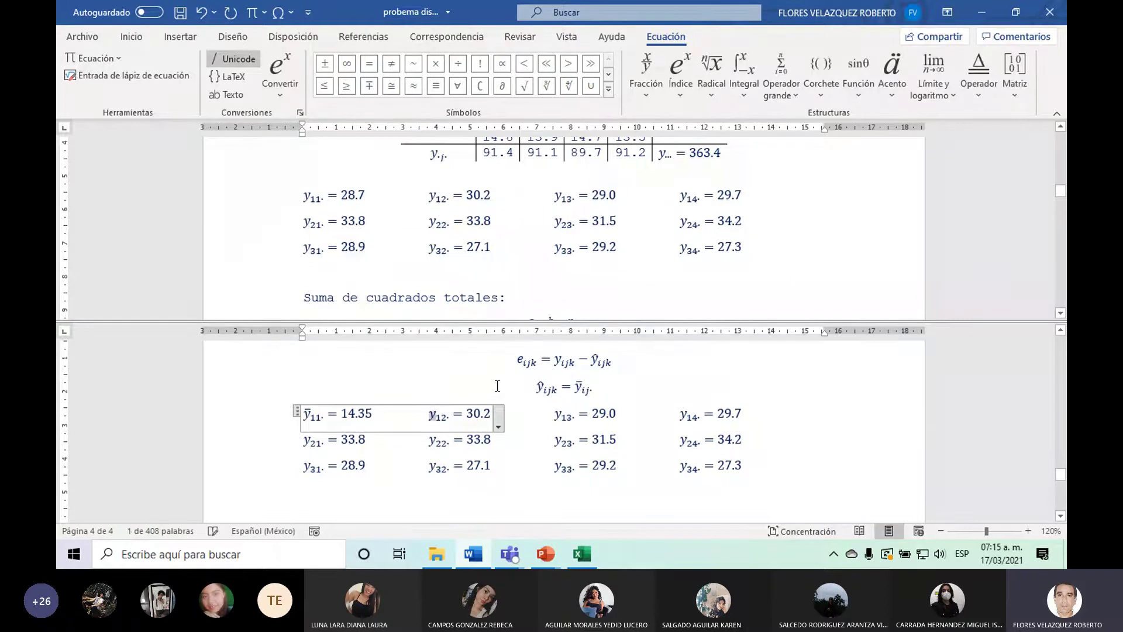
pyautogui.click(892, 76)
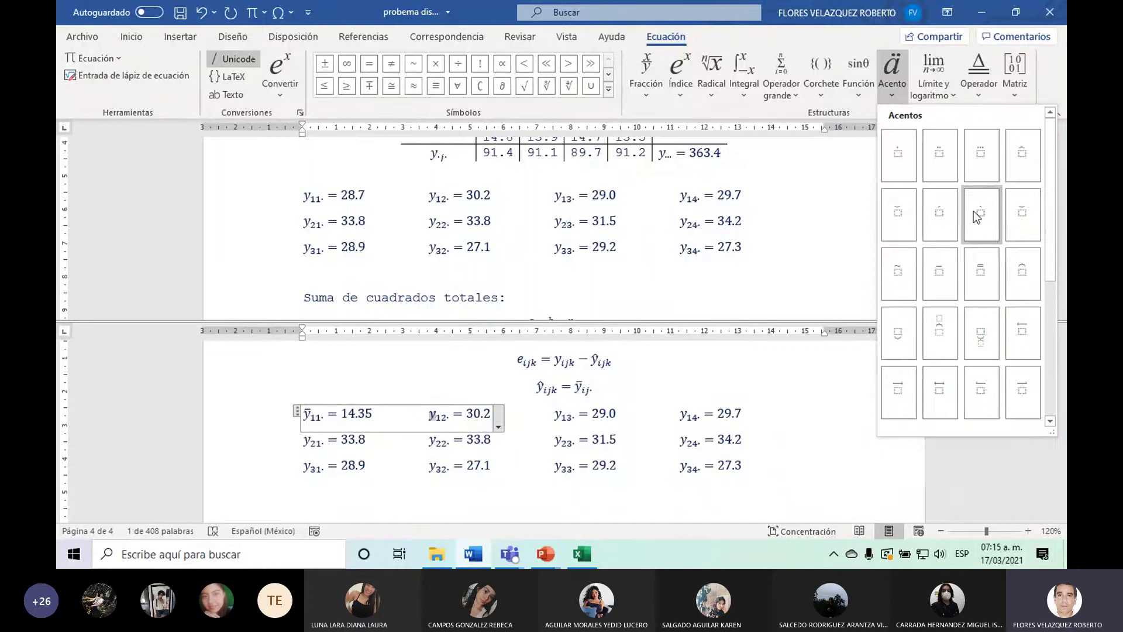
pyautogui.click(949, 282)
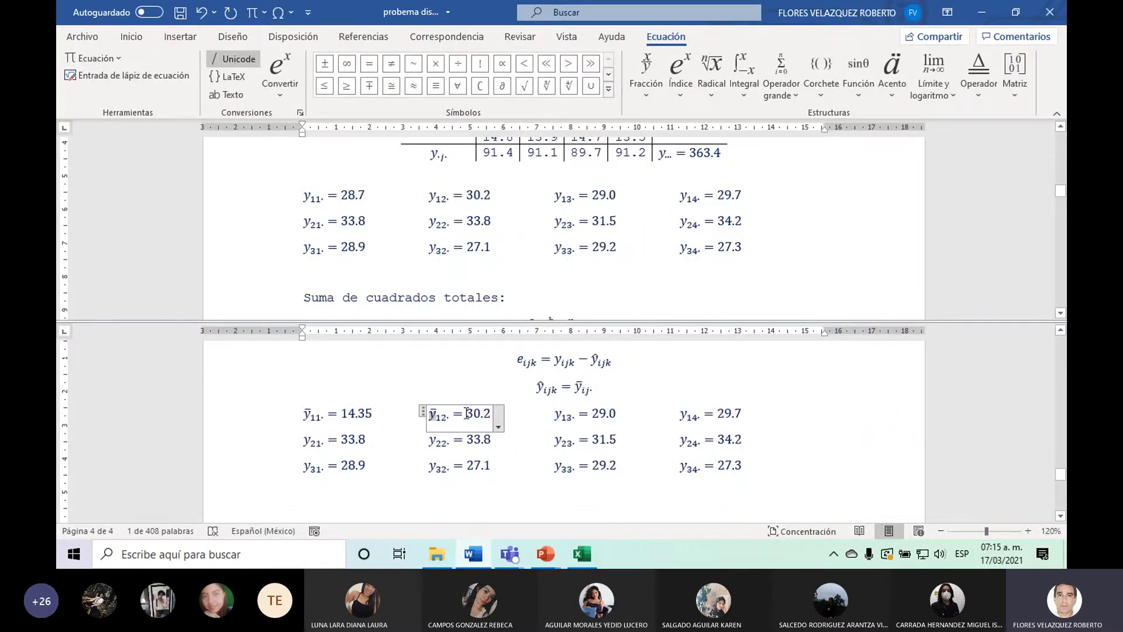
pyautogui.moveTo(466, 414); pyautogui.dragTo(492, 415)
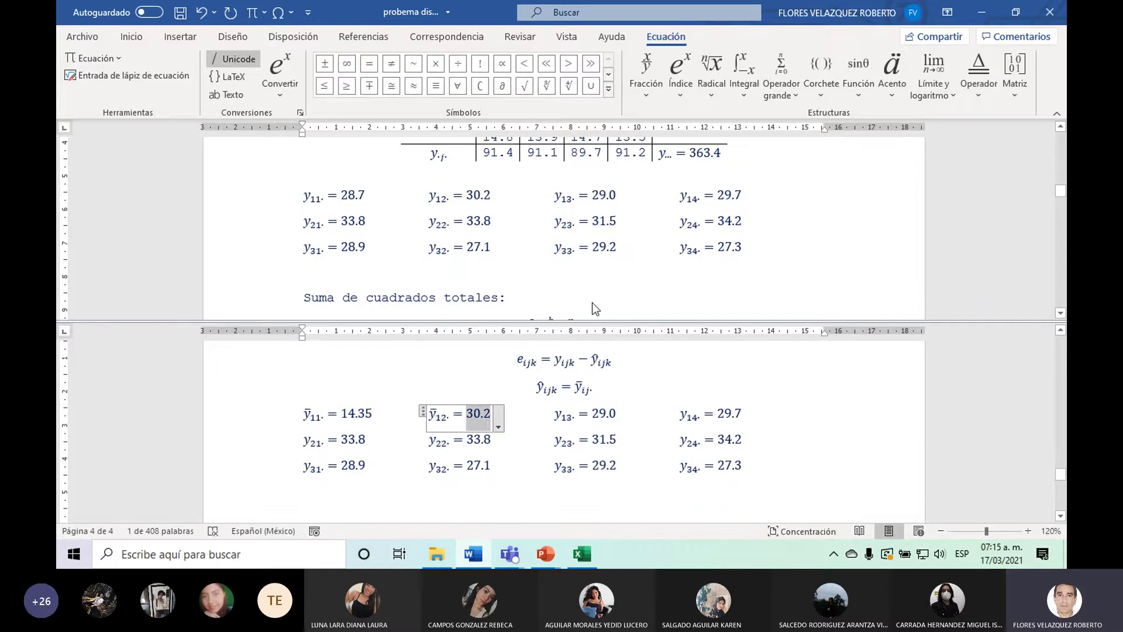
pyautogui.write('15.1    y13· = 29.')
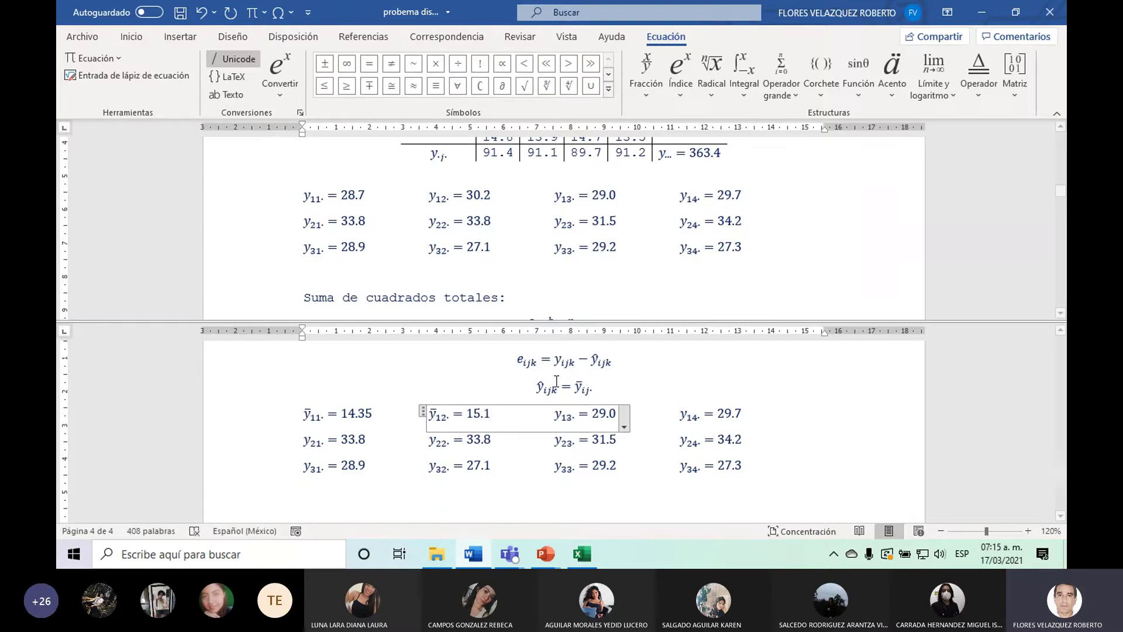
# Put a bar over y13 and replace 29.0 with 14.5.
pyautogui.press('Right')
pyautogui.press('Right')
pyautogui.press('Right')
pyautogui.hotkey('shift', 'Left')
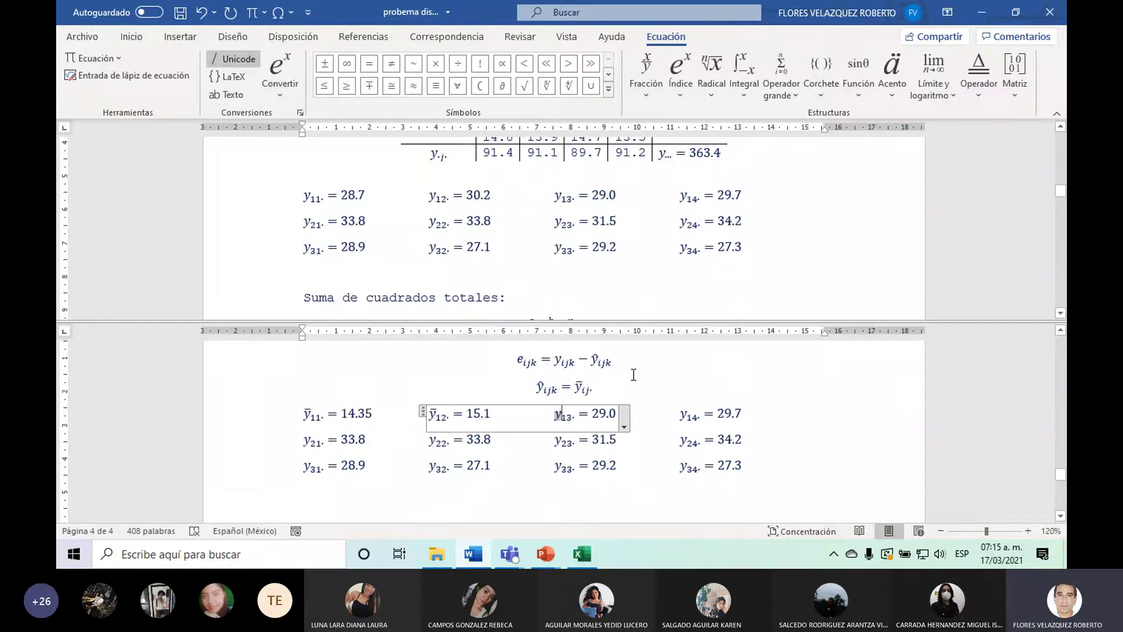
pyautogui.click(893, 73)
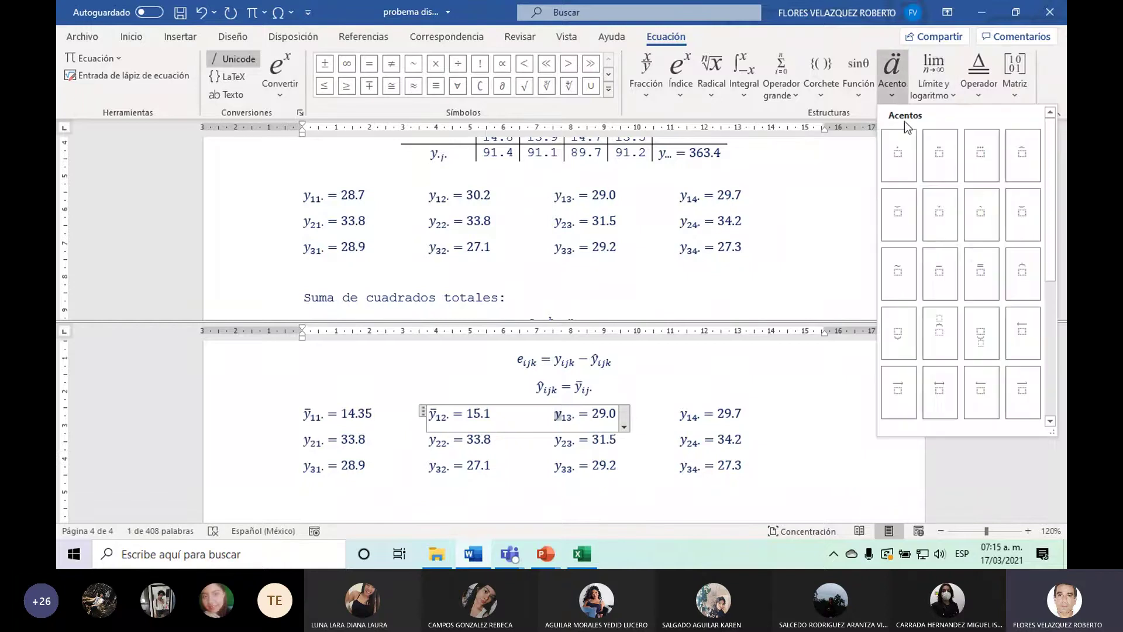
pyautogui.click(939, 279)
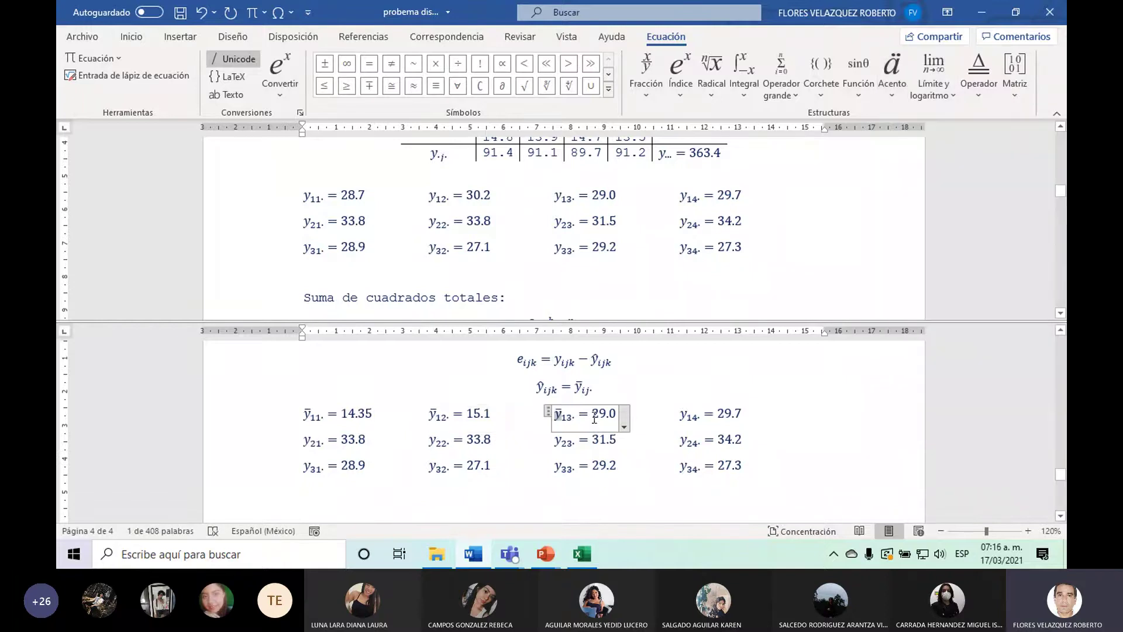
pyautogui.moveTo(593, 416); pyautogui.dragTo(616, 417)
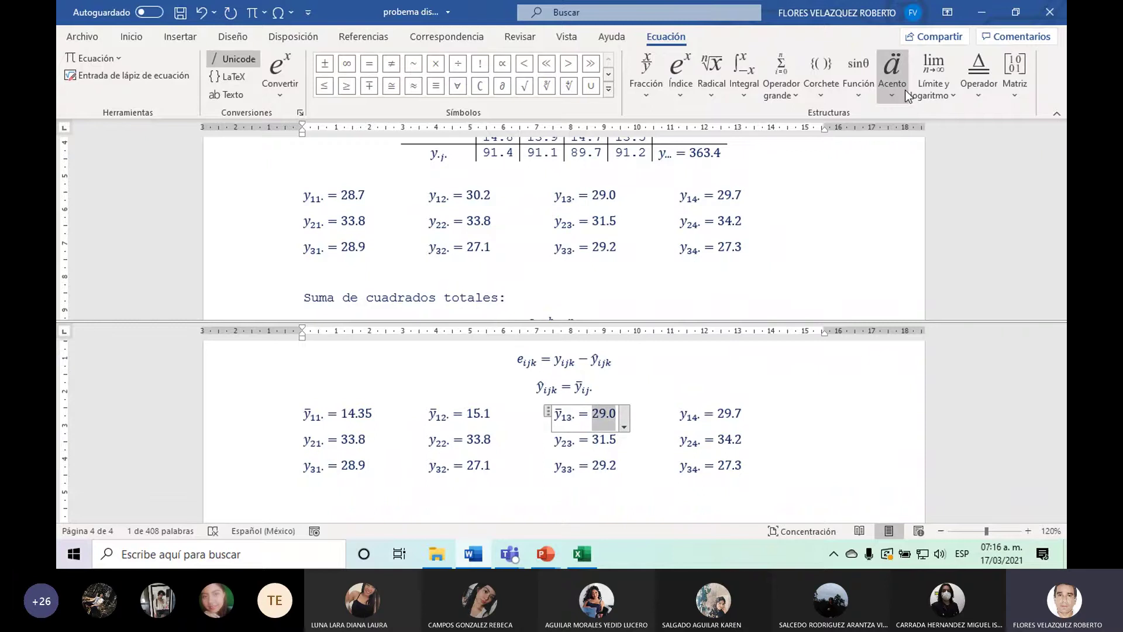
pyautogui.write('14.5    y14. =')
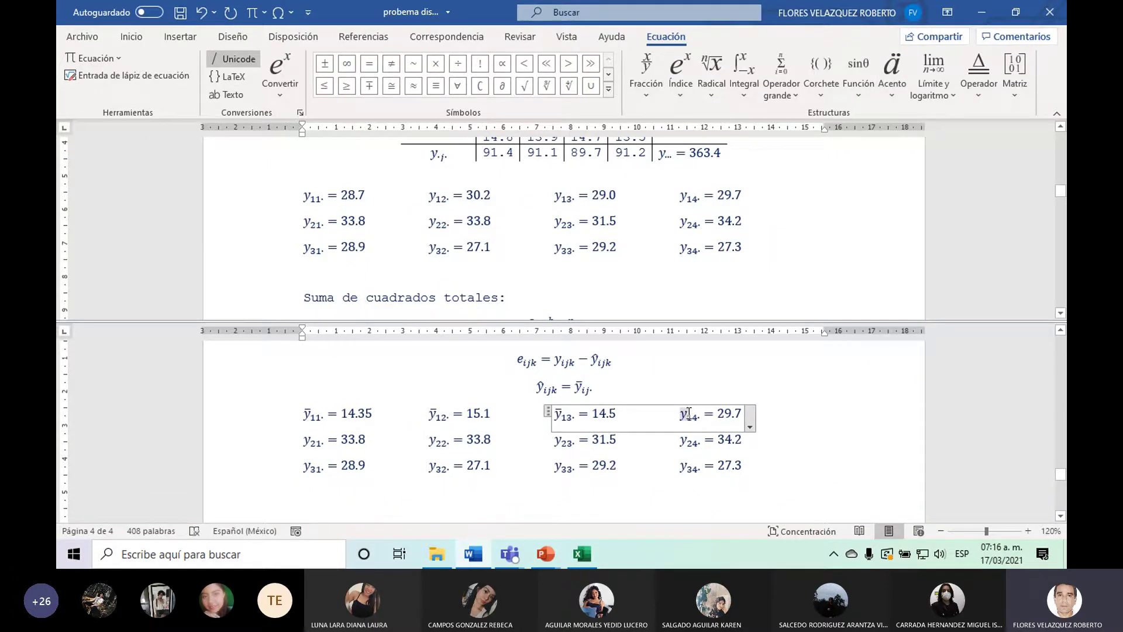
# Put a bar over y14 and replace 29.7 with 14.85.
pyautogui.moveTo(688, 412); pyautogui.dragTo(681, 413)
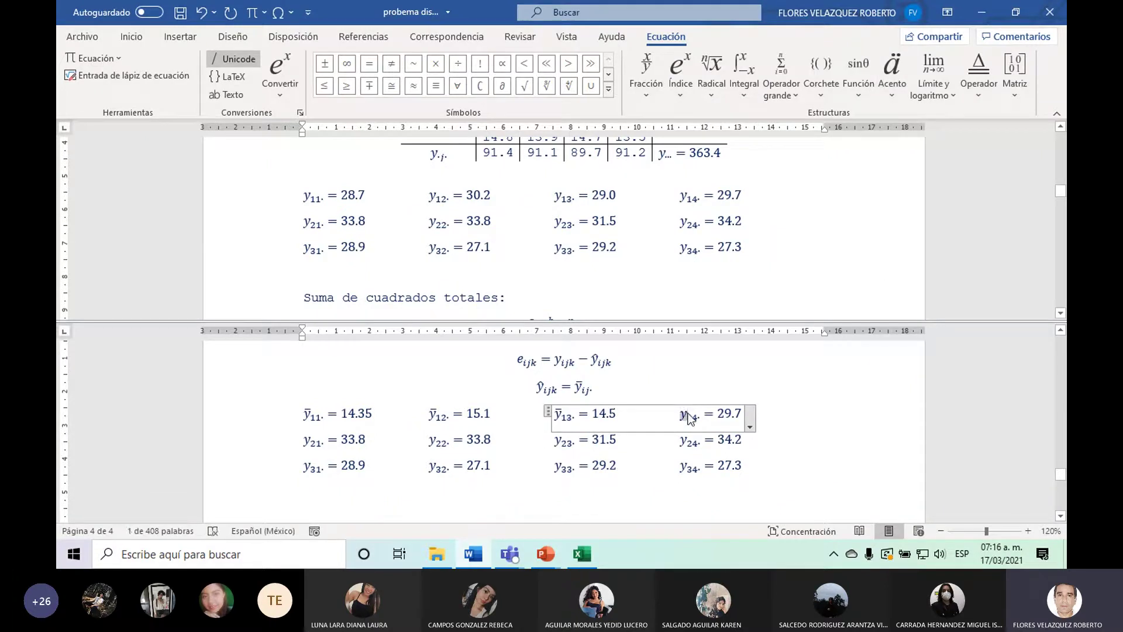
pyautogui.click(887, 65)
pyautogui.click(941, 288)
pyautogui.press('Right')
pyautogui.press('Right')
pyautogui.press('Right')
pyautogui.press('Right')
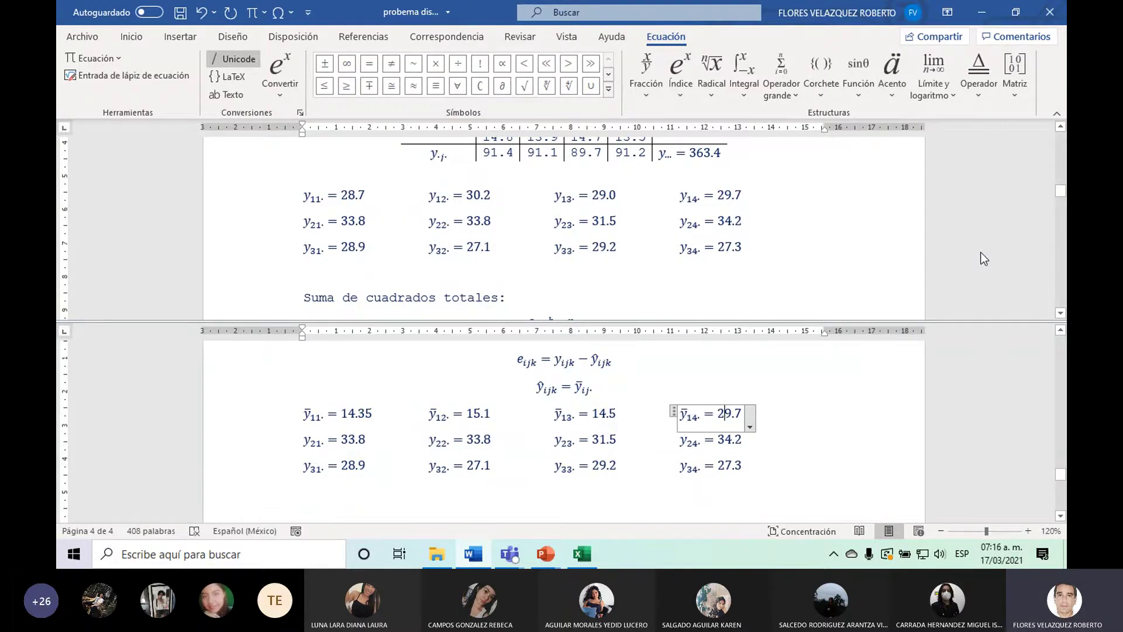
pyautogui.hotkey('shift', 'Right')
pyautogui.hotkey('shift', 'Right')
pyautogui.hotkey('shift', 'Right')
pyautogui.hotkey('shift', 'Right')
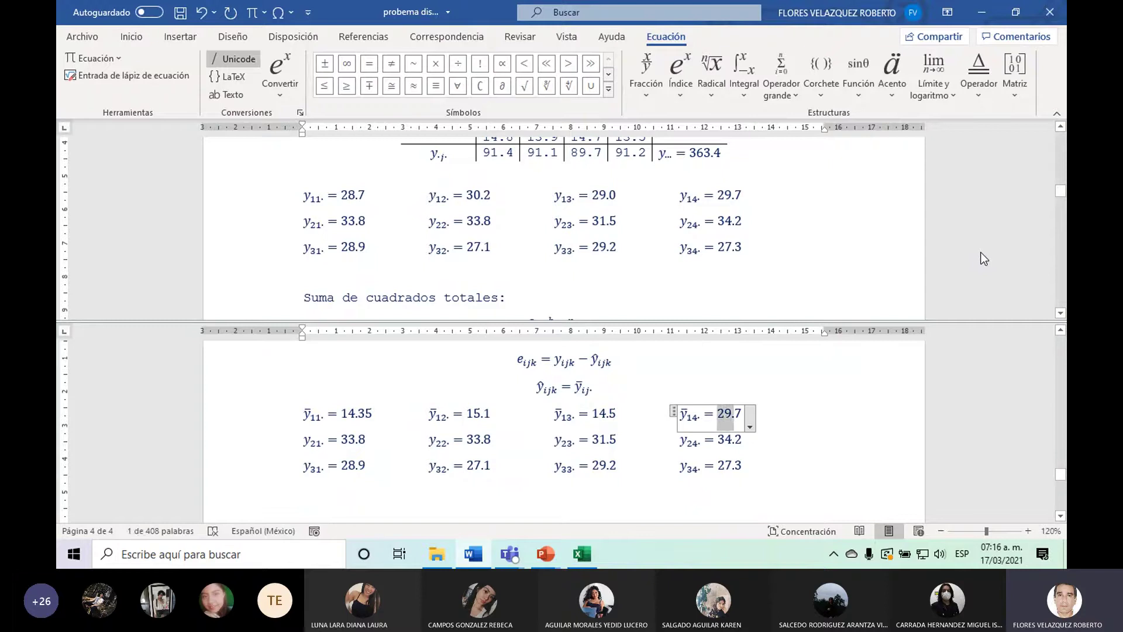
pyautogui.write('14')
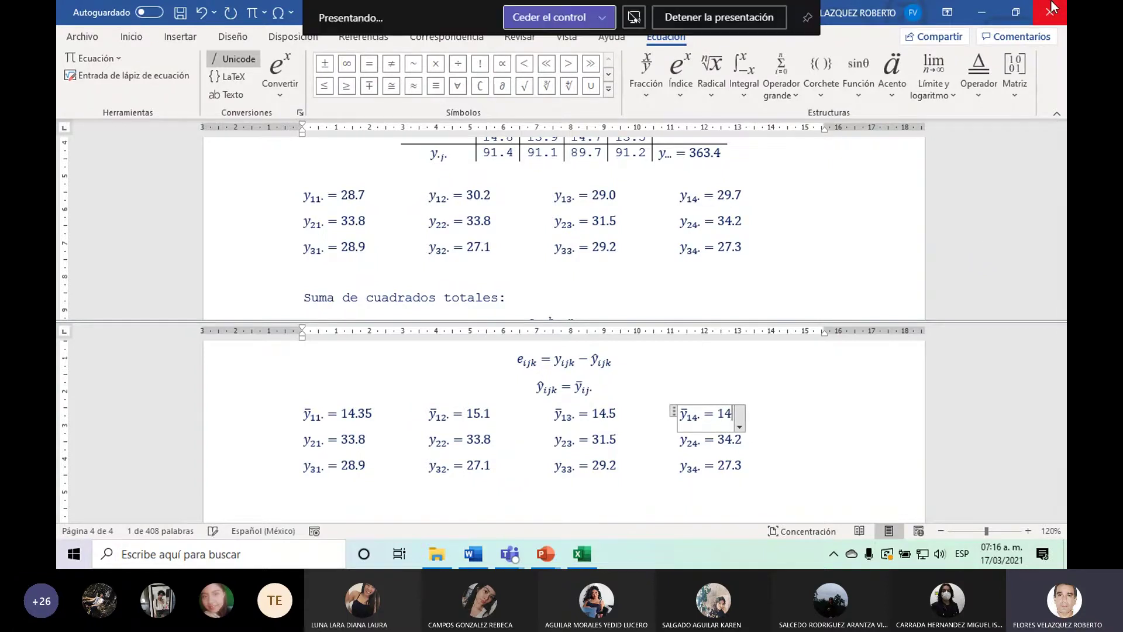
pyautogui.write('.')
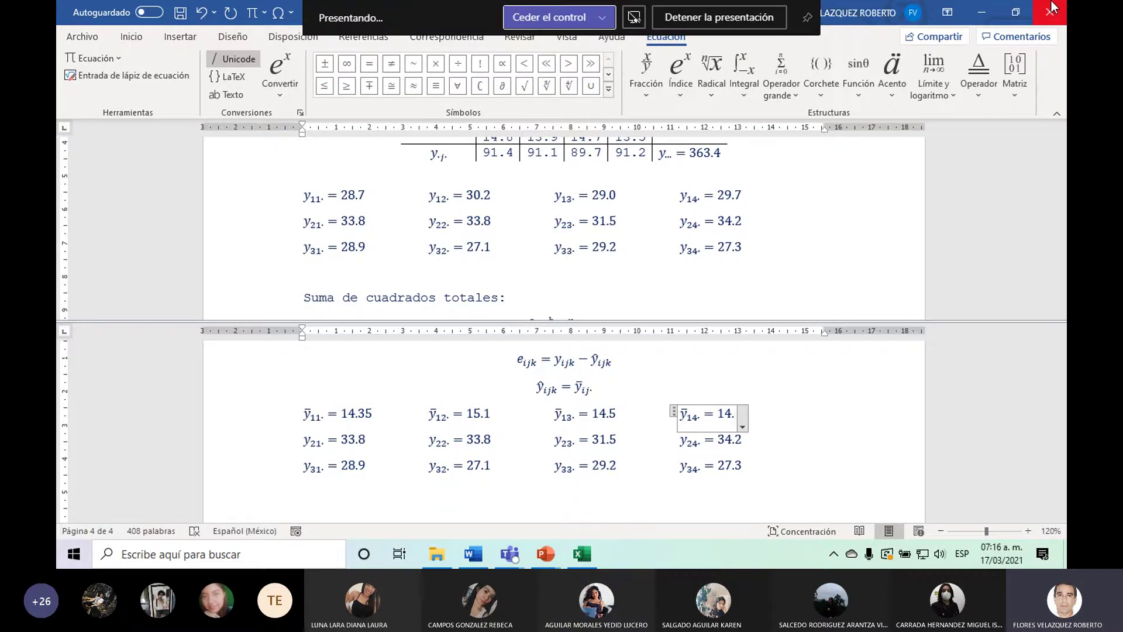
pyautogui.write('8')
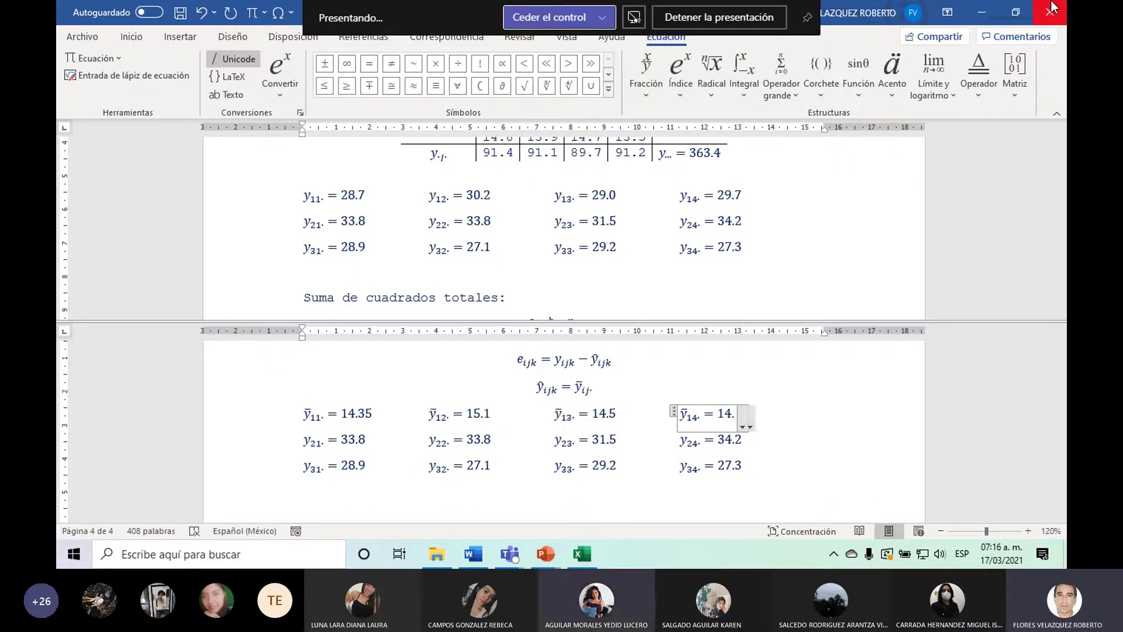
pyautogui.write('5')
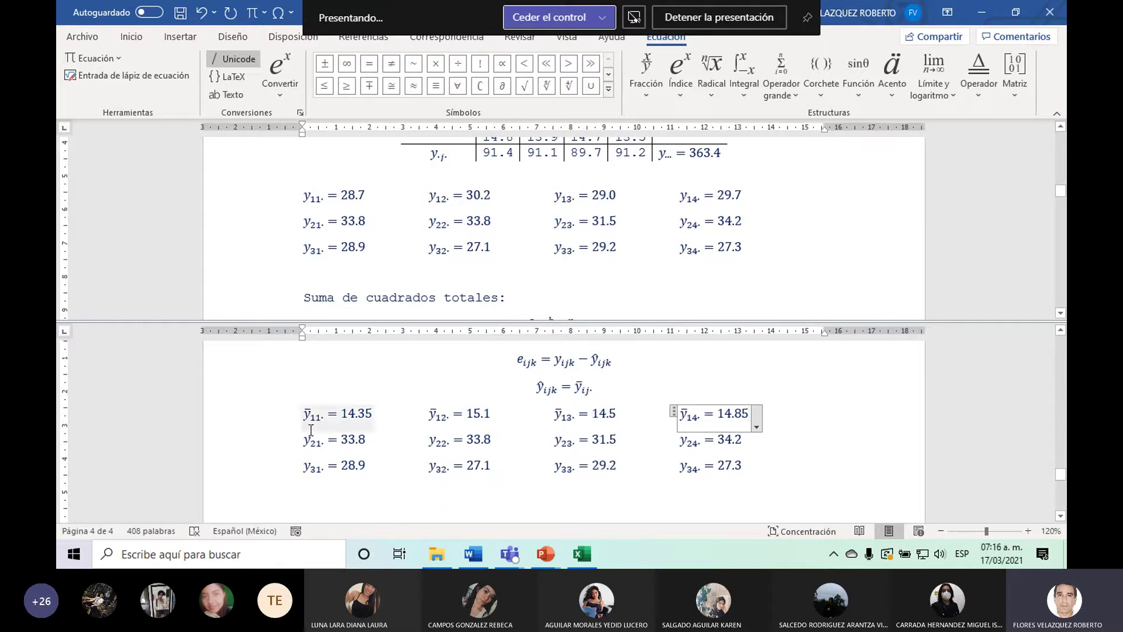
# Put a bar over y21 and replace 33.8 with 16.9.
pyautogui.click(307, 440)
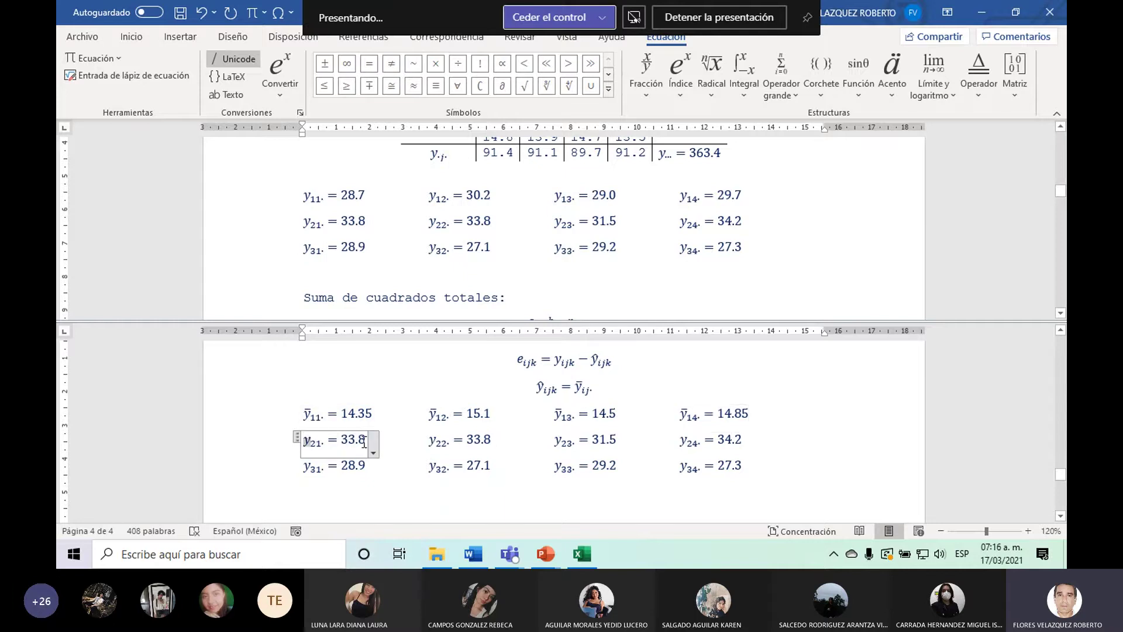
pyautogui.click(892, 88)
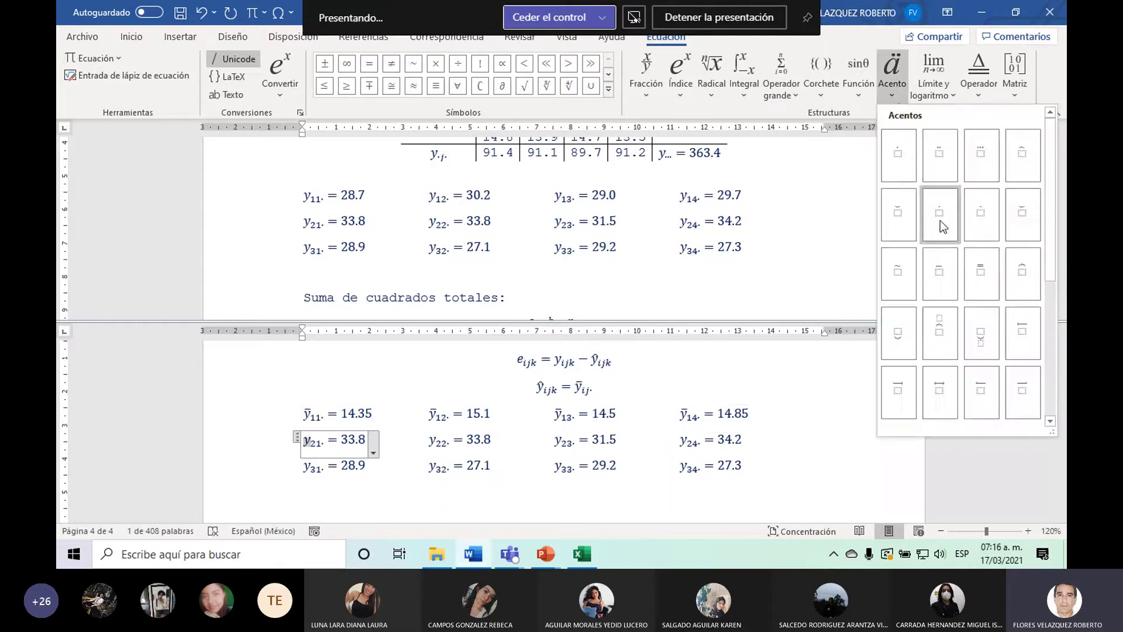
pyautogui.click(940, 272)
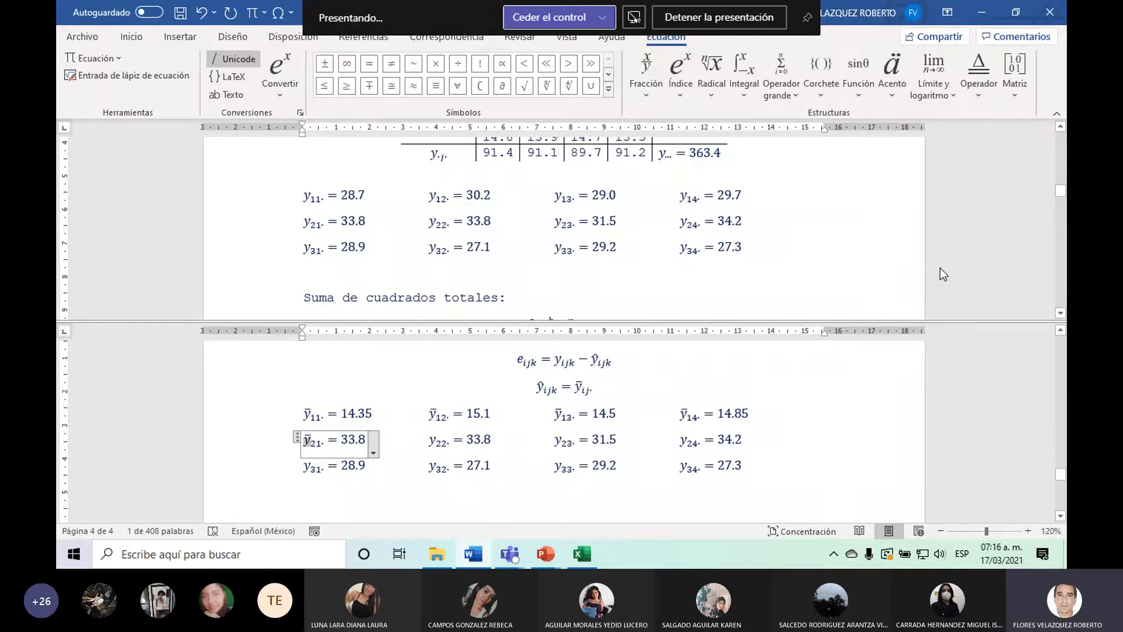
pyautogui.press('Right')
pyautogui.press('Right')
pyautogui.press('Right')
pyautogui.press('Right')
pyautogui.press('Right')
pyautogui.press('Right')
pyautogui.hotkey('shift', 'Right')
pyautogui.hotkey('shift', 'Right')
pyautogui.hotkey('shift', 'Right')
pyautogui.hotkey('shift', 'Right')
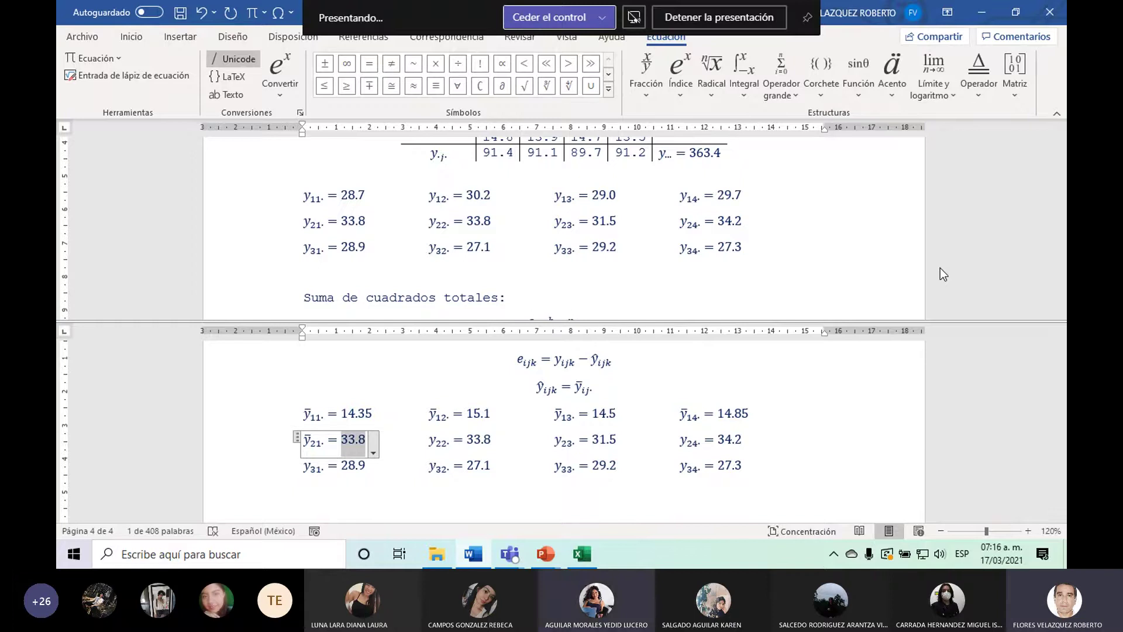
pyautogui.write('16.9')
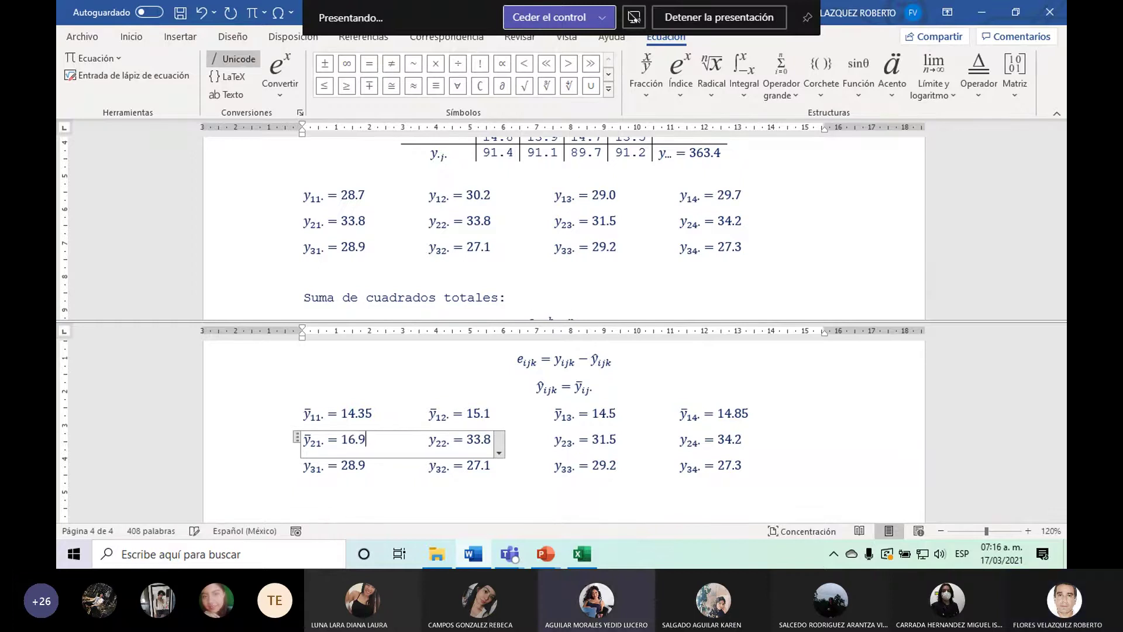
# Put a bar over y22 and replace its 33.8 with 16.9.
pyautogui.doubleClick(440, 442)
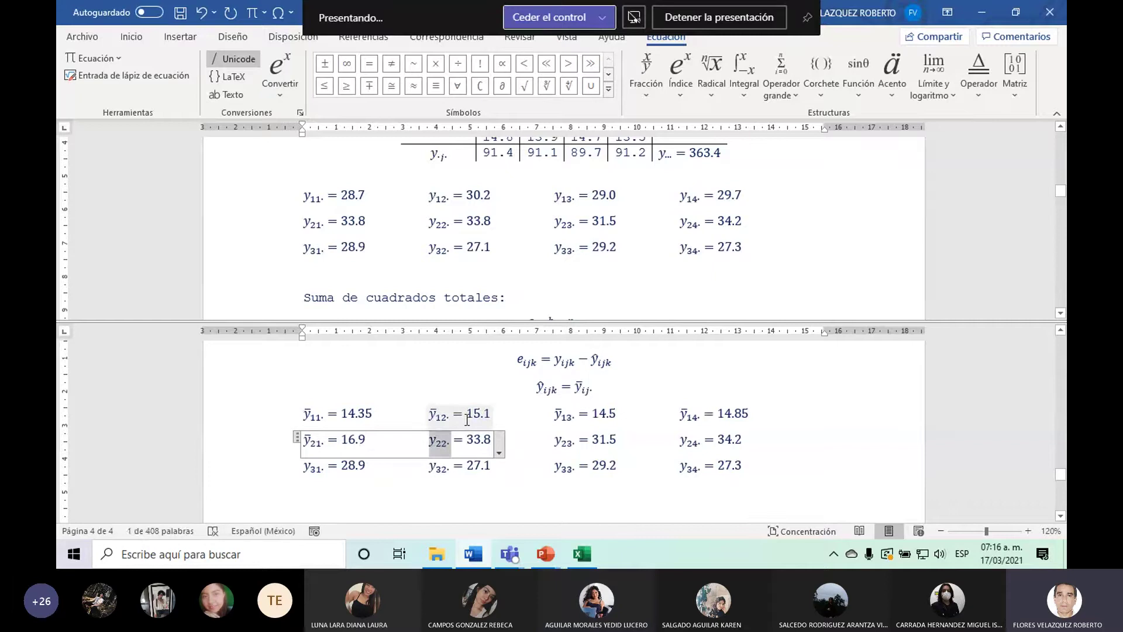
pyautogui.press('Left')
pyautogui.click(896, 75)
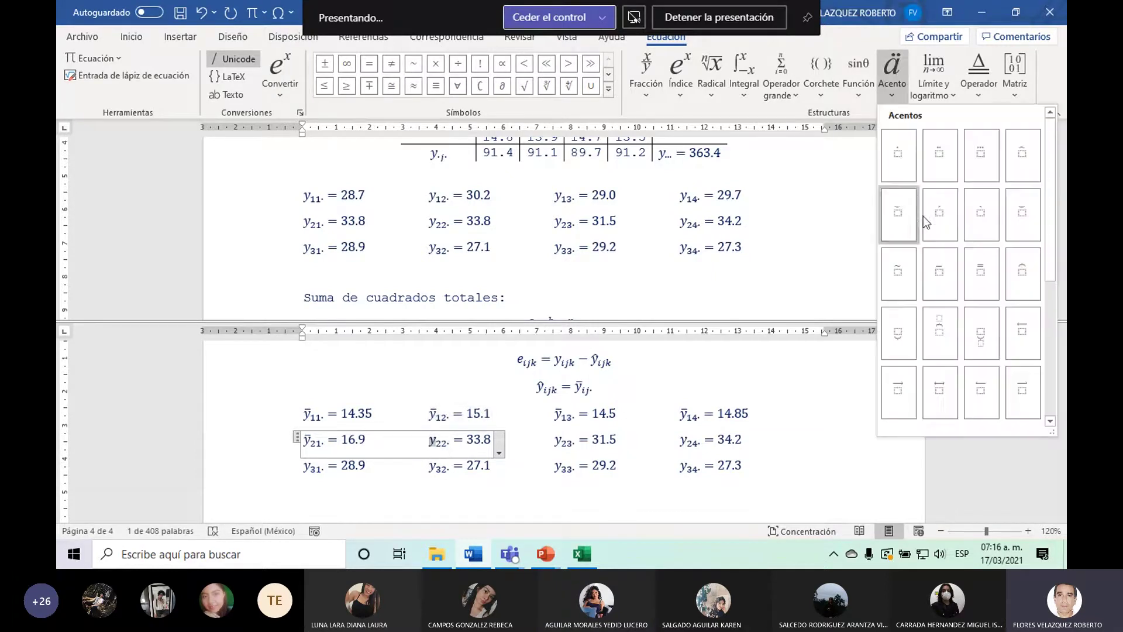
pyautogui.click(946, 280)
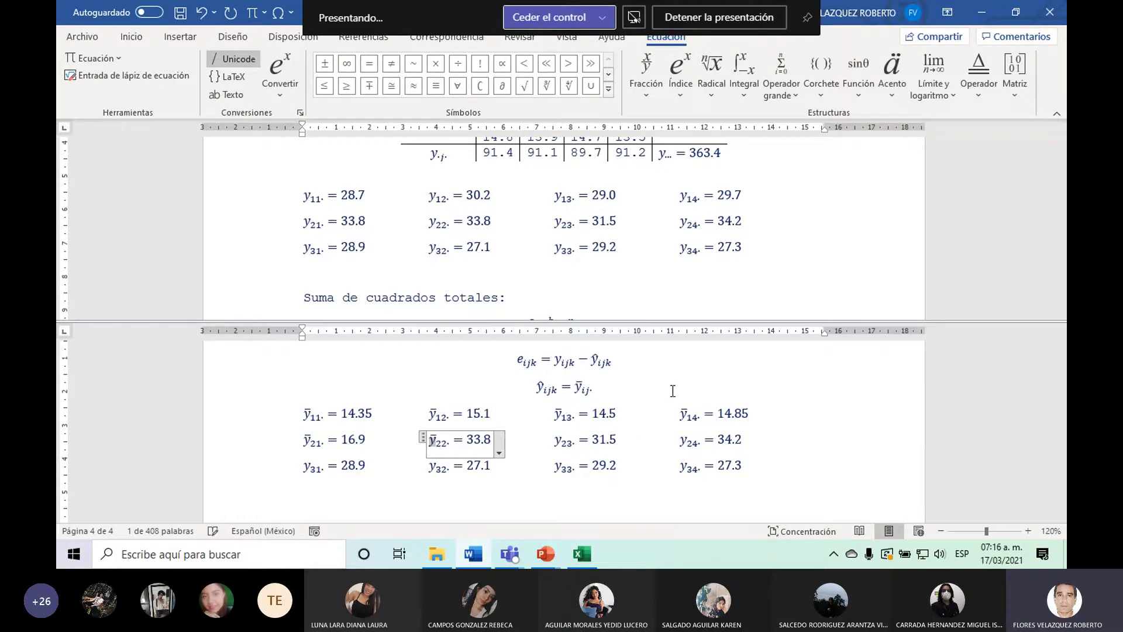
pyautogui.click(468, 439)
pyautogui.hotkey('shift', 'Right')
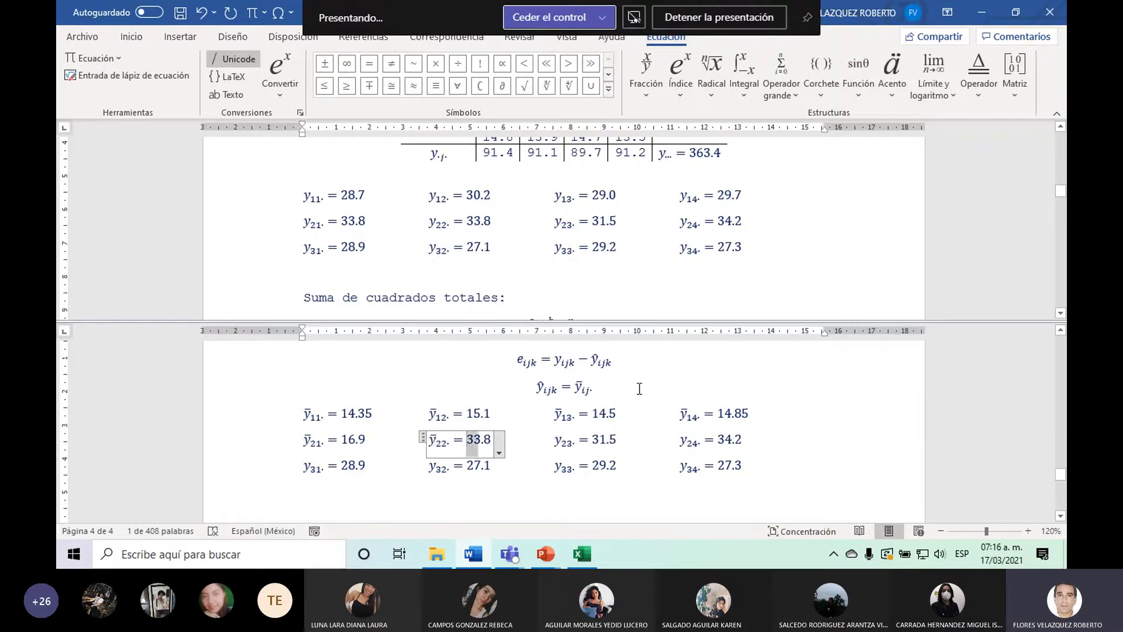
pyautogui.hotkey('shift', 'Right')
pyautogui.write('16')
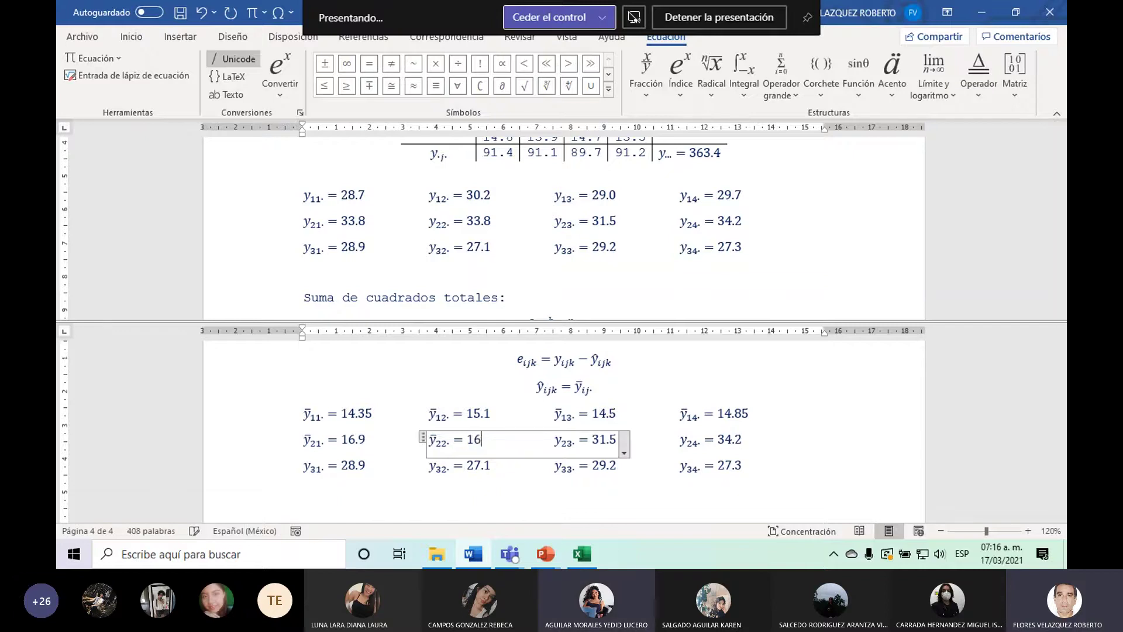
pyautogui.write('.9')
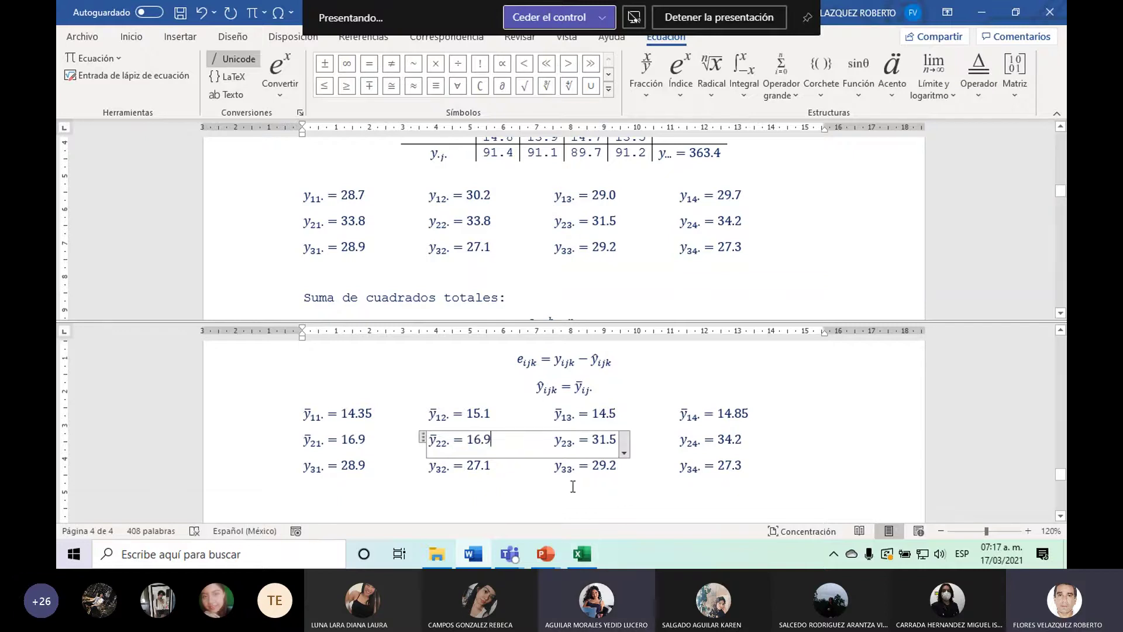
# Put a bar over y23 and replace 31.5 with 15.75.
pyautogui.click(555, 440)
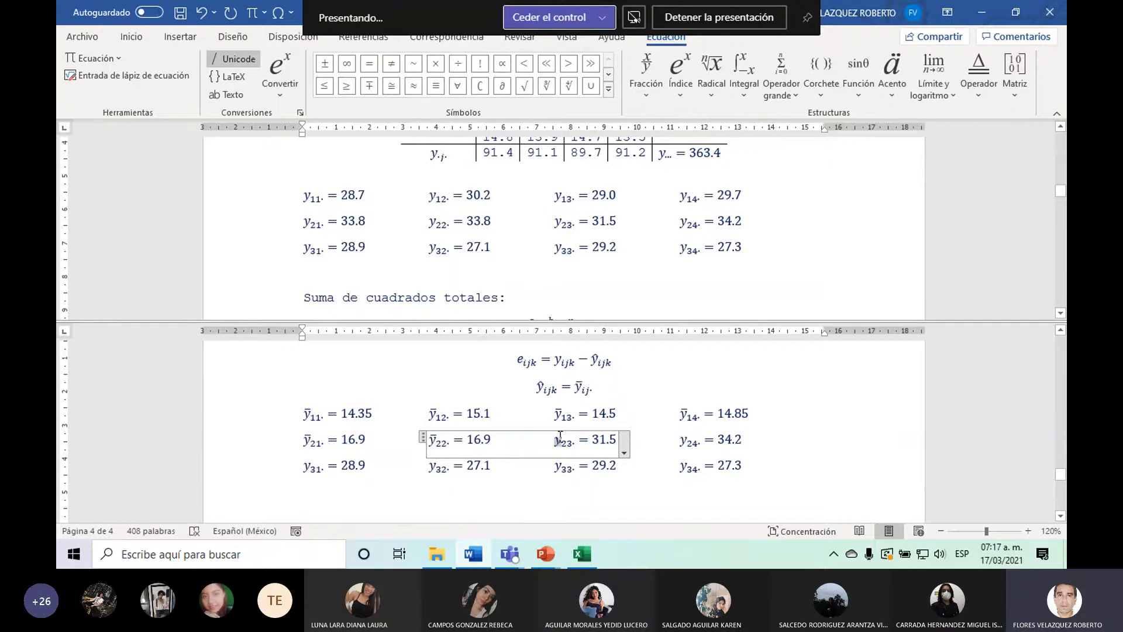
pyautogui.hotkey('shift', 'Right')
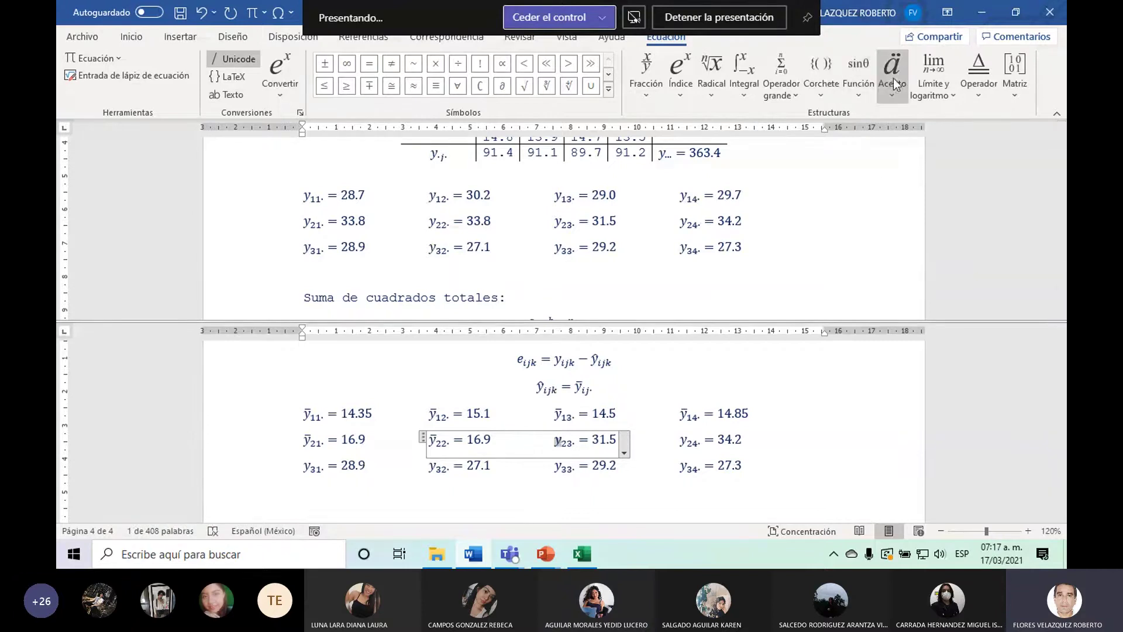
pyautogui.click(893, 78)
pyautogui.click(941, 268)
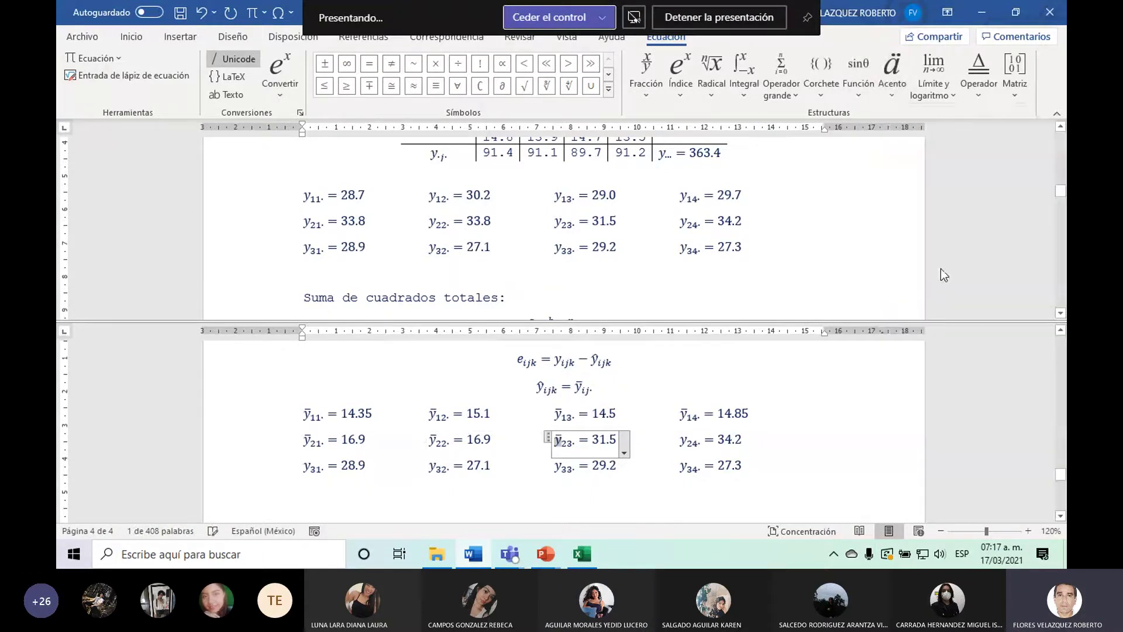
pyautogui.press('Right')
pyautogui.press('Right')
pyautogui.press('Right')
pyautogui.press('Right')
pyautogui.press('Right')
pyautogui.press('Right')
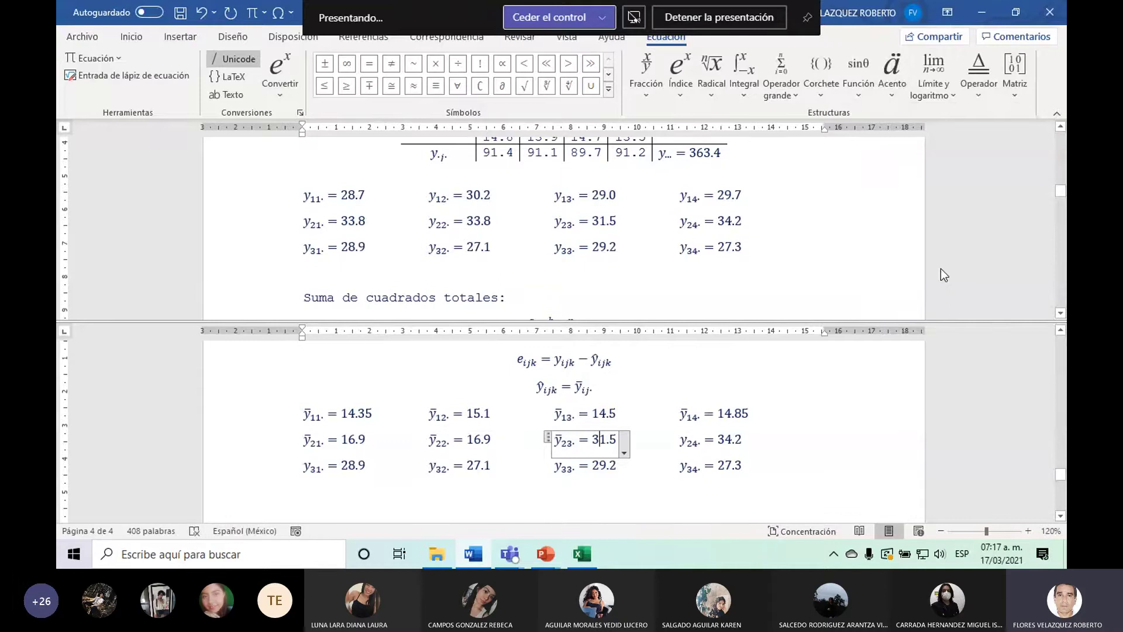
pyautogui.hotkey('shift', 'Right')
pyautogui.hotkey('shift', 'Right')
pyautogui.hotkey('shift', 'Right')
pyautogui.hotkey('shift', 'Right')
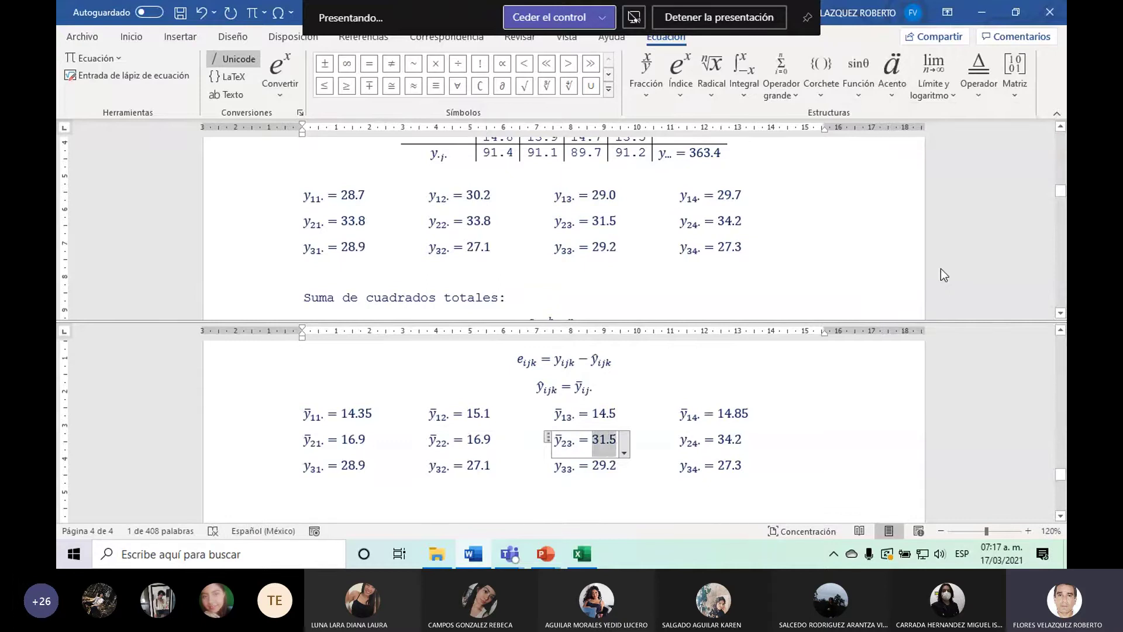
pyautogui.write('15')
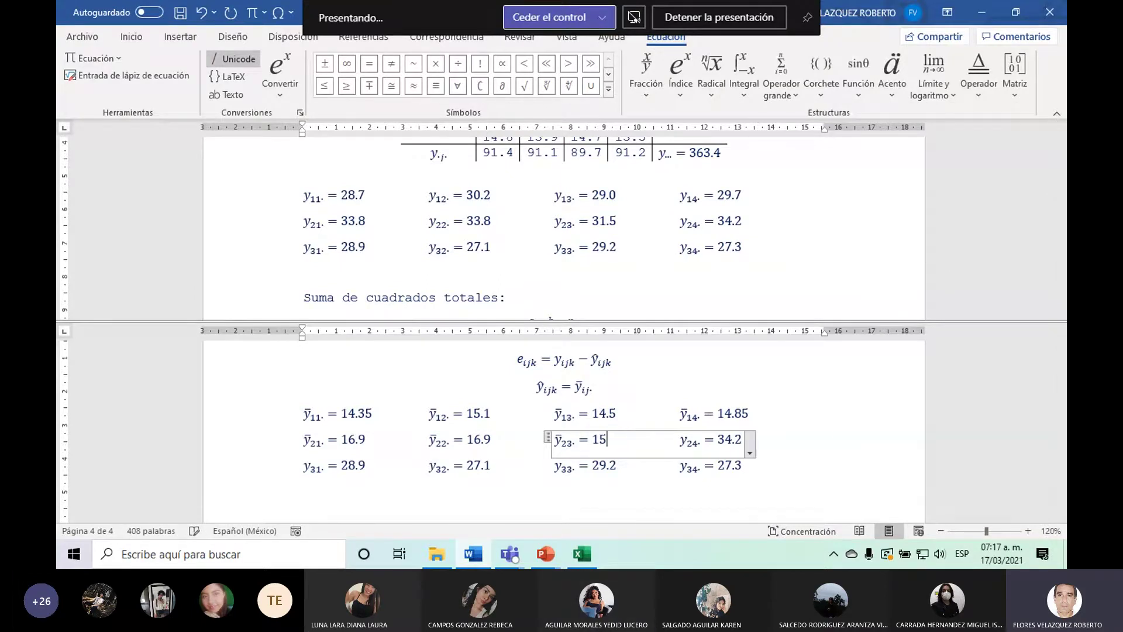
pyautogui.write('.75')
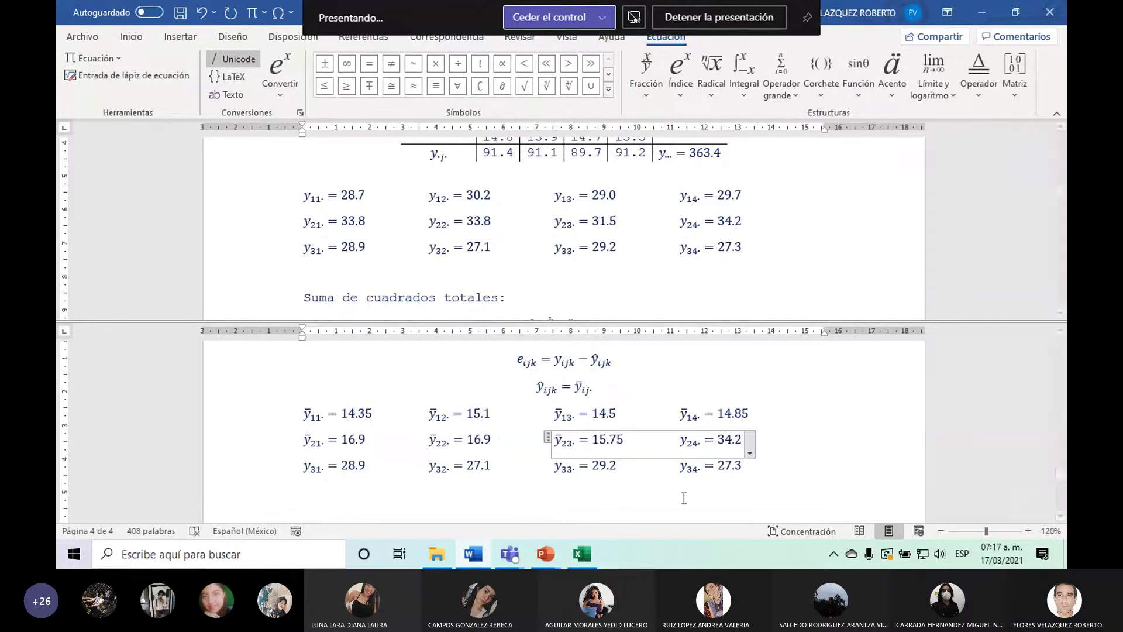
# Put a bar over y24 and replace 34.2 with 17.1.
pyautogui.click(688, 439)
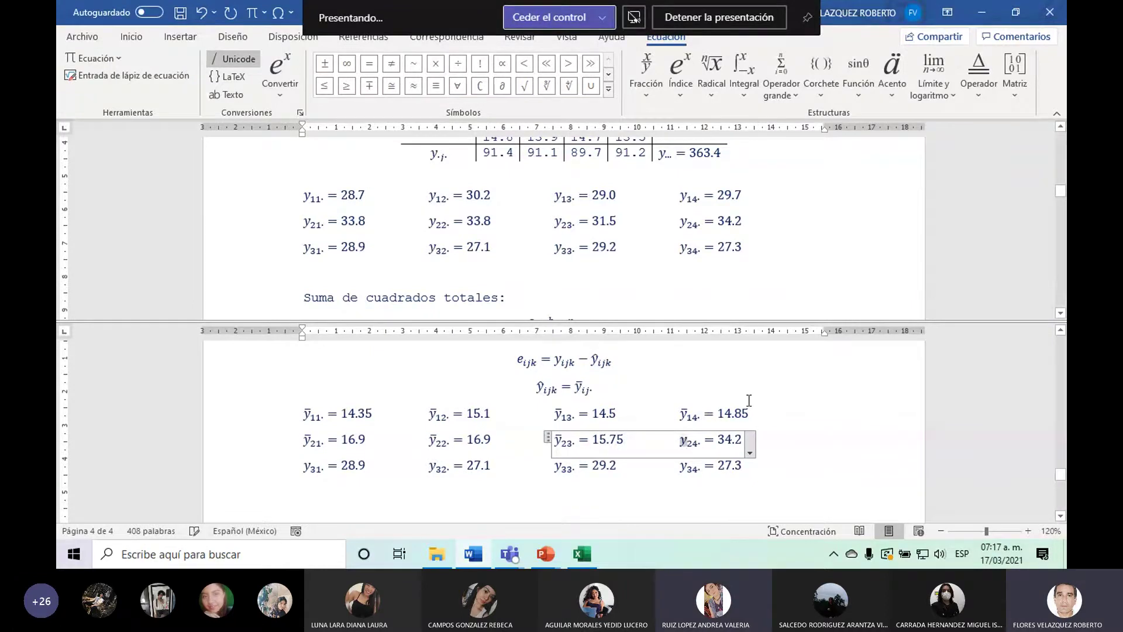
pyautogui.click(892, 71)
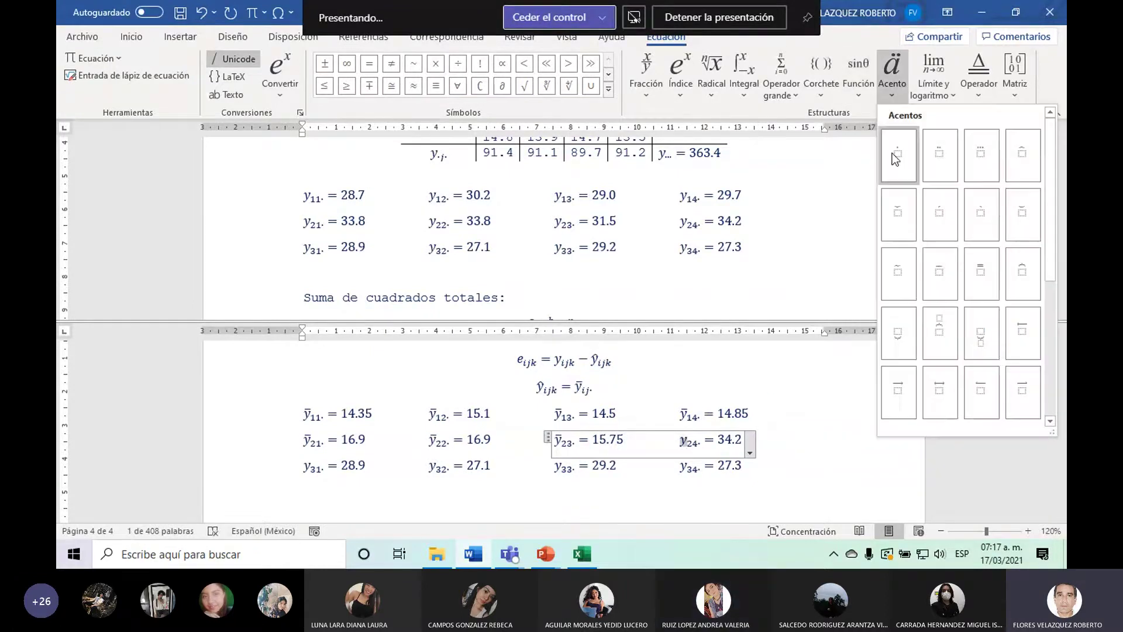
pyautogui.click(934, 281)
pyautogui.press('Right')
pyautogui.press('Right')
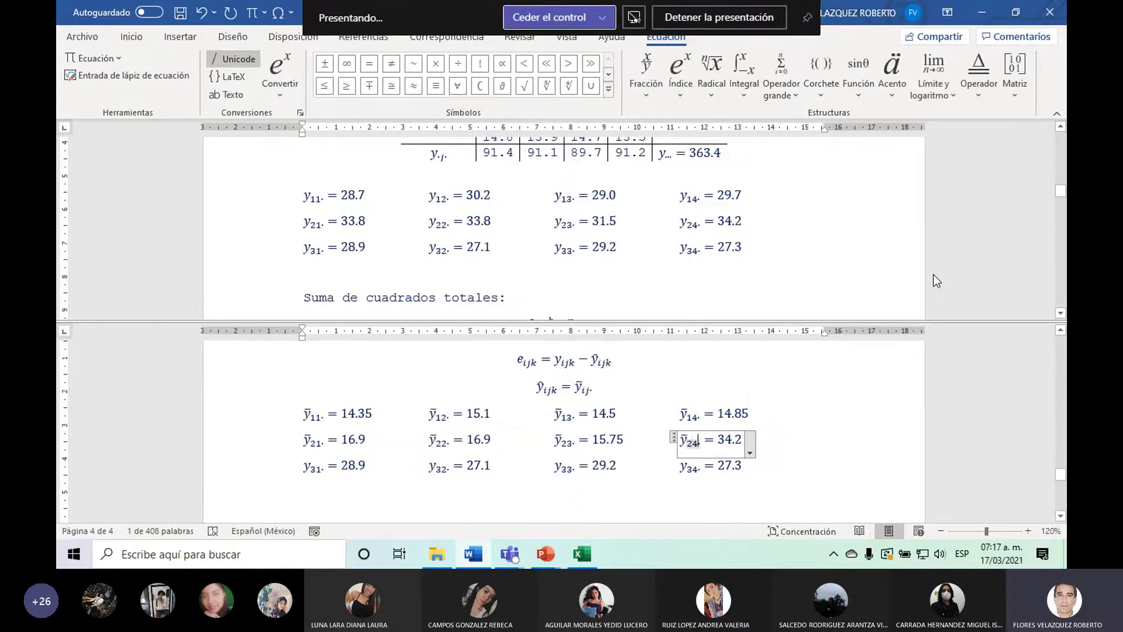
pyautogui.press('Right')
pyautogui.press('Right')
pyautogui.press('Right')
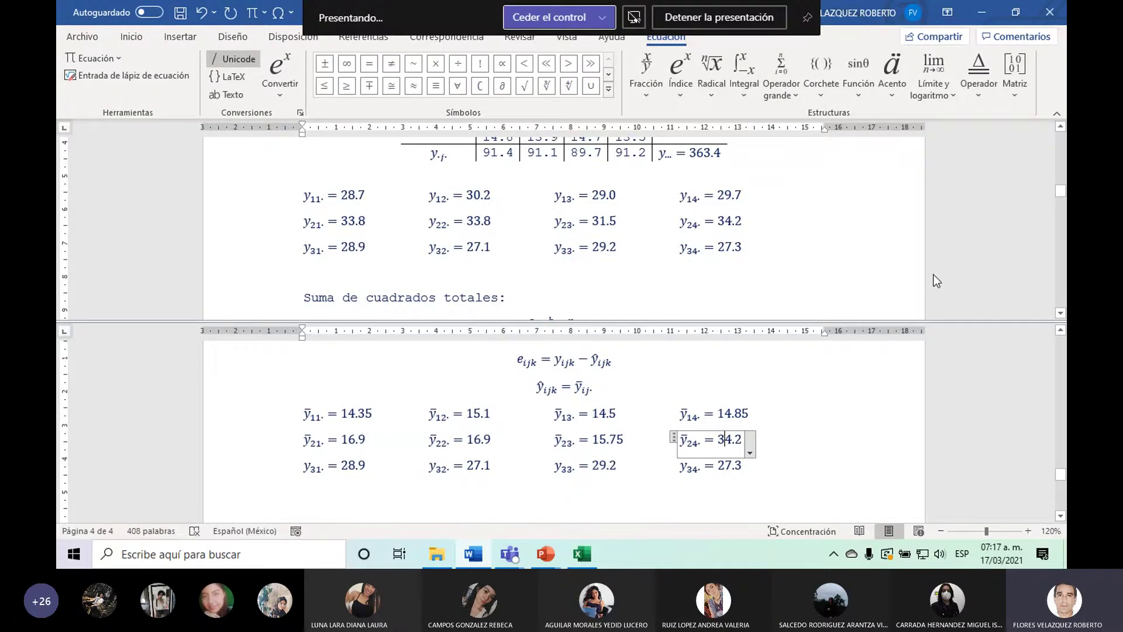
pyautogui.press('Left')
pyautogui.hotkey('shift', 'End')
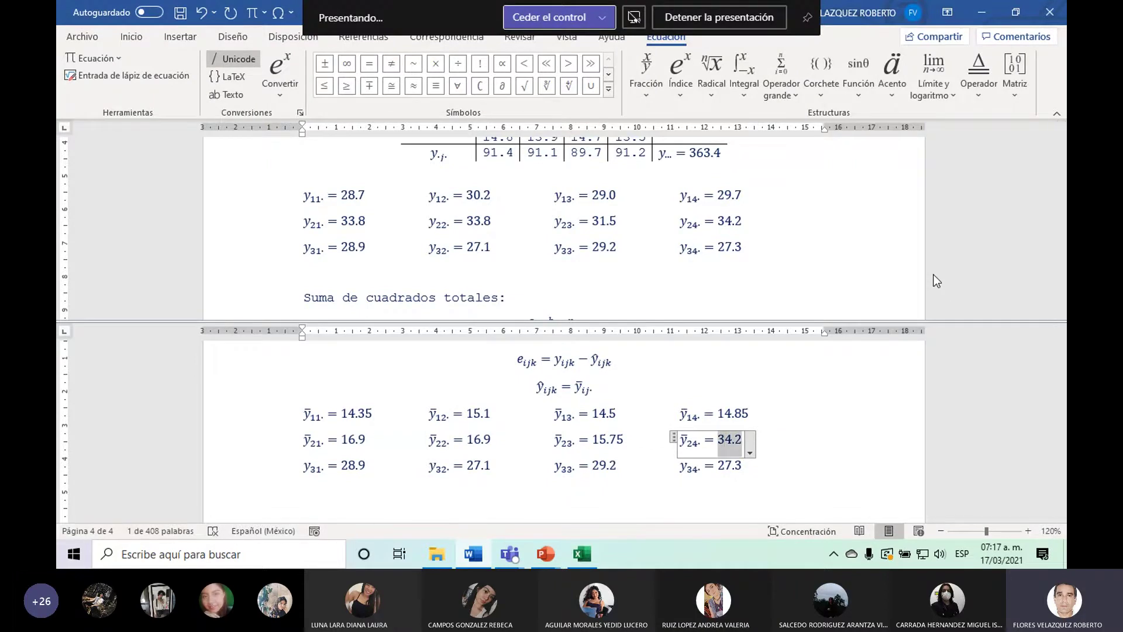
pyautogui.write('17.')
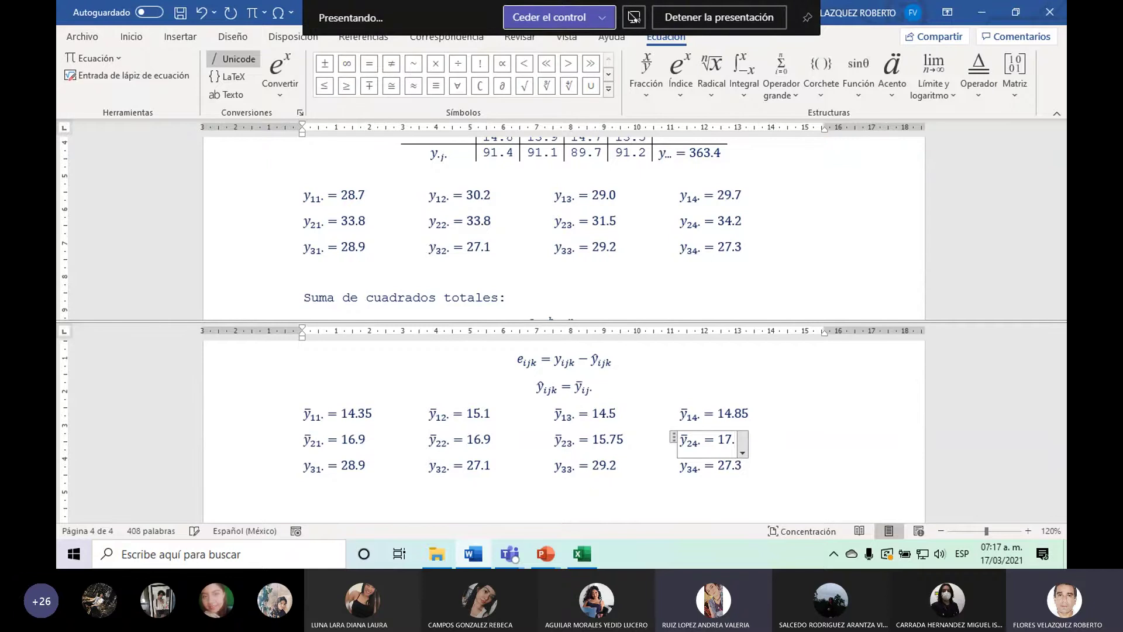
pyautogui.write('1')
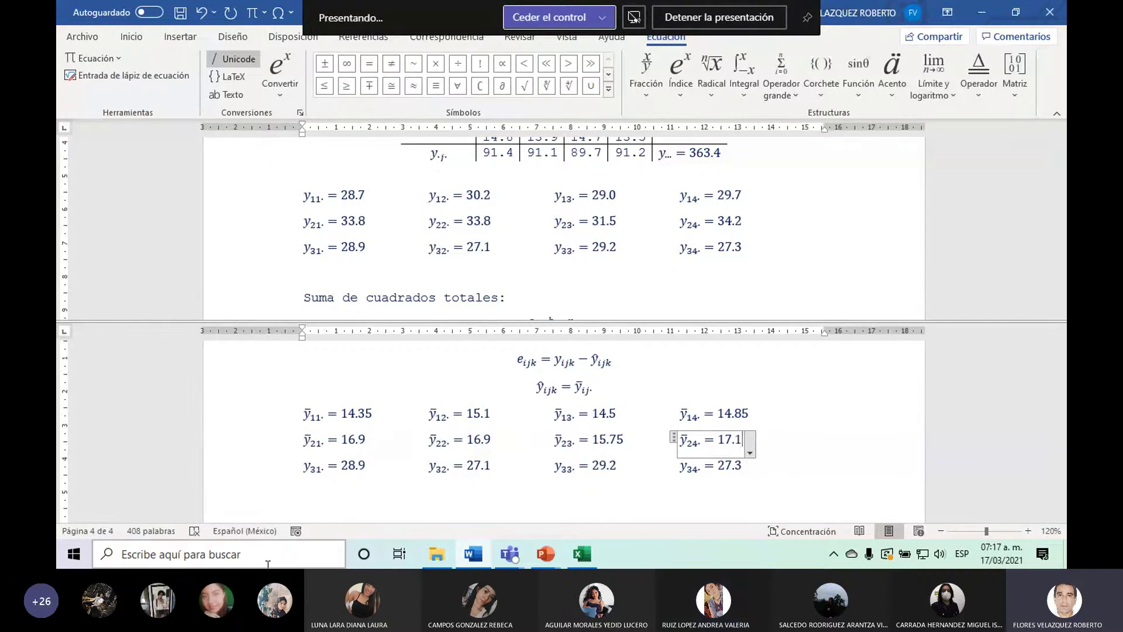
# Put a bar over y31 and replace 28.9 with 14.45.
pyautogui.click(304, 466)
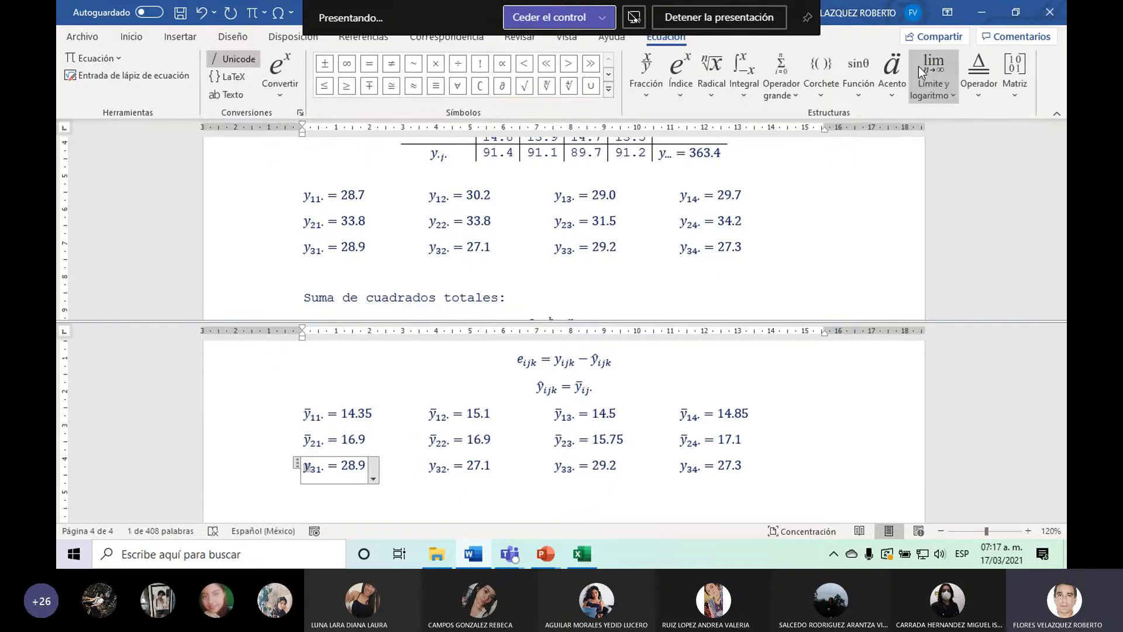
pyautogui.click(892, 96)
pyautogui.click(938, 272)
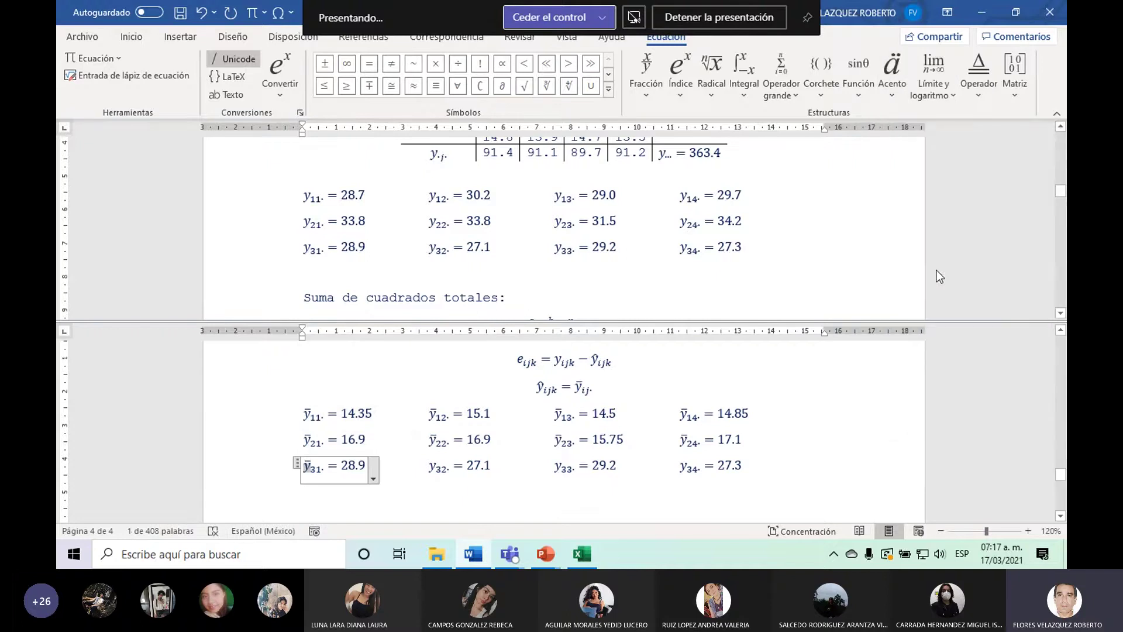
pyautogui.press('Right')
pyautogui.press('Right')
pyautogui.press('Right')
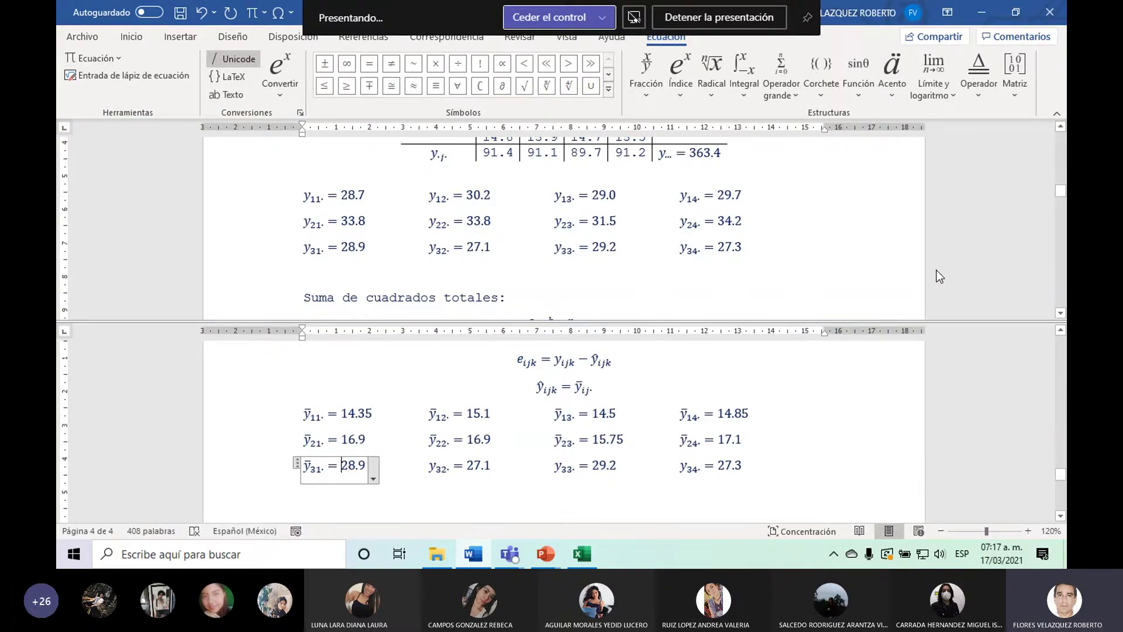
pyautogui.hotkey('shift', 'Right')
pyautogui.hotkey('shift', 'Right')
pyautogui.hotkey('shift', 'Right')
pyautogui.hotkey('shift', 'Right')
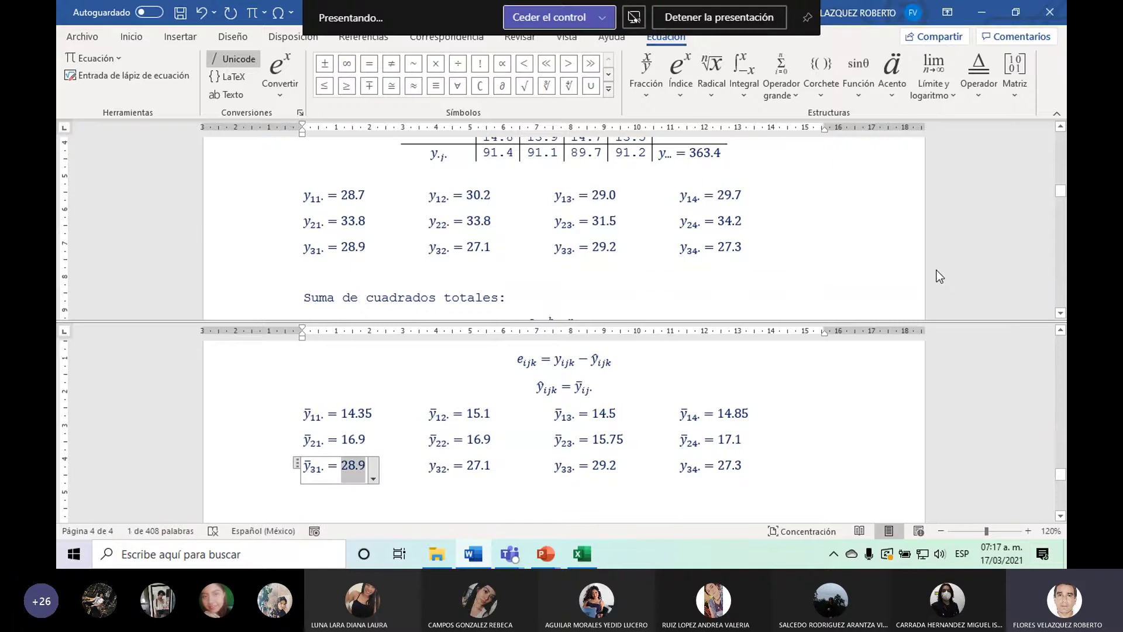
pyautogui.write('14')
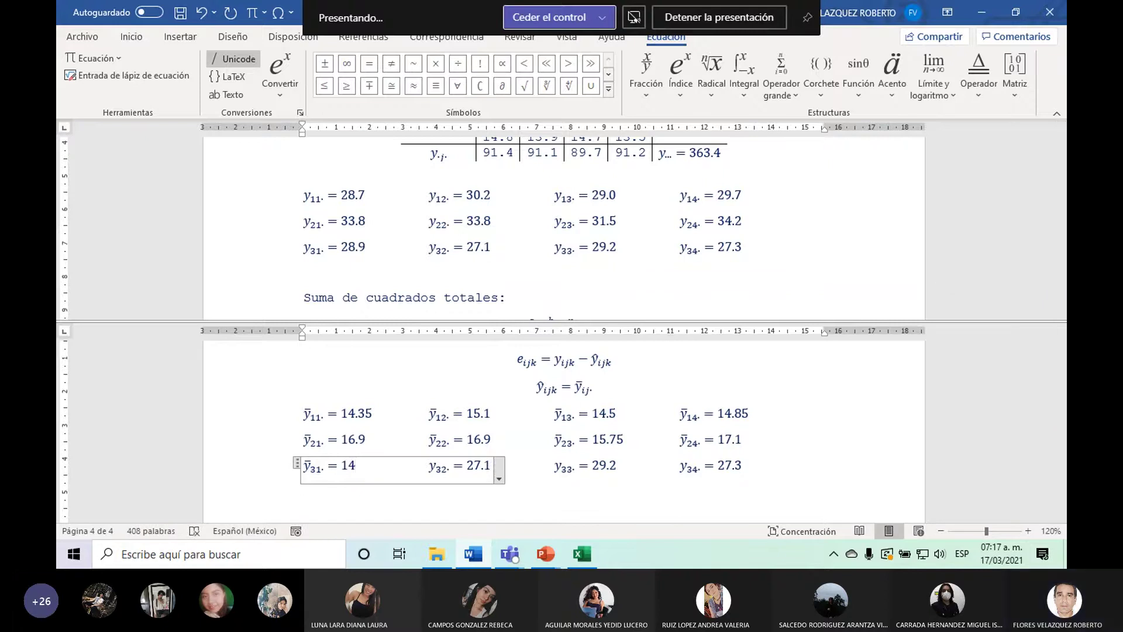
pyautogui.write('.')
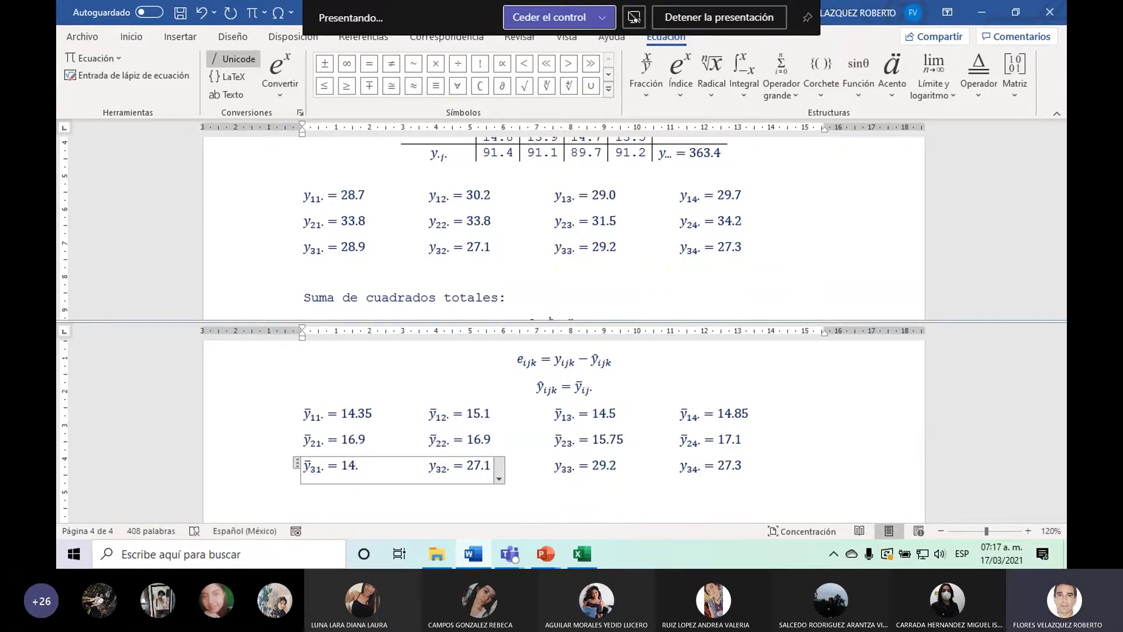
pyautogui.write('45')
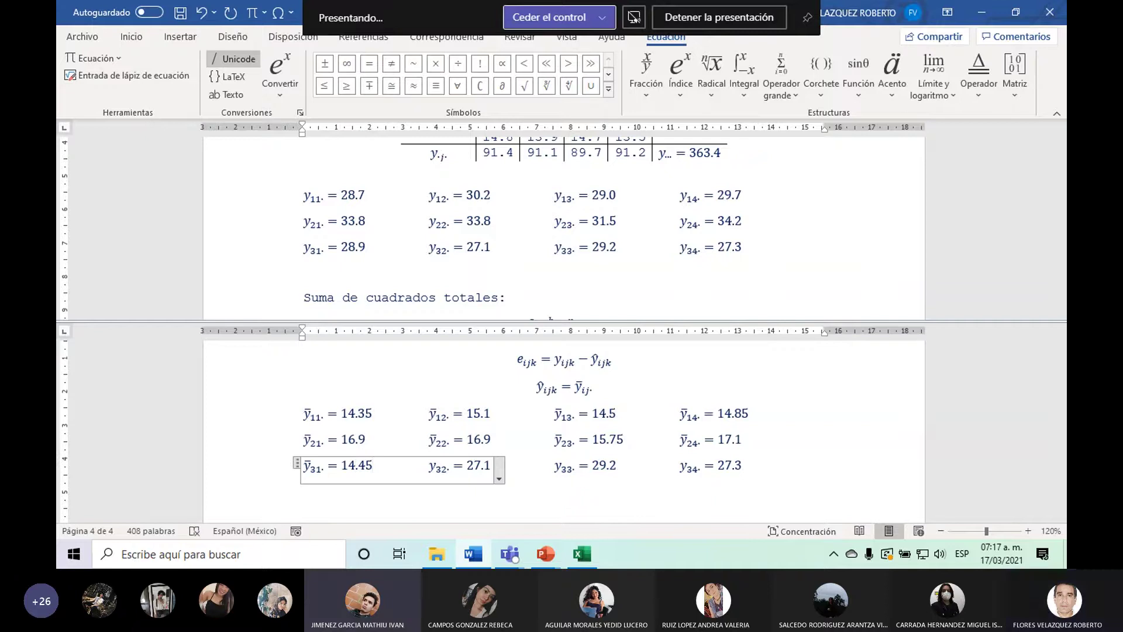
# Put a bar over y32 and replace 27.1 with 13.55.
pyautogui.click(430, 467)
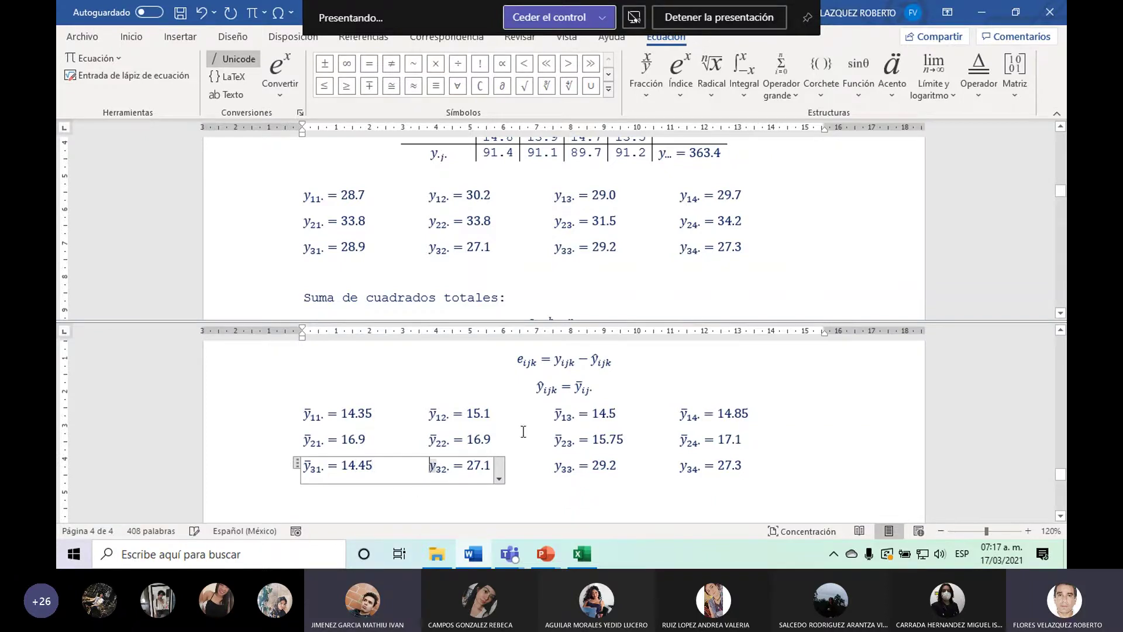
pyautogui.hotkey('shift', 'Right')
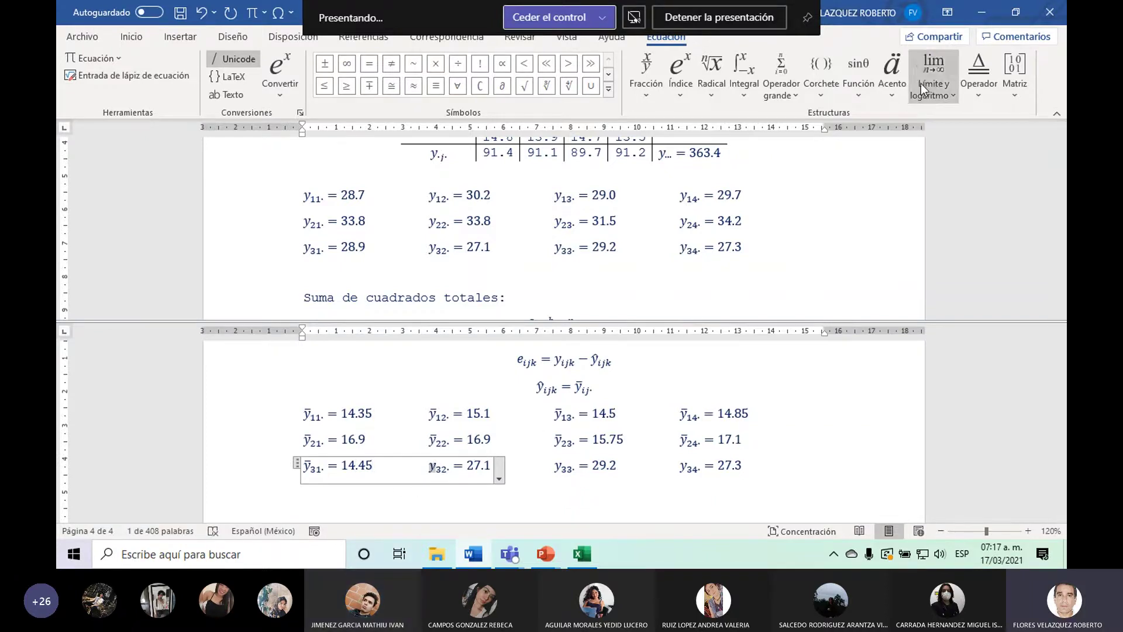
pyautogui.click(895, 82)
pyautogui.click(943, 285)
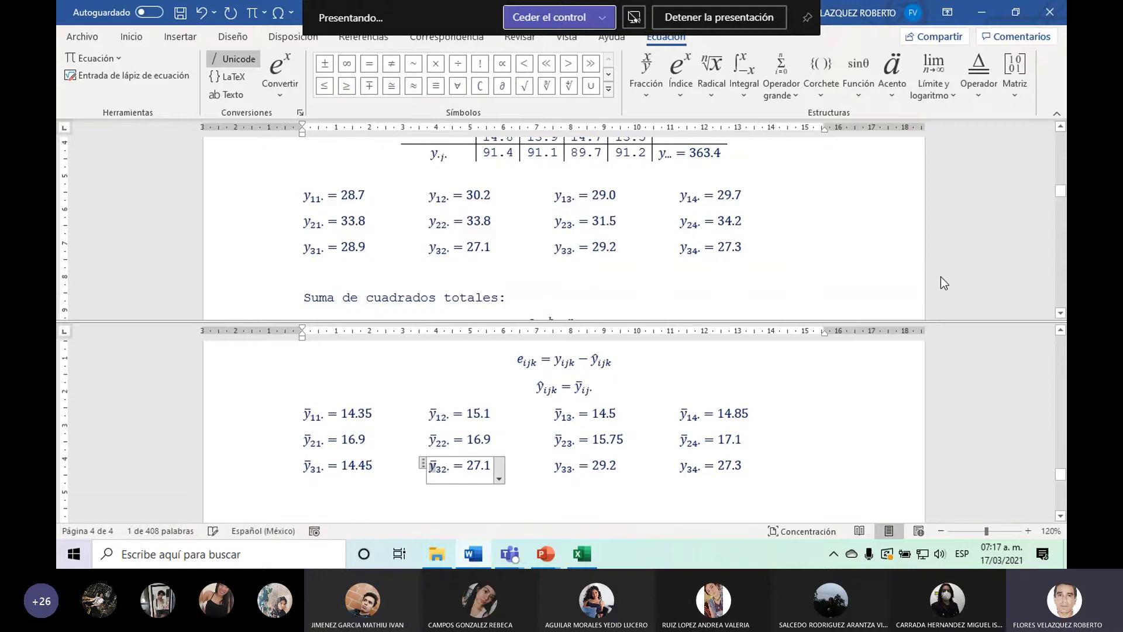
pyautogui.press('Right')
pyautogui.press('Right')
pyautogui.press('Right')
pyautogui.press('Right')
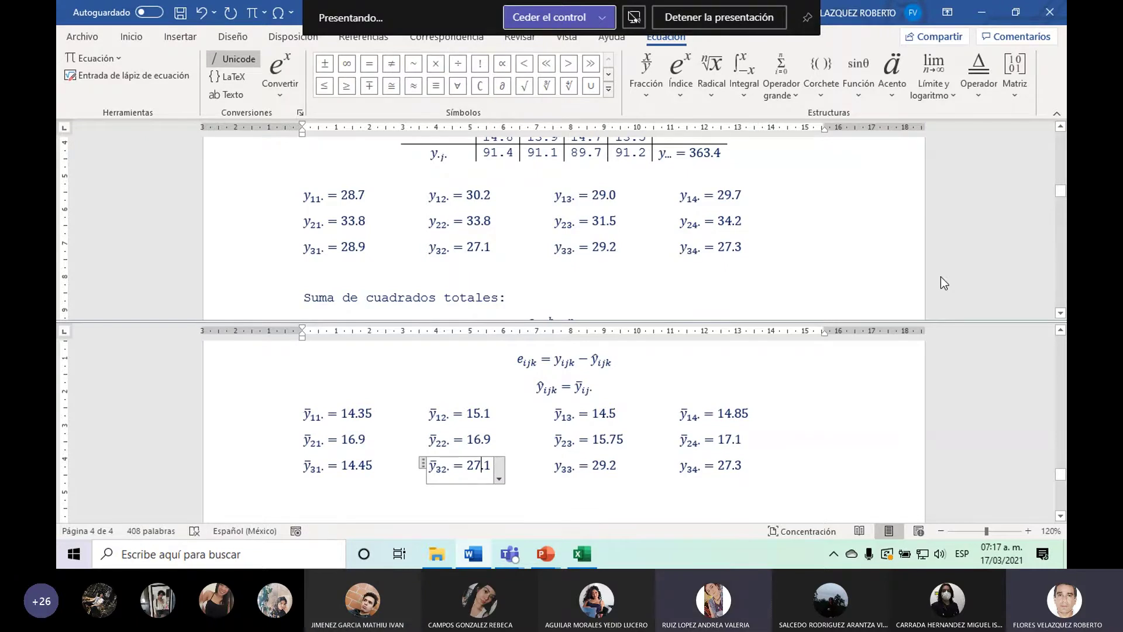
pyautogui.hotkey('shift', 'Right')
pyautogui.hotkey('shift', 'Right')
pyautogui.hotkey('shift', 'Right')
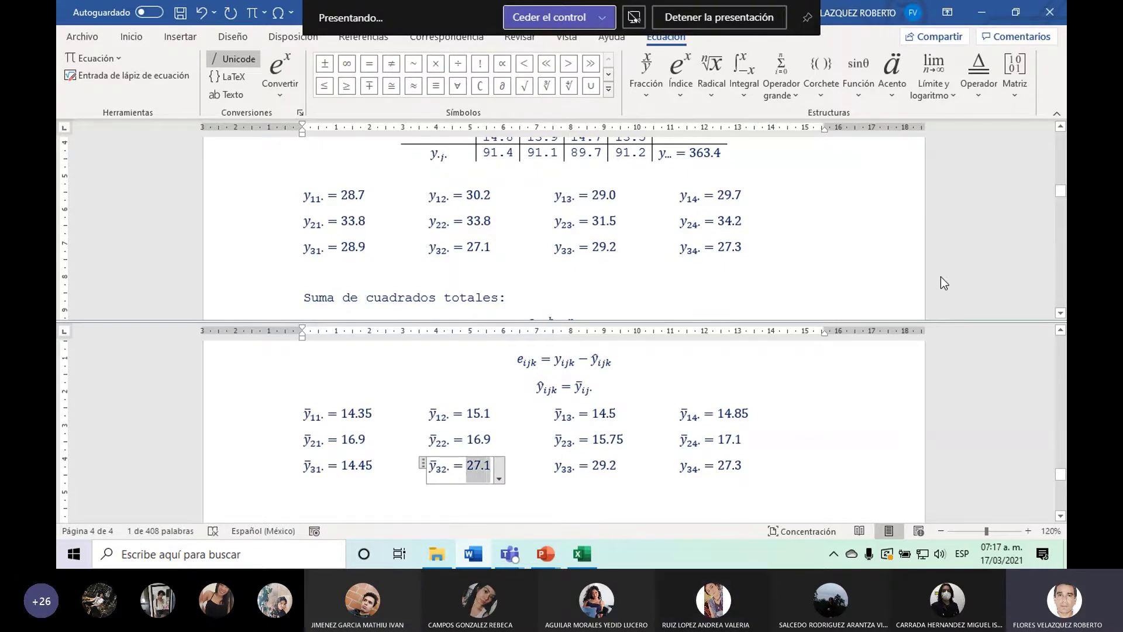
pyautogui.write('13.55    y33. = 29')
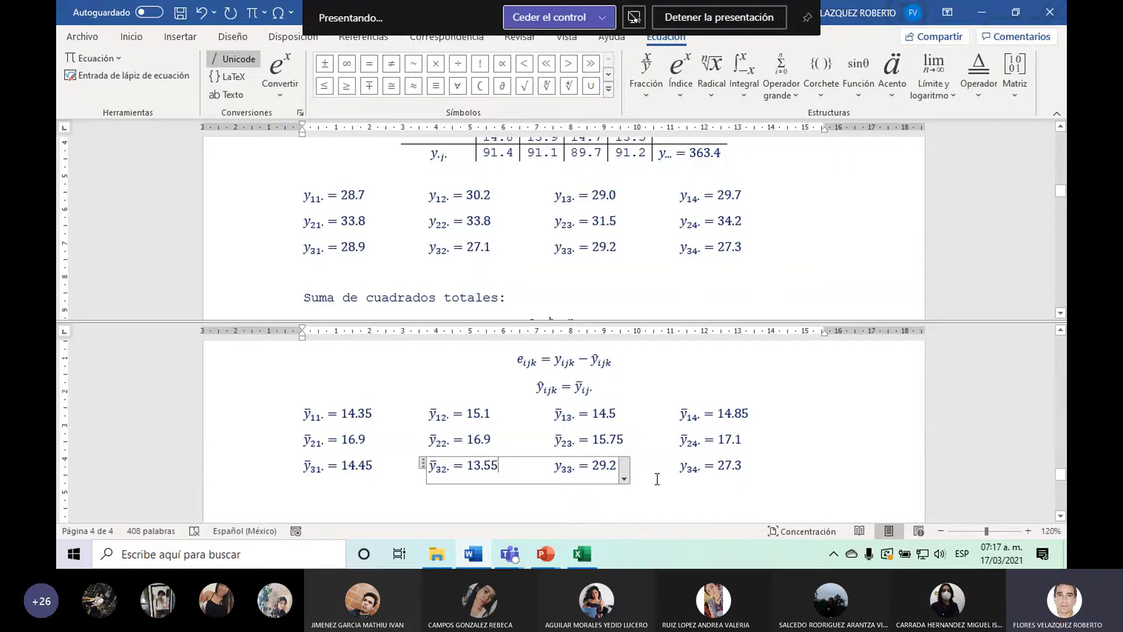
# Put a bar over y33 and replace 29.2 with 14.6.
pyautogui.doubleClick(556, 468)
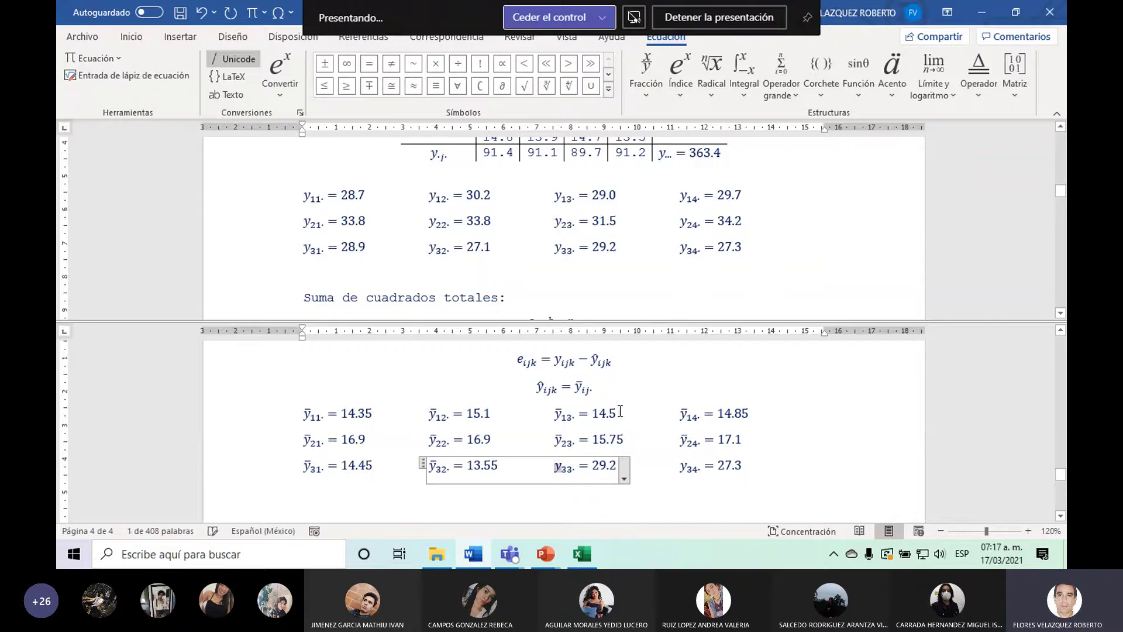
pyautogui.click(889, 73)
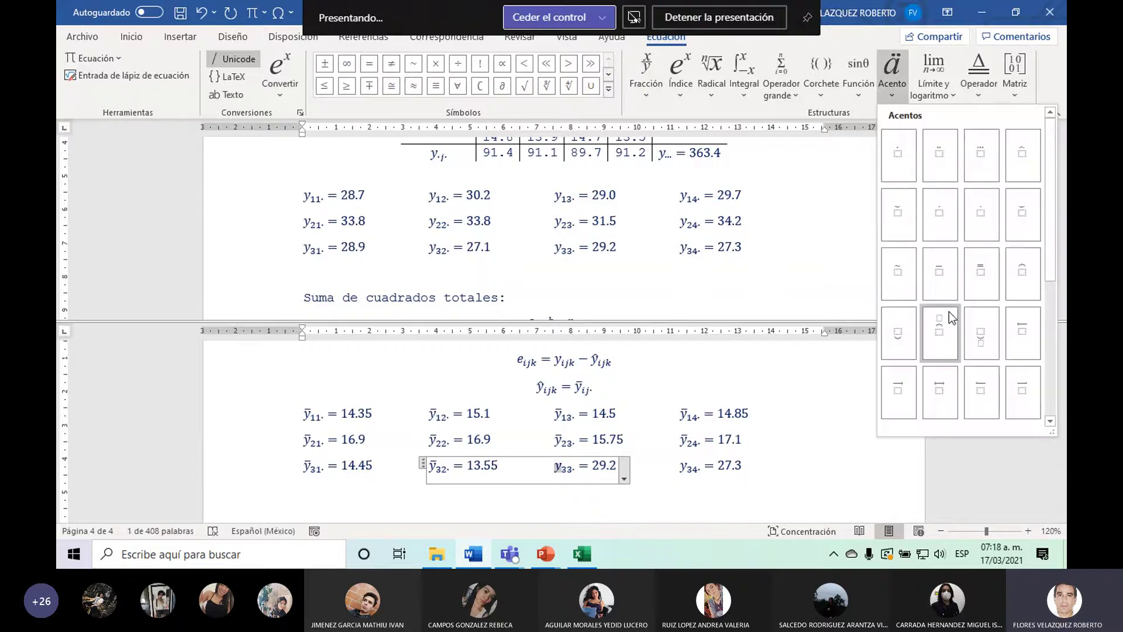
pyautogui.click(940, 279)
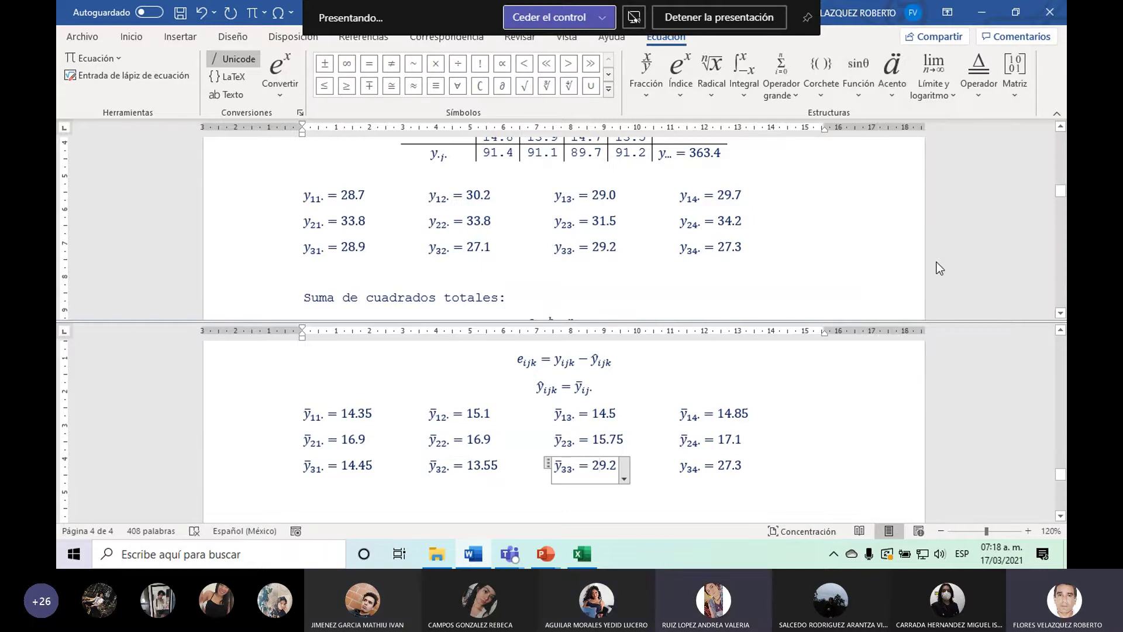
pyautogui.hotkey('shift', 'Right')
pyautogui.hotkey('shift', 'Right')
pyautogui.hotkey('shift', 'Right')
pyautogui.hotkey('shift', 'Right')
pyautogui.write('14.')
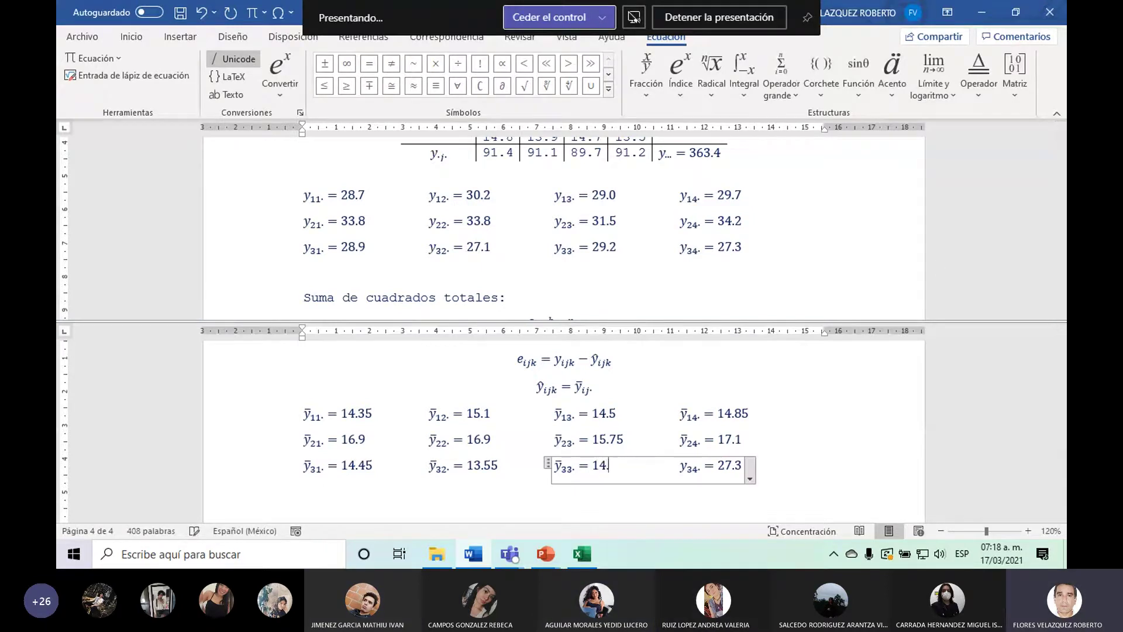
# Put a bar over y34 and replace 27.3 with 13.65.
pyautogui.click(684, 462)
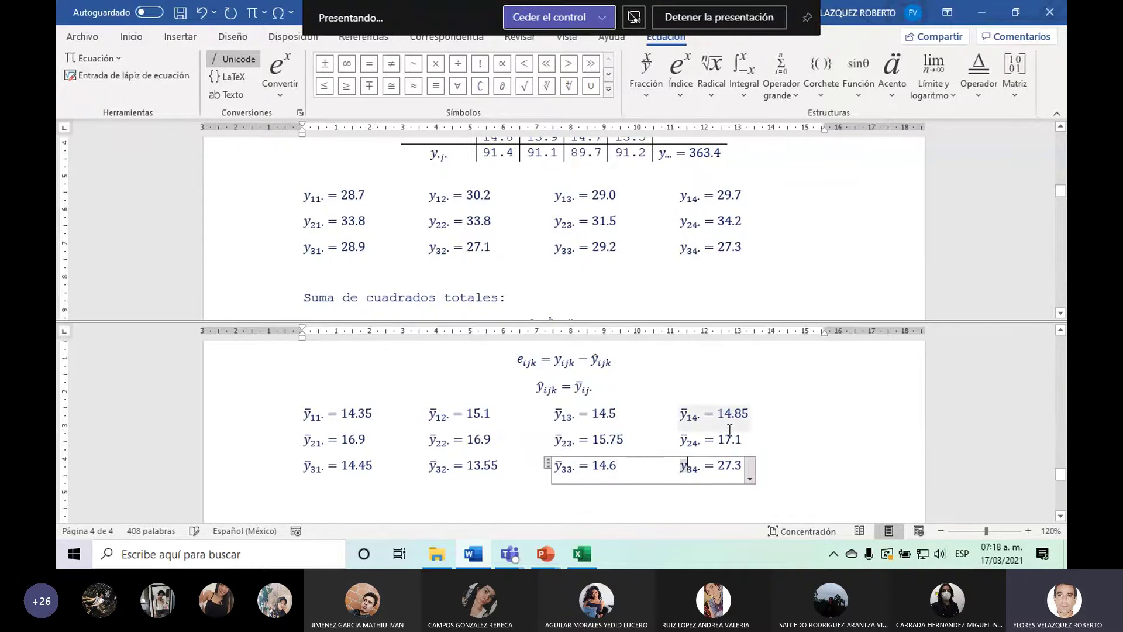
pyautogui.click(892, 73)
pyautogui.click(949, 293)
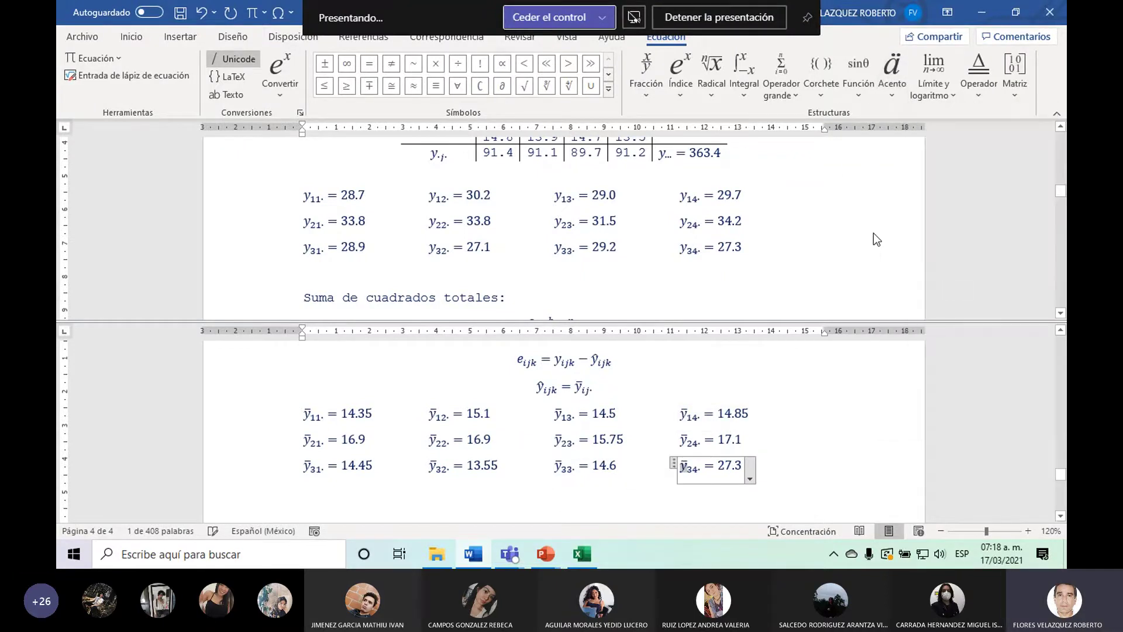
pyautogui.press('Right')
pyautogui.press('Right')
pyautogui.press('Right')
pyautogui.press('Right')
pyautogui.press('Right')
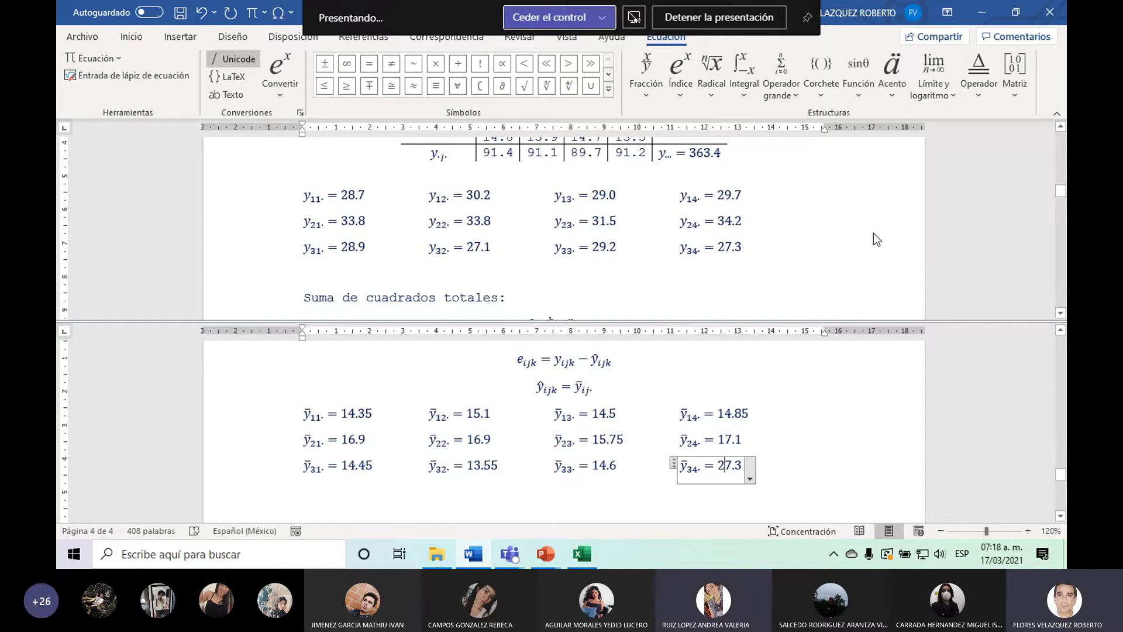
pyautogui.press('Left')
pyautogui.hotkey('shift', 'Right')
pyautogui.hotkey('shift', 'Right')
pyautogui.hotkey('shift', 'Right')
pyautogui.hotkey('shift', 'Right')
pyautogui.write('1')
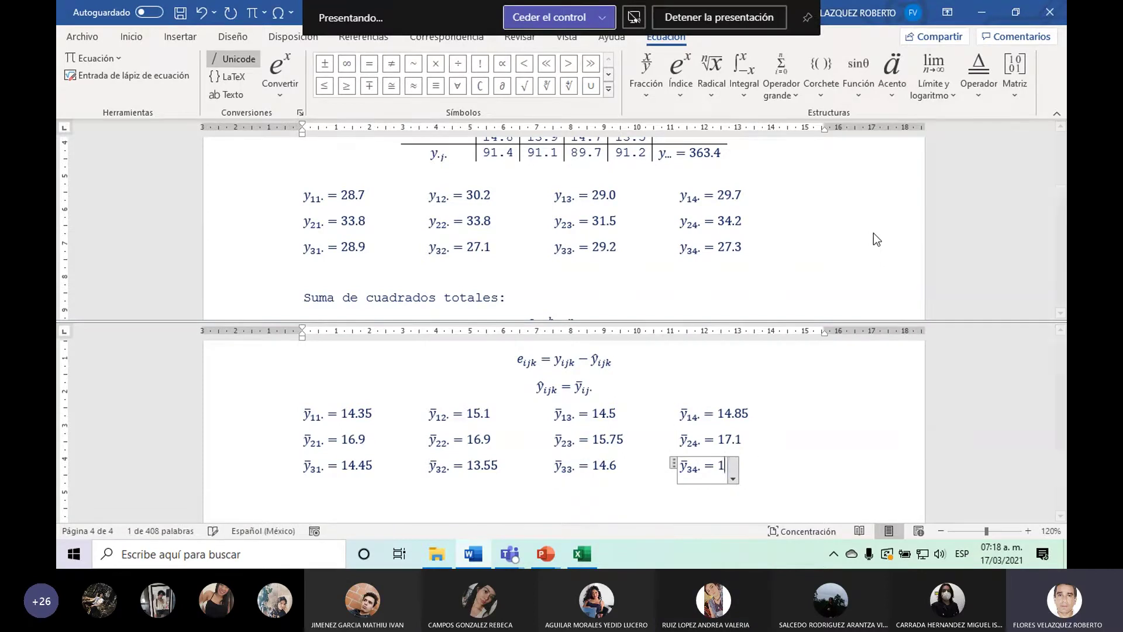
pyautogui.write('6')
pyautogui.press('BackSpace')
pyautogui.write('3.')
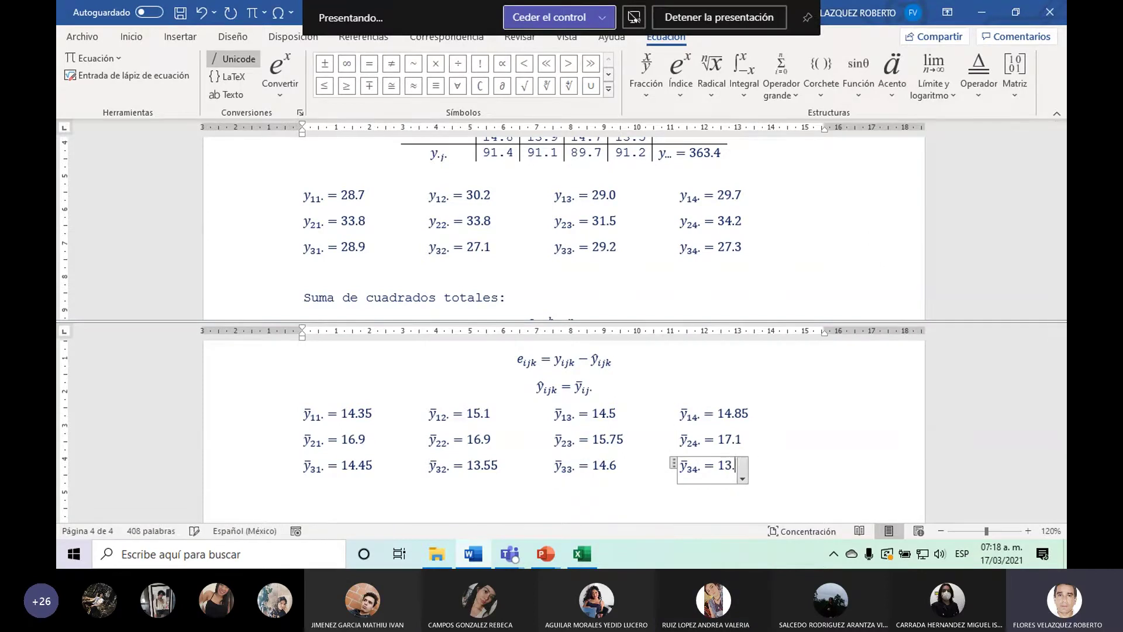
pyautogui.write('65')
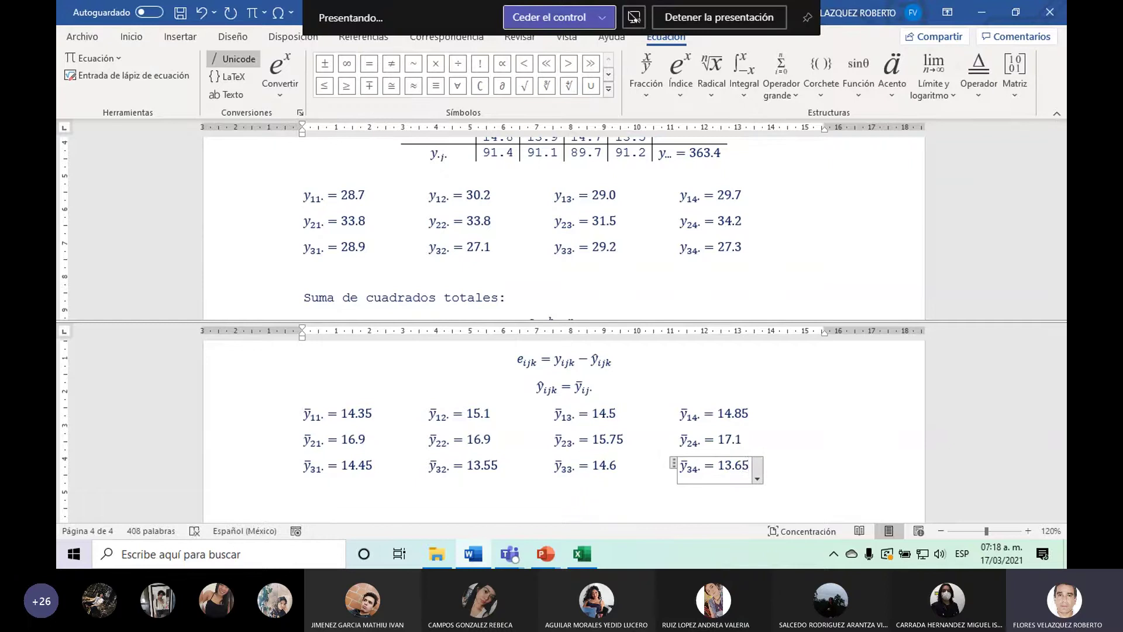
pyautogui.moveTo(897, 158)
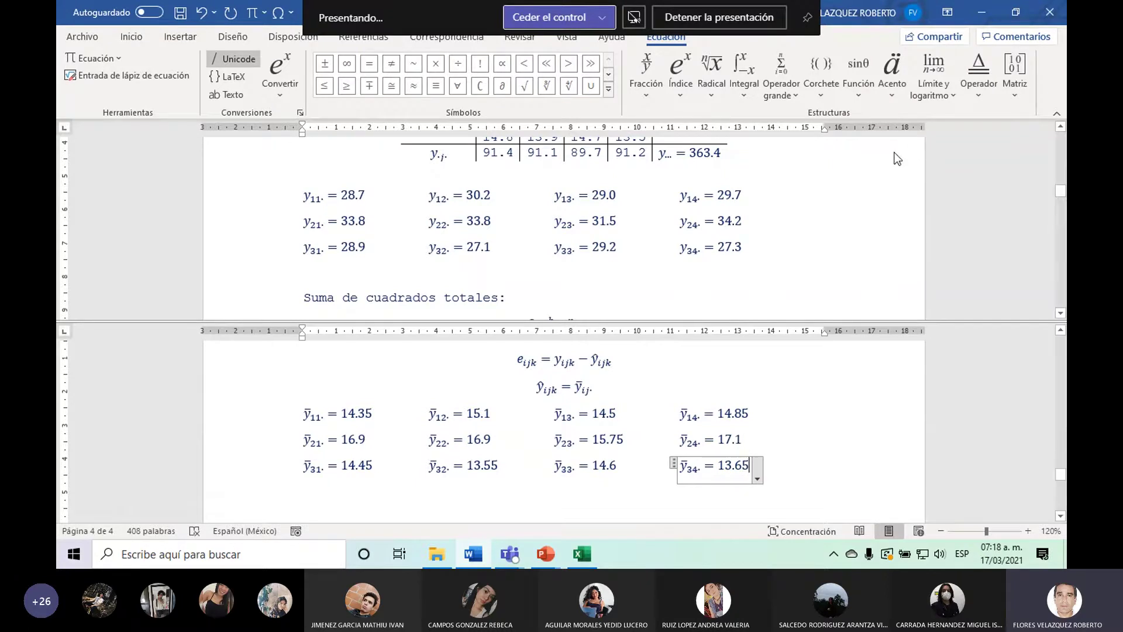
# Scroll the upper pane up to show the Aleación by Moldes data table.
pyautogui.click(1061, 128)
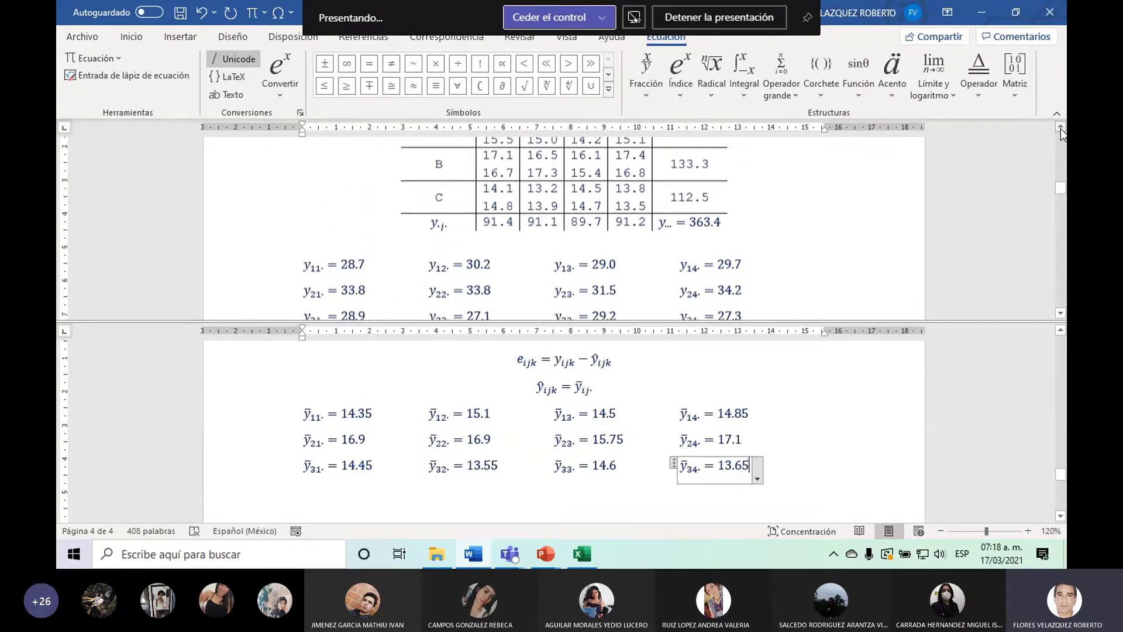
pyautogui.click(1062, 128)
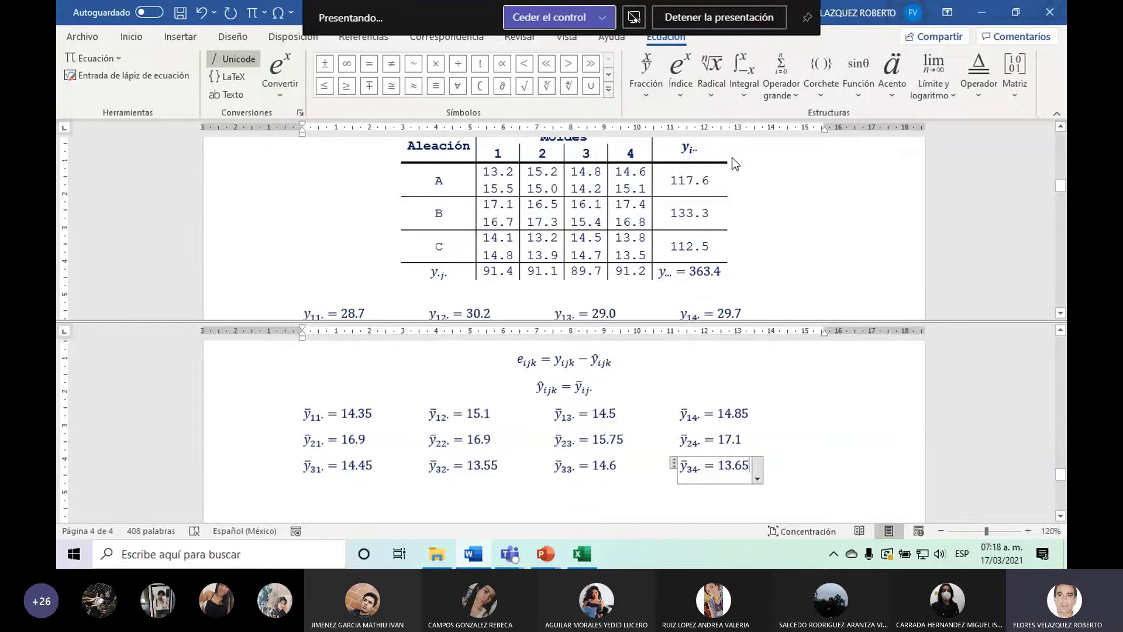
pyautogui.click(1060, 127)
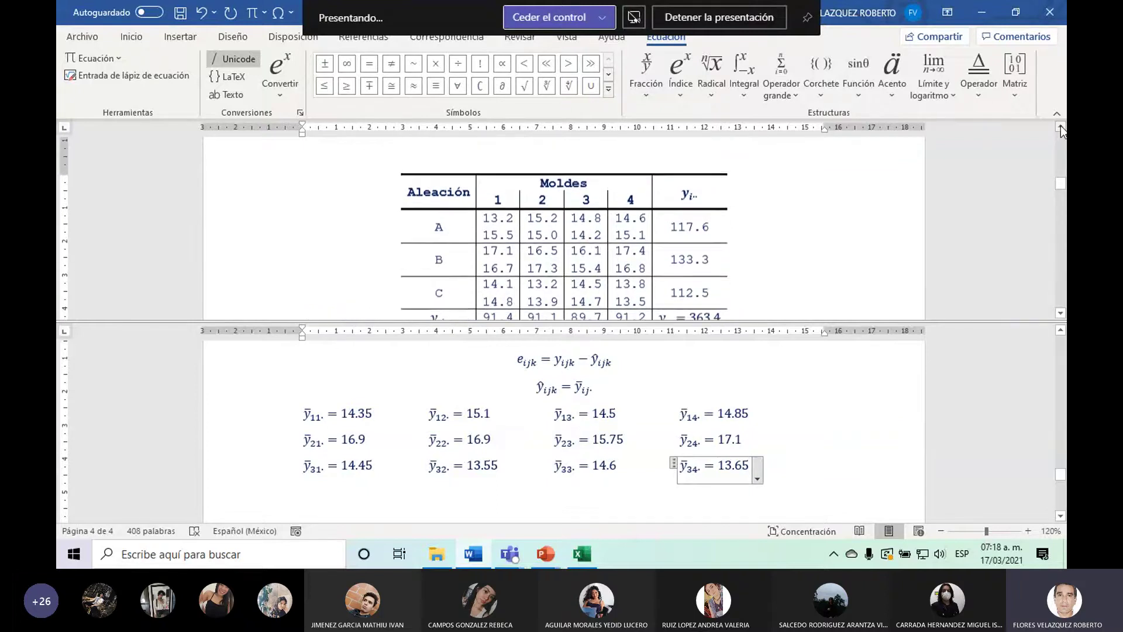
pyautogui.click(1062, 313)
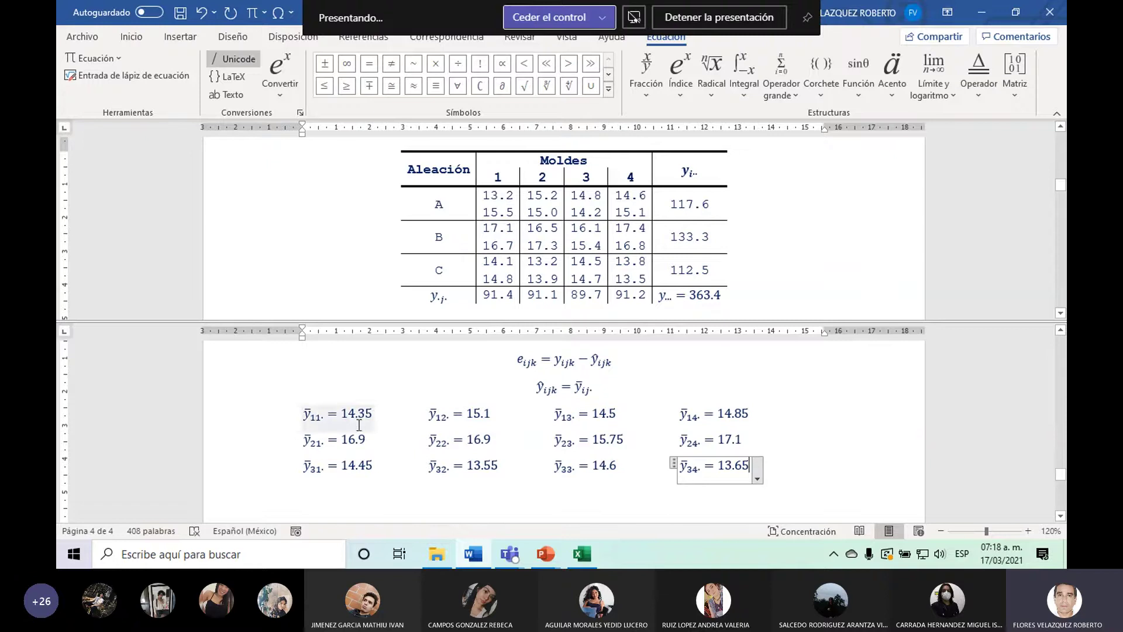
# Select the table's Aleación and Moldes 1–4 cells through row C, then return to the ȳ34 equation.
pyautogui.click(349, 187)
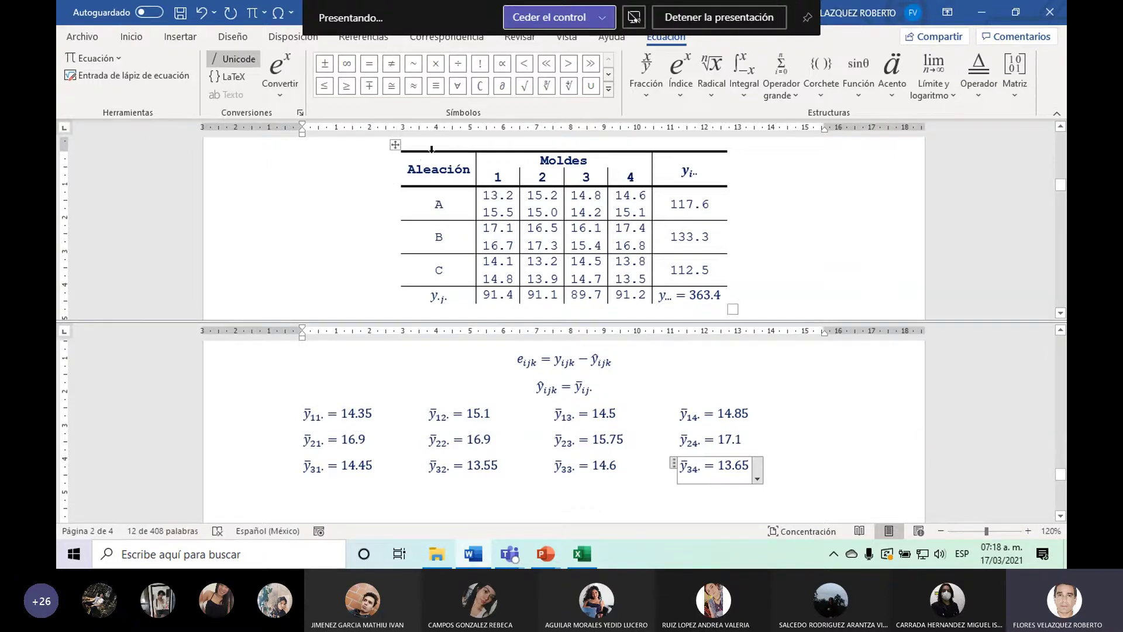
pyautogui.moveTo(431, 149); pyautogui.dragTo(691, 151)
pyautogui.hotkey('ctrl', 'c')
pyautogui.click(475, 200)
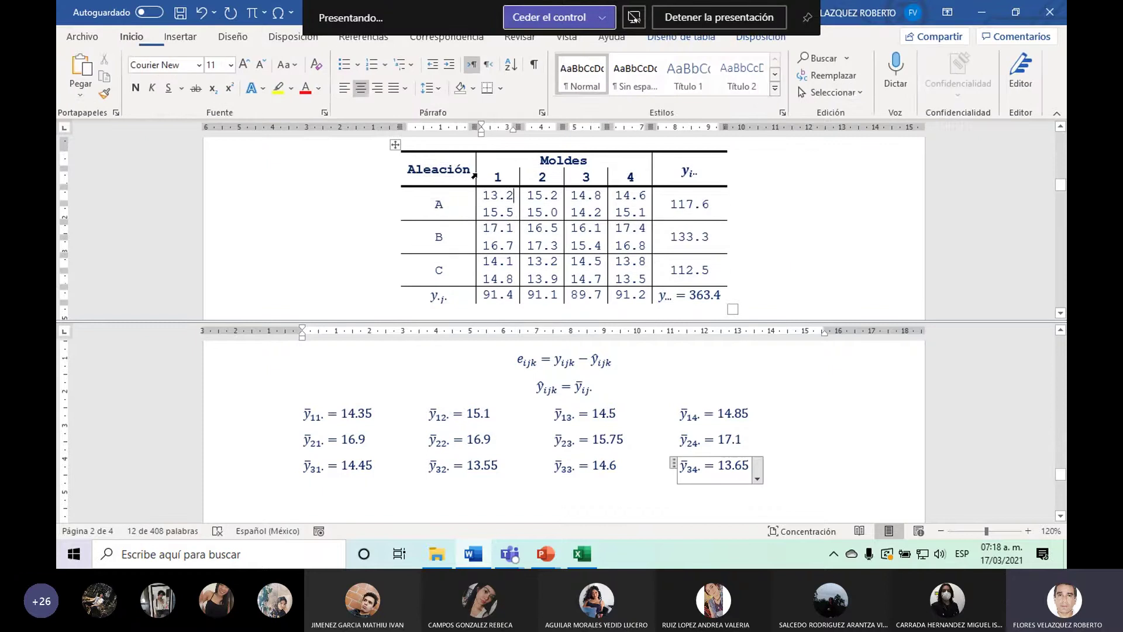
pyautogui.moveTo(474, 200); pyautogui.dragTo(631, 276)
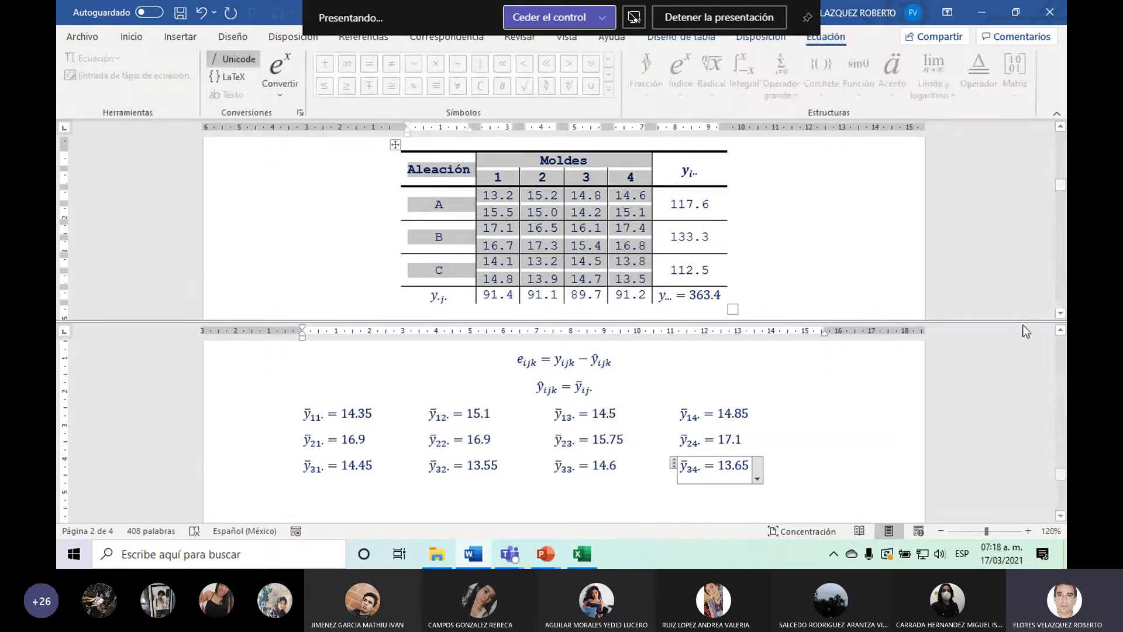
pyautogui.click(1060, 517)
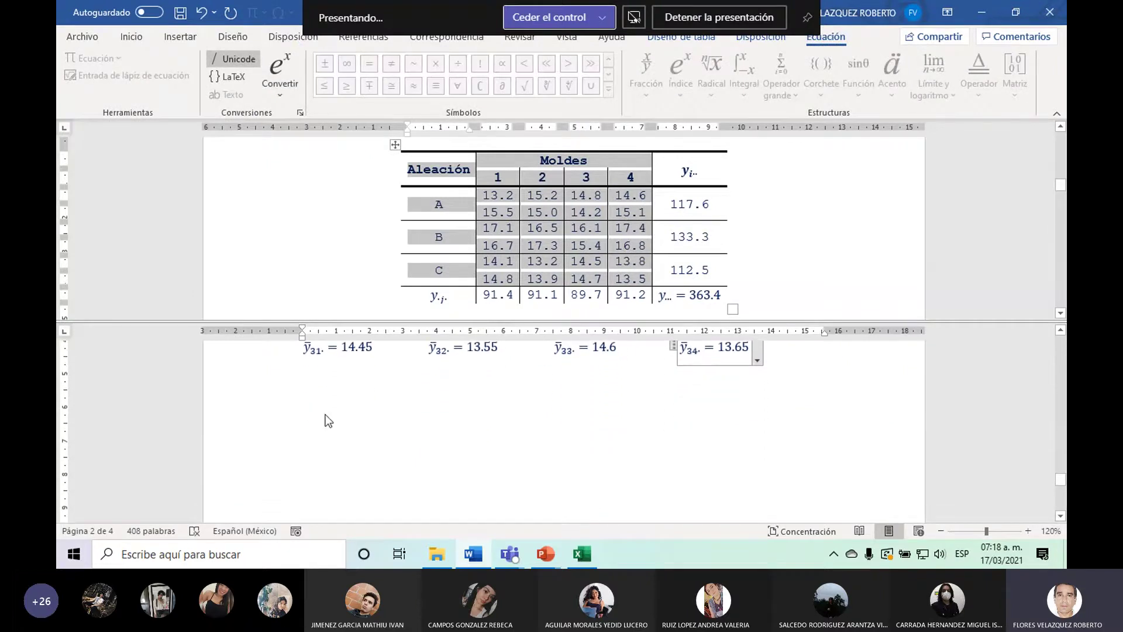
pyautogui.click(322, 450)
# Paste the copied Aleación/Moldes table below the ȳ equations and delete its data values.
pyautogui.click(840, 350)
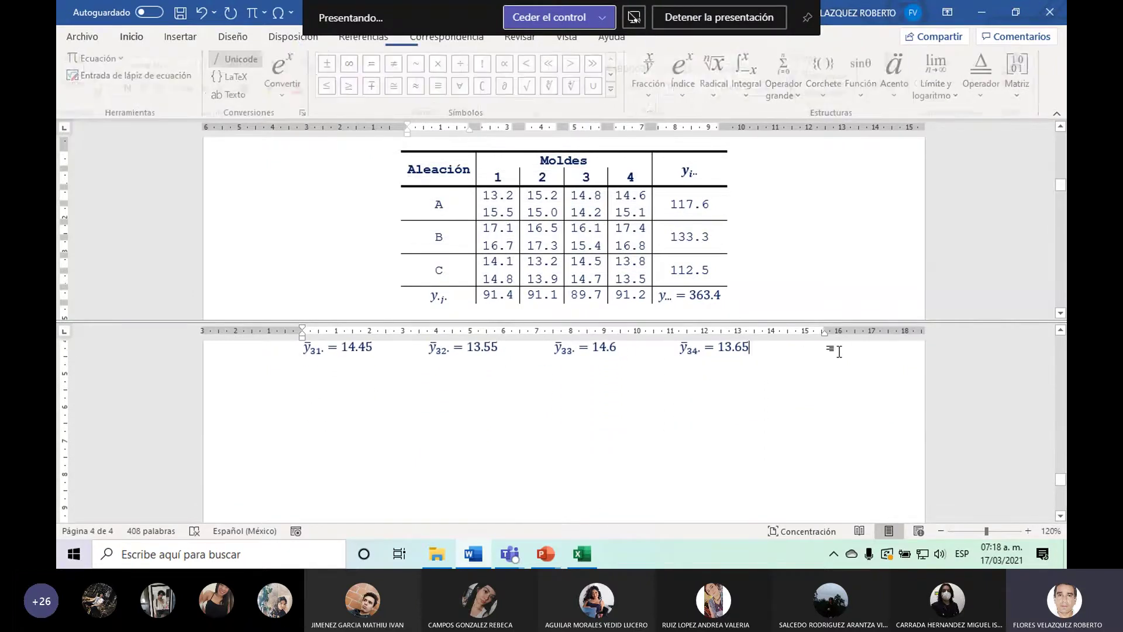
pyautogui.click(304, 427)
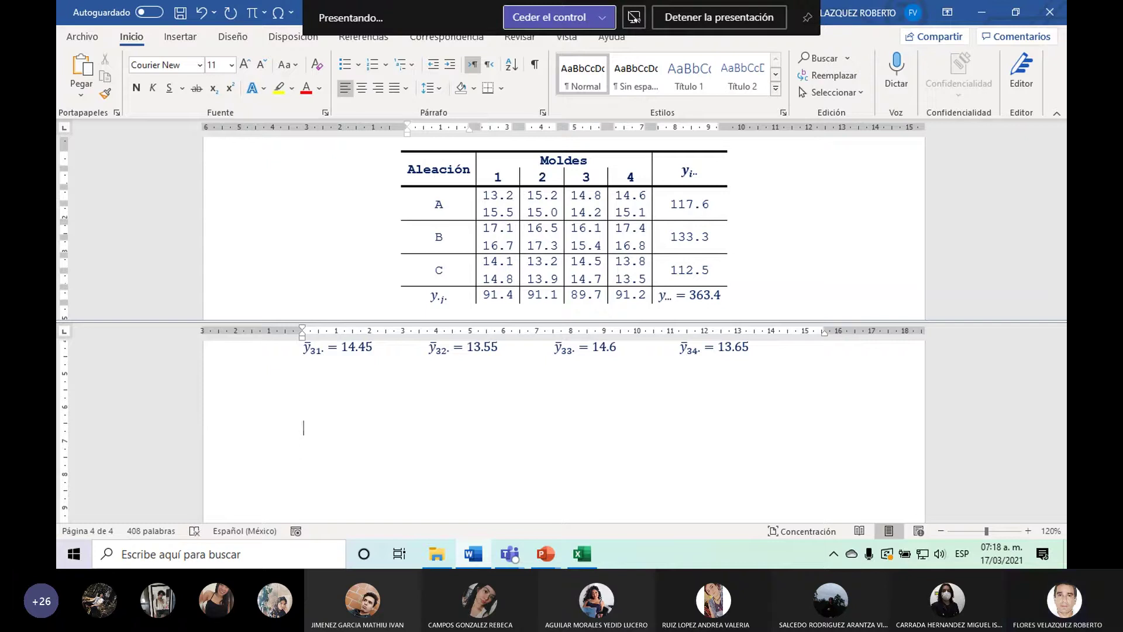
pyautogui.hotkey('ctrl', 'v')
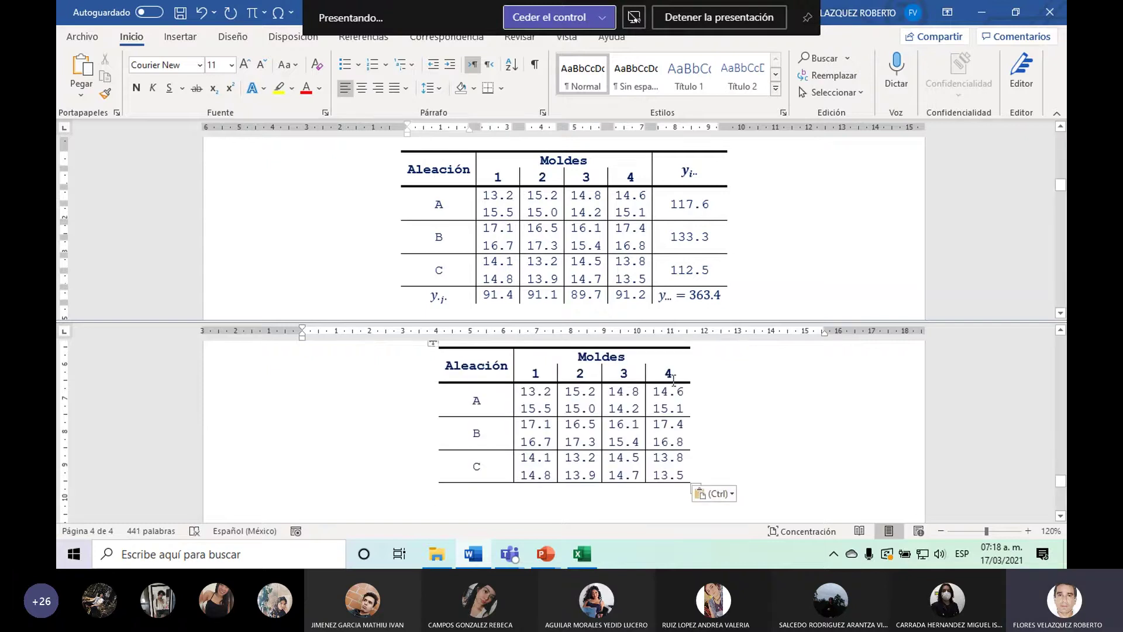
pyautogui.moveTo(525, 394); pyautogui.dragTo(678, 468)
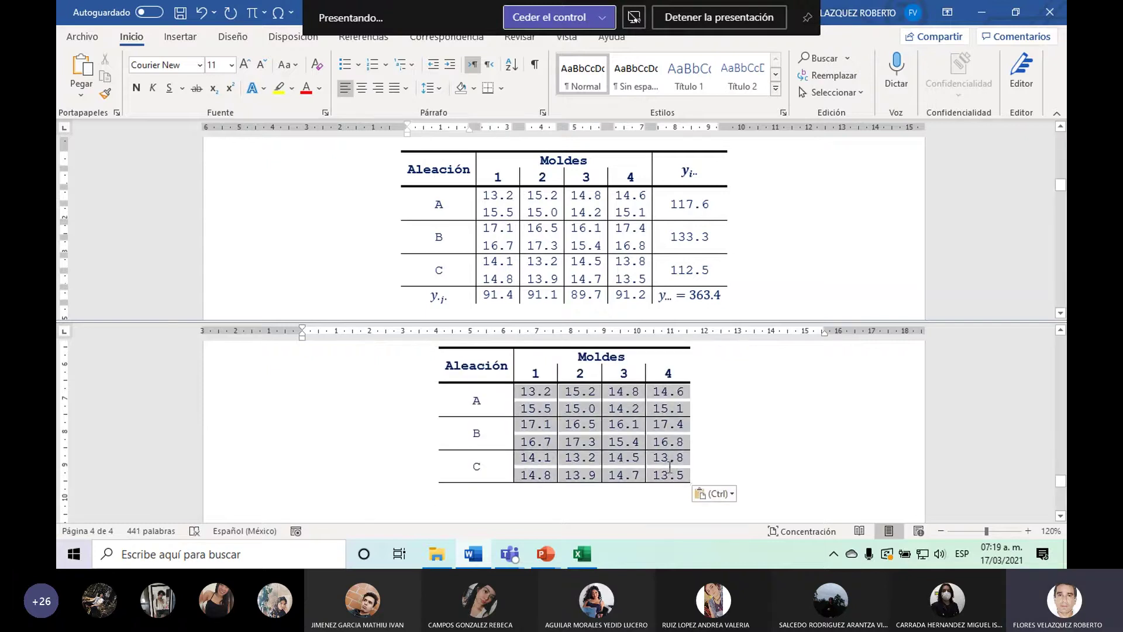
pyautogui.press('Delete')
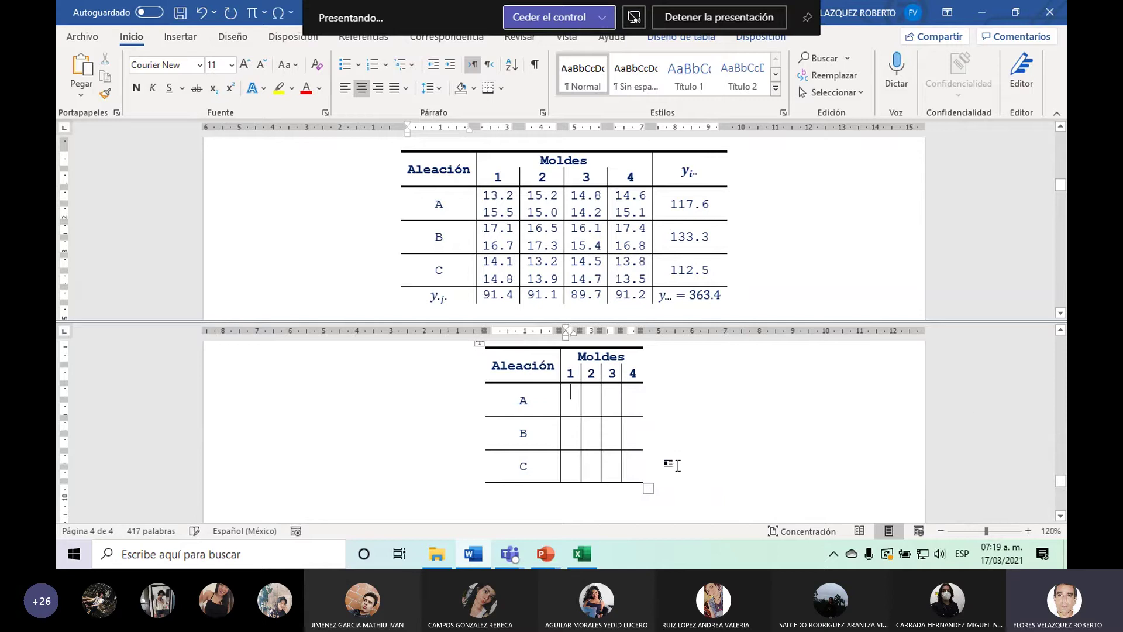
pyautogui.scroll(5, 1061, 351)
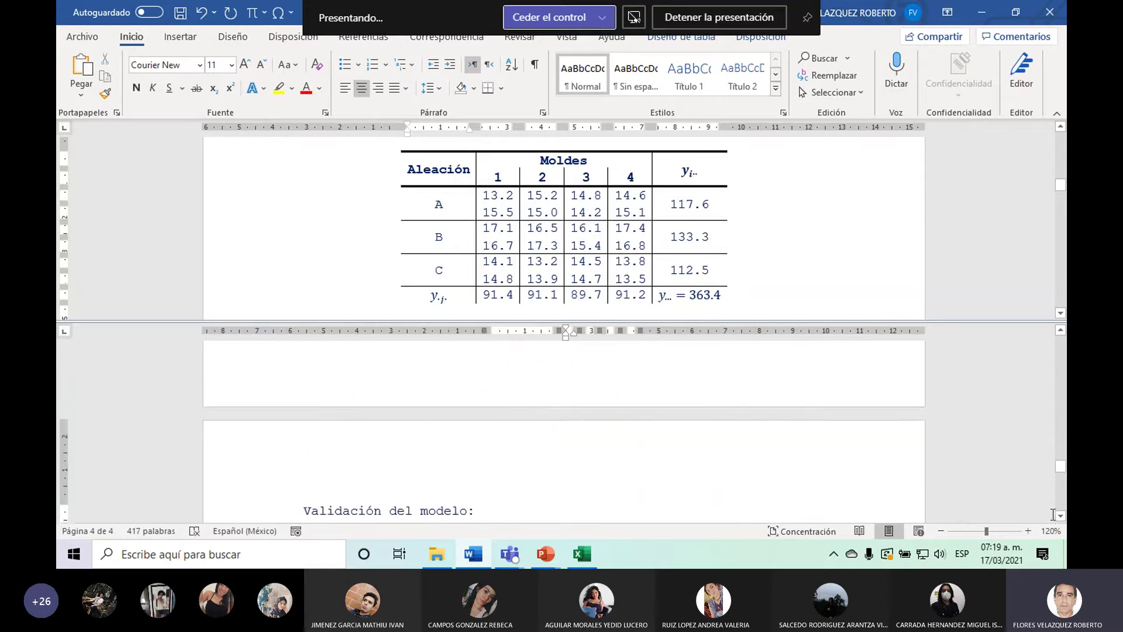
pyautogui.scroll(-4, 668, 457)
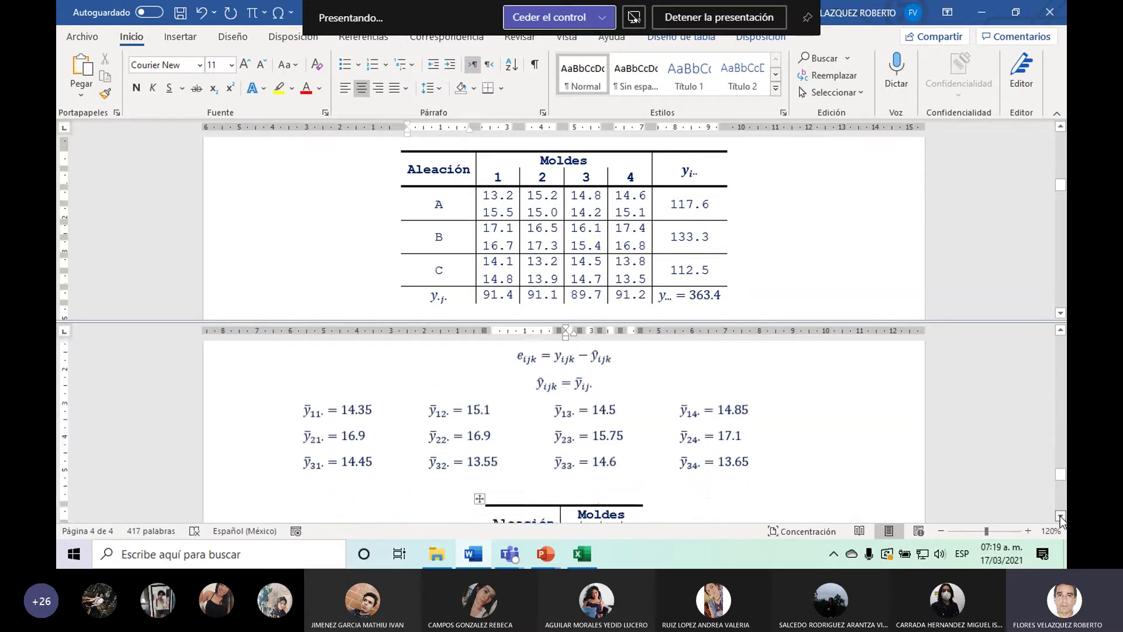
pyautogui.scroll(-4, 667, 457)
# Add a 'Residuales:' label line above the pasted table.
pyautogui.click(604, 436)
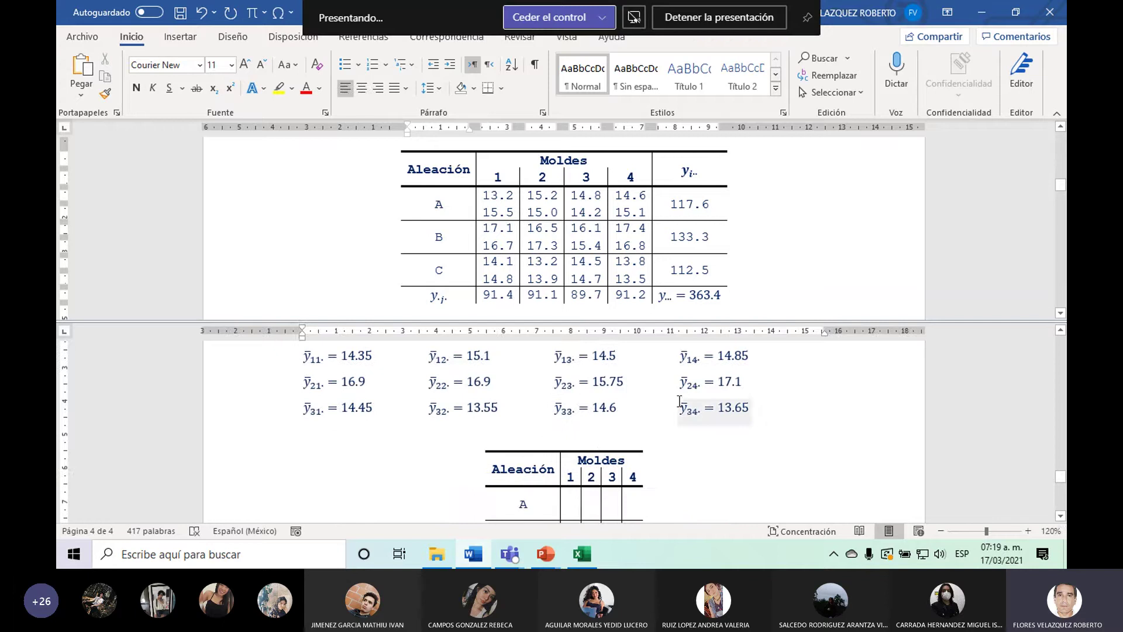
pyautogui.press('Return')
pyautogui.write('Residuales:')
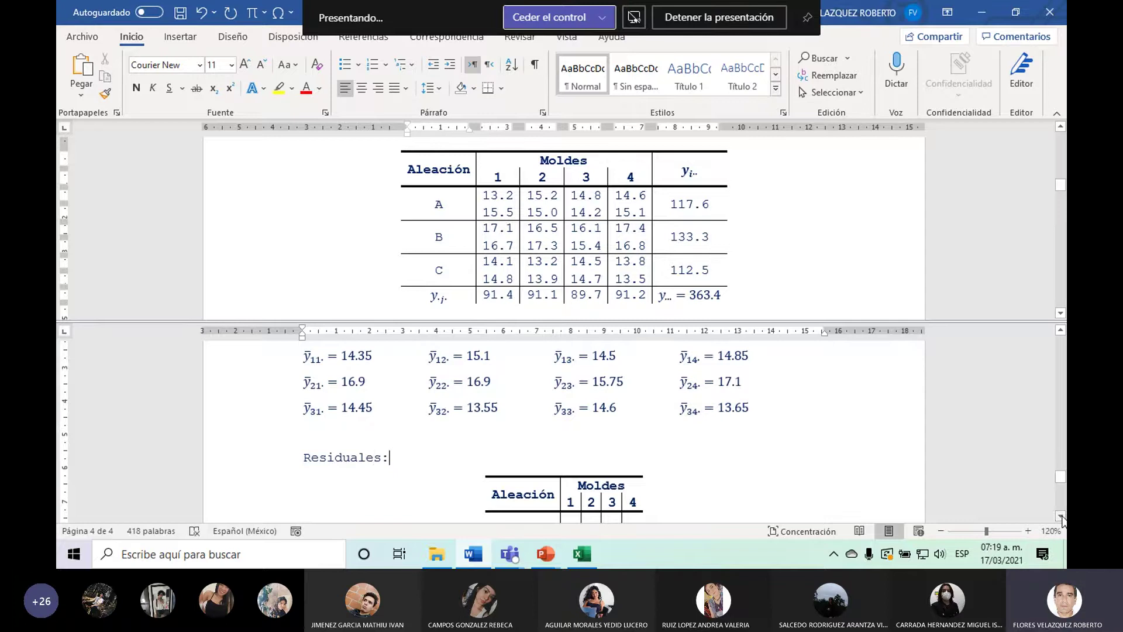
# Enter -1.15 as the first residual in row A, mould 1.
pyautogui.click(1061, 516)
pyautogui.click(1060, 516)
pyautogui.click(1060, 516)
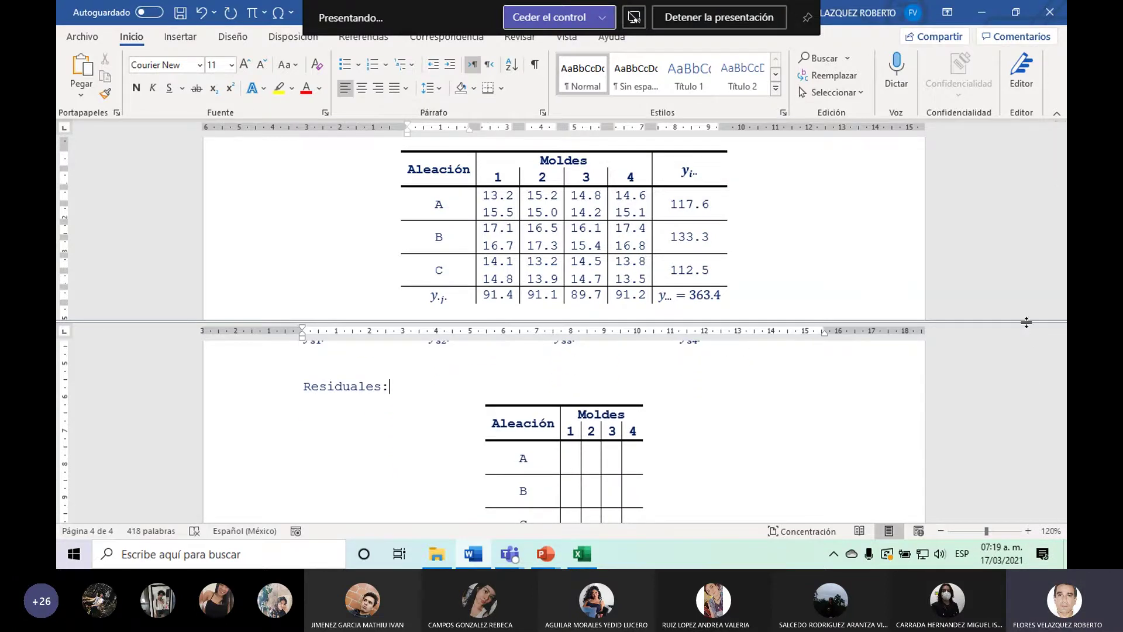
pyautogui.moveTo(1028, 321); pyautogui.dragTo(1028, 287)
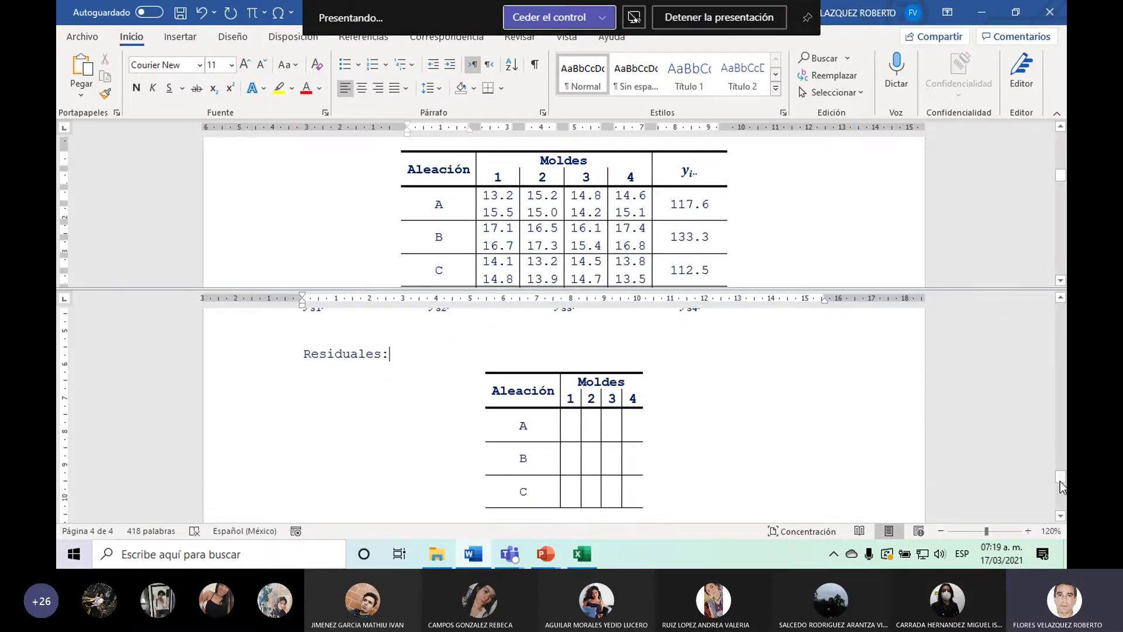
pyautogui.click(1061, 298)
pyautogui.scroll(1, 1061, 297)
pyautogui.scroll(1, 1061, 298)
pyautogui.scroll(1, 1061, 298)
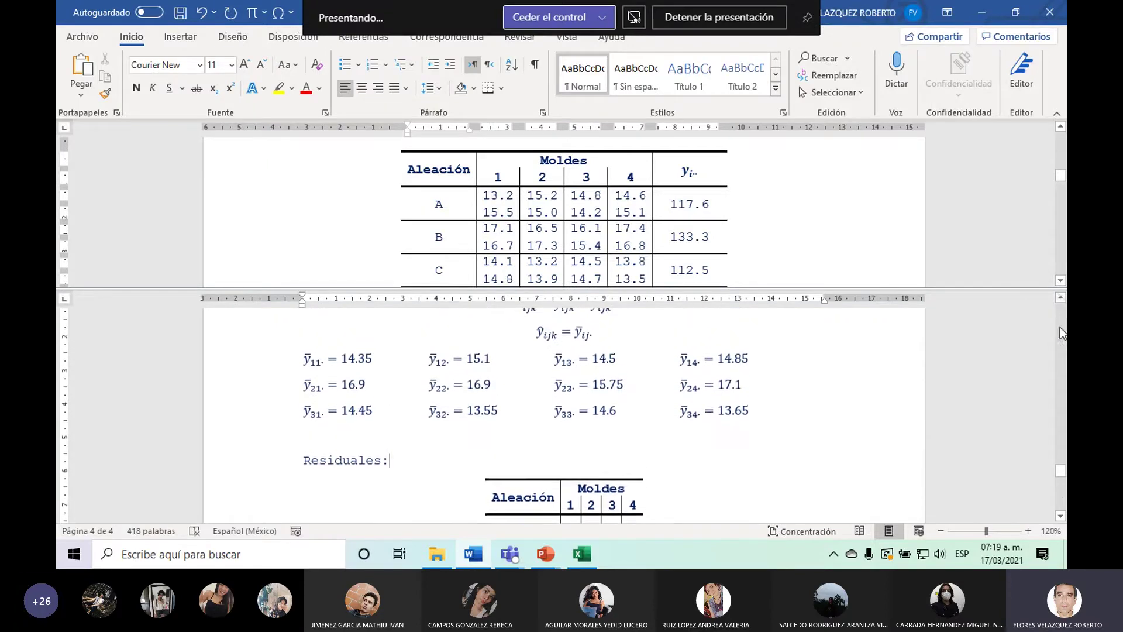
pyautogui.click(1061, 516)
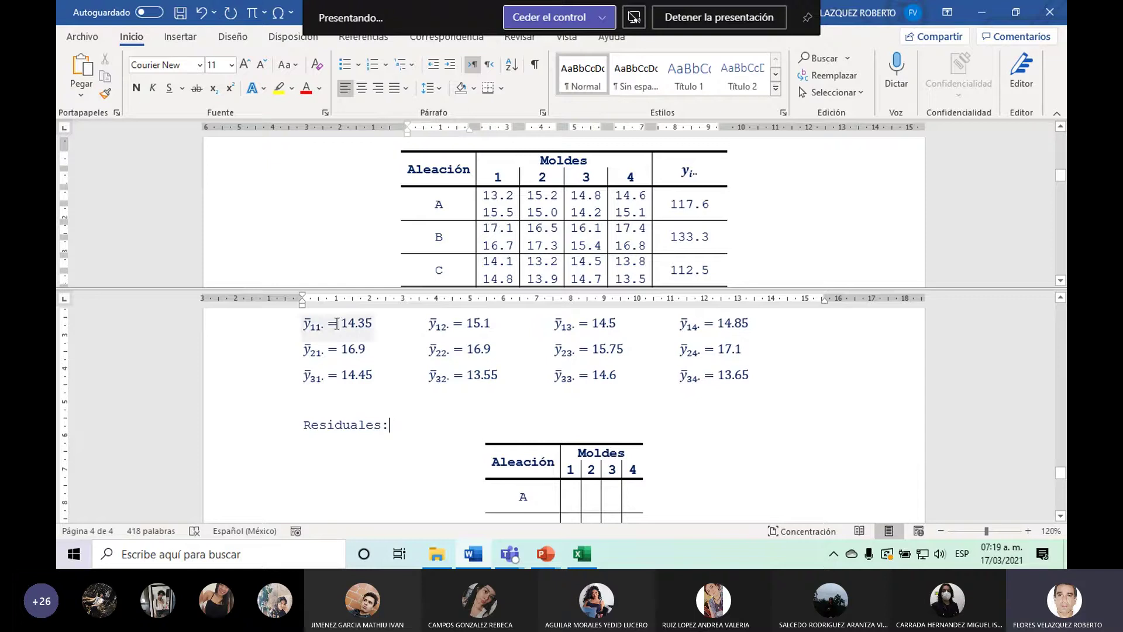
pyautogui.click(570, 490)
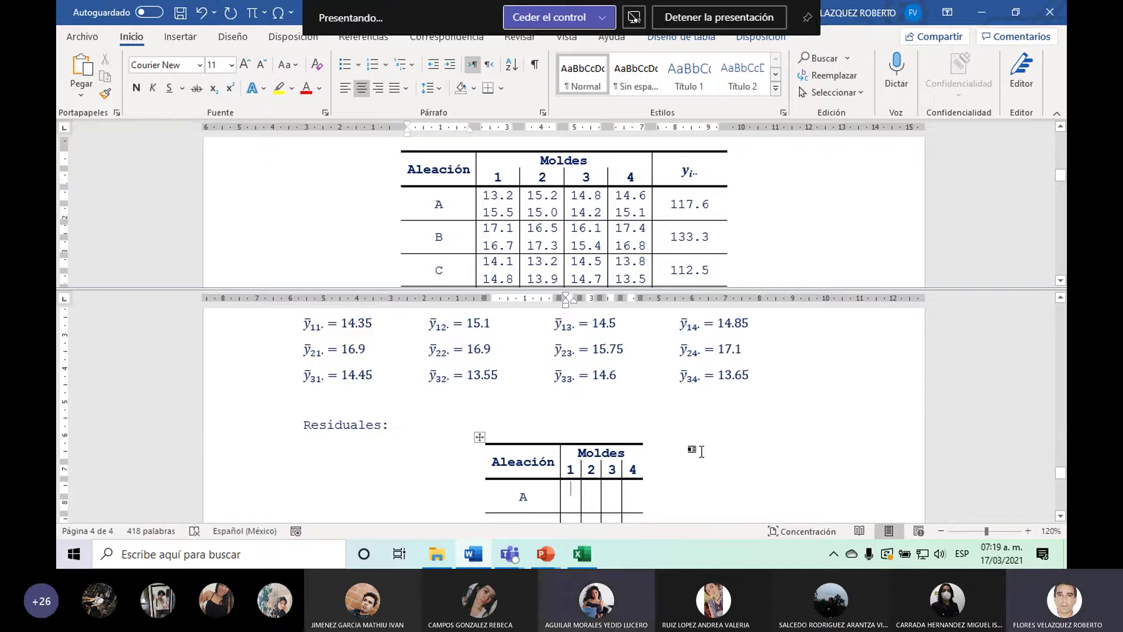
pyautogui.write('-1.')
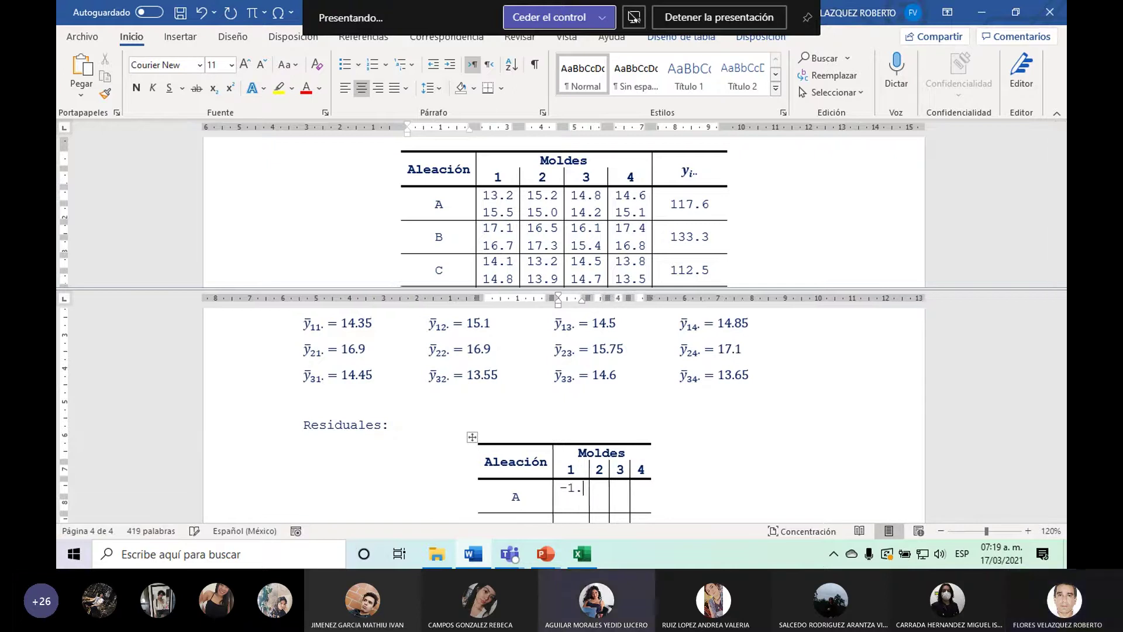
pyautogui.write('15')
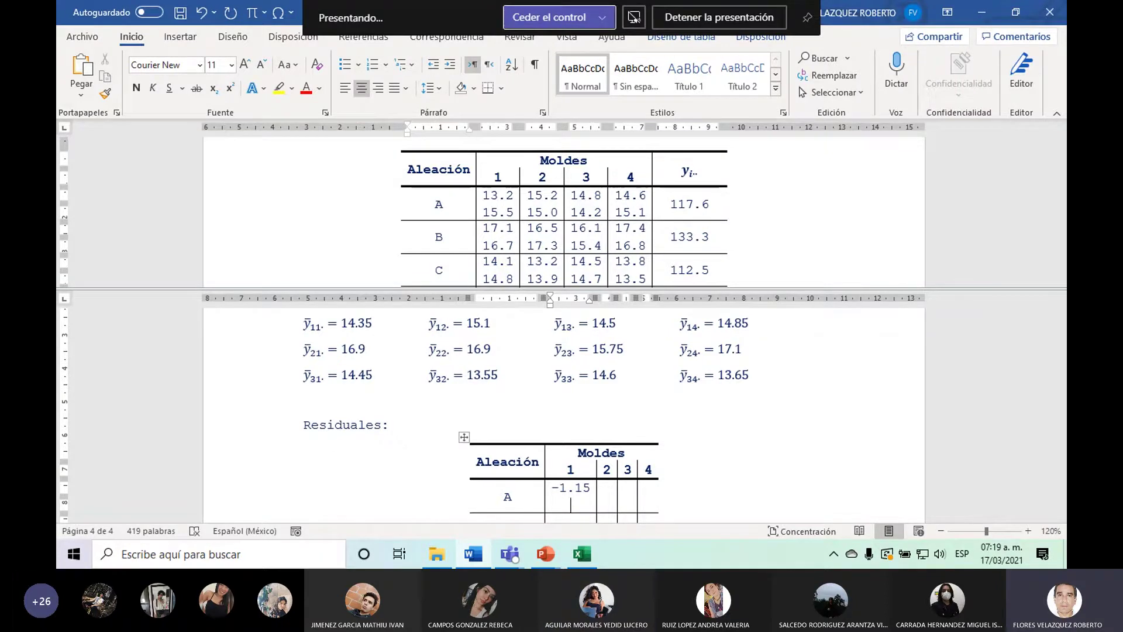
# Fill row A moulds 1–3: 1.15 under -1.15, then 0.1/-0.1 and 0.3/-0.3.
pyautogui.write('1.')
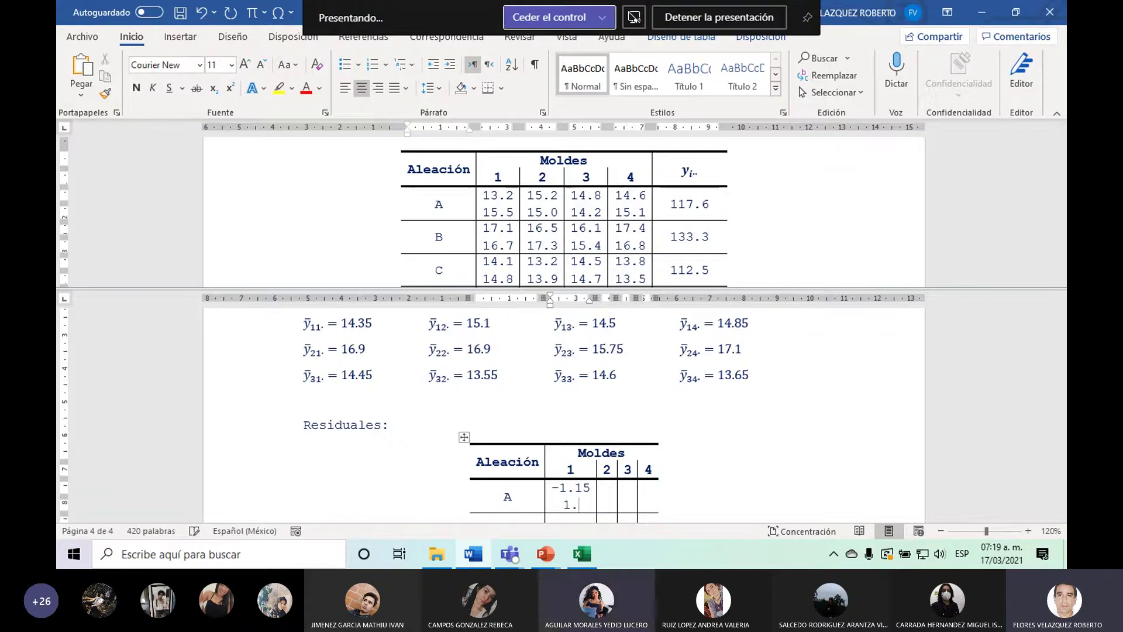
pyautogui.write('15')
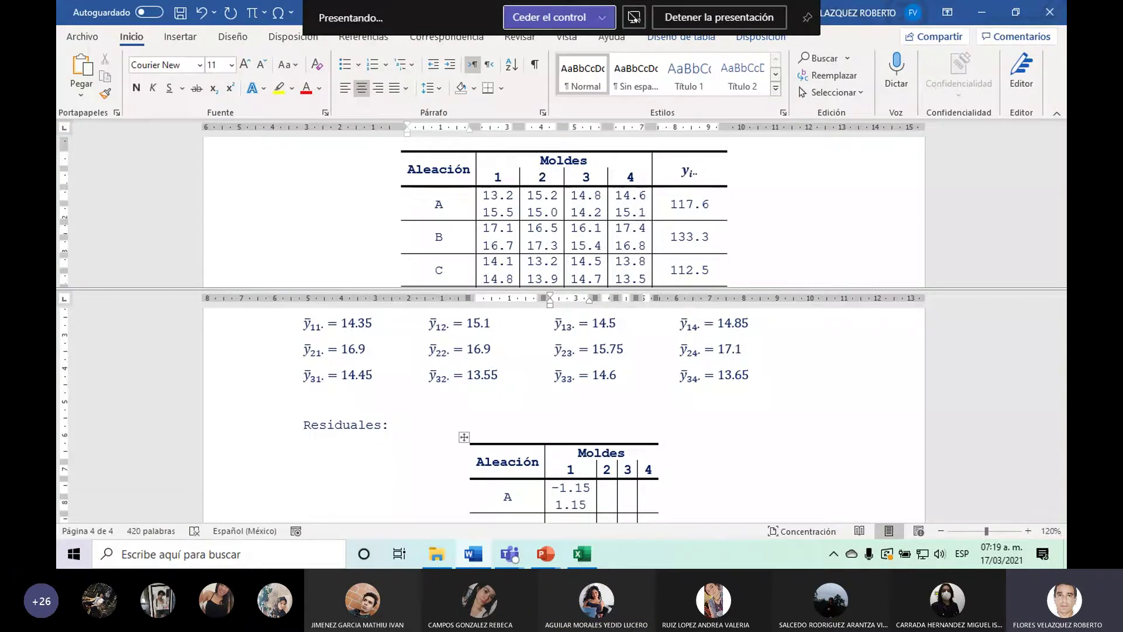
pyautogui.click(607, 487)
pyautogui.write('0.1 ')
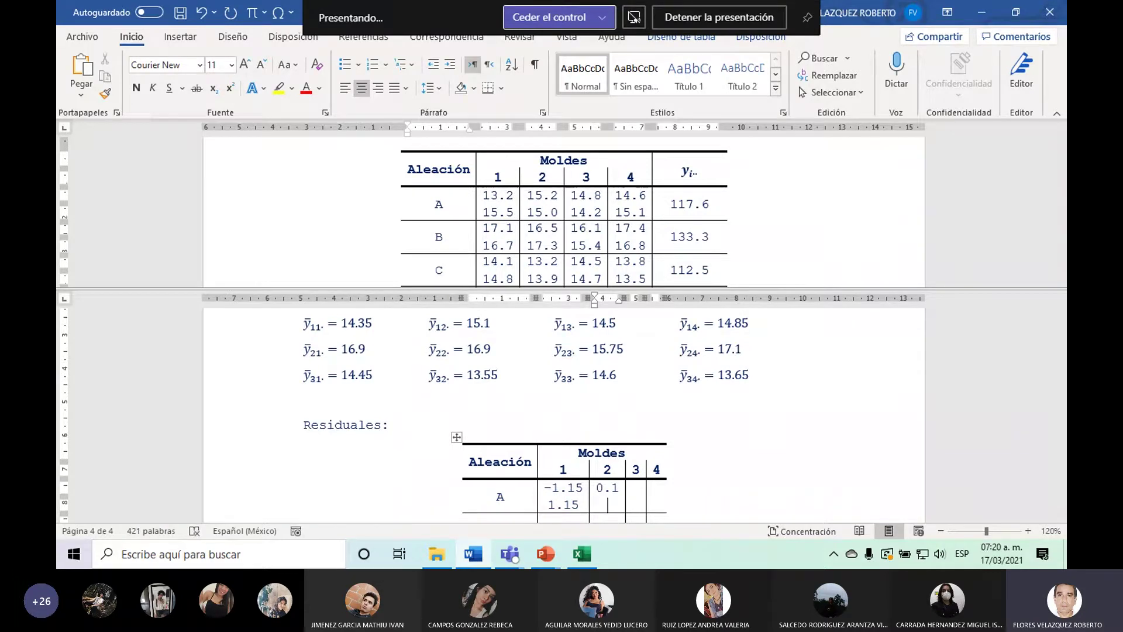
pyautogui.write('-0.1')
pyautogui.press('Tab')
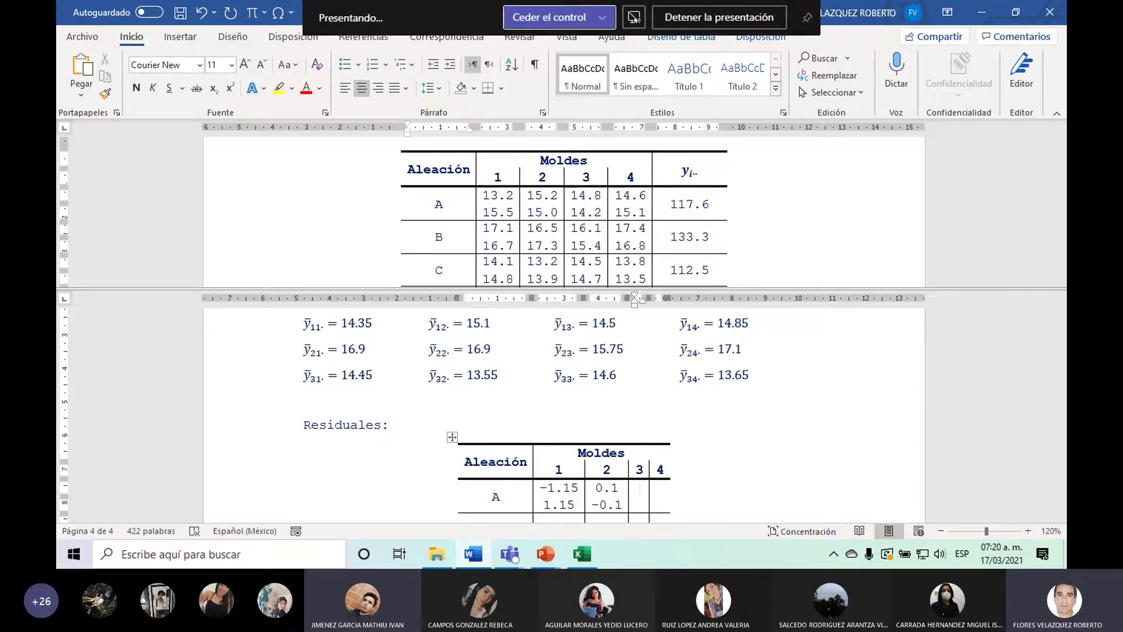
pyautogui.write('0.3')
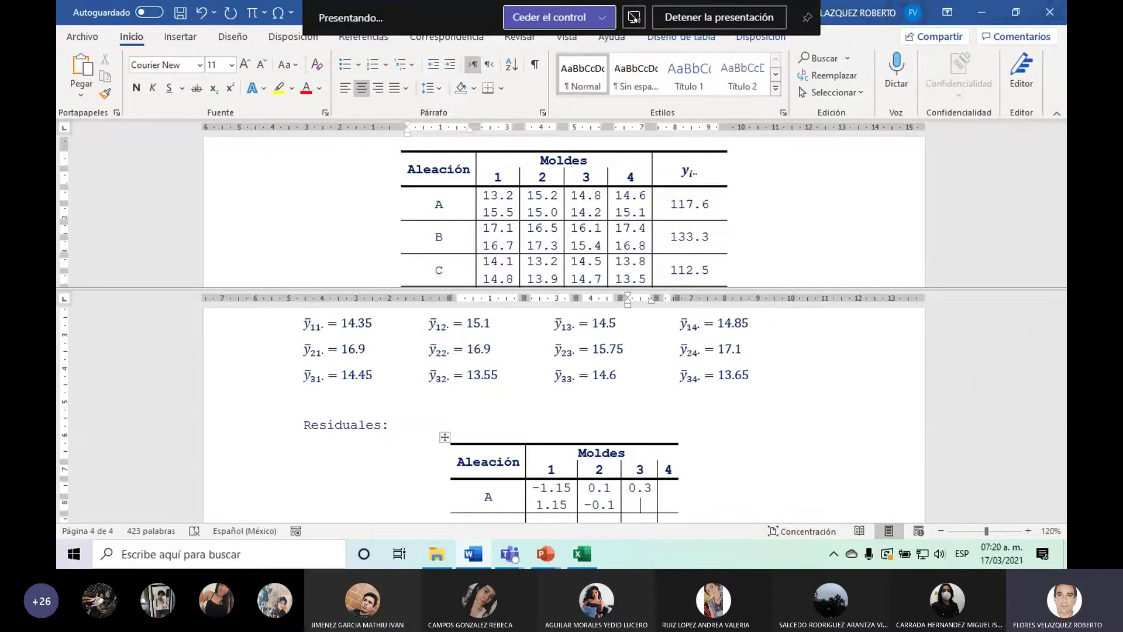
pyautogui.press('Return')
pyautogui.write('-')
pyautogui.write('0.3')
# Enter -0.25 over 0.25 in row A, mould 4.
pyautogui.click(672, 488)
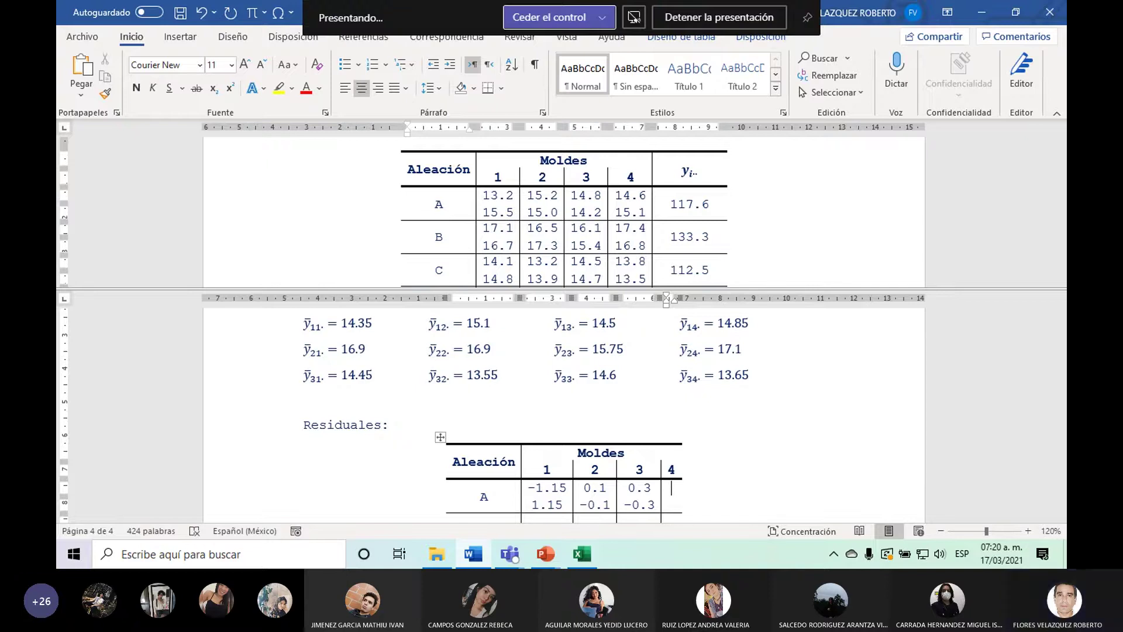
pyautogui.write('-.')
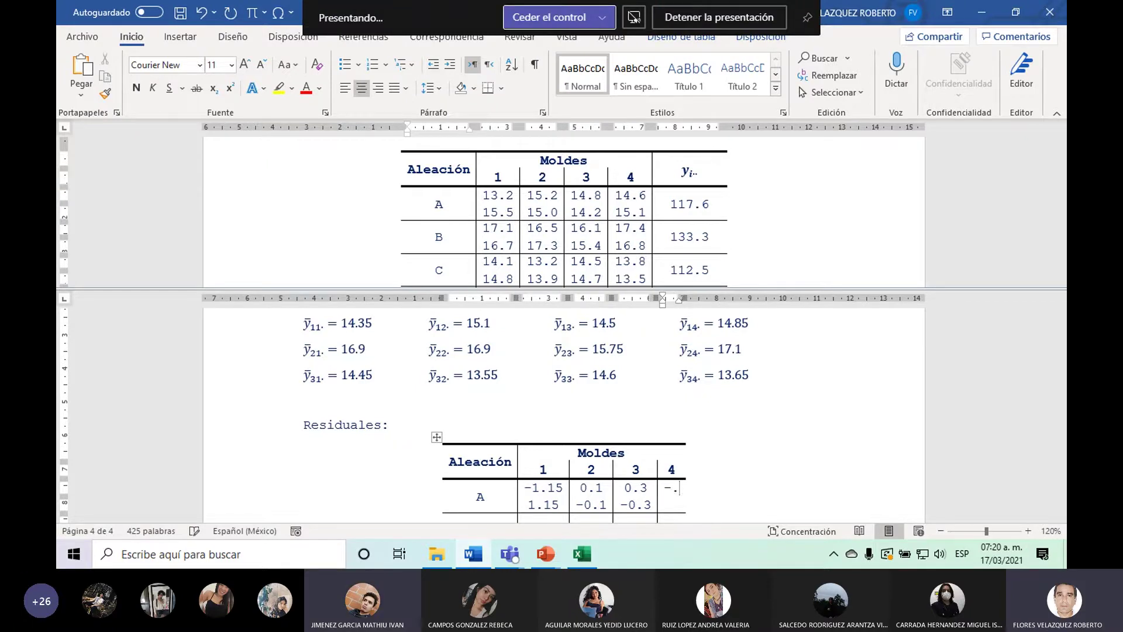
pyautogui.press('BackSpace')
pyautogui.write('0.256')
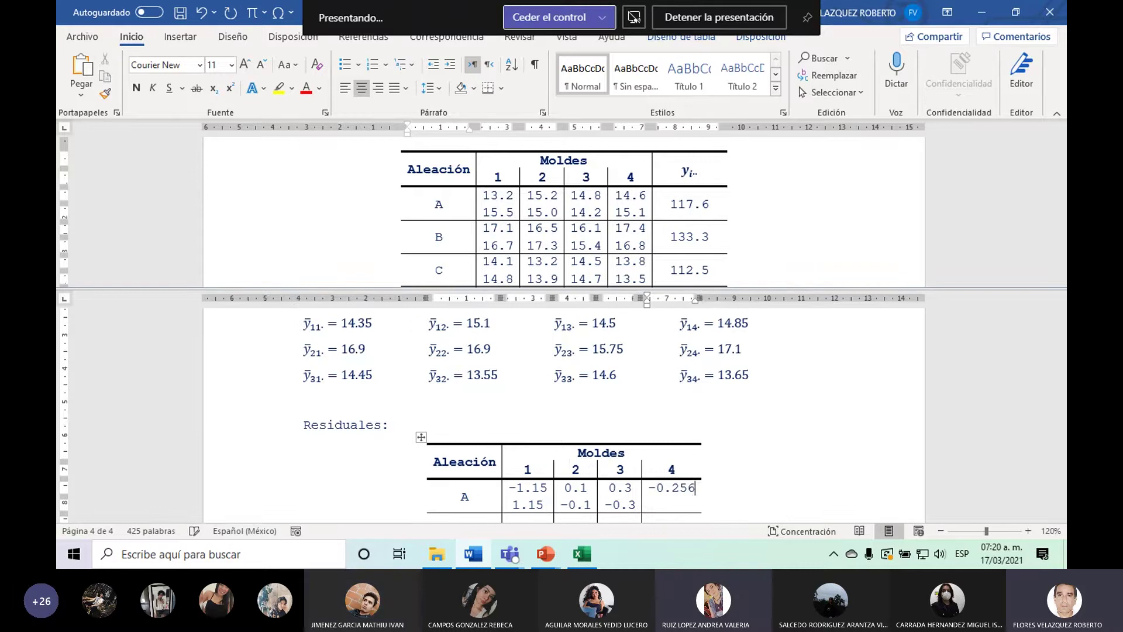
pyautogui.press('BackSpace')
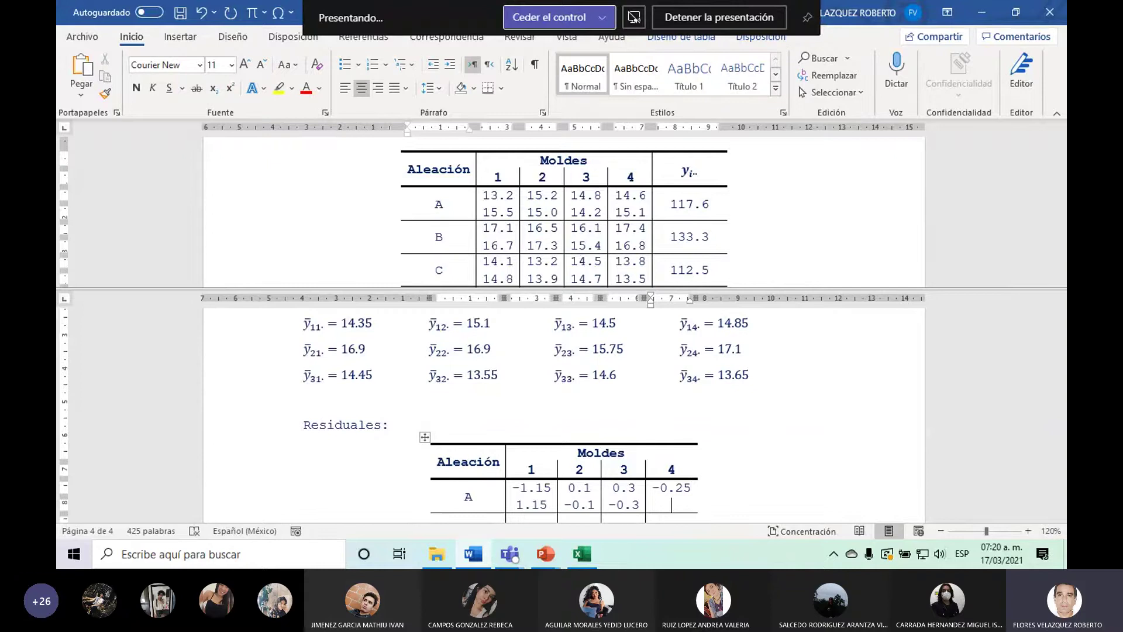
pyautogui.press('Return')
pyautogui.write('0.25')
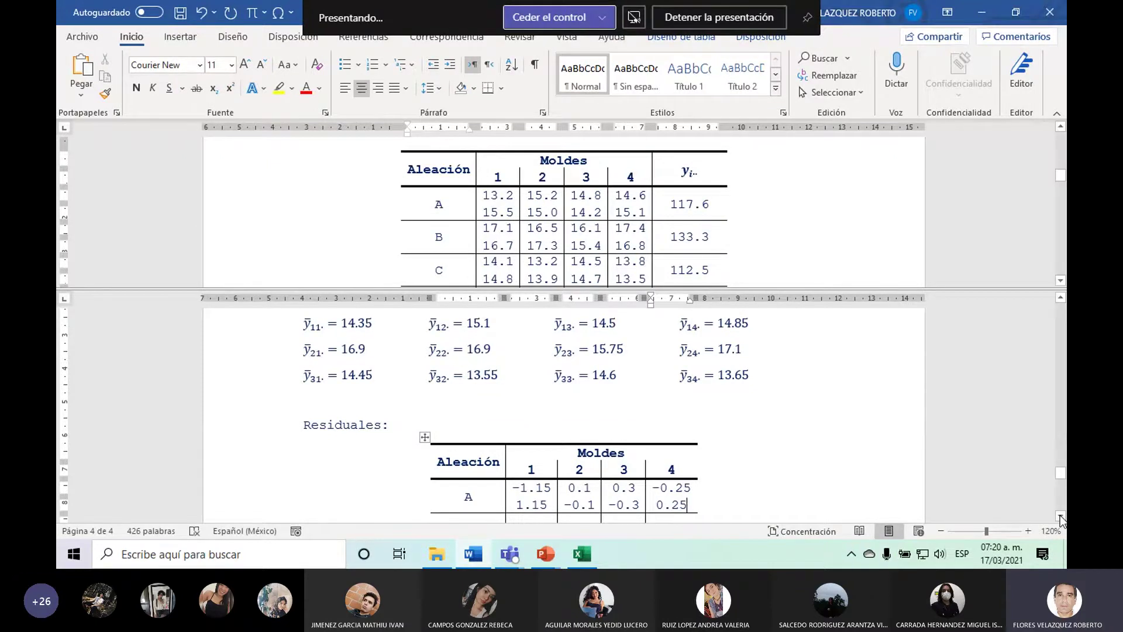
pyautogui.click(1060, 515)
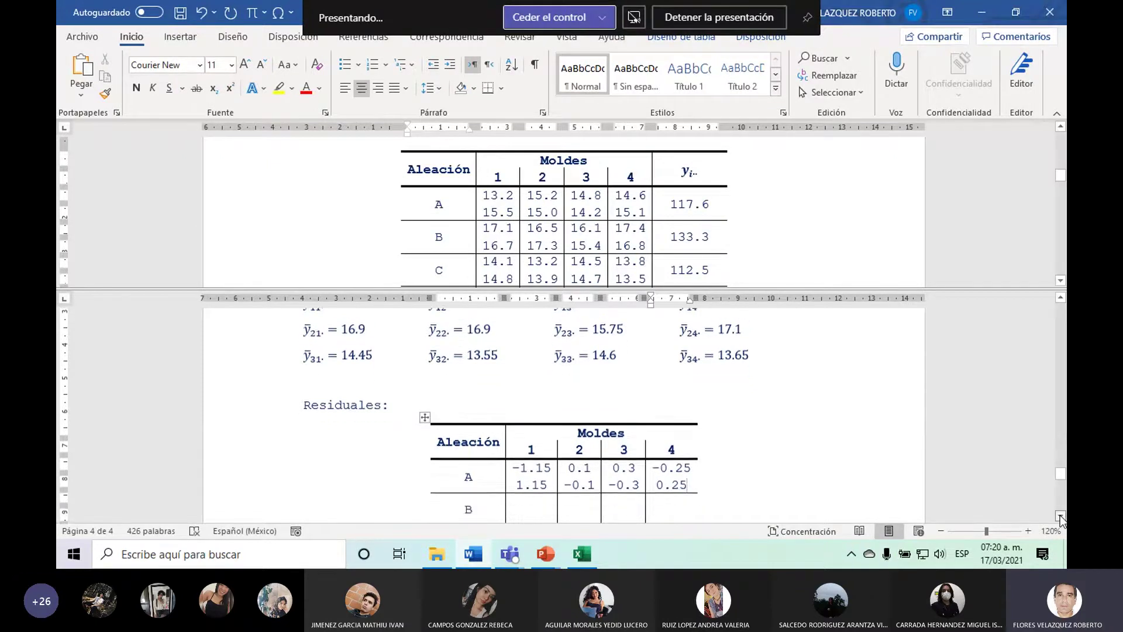
pyautogui.click(1060, 298)
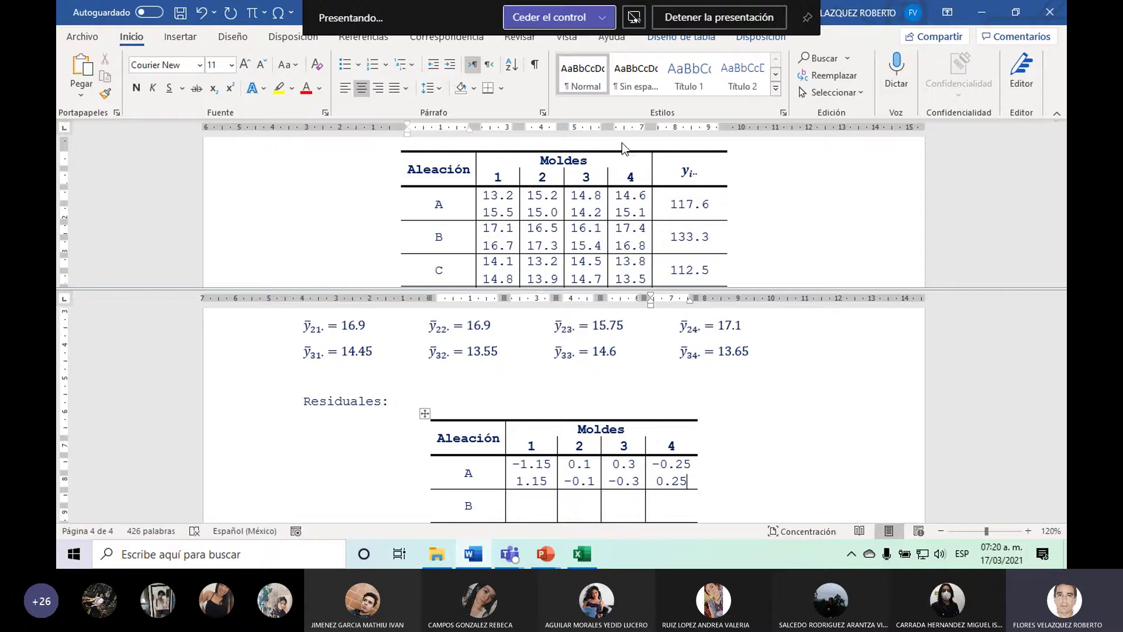
# Enter row B moulds 1–2 residuals: 0.2/-0.2 and -0.4/0.4.
pyautogui.click(514, 507)
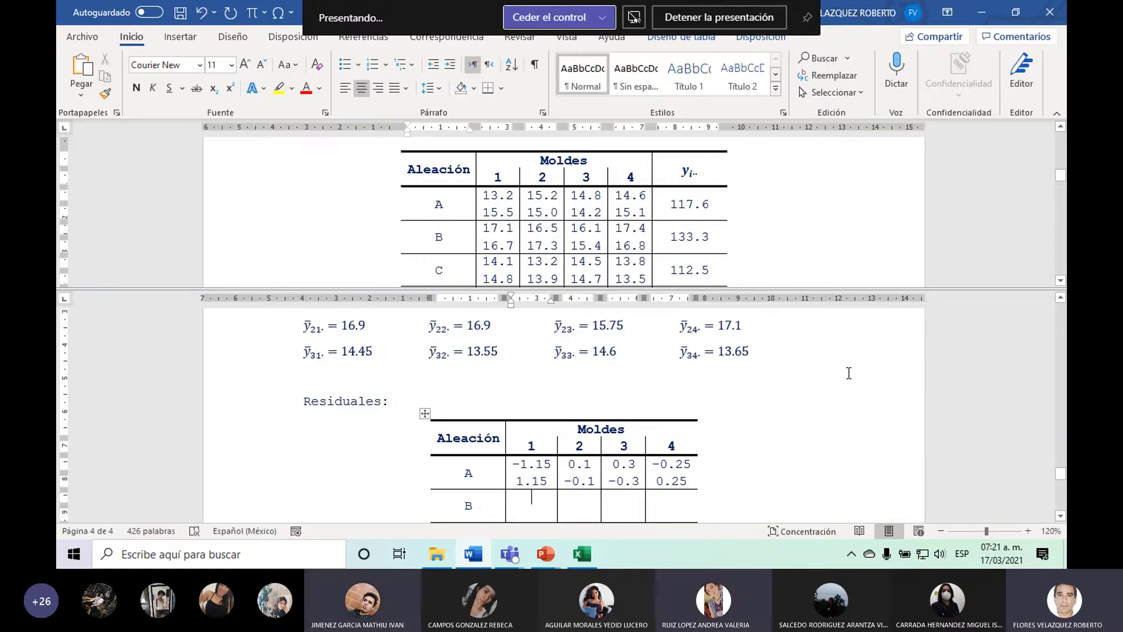
pyautogui.write('0.2')
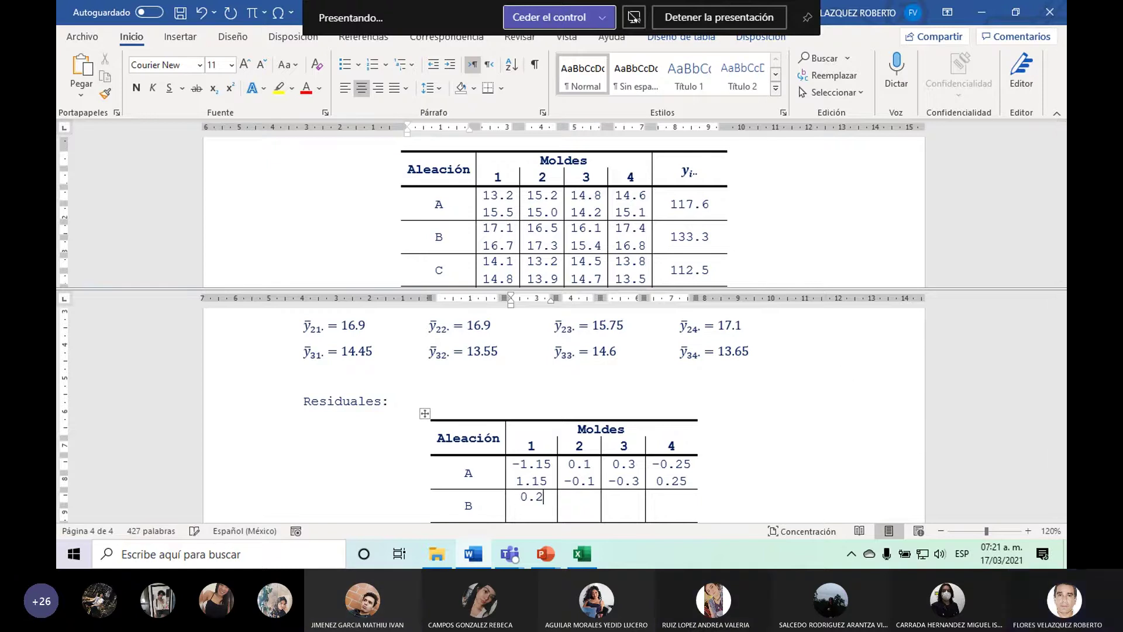
pyautogui.press('Return')
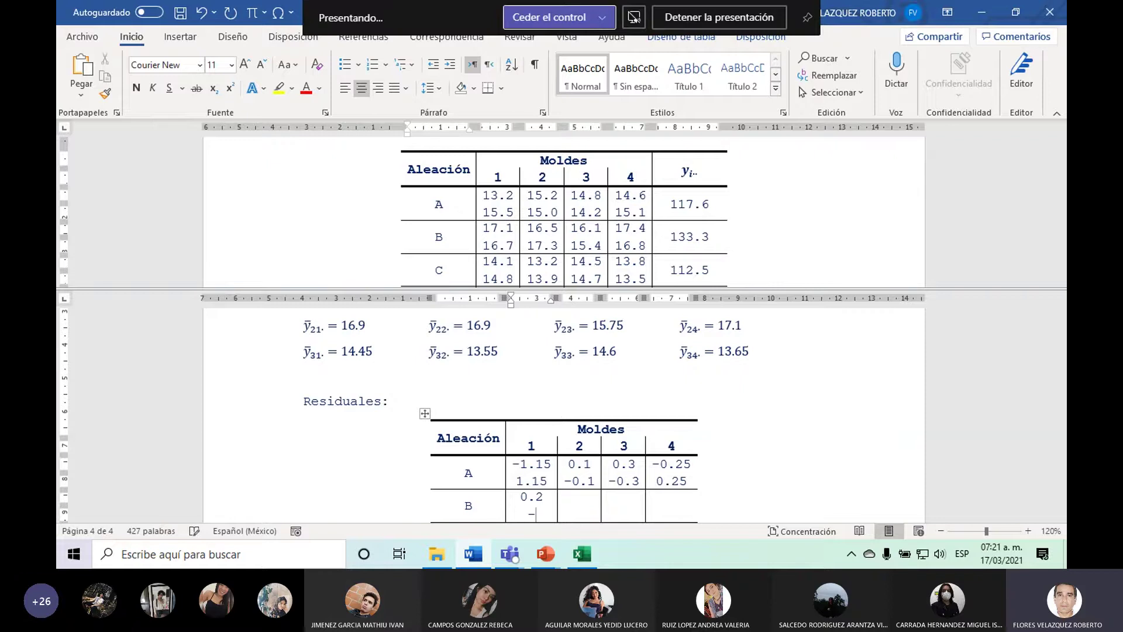
pyautogui.write('-0.2')
pyautogui.press('Tab')
pyautogui.write('-')
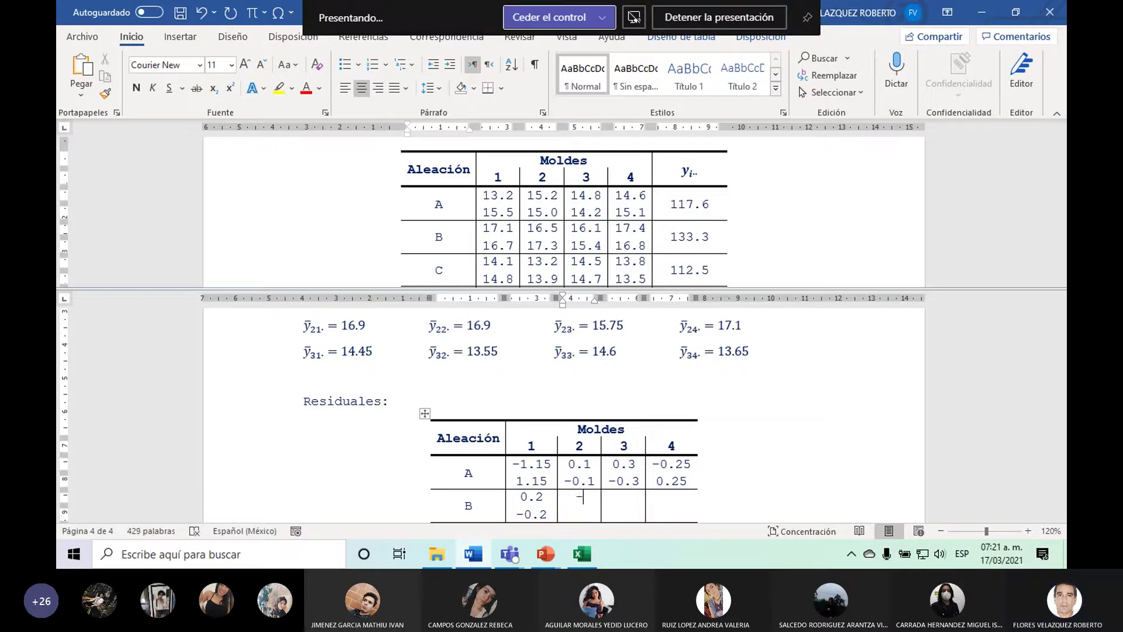
pyautogui.write('0.')
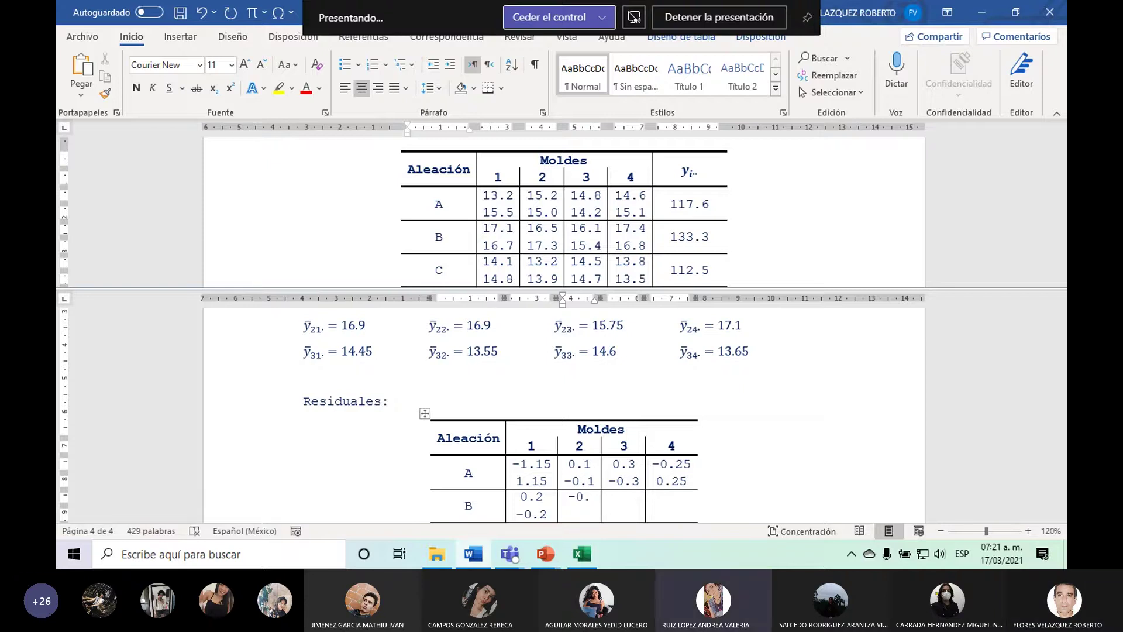
pyautogui.write('4')
pyautogui.press('Return')
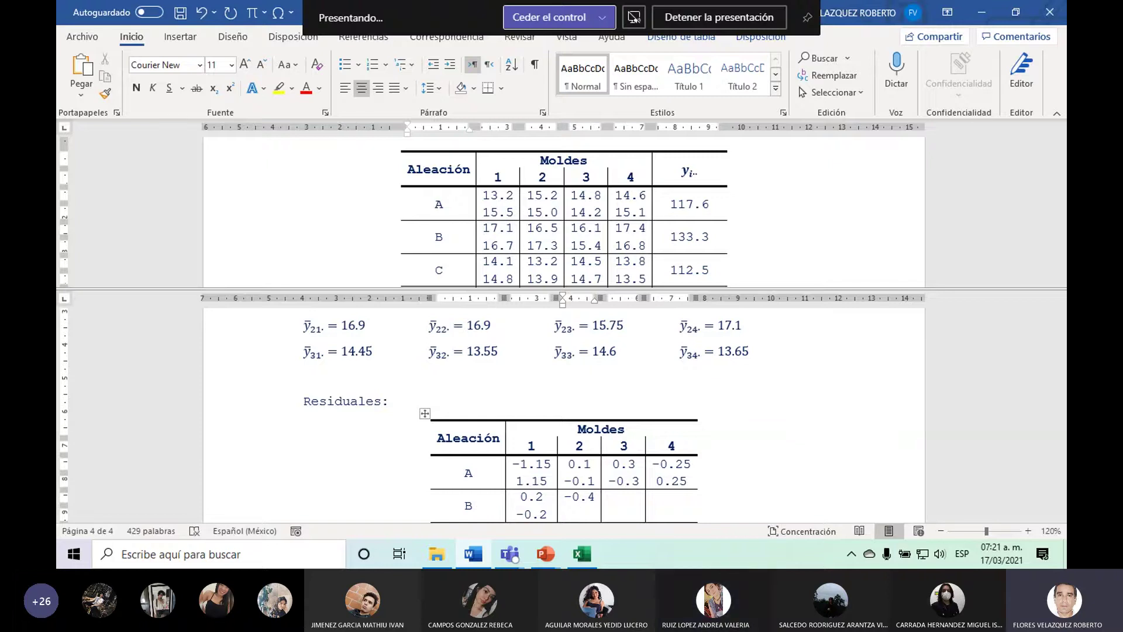
pyautogui.write('0.4')
# Enter row B moulds 3–4 residuals: 0.35/-0.35 and 0.3/-0.3.
pyautogui.press('Tab')
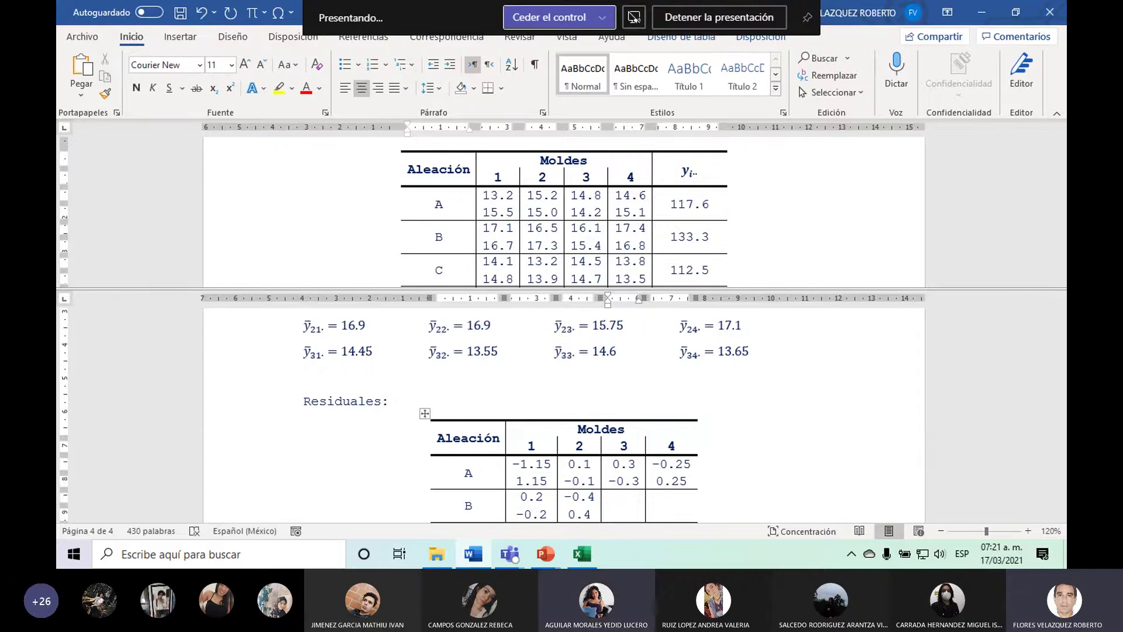
pyautogui.write('0.35')
pyautogui.press('Return')
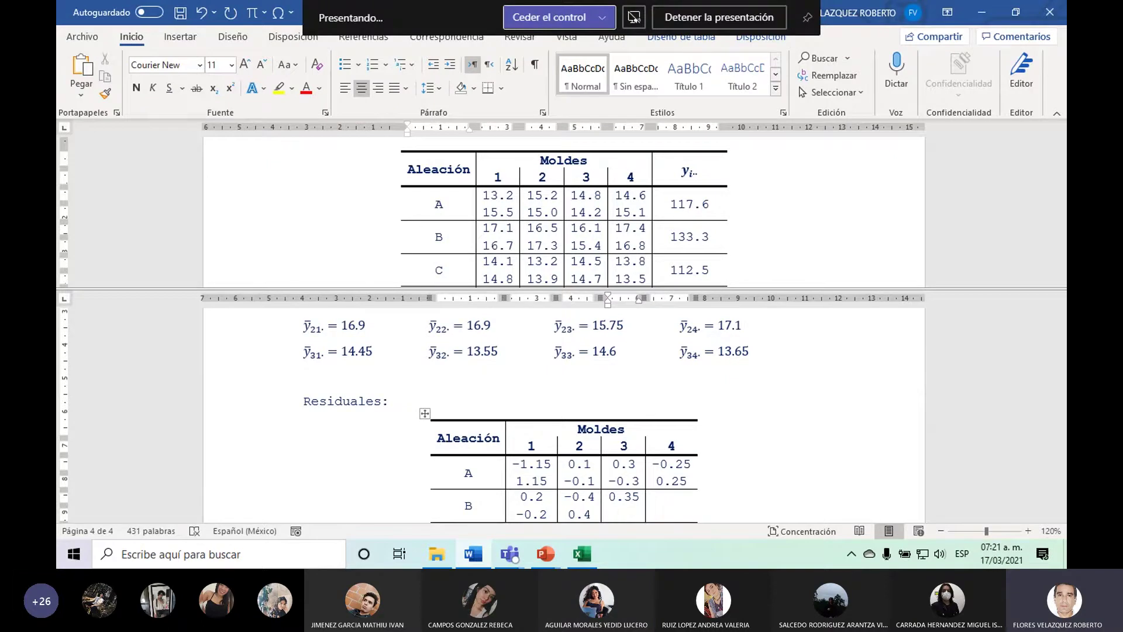
pyautogui.write('-0.35')
pyautogui.click(676, 497)
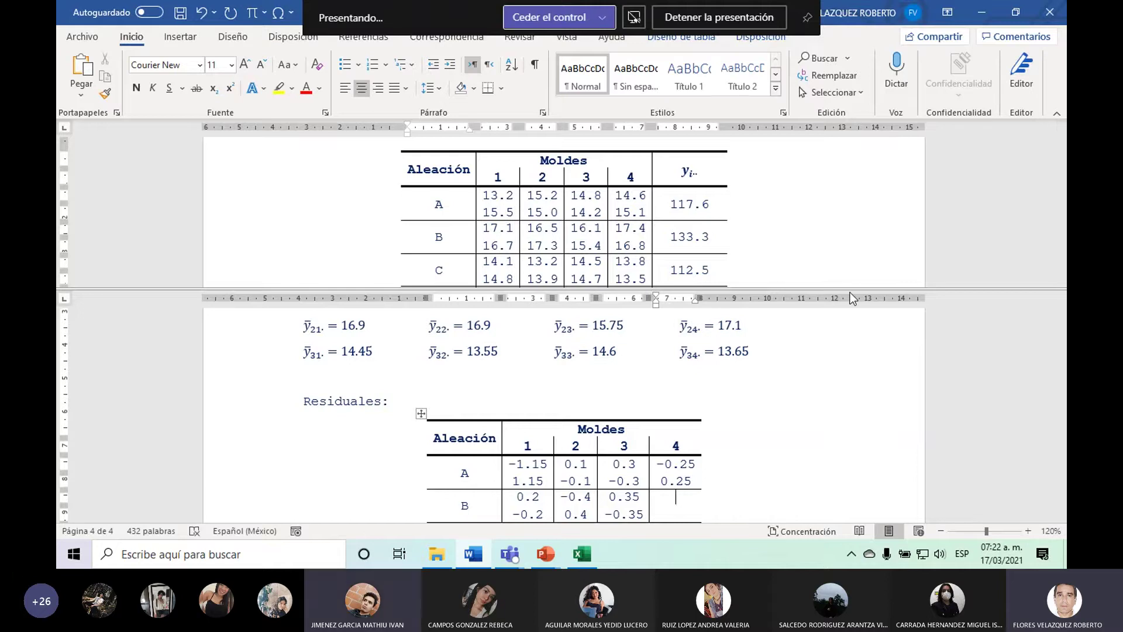
pyautogui.write('0.3')
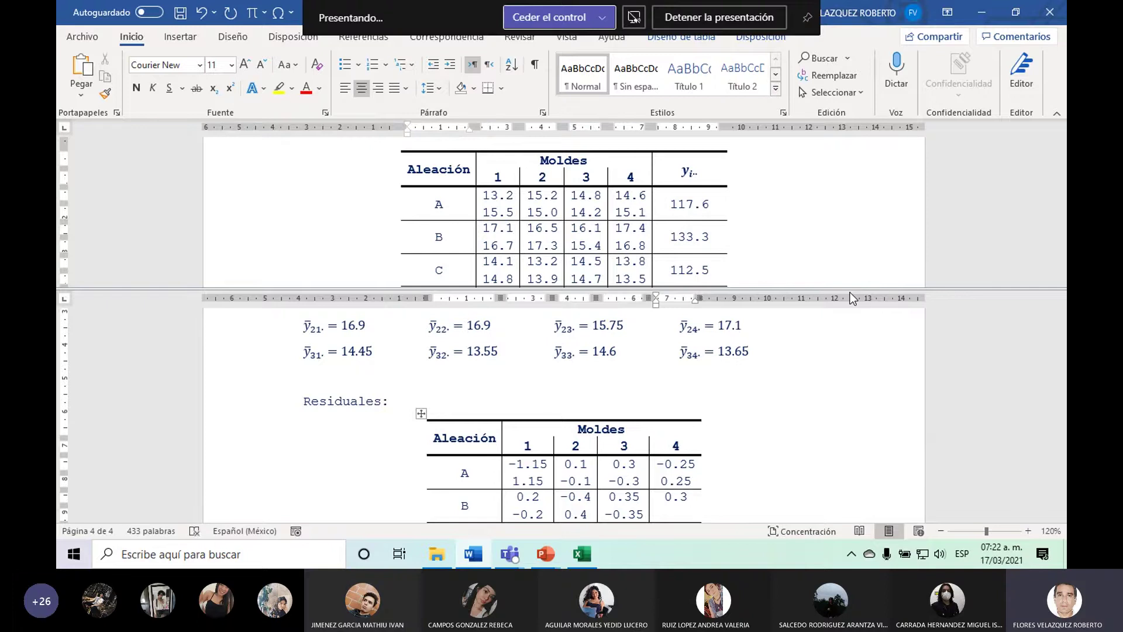
pyautogui.press('Return')
pyautogui.write('-0.3')
pyautogui.press('Down')
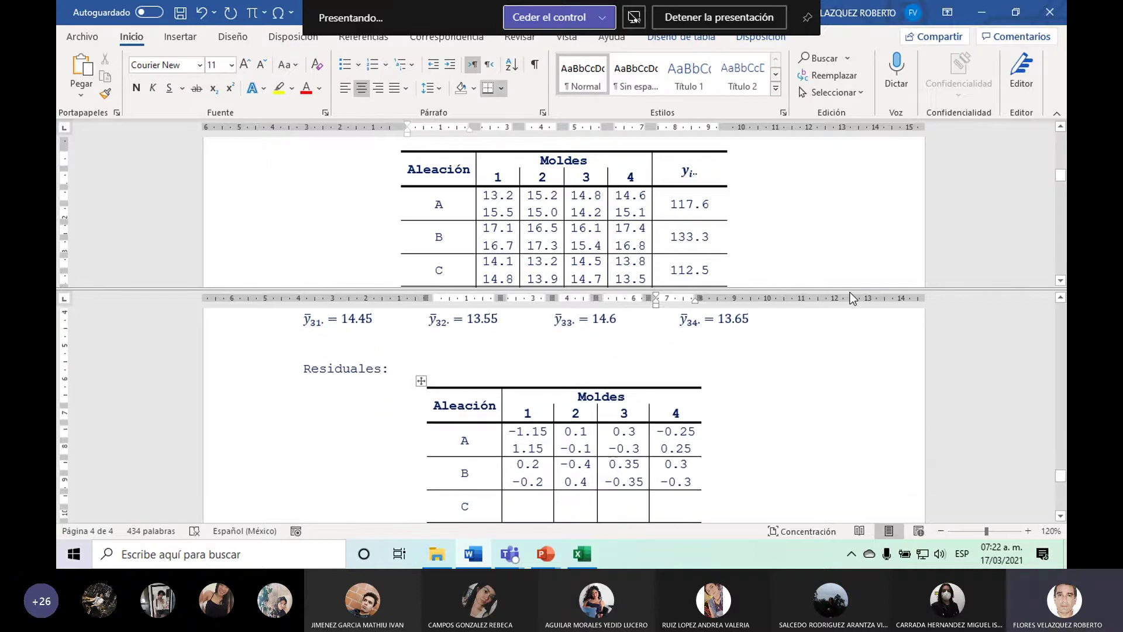
# Enter row C moulds 1–2 residuals -0.35/0.35 and -0.35/0.35, dismissing the stray Save As dialog.
pyautogui.press('Left')
pyautogui.press('Left')
pyautogui.press('Left')
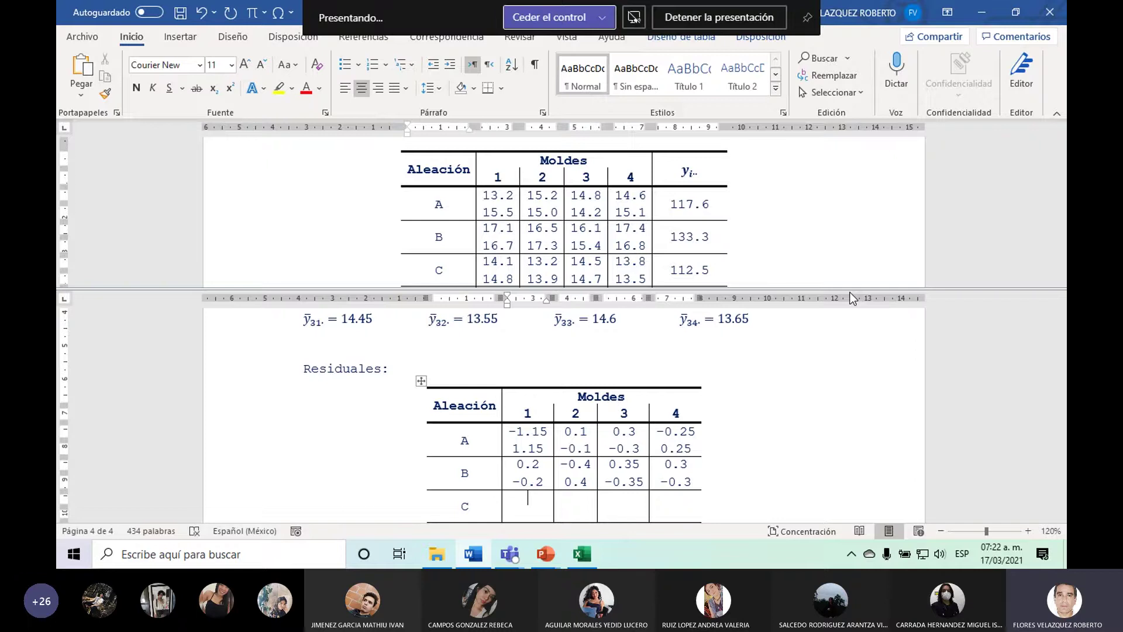
pyautogui.write('-0')
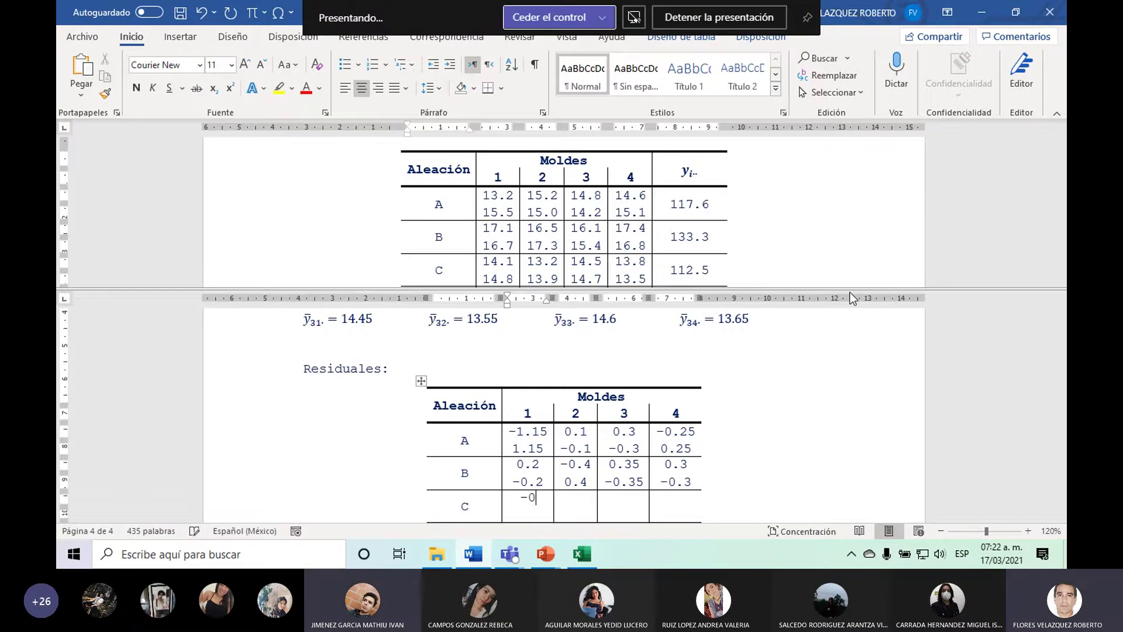
pyautogui.write('.35')
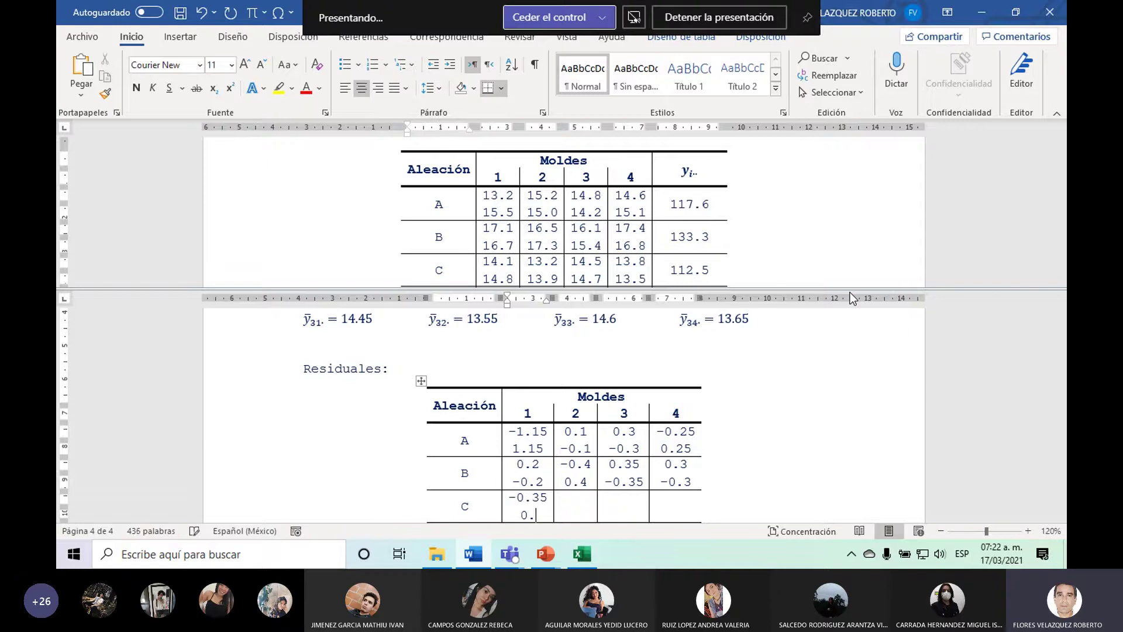
pyautogui.write('0.35')
pyautogui.press('Tab')
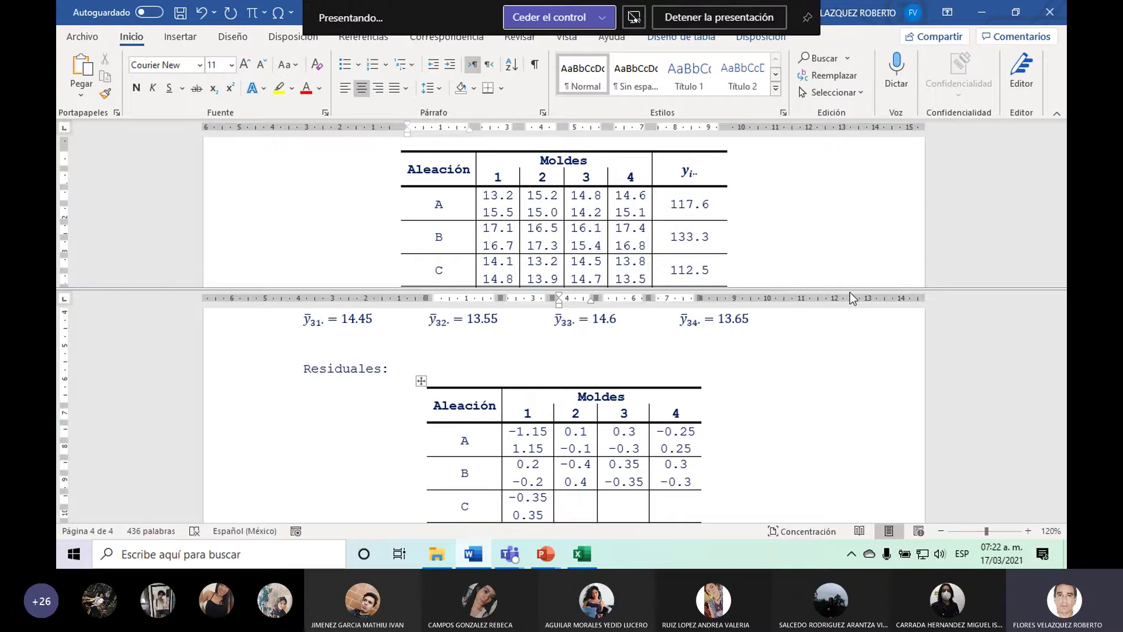
pyautogui.write('-0')
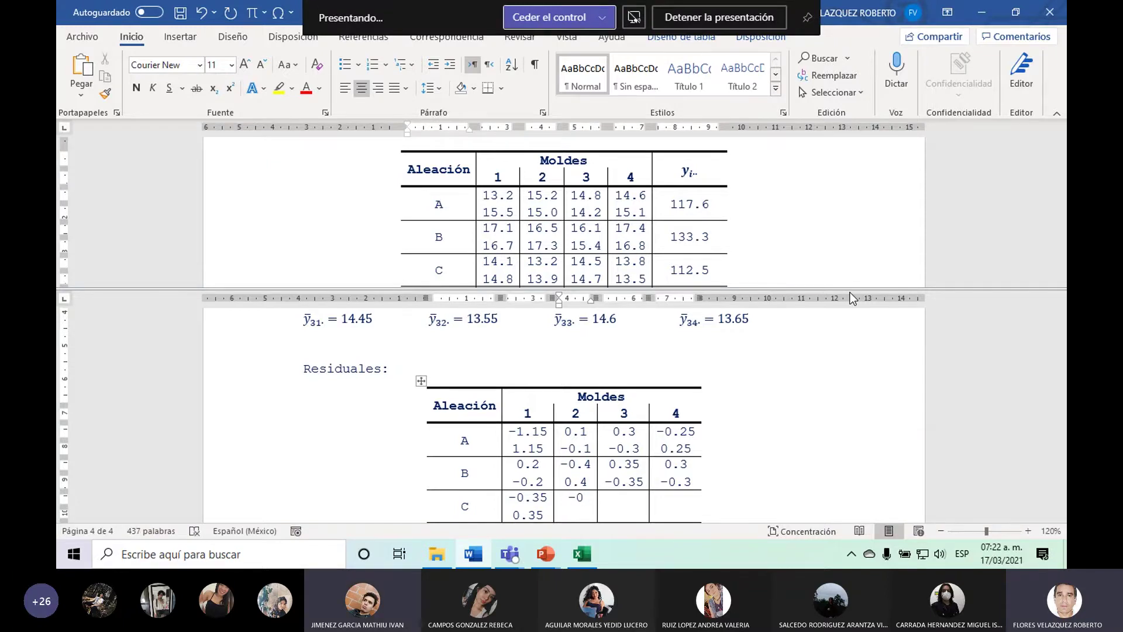
pyautogui.press('F12')
pyautogui.write('.35')
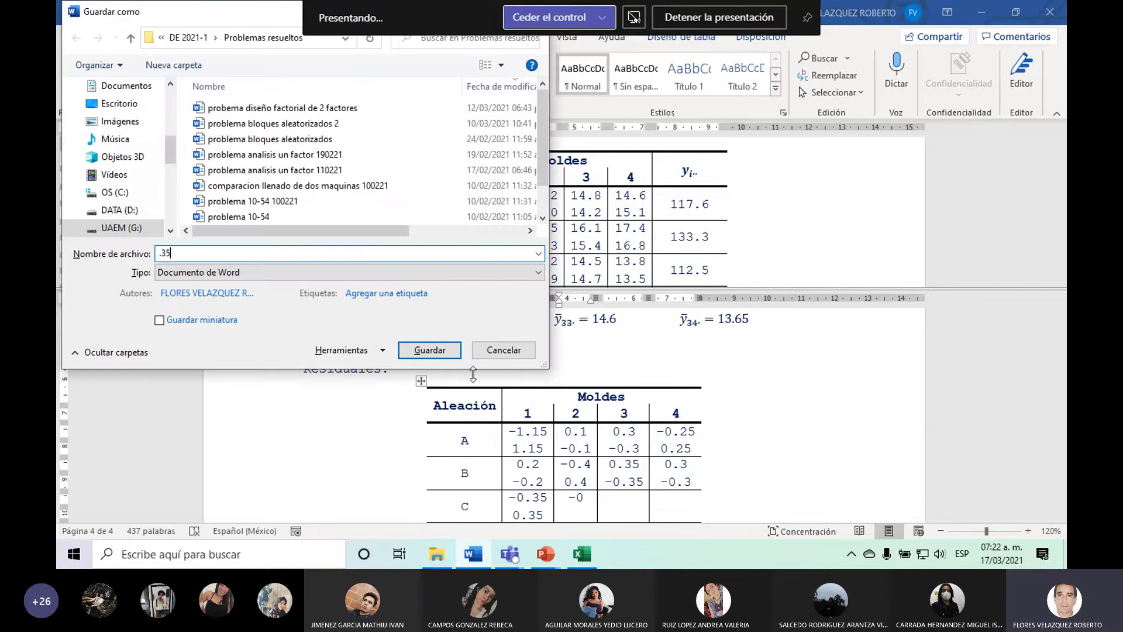
pyautogui.click(496, 356)
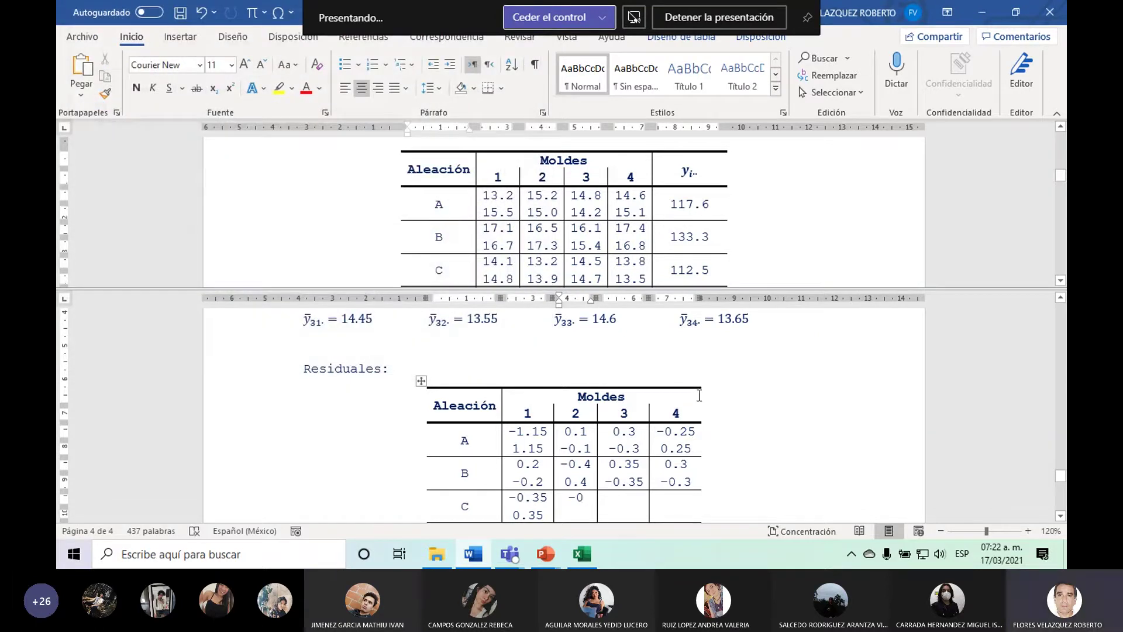
pyautogui.write('.35')
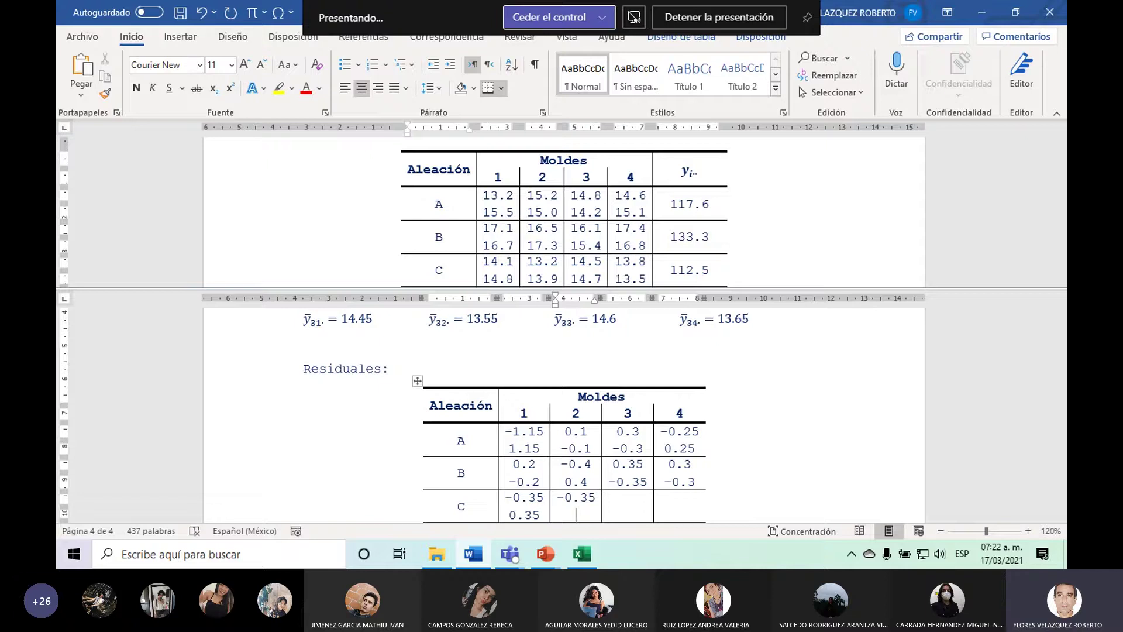
pyautogui.write('35')
# Enter row C moulds 3–4 (-0.1/0.1, 0.15/-0.15), then copy the table and switch to Excel.
pyautogui.click(620, 515)
pyautogui.click(627, 497)
pyautogui.write('-')
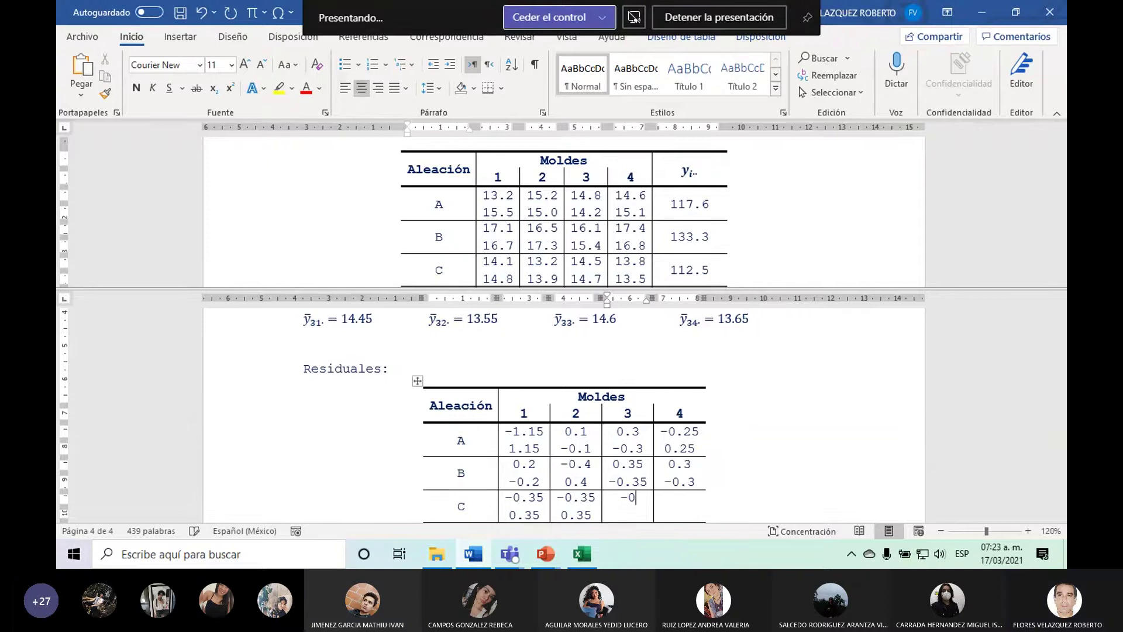
pyautogui.write('0.1')
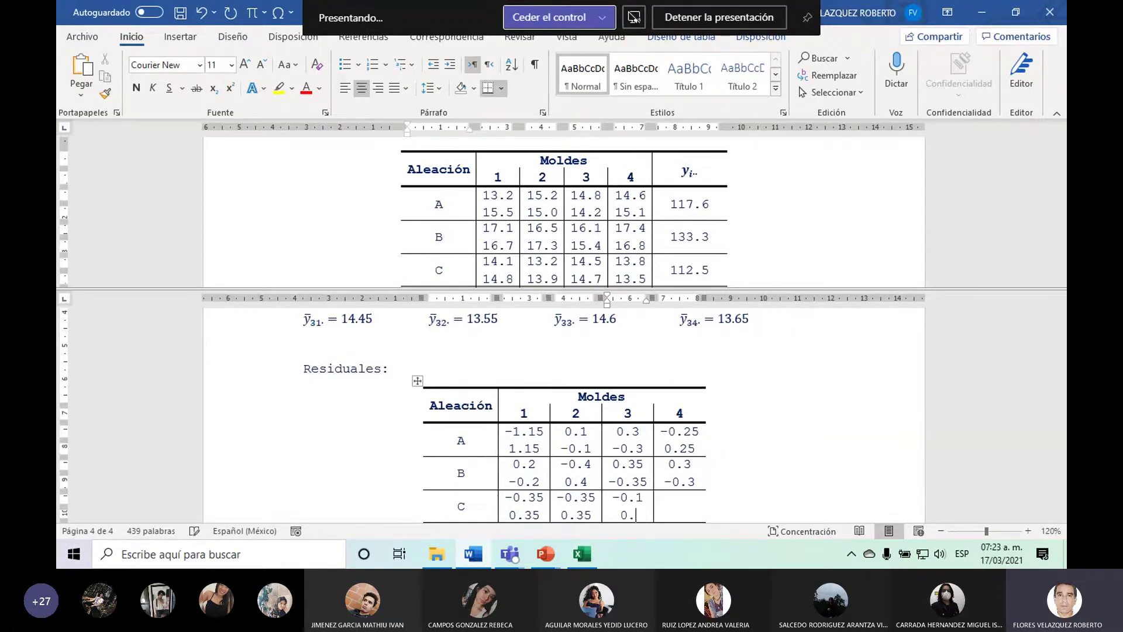
pyautogui.click(679, 497)
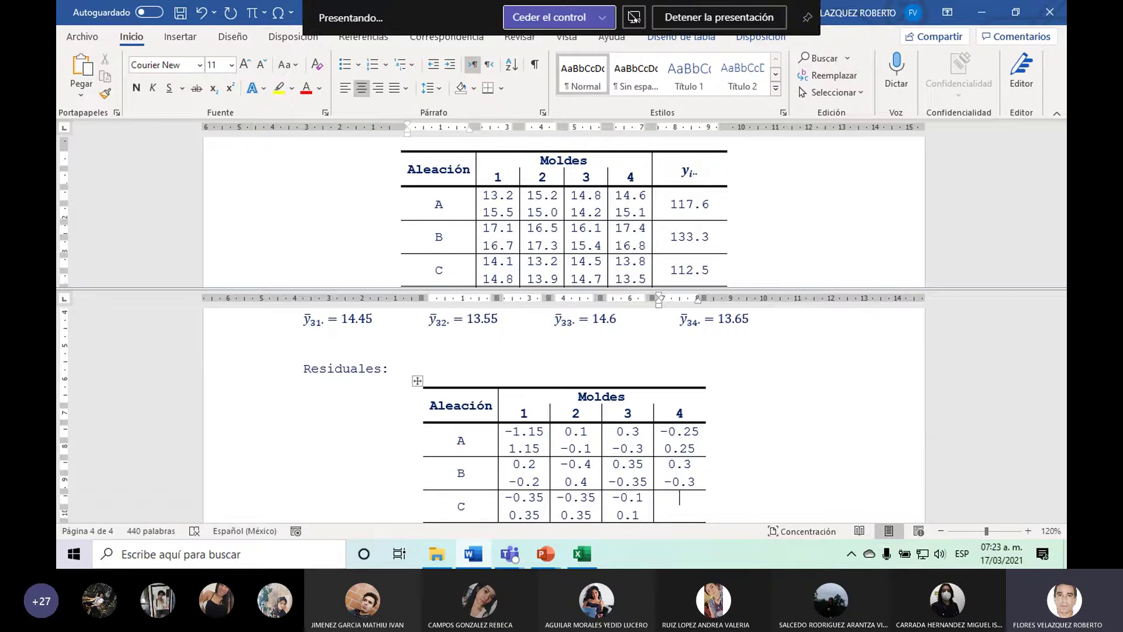
pyautogui.write('0.')
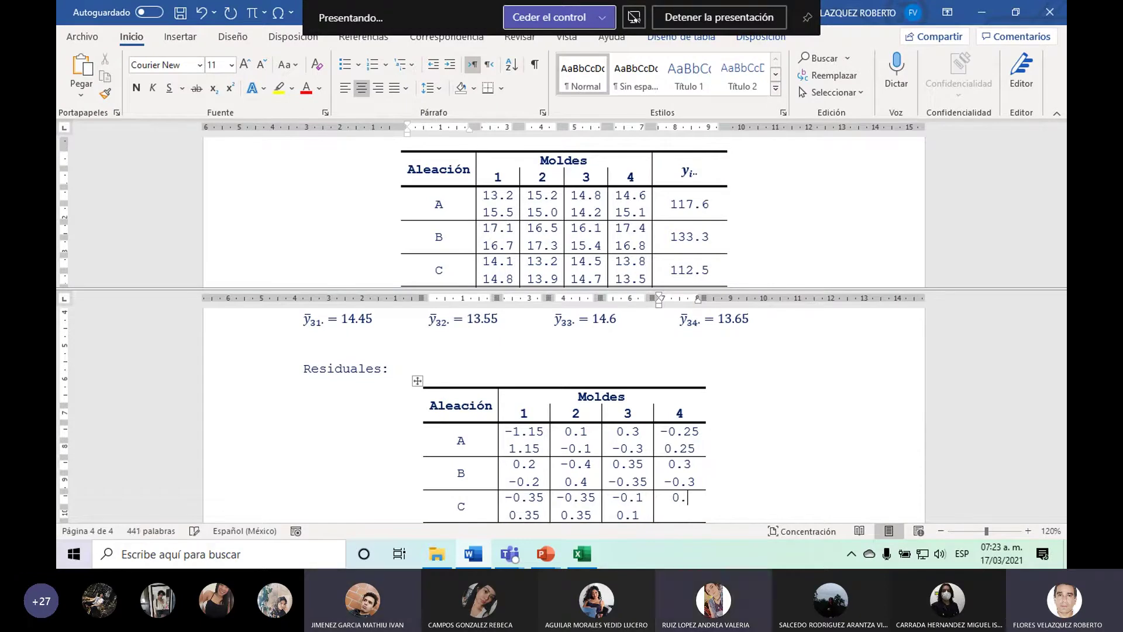
pyautogui.write('15')
pyautogui.press('Return')
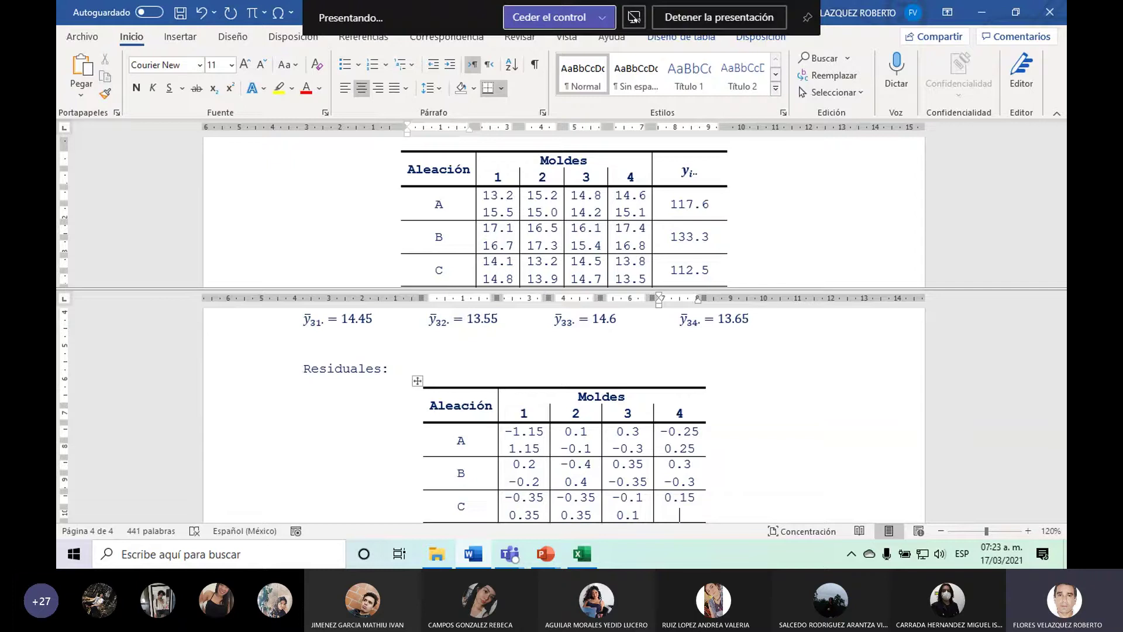
pyautogui.write('-0.15')
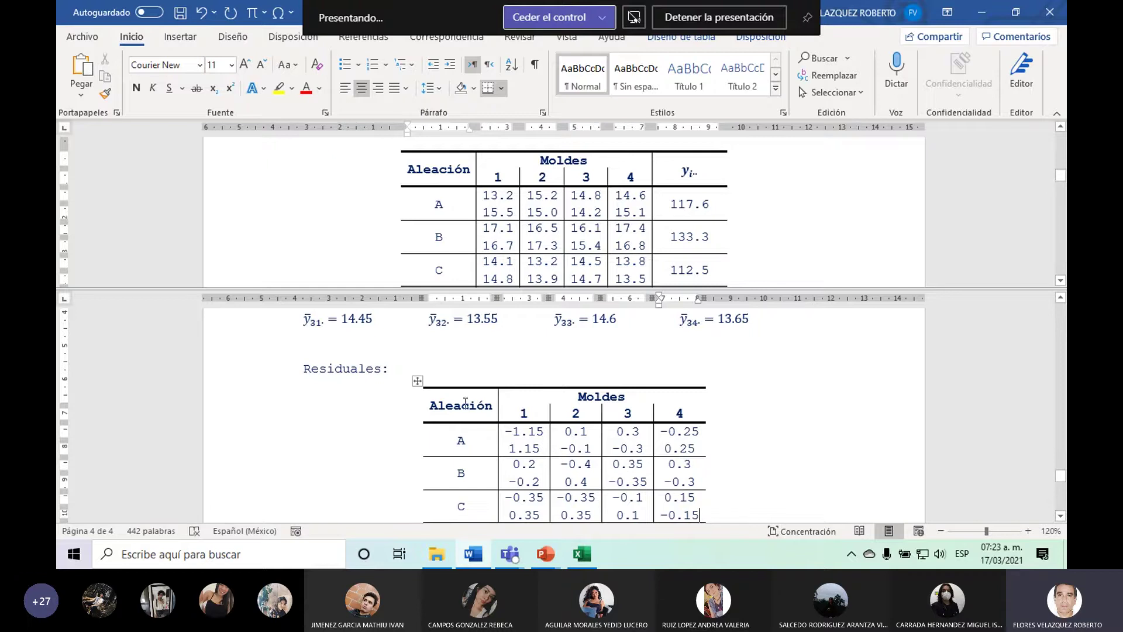
pyautogui.moveTo(465, 402)
pyautogui.mouseDown()
pyautogui.moveTo(676, 516)
pyautogui.moveTo(664, 436)
pyautogui.mouseUp()
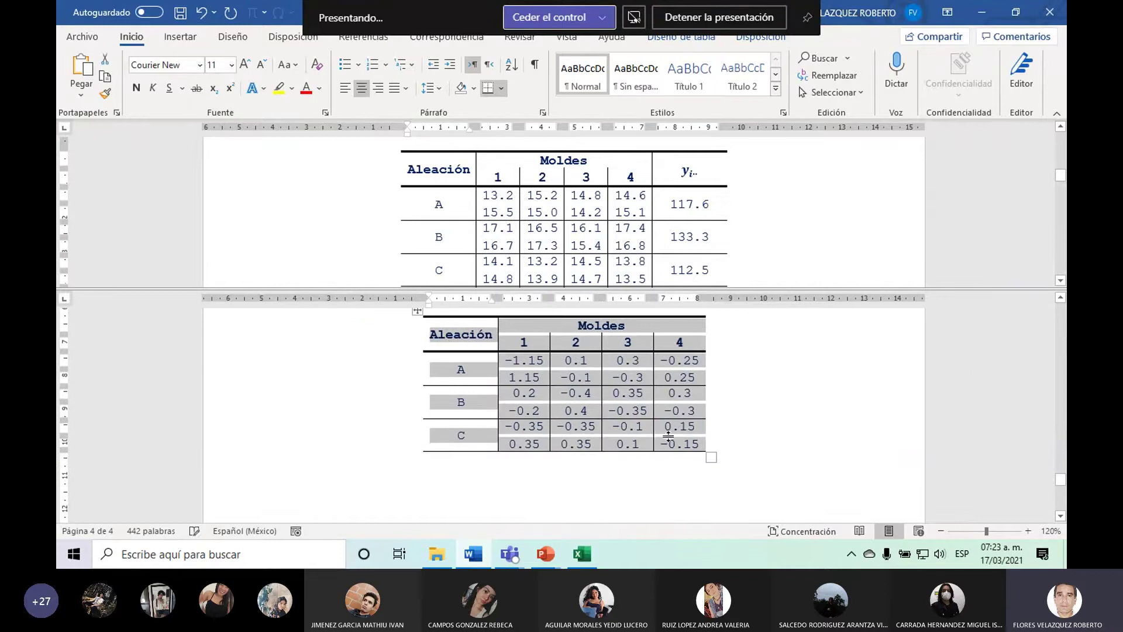
pyautogui.click(582, 554)
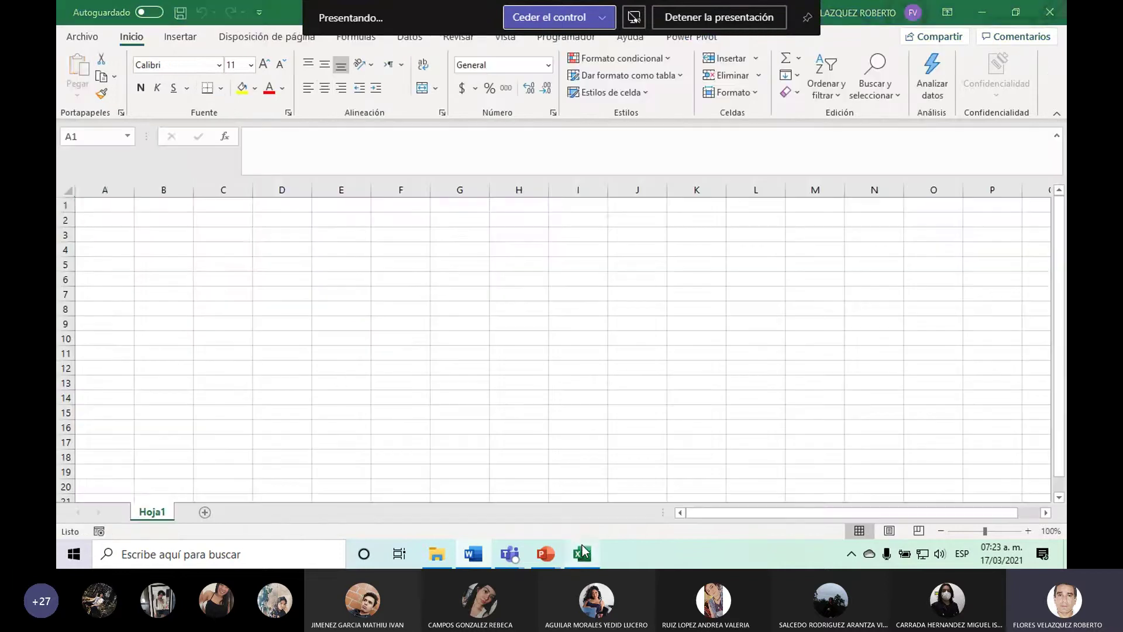
# Paste the Word residuals table into Excel at B3.
pyautogui.click(167, 237)
pyautogui.write('Aleación\tMoldes \t1\t2\t3\t4 A\t-1.15\t0.1\t0.3\t-0.25 \t1.15\t-0.1\t-0.3\t0.25 B\t0.2\t-0.4\t0.35\t0.3 \t-0.2\t0.4\t-0.35\t-0.3 C\t-0.35\t-0.35\t-0.1\t0.15 \t0.35\t0.35\t0.1\t-0.15')
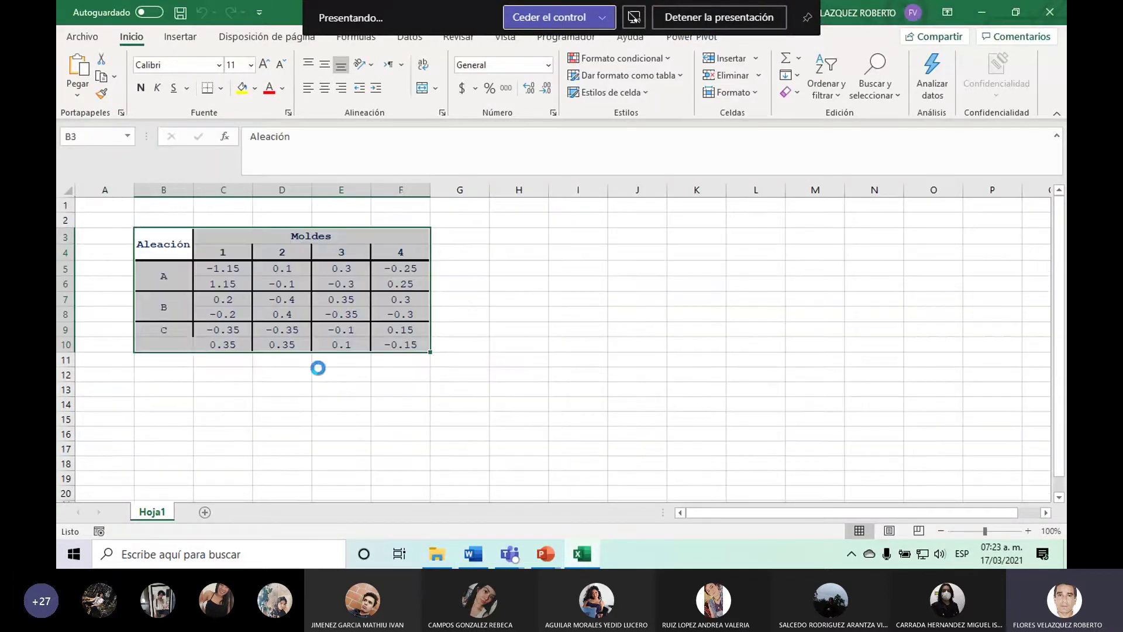
pyautogui.click(276, 400)
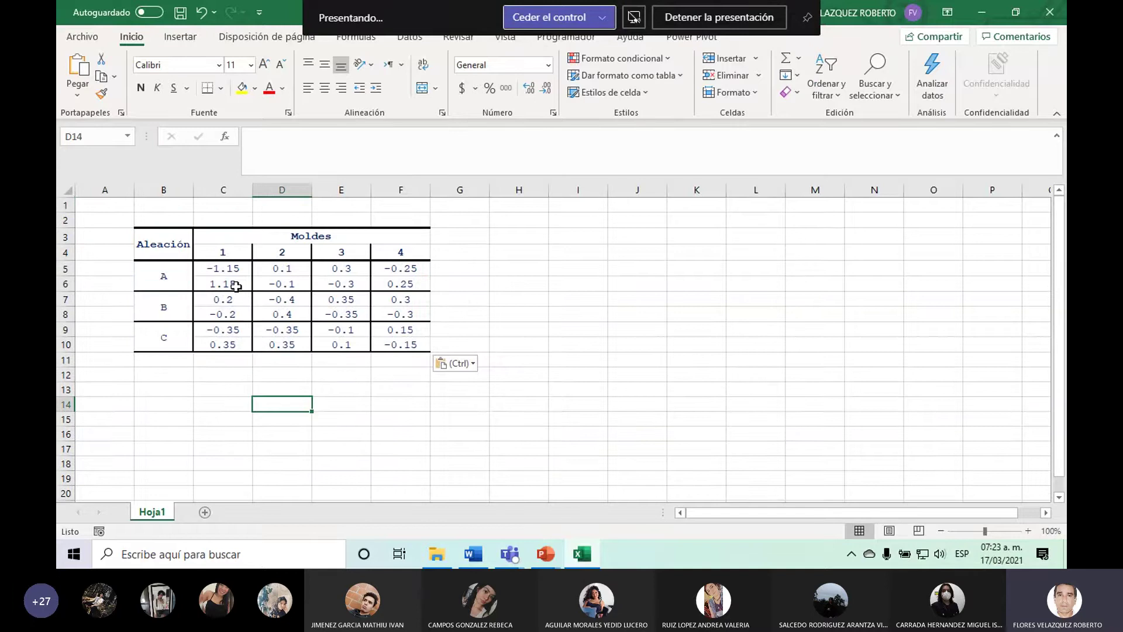
# Stack the mould 1 and mould 2 residuals (C5:C10, D5:D10) into E13:E24.
pyautogui.moveTo(230, 269)
pyautogui.mouseDown()
pyautogui.moveTo(387, 321)
pyautogui.moveTo(397, 270)
pyautogui.moveTo(234, 342)
pyautogui.mouseUp()
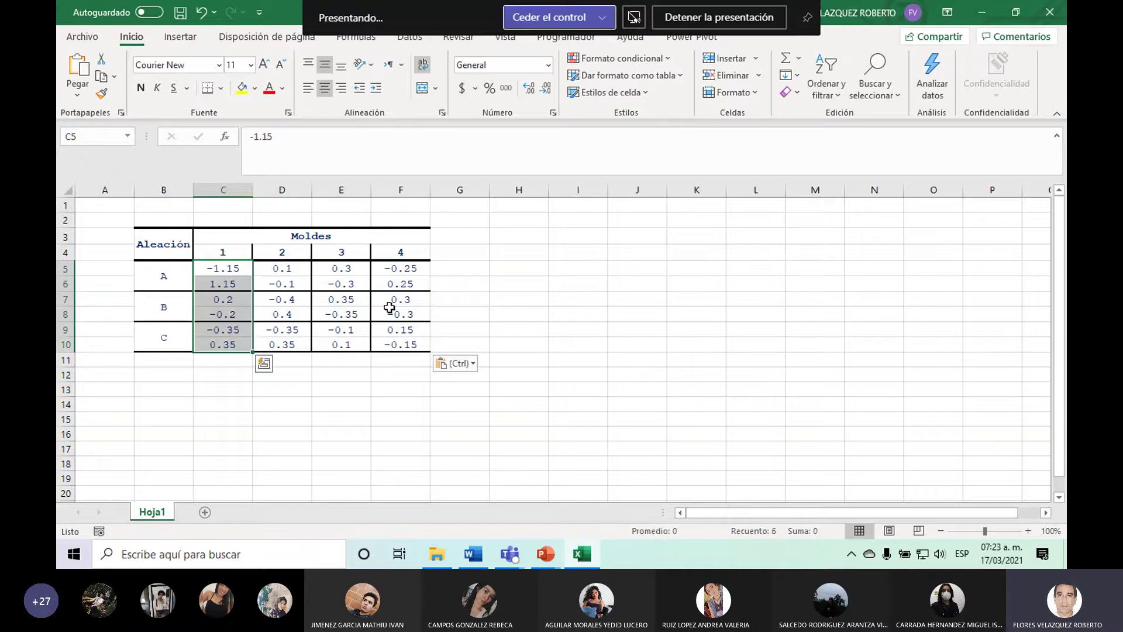
pyautogui.hotkey('ctrl', 'c')
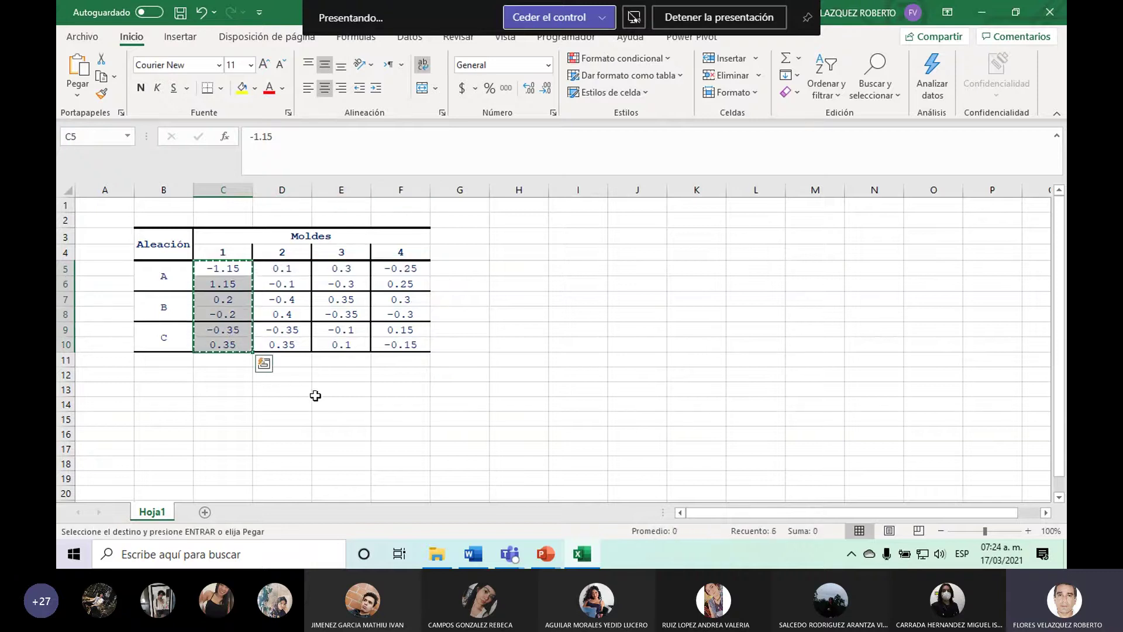
pyautogui.click(348, 393)
pyautogui.hotkey('ctrl', 'v')
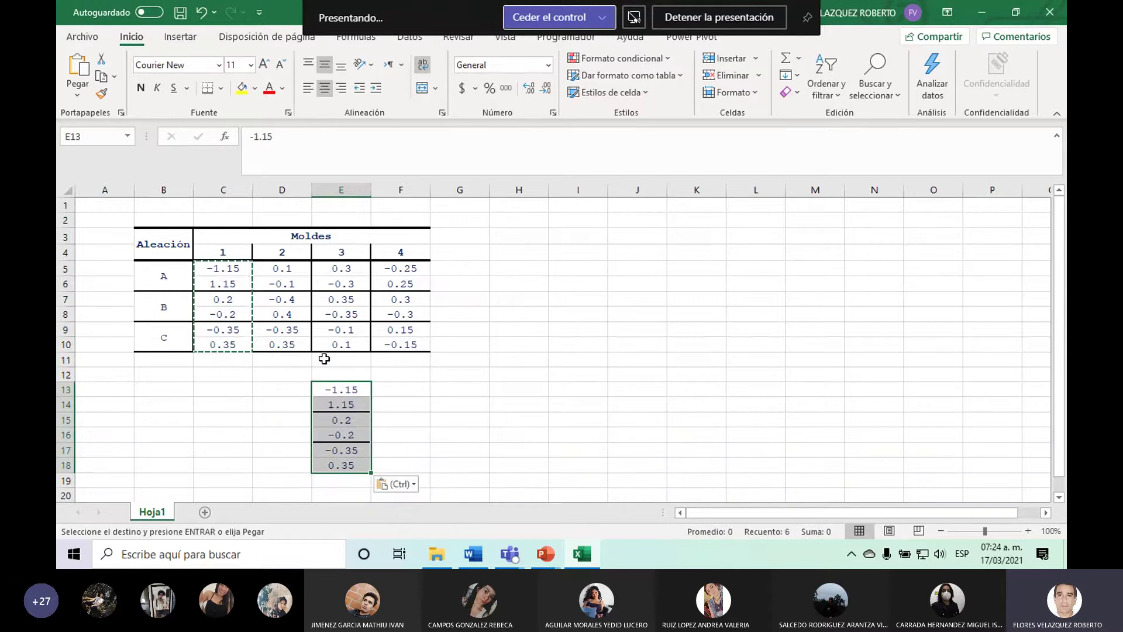
pyautogui.moveTo(273, 270); pyautogui.dragTo(275, 344)
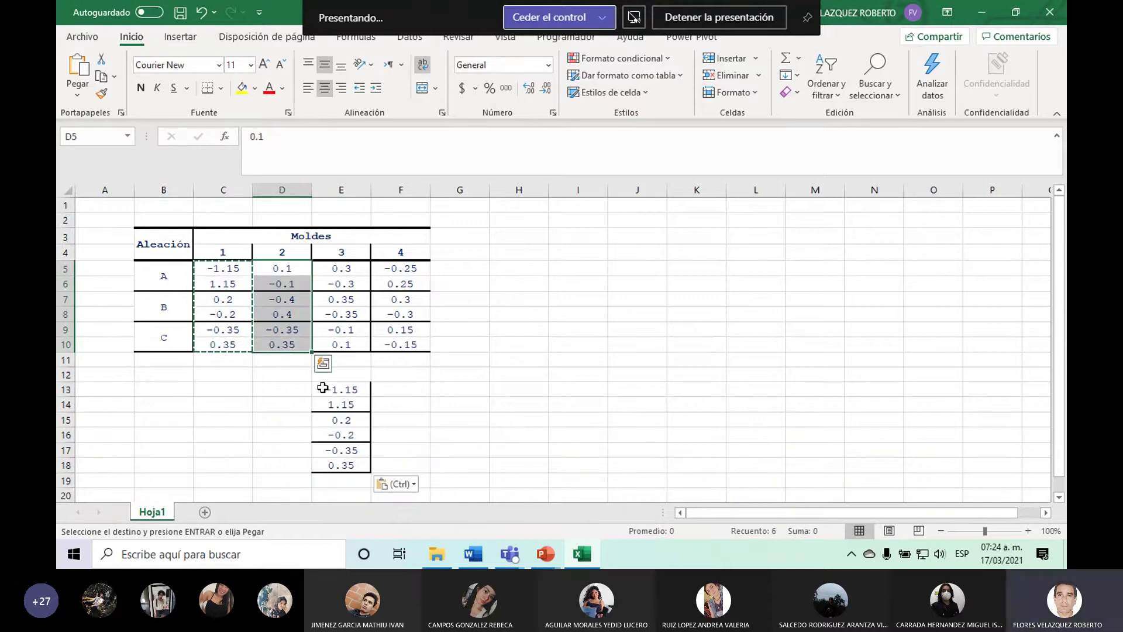
pyautogui.hotkey('ctrl', 'c')
pyautogui.click(341, 480)
pyautogui.hotkey('ctrl', 'v')
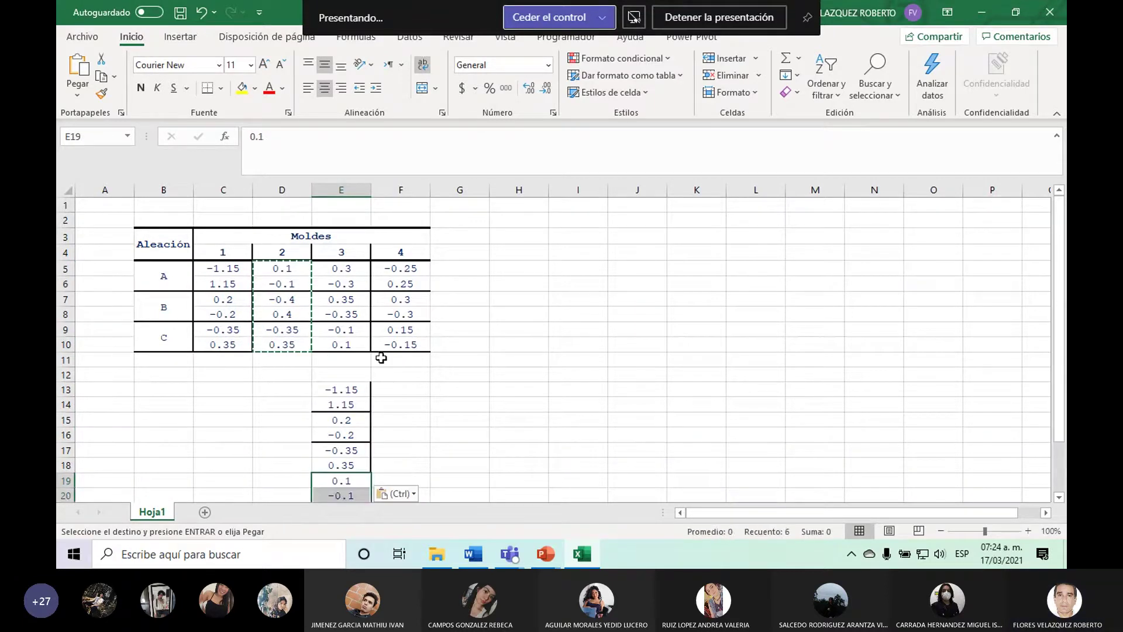
# Copy the mould 3 residuals E5:E10 into E25:E30.
pyautogui.moveTo(354, 268); pyautogui.dragTo(355, 340)
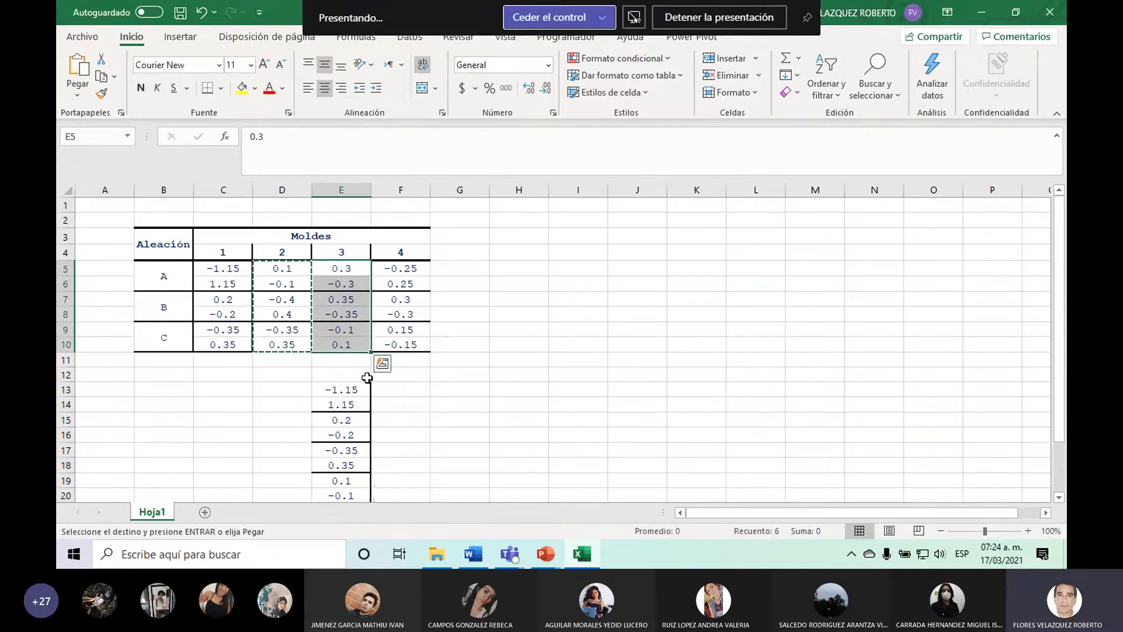
pyautogui.hotkey('ctrl', 'c')
pyautogui.scroll(-2, 1038, 397)
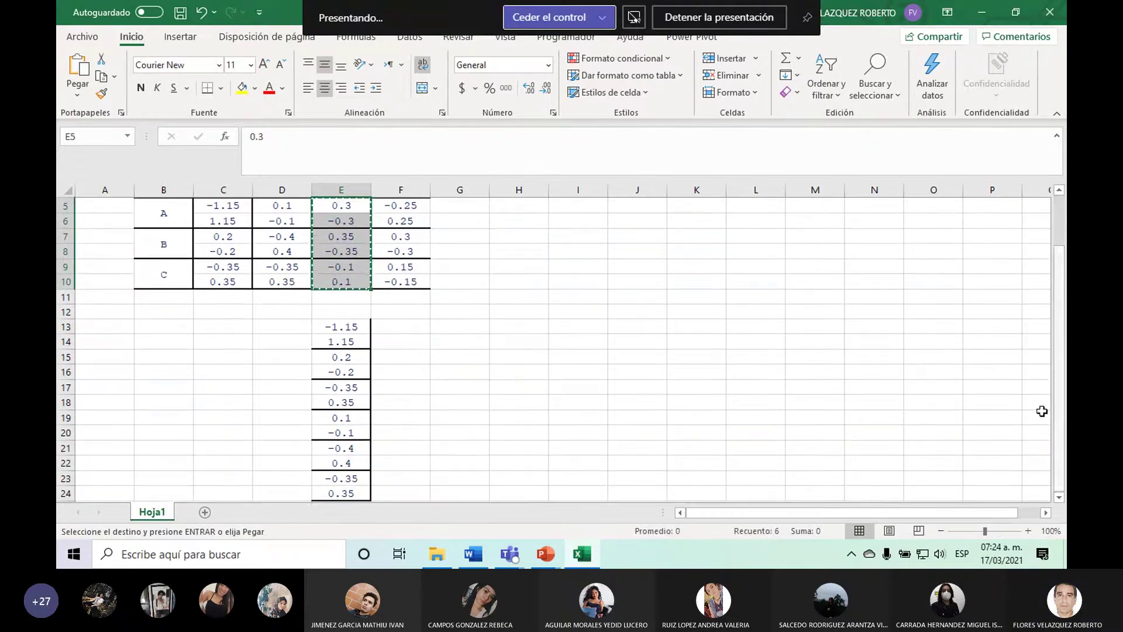
pyautogui.click(1059, 497)
pyautogui.click(1060, 498)
pyautogui.click(1060, 498)
pyautogui.click(1060, 497)
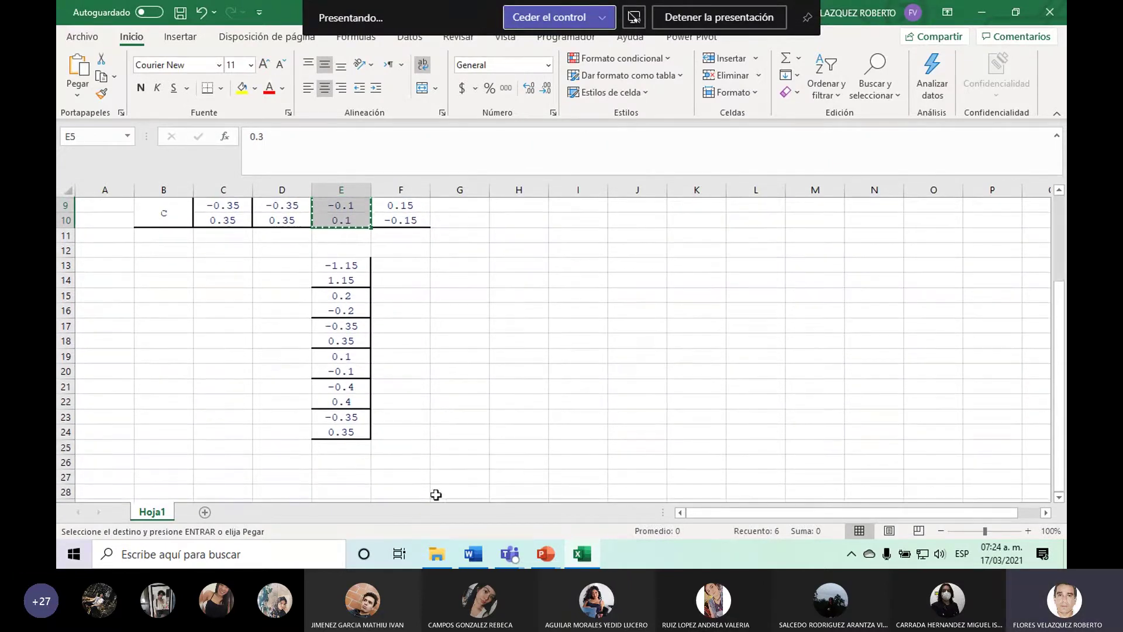
pyautogui.click(333, 448)
pyautogui.hotkey('ctrl', 'v')
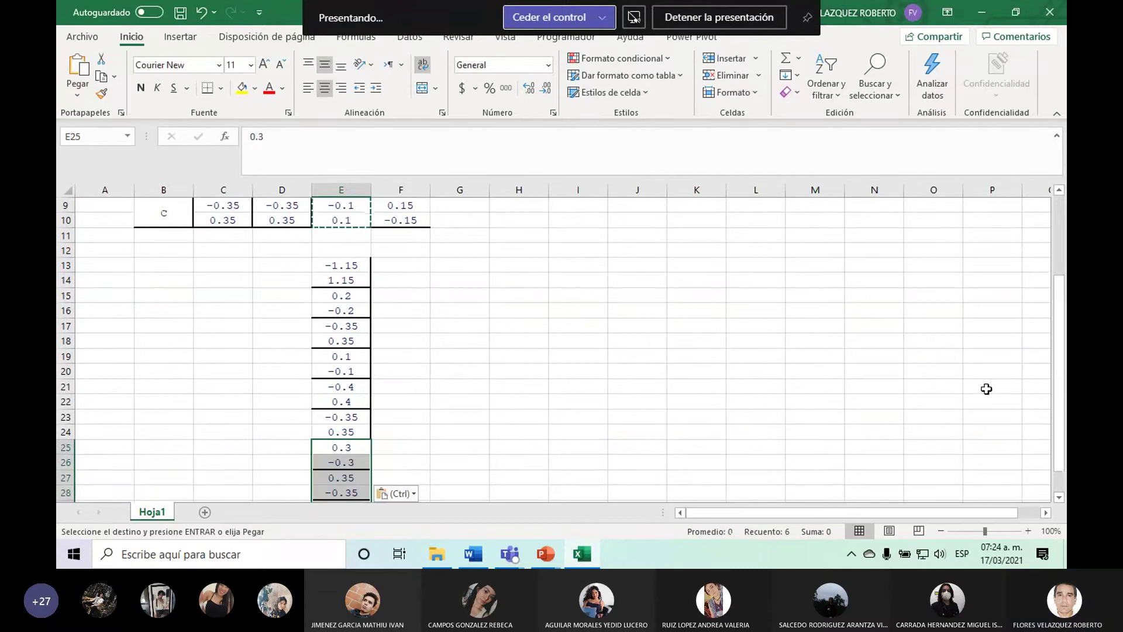
pyautogui.moveTo(1059, 390); pyautogui.dragTo(1059, 316)
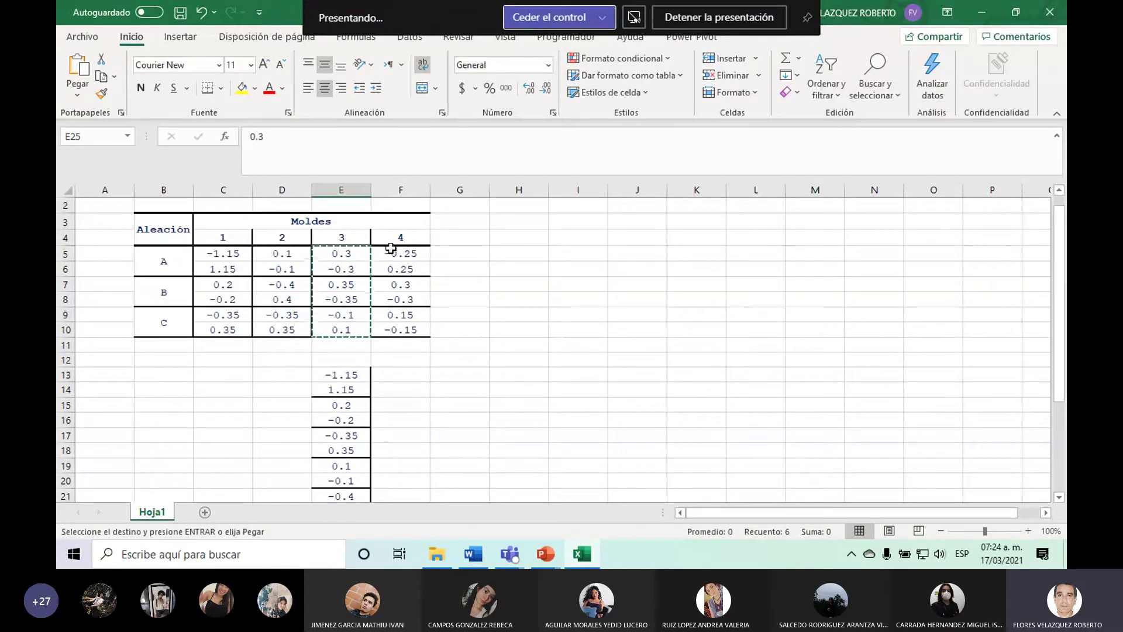
# Append the mould 4 residuals F5:F10 from E31 and select E13:E36.
pyautogui.moveTo(390, 248); pyautogui.dragTo(404, 331)
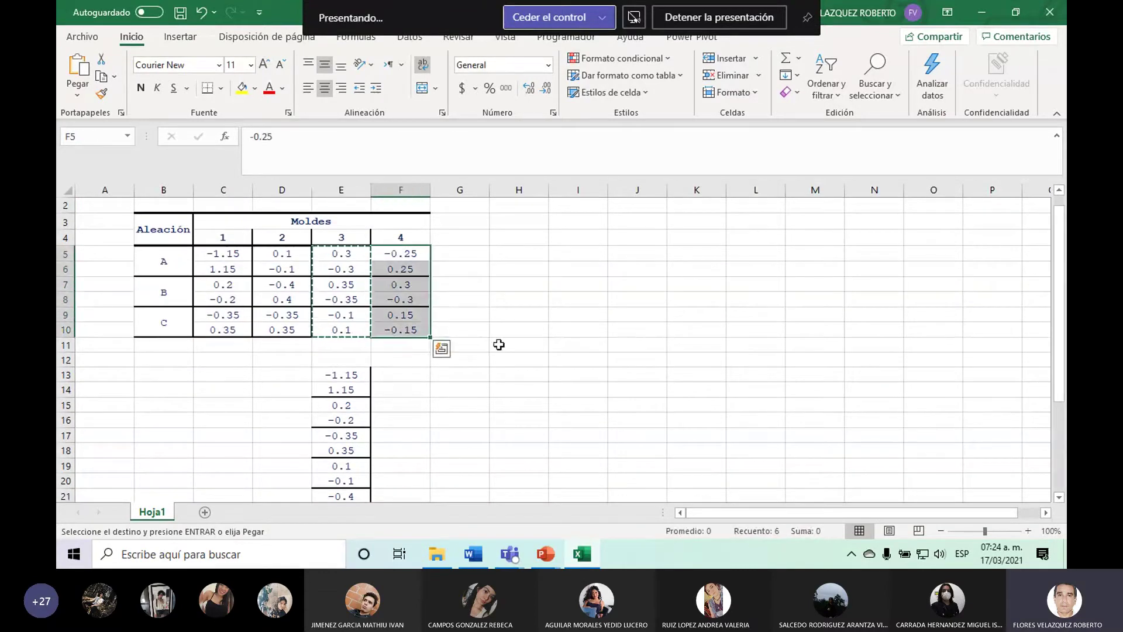
pyautogui.hotkey('ctrl', 'c')
pyautogui.moveTo(1059, 403); pyautogui.dragTo(1007, 495)
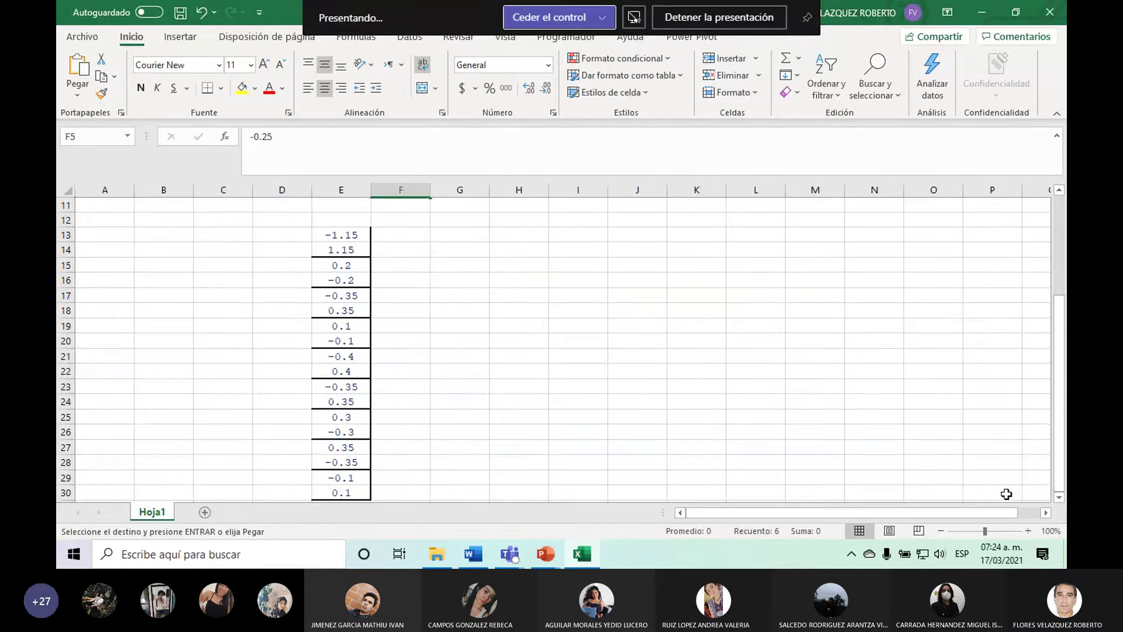
pyautogui.scroll(-1, 1060, 498)
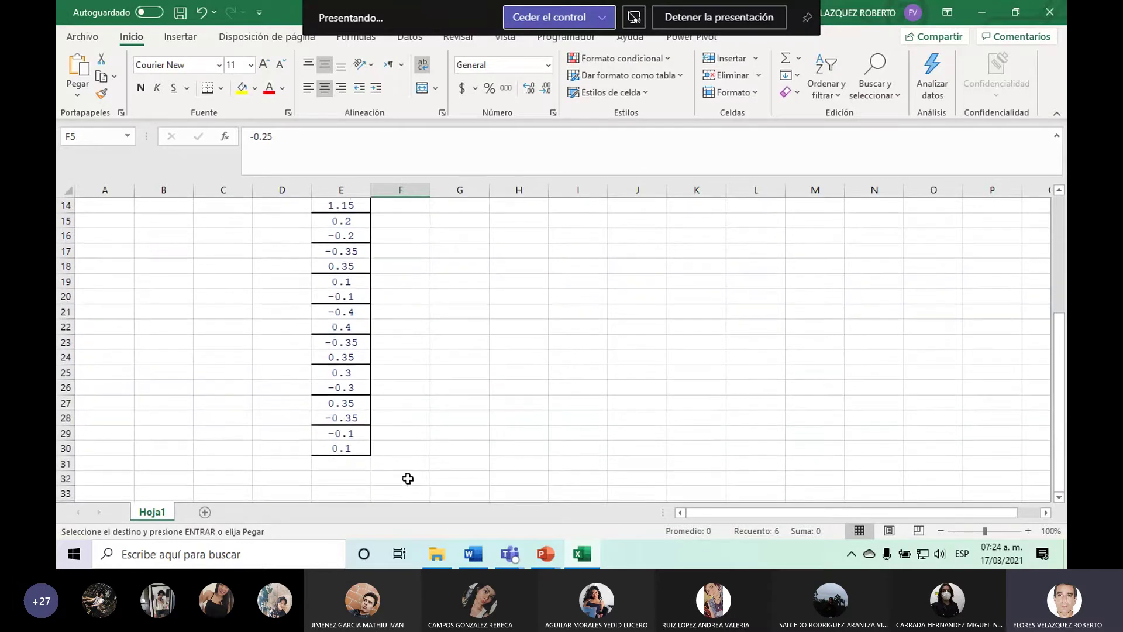
pyautogui.click(359, 463)
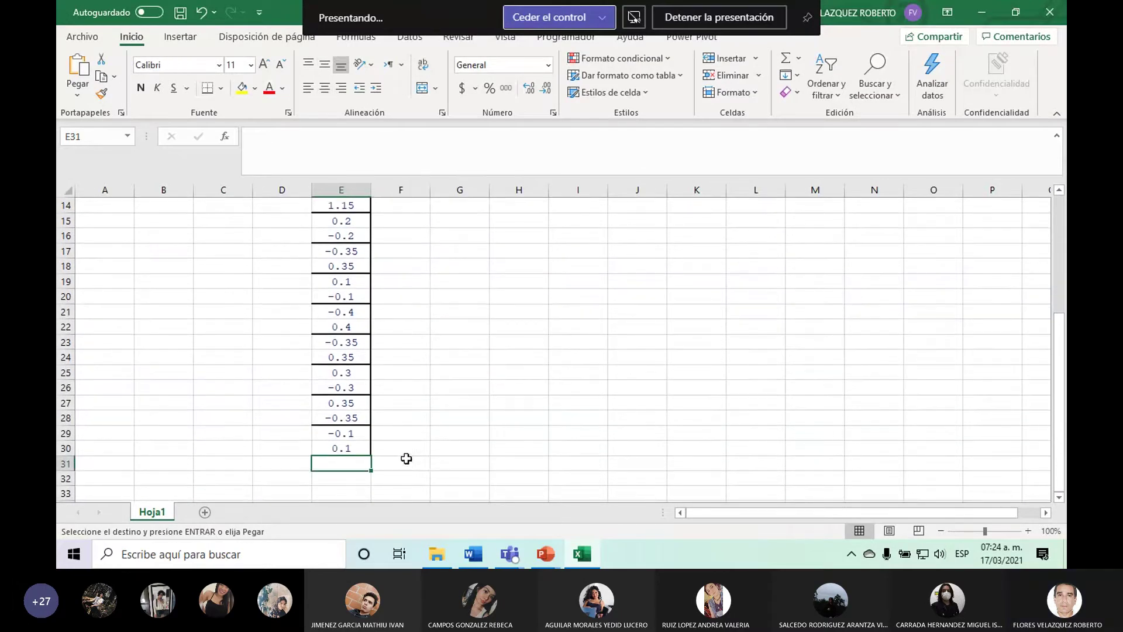
pyautogui.hotkey('ctrl', 'v')
pyautogui.moveTo(1060, 367); pyautogui.dragTo(1047, 272)
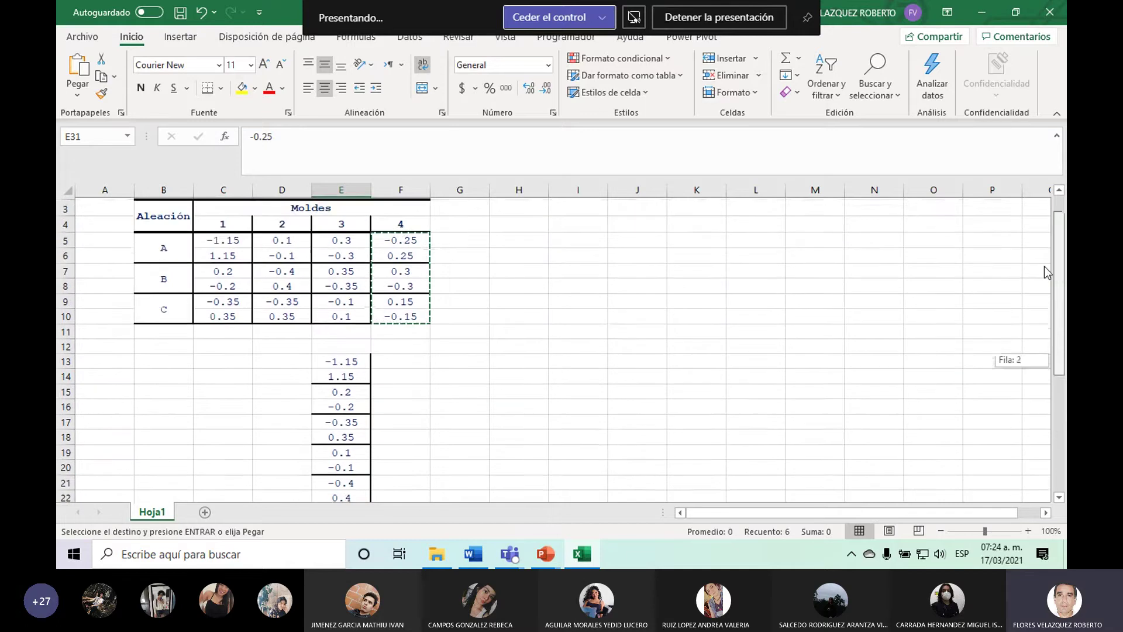
pyautogui.moveTo(334, 374)
pyautogui.mouseDown()
pyautogui.moveTo(330, 496)
pyautogui.moveTo(328, 478)
pyautogui.mouseUp()
pyautogui.hotkey('ctrl', 'v')
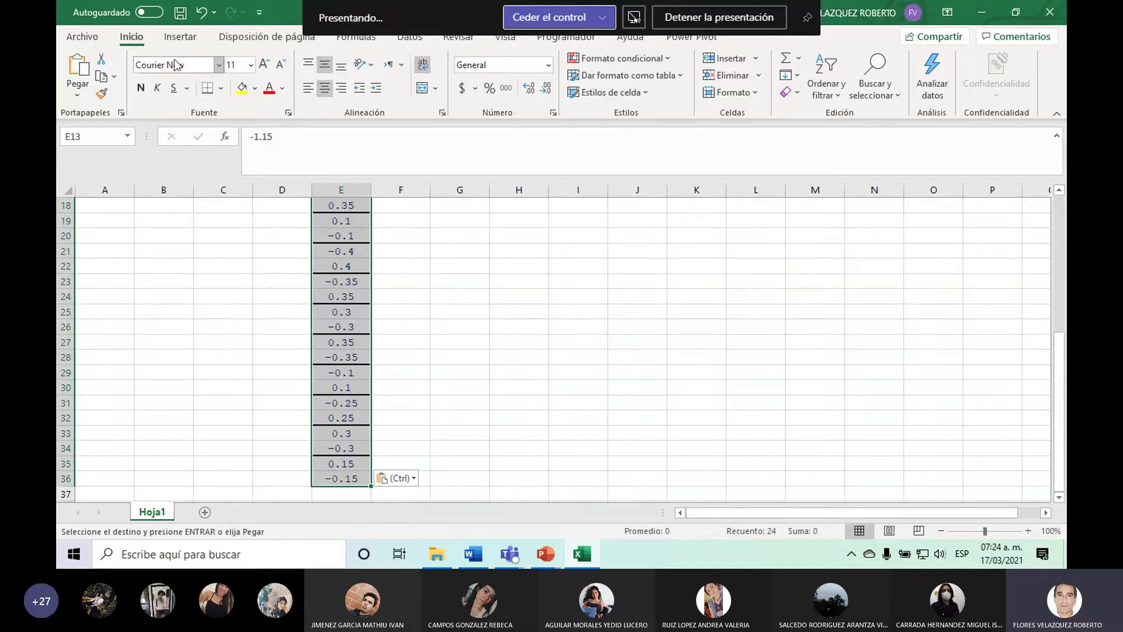
# Remove borders from E13:E36 and copy the residuals into column J starting at J13.
pyautogui.click(221, 88)
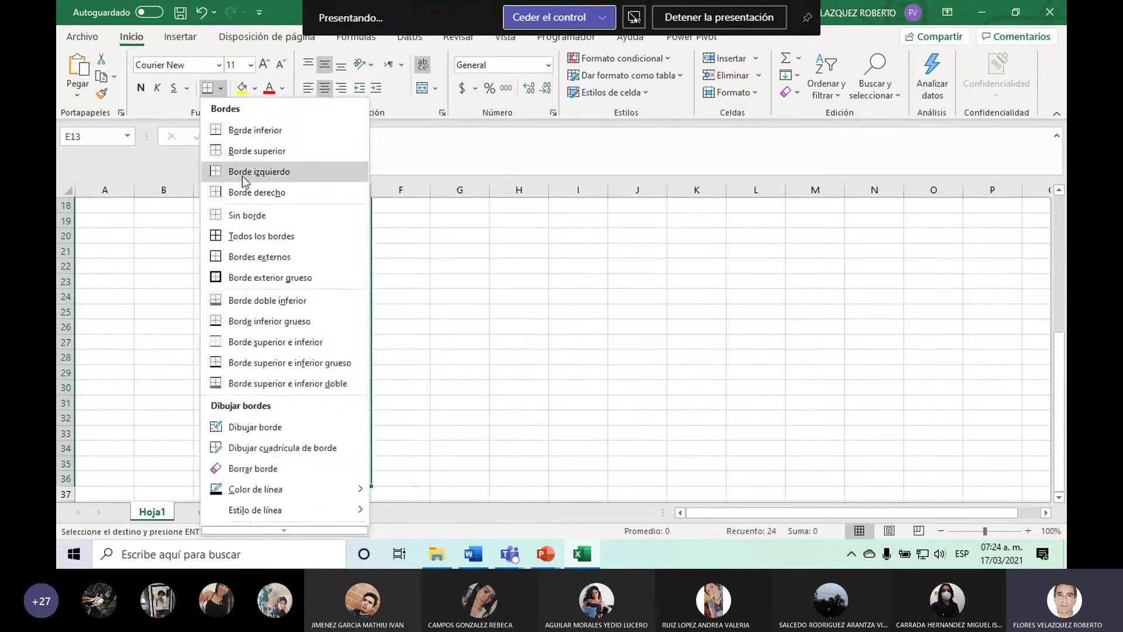
pyautogui.click(246, 216)
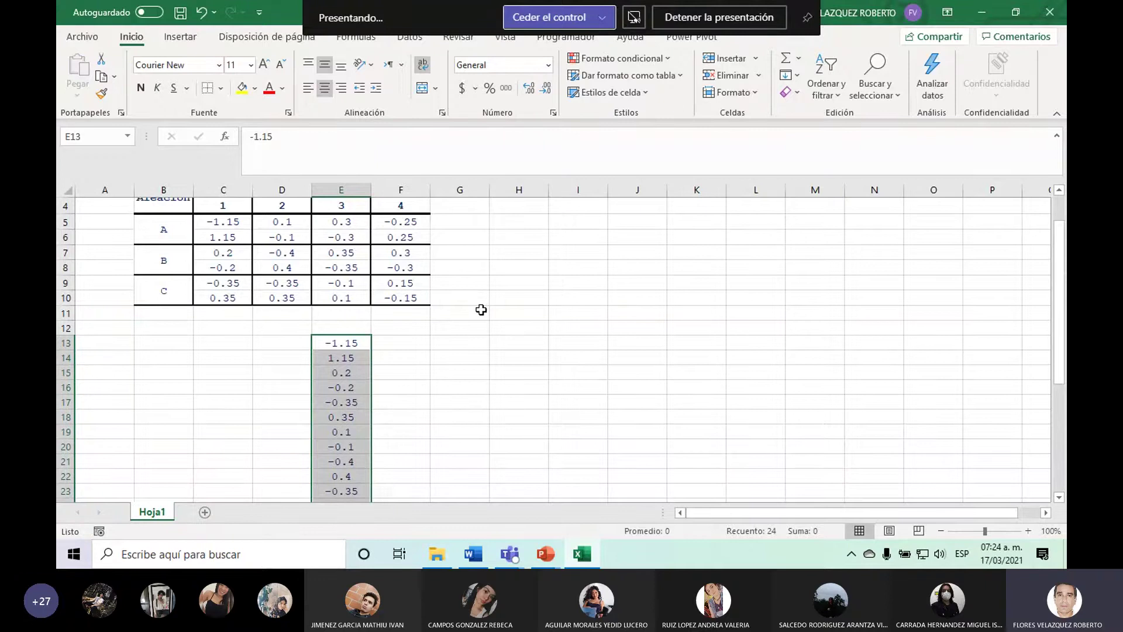
pyautogui.hotkey('ctrl', 'c')
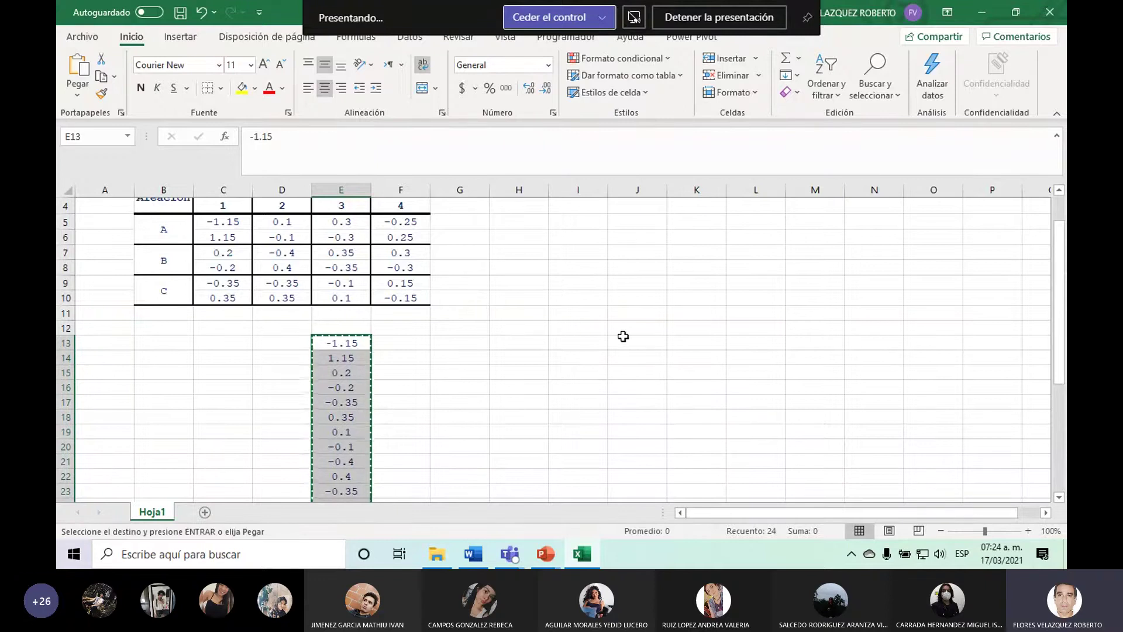
pyautogui.click(623, 338)
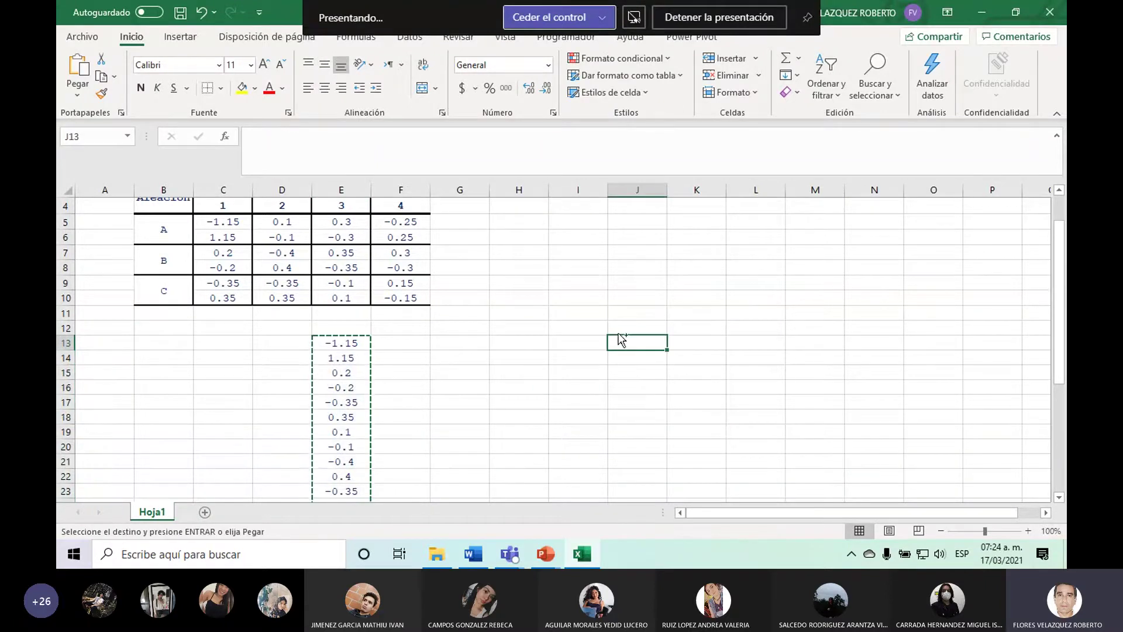
pyautogui.hotkey('ctrl', 'v')
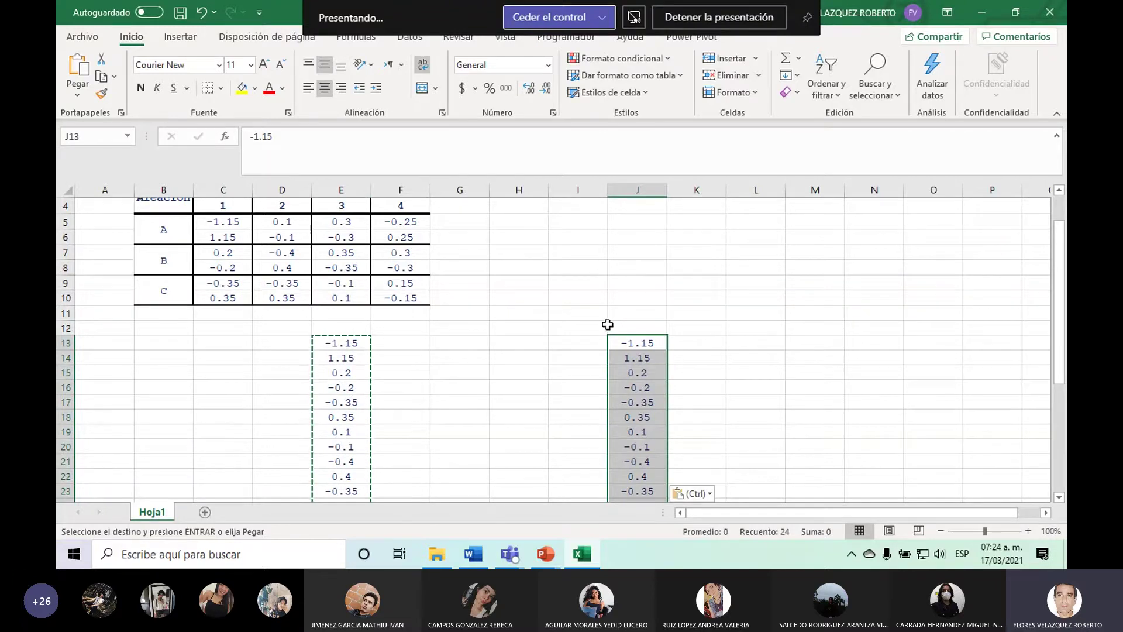
pyautogui.moveTo(1059, 355); pyautogui.dragTo(1058, 404)
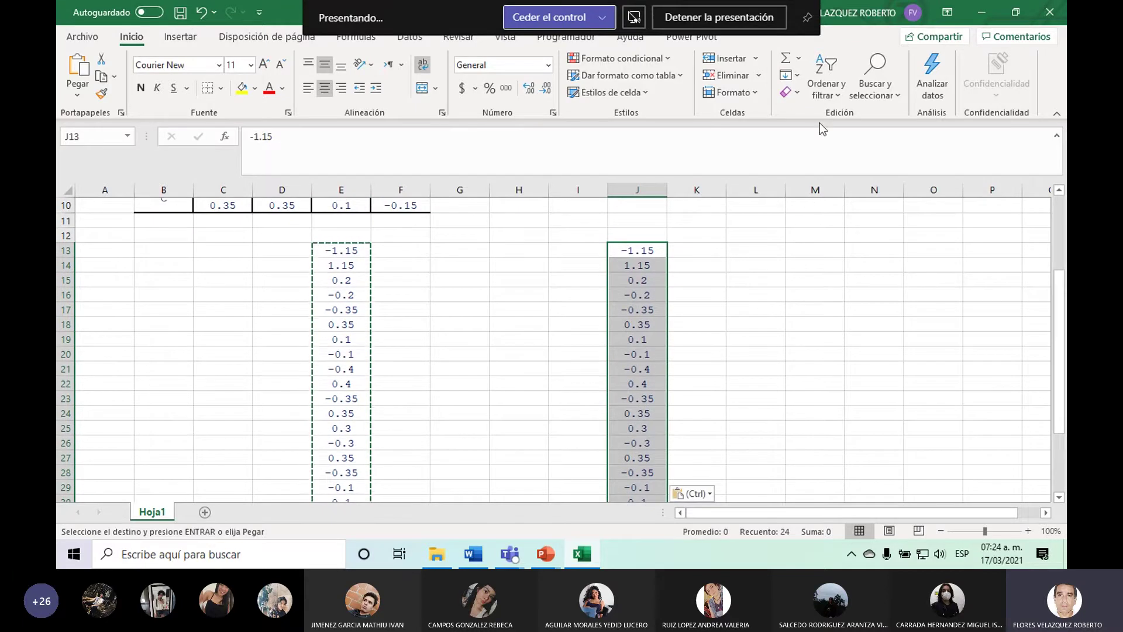
# Sort J13:J36 smallest to largest, from -1.15 up to 1.15.
pyautogui.click(821, 88)
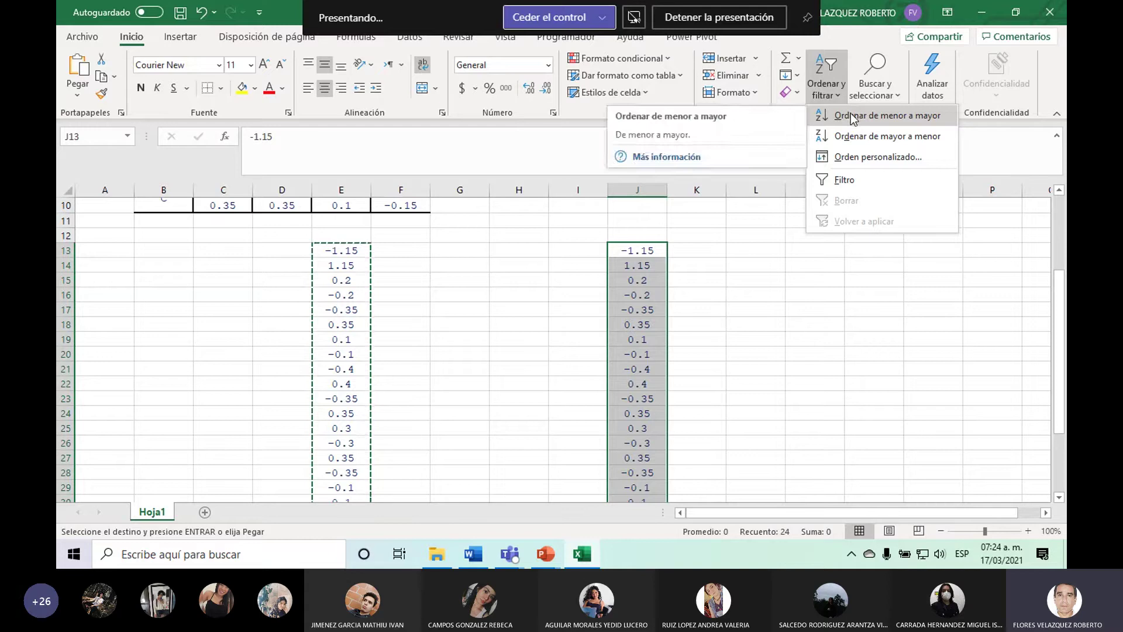
pyautogui.click(851, 117)
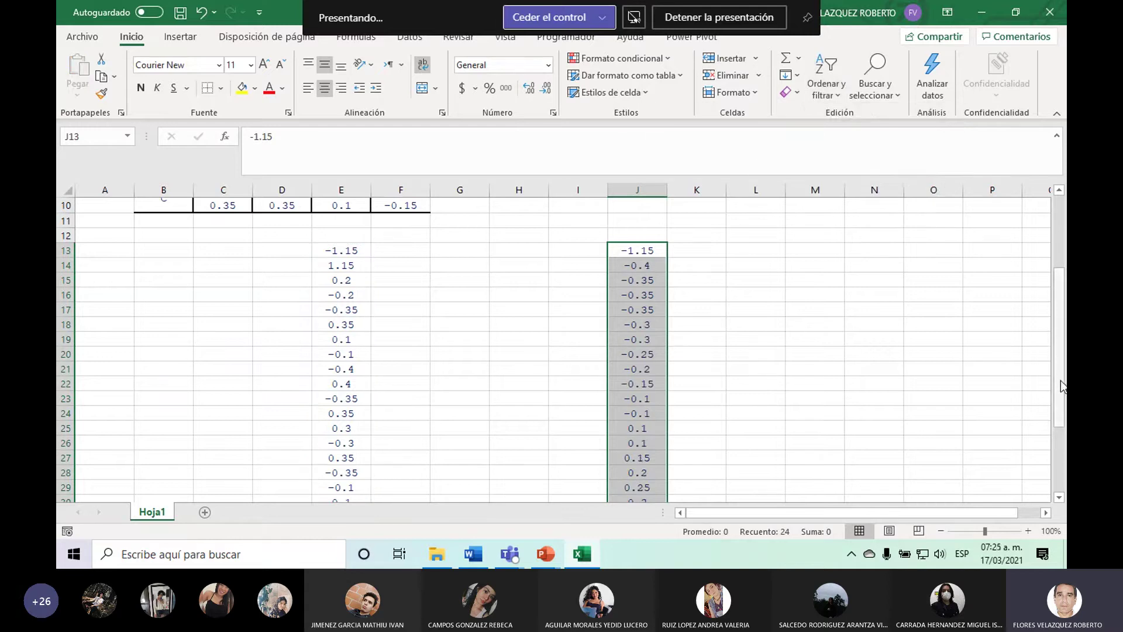
pyautogui.moveTo(1065, 395)
pyautogui.mouseDown()
pyautogui.moveTo(1065, 324)
pyautogui.moveTo(1065, 468)
pyautogui.mouseUp()
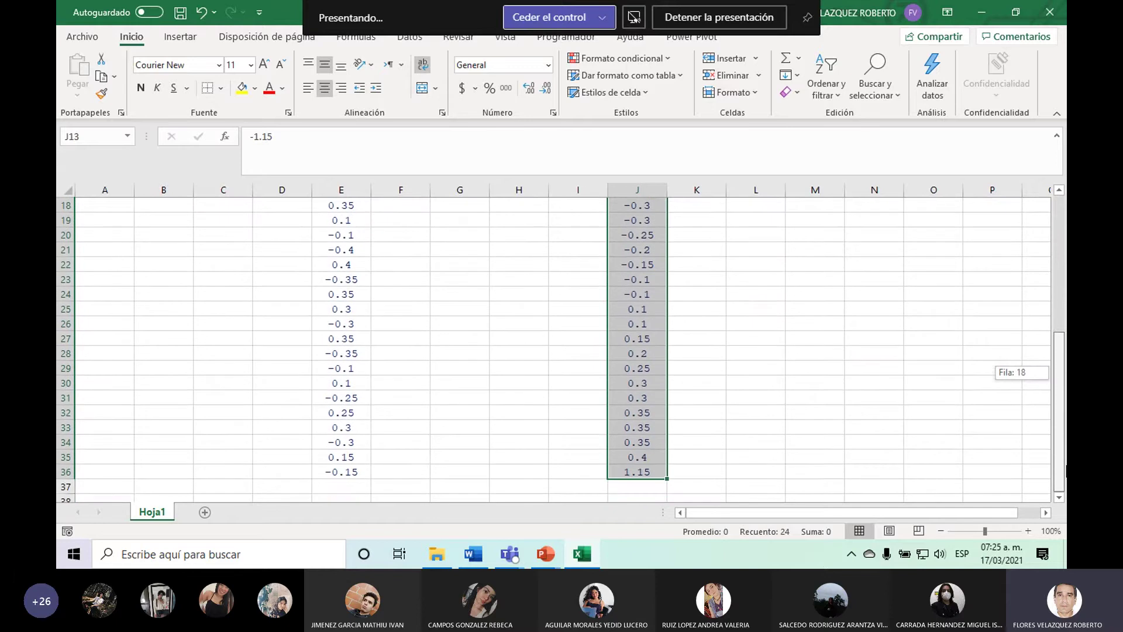
pyautogui.moveTo(1065, 421); pyautogui.dragTo(1066, 323)
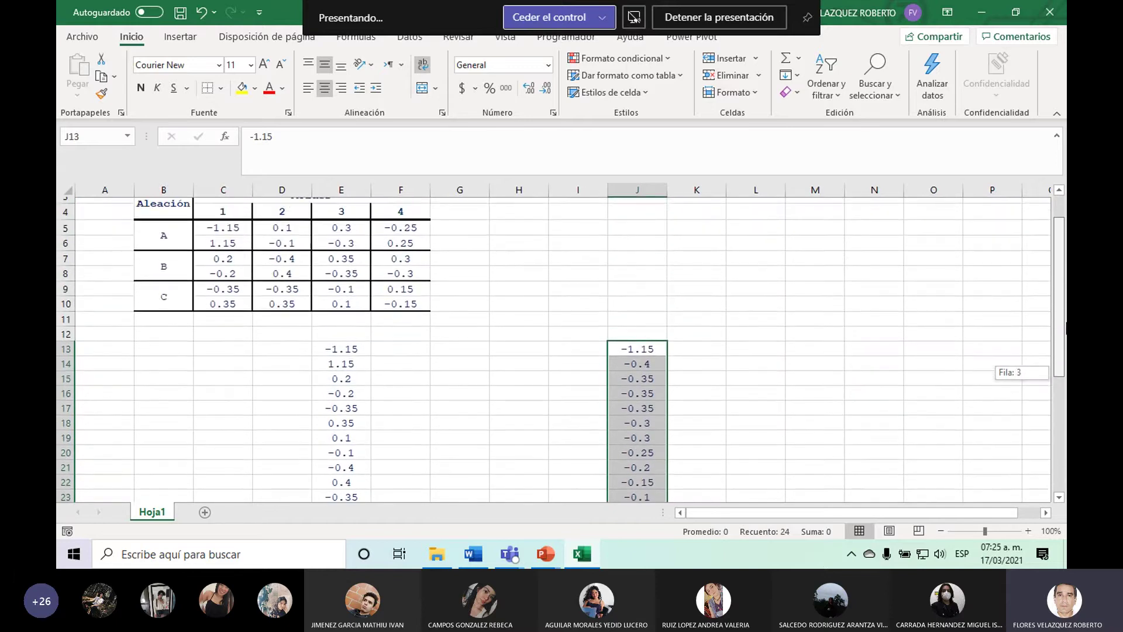
# Enter the header eijk in J12 with ijk formatted as subscript.
pyautogui.click(579, 357)
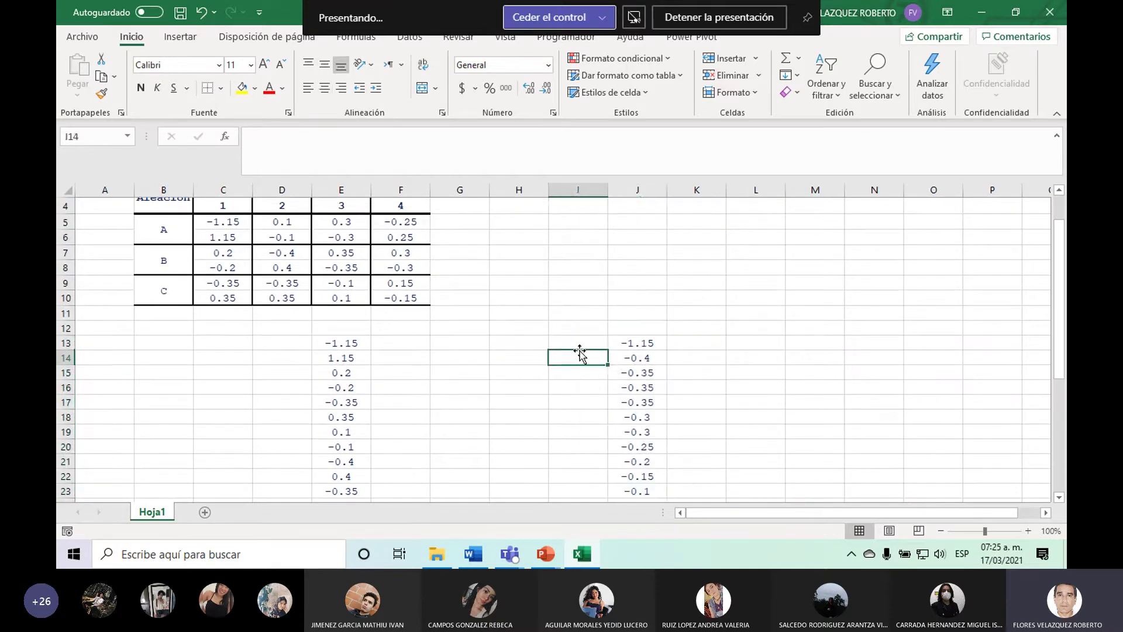
pyautogui.click(649, 330)
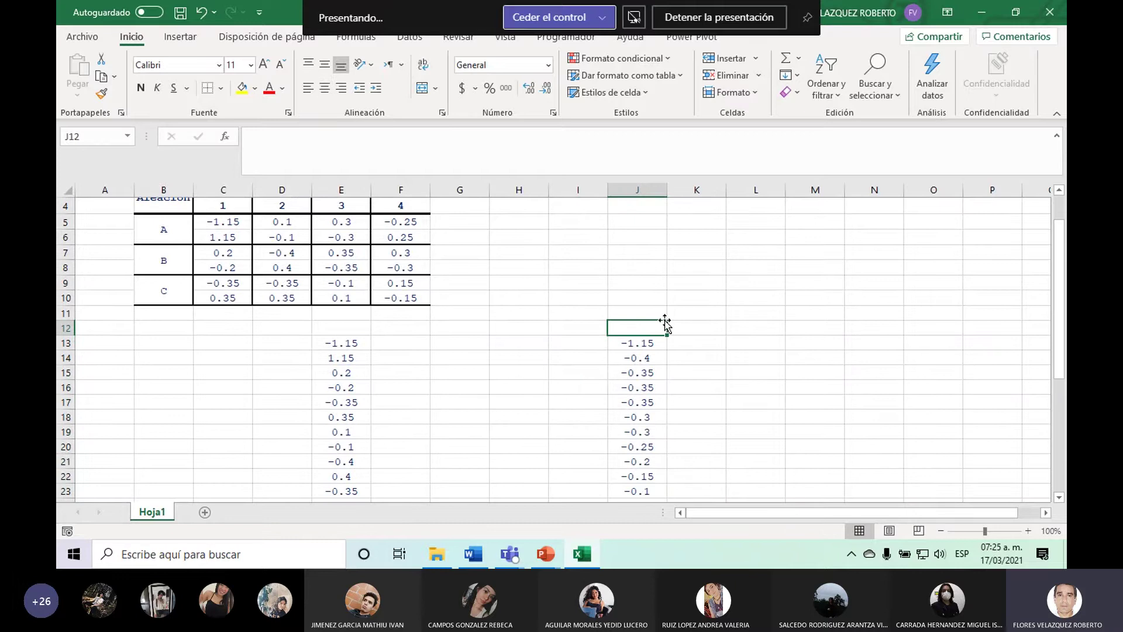
pyautogui.write('eijk')
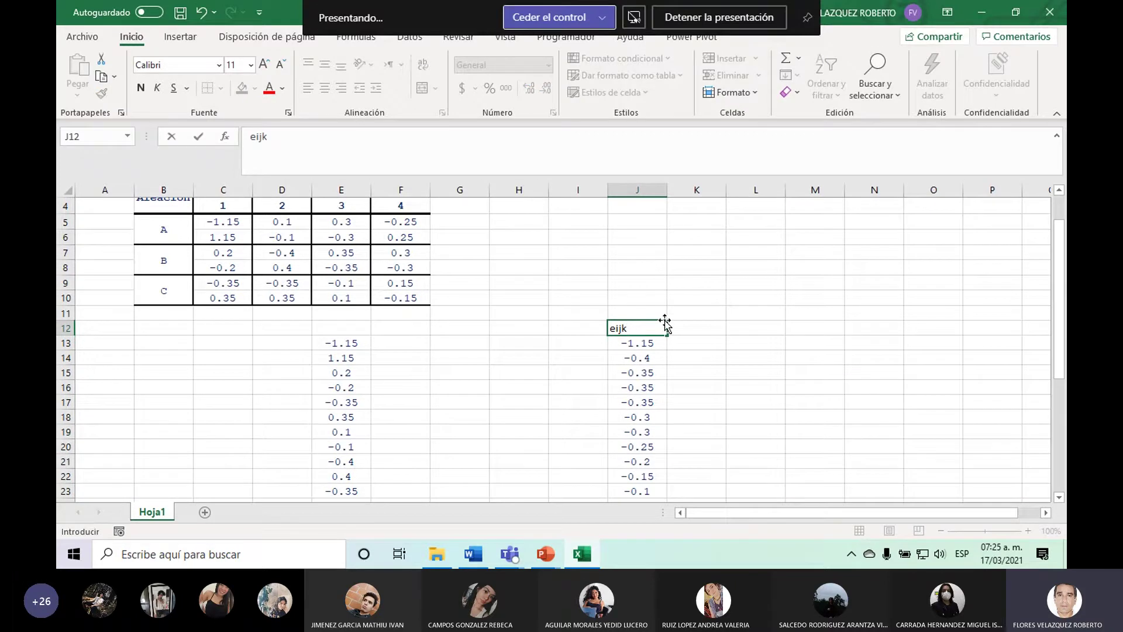
pyautogui.click(665, 324)
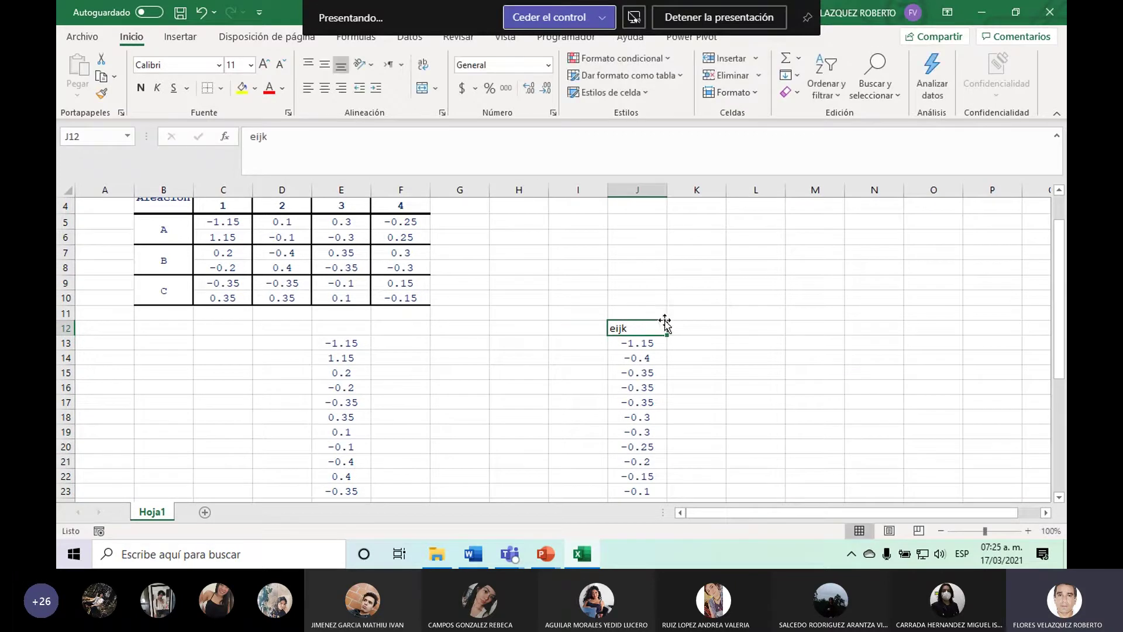
pyautogui.click(271, 135)
pyautogui.click(288, 113)
pyautogui.click(340, 316)
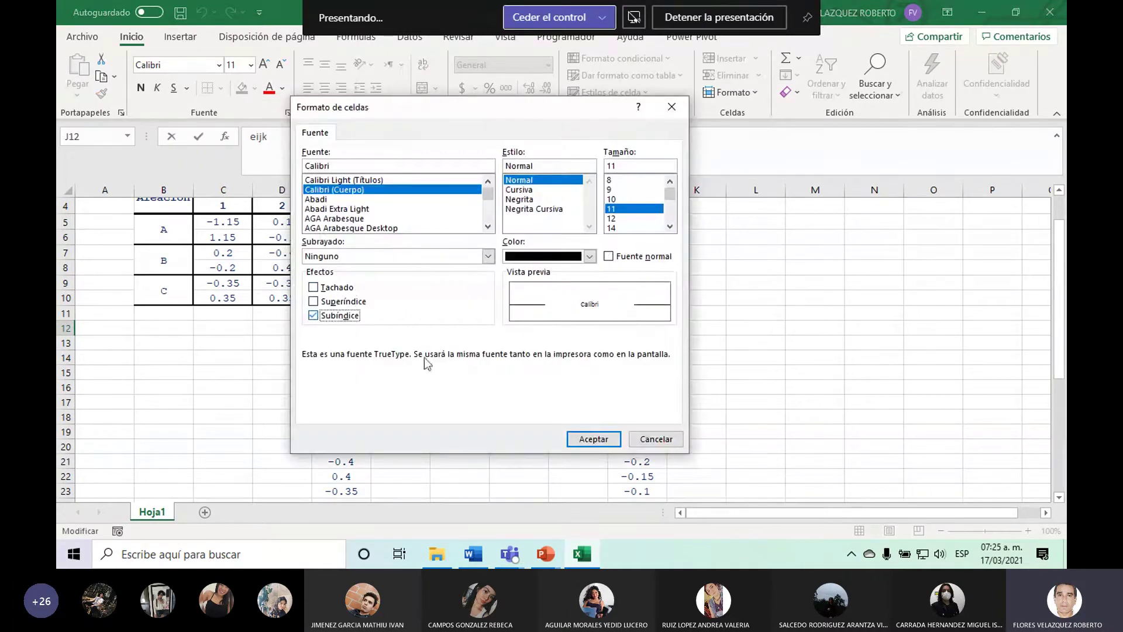
pyautogui.click(594, 439)
pyautogui.click(578, 327)
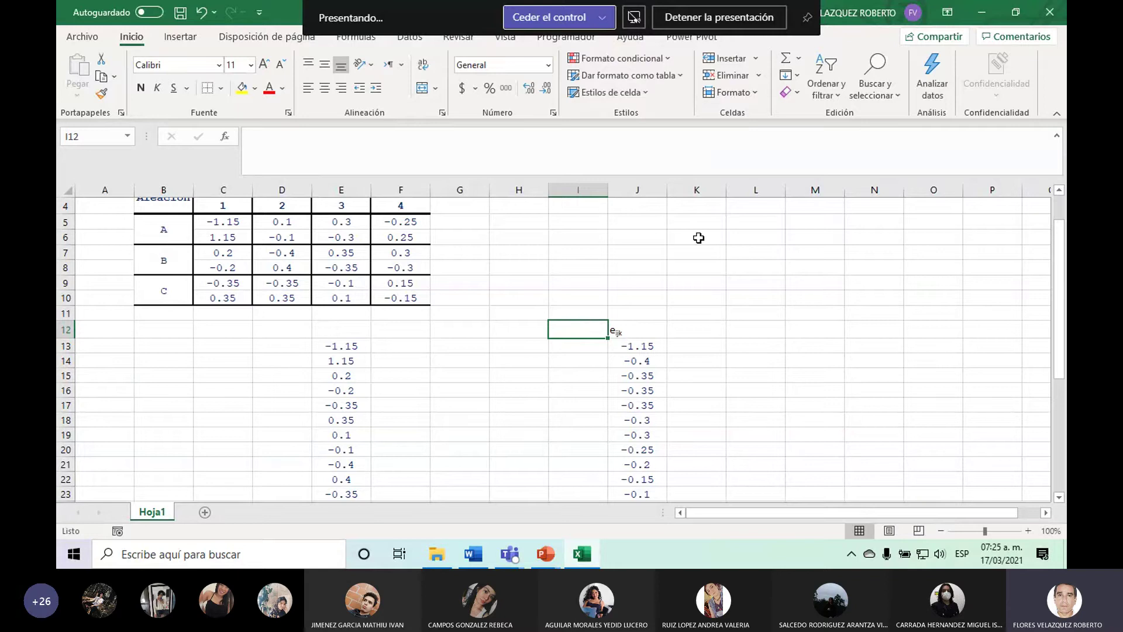
# Enter the header j and ranks 1 through 8 down column I.
pyautogui.write('j')
pyautogui.press('Return')
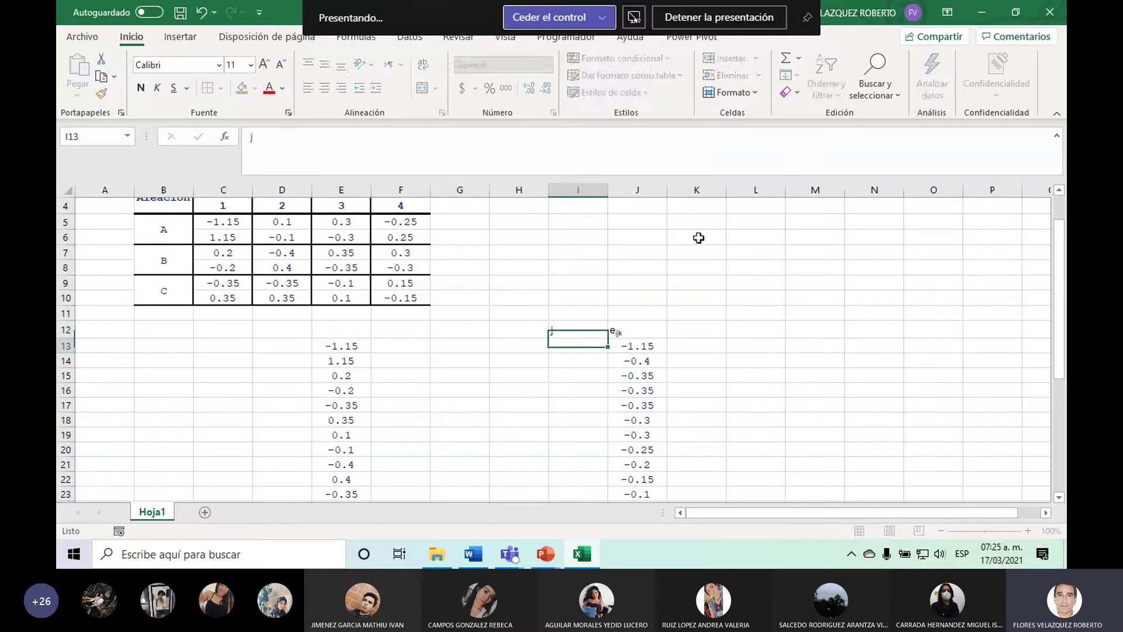
pyautogui.write('1')
pyautogui.press('Return')
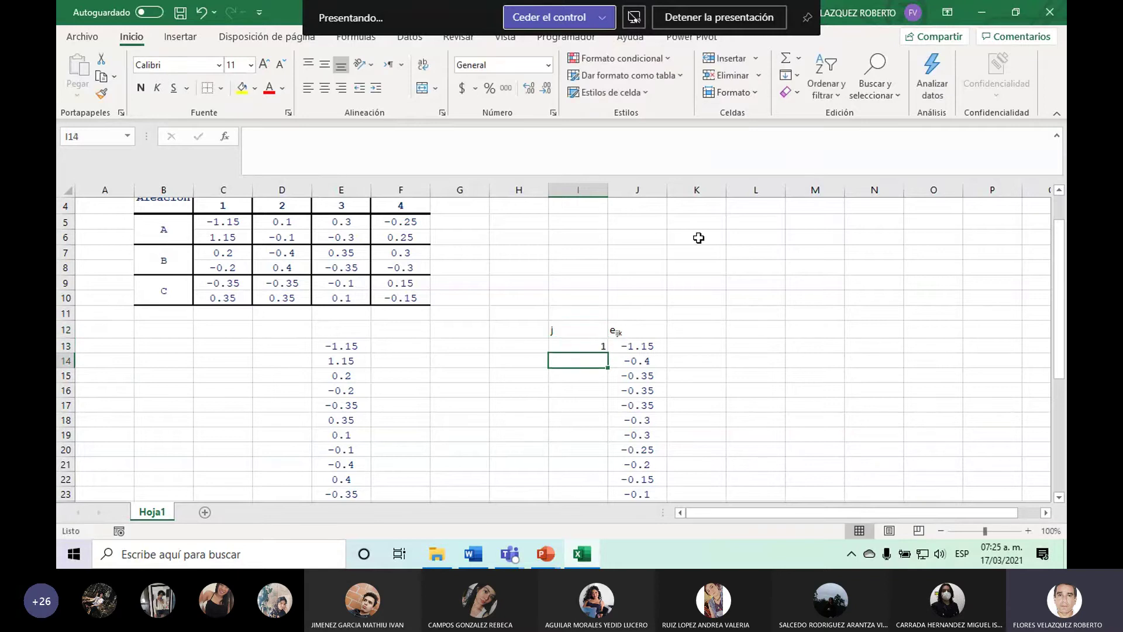
pyautogui.write('2')
pyautogui.press('Return')
pyautogui.write('3')
pyautogui.press('Return')
pyautogui.write('4')
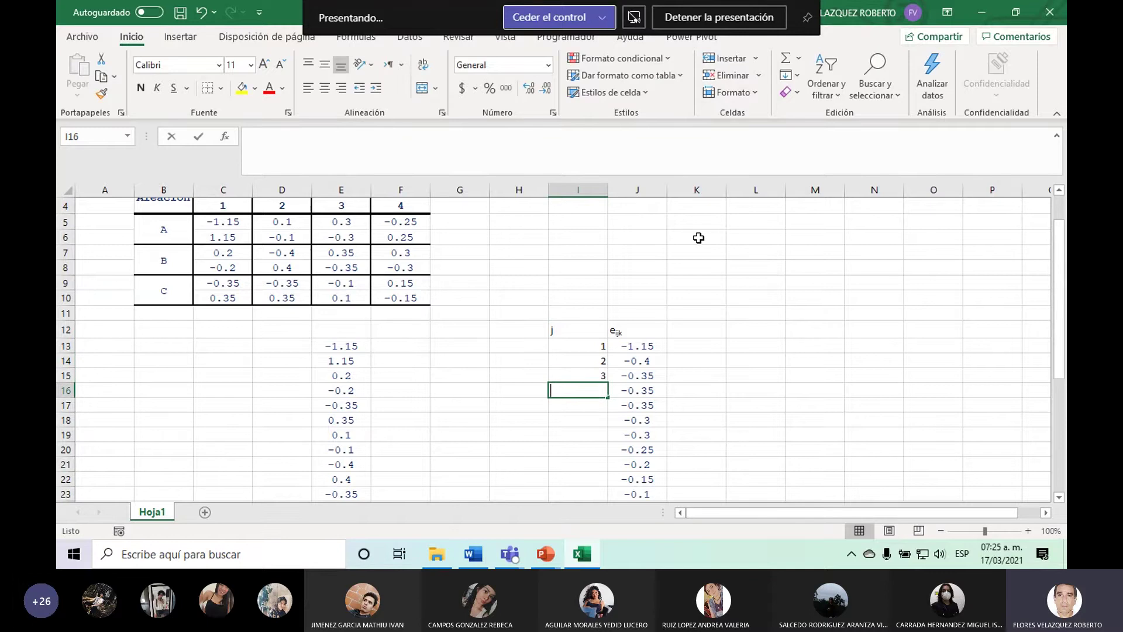
pyautogui.press('Return')
pyautogui.write('5')
pyautogui.press('Return')
pyautogui.write('6')
pyautogui.press('Return')
pyautogui.write('7')
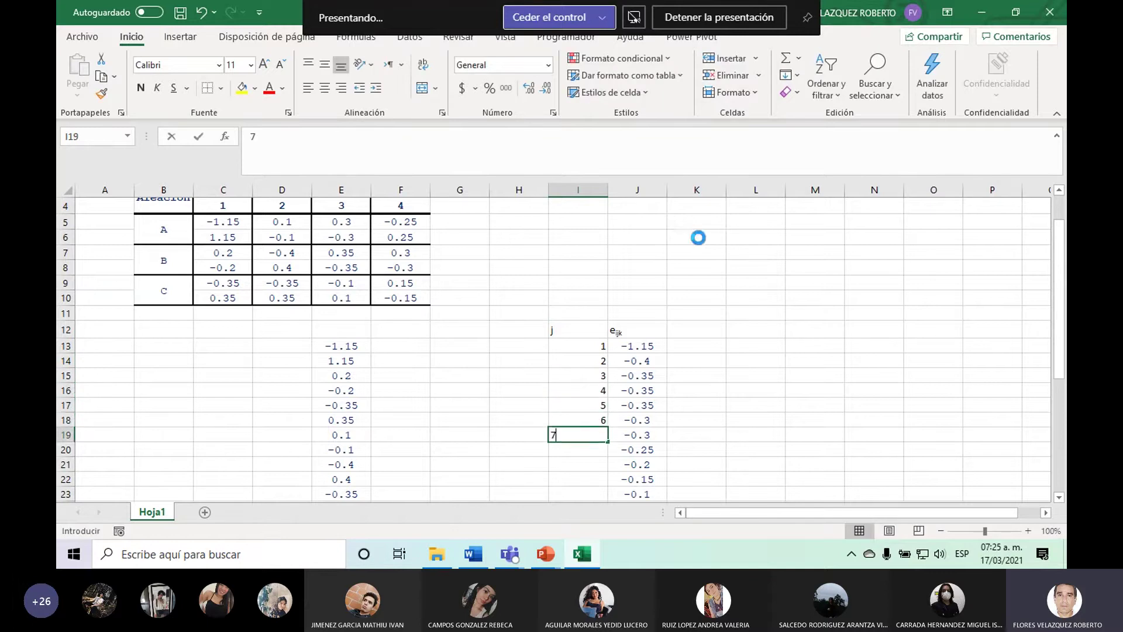
pyautogui.press('Return')
pyautogui.write('8')
pyautogui.press('Return')
# Continue the ranks down column I to 24, then step up through the residuals in column J.
pyautogui.press('Return')
pyautogui.write('10')
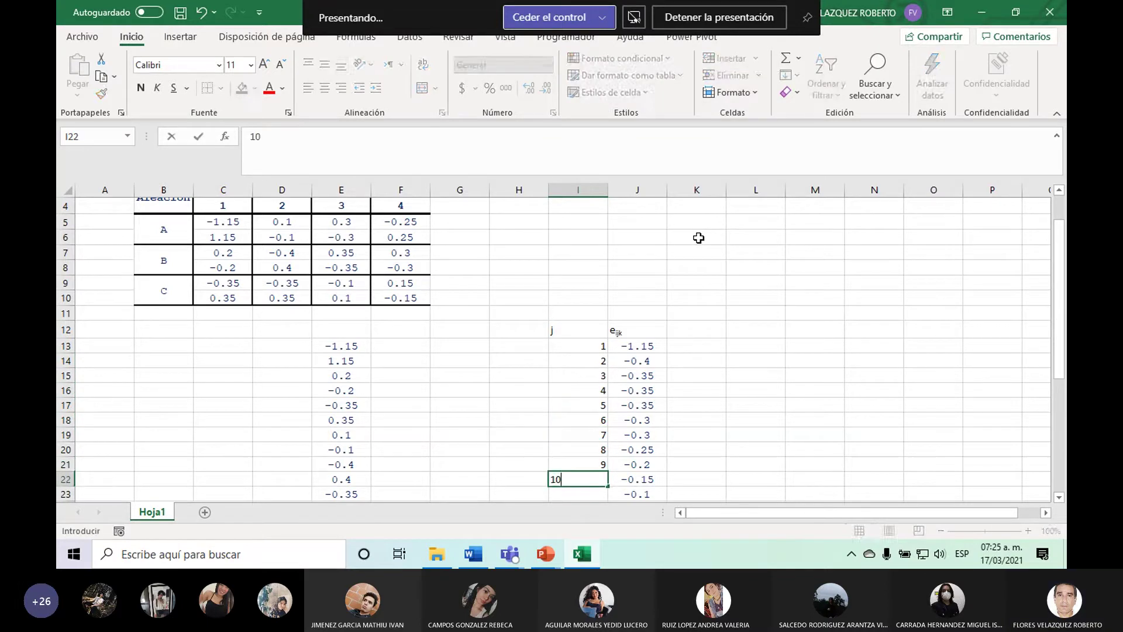
pyautogui.press('Return')
pyautogui.write('11')
pyautogui.press('Return')
pyautogui.write('12')
pyautogui.press('Return')
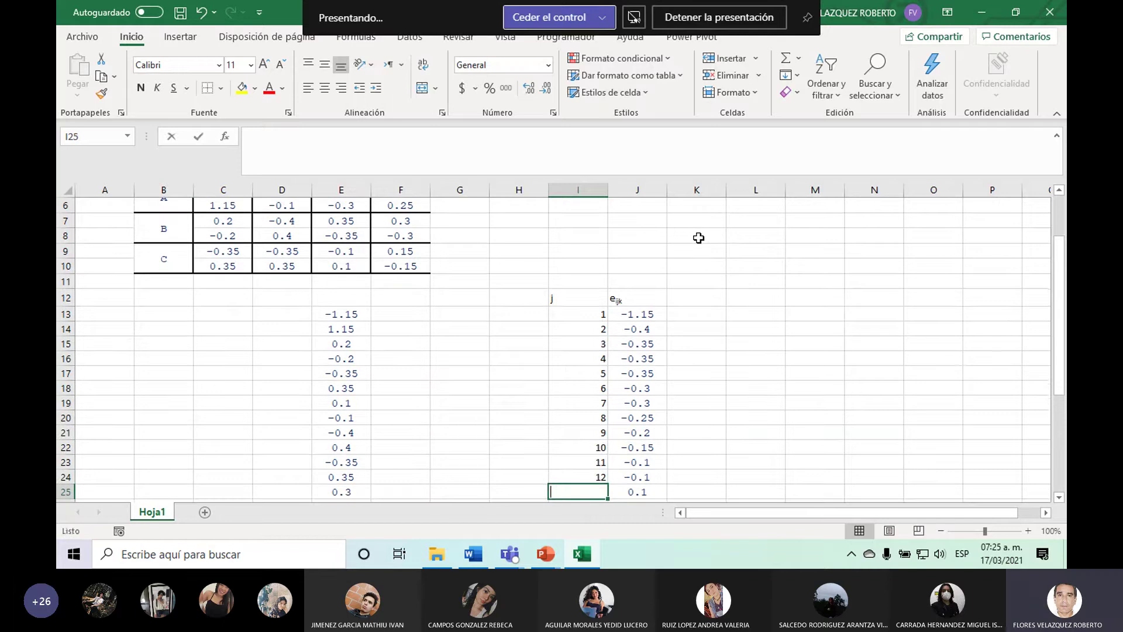
pyautogui.write('13')
pyautogui.press('Return')
pyautogui.write('14')
pyautogui.press('Return')
pyautogui.write('15')
pyautogui.press('Return')
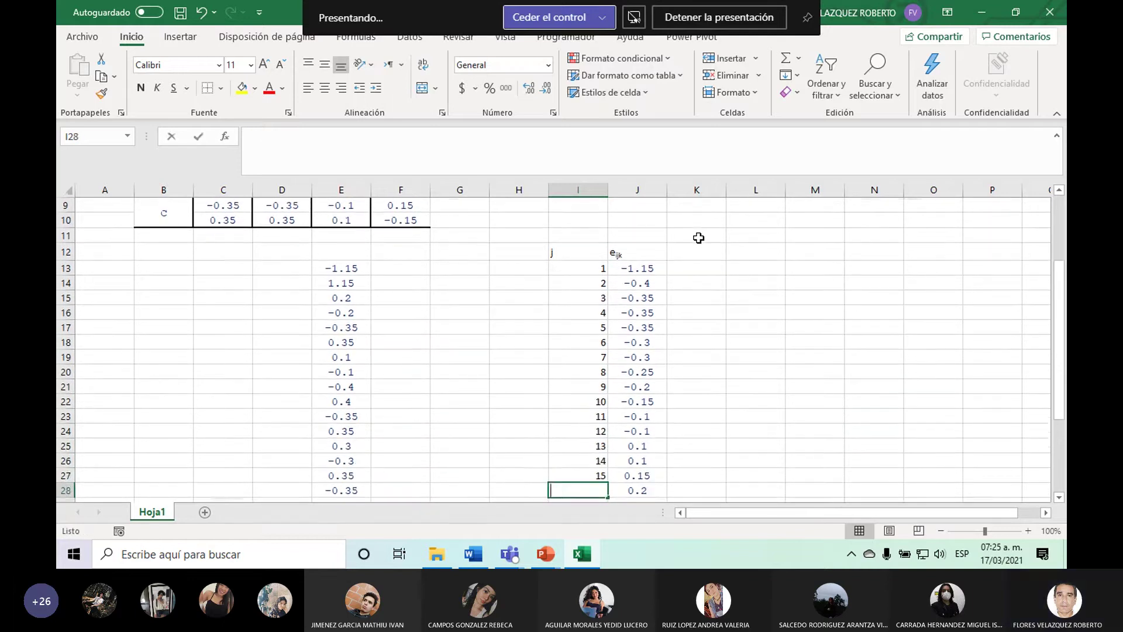
pyautogui.write('16')
pyautogui.press('Return')
pyautogui.write('17')
pyautogui.press('Return')
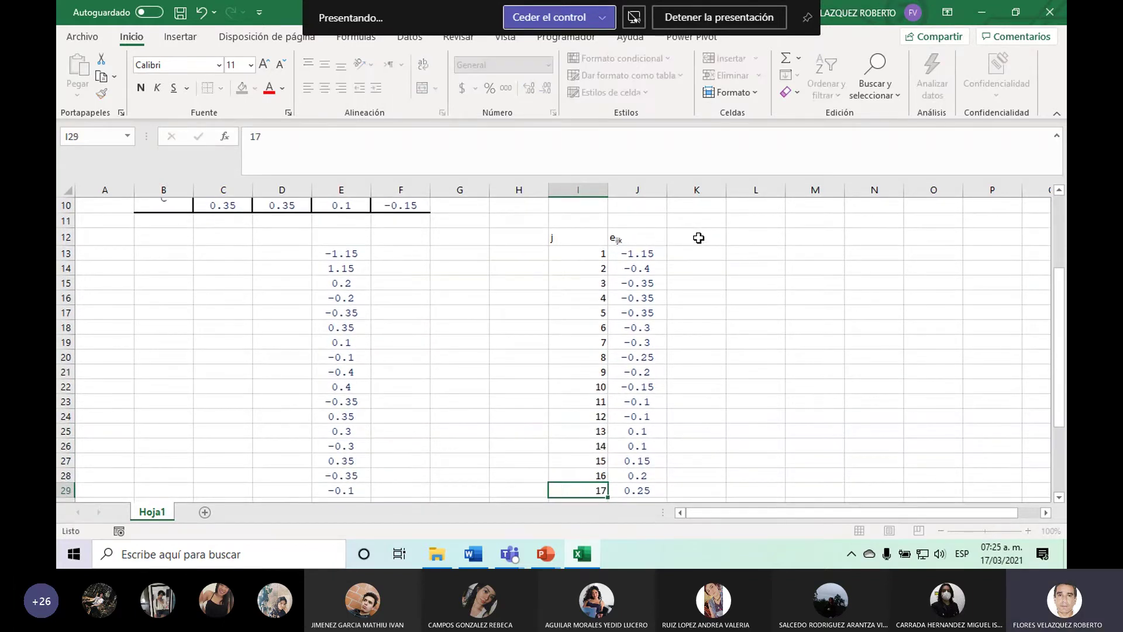
pyautogui.write('18')
pyautogui.press('Return')
pyautogui.write('19')
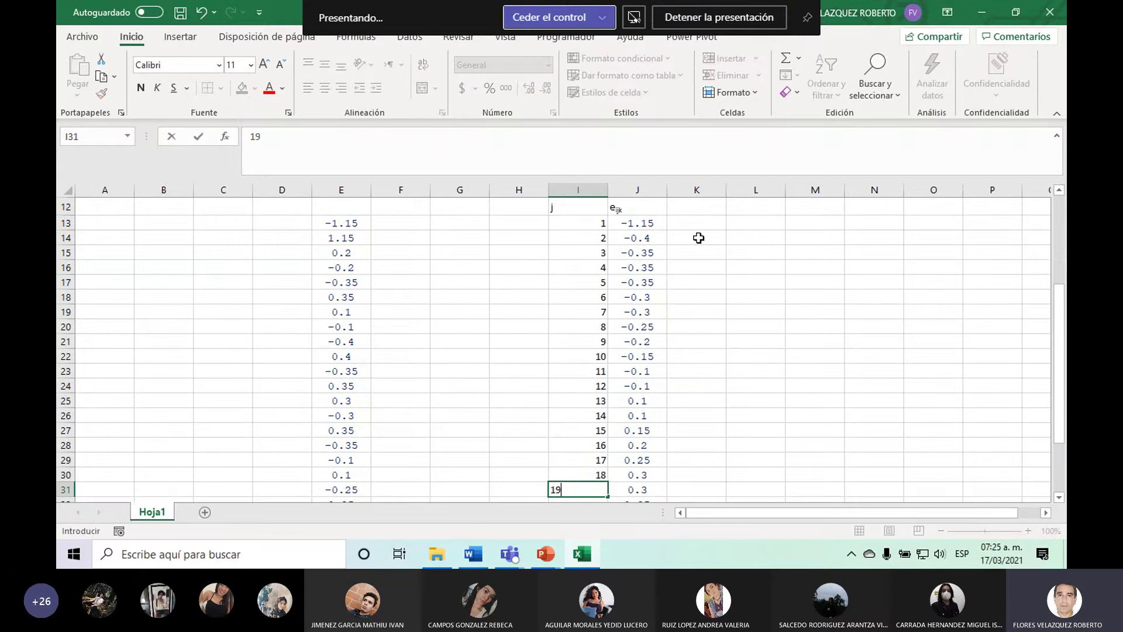
pyautogui.press('Return')
pyautogui.write('20')
pyautogui.press('Return')
pyautogui.write('21')
pyautogui.press('Return')
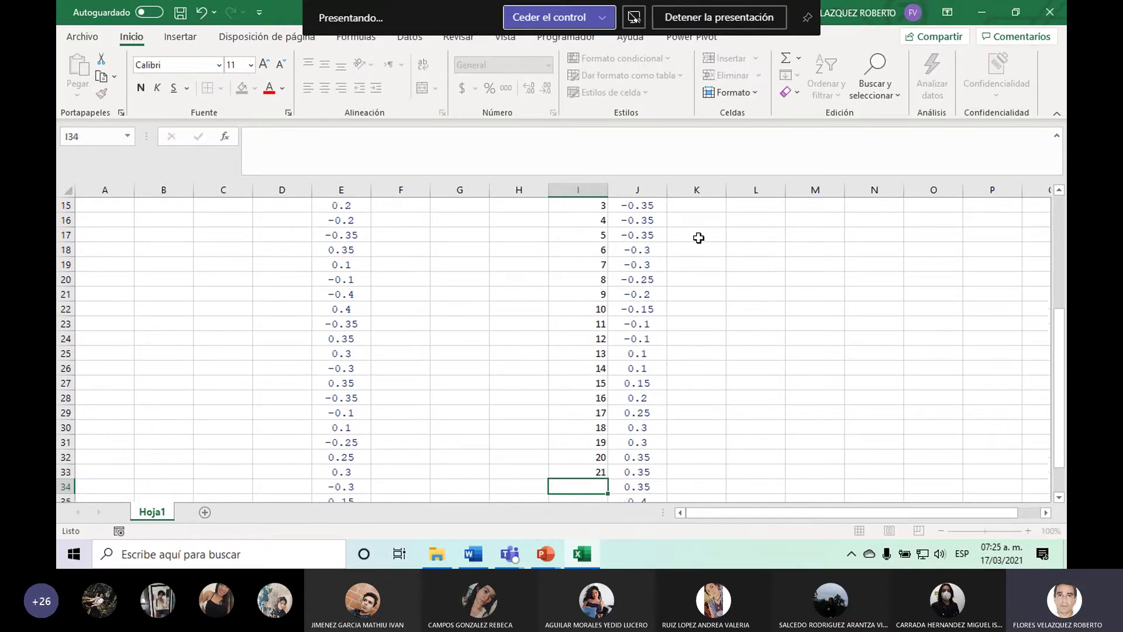
pyautogui.write('22')
pyautogui.press('Return')
pyautogui.write('23')
pyautogui.press('Return')
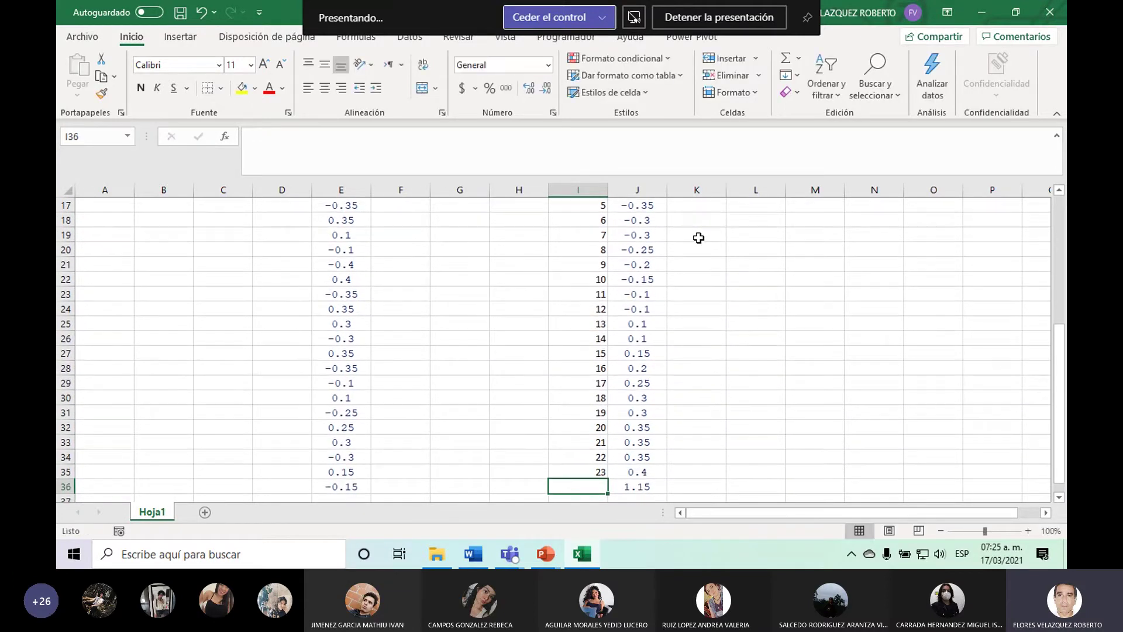
pyautogui.write('24')
pyautogui.press('Right')
pyautogui.press('Up')
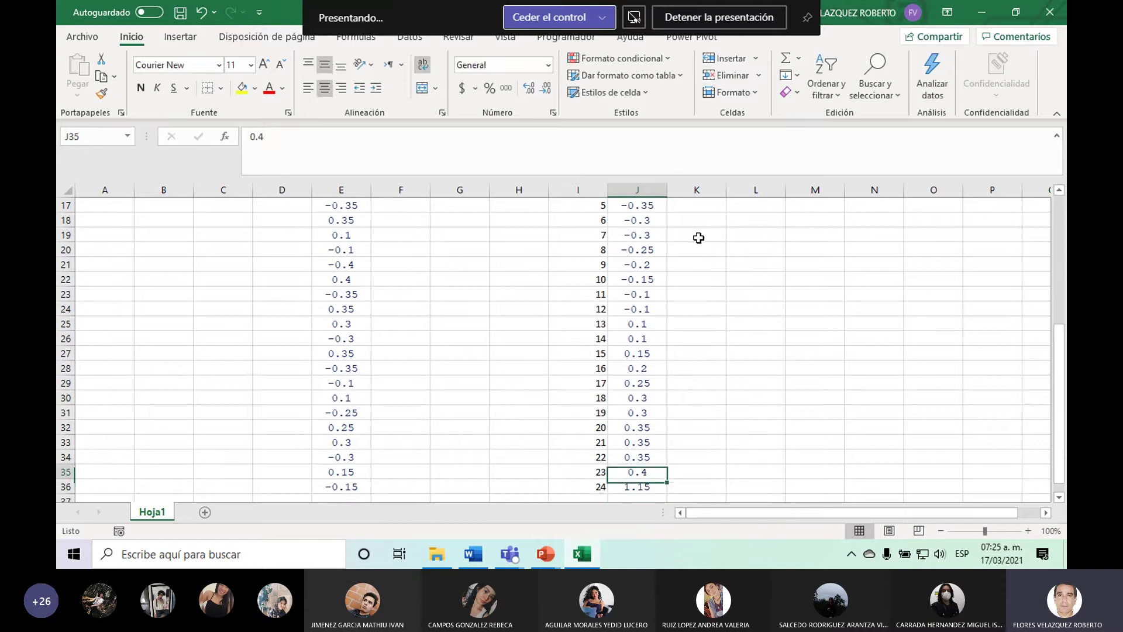
pyautogui.press('Up')
pyautogui.press('Up')
pyautogui.press('Up')
pyautogui.press('Up')
pyautogui.press('Up')
pyautogui.press('Up')
pyautogui.press('Up')
pyautogui.press('Up')
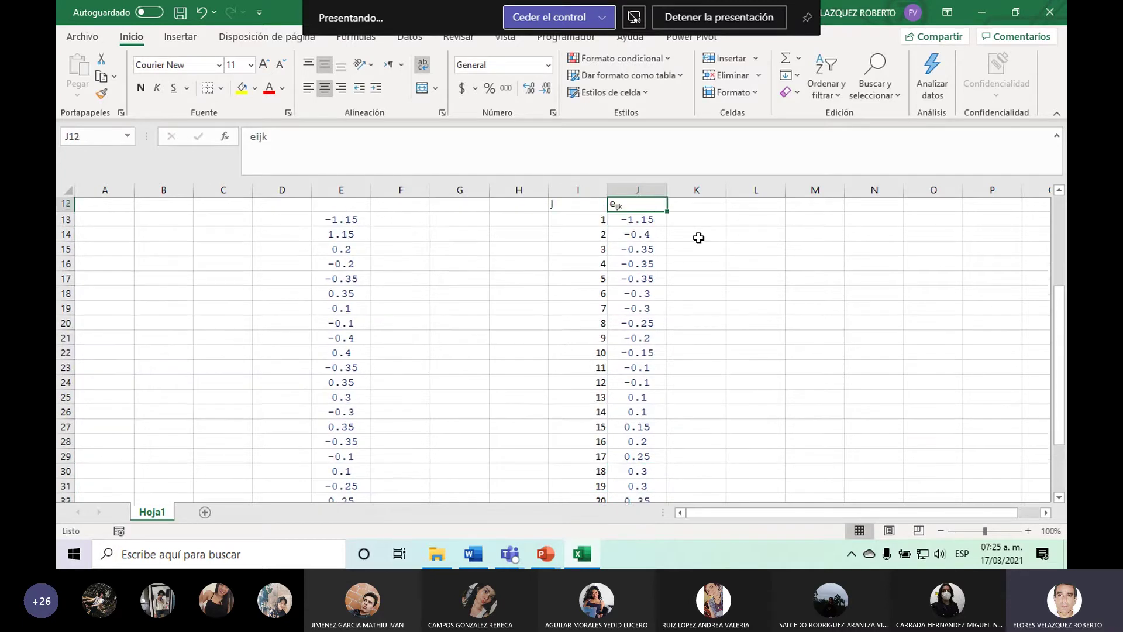
pyautogui.press('Up')
pyautogui.press('Up')
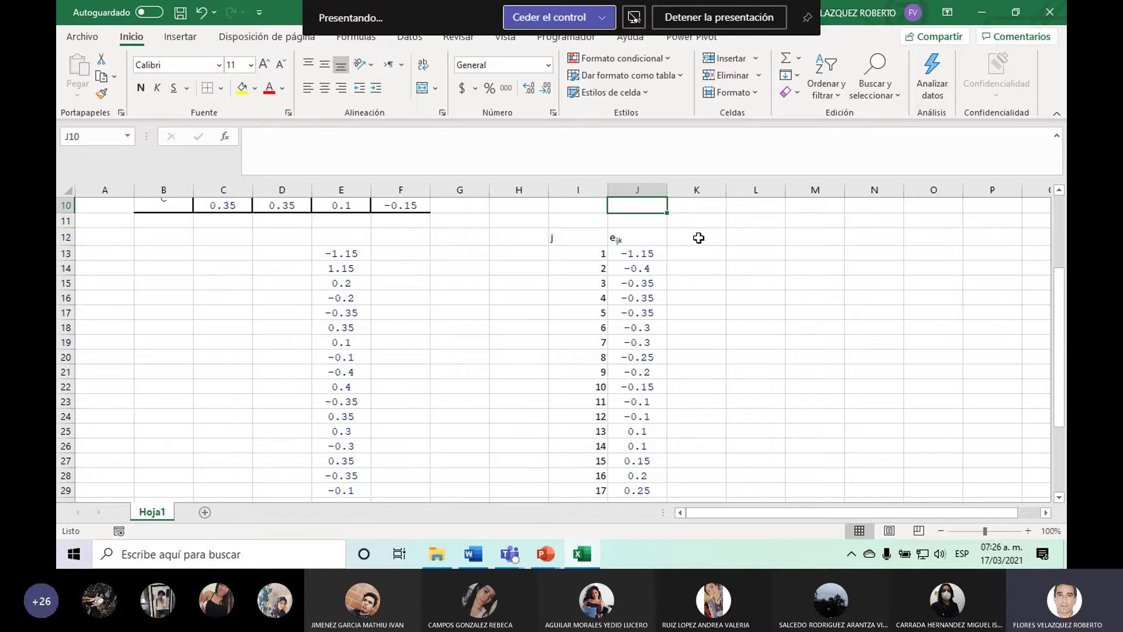
# Delete the rank 3 row of the tied −0.35 residuals, shifting cells up.
pyautogui.moveTo(644, 282); pyautogui.dragTo(640, 313)
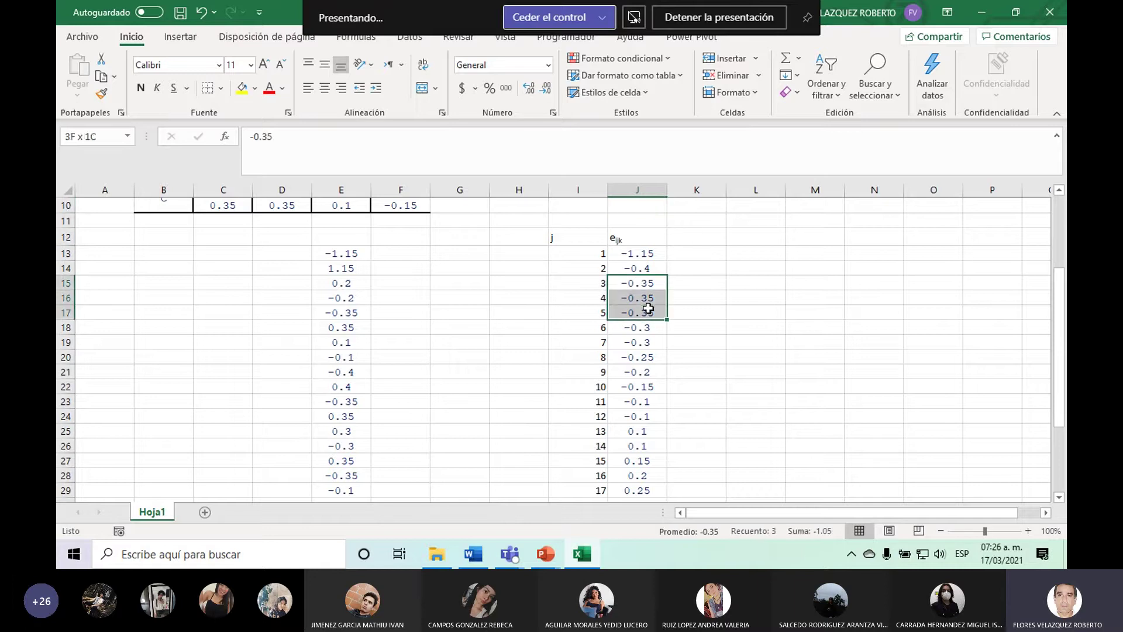
pyautogui.hotkey('ctrl', 'v')
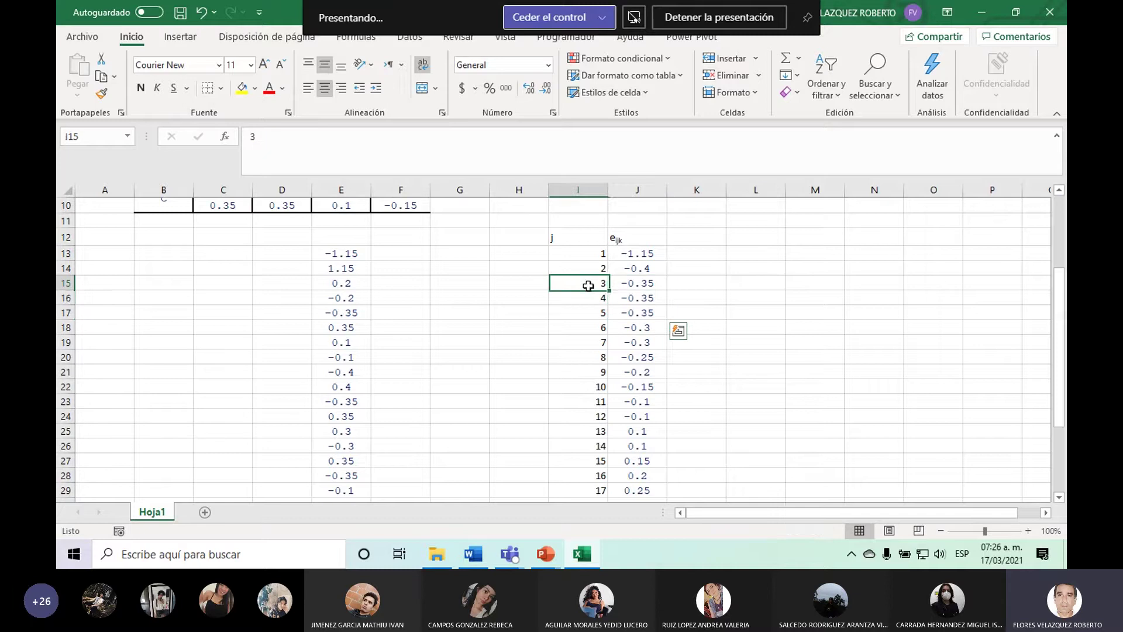
pyautogui.moveTo(584, 285); pyautogui.dragTo(619, 311)
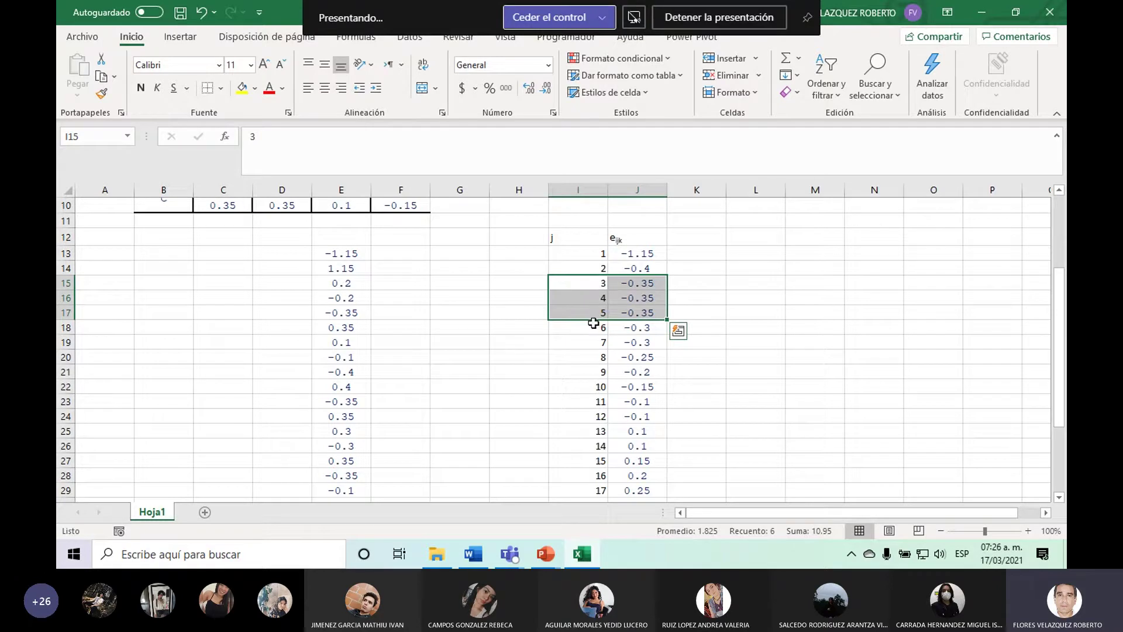
pyautogui.click(595, 284)
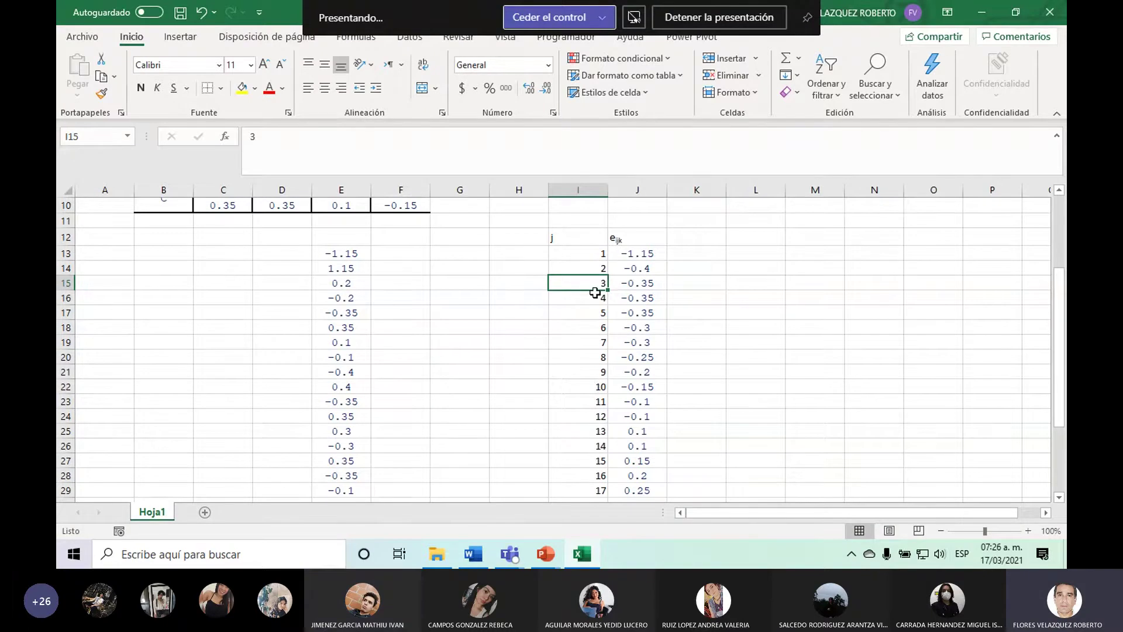
pyautogui.moveTo(595, 285); pyautogui.dragTo(621, 286)
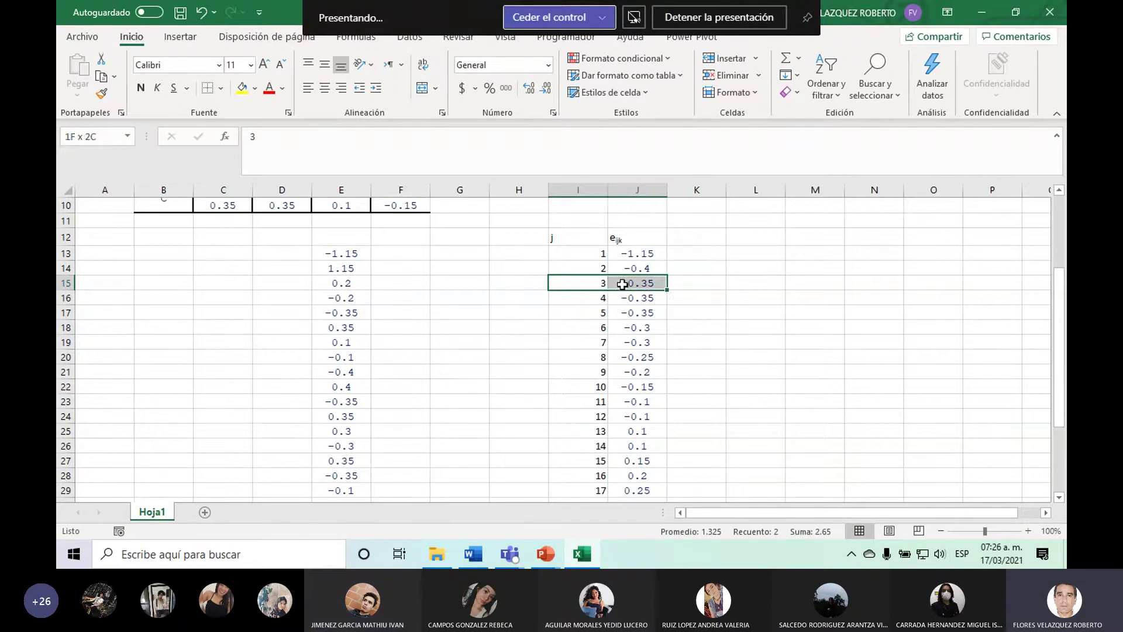
pyautogui.rightClick(622, 287)
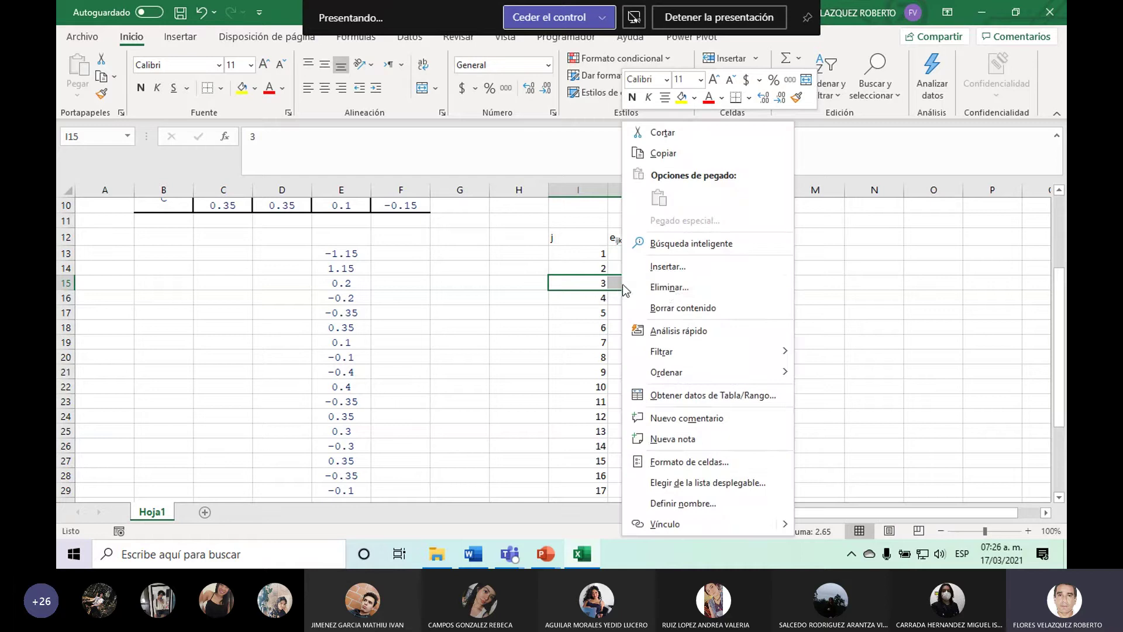
pyautogui.click(666, 286)
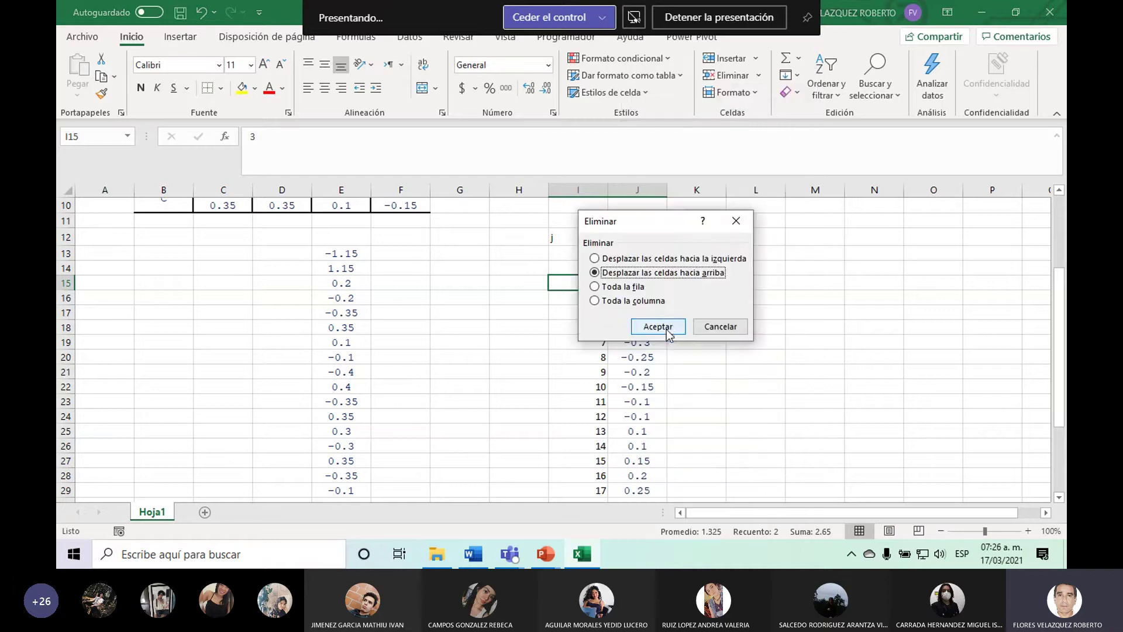
pyautogui.click(659, 326)
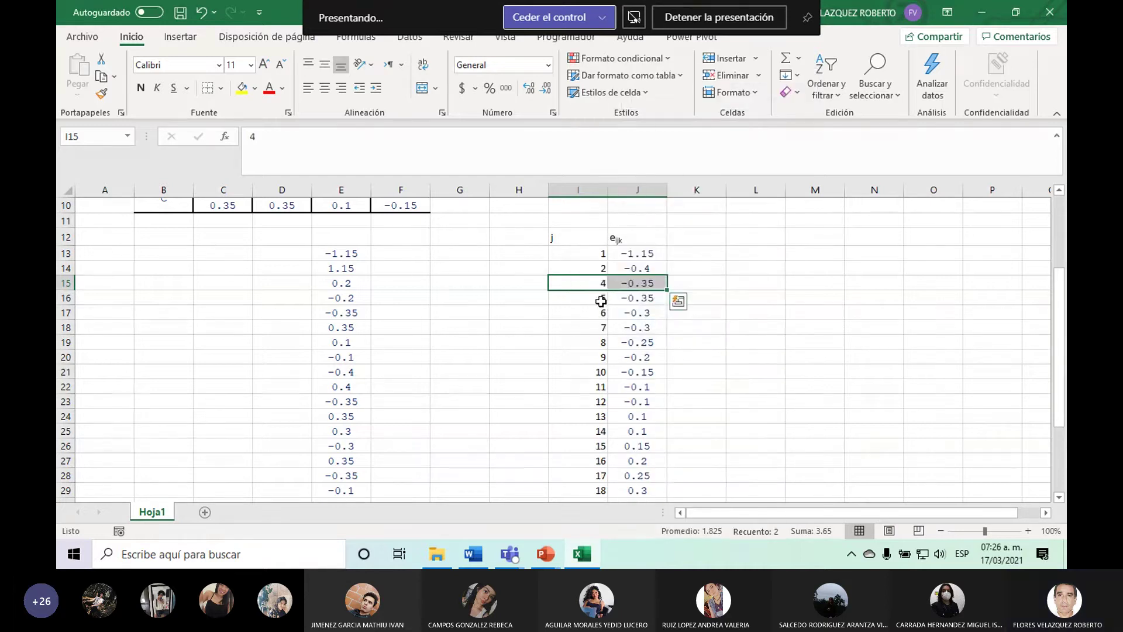
# Delete the rank 5 duplicate pair, leaving one −0.35 row ranked 4.
pyautogui.moveTo(576, 297); pyautogui.dragTo(629, 296)
pyautogui.rightClick(629, 296)
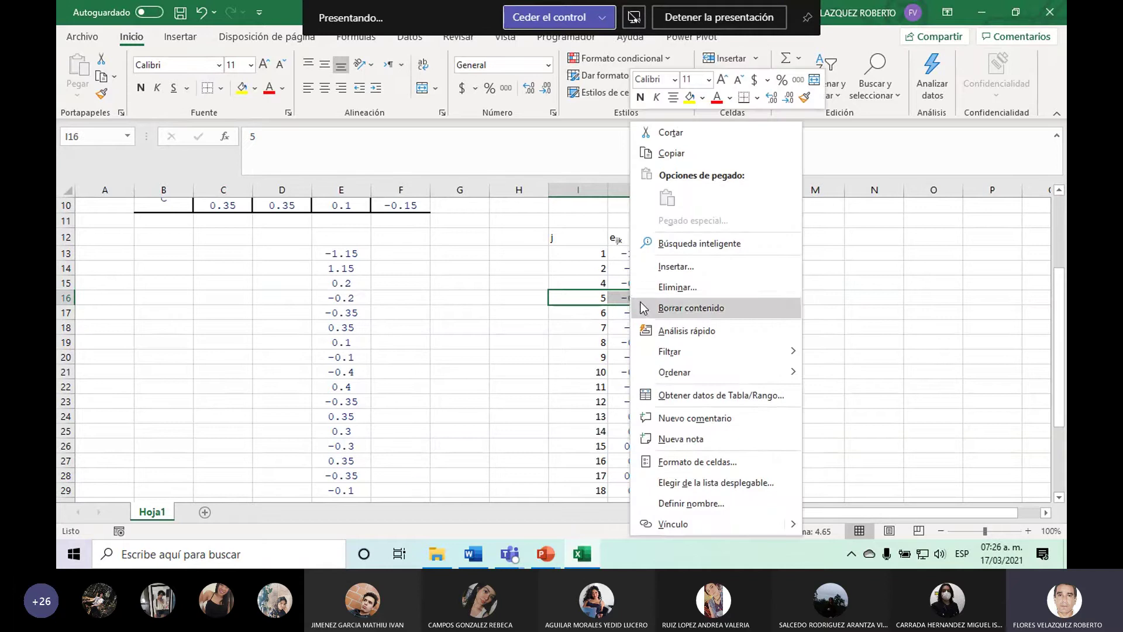
pyautogui.click(657, 289)
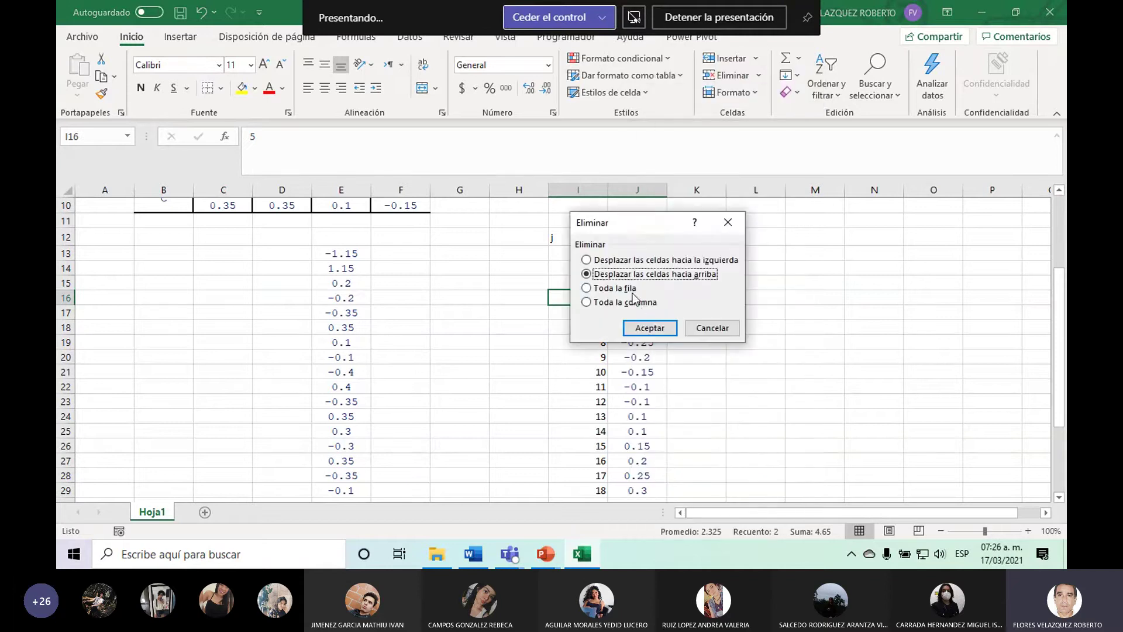
pyautogui.click(650, 328)
pyautogui.click(774, 342)
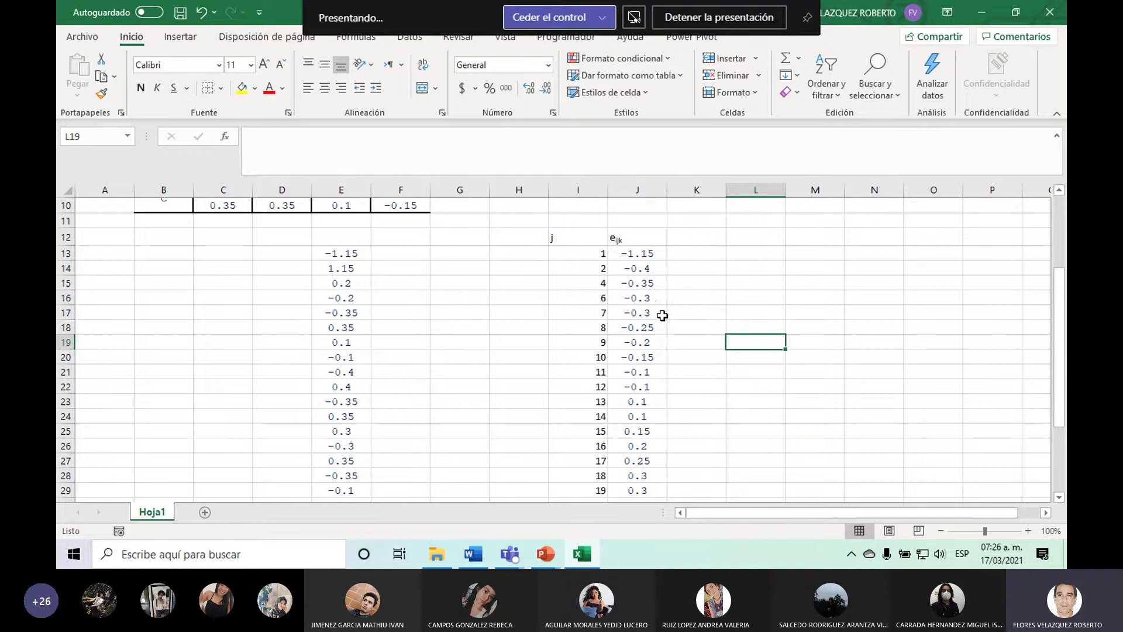
# Set the tied −0.3 residuals' rank to 6.5 and delete the rank 7 duplicate row.
pyautogui.moveTo(597, 300); pyautogui.dragTo(635, 314)
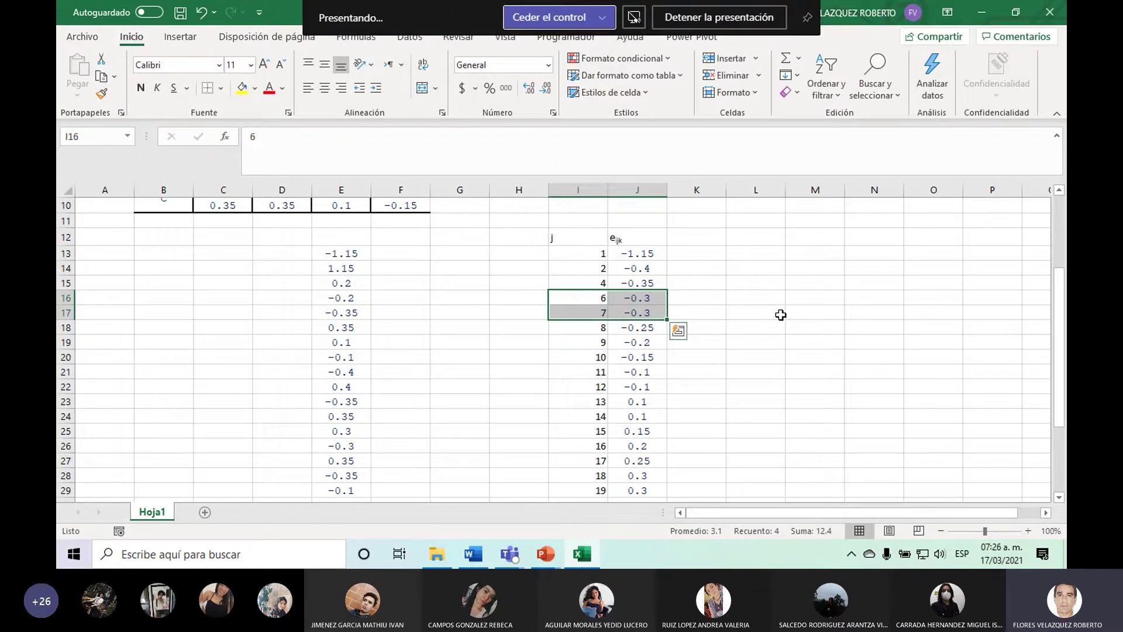
pyautogui.click(593, 299)
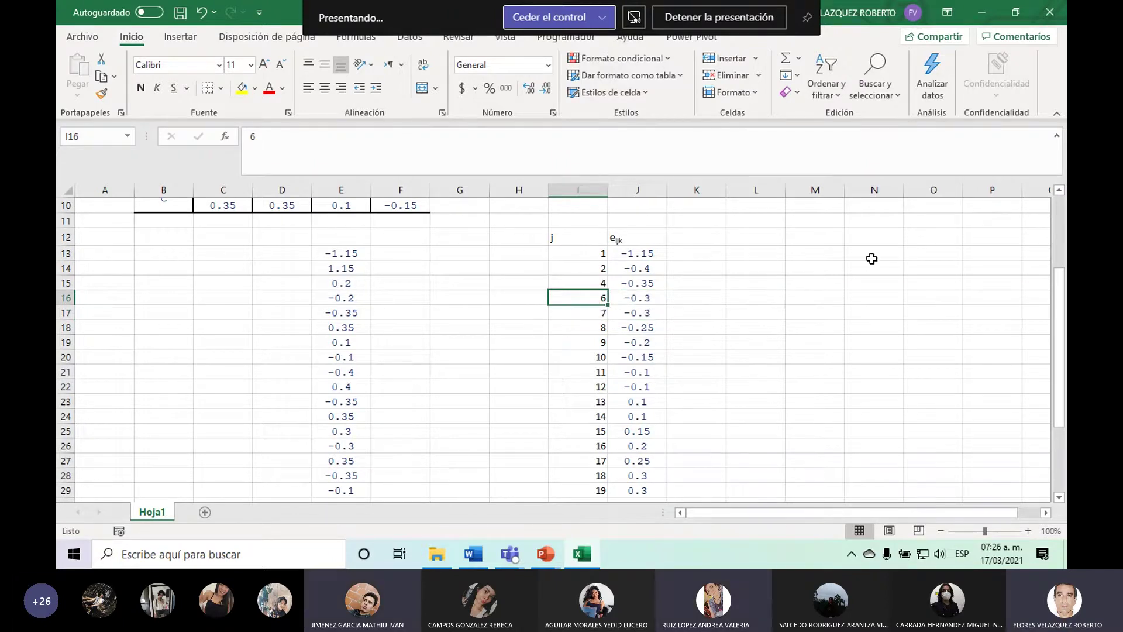
pyautogui.write('6.5')
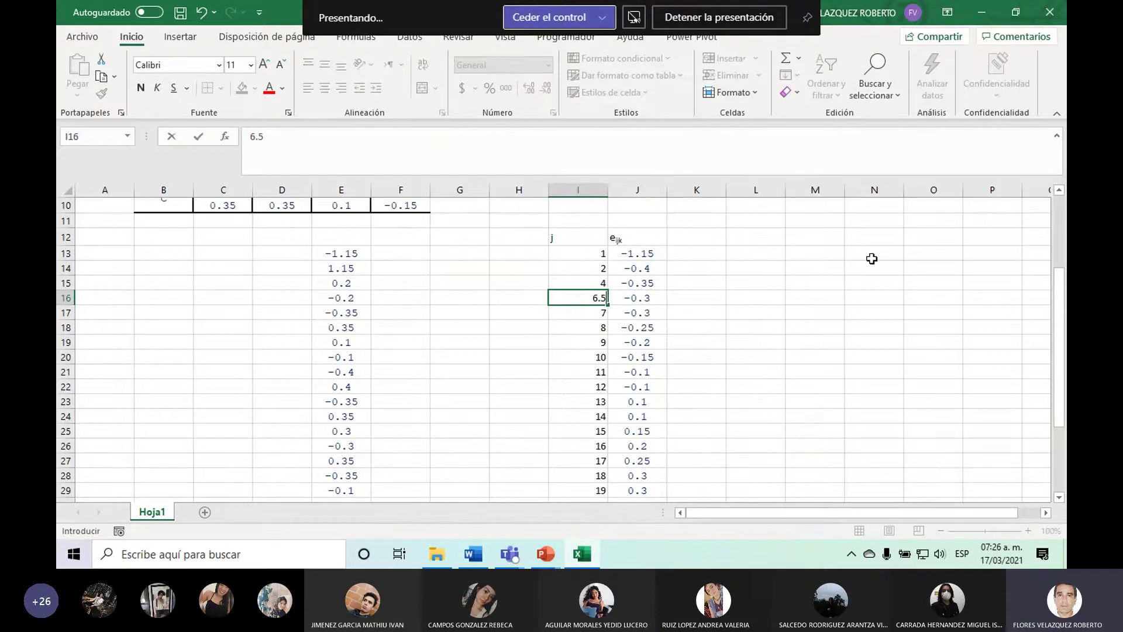
pyautogui.press('Return')
pyautogui.moveTo(600, 313); pyautogui.dragTo(627, 313)
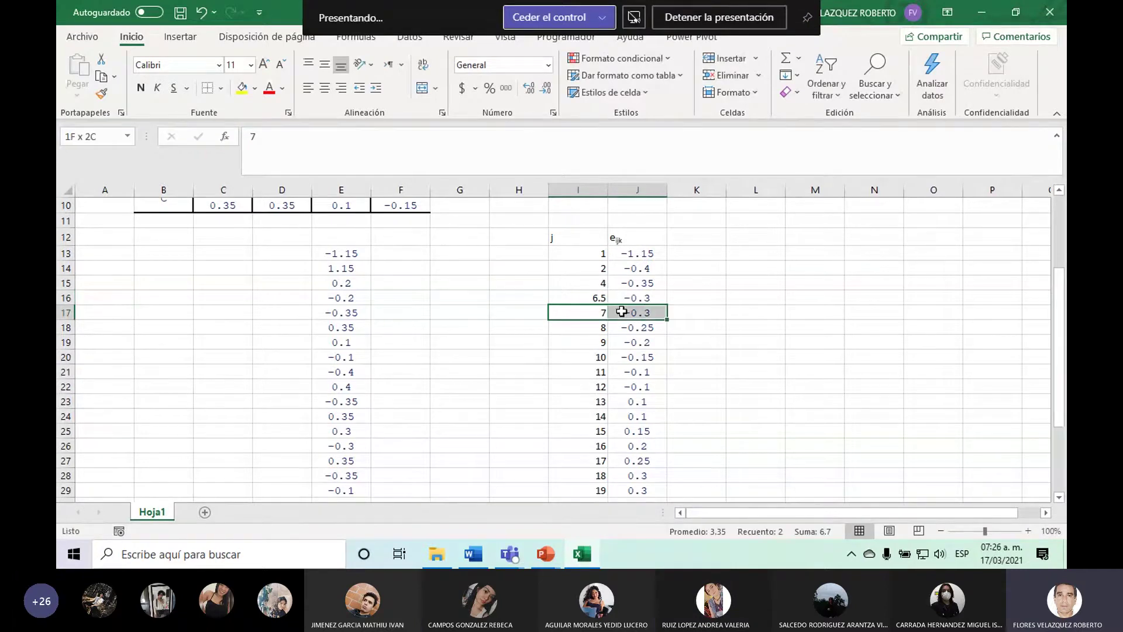
pyautogui.rightClick(623, 314)
pyautogui.click(654, 288)
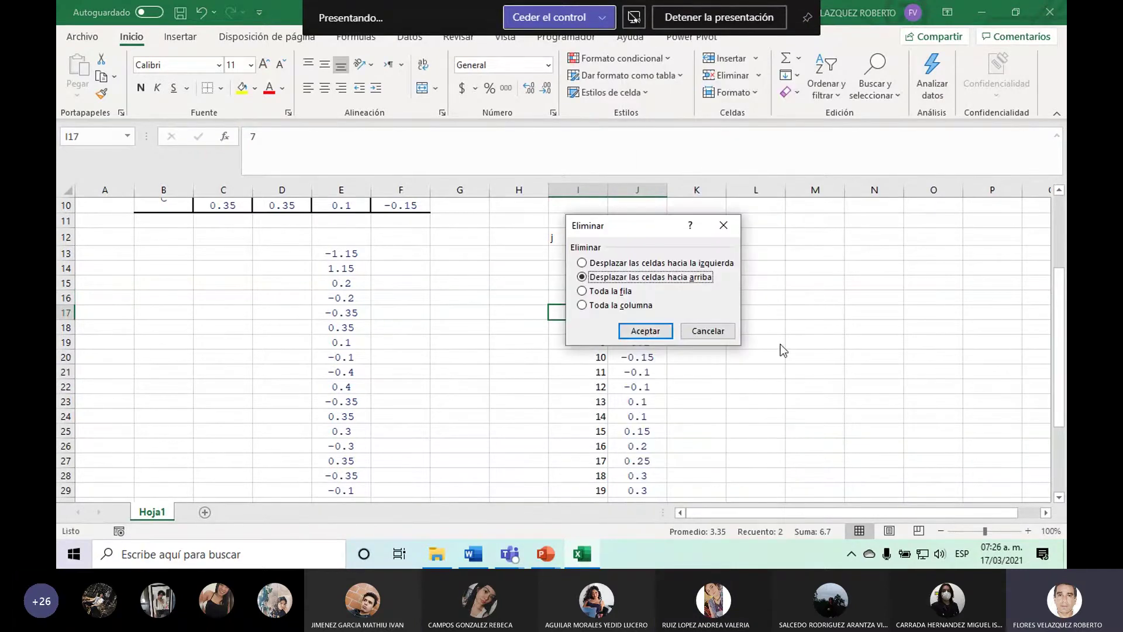
pyautogui.click(646, 330)
pyautogui.click(756, 331)
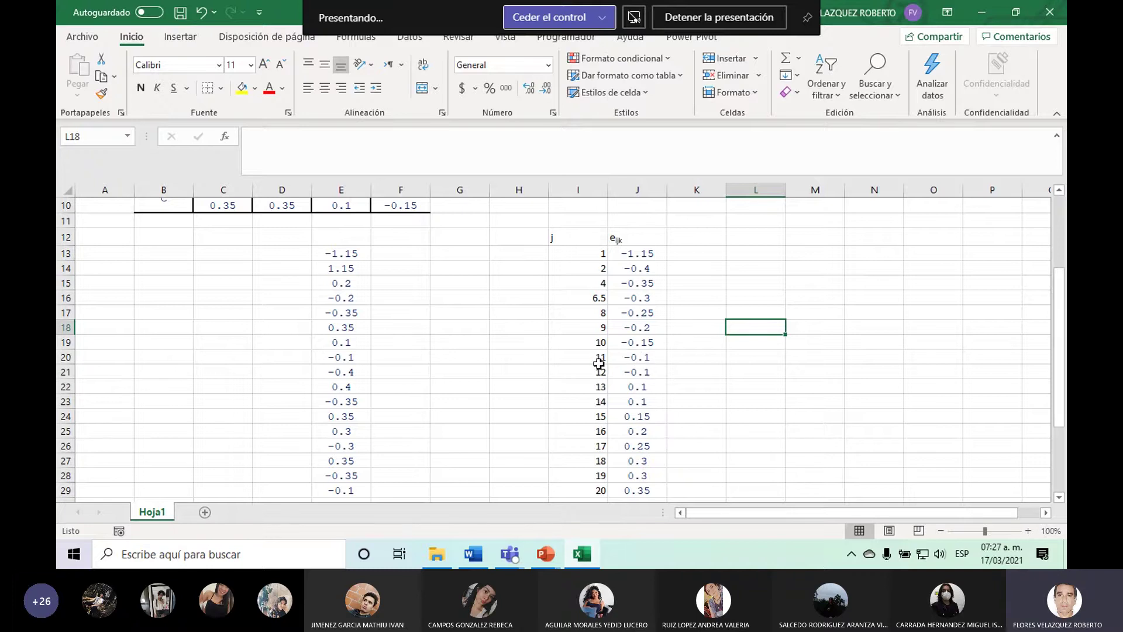
pyautogui.moveTo(600, 358); pyautogui.dragTo(635, 372)
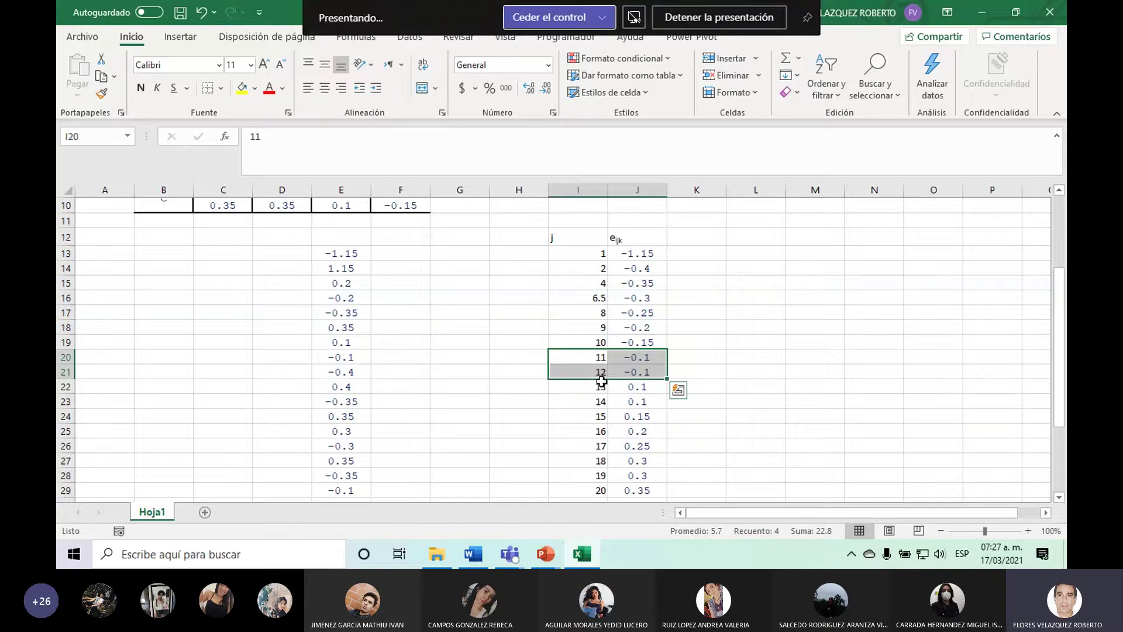
pyautogui.click(600, 358)
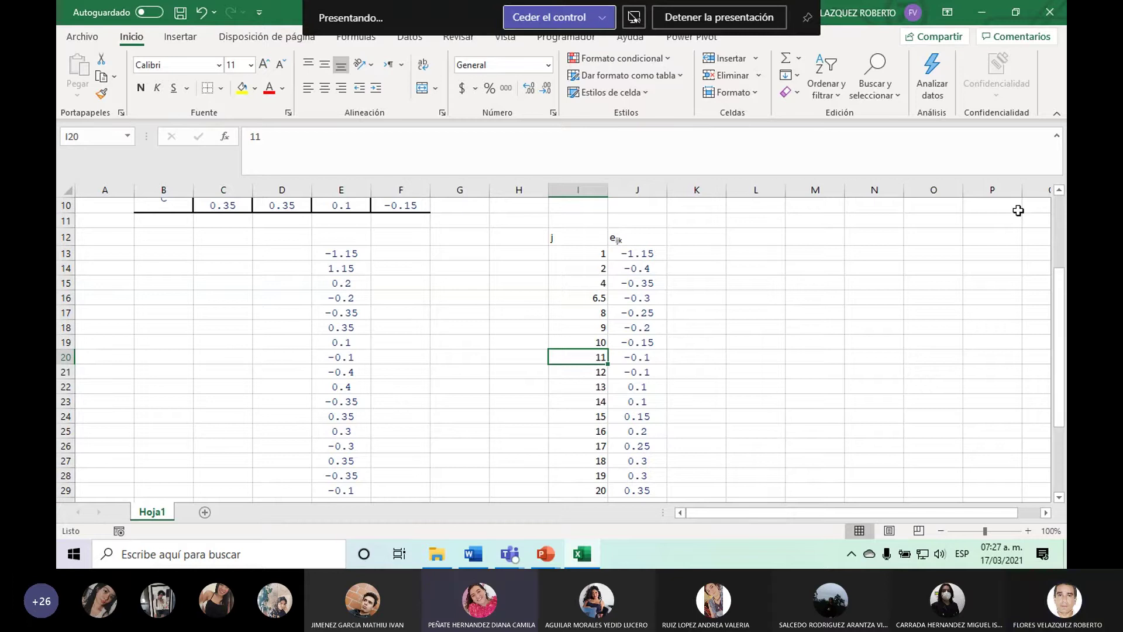
# Set the tied −0.1 residuals' rank to 11.5 and delete the rank 12 duplicate row.
pyautogui.write('11.5')
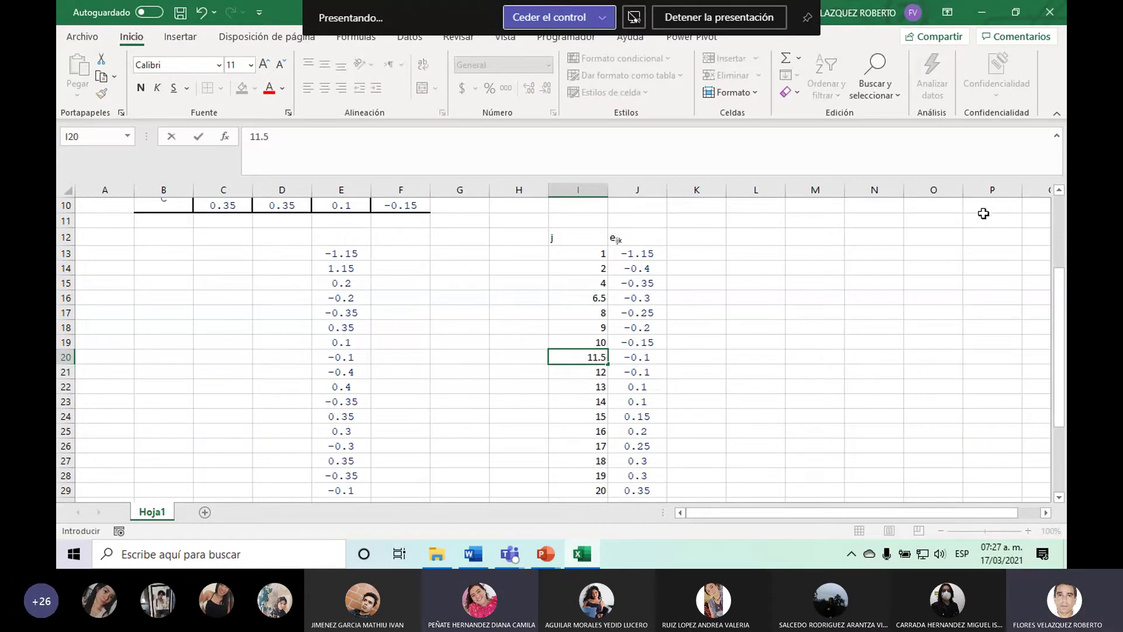
pyautogui.moveTo(603, 373); pyautogui.dragTo(629, 371)
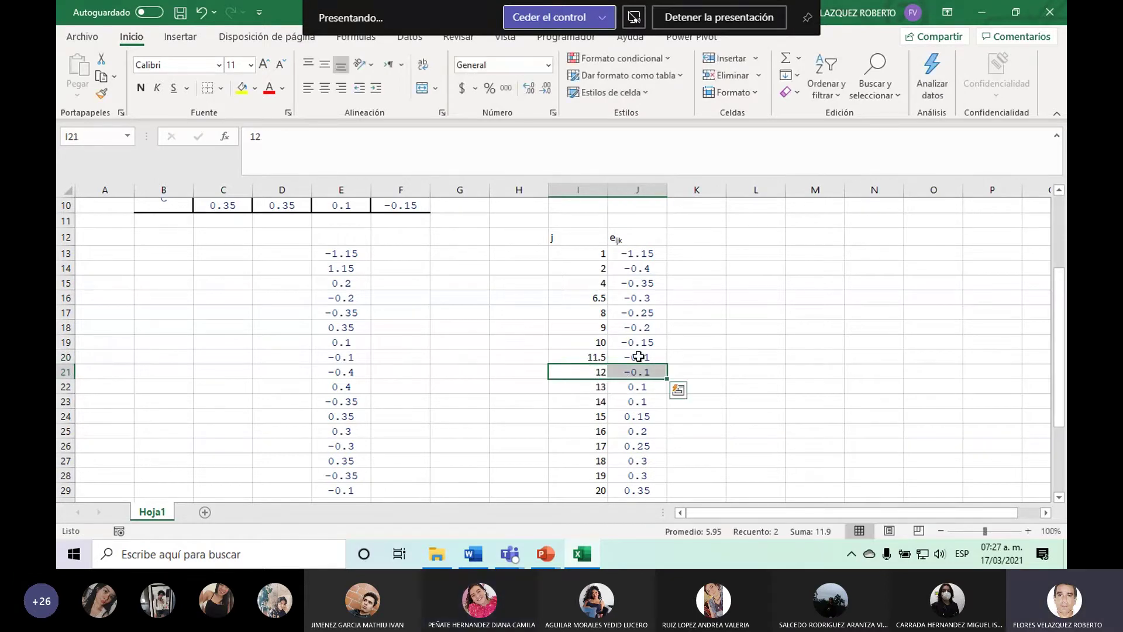
pyautogui.rightClick(652, 373)
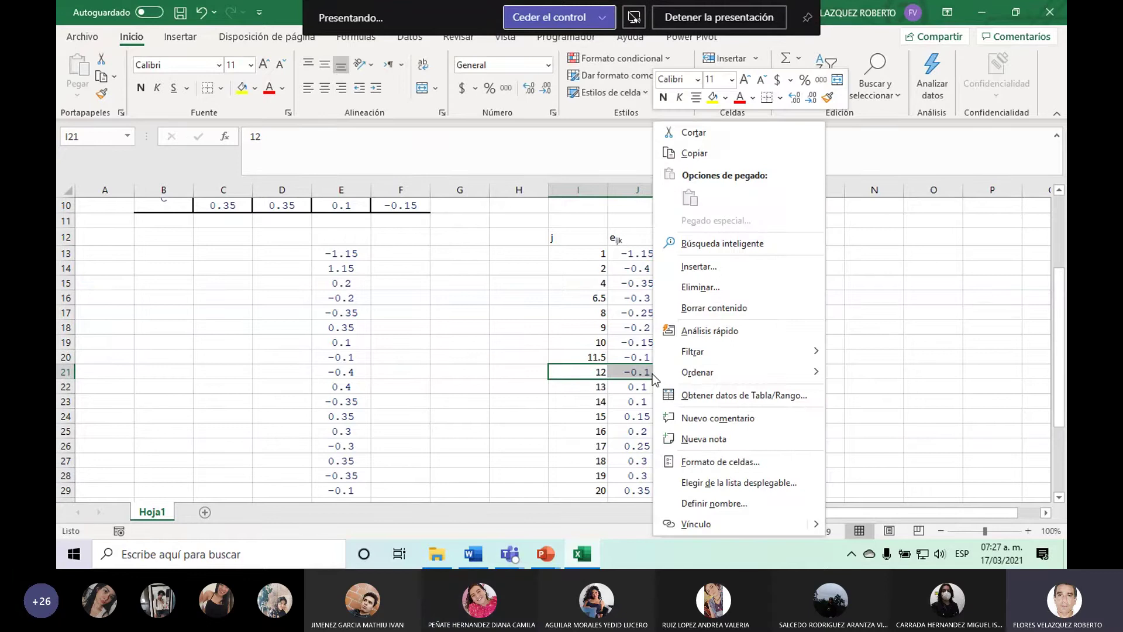
pyautogui.click(707, 294)
pyautogui.click(699, 331)
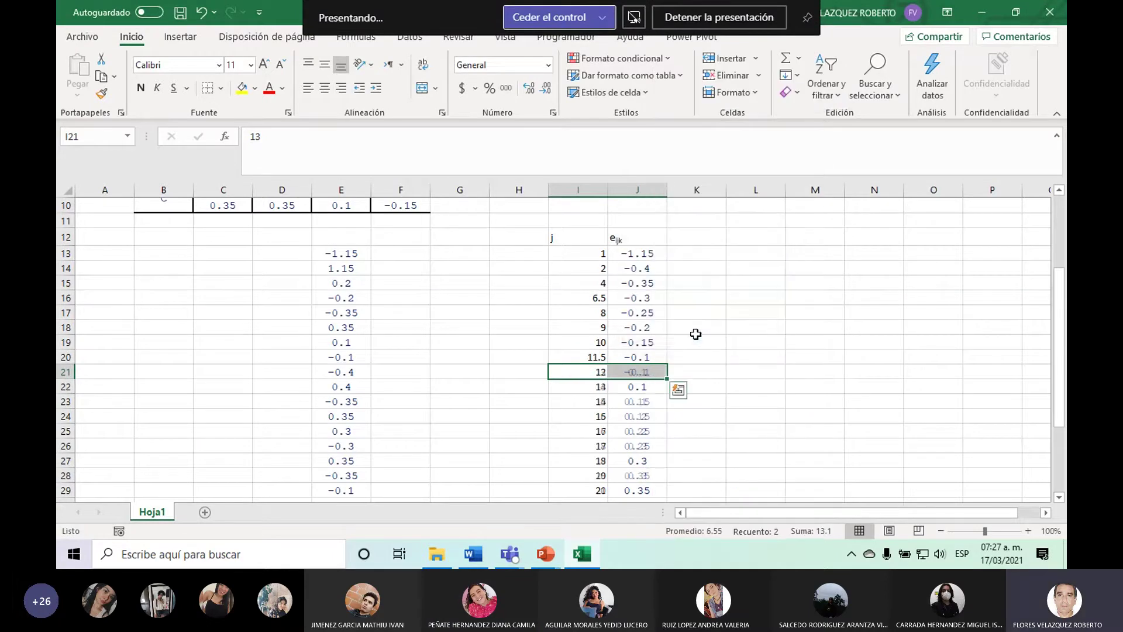
pyautogui.moveTo(1059, 401); pyautogui.dragTo(1059, 433)
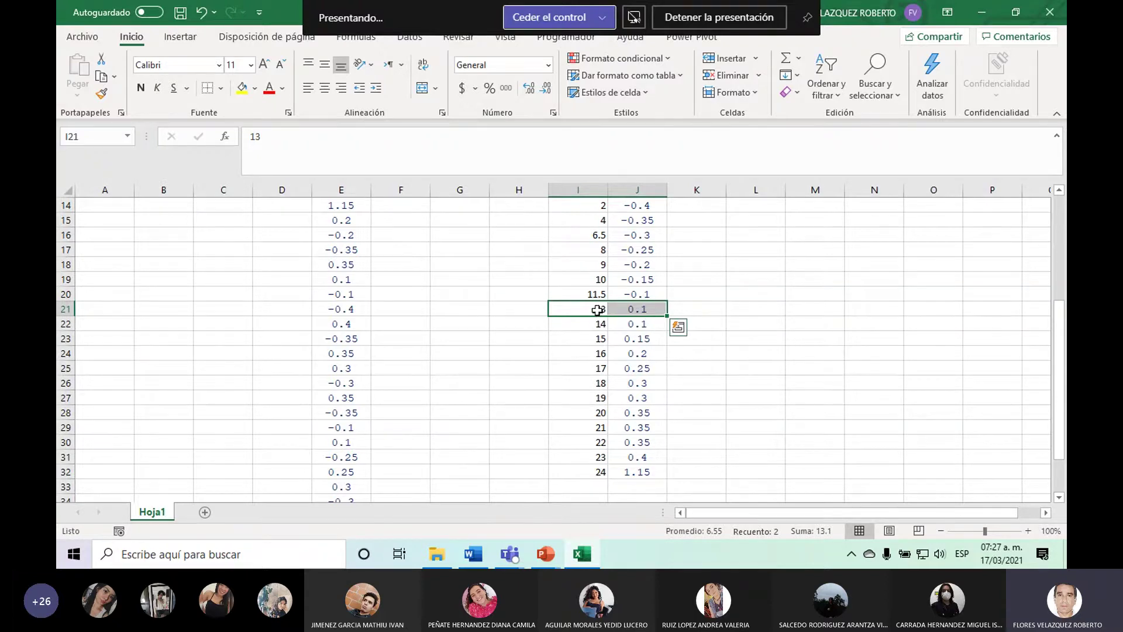
# Delete the duplicate 0.1 pair in I22:J22, shifting cells up.
pyautogui.write('1')
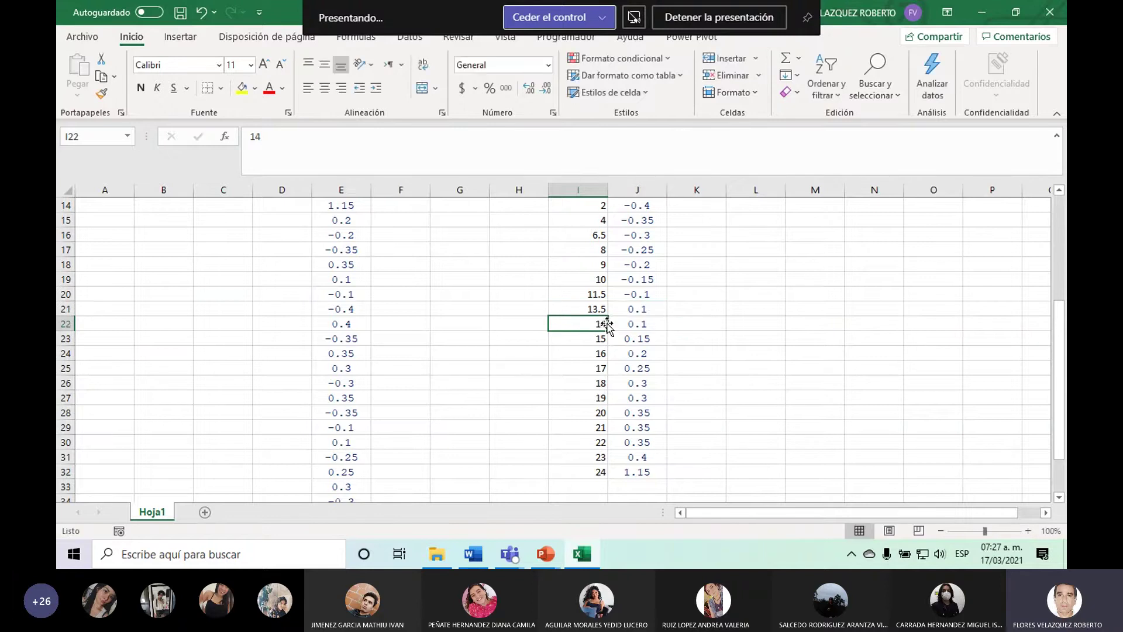
pyautogui.moveTo(607, 322); pyautogui.dragTo(619, 323)
pyautogui.rightClick(619, 323)
pyautogui.click(666, 287)
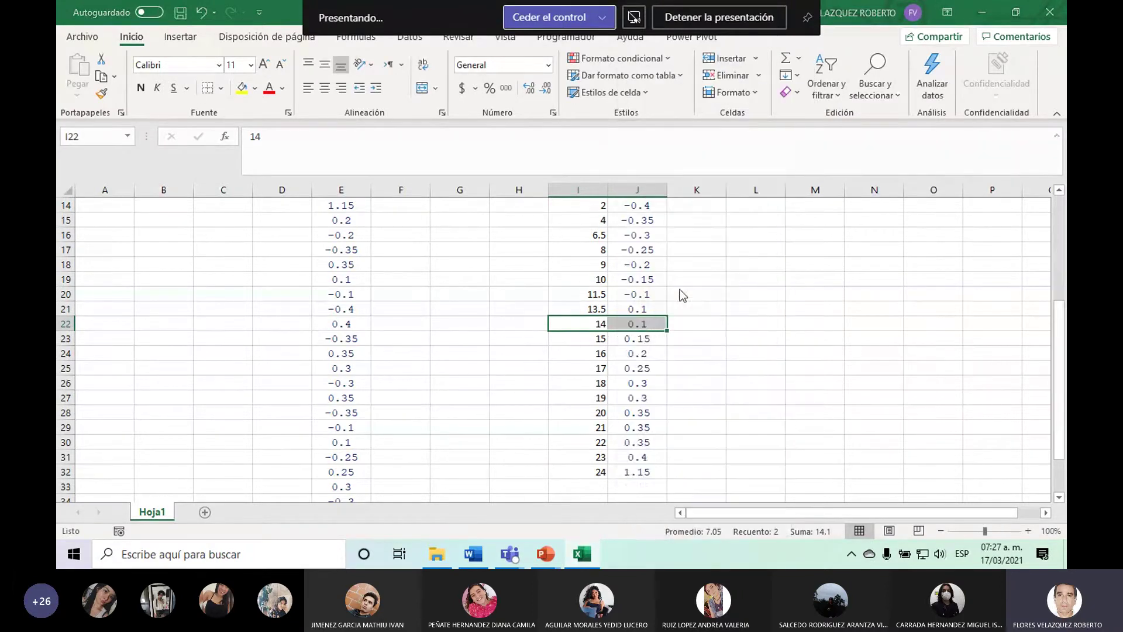
pyautogui.click(669, 326)
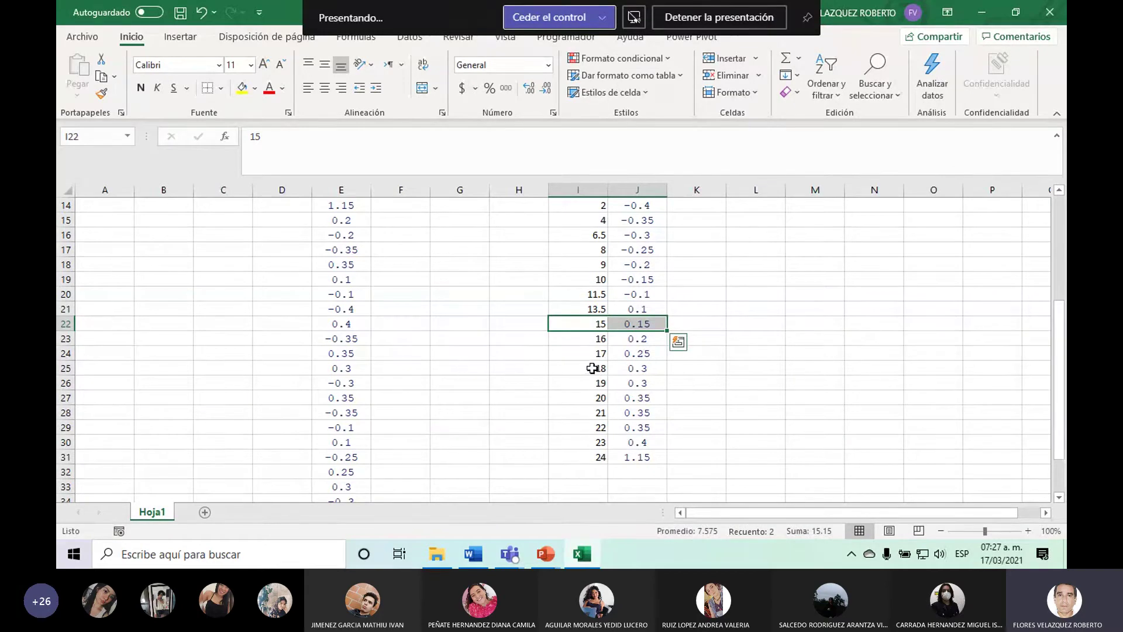
# Edit the rank in I25 to 18.5 and delete the duplicate 0.3 pair in I26:J26.
pyautogui.click(592, 368)
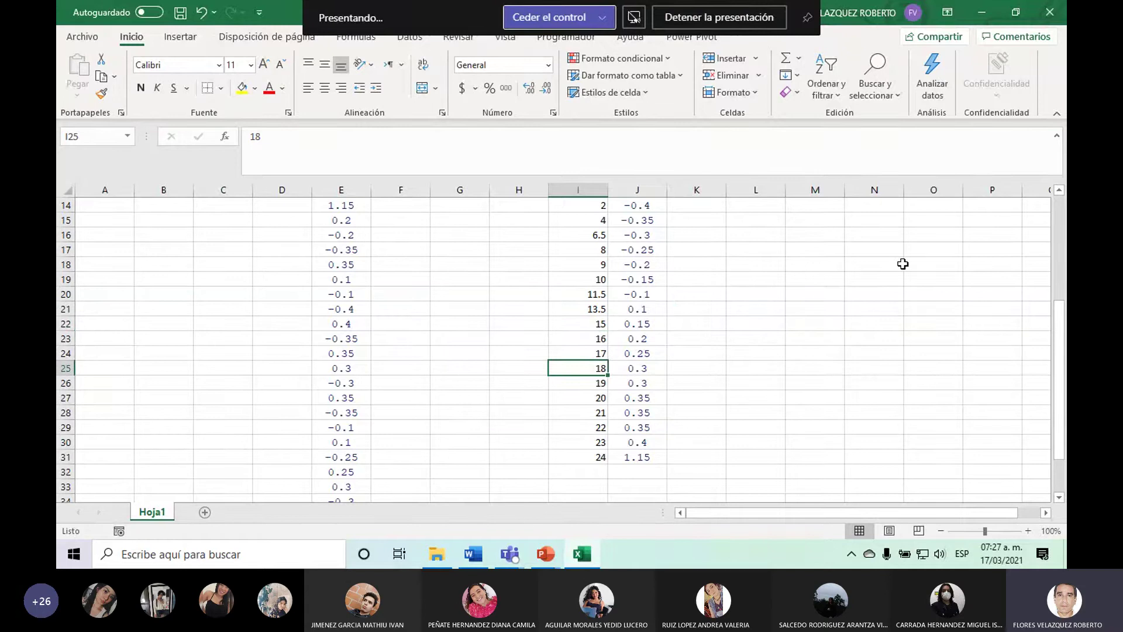
pyautogui.press('F2')
pyautogui.write('.5')
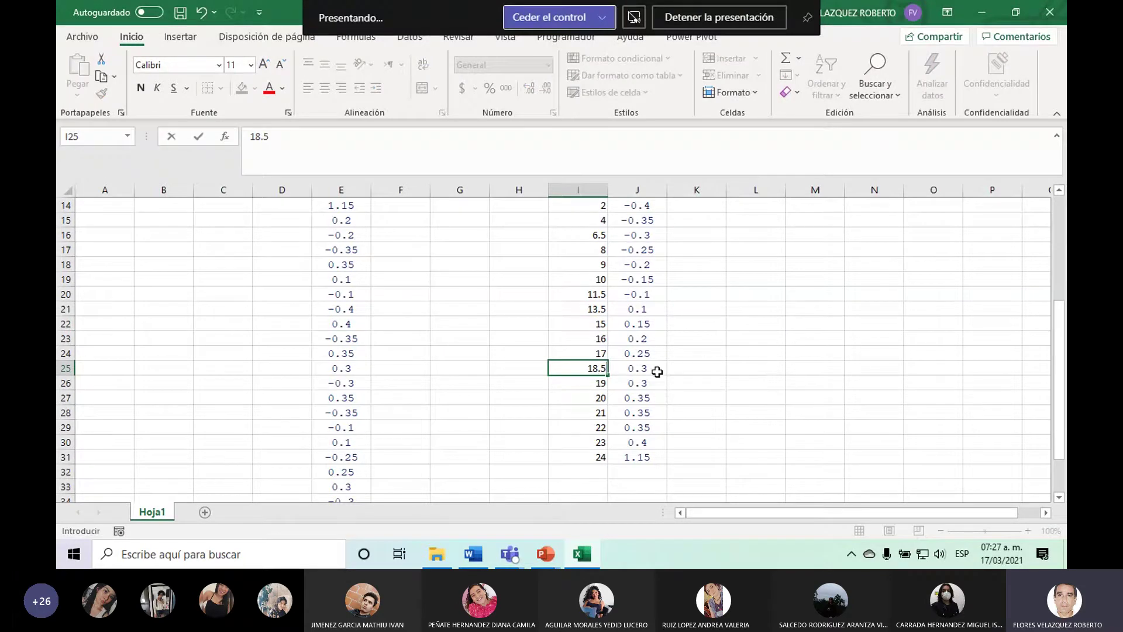
pyautogui.moveTo(603, 383); pyautogui.dragTo(617, 387)
pyautogui.rightClick(617, 386)
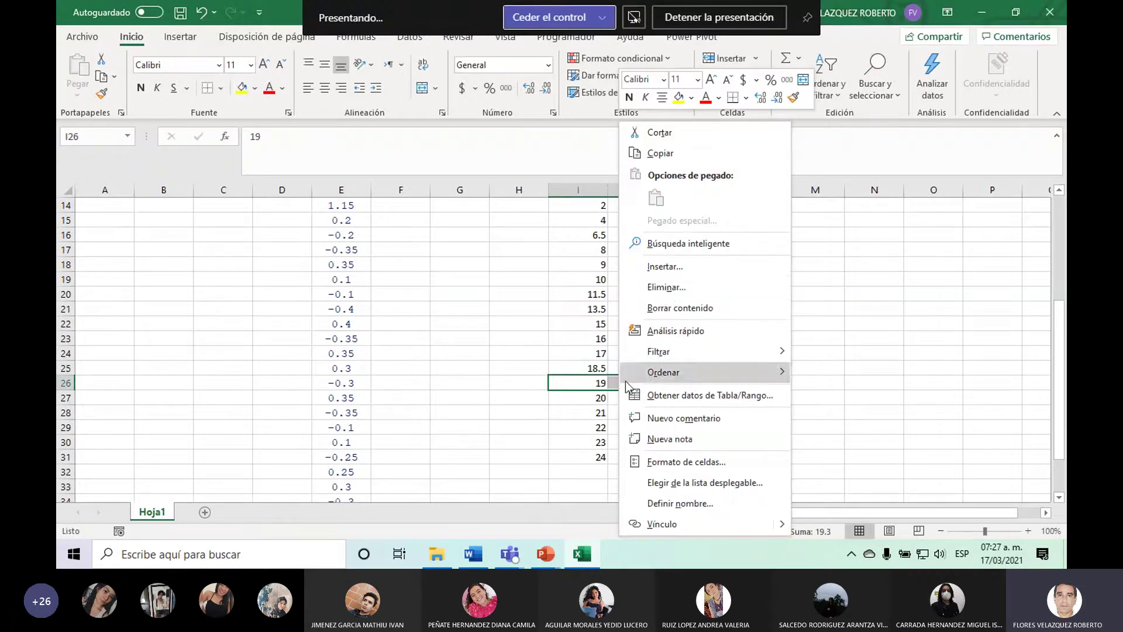
pyautogui.click(664, 284)
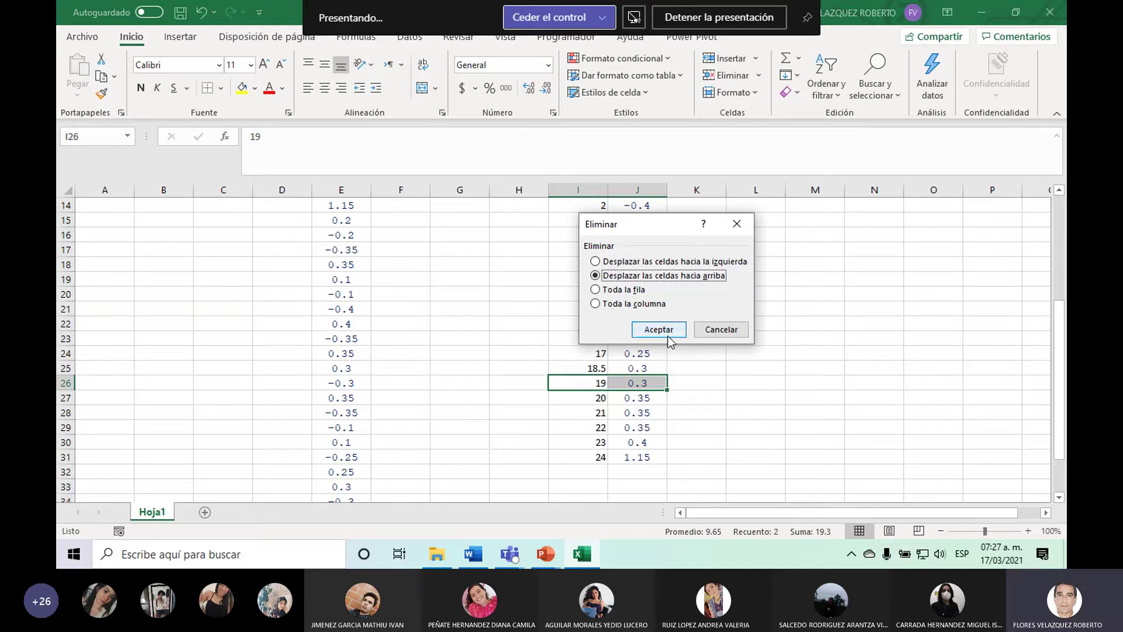
pyautogui.click(661, 330)
pyautogui.click(764, 412)
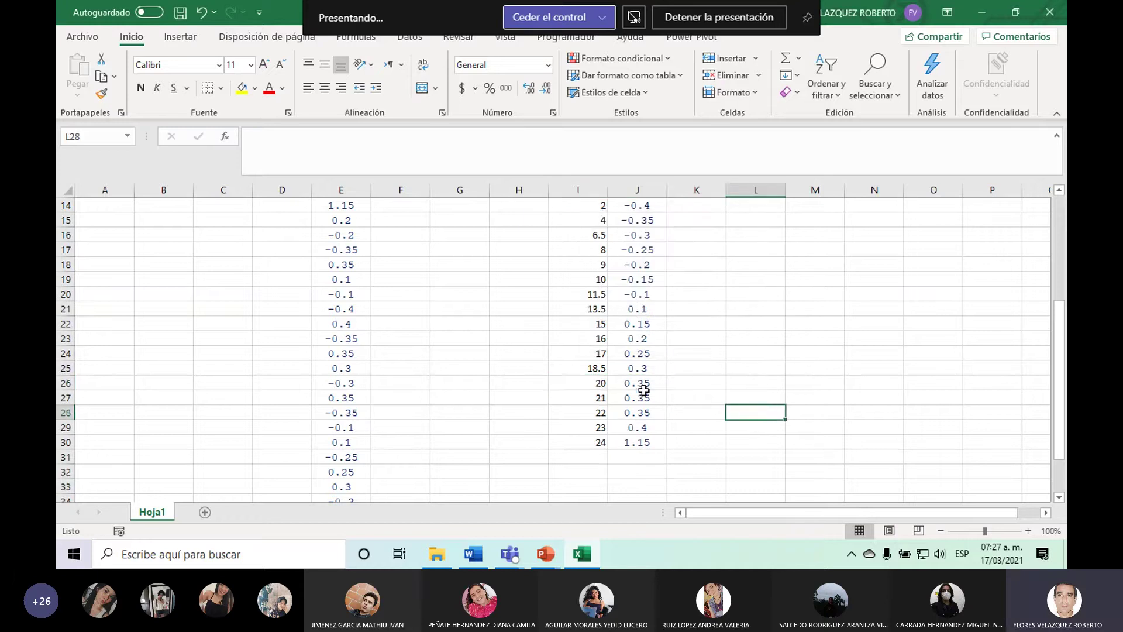
# Set the 0.35 ties' rank to 21 and delete the two extra 0.35 rows in I27:J28.
pyautogui.click(598, 387)
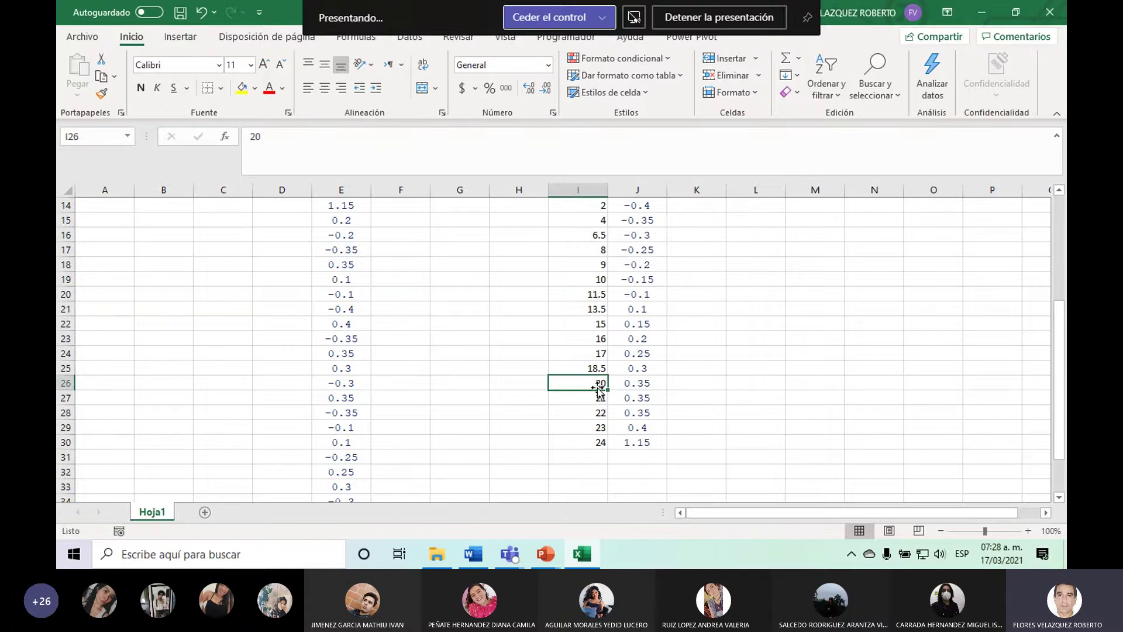
pyautogui.write('21')
pyautogui.press('Return')
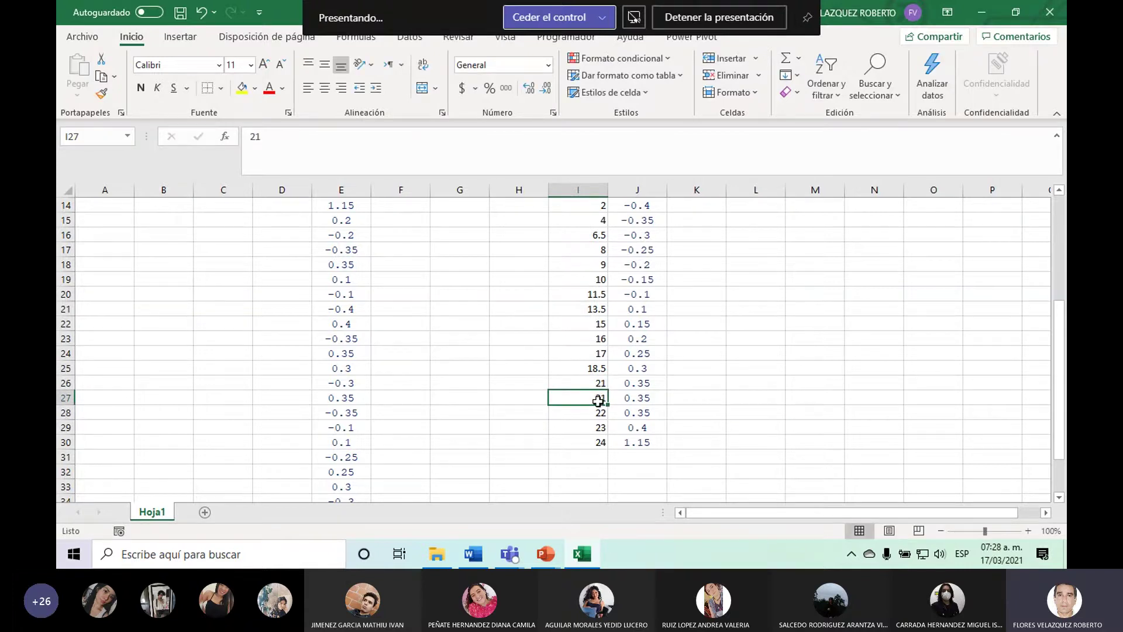
pyautogui.moveTo(598, 401); pyautogui.dragTo(621, 413)
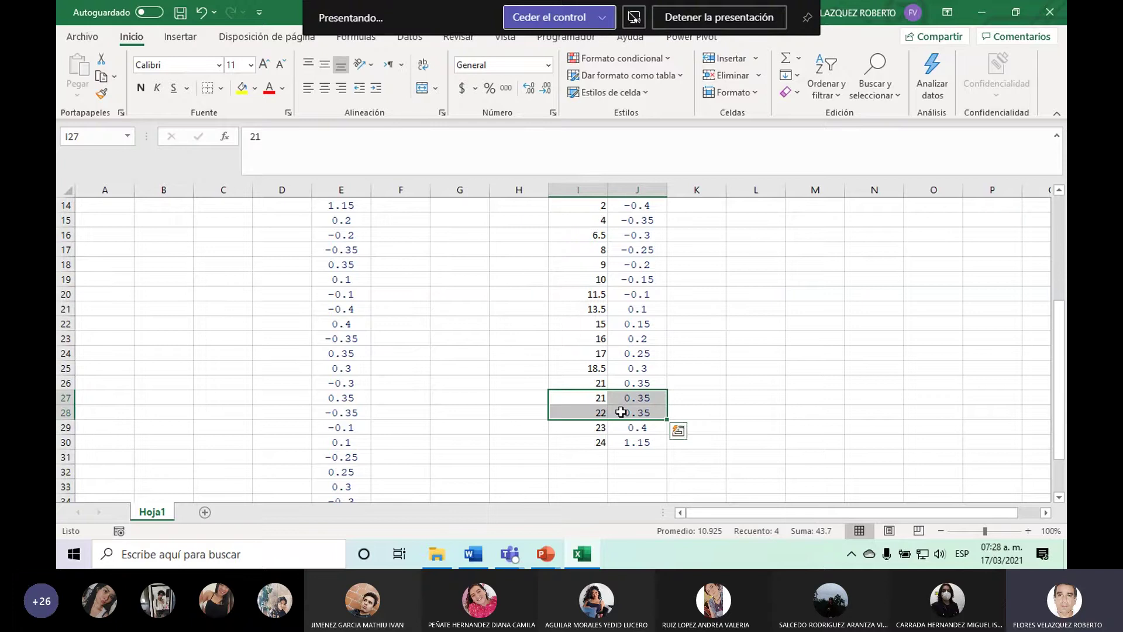
pyautogui.rightClick(621, 413)
pyautogui.click(680, 293)
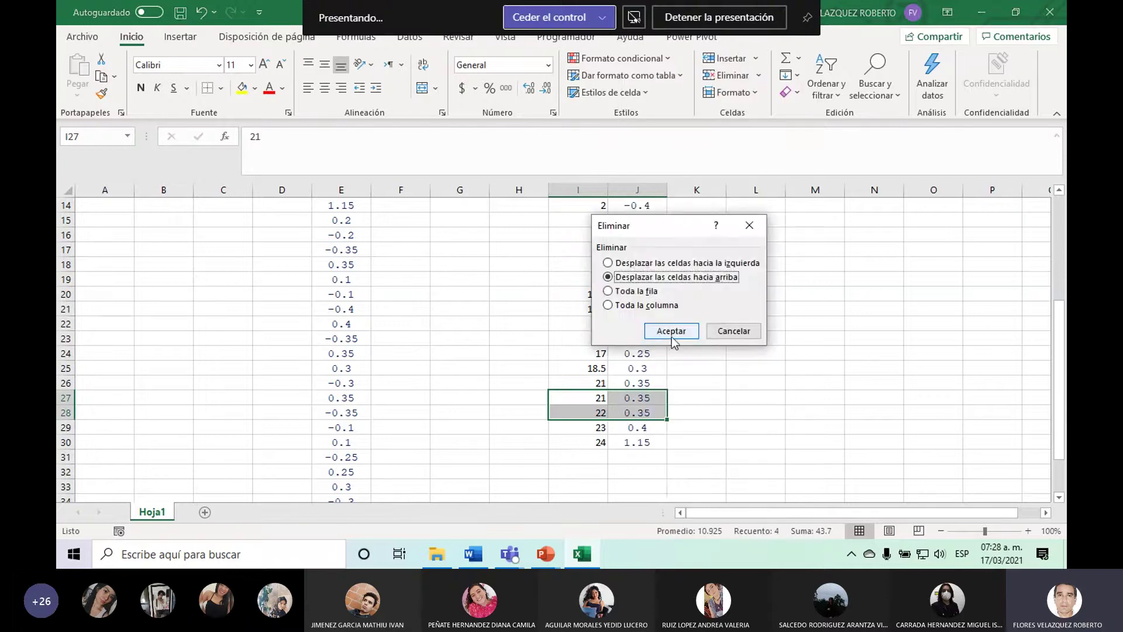
pyautogui.click(672, 332)
pyautogui.click(738, 377)
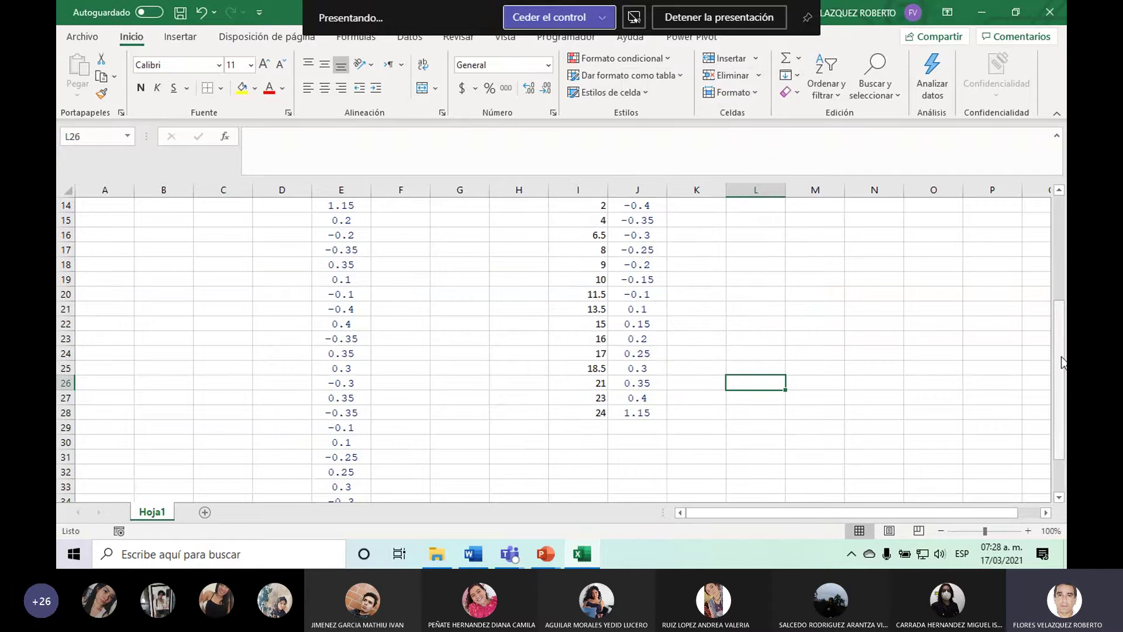
pyautogui.moveTo(1064, 362); pyautogui.dragTo(1063, 337)
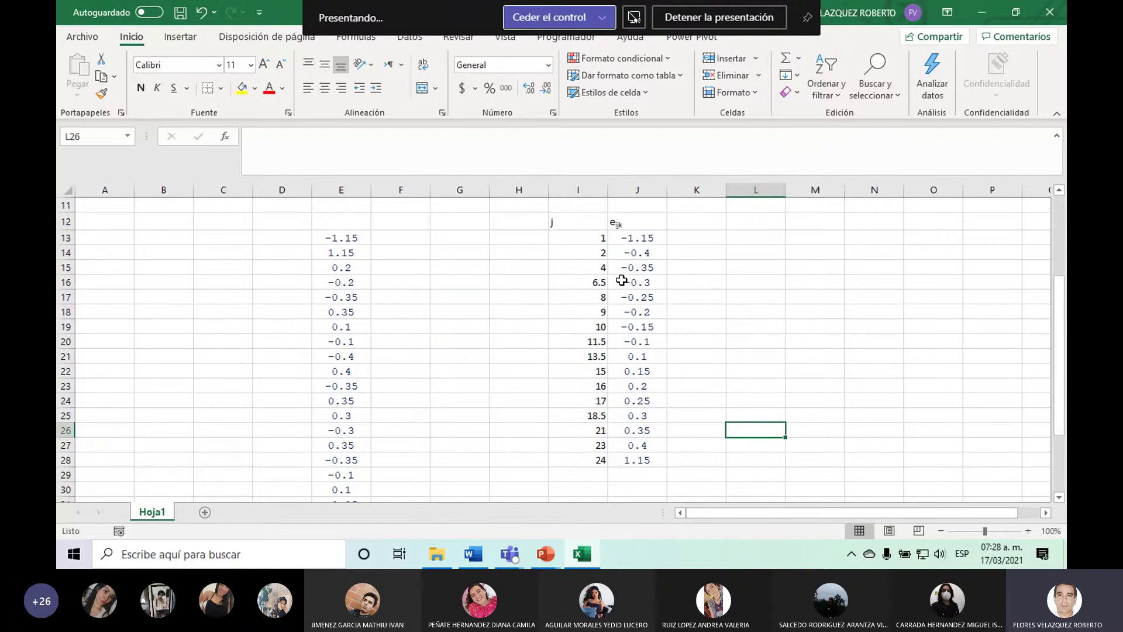
# Head K12 as f.a. and enter the formula =(1-I13)/24 in K13.
pyautogui.click(687, 225)
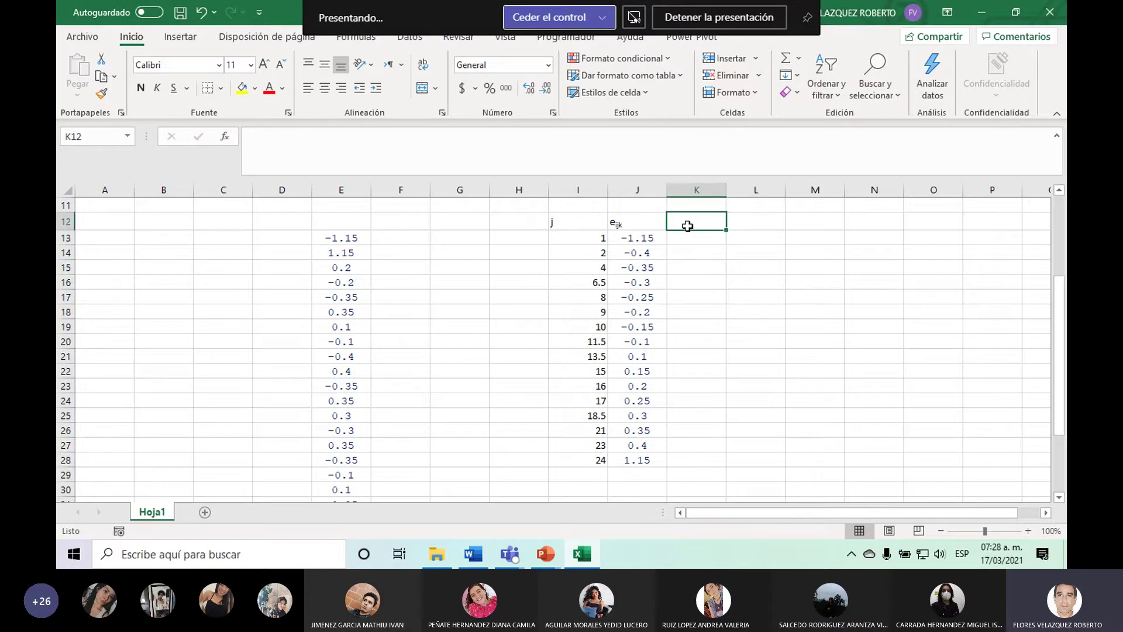
pyautogui.write('f.a.')
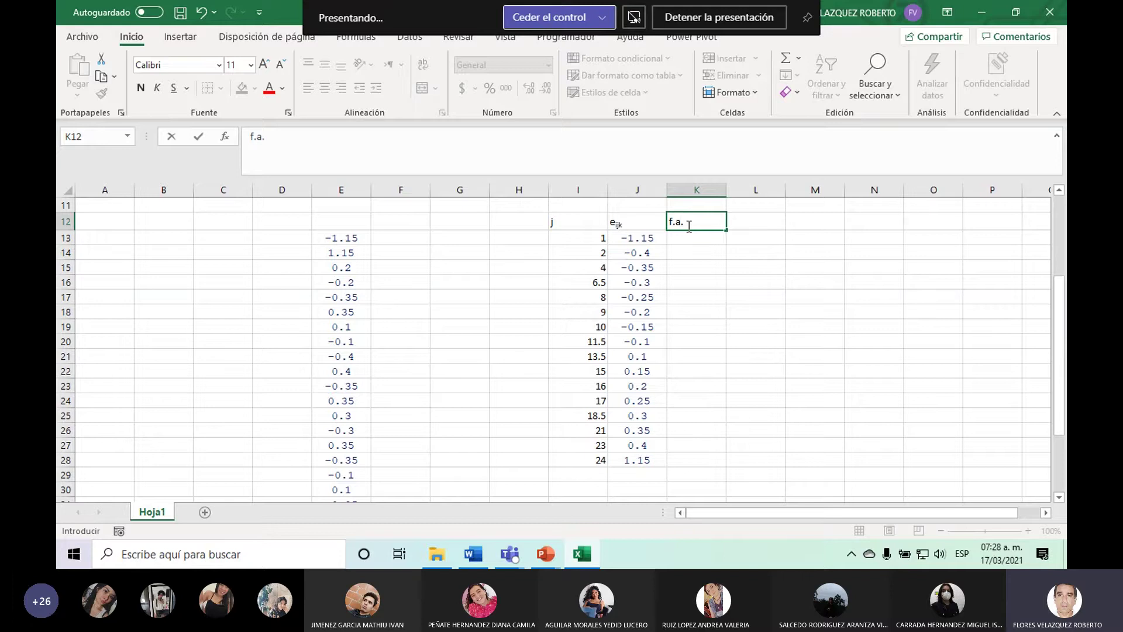
pyautogui.press('Return')
pyautogui.write('=')
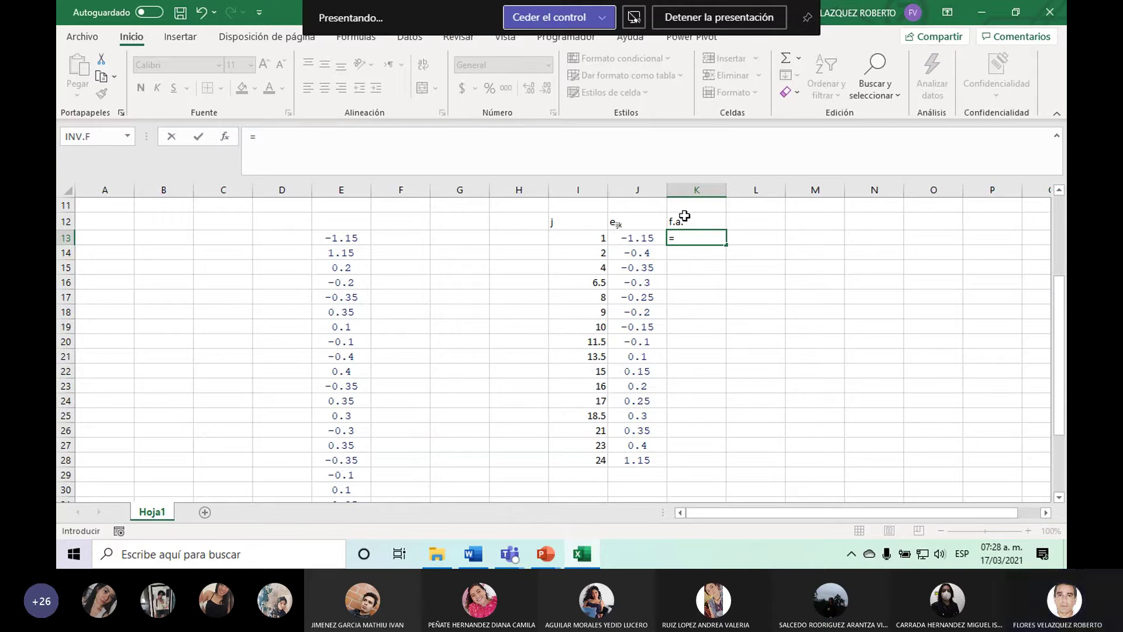
pyautogui.write('(1-')
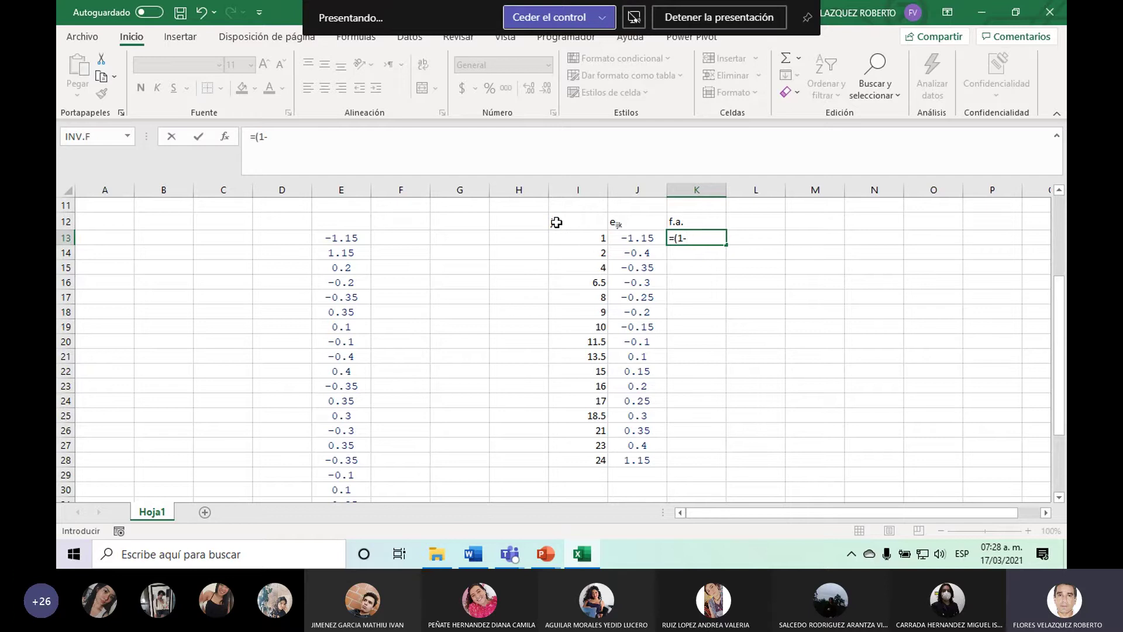
pyautogui.click(590, 237)
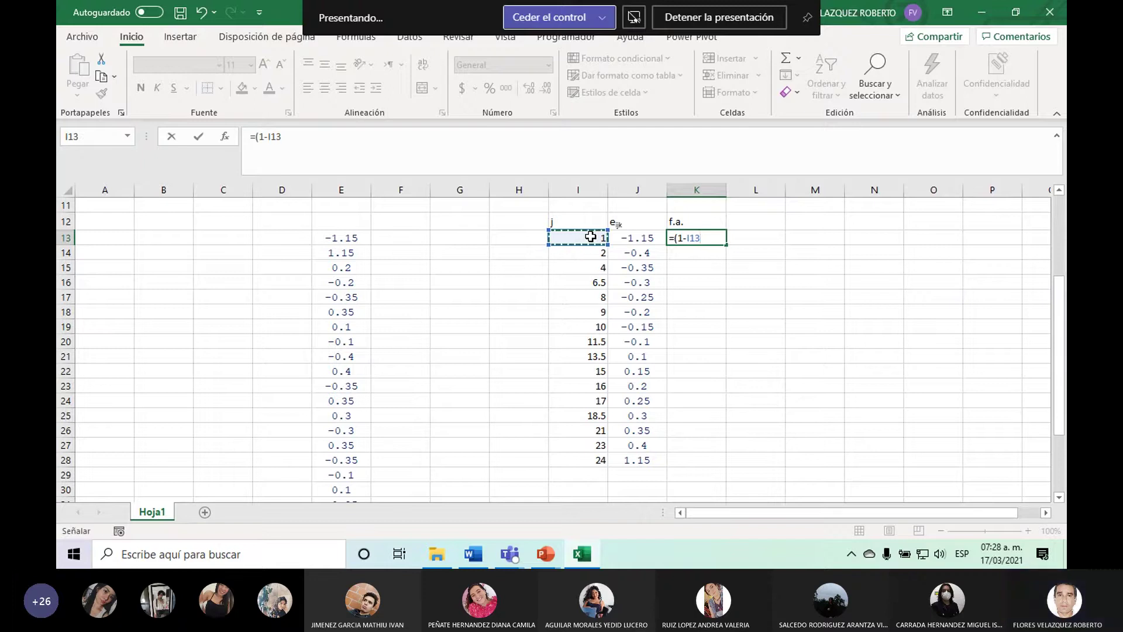
pyautogui.write(')/24')
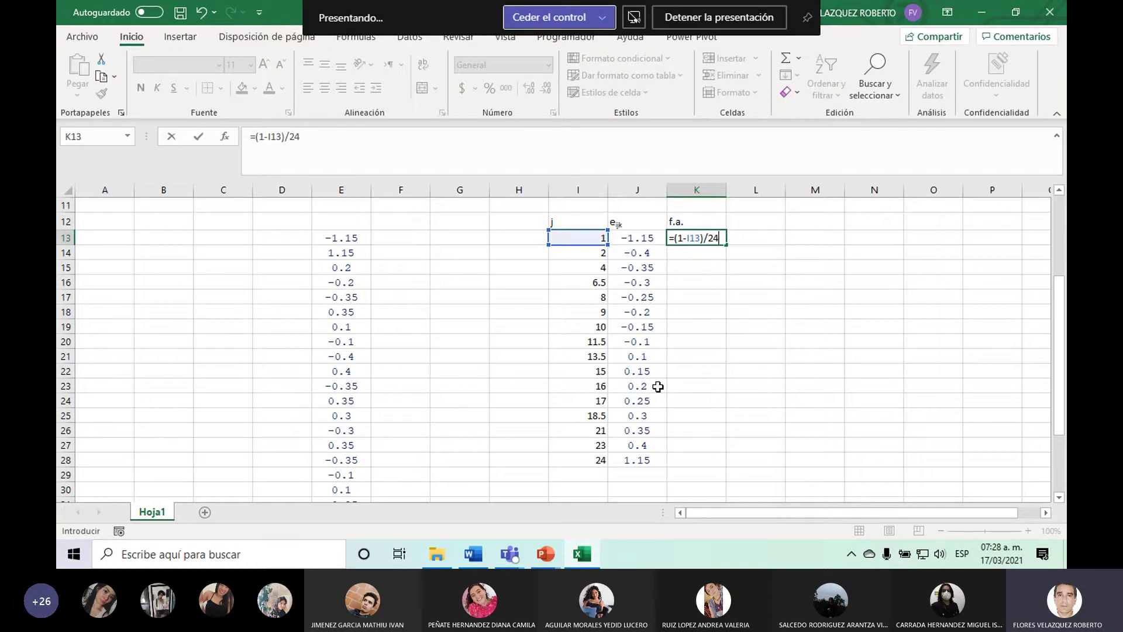
pyautogui.press('Return')
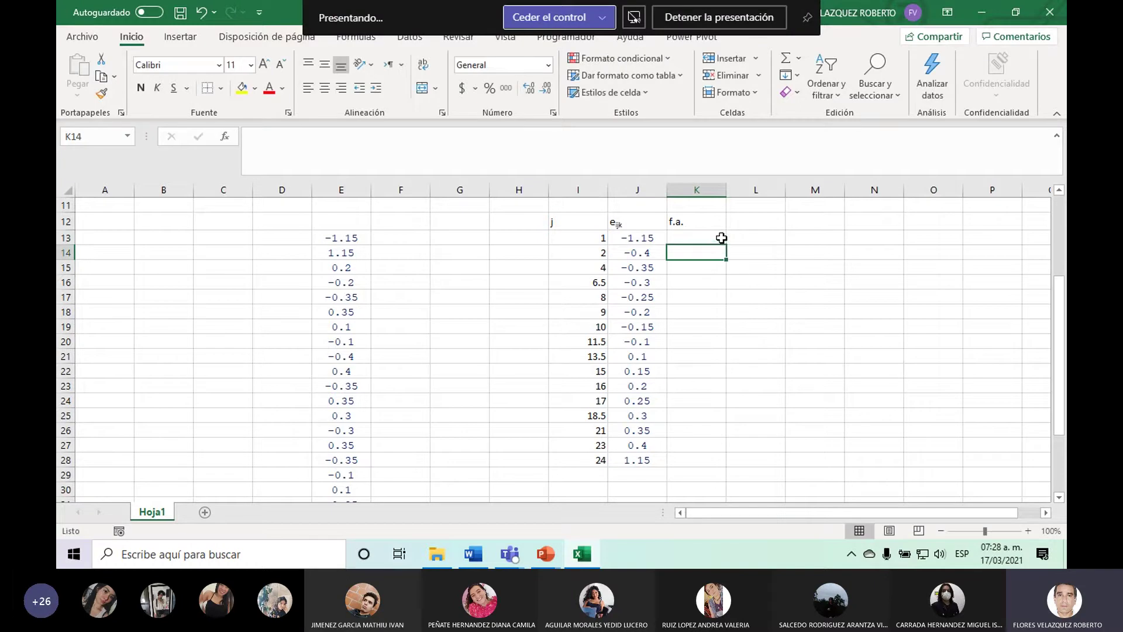
pyautogui.click(718, 240)
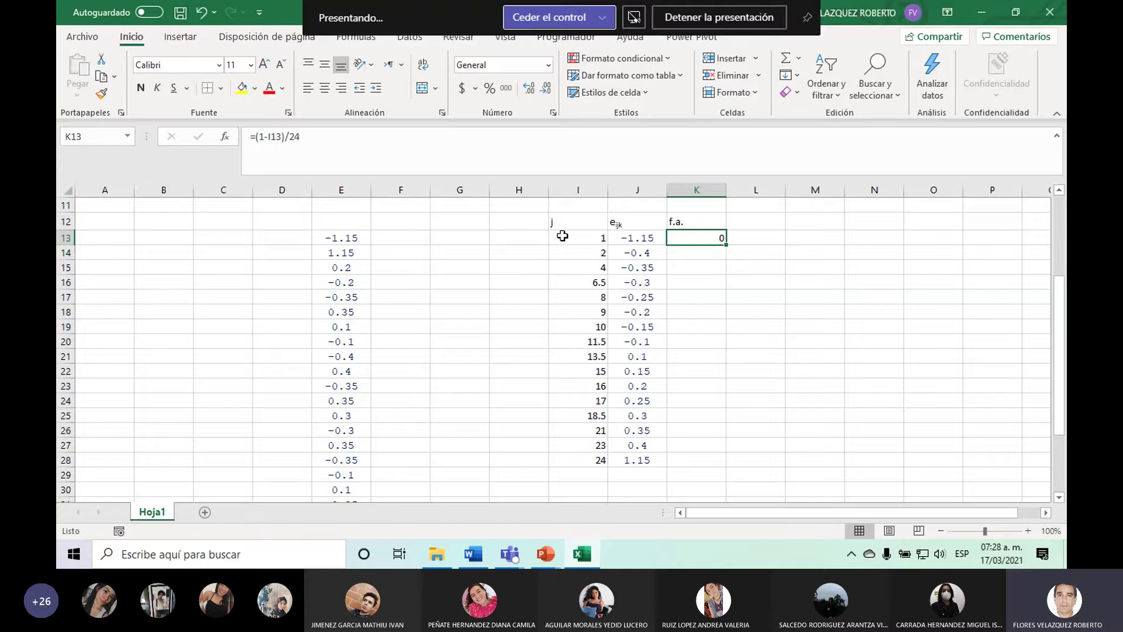
# Correct K13 to =(I13-0.5)/24 and fill it down through K28.
pyautogui.click(264, 137)
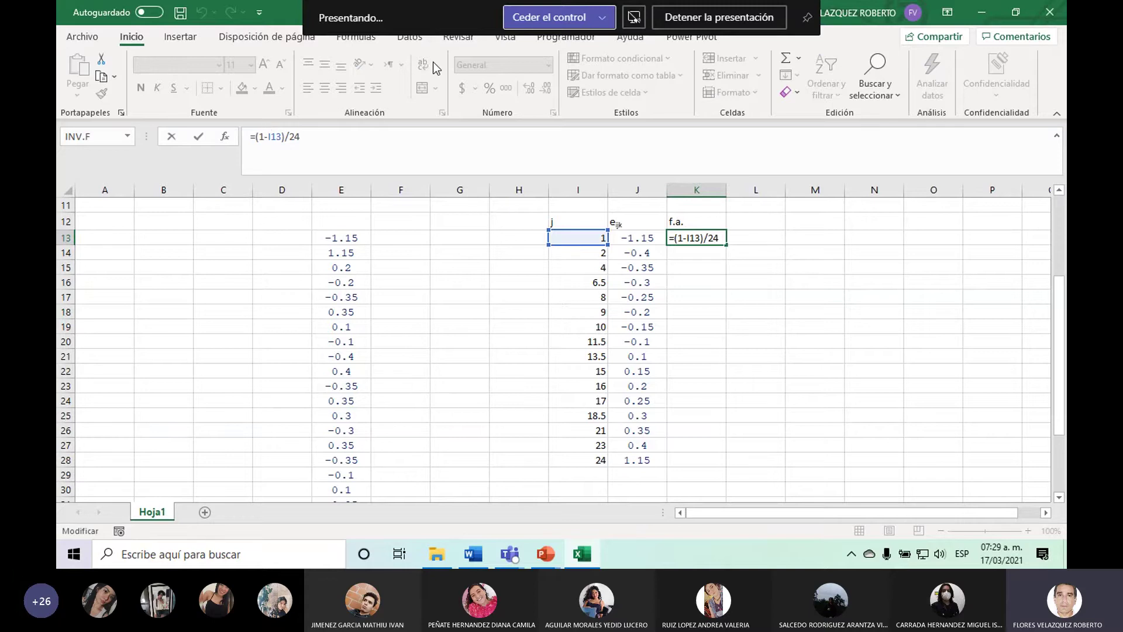
pyautogui.press('BackSpace')
pyautogui.press('BackSpace')
pyautogui.write('-0.5')
pyautogui.press('Return')
pyautogui.click(716, 239)
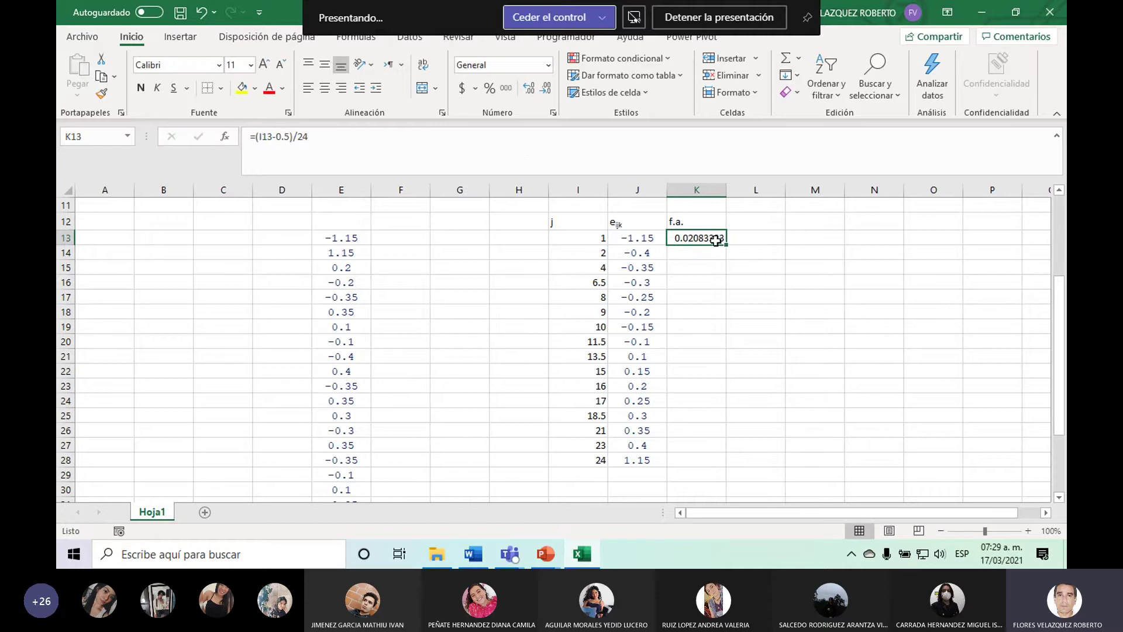
pyautogui.moveTo(727, 246); pyautogui.dragTo(709, 466)
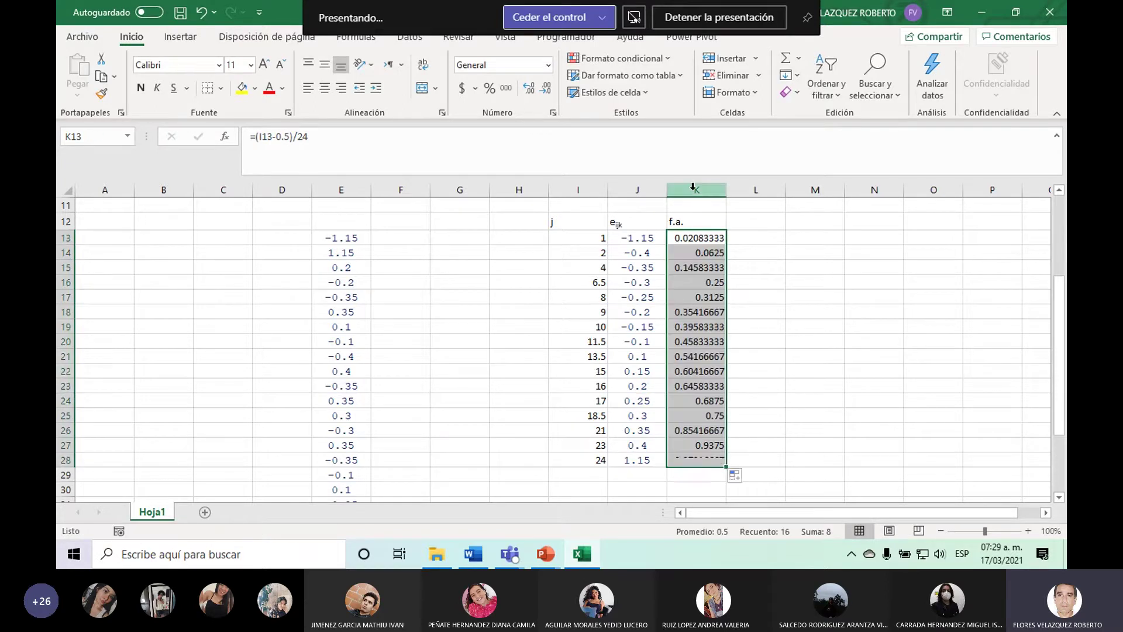
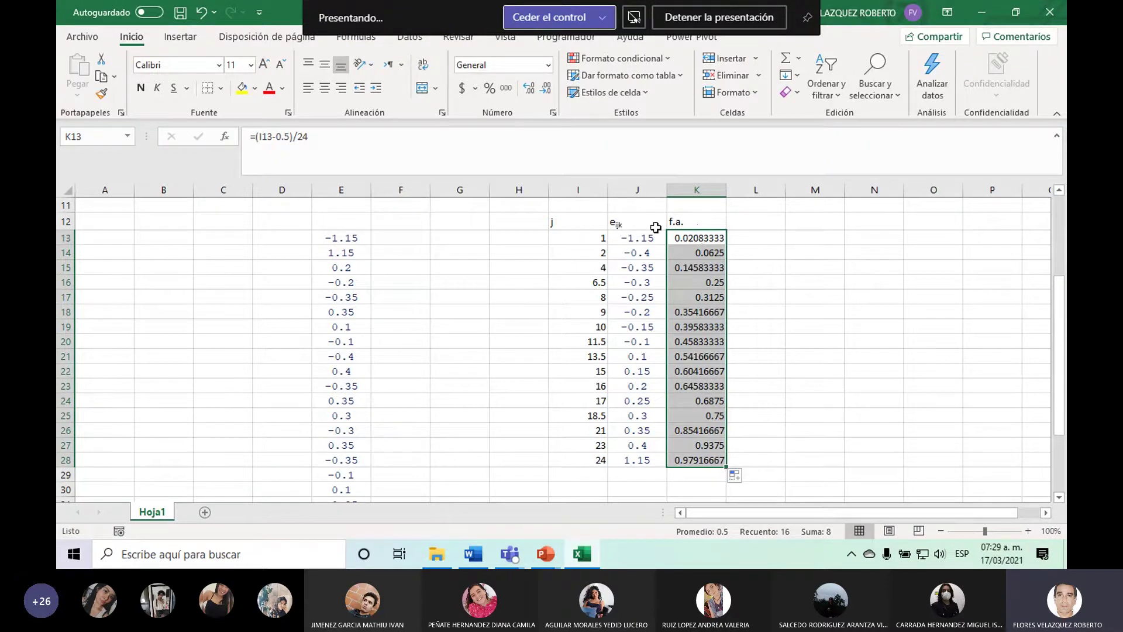
# Insert a plain scatter chart of the J13:K28 e_jk and f.a. data and move it beside the table.
pyautogui.moveTo(644, 234); pyautogui.dragTo(702, 460)
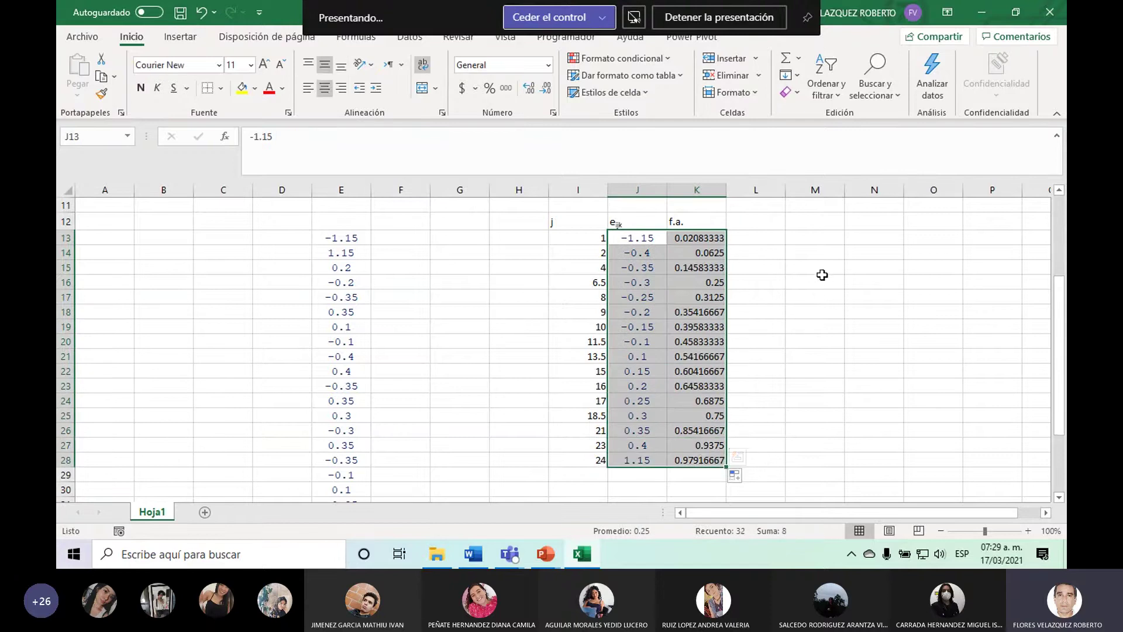
pyautogui.click(183, 47)
pyautogui.click(445, 95)
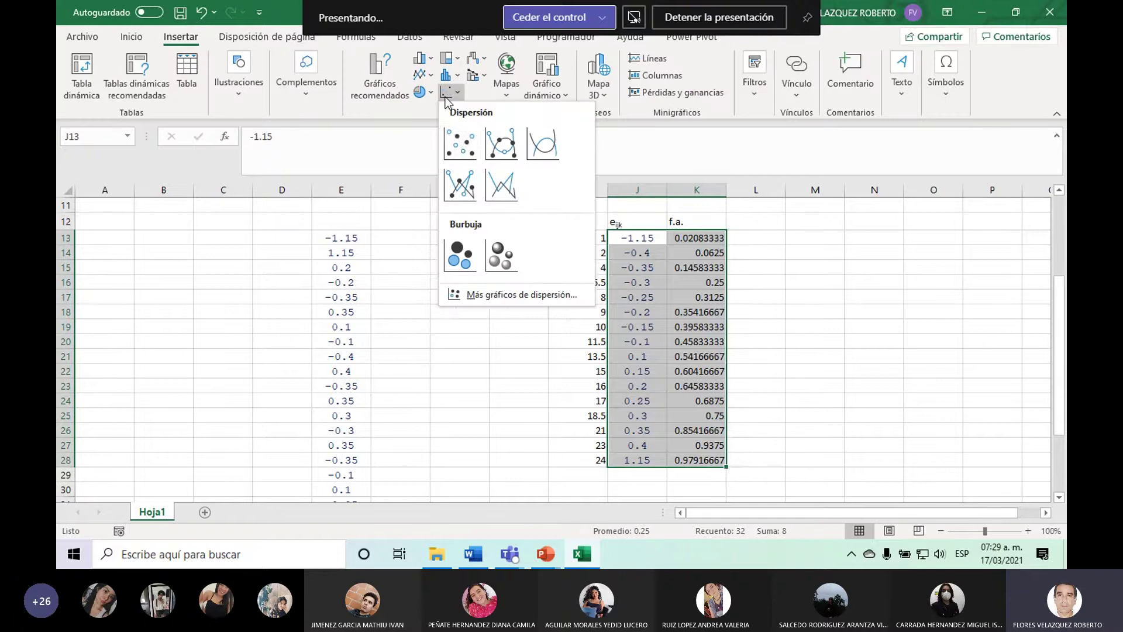
pyautogui.click(462, 143)
pyautogui.moveTo(655, 268); pyautogui.dragTo(1002, 250)
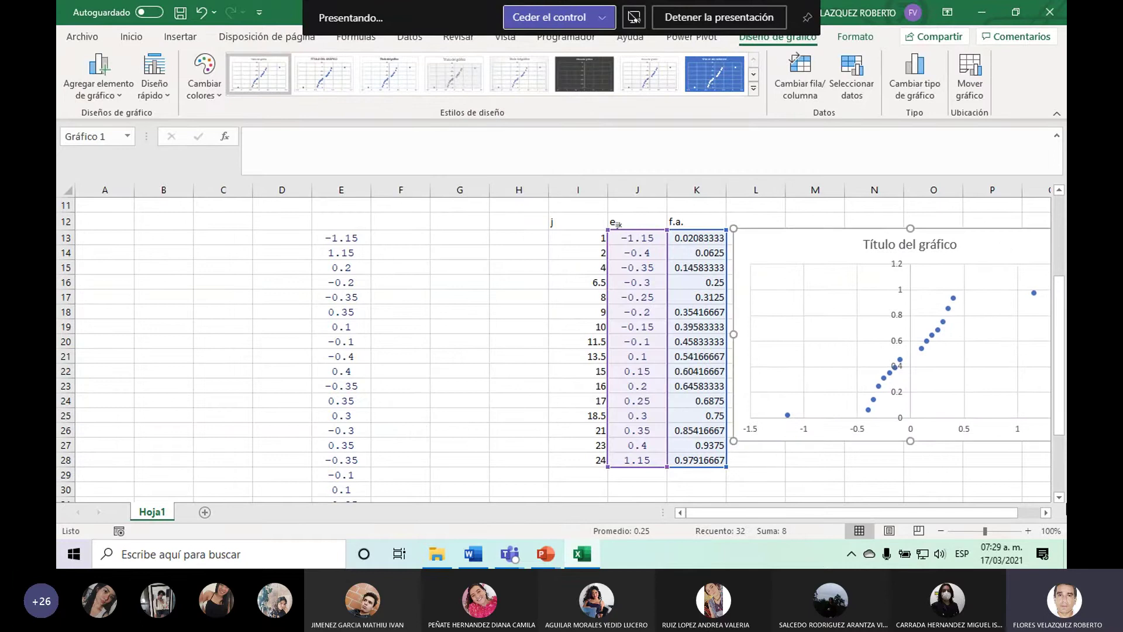
# Resize the scatter chart by dragging its corner handle to a new height and width.
pyautogui.click(1051, 516)
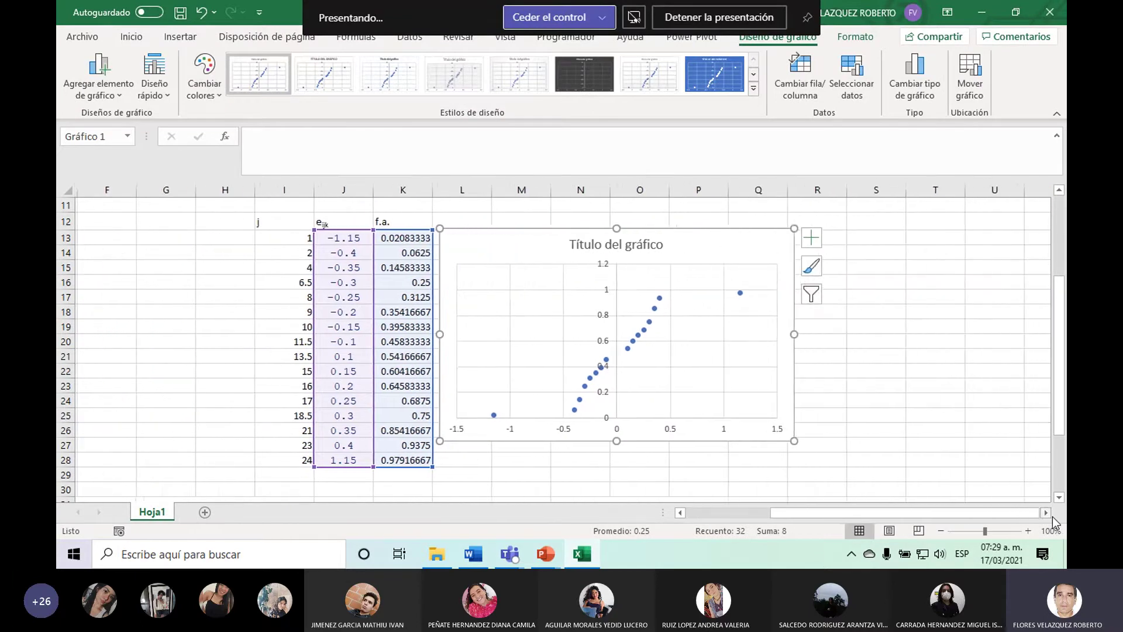
pyautogui.moveTo(796, 442); pyautogui.dragTo(838, 497)
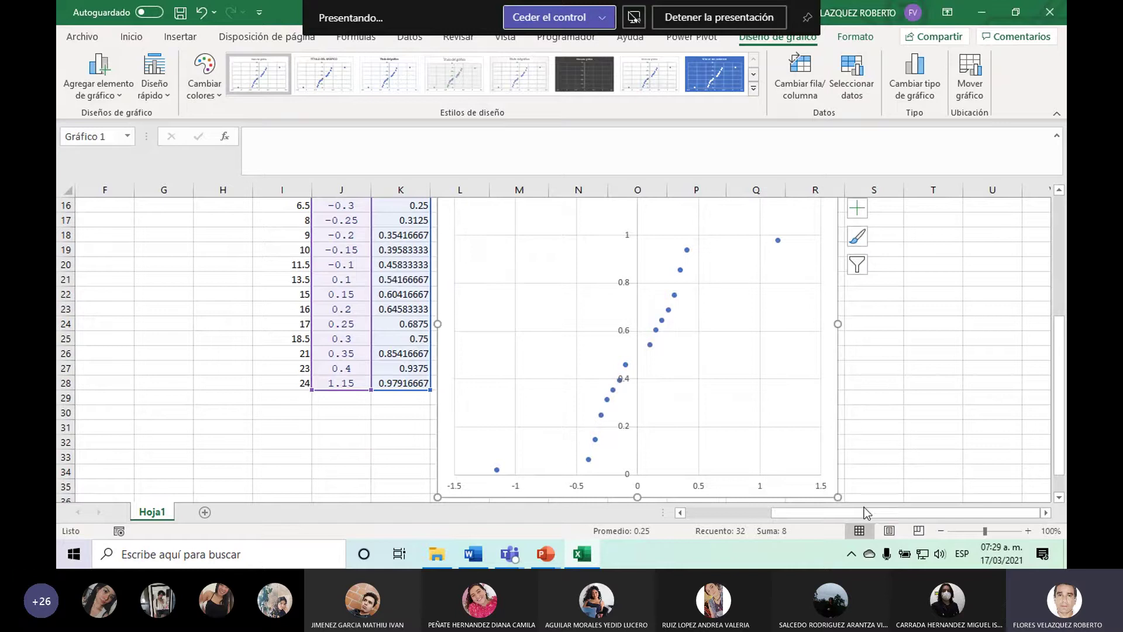
pyautogui.moveTo(838, 497); pyautogui.dragTo(843, 468)
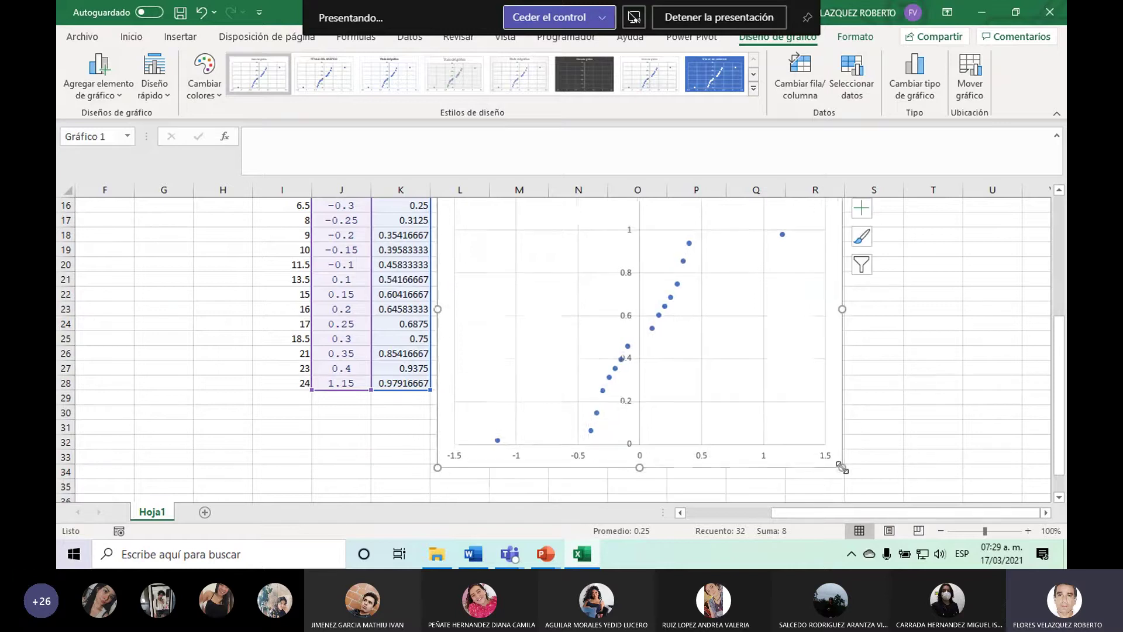
pyautogui.click(1059, 191)
pyautogui.click(1060, 191)
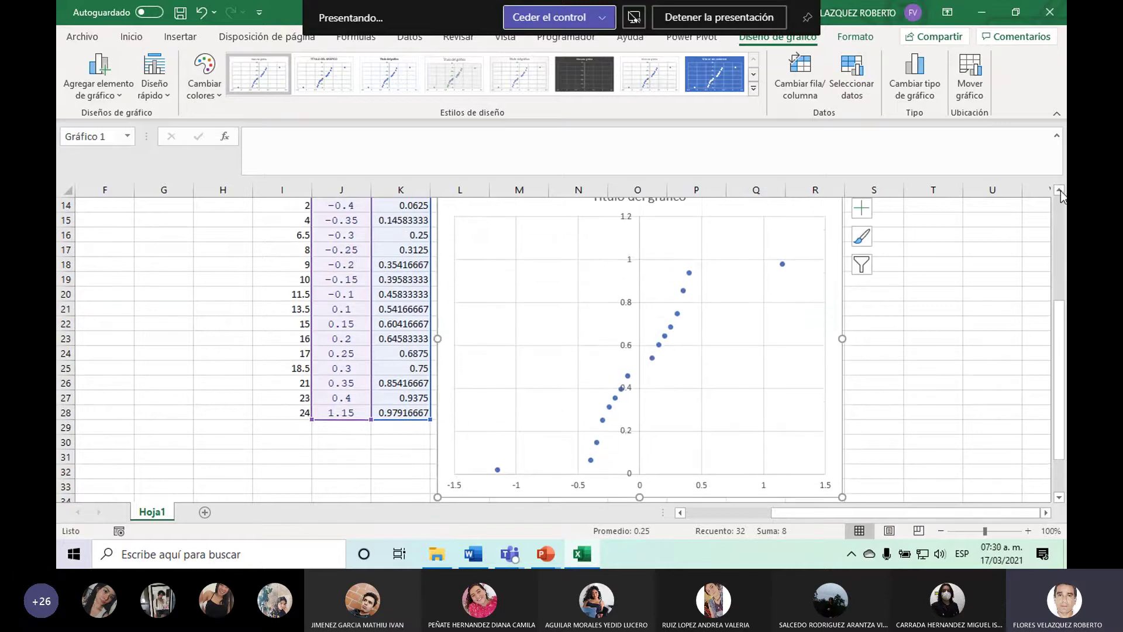
pyautogui.moveTo(840, 495); pyautogui.dragTo(839, 470)
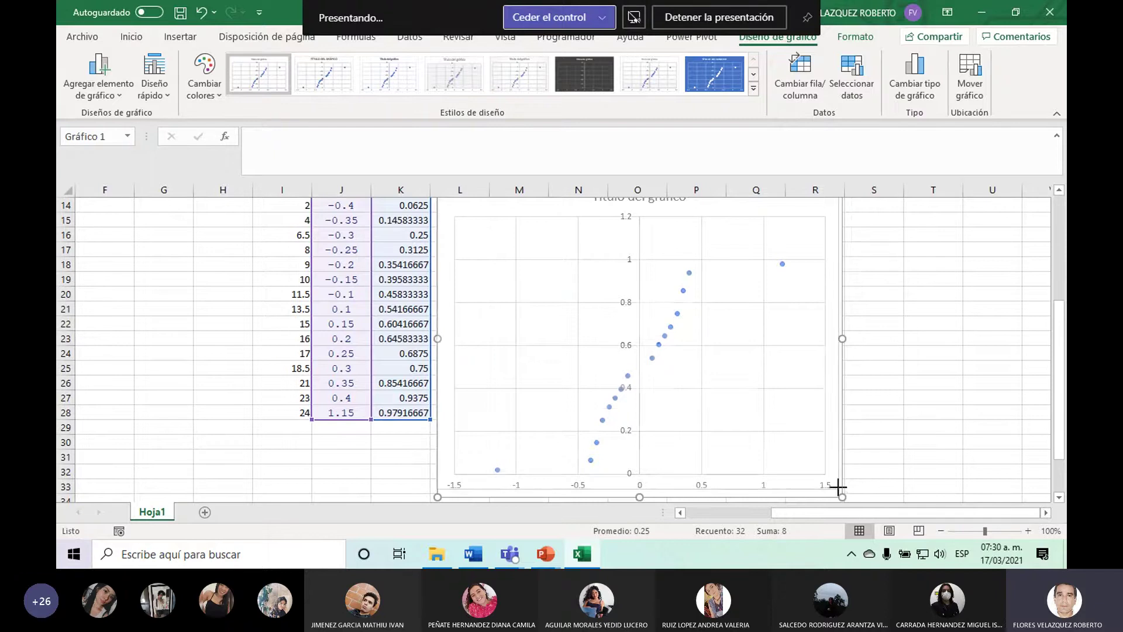
pyautogui.click(1061, 192)
# Delete the default 'Título del gráfico' chart title.
pyautogui.click(1060, 192)
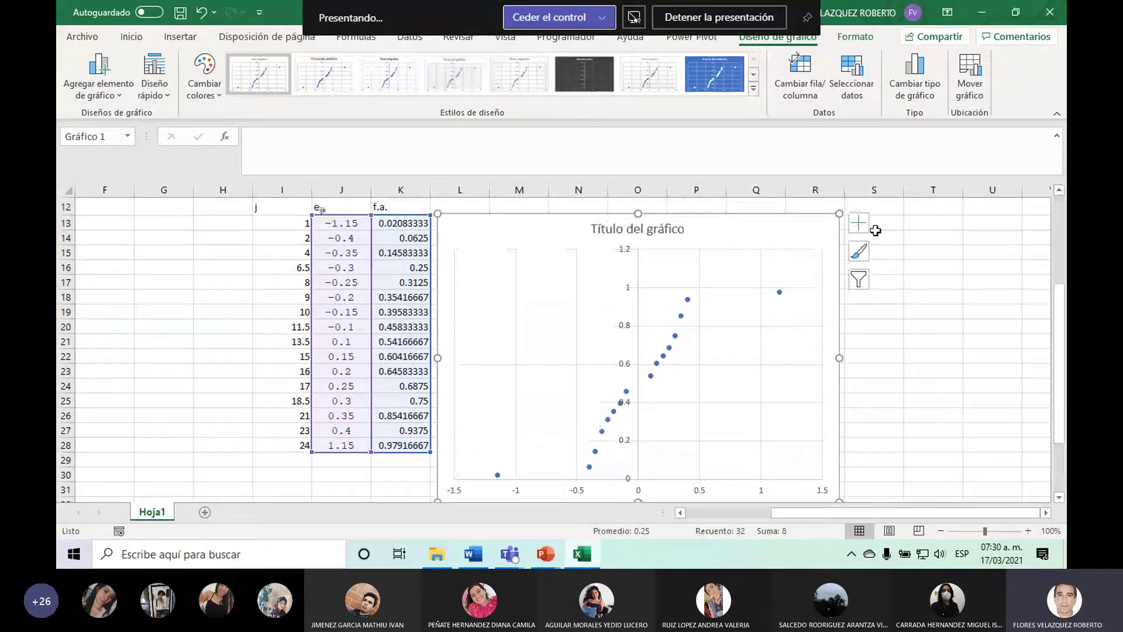
pyautogui.click(672, 236)
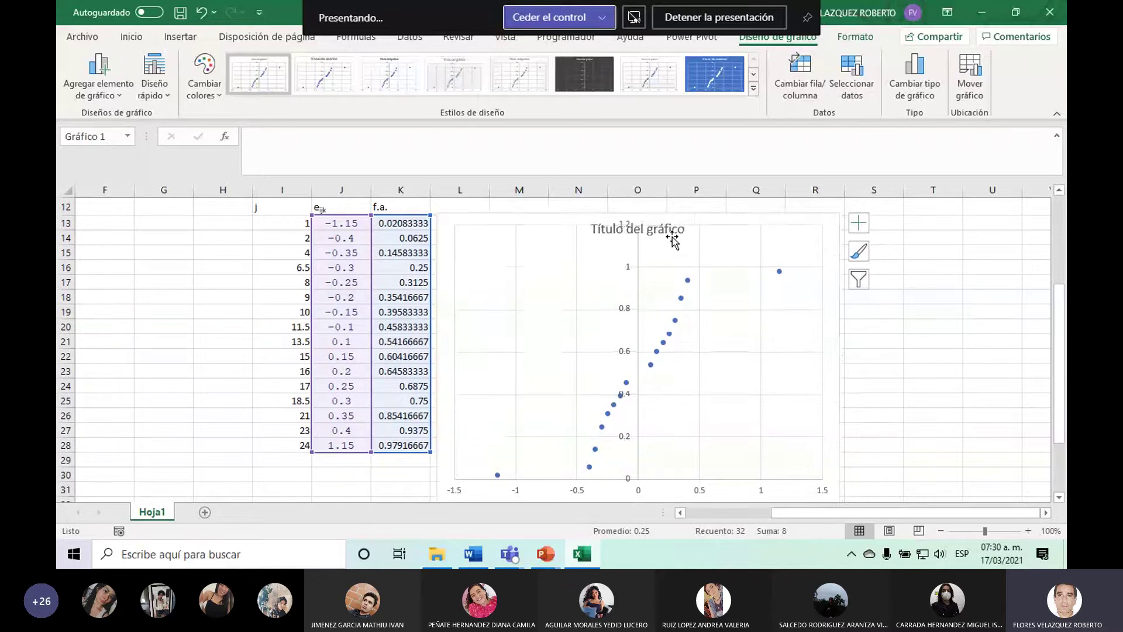
pyautogui.press('Delete')
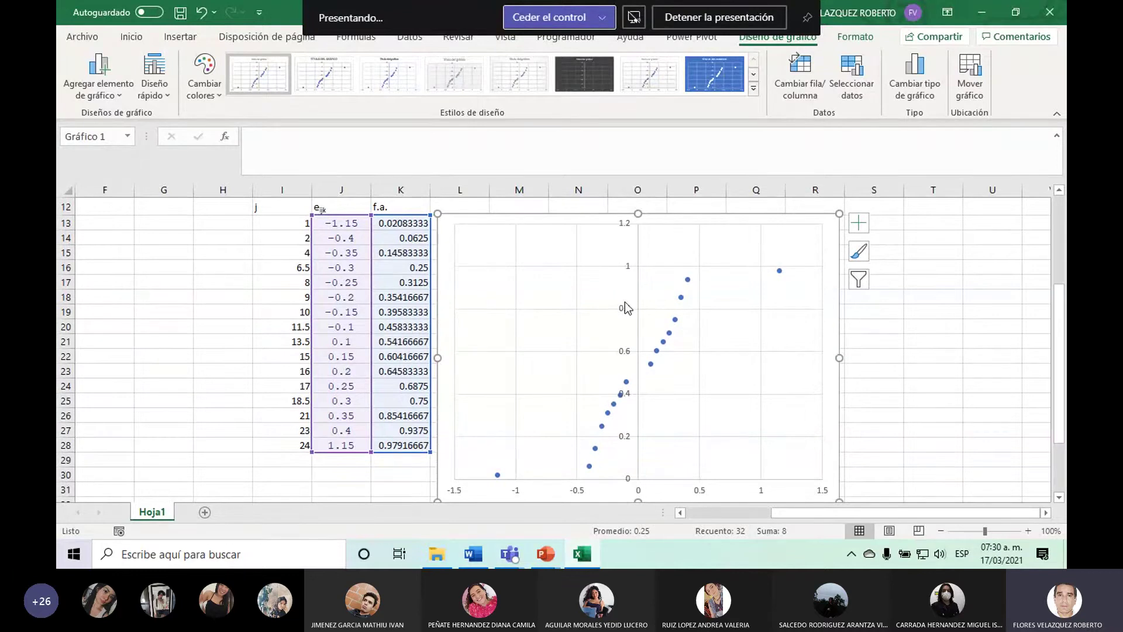
# Set the vertical axis maximum to 1.0 with a 0.25 major unit.
pyautogui.doubleClick(624, 302)
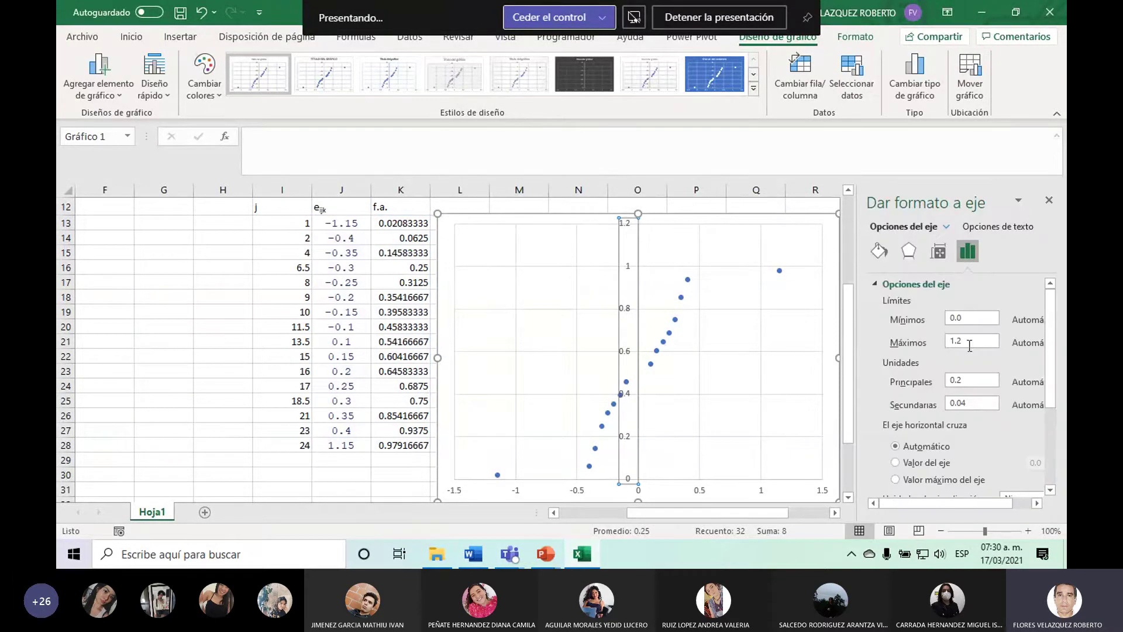
pyautogui.click(969, 344)
pyautogui.click(968, 379)
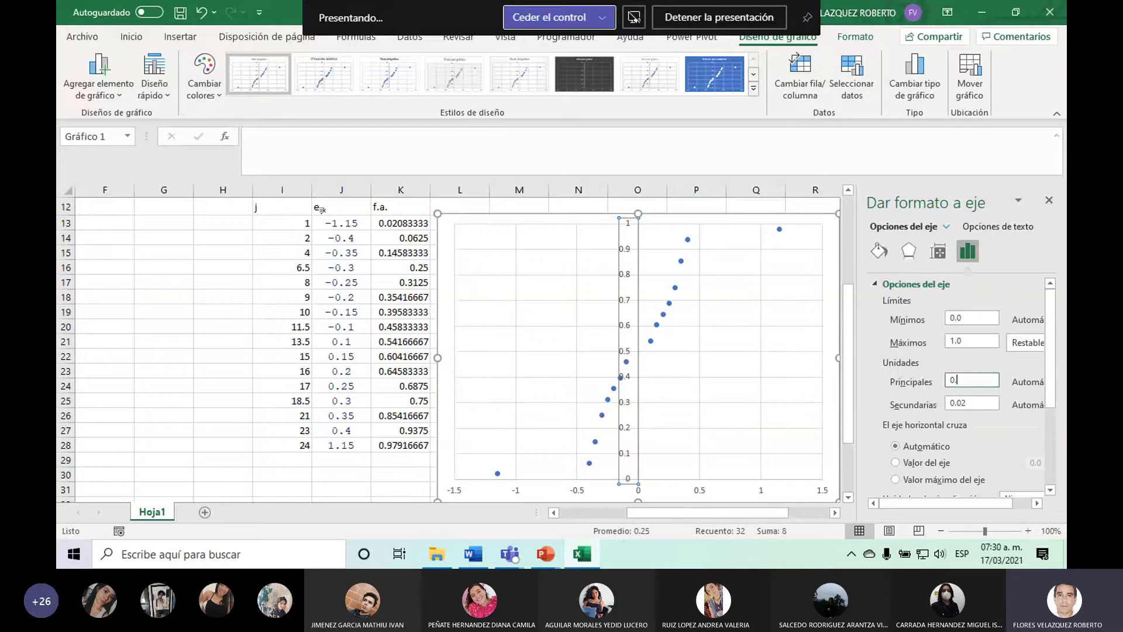
pyautogui.write('25')
pyautogui.press('Return')
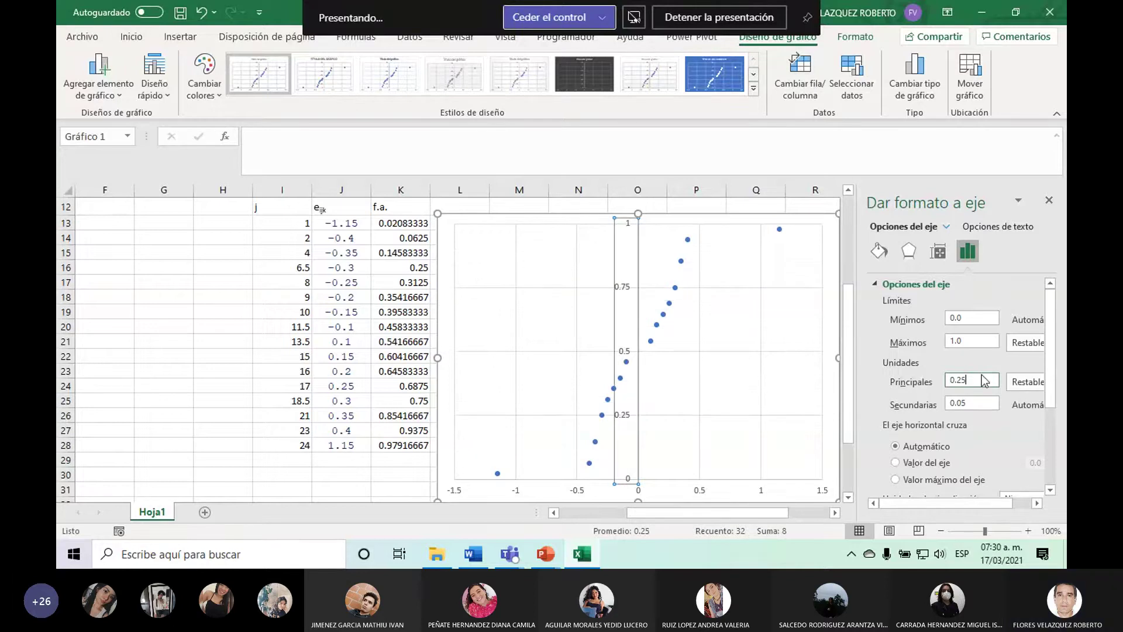
pyautogui.click(1049, 201)
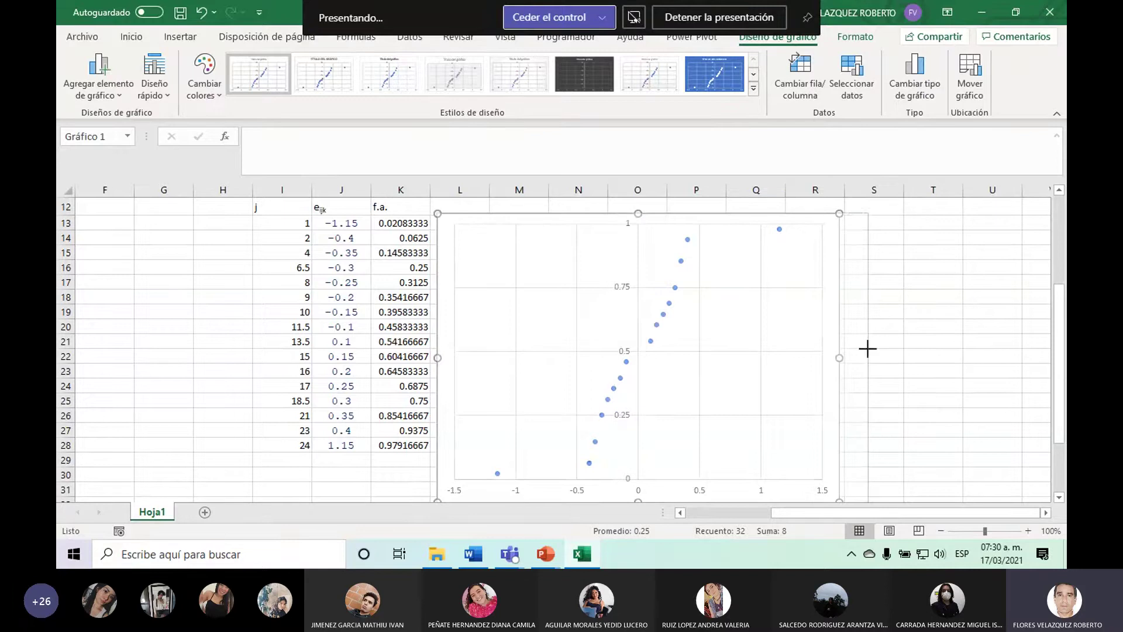
# Widen the chart toward the right.
pyautogui.moveTo(837, 354); pyautogui.dragTo(866, 354)
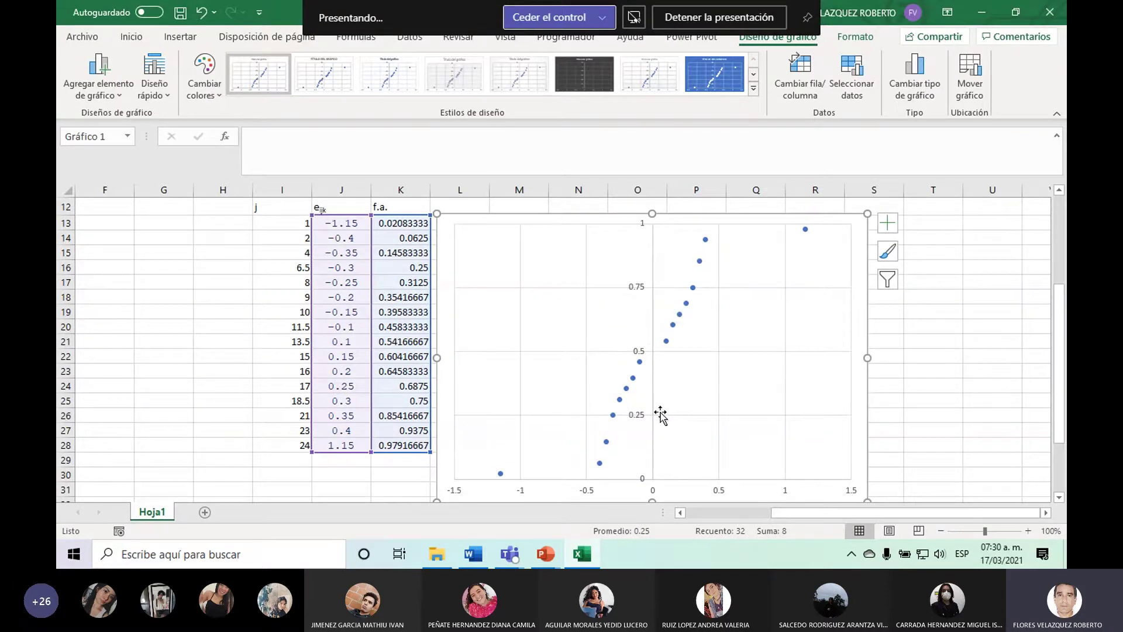
pyautogui.click(562, 268)
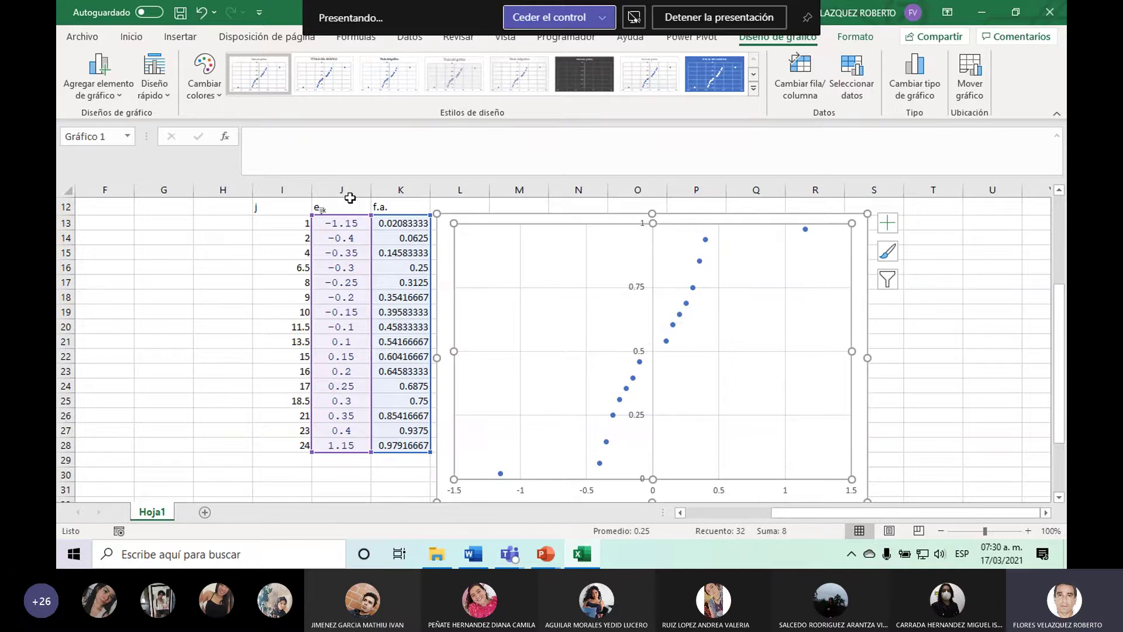
pyautogui.click(180, 37)
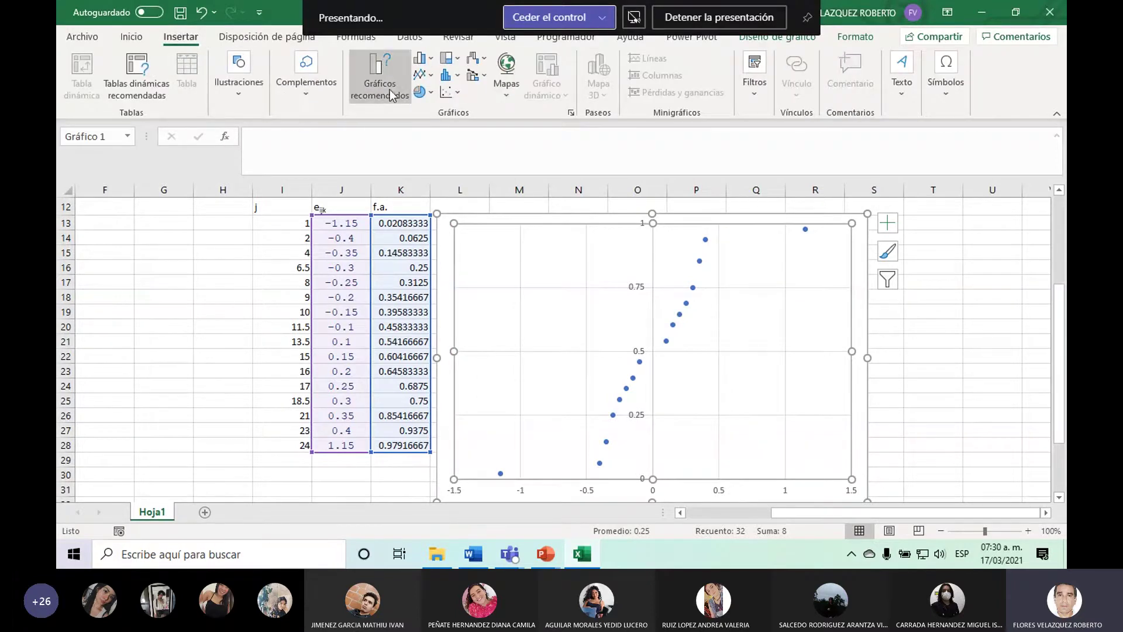
# Draw a horizontal line across the chart at 0.75 with a purple, 2¼ pt outline.
pyautogui.click(257, 97)
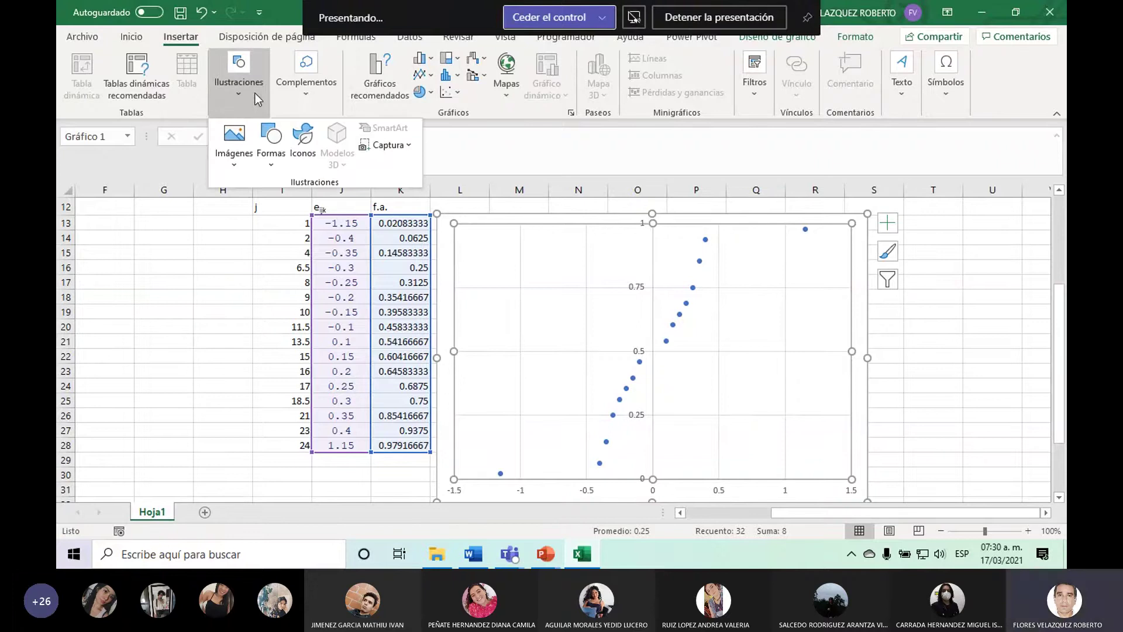
pyautogui.click(271, 141)
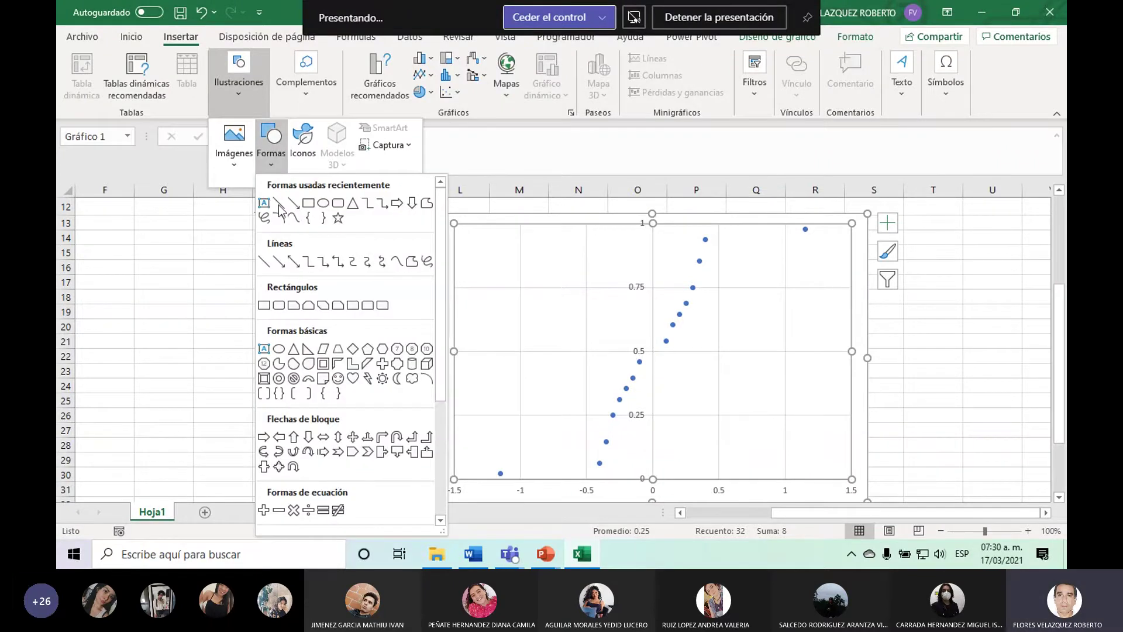
pyautogui.click(279, 204)
pyautogui.moveTo(456, 288); pyautogui.dragTo(854, 288)
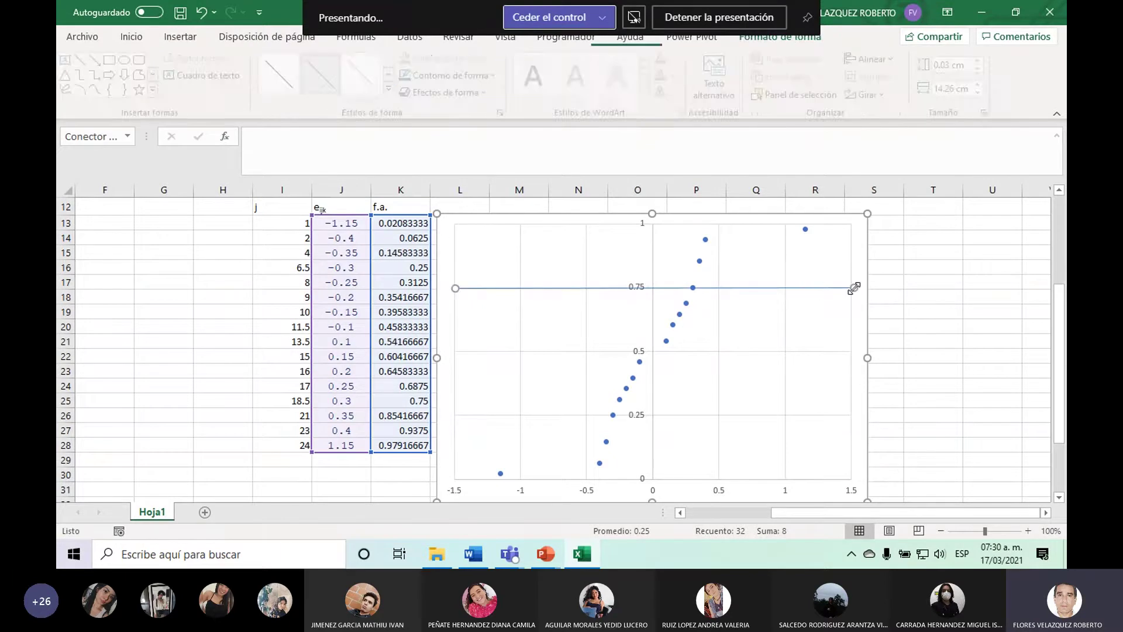
pyautogui.click(434, 79)
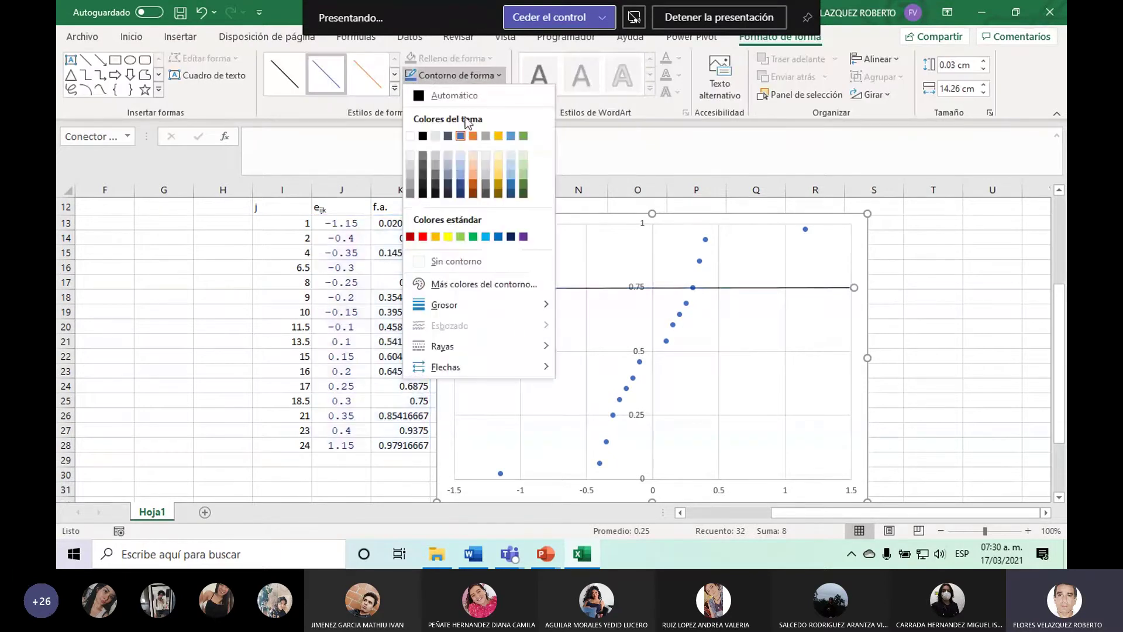
pyautogui.click(520, 232)
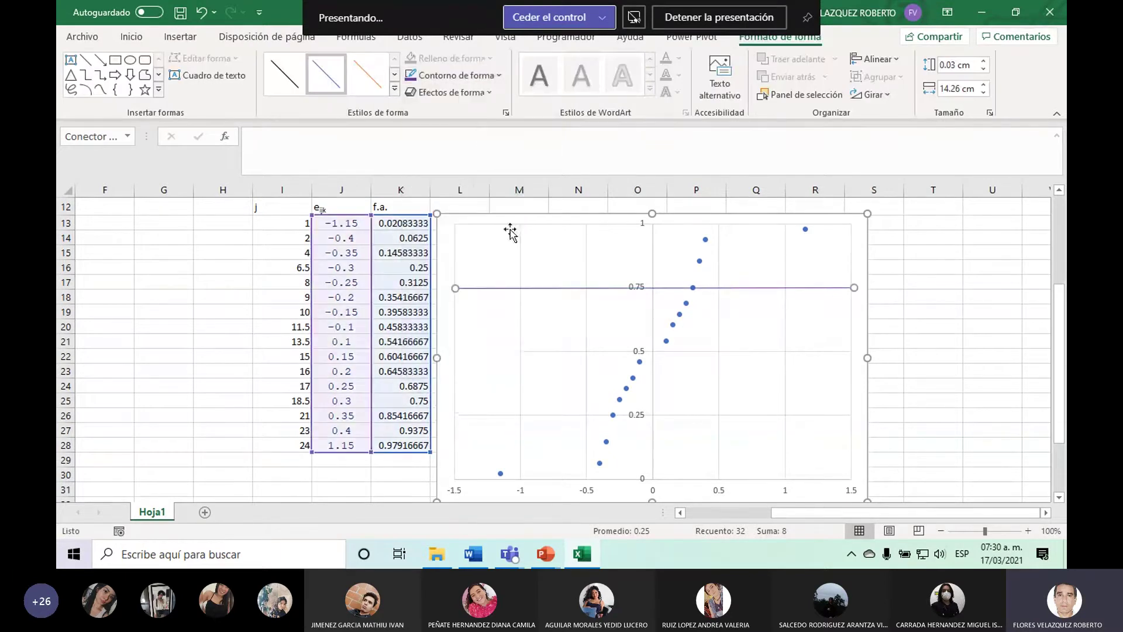
pyautogui.click(452, 75)
pyautogui.moveTo(444, 304)
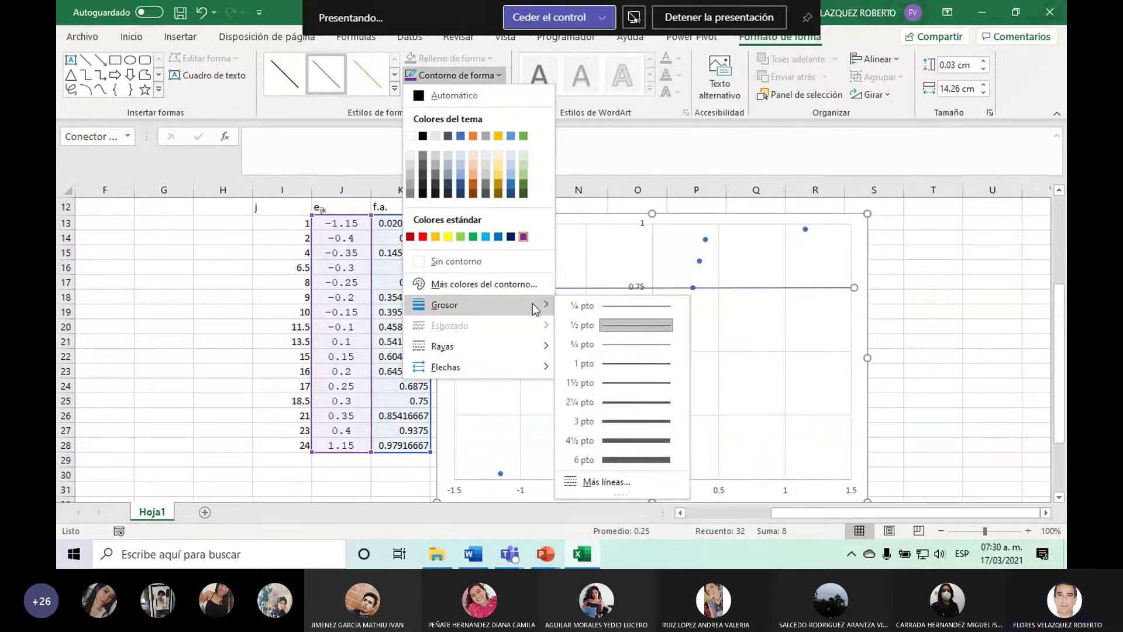
pyautogui.click(641, 408)
# Paste a copy of the purple line and move it down to the 0.25 level.
pyautogui.hotkey('ctrl', 'v')
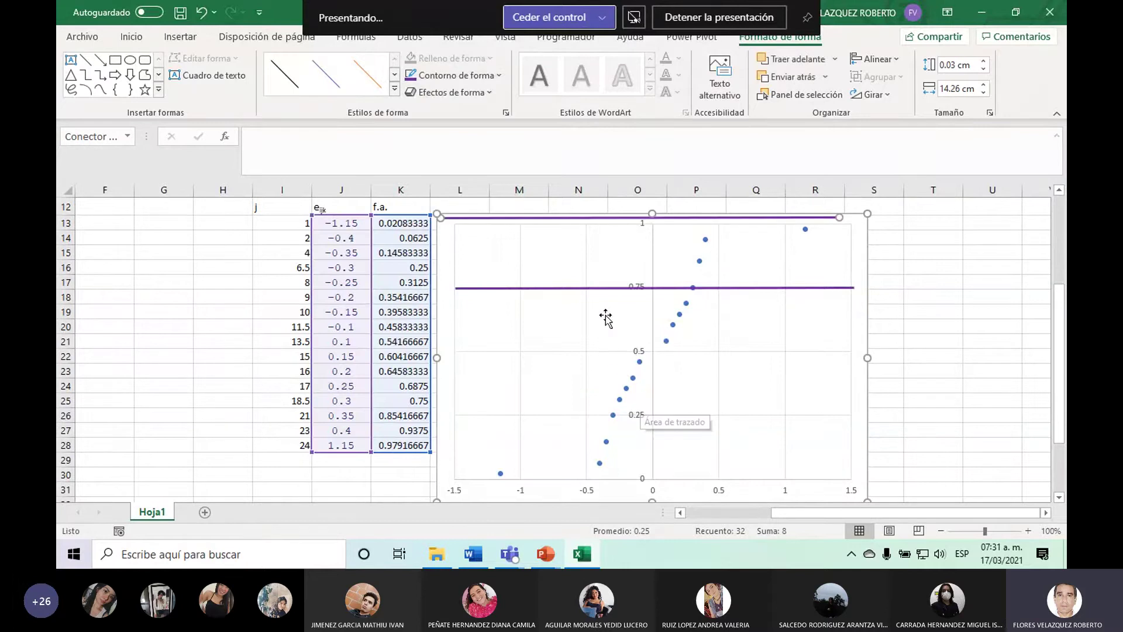
pyautogui.moveTo(595, 219); pyautogui.dragTo(618, 415)
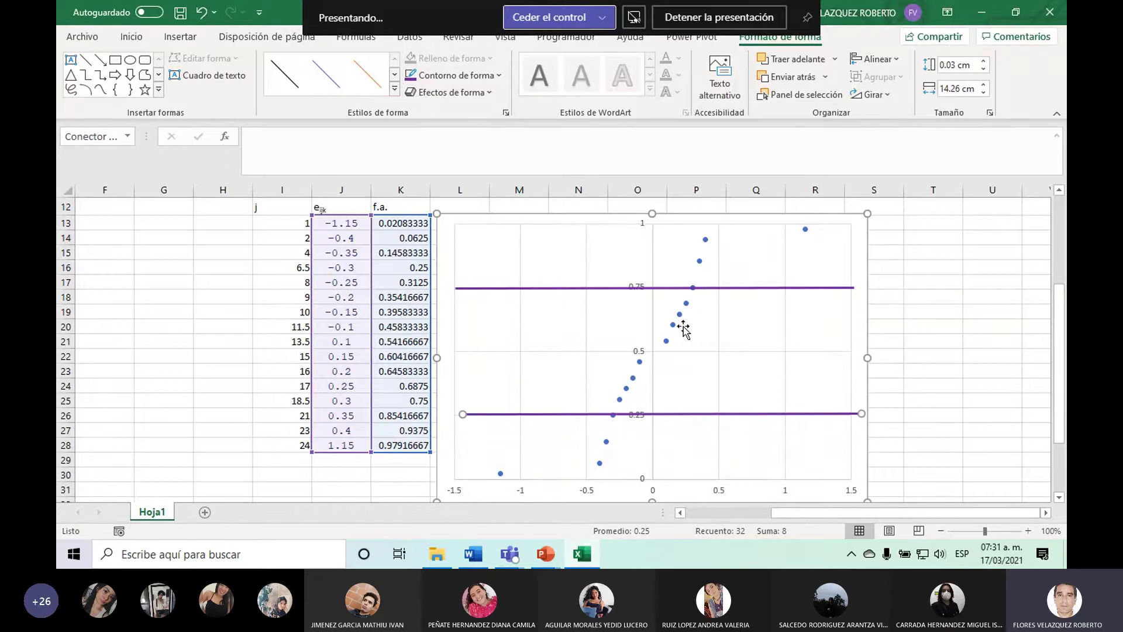
pyautogui.click(86, 59)
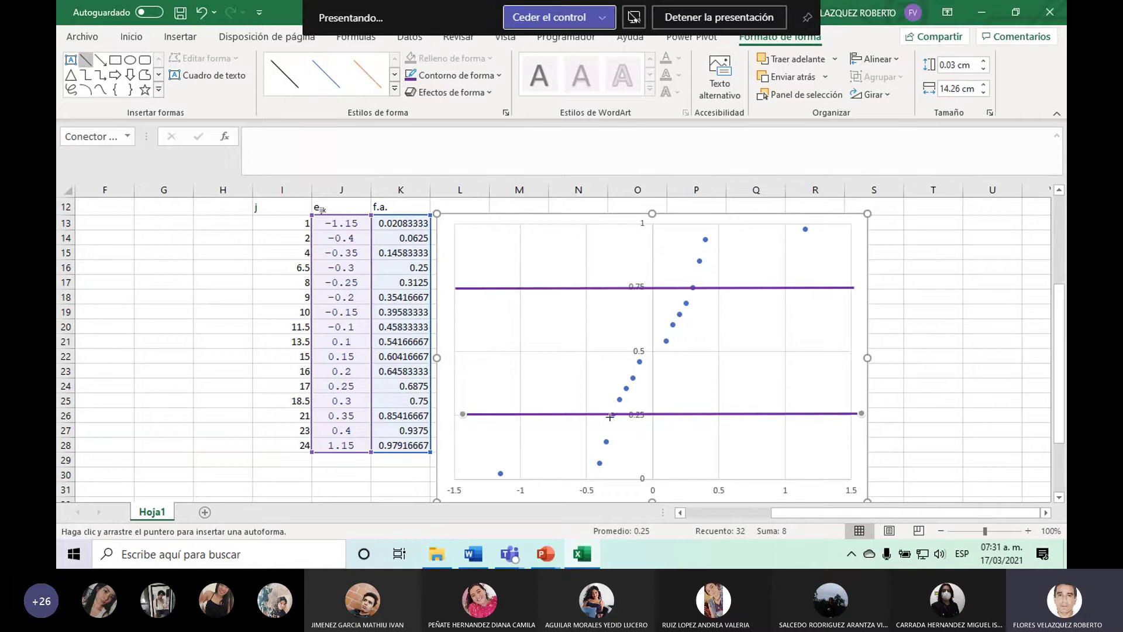
# Draw a yellow 2¼ pt line through the points from the 0.25 line to the 0.75 line.
pyautogui.moveTo(605, 416); pyautogui.dragTo(698, 287)
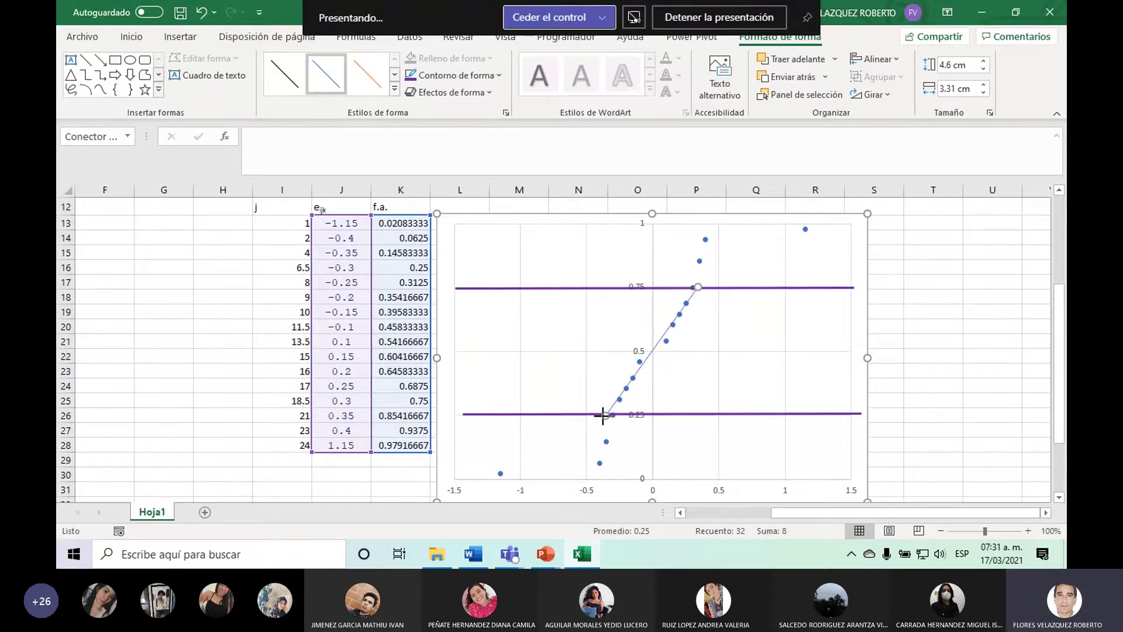
pyautogui.moveTo(603, 416); pyautogui.dragTo(604, 419)
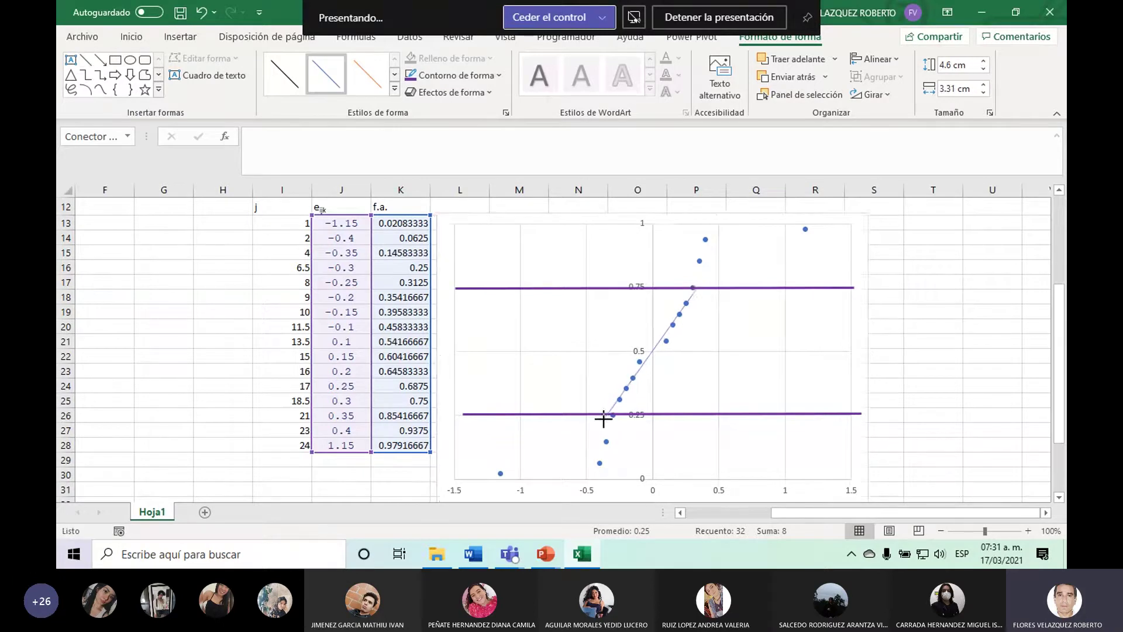
pyautogui.click(433, 82)
pyautogui.click(498, 141)
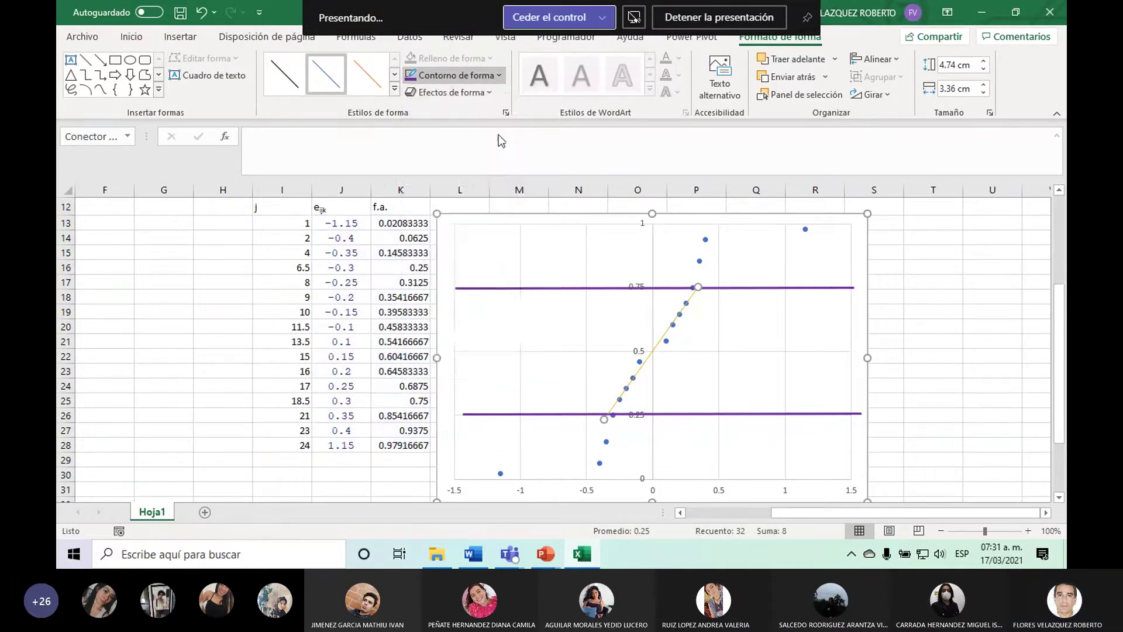
pyautogui.click(455, 75)
pyautogui.moveTo(479, 304)
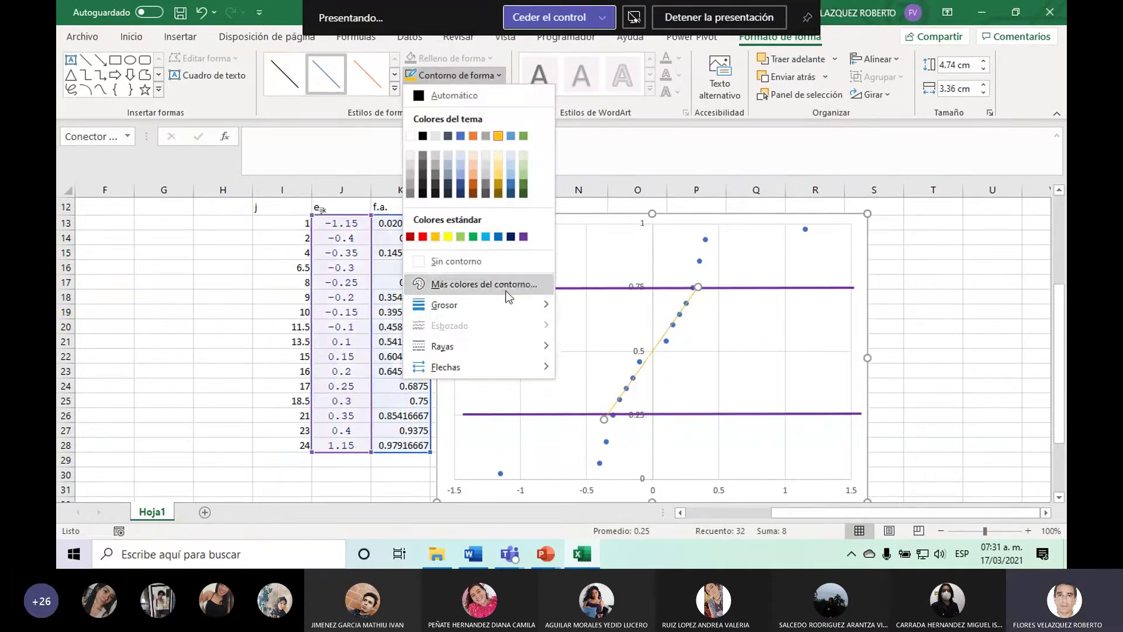
pyautogui.click(629, 402)
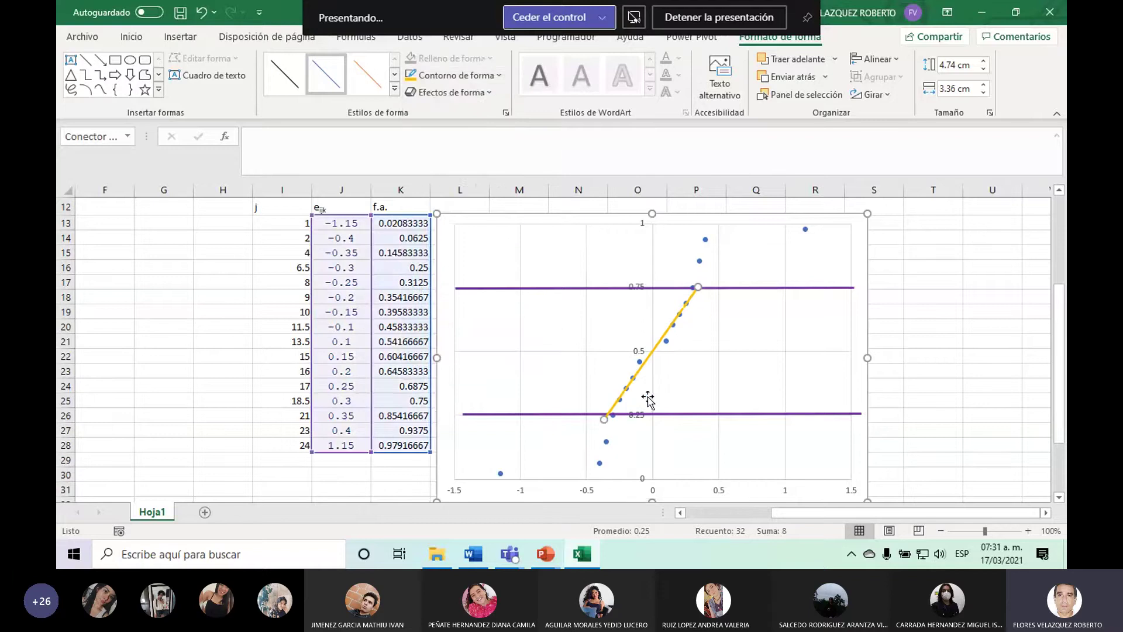
pyautogui.click(901, 358)
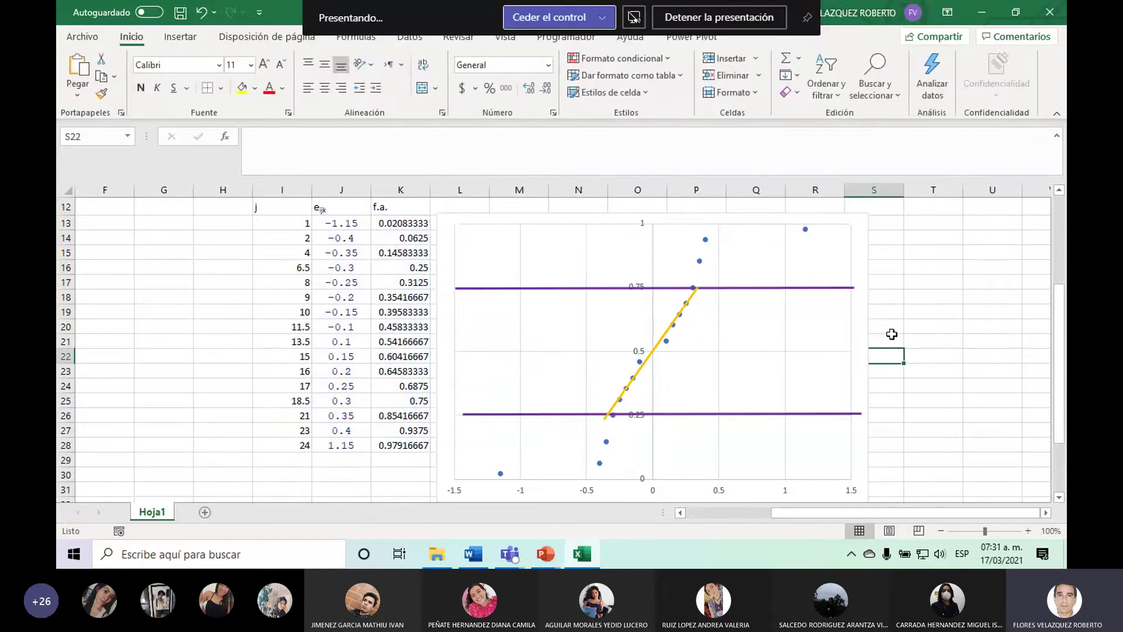
# Give the data series built-in asterisk markers at size 8.
pyautogui.click(706, 240)
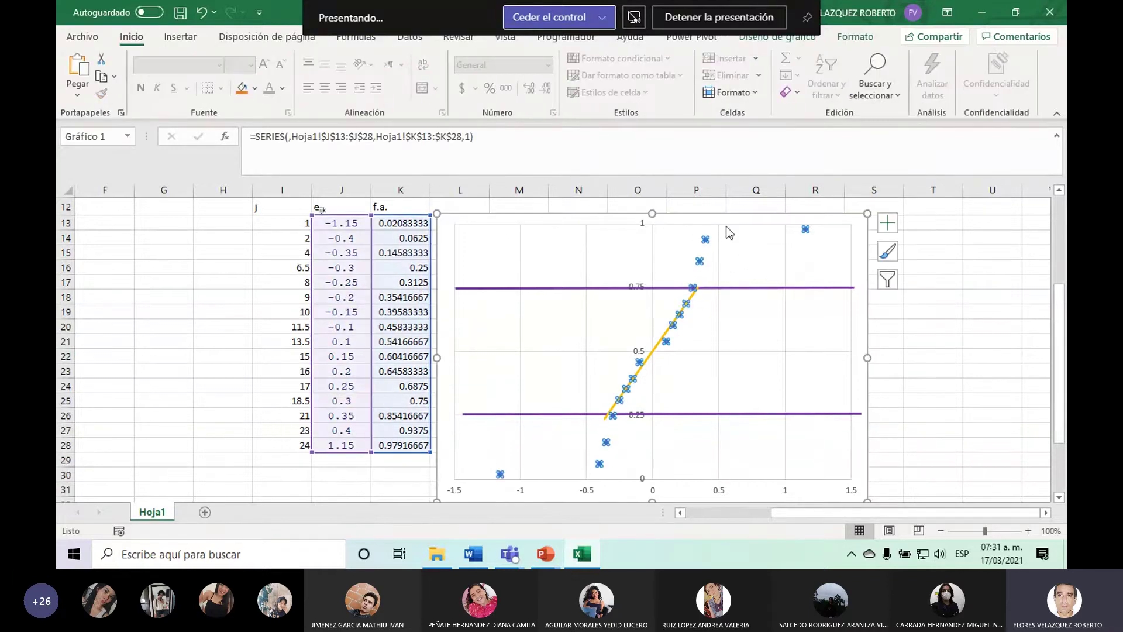
pyautogui.rightClick(705, 241)
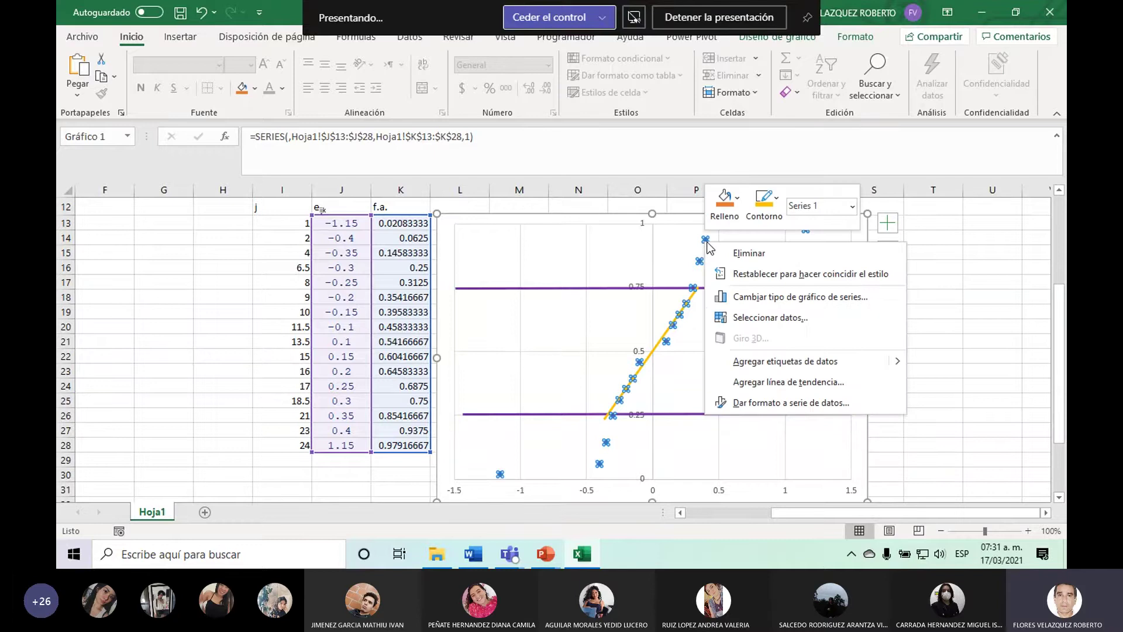
pyautogui.click(773, 402)
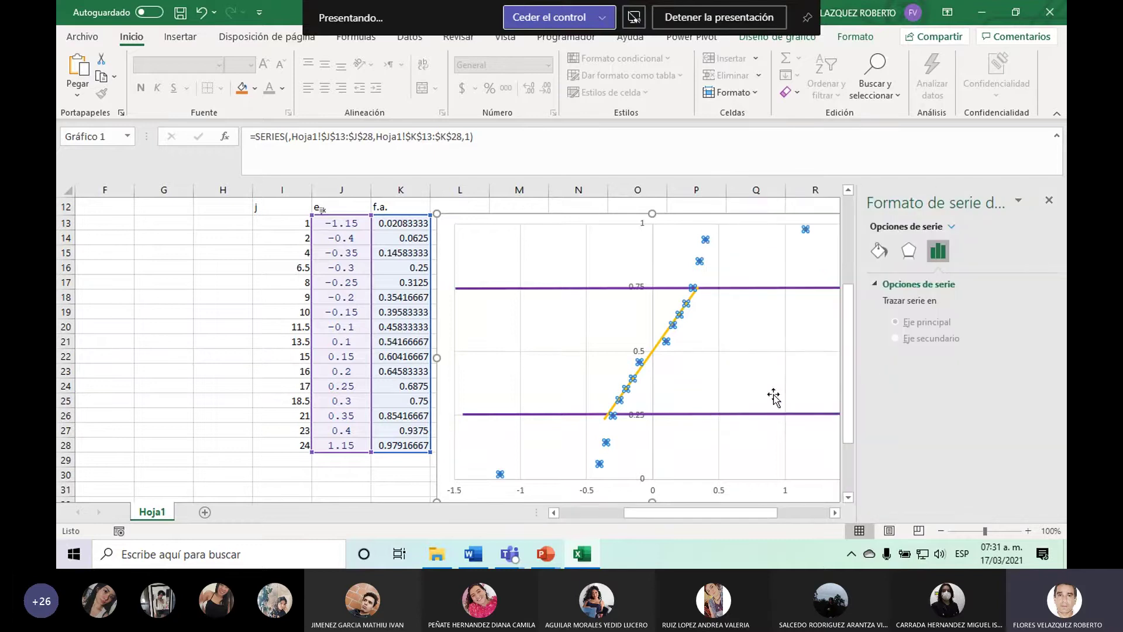
pyautogui.click(879, 250)
pyautogui.click(940, 291)
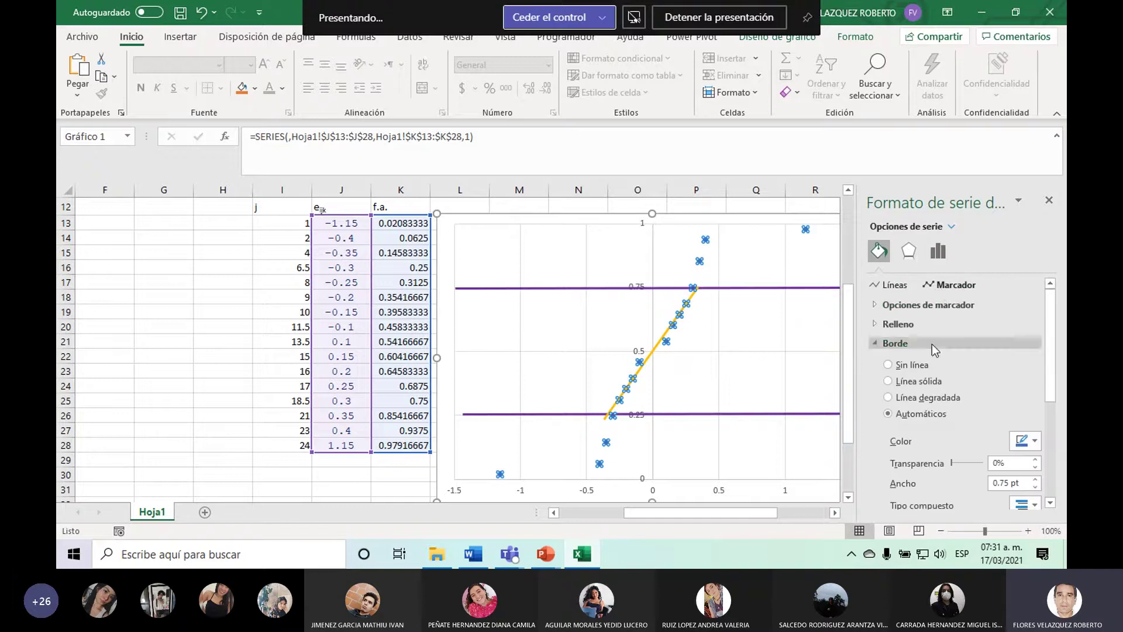
pyautogui.click(926, 305)
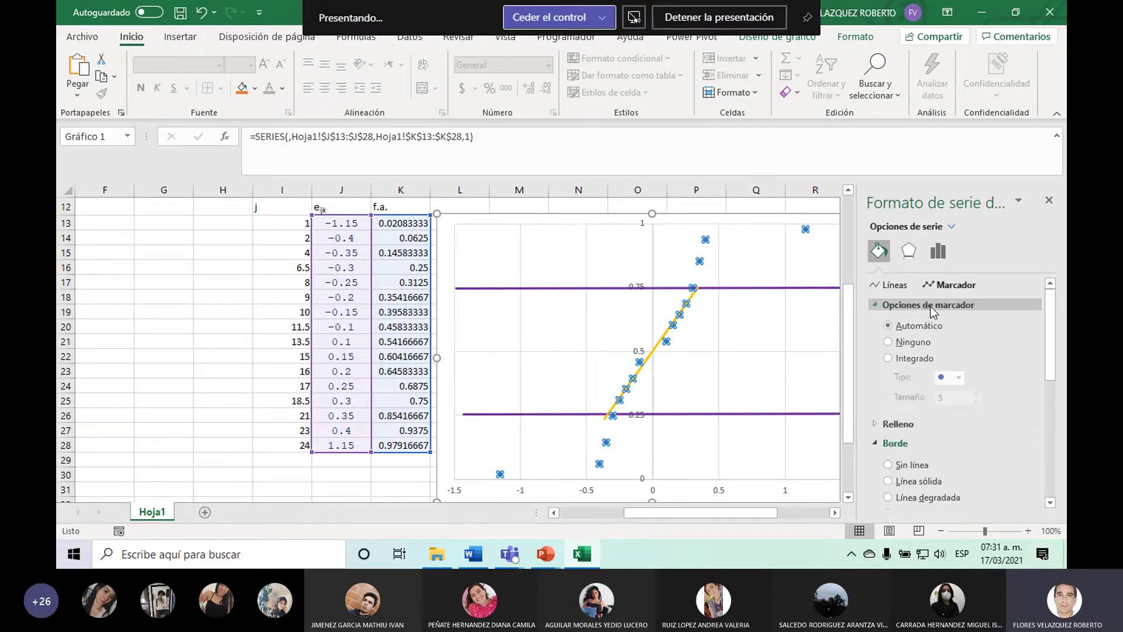
pyautogui.click(902, 359)
pyautogui.scroll(-2, 1051, 334)
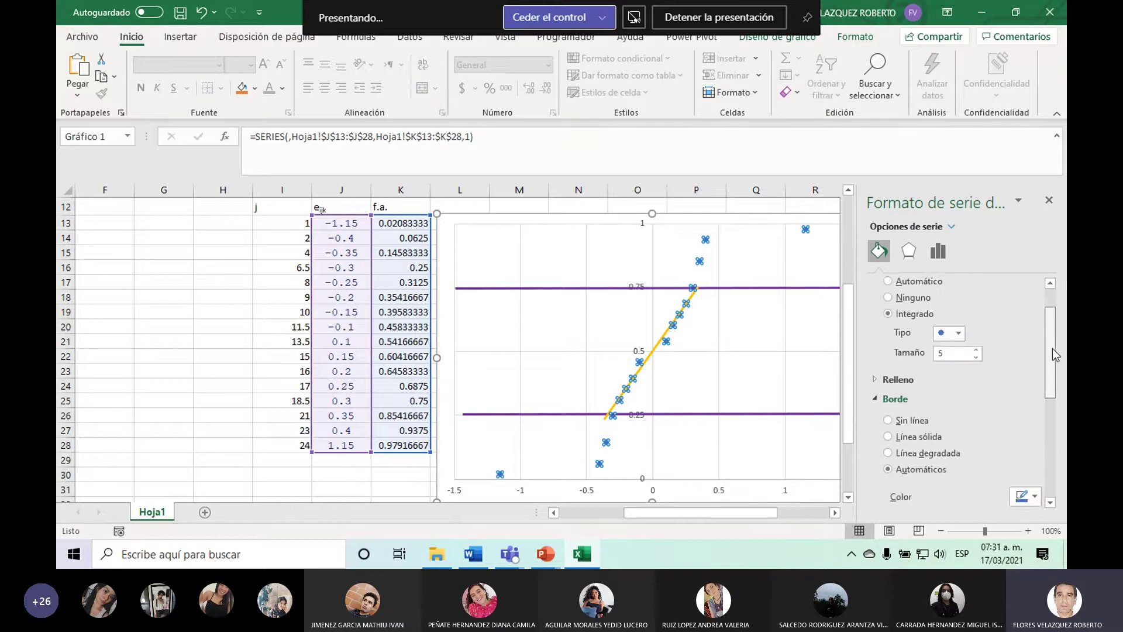
pyautogui.click(960, 325)
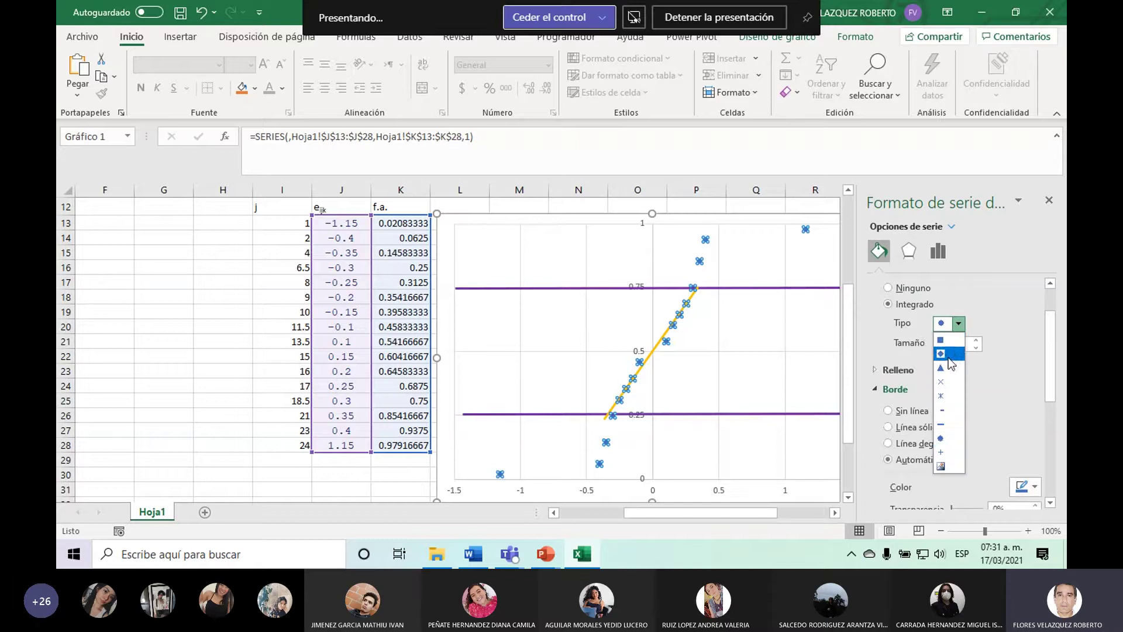
pyautogui.click(951, 396)
pyautogui.click(976, 339)
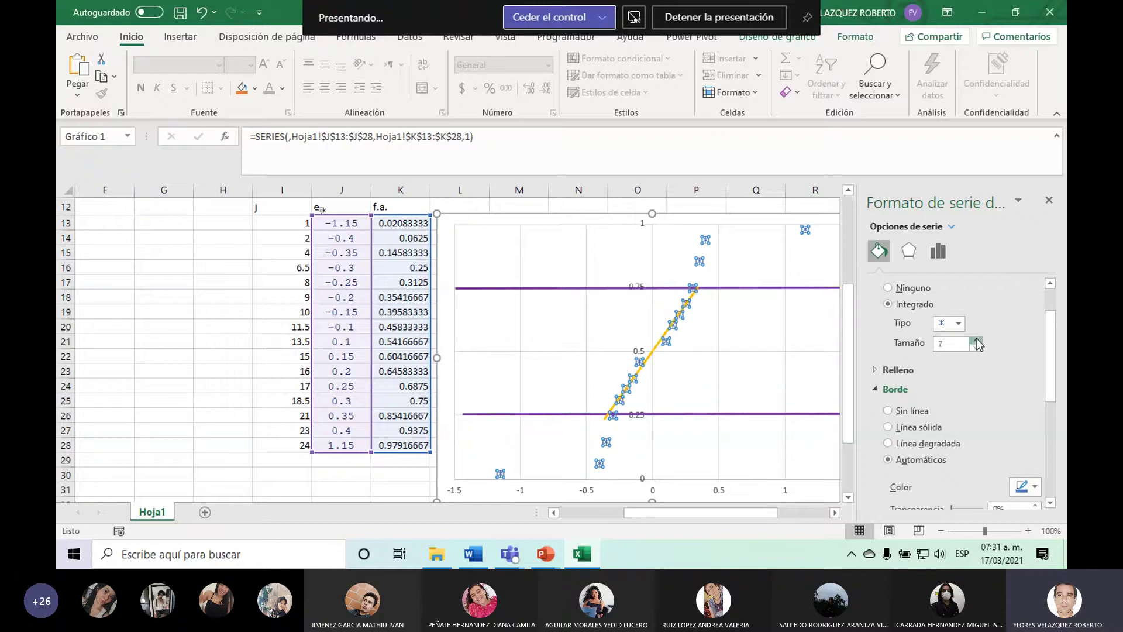
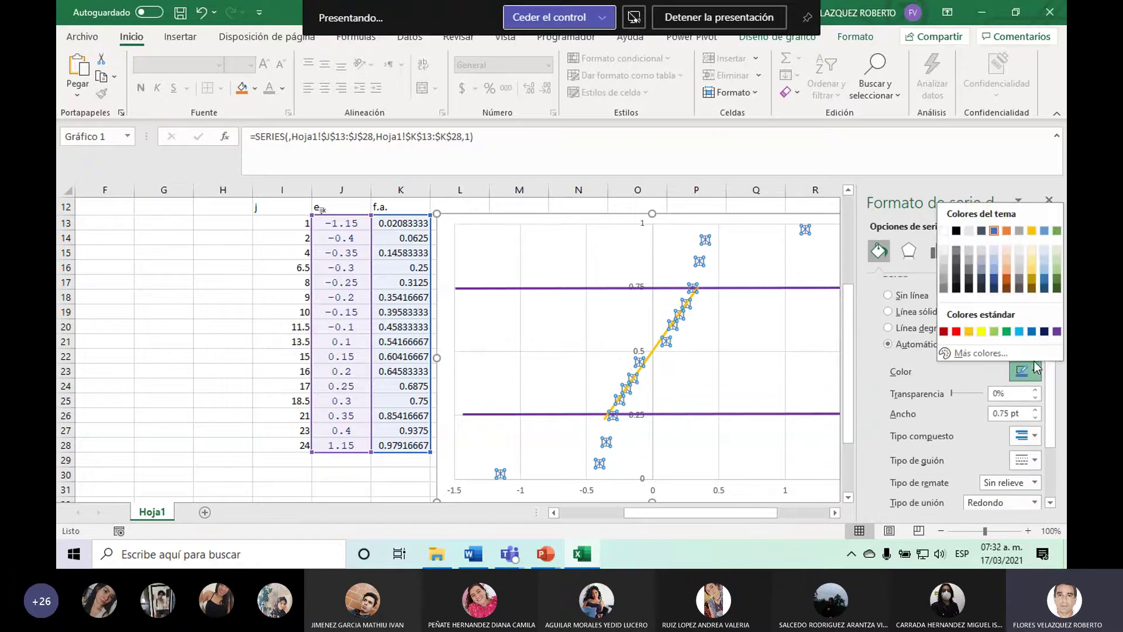
# Give the chart markers dark red outlines and a solid yellow fill.
pyautogui.click(944, 332)
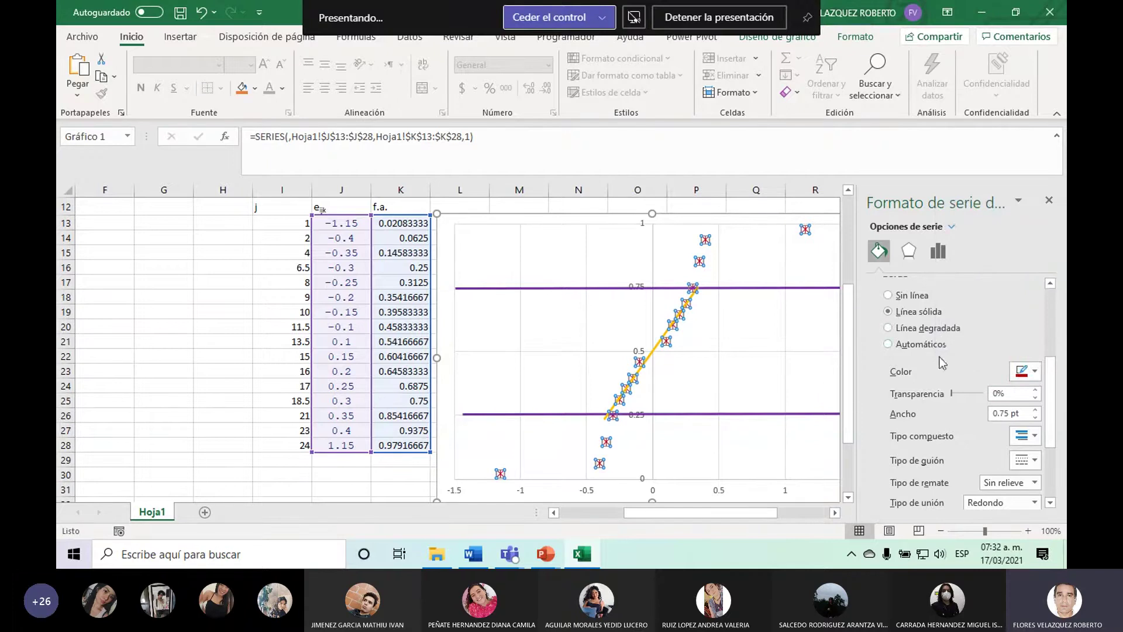
pyautogui.scroll(3, 1050, 352)
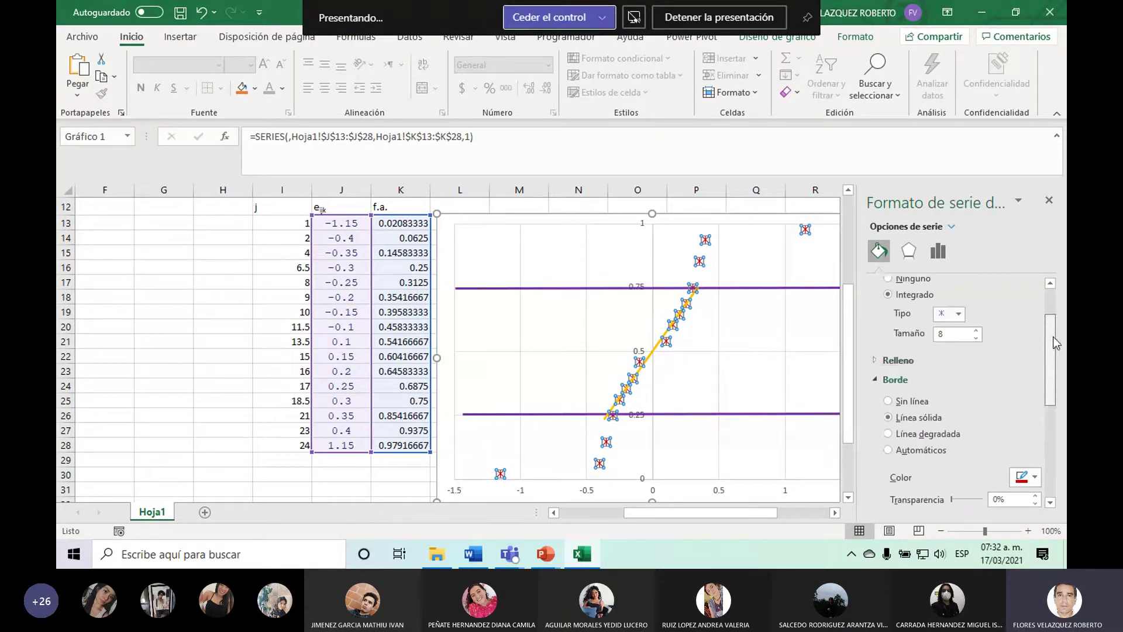
pyautogui.click(1039, 360)
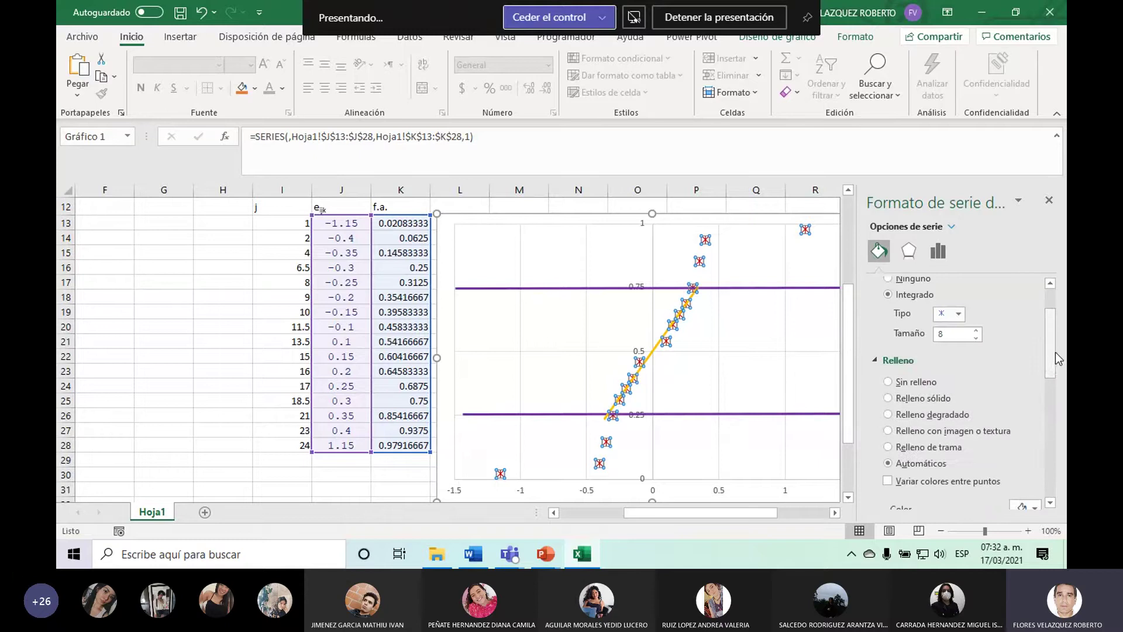
pyautogui.click(936, 398)
pyautogui.moveTo(1052, 356); pyautogui.dragTo(1052, 380)
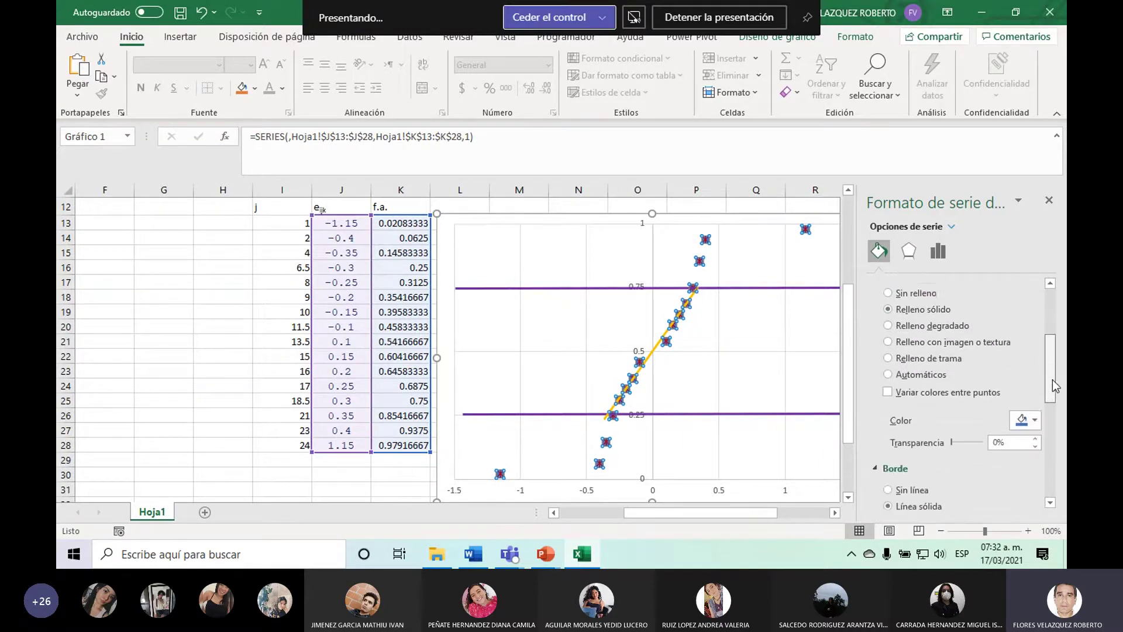
pyautogui.click(1036, 410)
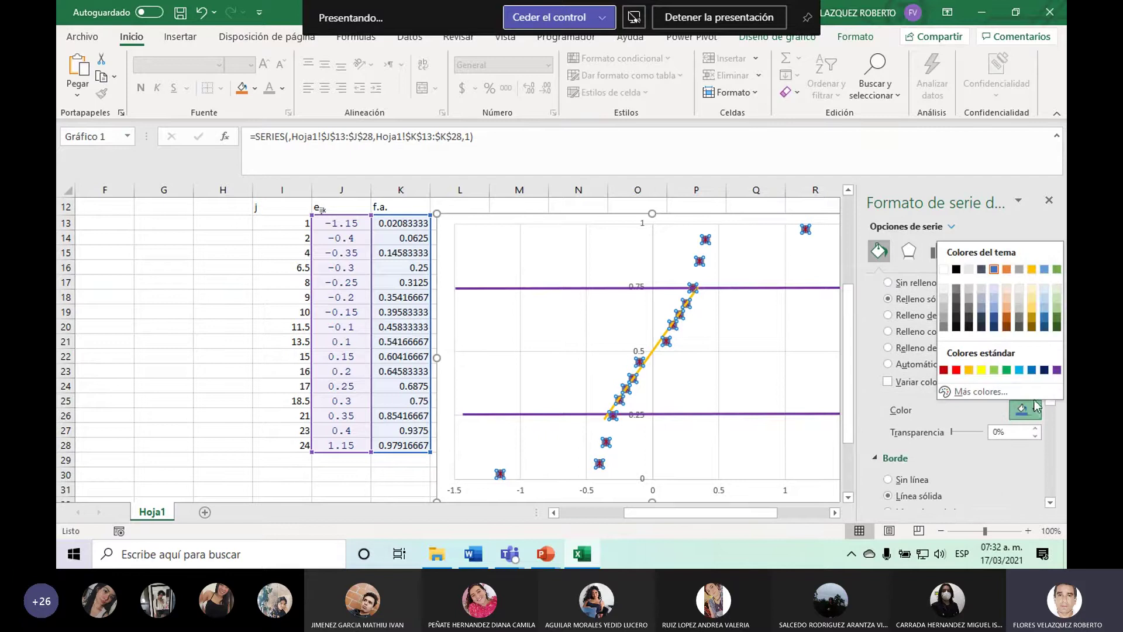
pyautogui.click(979, 371)
# Turn the line joining the central points blue and close the formatting pane.
pyautogui.click(661, 338)
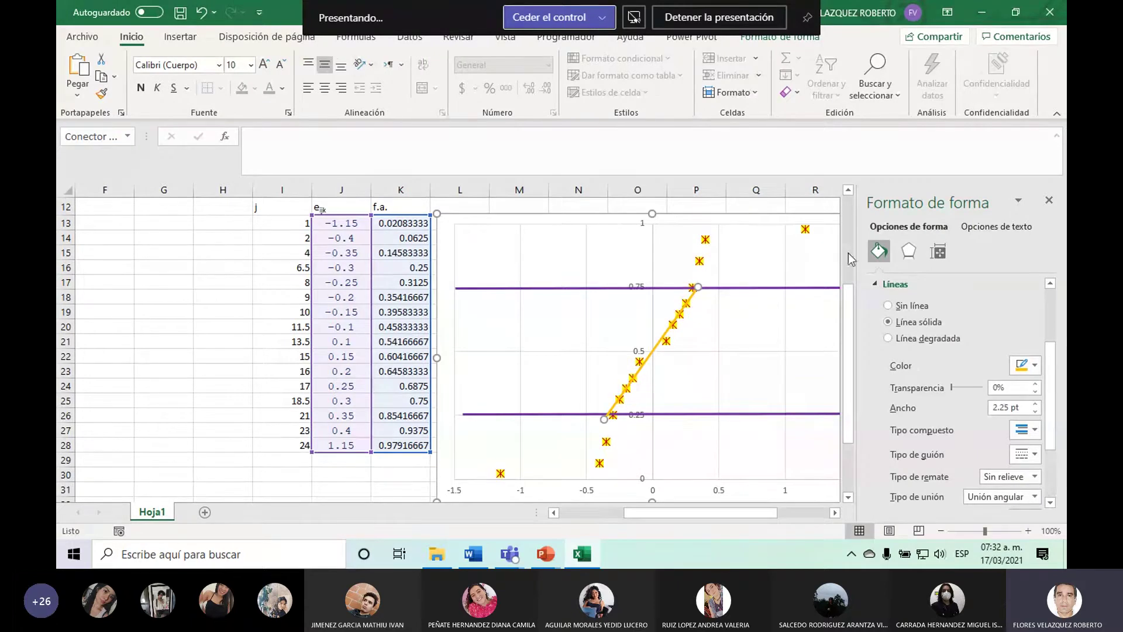
pyautogui.click(1035, 365)
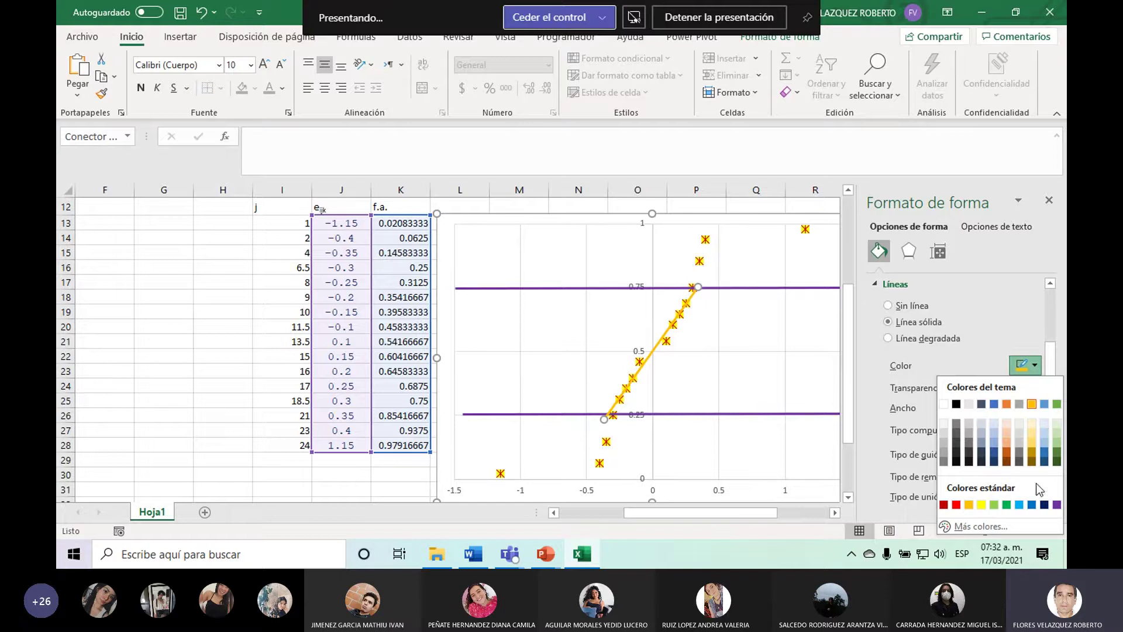
pyautogui.click(1033, 506)
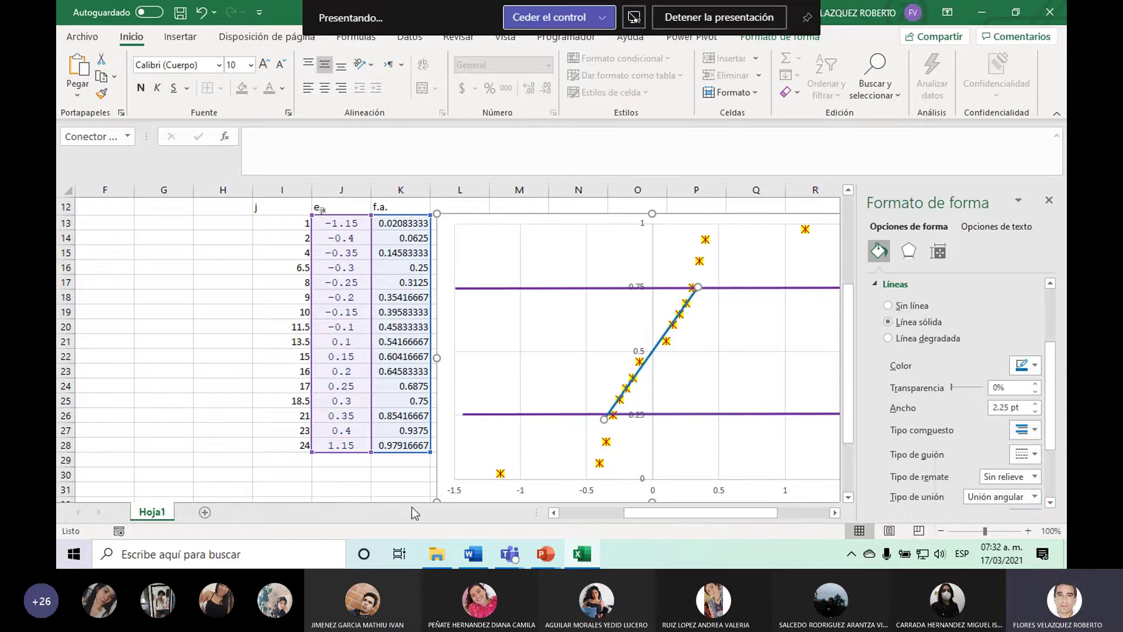
pyautogui.click(192, 370)
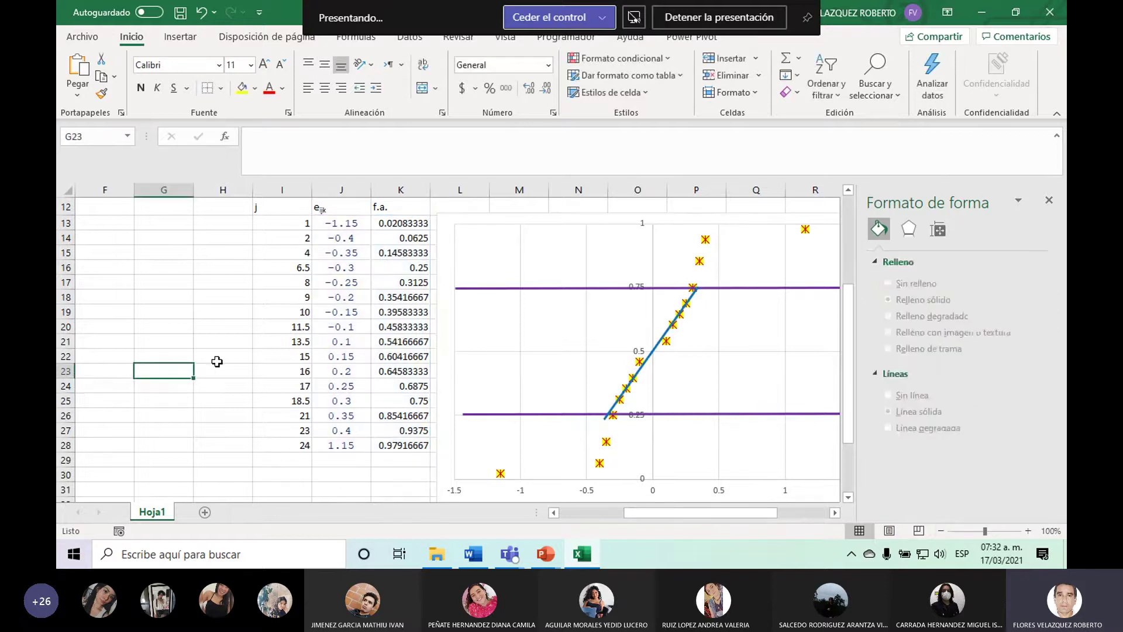
pyautogui.click(1049, 200)
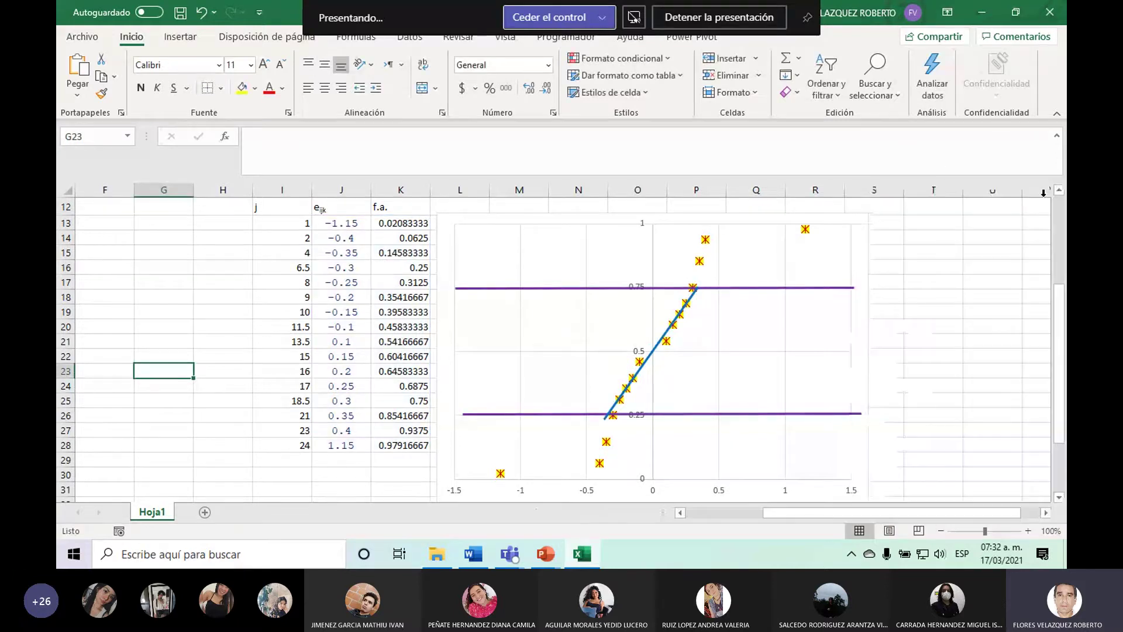
pyautogui.click(447, 240)
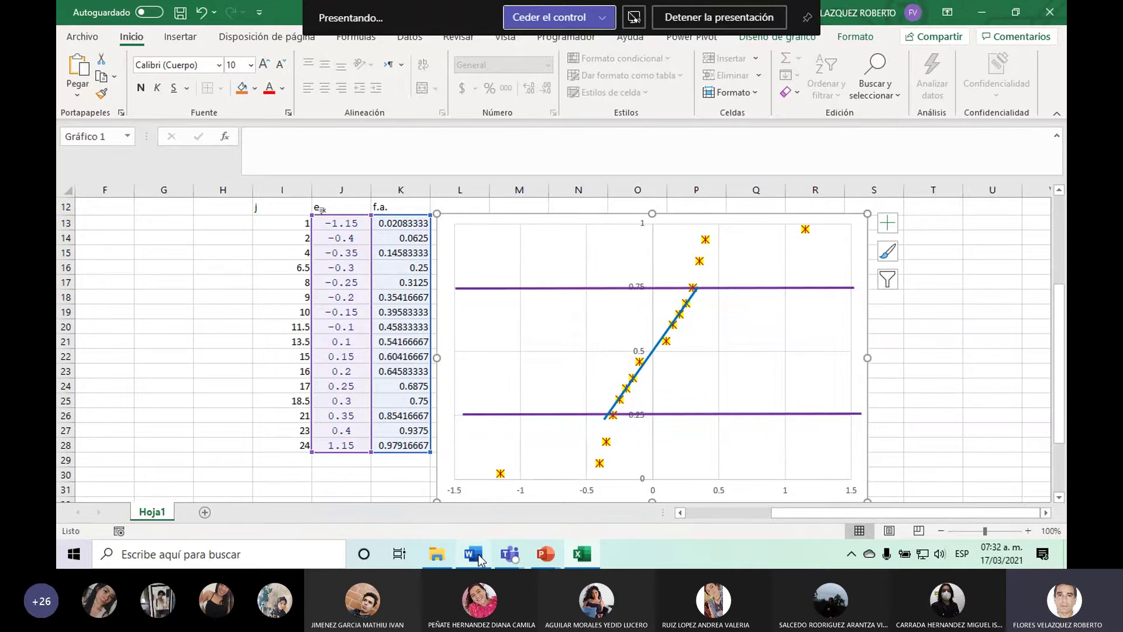
# Paste the chart at the end of the Word report and remove the window split.
pyautogui.click(474, 554)
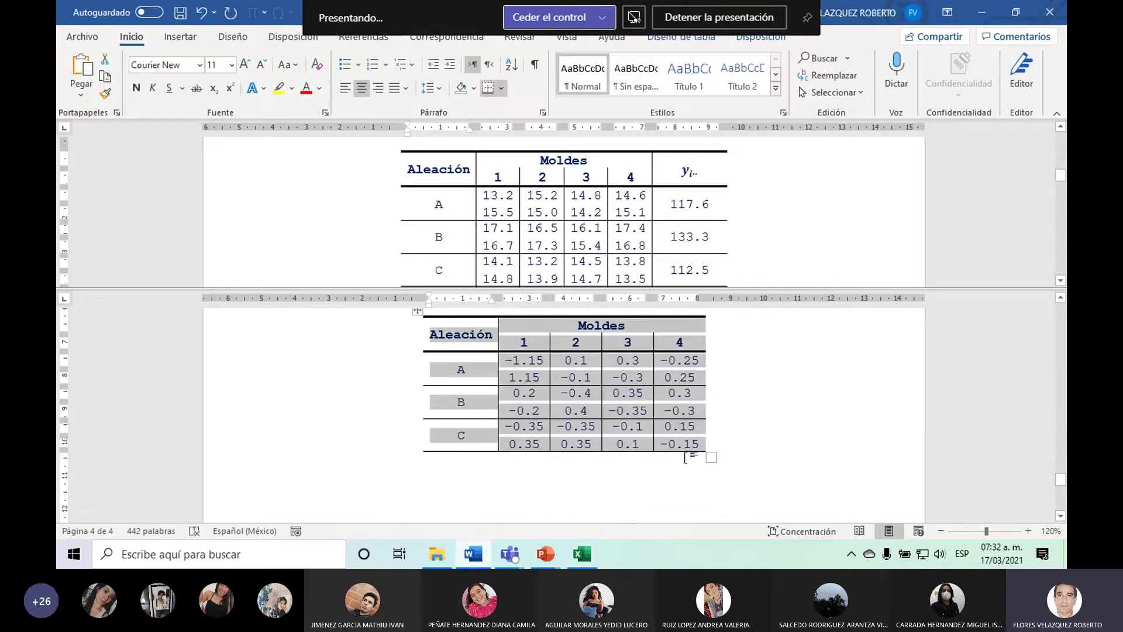
pyautogui.hotkey('ctrl', 'End')
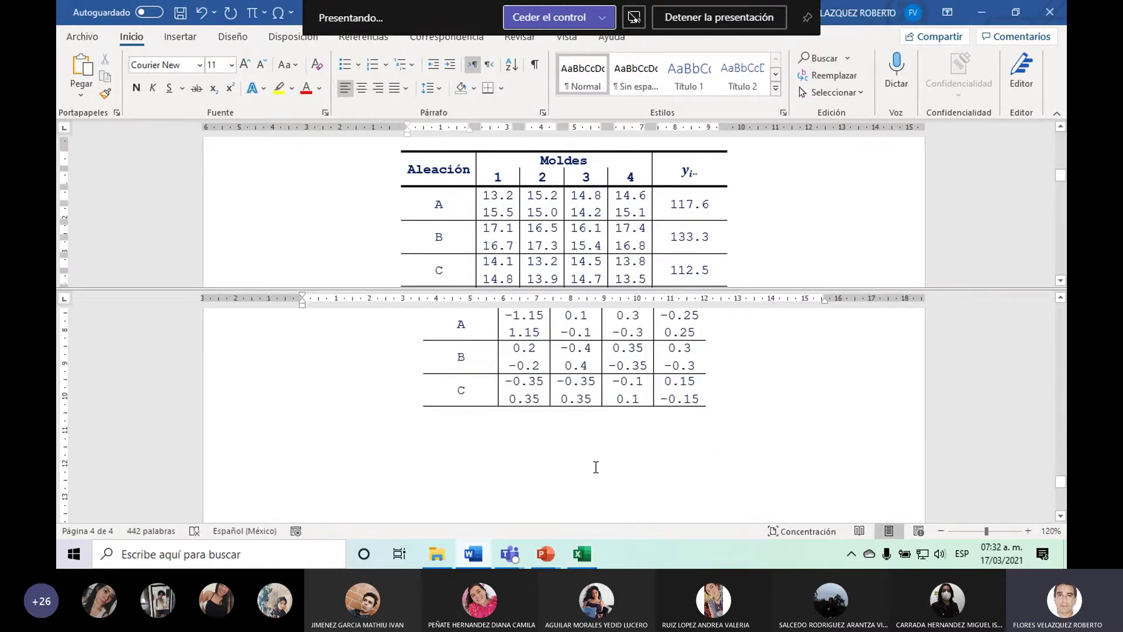
pyautogui.hotkey('ctrl', 'v')
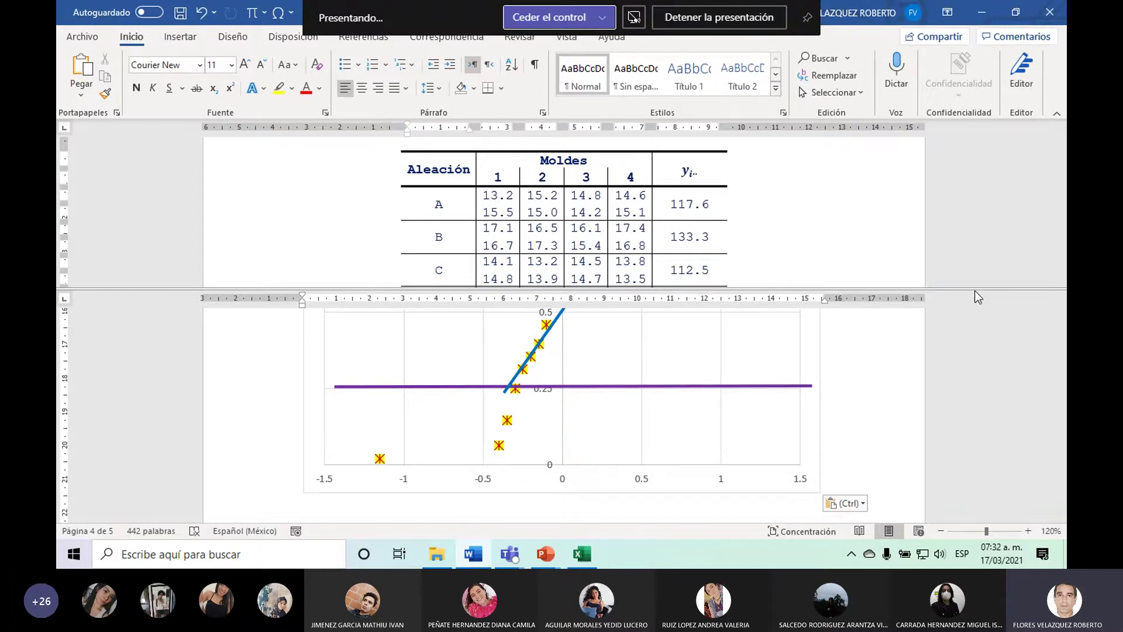
pyautogui.moveTo(976, 290); pyautogui.dragTo(975, 130)
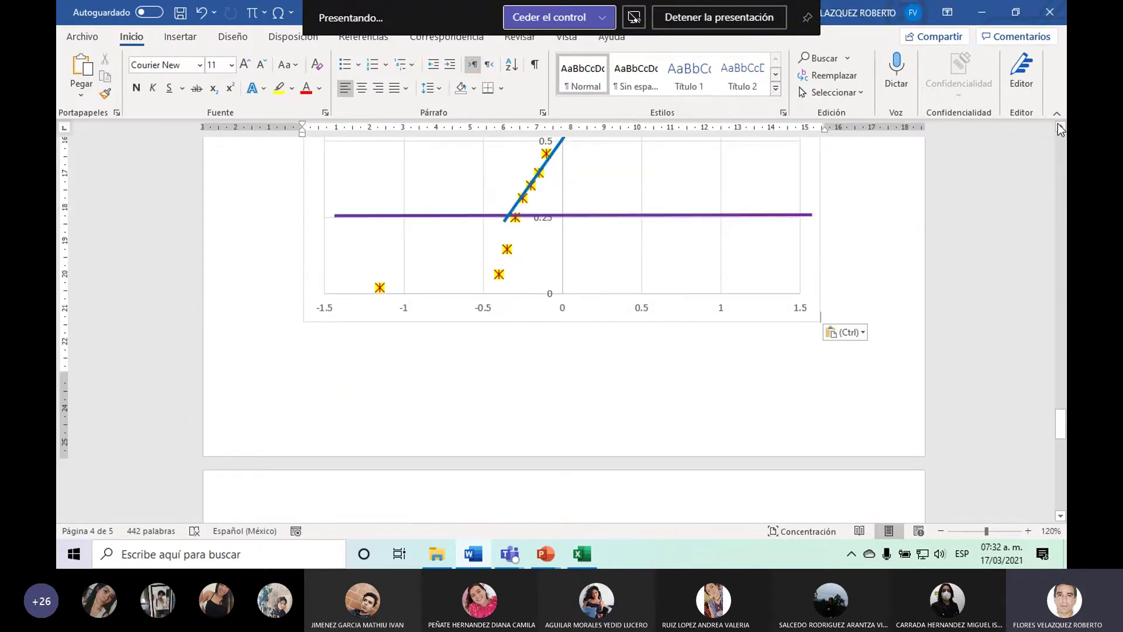
pyautogui.scroll(3, 713, 304)
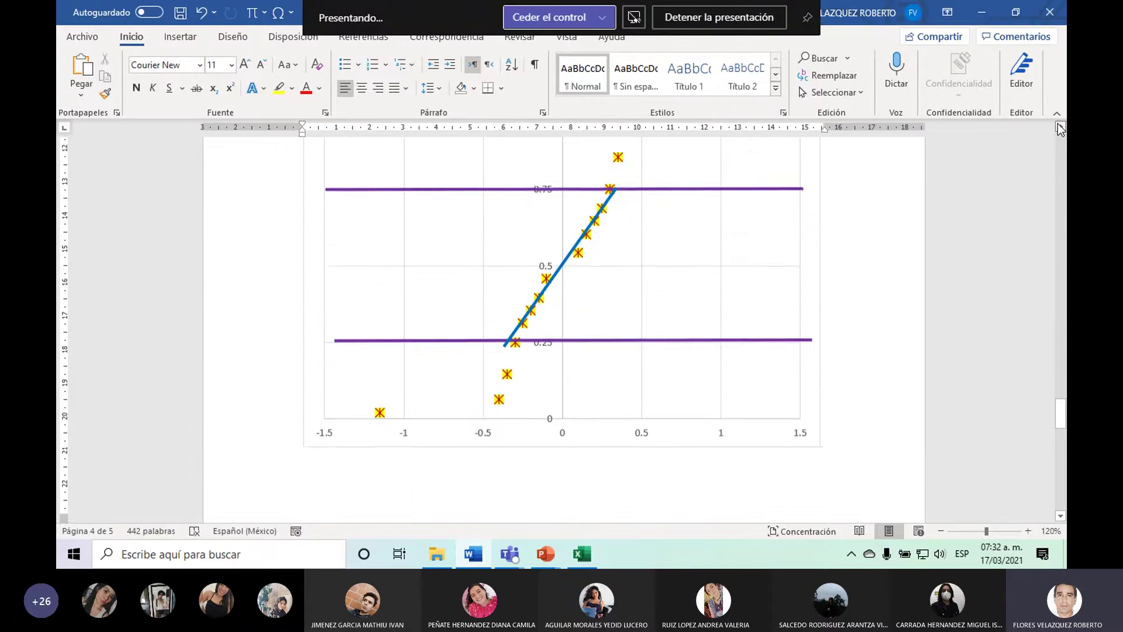
# Shrink the pasted chart and move its lower purple line up to 0.25.
pyautogui.click(713, 303)
pyautogui.moveTo(302, 462); pyautogui.dragTo(433, 321)
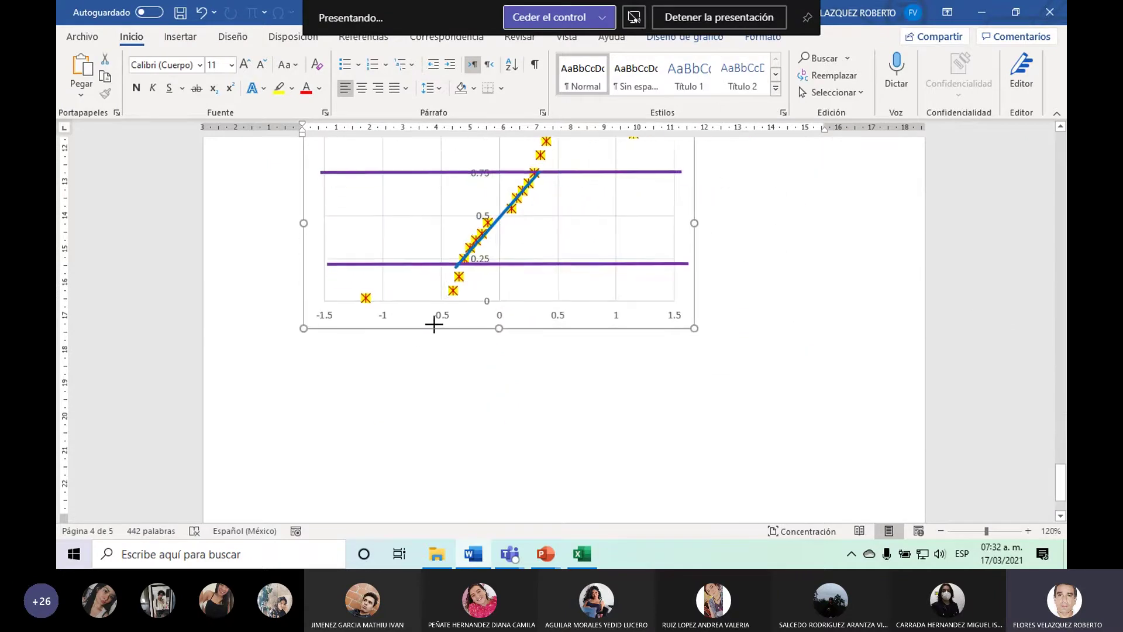
pyautogui.click(1061, 127)
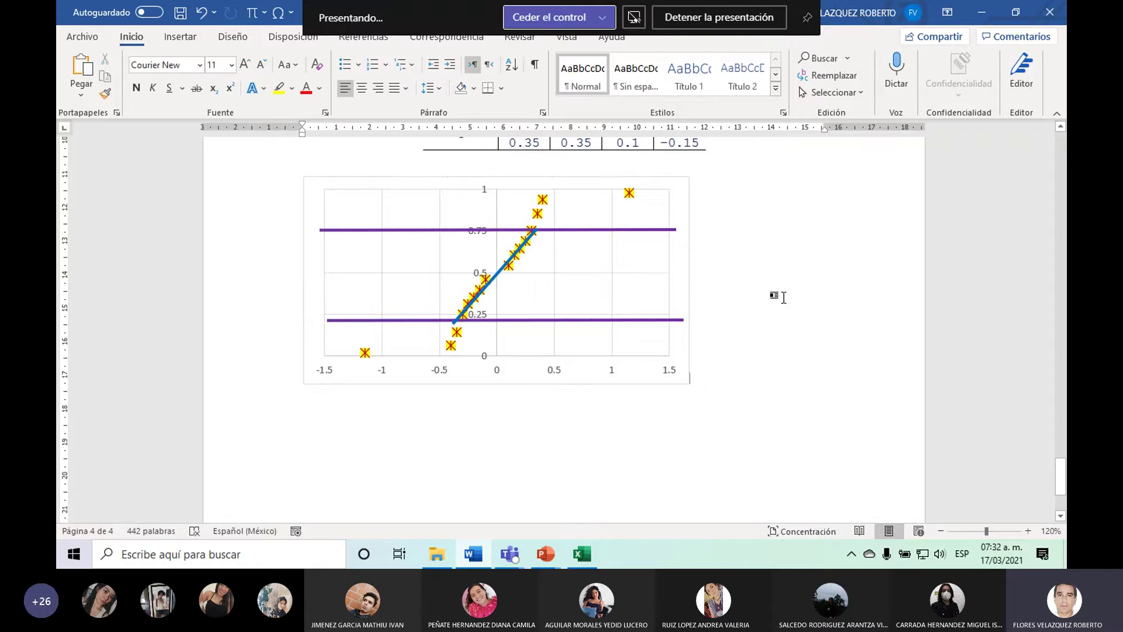
pyautogui.click(629, 321)
pyautogui.moveTo(630, 321); pyautogui.dragTo(622, 313)
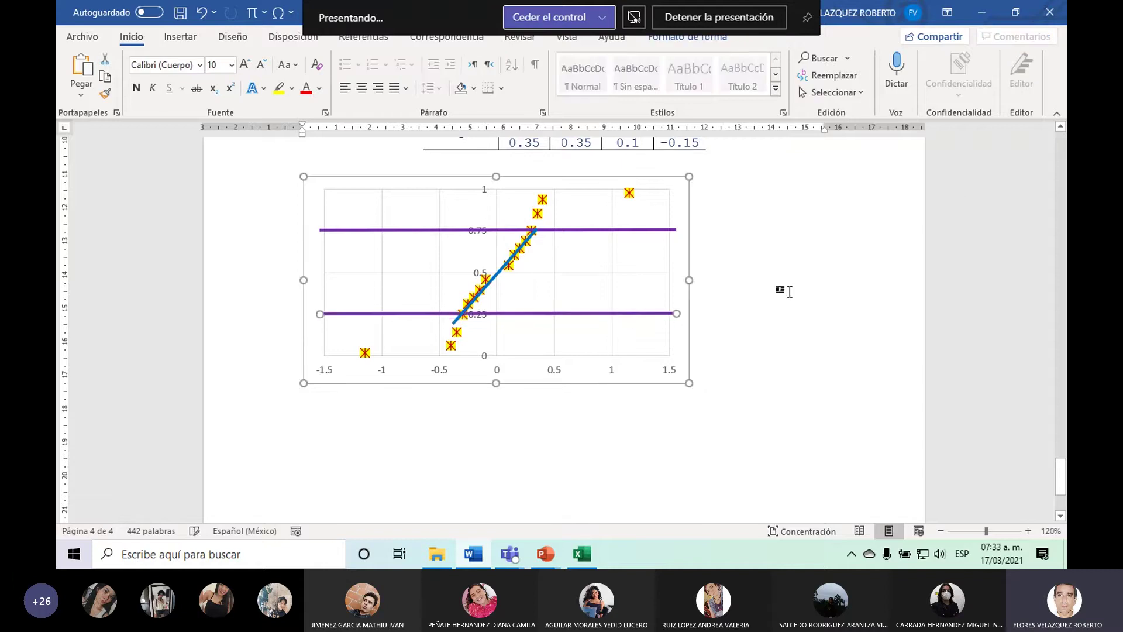
pyautogui.click(782, 295)
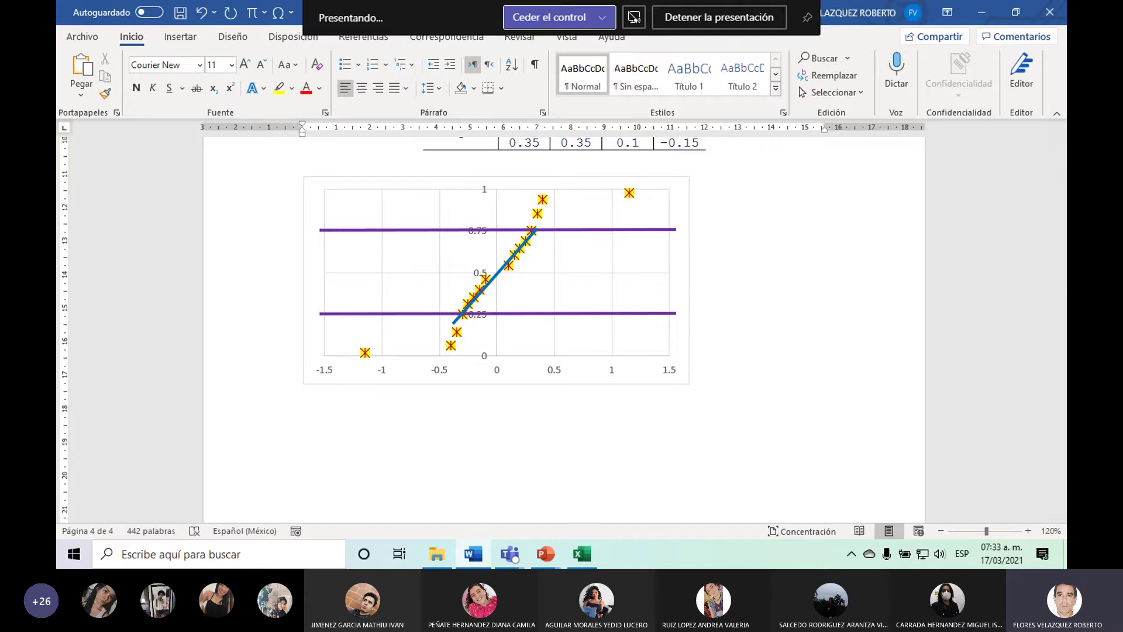
# Type the conclusion that the residuals' cumulative frequency follows a straight line, so normality holds.
pyautogui.write('Al graficar la')
pyautogui.write('fre')
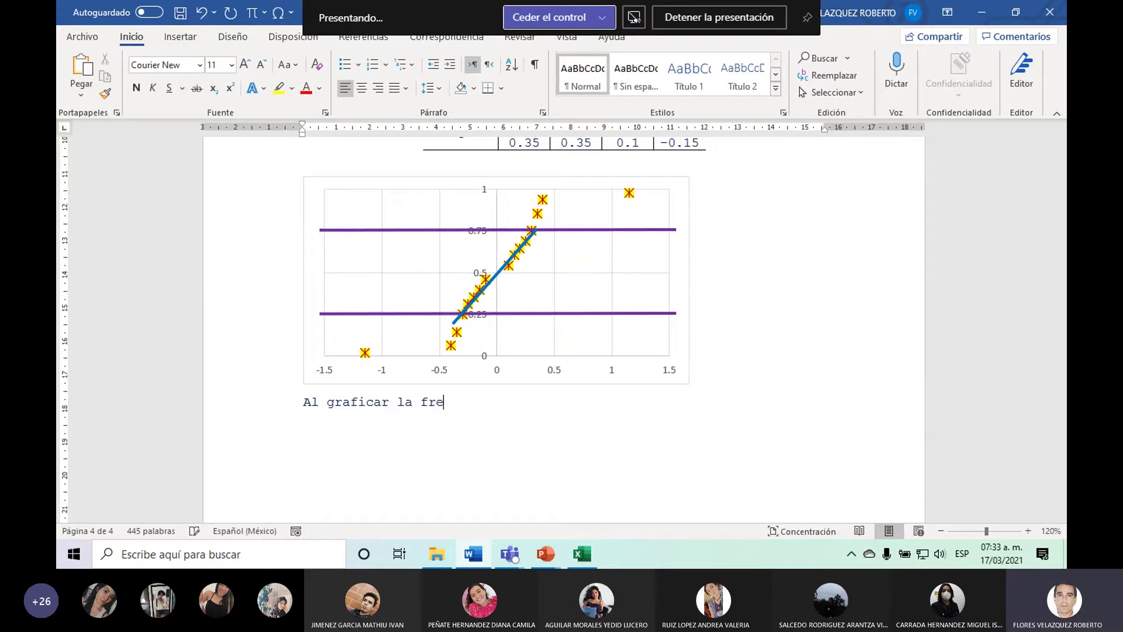
pyautogui.write('cd')
pyautogui.write('ncia acu')
pyautogui.write('mujl')
pyautogui.press('BackSpace')
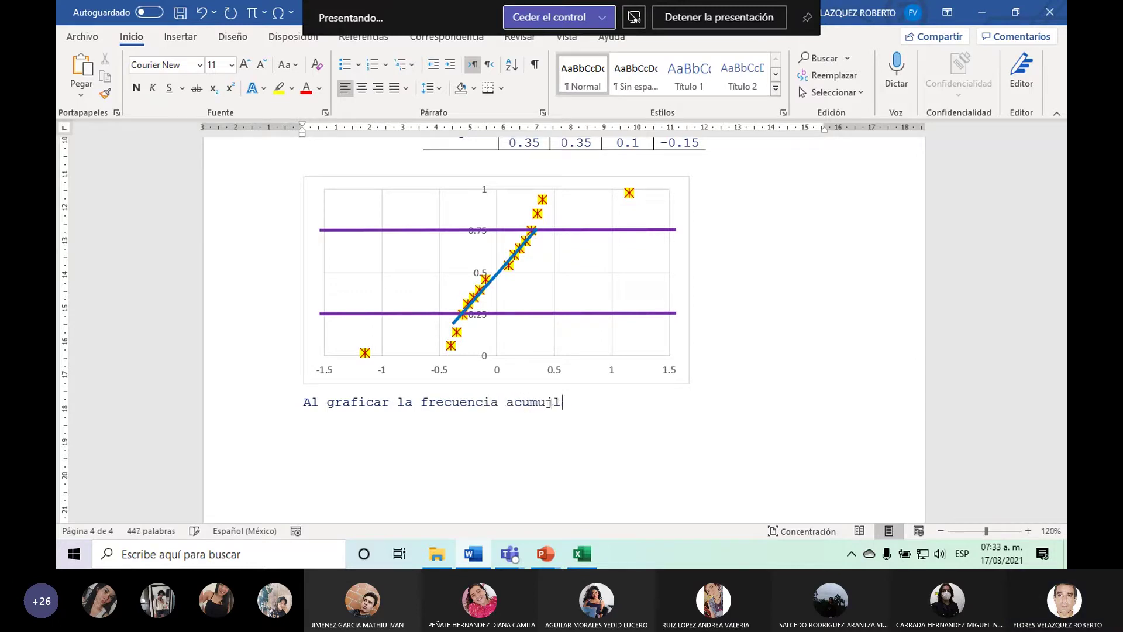
pyautogui.press('BackSpace')
pyautogui.press('BackSpace')
pyautogui.write('lada de l')
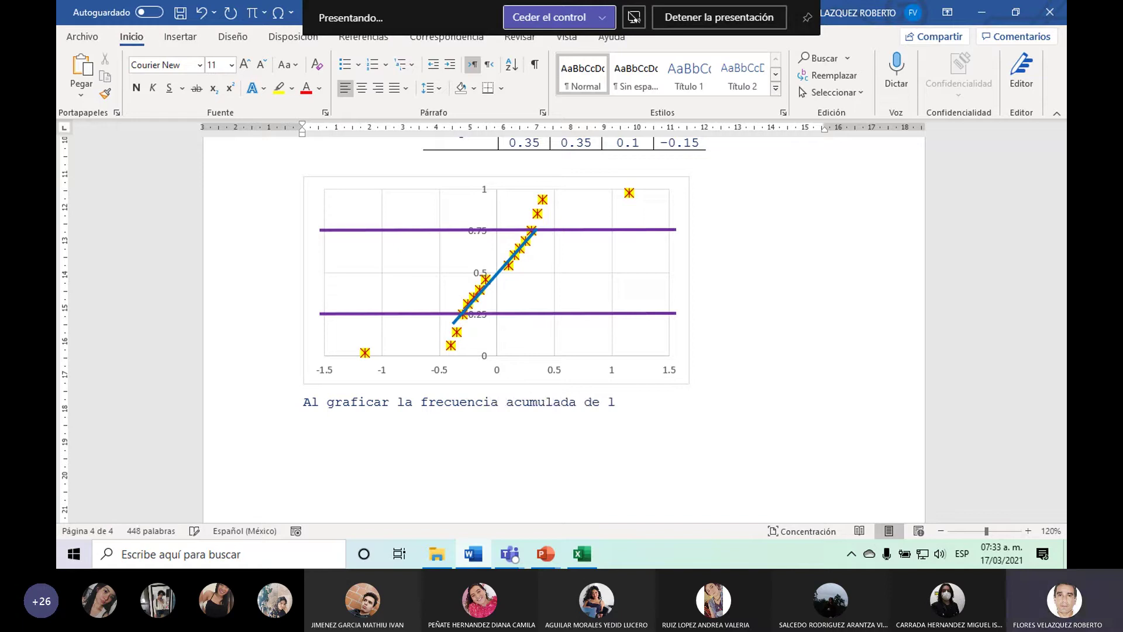
pyautogui.write('os residual')
pyautogui.press('BackSpace')
pyautogui.press('BackSpace')
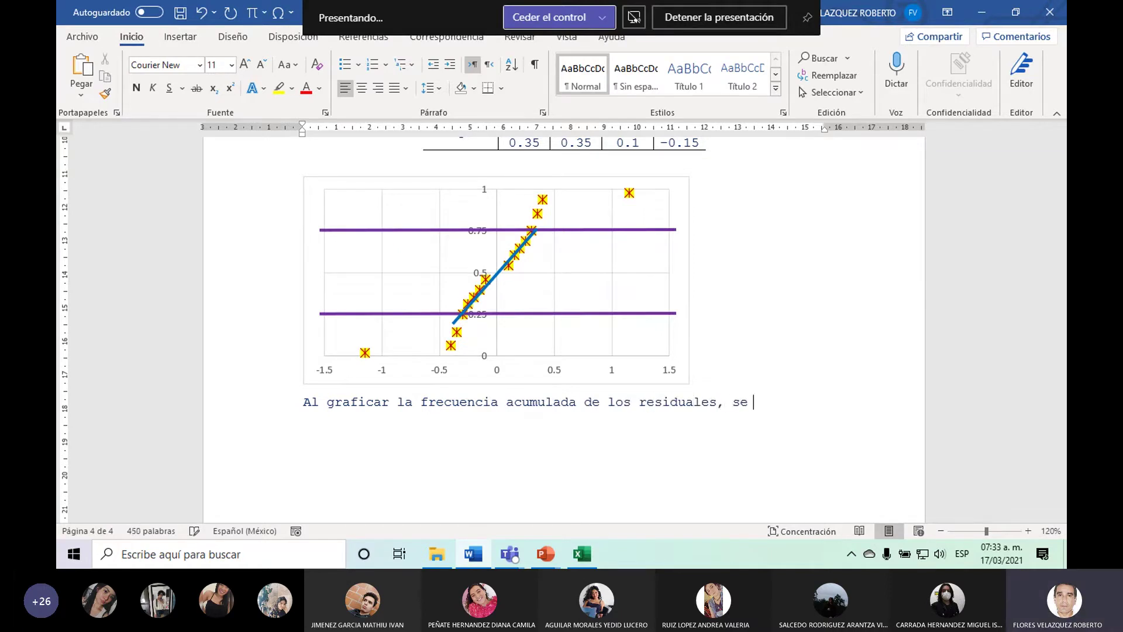
pyautogui.write('serva la t')
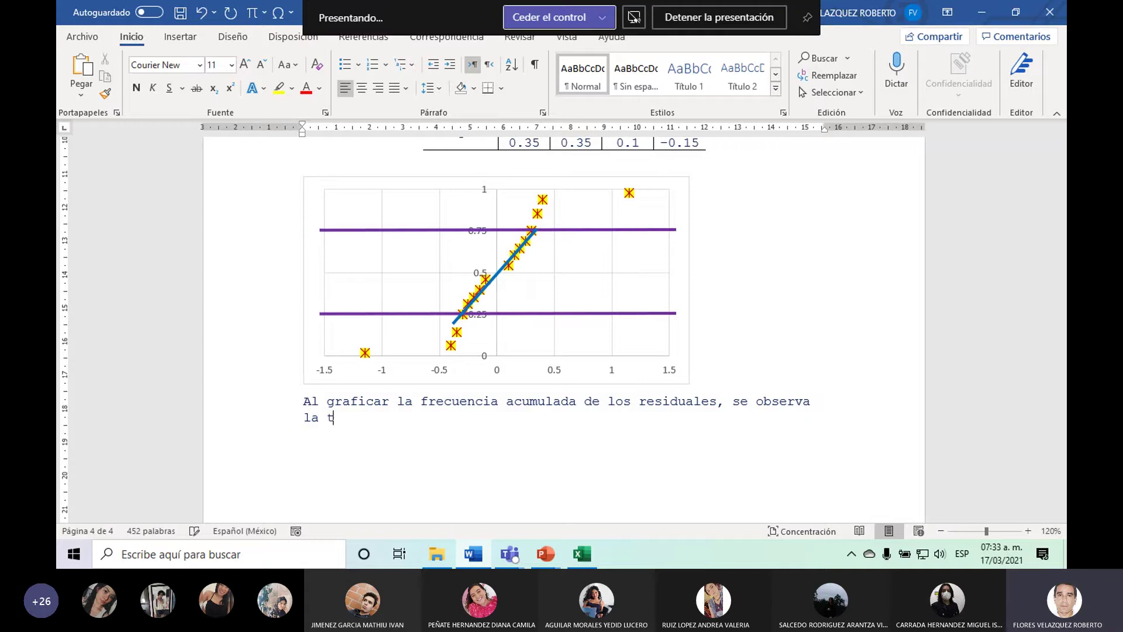
pyautogui.write('endencia de una l')
pyautogui.write('ínea ')
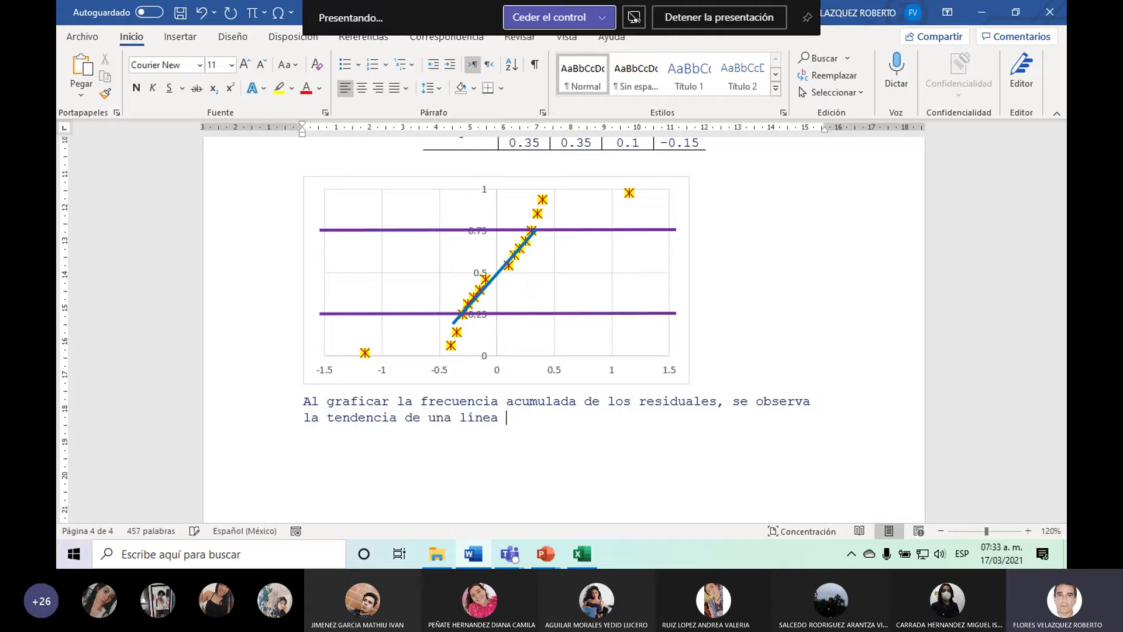
pyautogui.write('recta entre 0.25 y 0.75 de la frec')
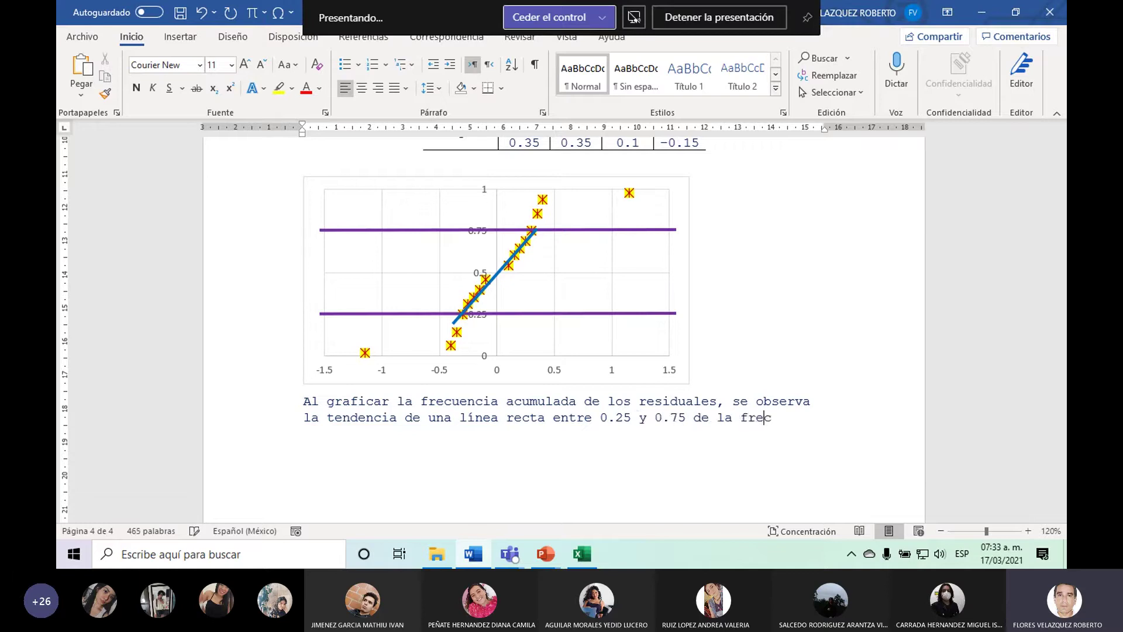
pyautogui.write('uenci')
pyautogui.write('a acu')
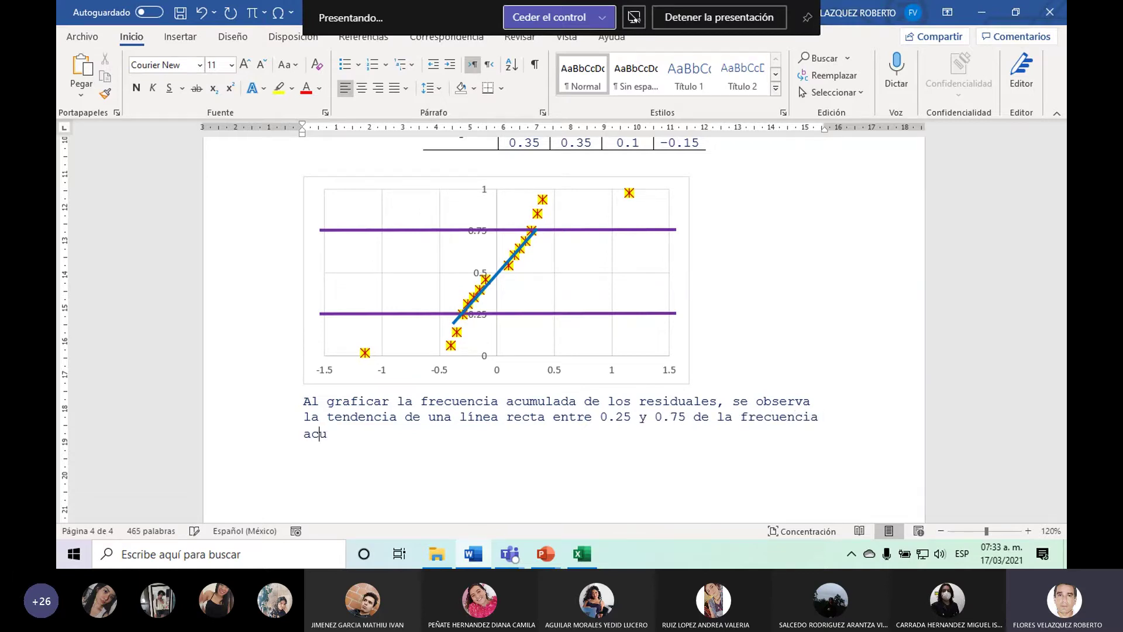
pyautogui.write('mulafd')
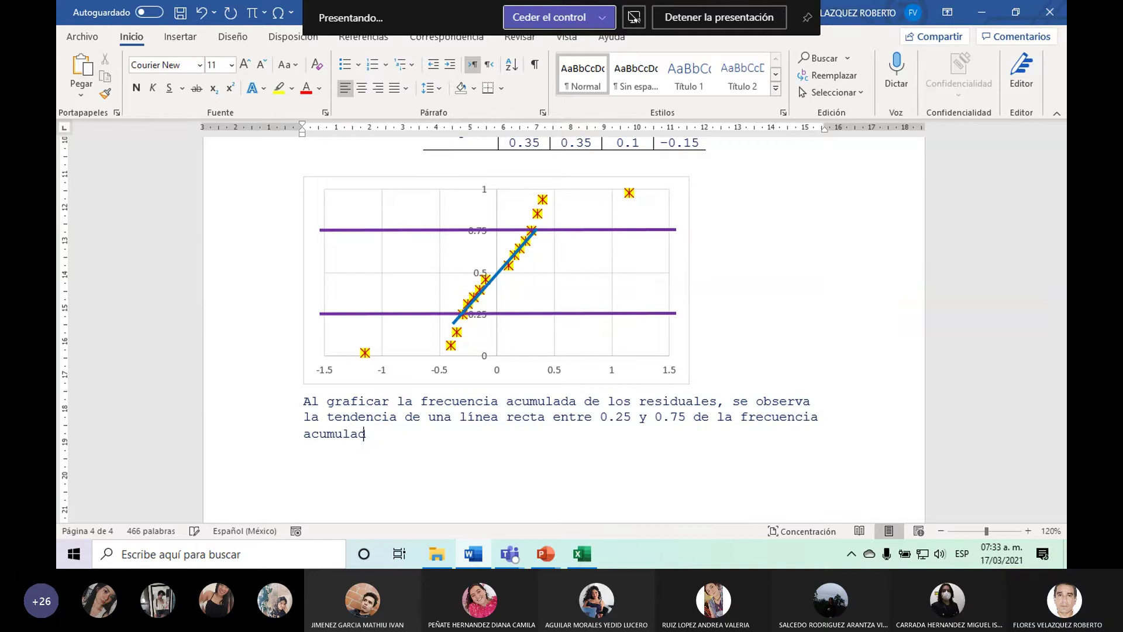
pyautogui.write(' por')
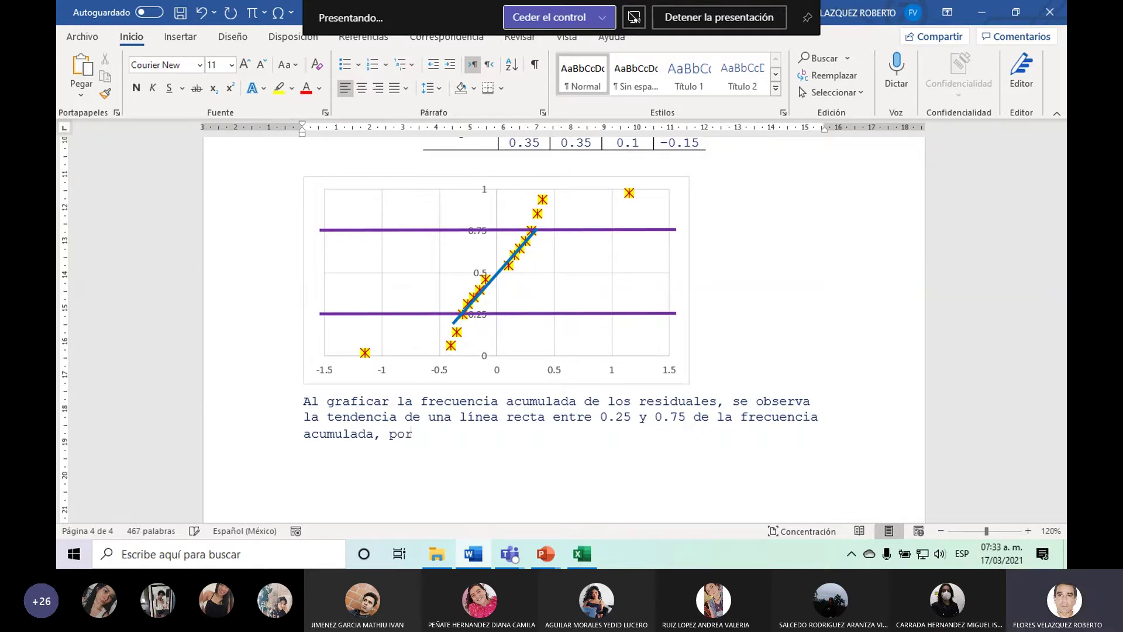
pyautogui.write(' lo tanto, se concluye que se')
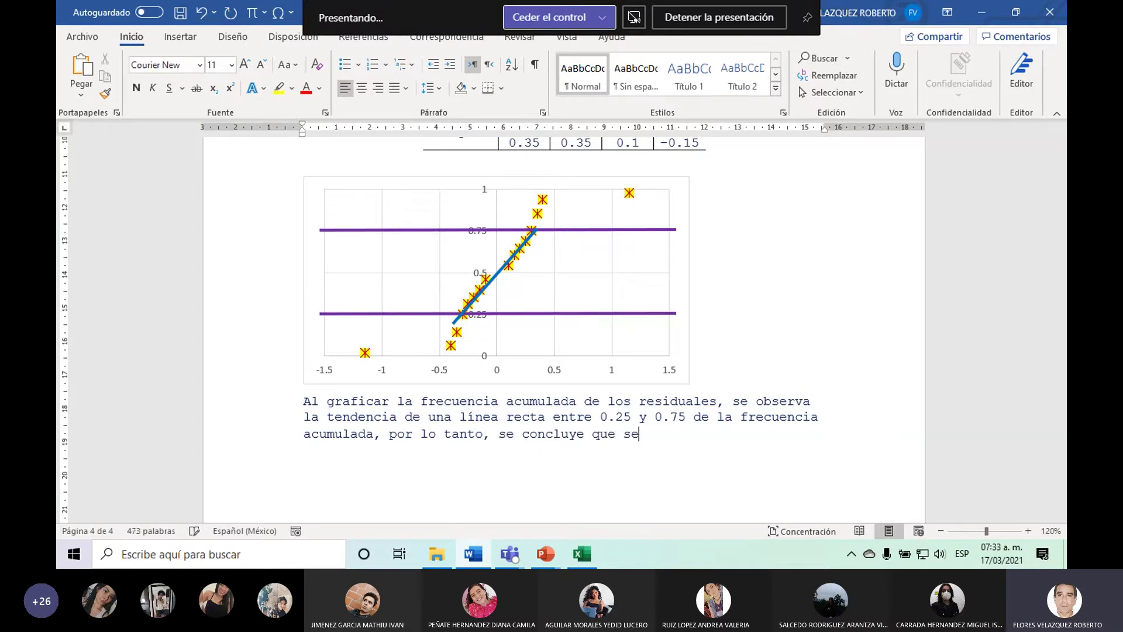
pyautogui.write(' cumple el supues')
pyautogui.write('to de')
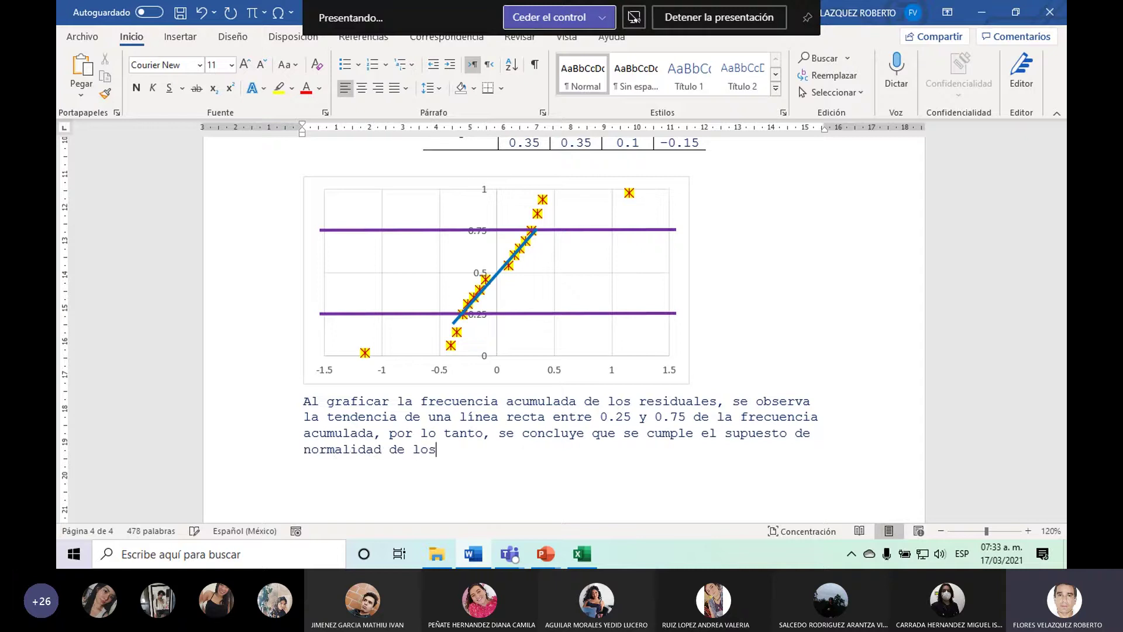
pyautogui.write(' norm residuales.')
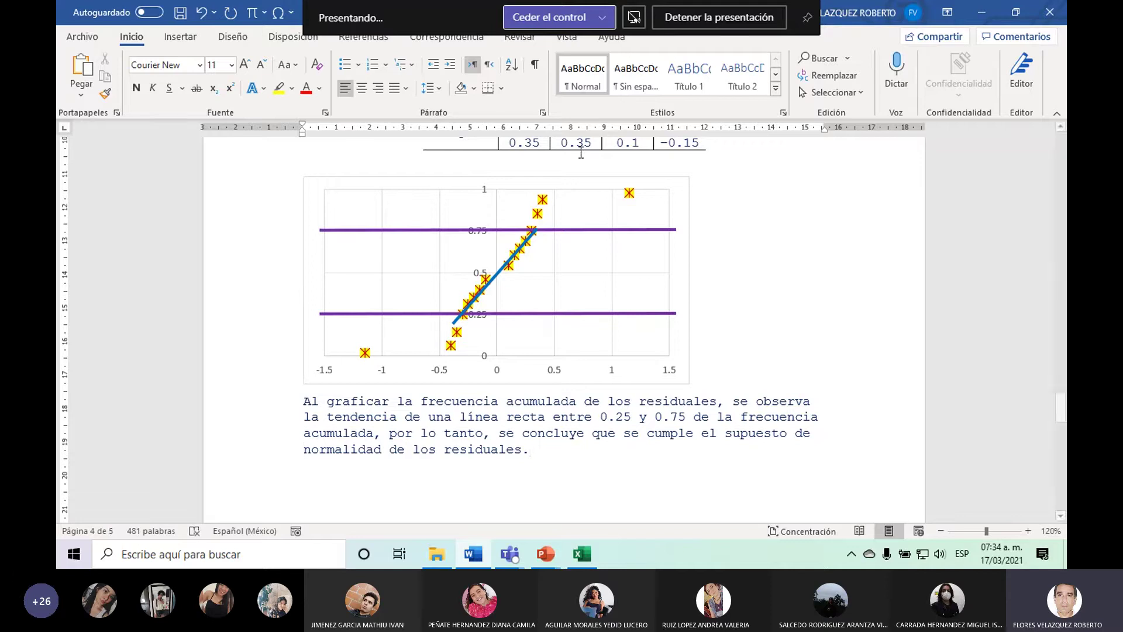
# Fully justify the conclusion paragraph and scroll back up to the data table.
pyautogui.click(406, 90)
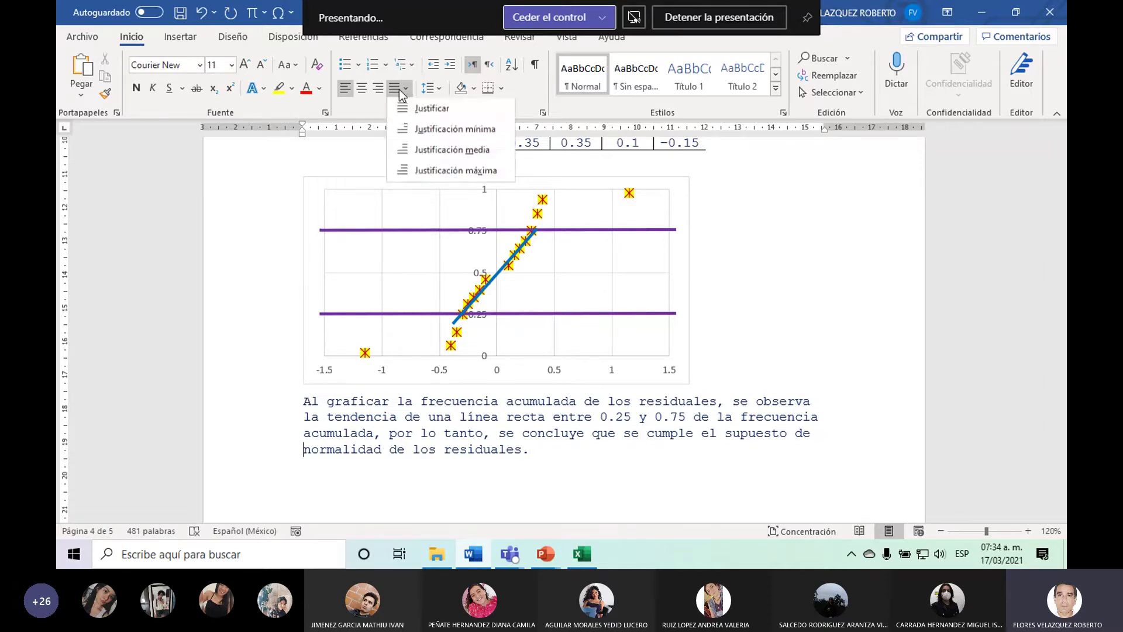
pyautogui.click(404, 106)
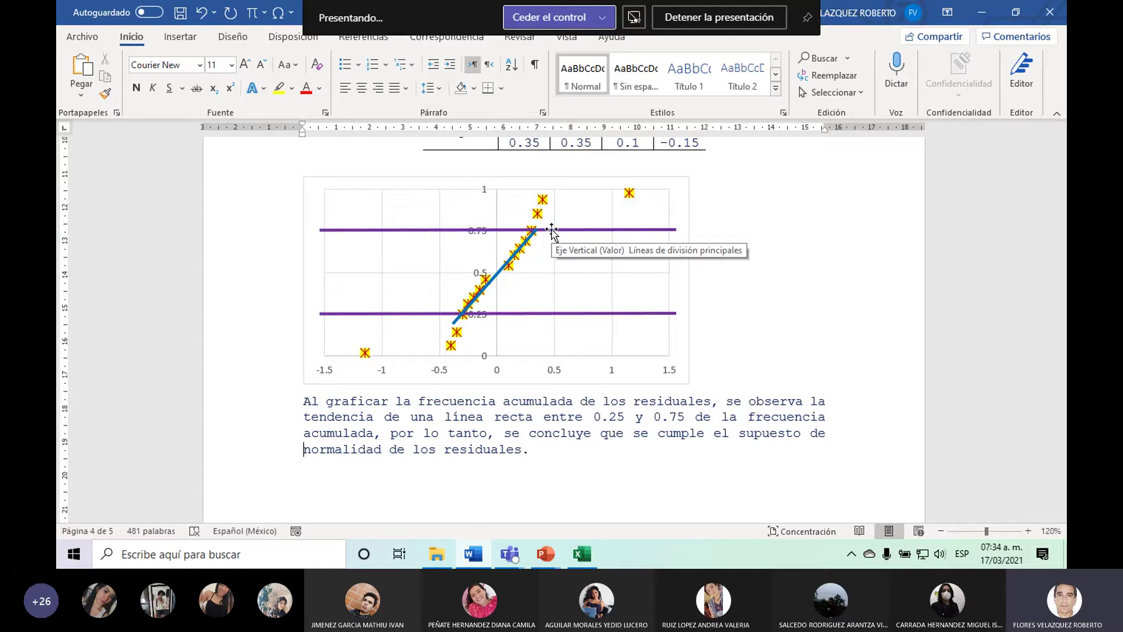
pyautogui.scroll(10, 1060, 196)
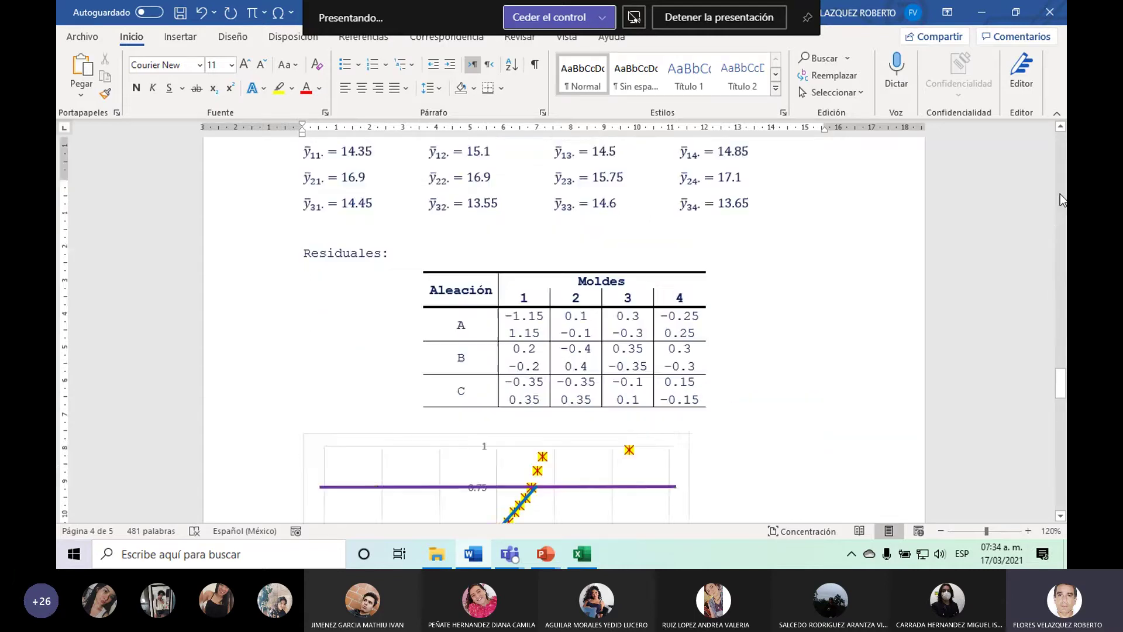
pyautogui.scroll(5, 1060, 194)
pyautogui.scroll(5, 1060, 194)
pyautogui.scroll(5, 1061, 193)
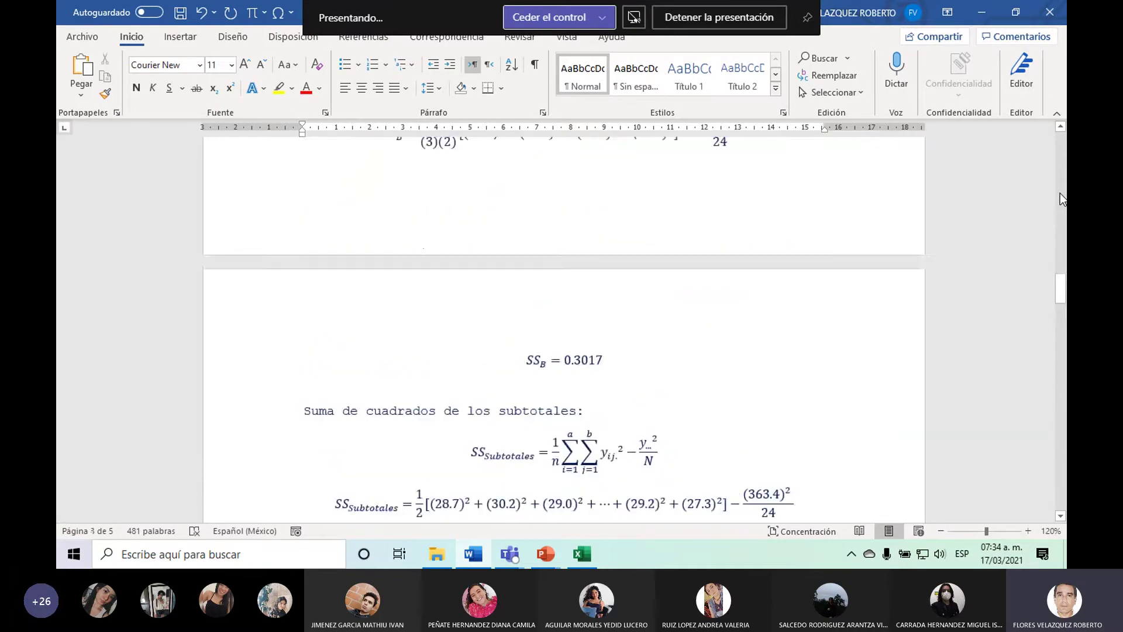
pyautogui.scroll(5, 1060, 193)
pyautogui.scroll(3, 1060, 193)
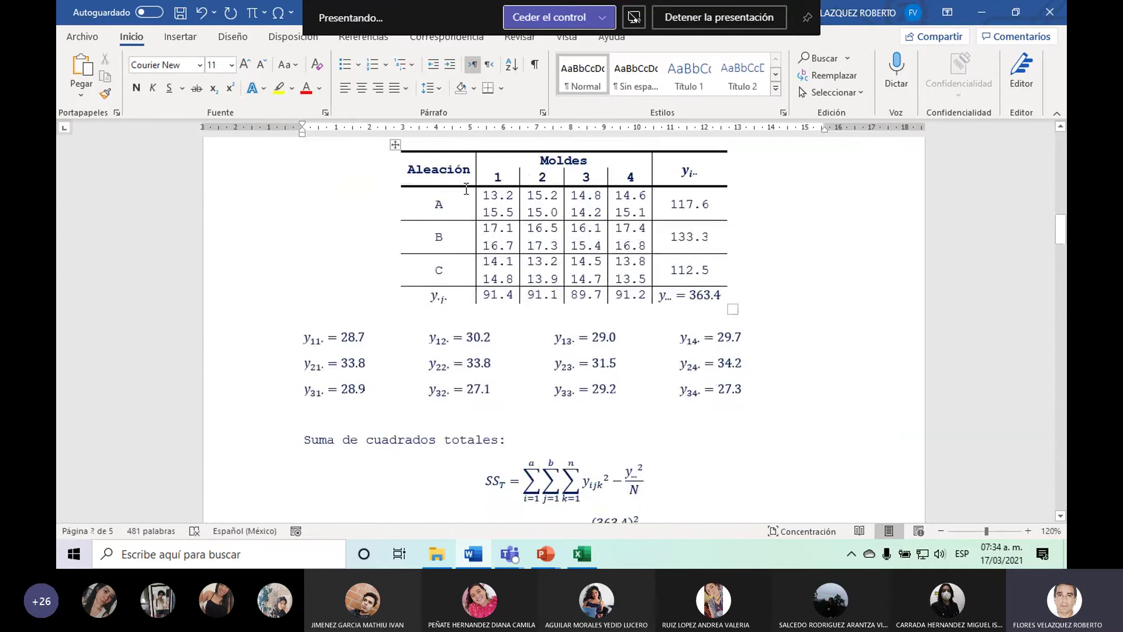
# Copy the Aleación/Moldes data table and bring the Excel workbook to the front.
pyautogui.moveTo(425, 166); pyautogui.dragTo(636, 270)
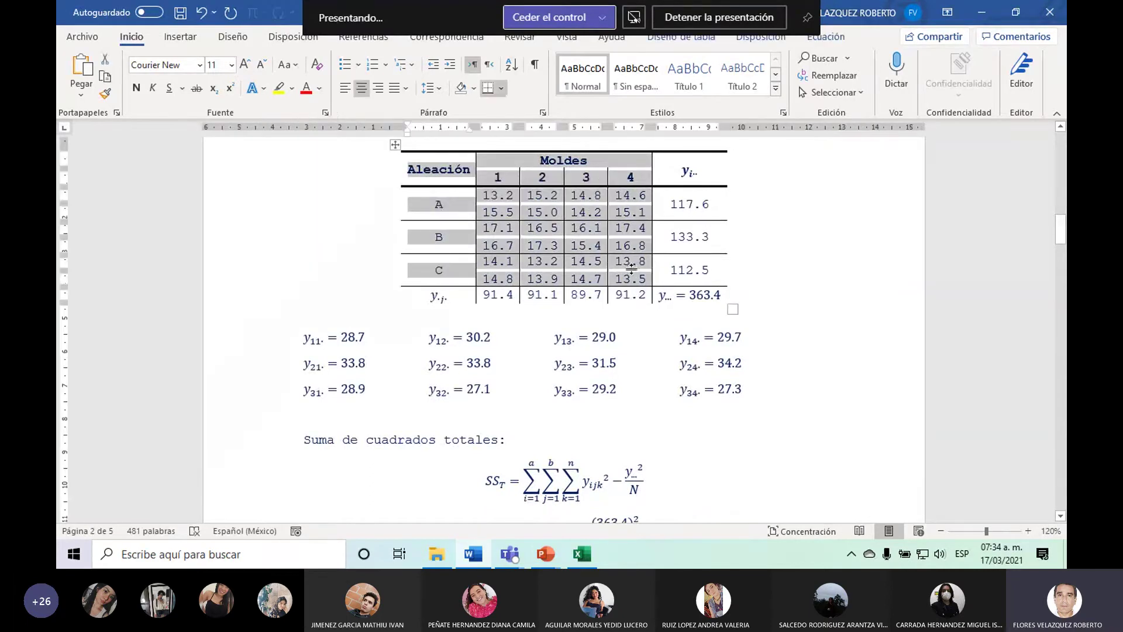
pyautogui.click(583, 554)
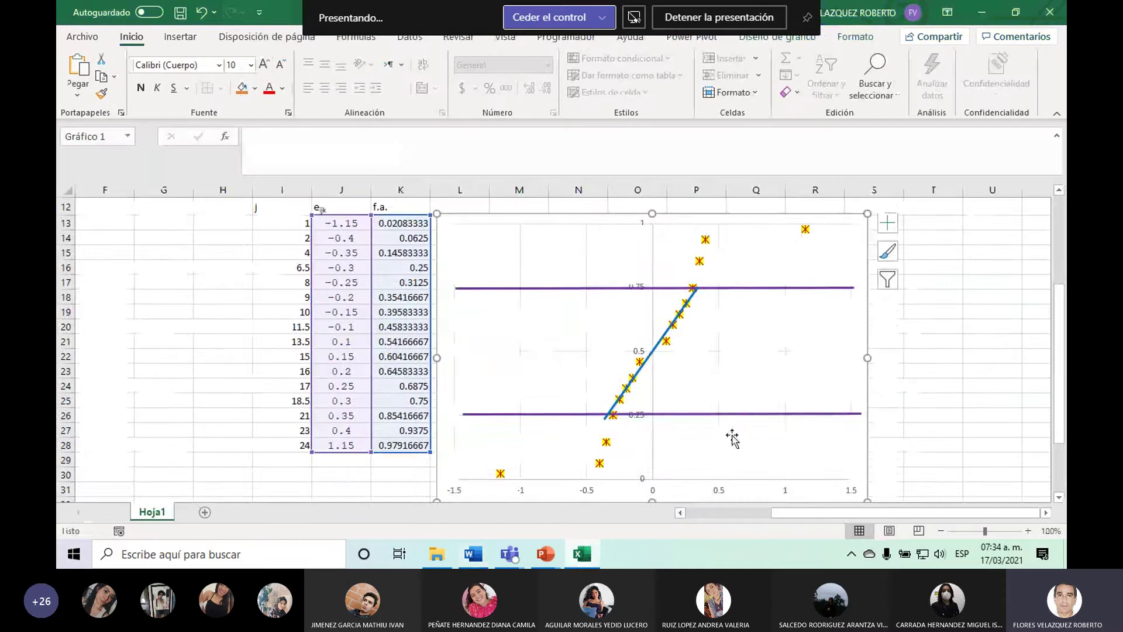
pyautogui.moveTo(1061, 389); pyautogui.dragTo(1060, 293)
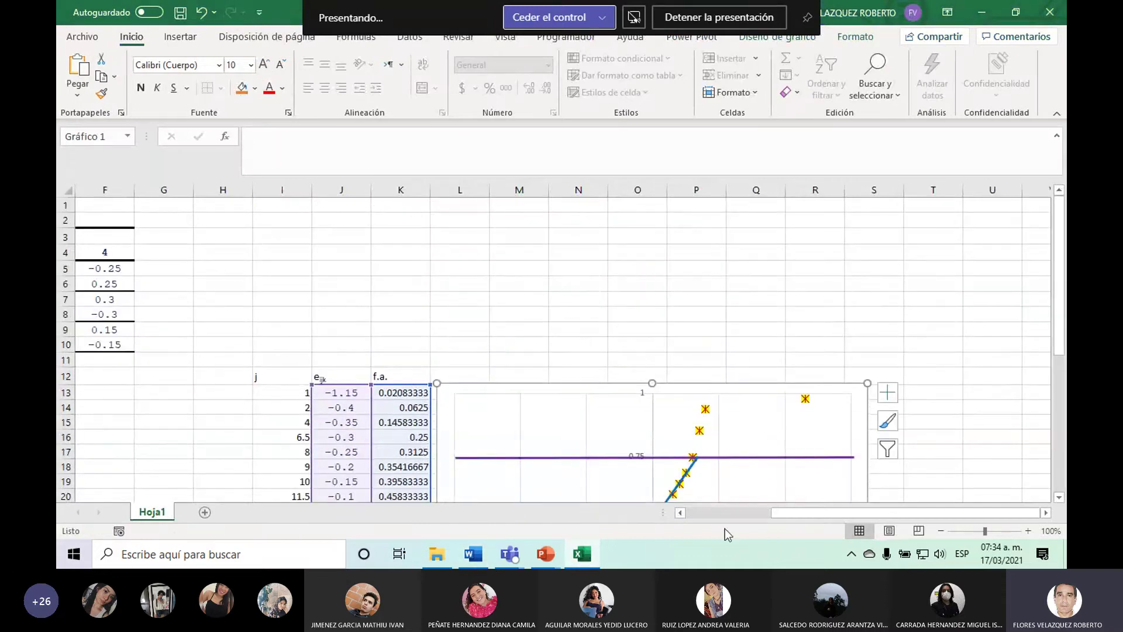
pyautogui.moveTo(798, 512); pyautogui.dragTo(614, 525)
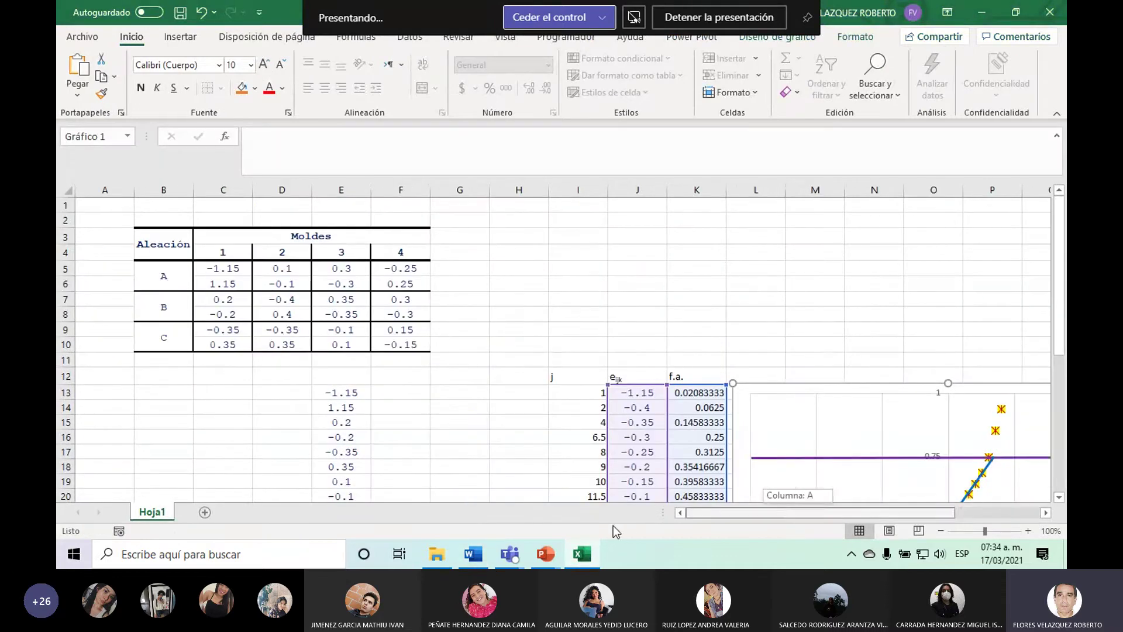
# Paste the data table at H3 and copy the mold 1 values I5:I10 into F13.
pyautogui.click(527, 239)
pyautogui.write('Aleación\tMoldes\t\t\t \t1\t2\t3\t4 A\t13.2\t15.2\t14.8\t14.6 \t15.5\t15\t14.2\t15.1 B\t17.1\t16.5\t16.1\t17.4 \t16.7\t17.3\t15.4\t16.8 C\t14.1\t13.2\t14.5\t13.8 \t14.8\t13.9\t14.7\t13.5')
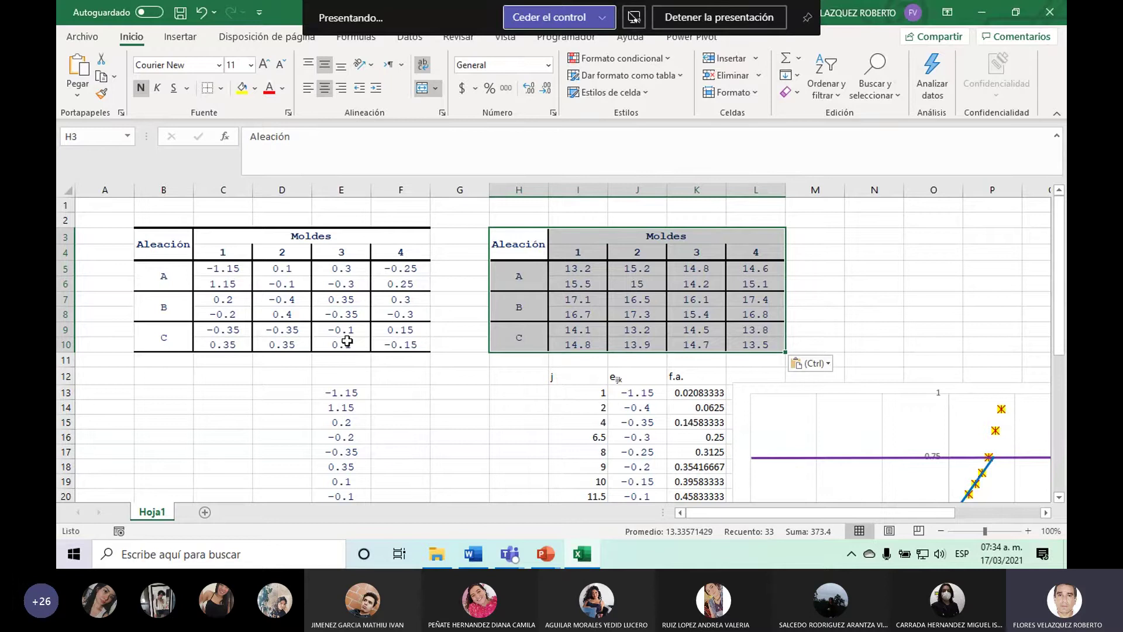
pyautogui.moveTo(577, 266); pyautogui.dragTo(578, 345)
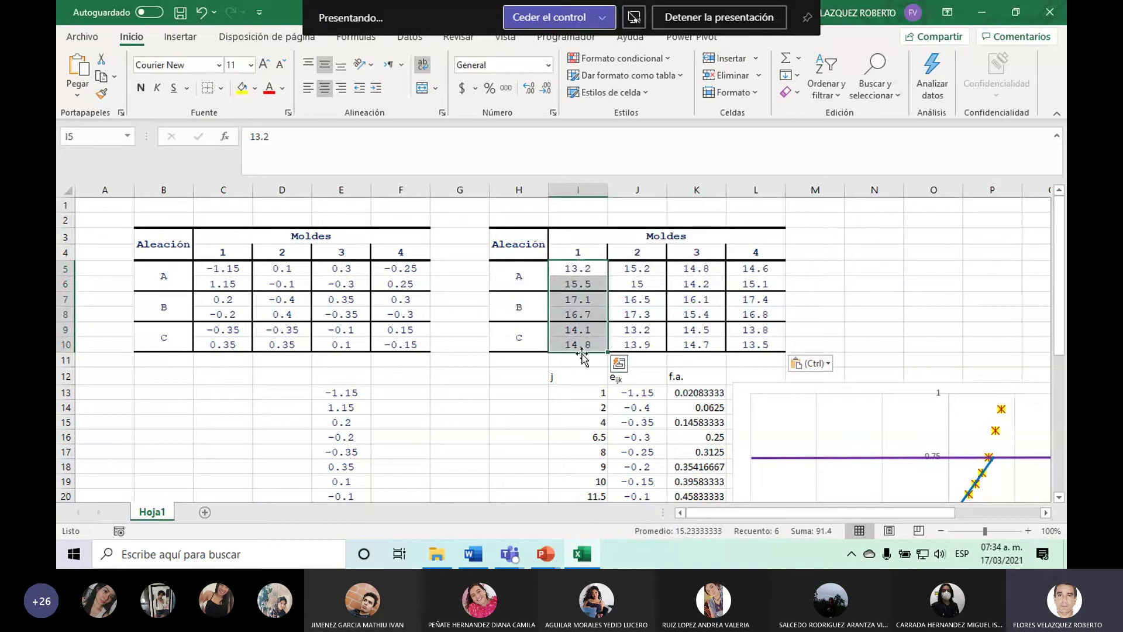
pyautogui.hotkey('ctrl', 'c')
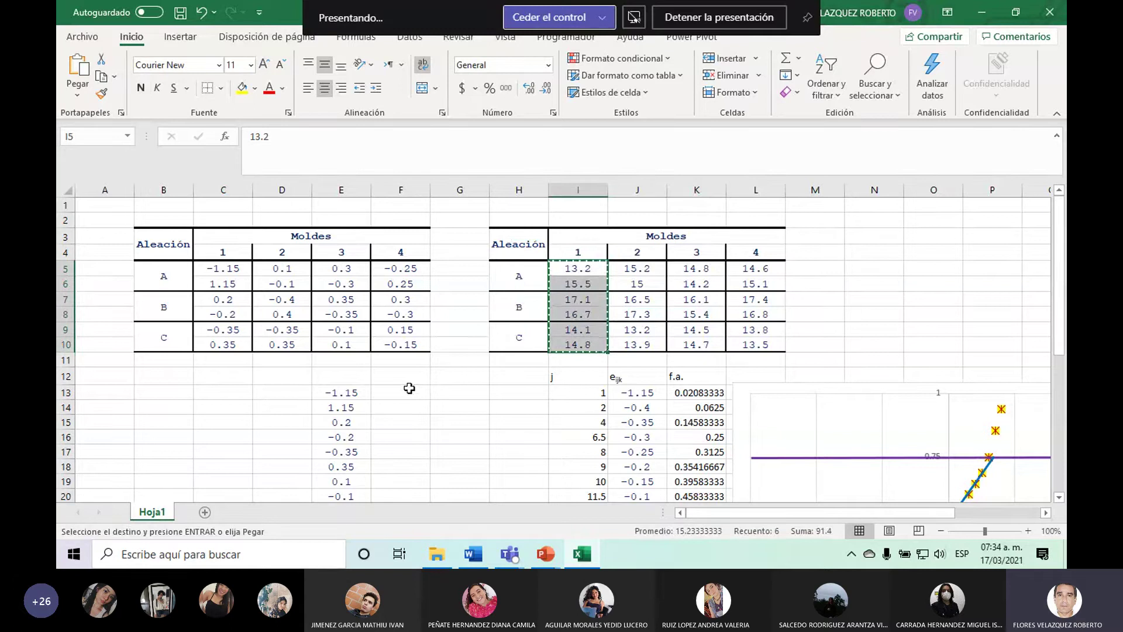
pyautogui.click(411, 391)
pyautogui.hotkey('ctrl', 'v')
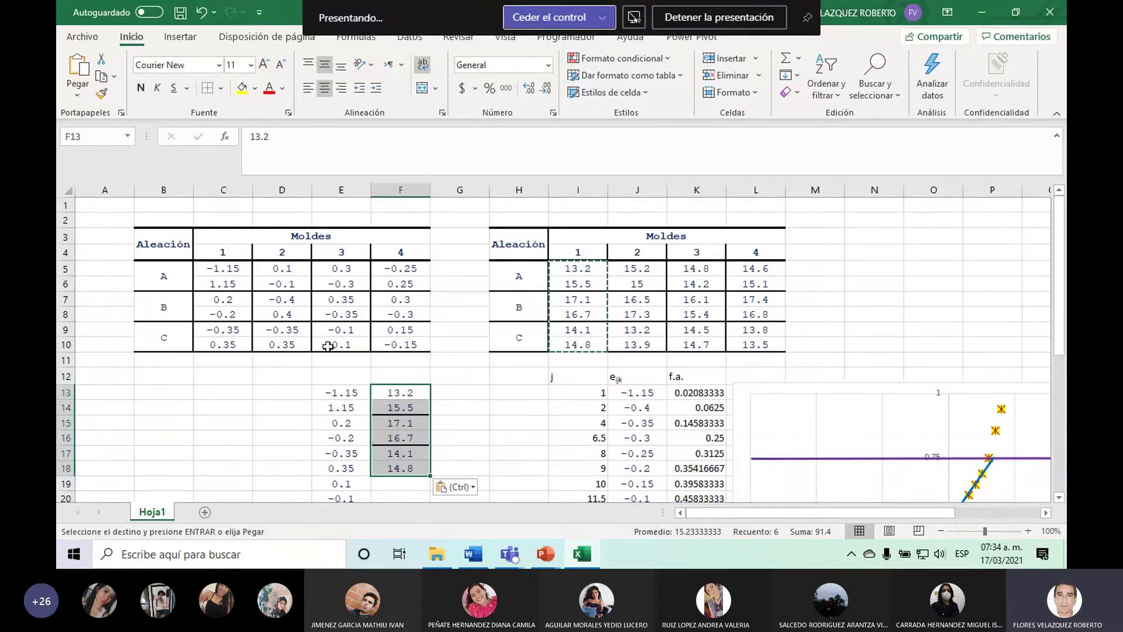
# Copy mold 2 values J5:J10 into F19 and mold 3 values K5:K10 into F25.
pyautogui.moveTo(641, 266); pyautogui.dragTo(644, 340)
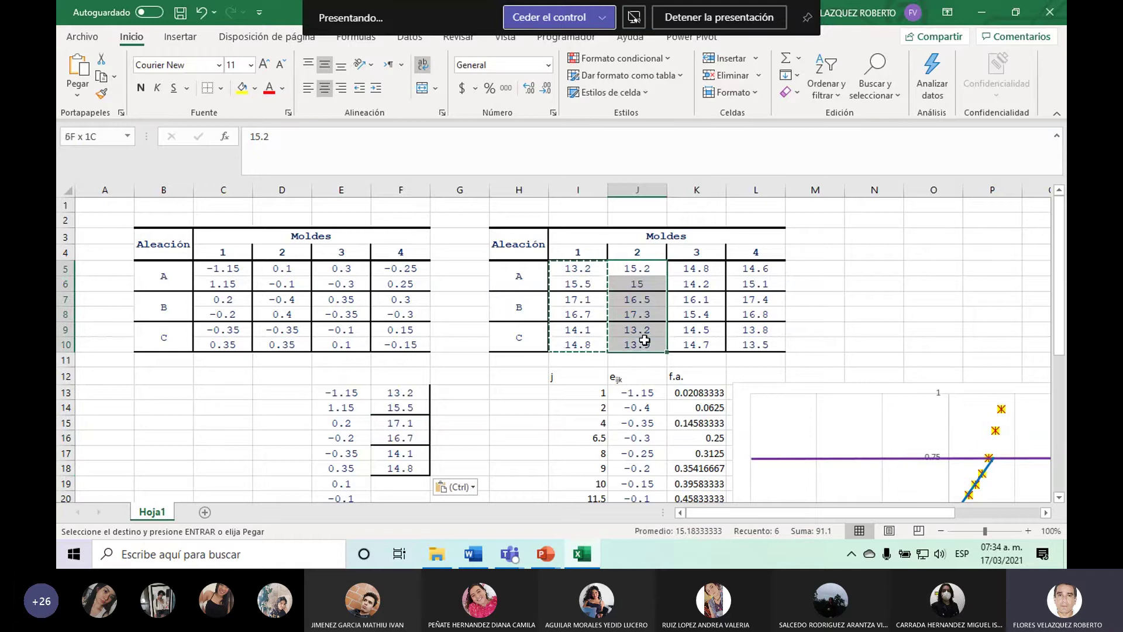
pyautogui.hotkey('ctrl', 'c')
pyautogui.click(401, 484)
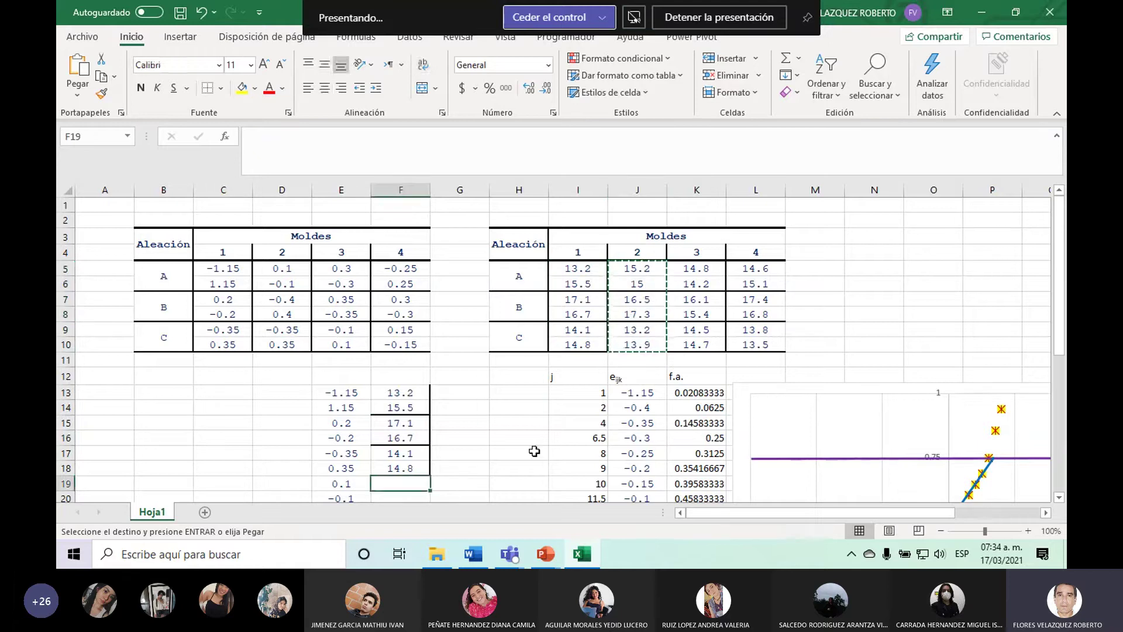
pyautogui.hotkey('ctrl', 'v')
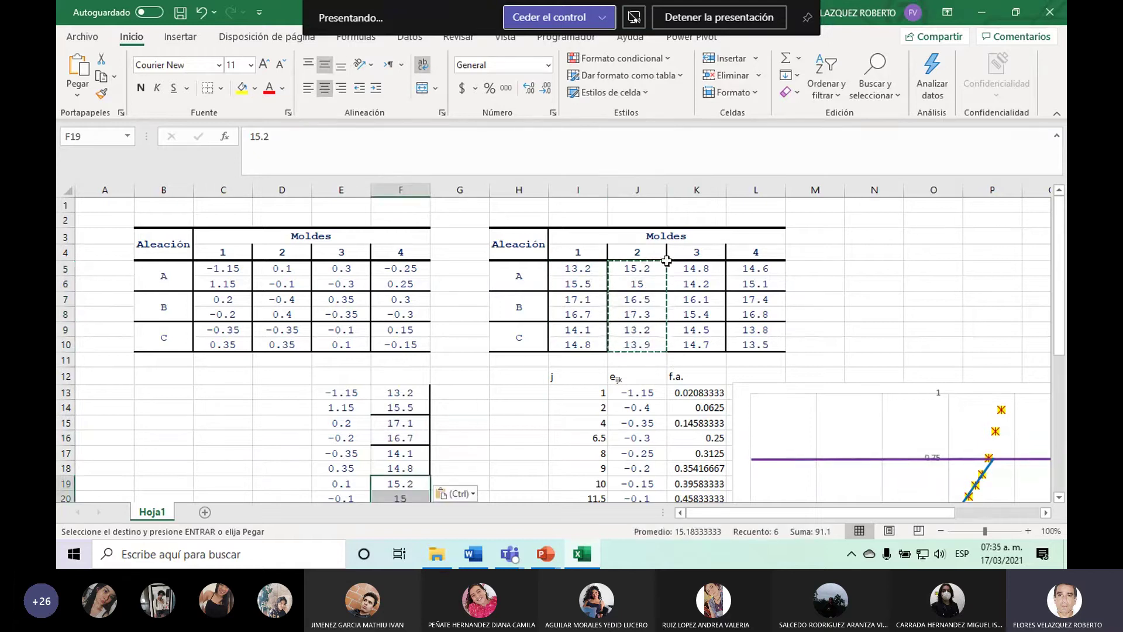
pyautogui.click(683, 267)
pyautogui.moveTo(687, 289); pyautogui.dragTo(694, 344)
pyautogui.hotkey('ctrl', 'c')
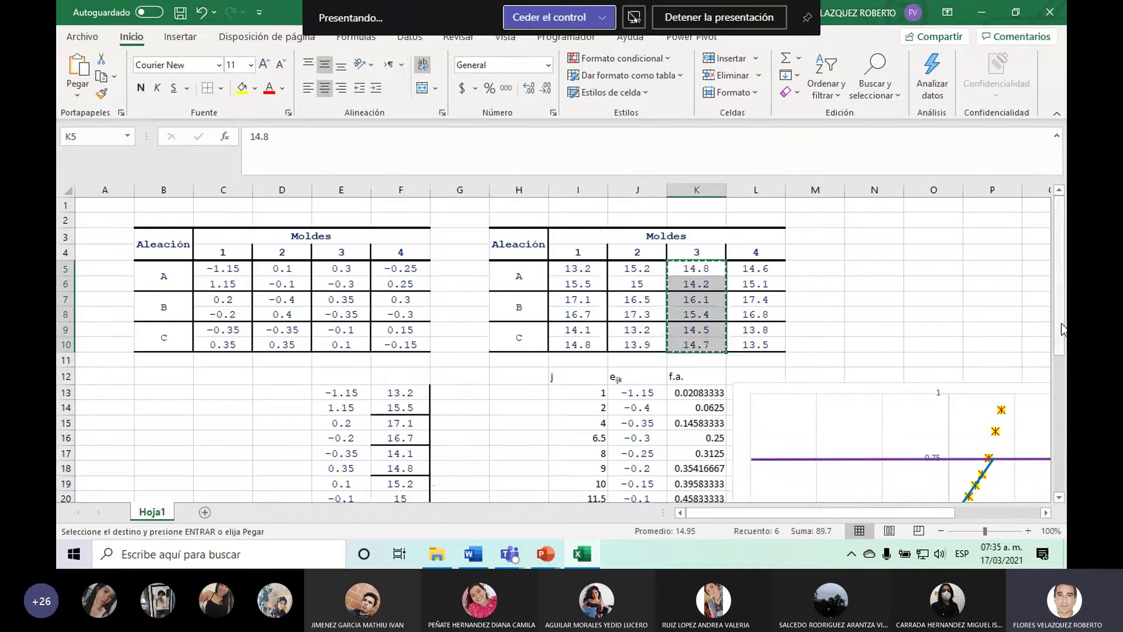
pyautogui.moveTo(1062, 336); pyautogui.dragTo(1062, 402)
pyautogui.click(401, 449)
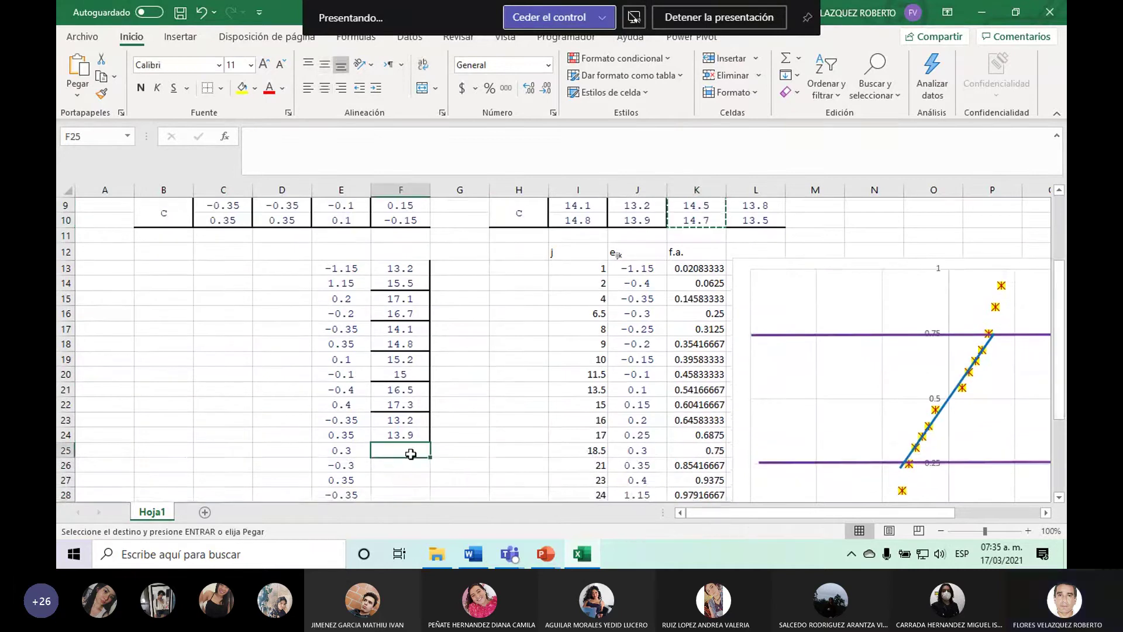
pyautogui.hotkey('ctrl', 'v')
# Copy mold 4 values L5:L10 into F31, then select residuals and observed values E13:F36.
pyautogui.scroll(2, 857, 288)
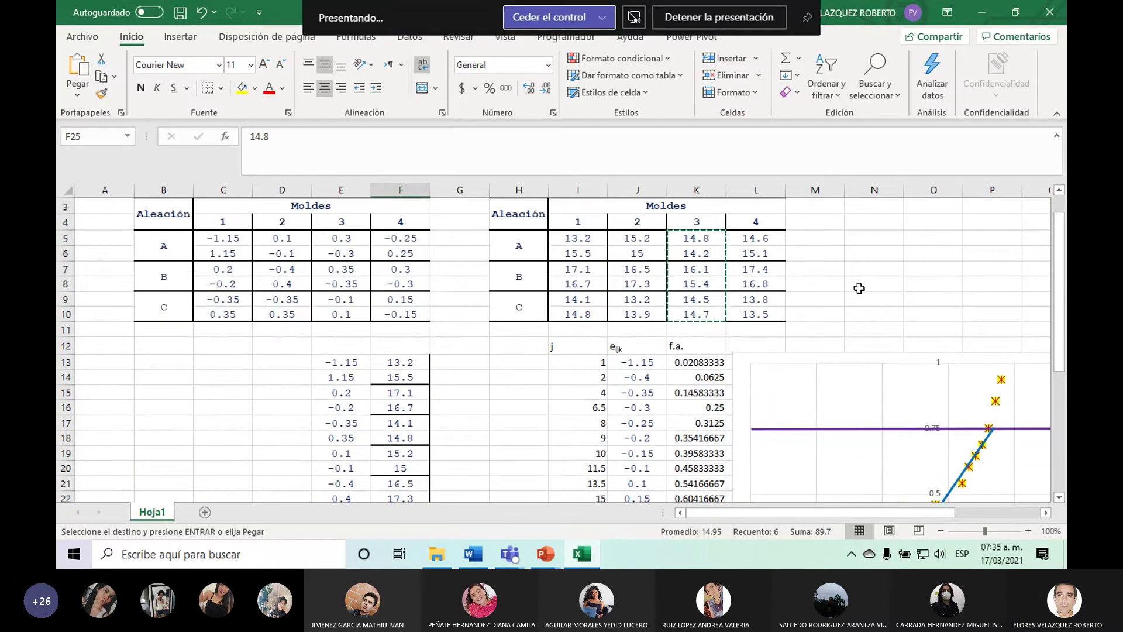
pyautogui.moveTo(742, 243); pyautogui.dragTo(755, 313)
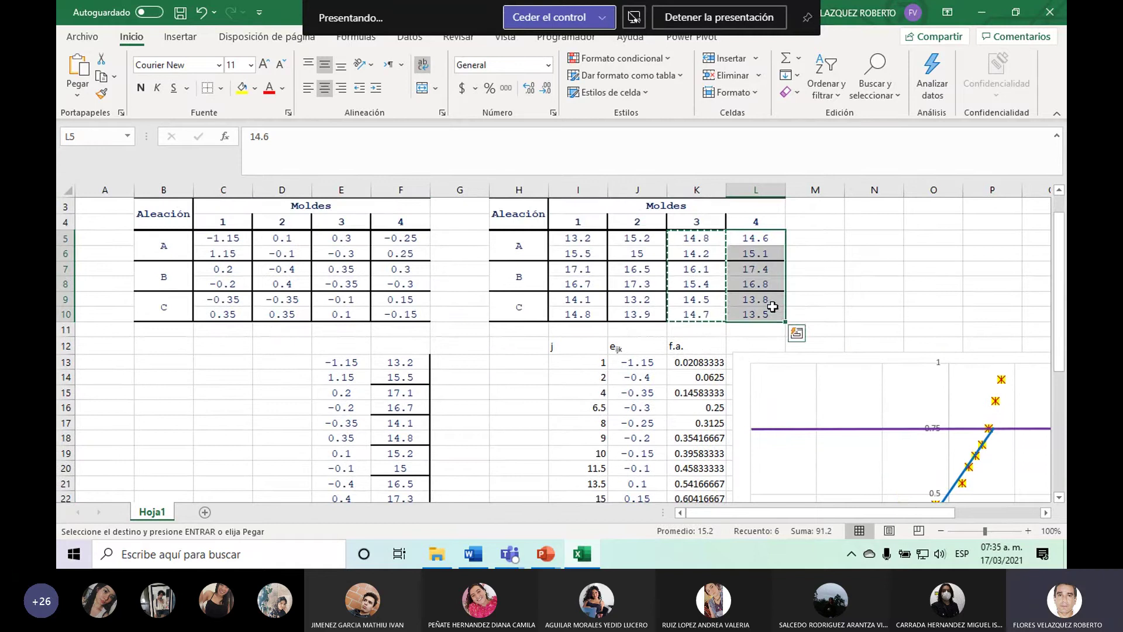
pyautogui.hotkey('ctrl', 'c')
pyautogui.scroll(-4, 421, 351)
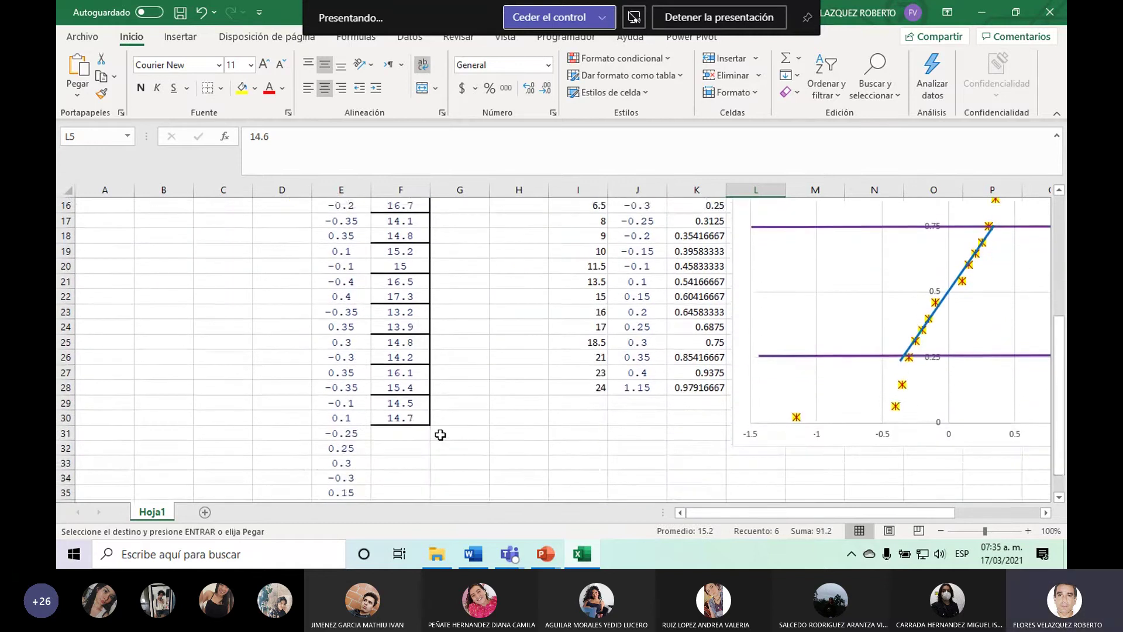
pyautogui.click(421, 434)
pyautogui.hotkey('ctrl', 'v')
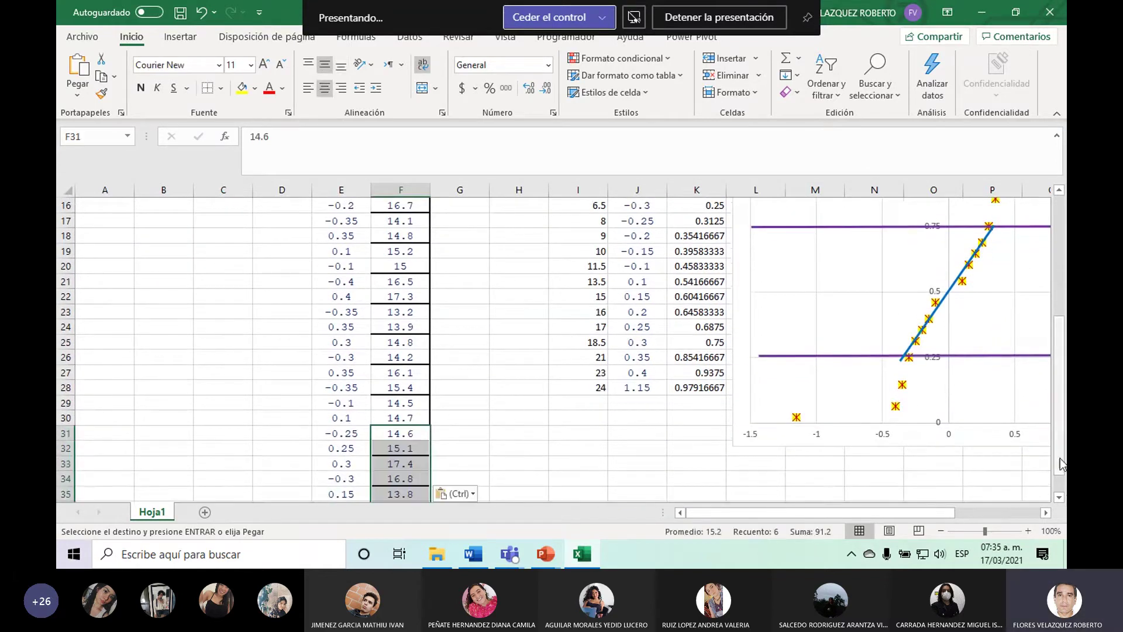
pyautogui.scroll(-1, 1062, 486)
pyautogui.click(419, 479)
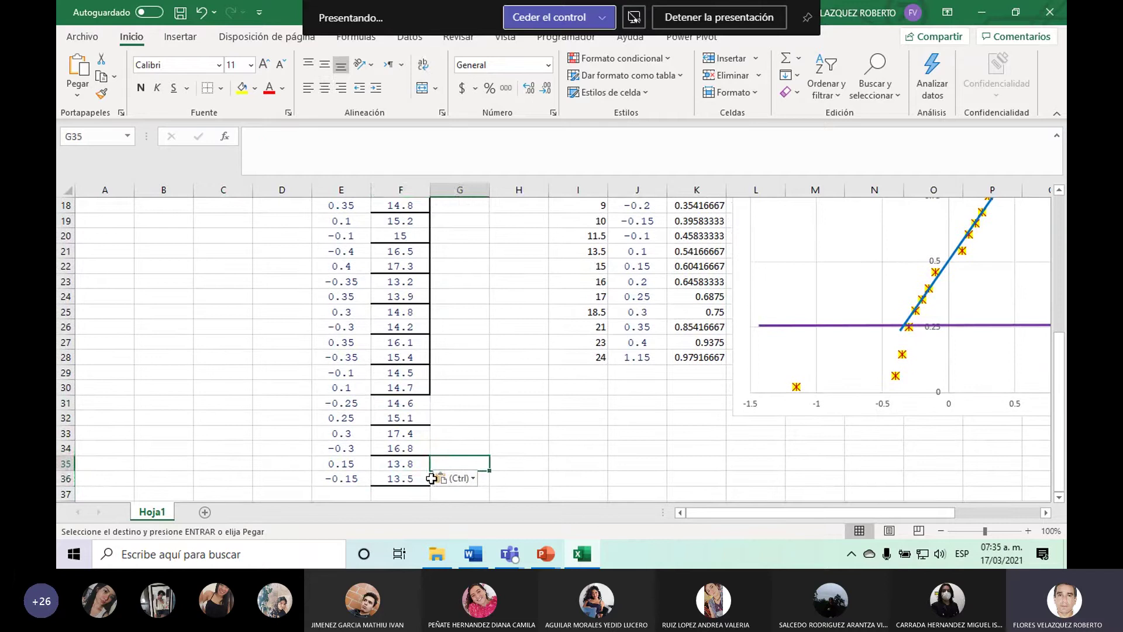
pyautogui.moveTo(422, 478); pyautogui.dragTo(365, 205)
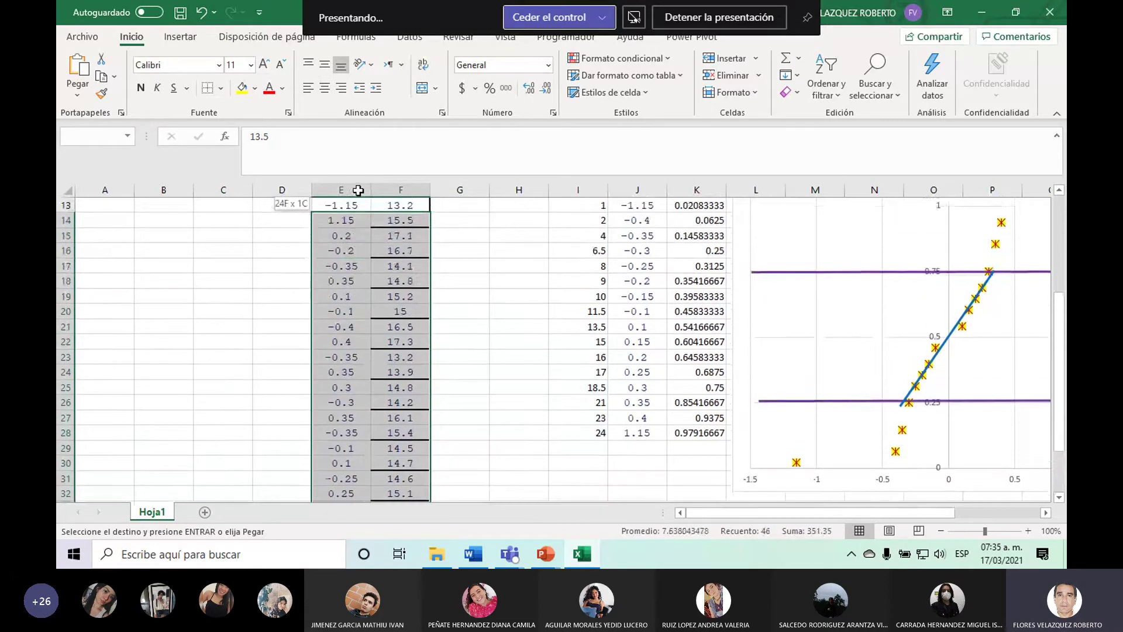
pyautogui.moveTo(364, 204); pyautogui.dragTo(363, 345)
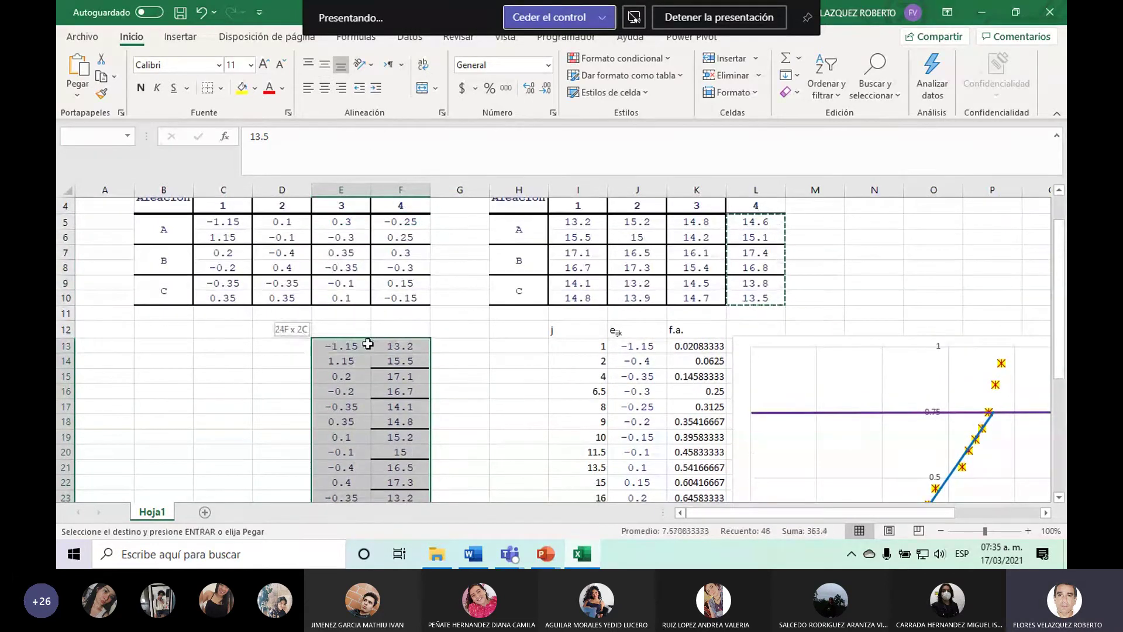
pyautogui.scroll(-7, 473, 259)
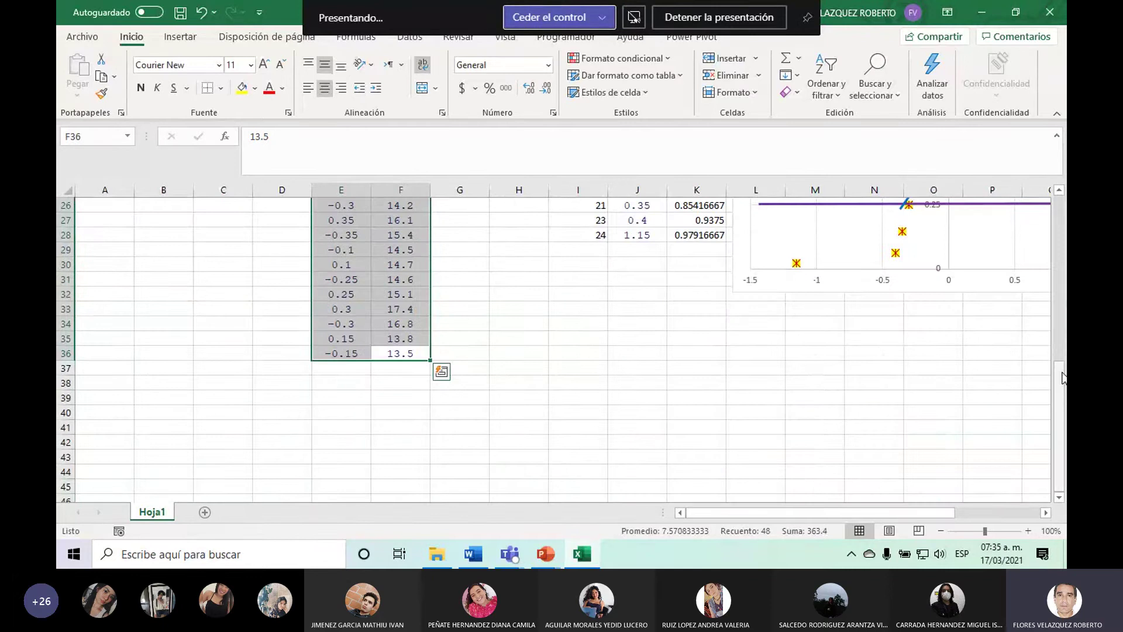
pyautogui.moveTo(1064, 374); pyautogui.dragTo(1064, 206)
# Copy the eijk header from J12 into E12 and F12.
pyautogui.click(328, 377)
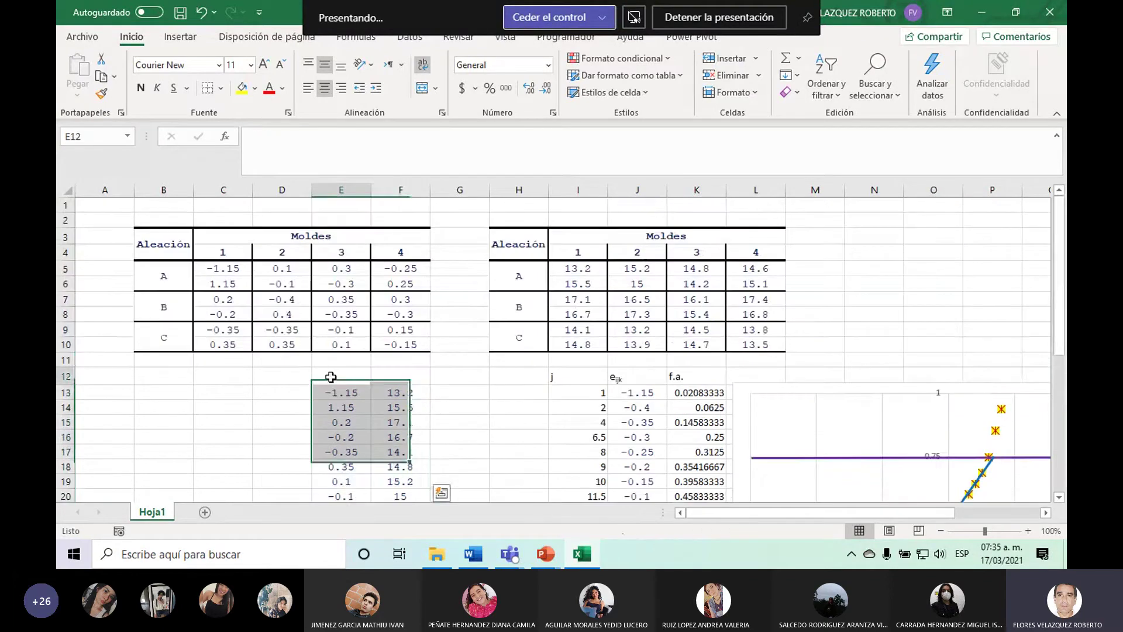
pyautogui.click(629, 376)
pyautogui.hotkey('ctrl', 'c')
pyautogui.click(354, 378)
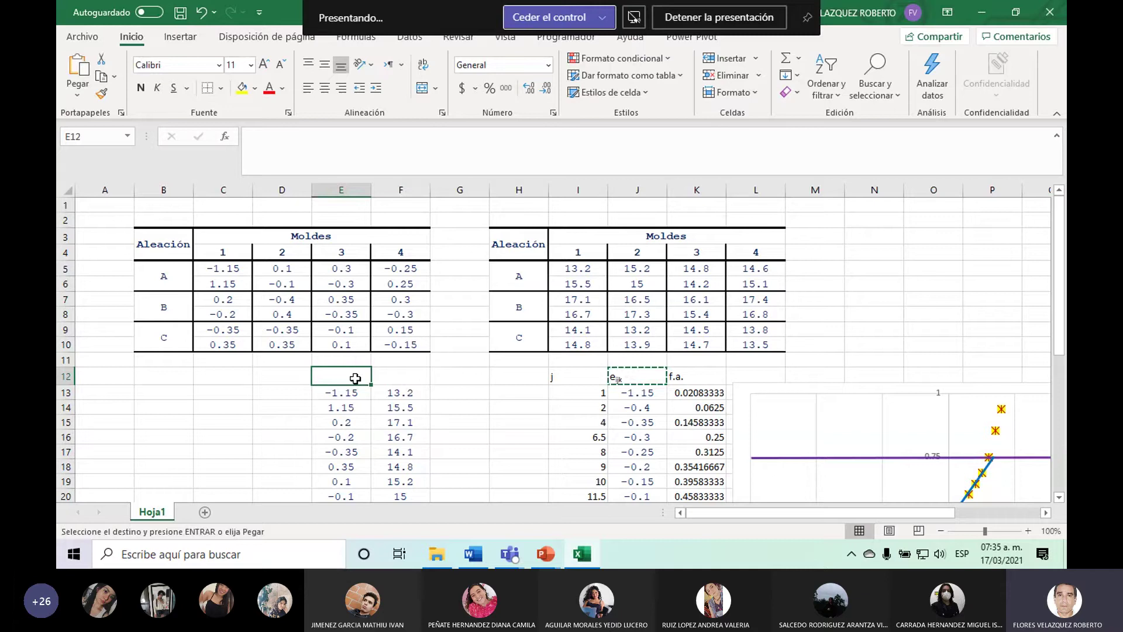
pyautogui.hotkey('ctrl', 'v')
pyautogui.click(404, 374)
pyautogui.hotkey('ctrl', 'v')
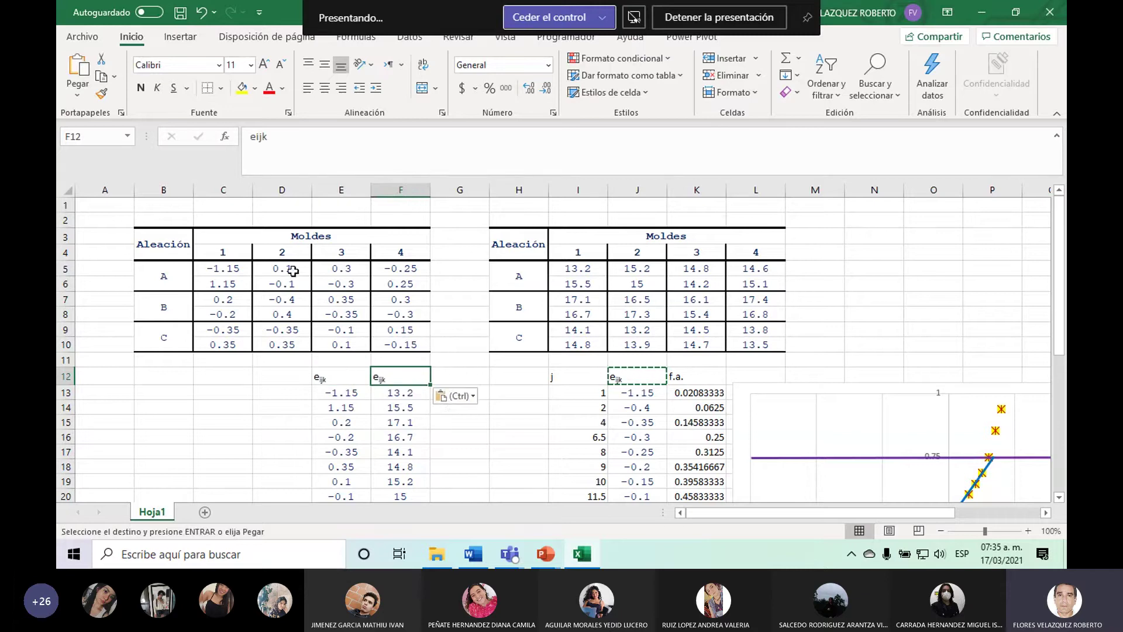
pyautogui.press('Escape')
# Change the F12 header to yijk and select the data range E13:F36.
pyautogui.click(255, 135)
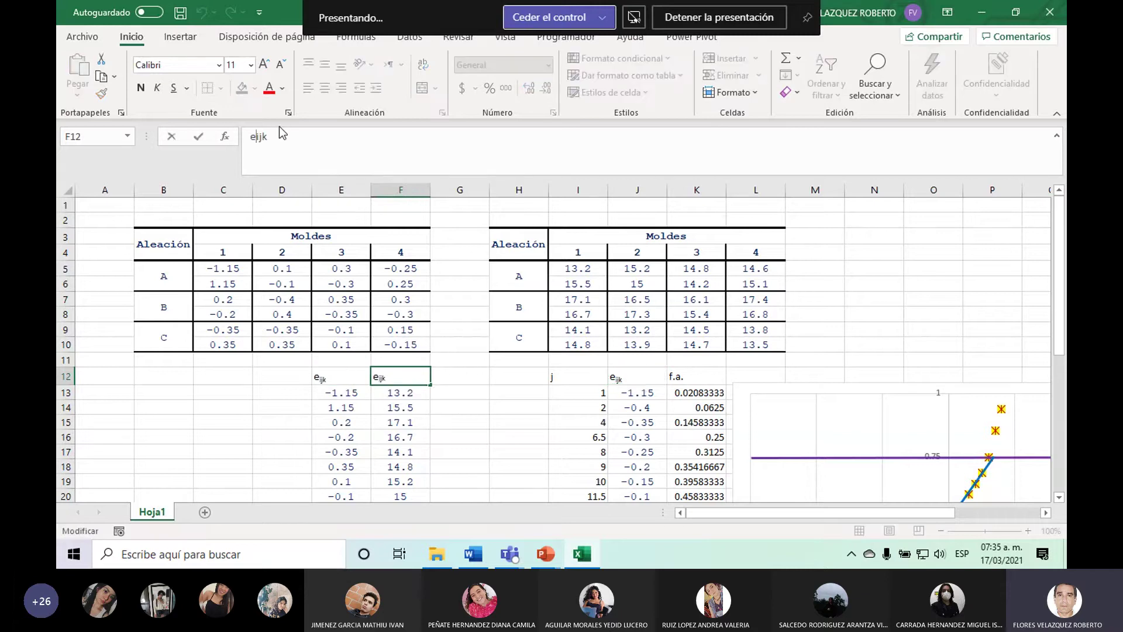
pyautogui.press('BackSpace')
pyautogui.write('y')
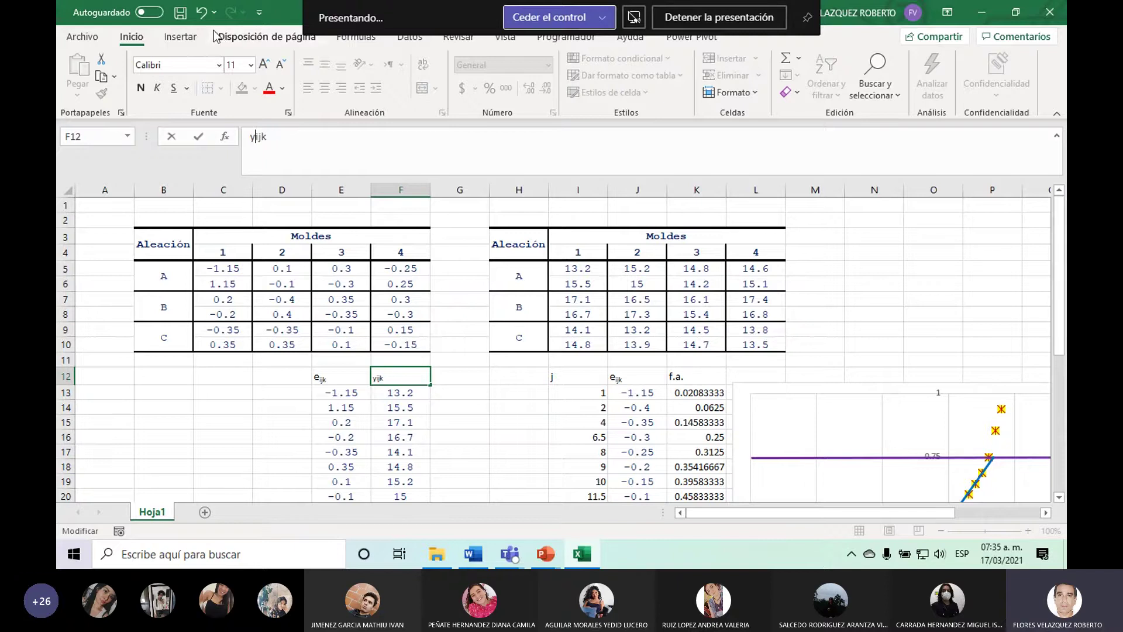
pyautogui.press('Escape')
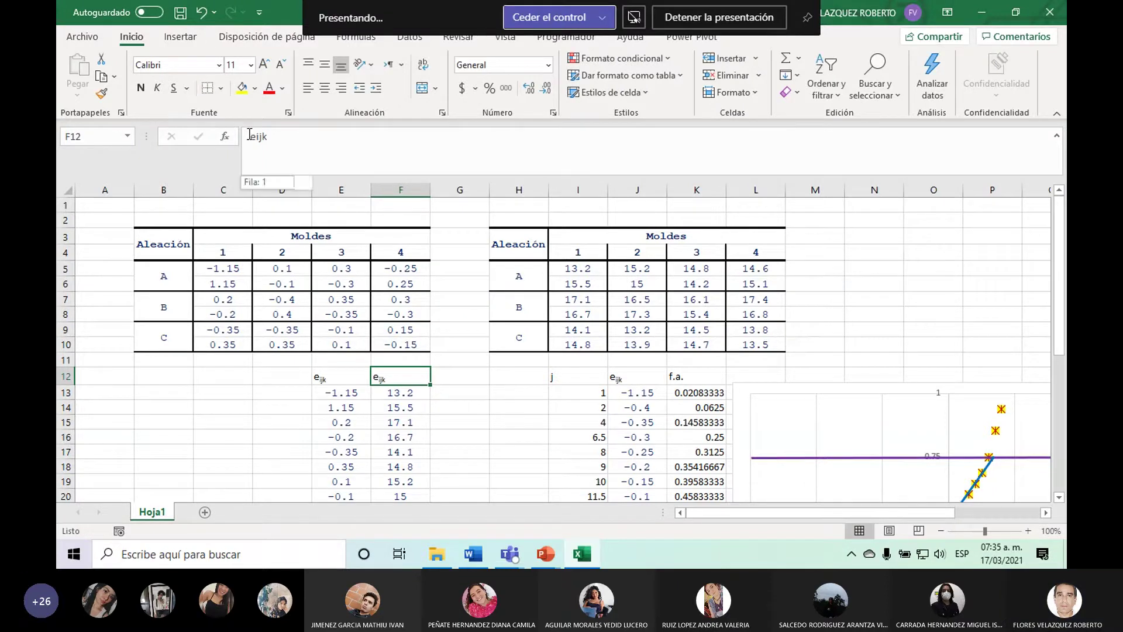
pyautogui.click(250, 135)
pyautogui.write('y')
pyautogui.press('Delete')
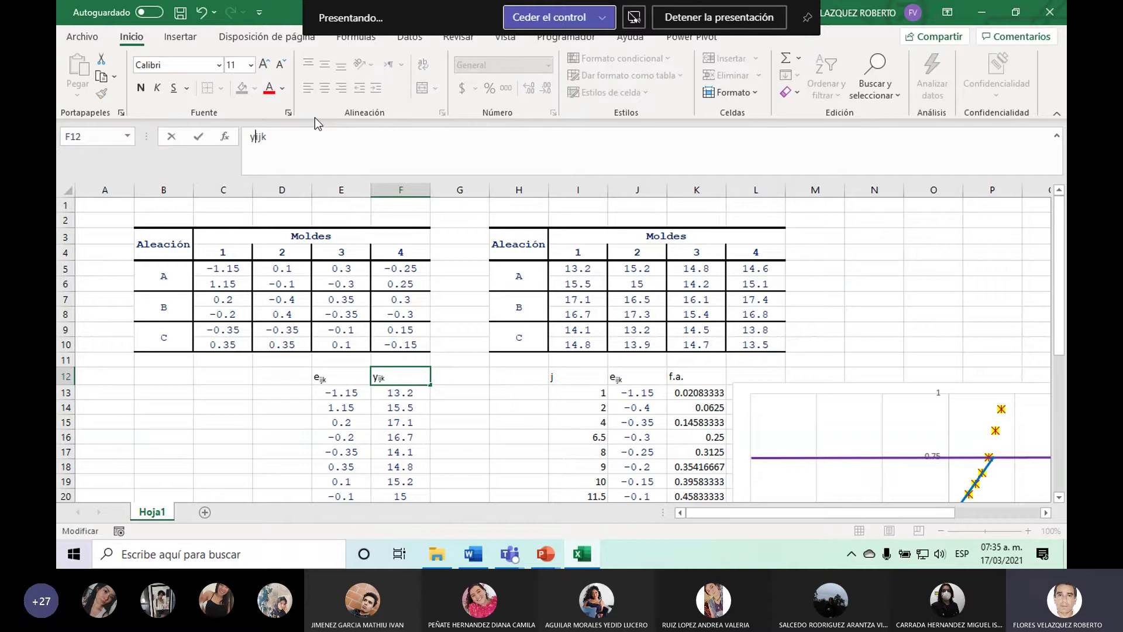
pyautogui.press('Return')
pyautogui.click(468, 438)
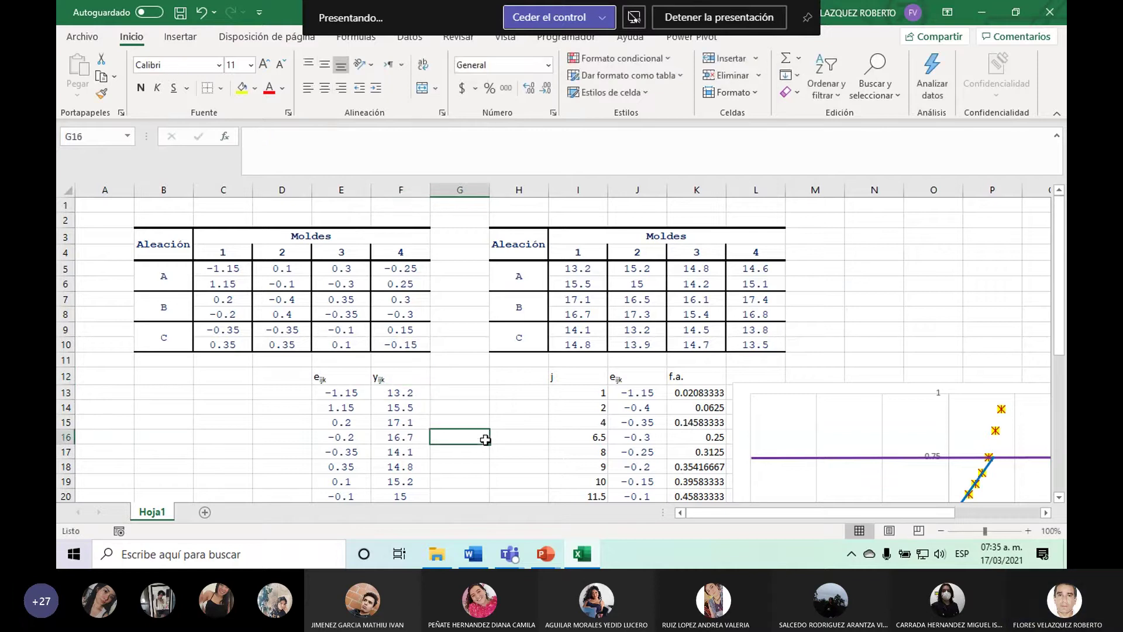
pyautogui.moveTo(343, 393); pyautogui.dragTo(409, 530)
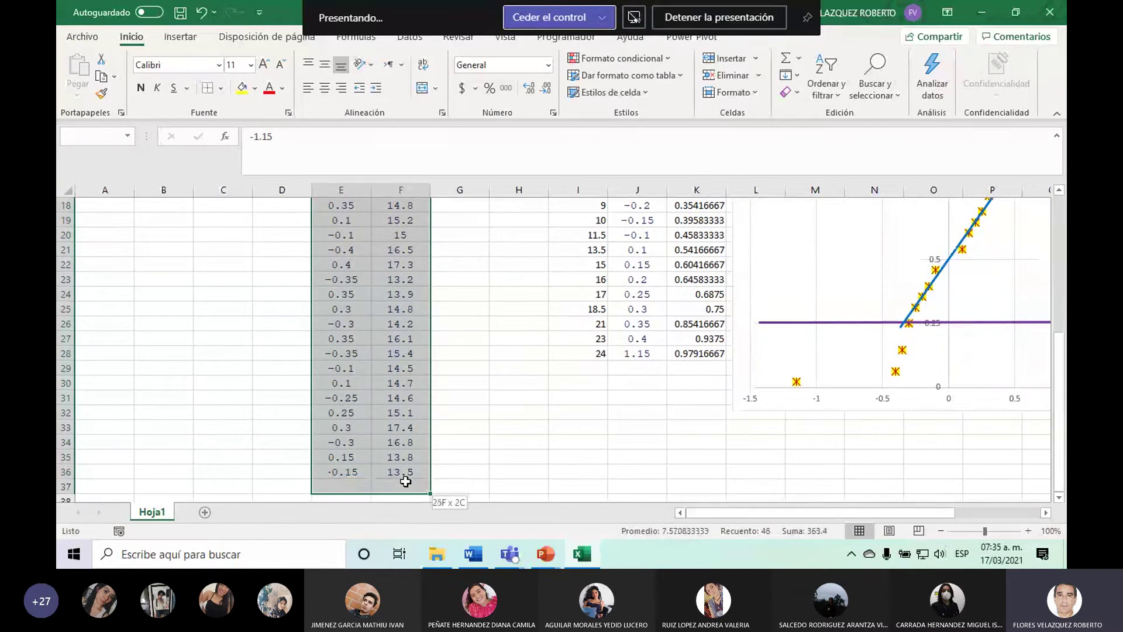
# Insert a scatter chart from the selected E13:F36 data.
pyautogui.moveTo(410, 530); pyautogui.dragTo(407, 475)
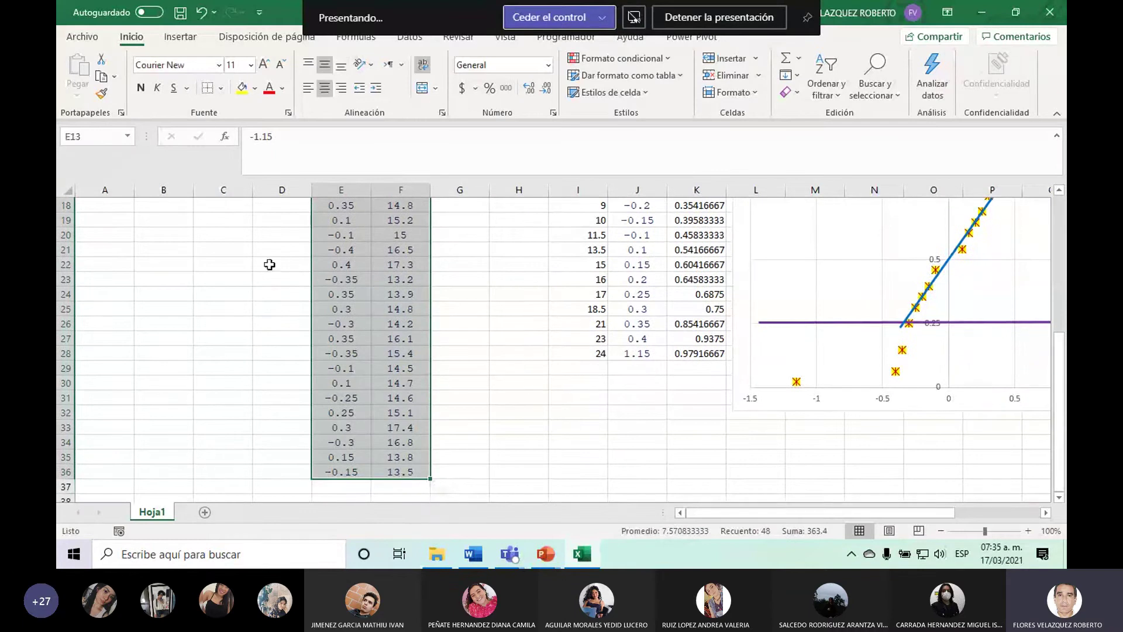
pyautogui.click(179, 39)
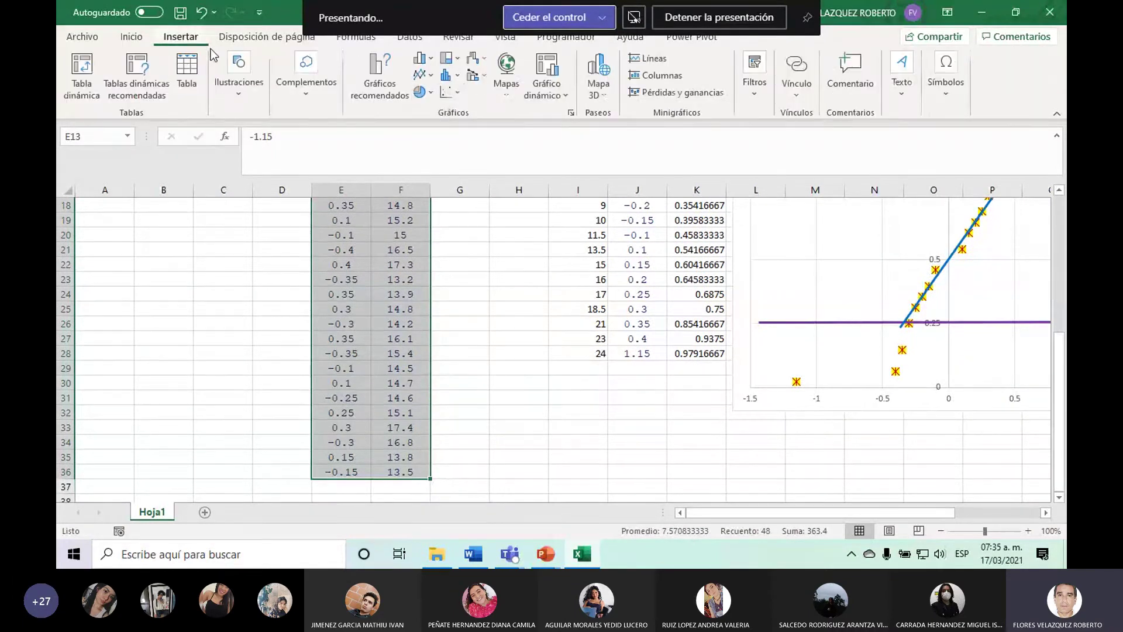
pyautogui.click(462, 94)
pyautogui.click(461, 147)
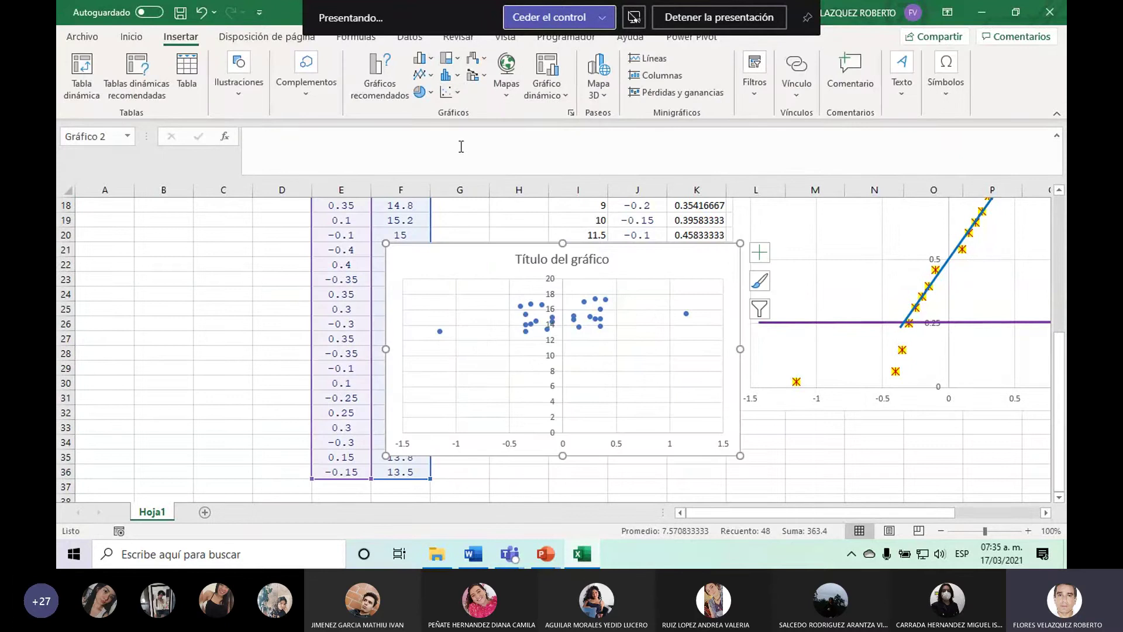
pyautogui.moveTo(586, 326)
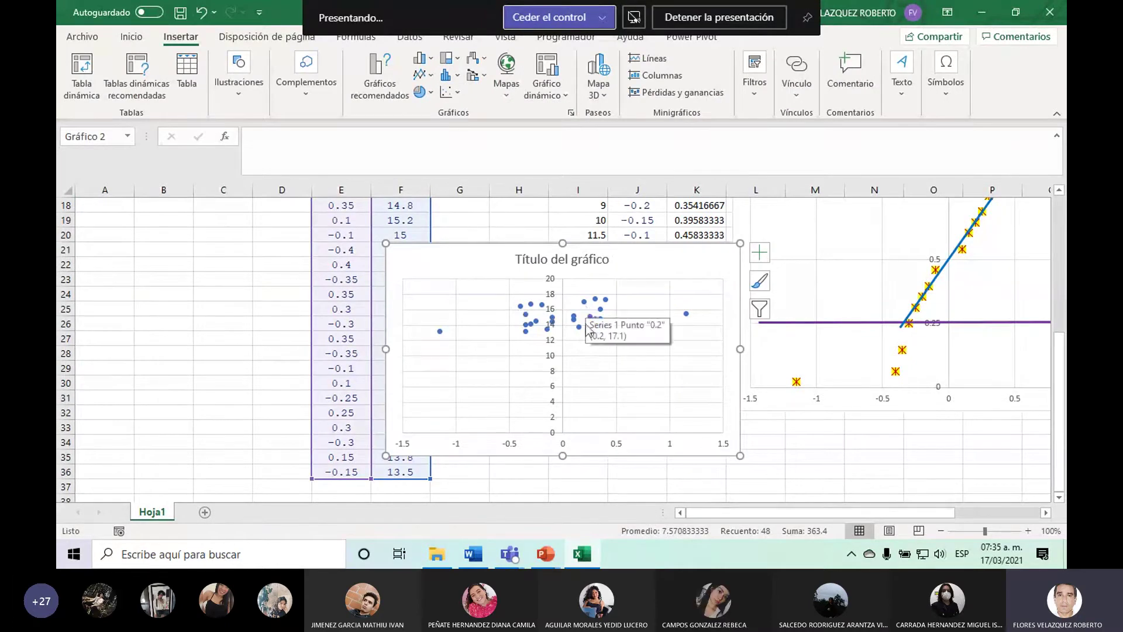
# Move and resize the scatter chart so it sits below the data columns.
pyautogui.moveTo(624, 286); pyautogui.dragTo(677, 435)
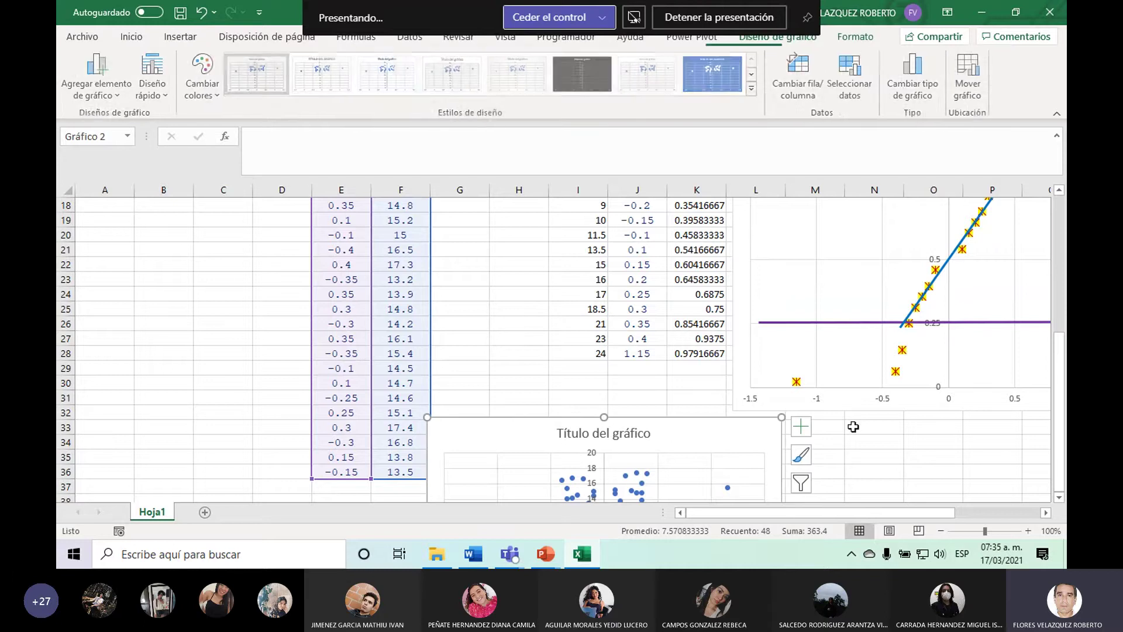
pyautogui.scroll(-1, 912, 472)
pyautogui.scroll(-1, 912, 473)
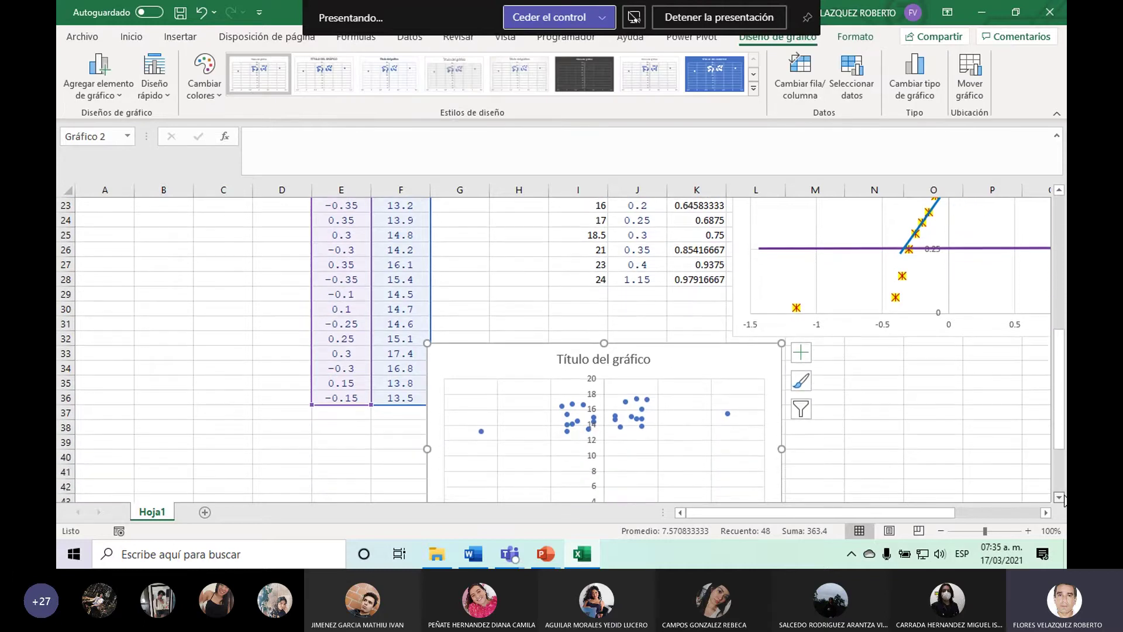
pyautogui.scroll(-1, 912, 473)
pyautogui.scroll(-2, 911, 473)
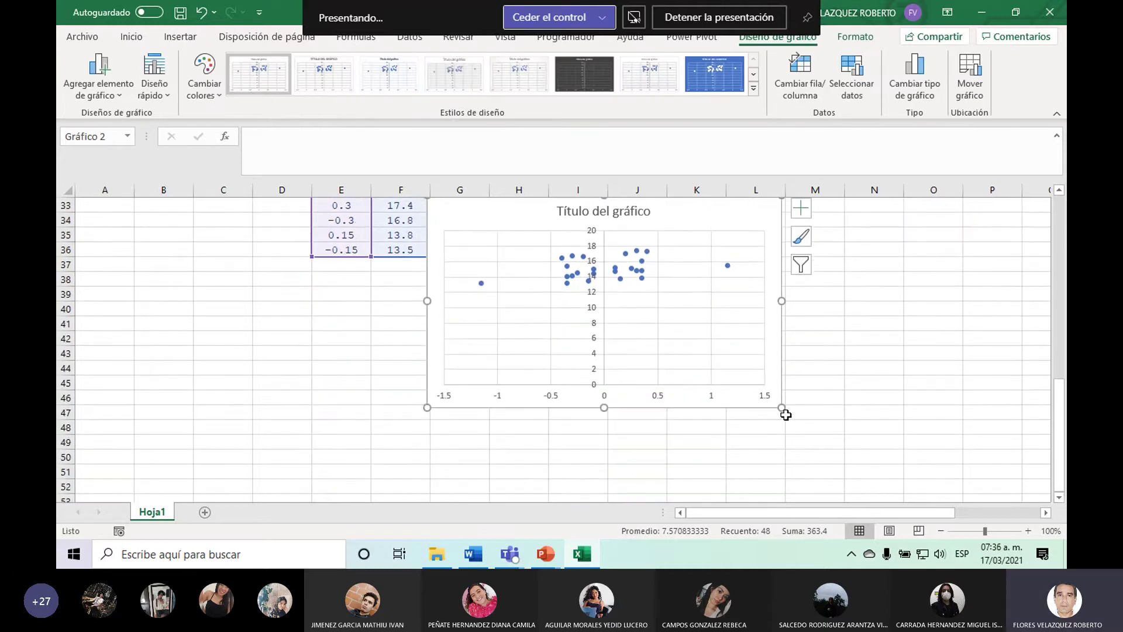
pyautogui.moveTo(782, 408)
pyautogui.mouseDown()
pyautogui.moveTo(809, 433)
pyautogui.moveTo(826, 485)
pyautogui.mouseUp()
pyautogui.moveTo(430, 409)
pyautogui.mouseDown()
pyautogui.moveTo(87, 486)
pyautogui.moveTo(92, 471)
pyautogui.mouseUp()
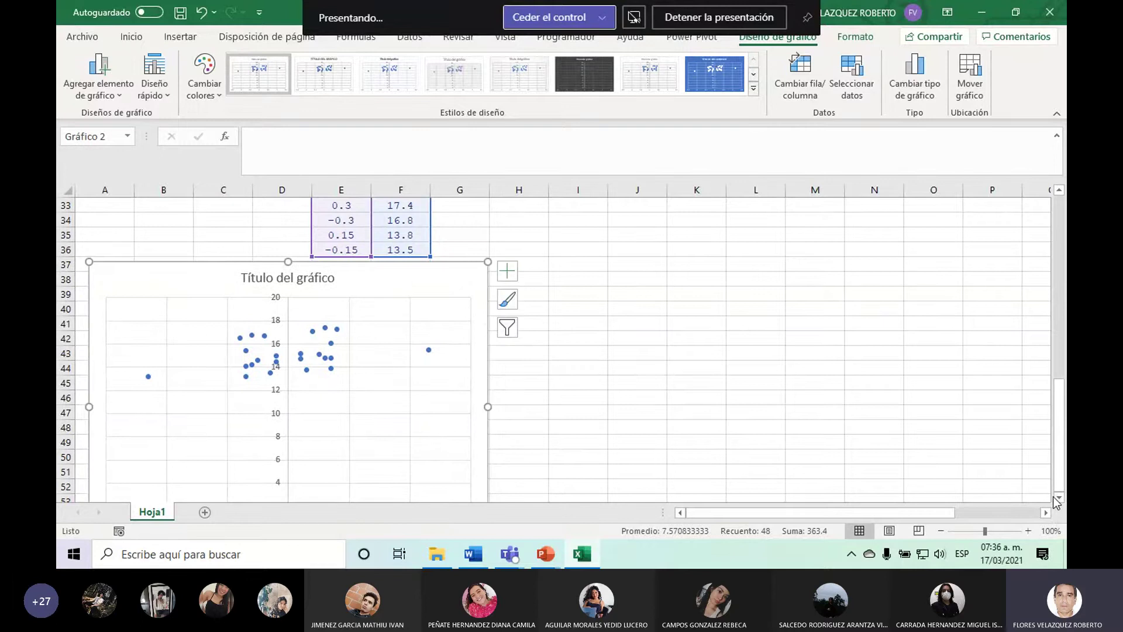
pyautogui.scroll(-2, 1056, 502)
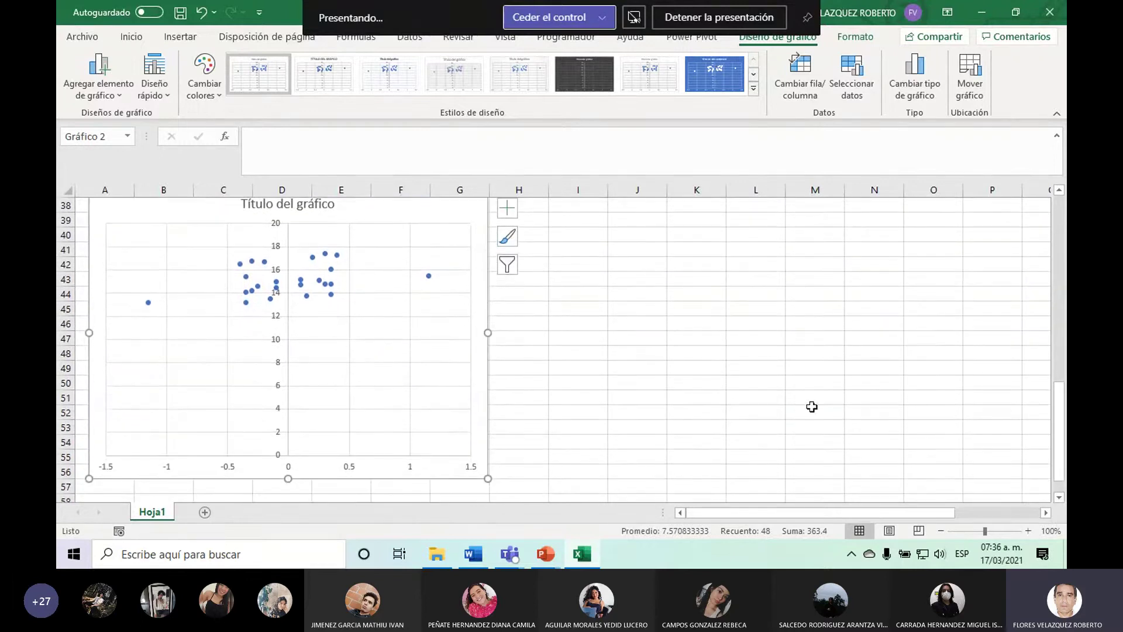
pyautogui.click(276, 366)
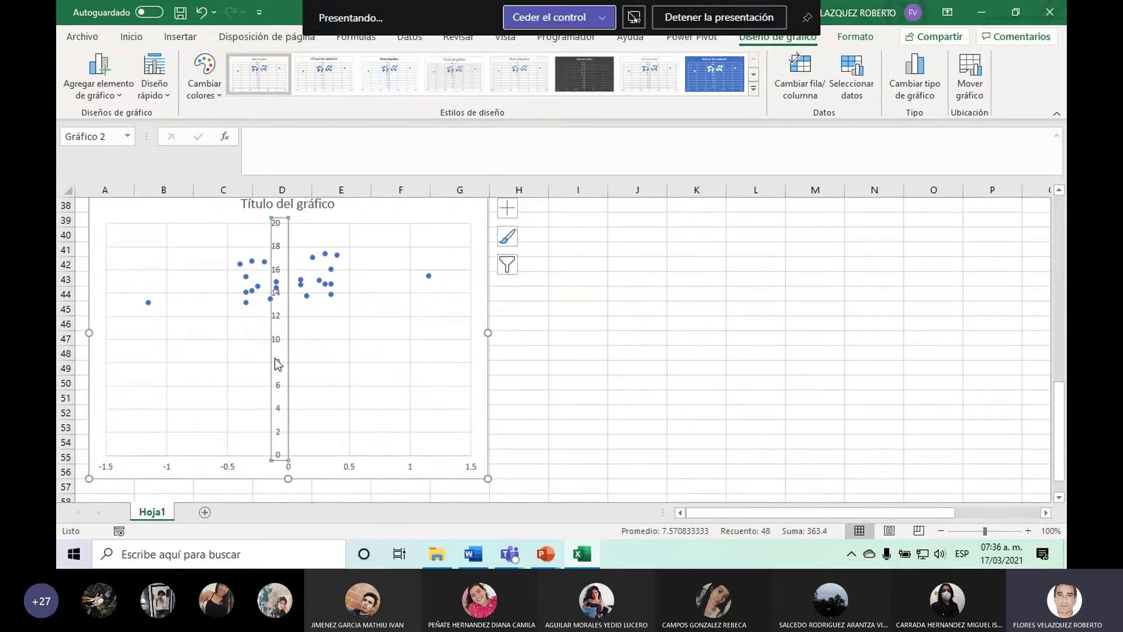
# Set the vertical axis minimum of the scatter chart to 12.
pyautogui.doubleClick(276, 364)
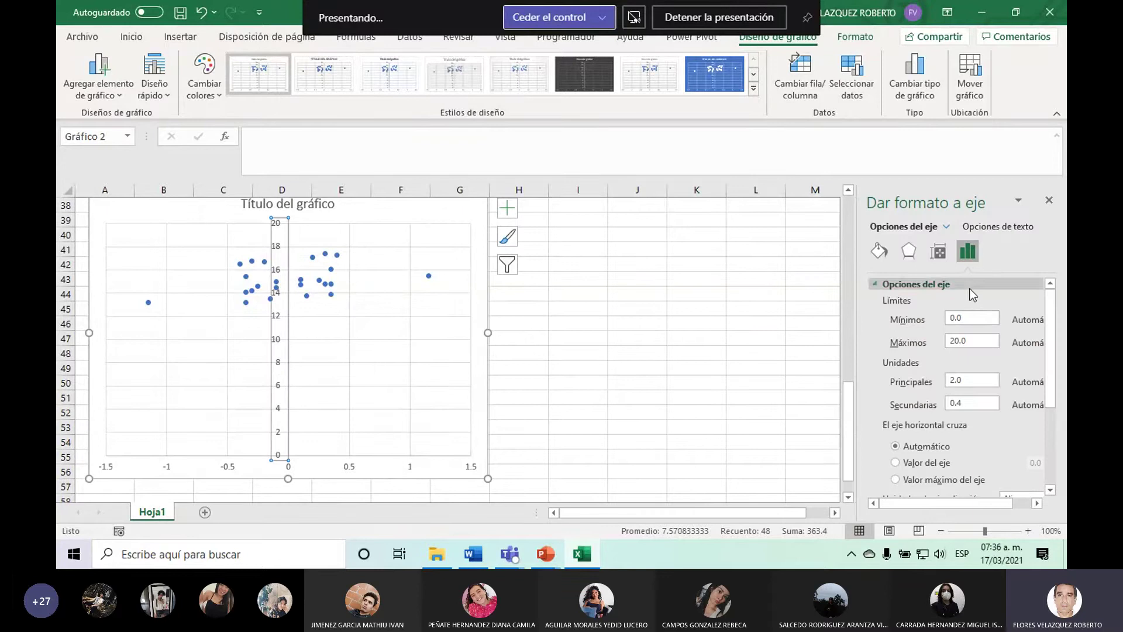
pyautogui.doubleClick(967, 319)
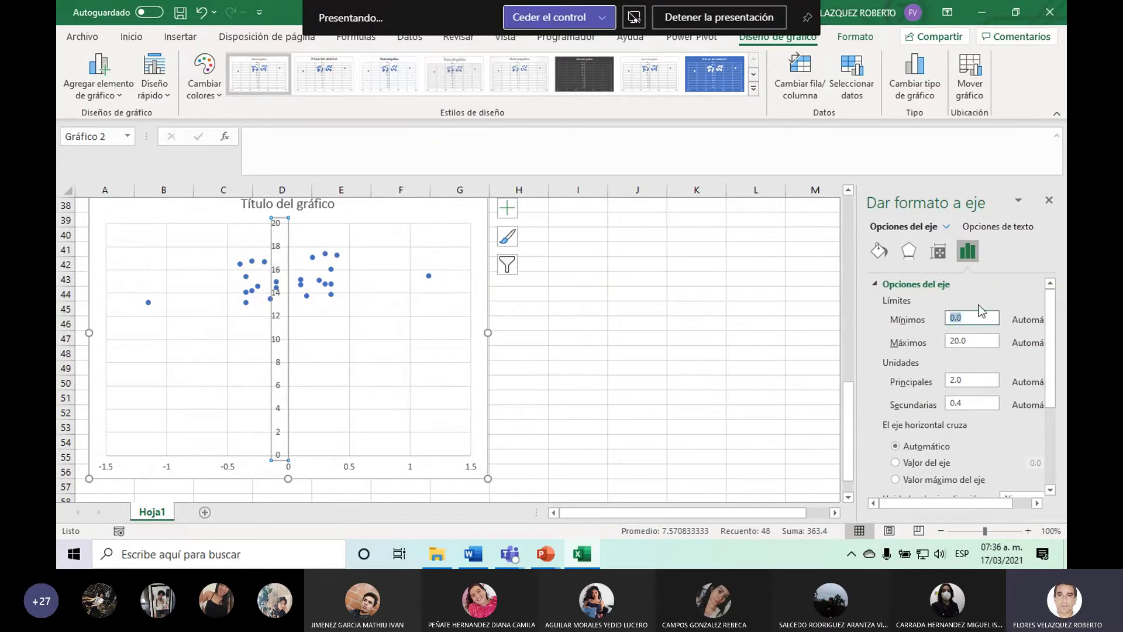
pyautogui.write('12')
pyautogui.press('Return')
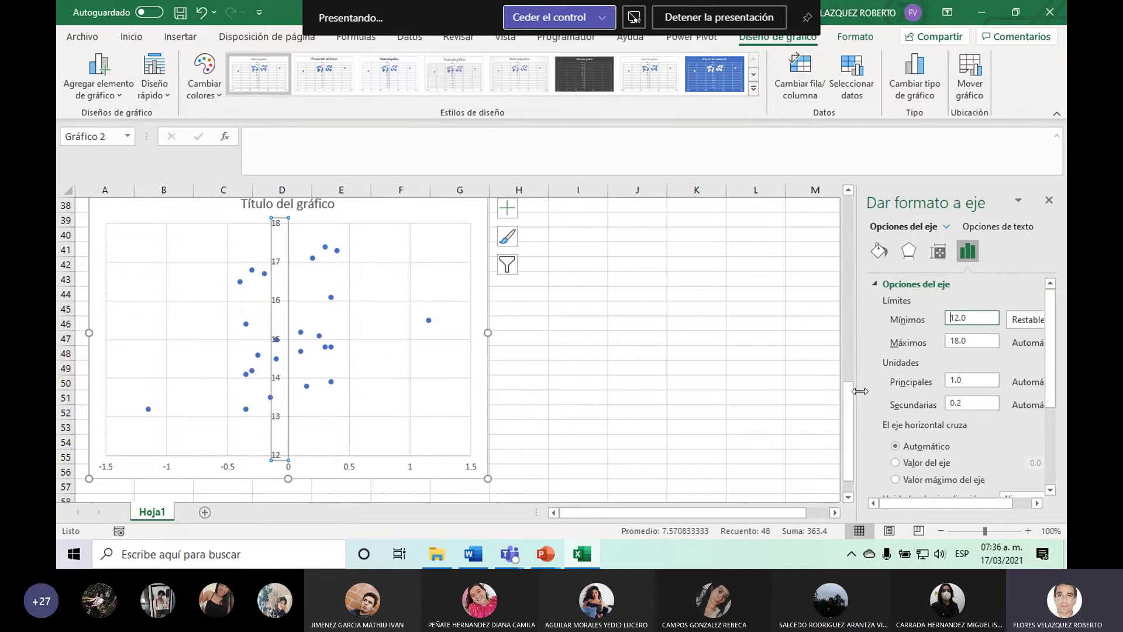
pyautogui.click(595, 413)
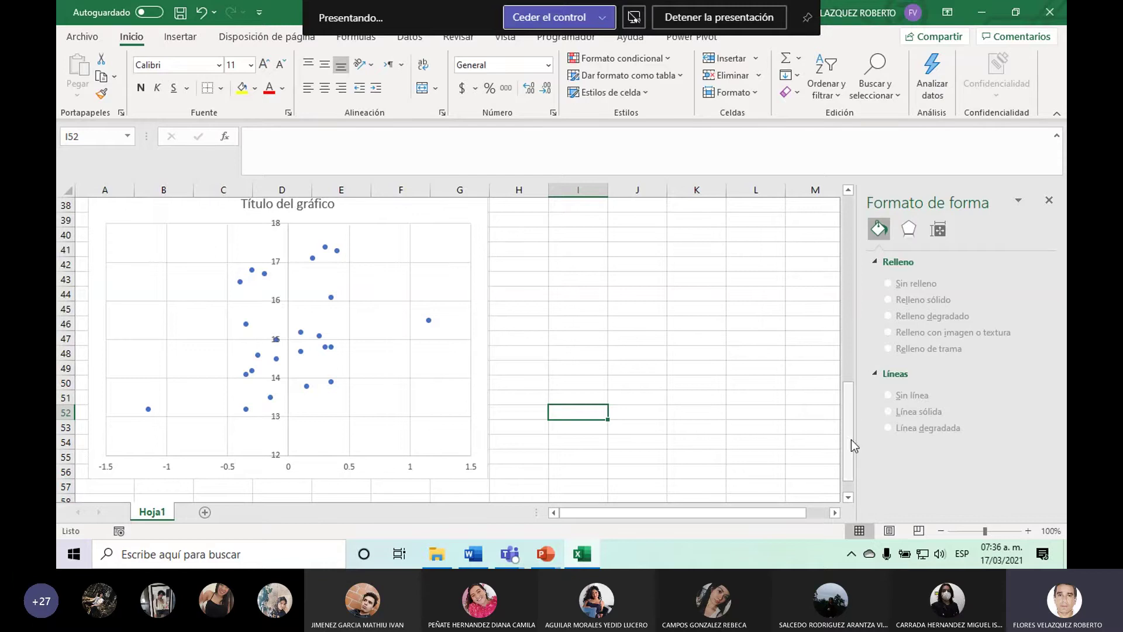
pyautogui.moveTo(850, 430)
pyautogui.mouseDown()
pyautogui.moveTo(856, 263)
pyautogui.moveTo(850, 436)
pyautogui.mouseUp()
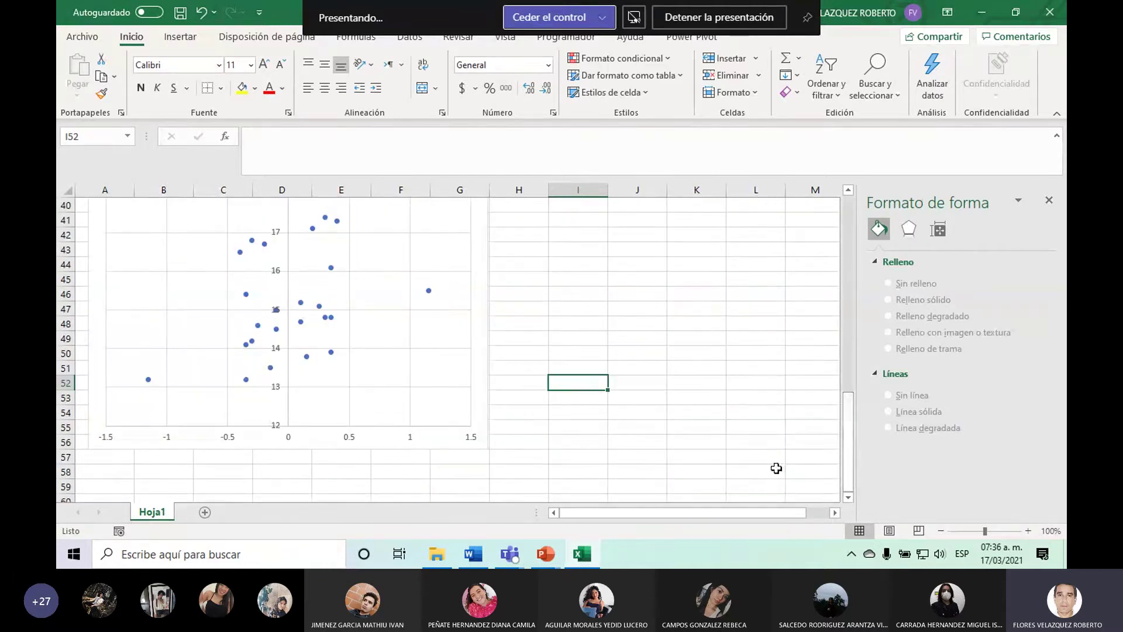
# Set the horizontal axis bounds to -1.25 minimum and 1.25 maximum.
pyautogui.click(352, 440)
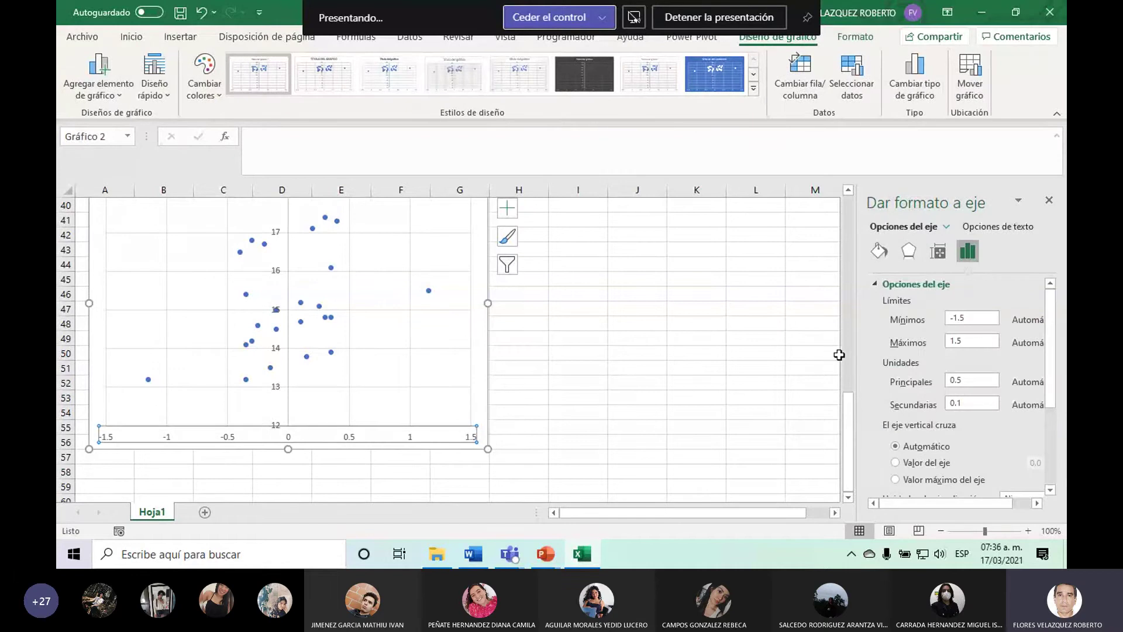
pyautogui.click(985, 317)
pyautogui.press('BackSpace')
pyautogui.press('Return')
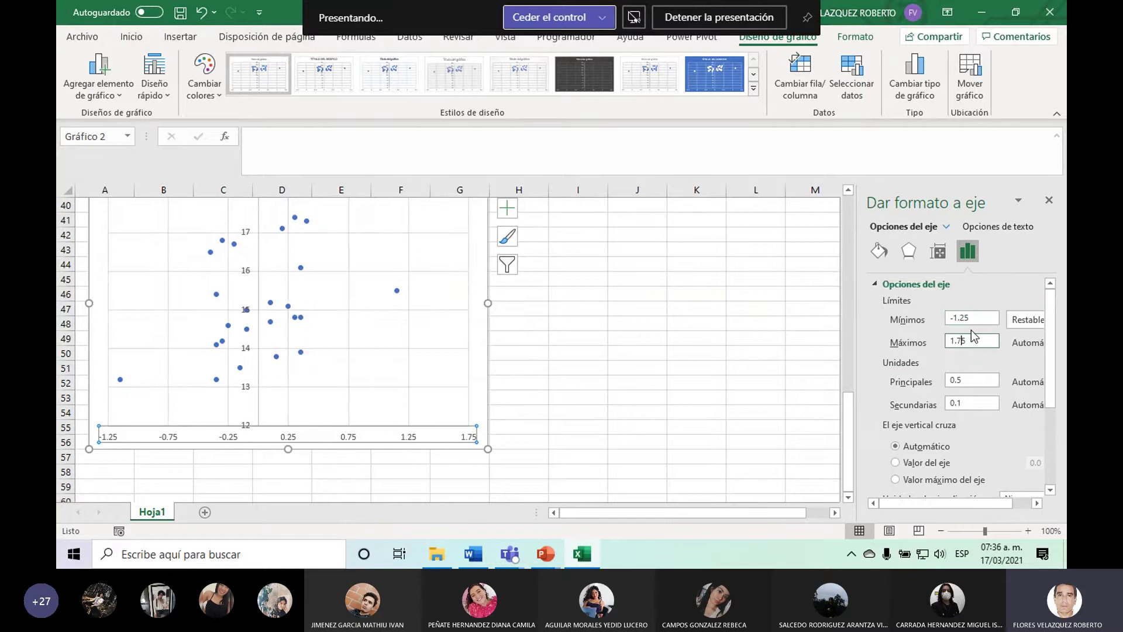
pyautogui.click(961, 341)
pyautogui.press('BackSpace')
pyautogui.write('2')
pyautogui.press('Return')
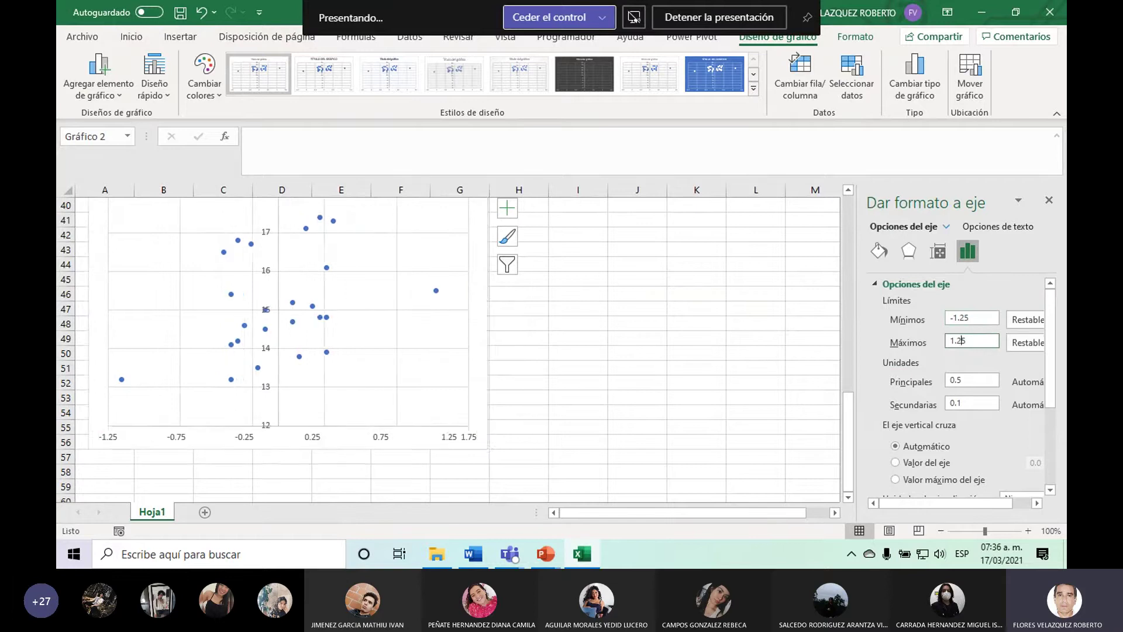
pyautogui.click(1049, 201)
# Delete the scatter chart's title.
pyautogui.scroll(1, 1058, 199)
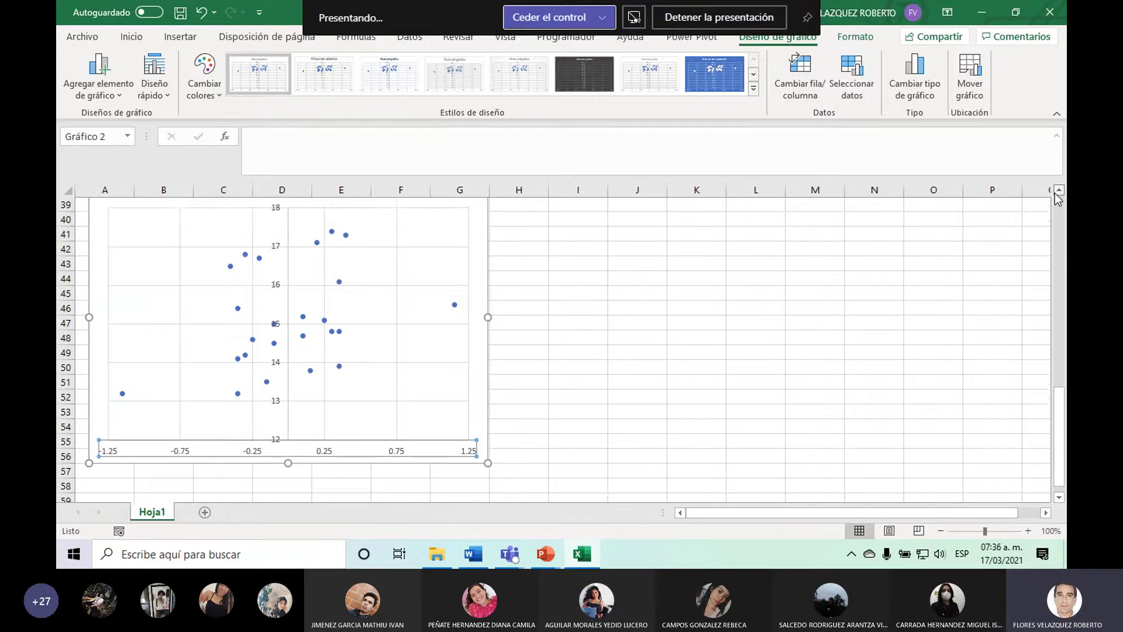
pyautogui.click(323, 222)
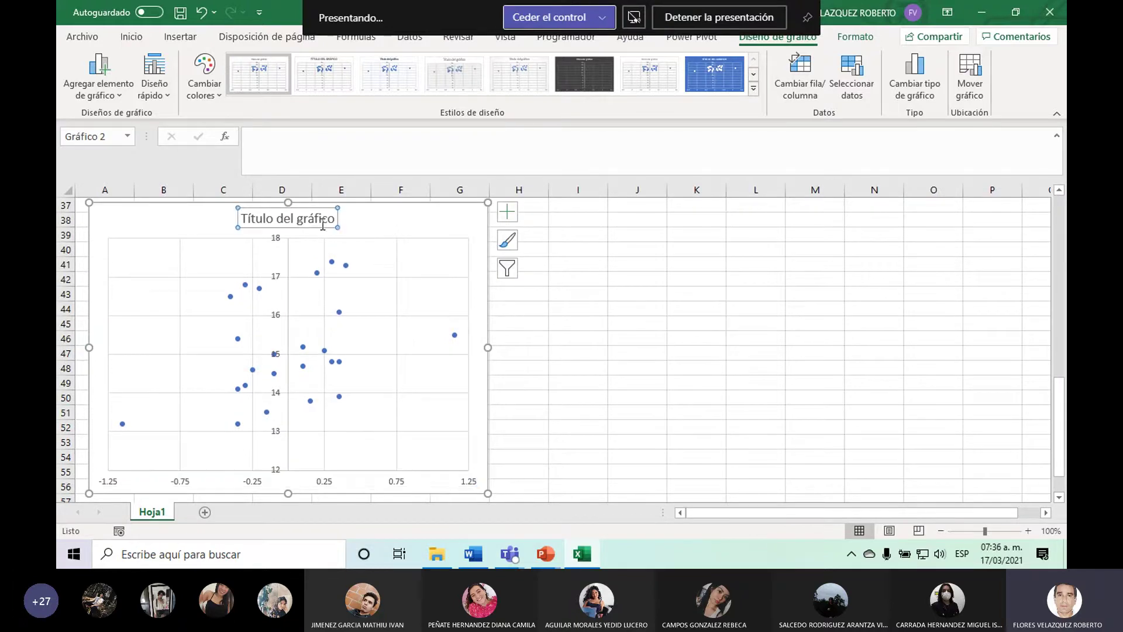
pyautogui.press('Delete')
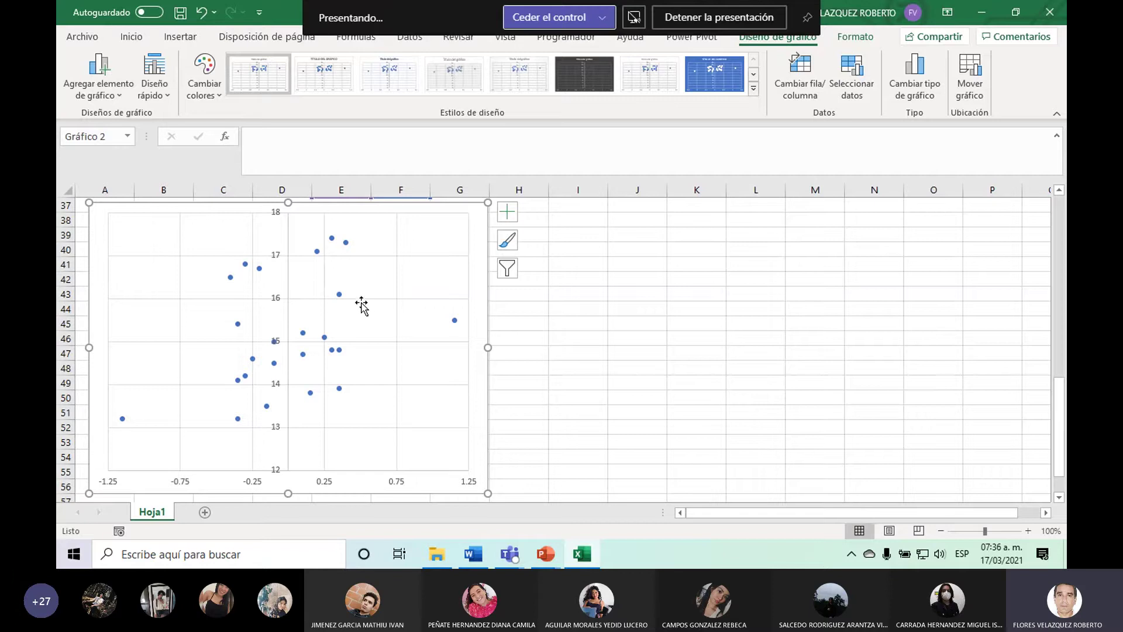
# Change the Excel scatter chart's markers to built-in diamonds of size 8.
pyautogui.doubleClick(340, 296)
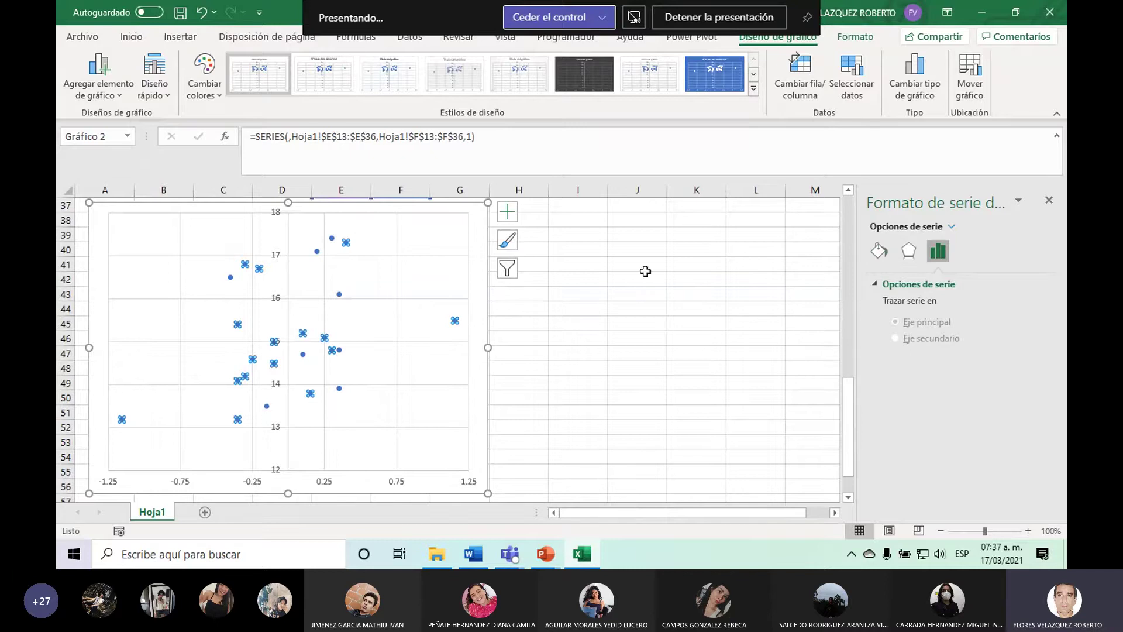
pyautogui.click(876, 251)
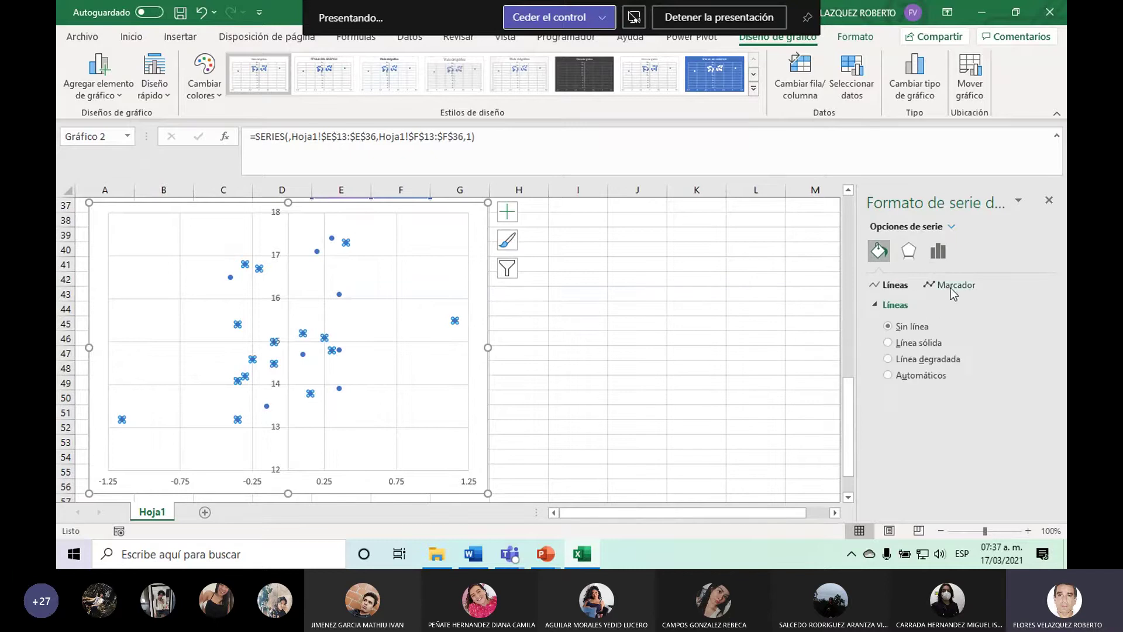
pyautogui.click(954, 287)
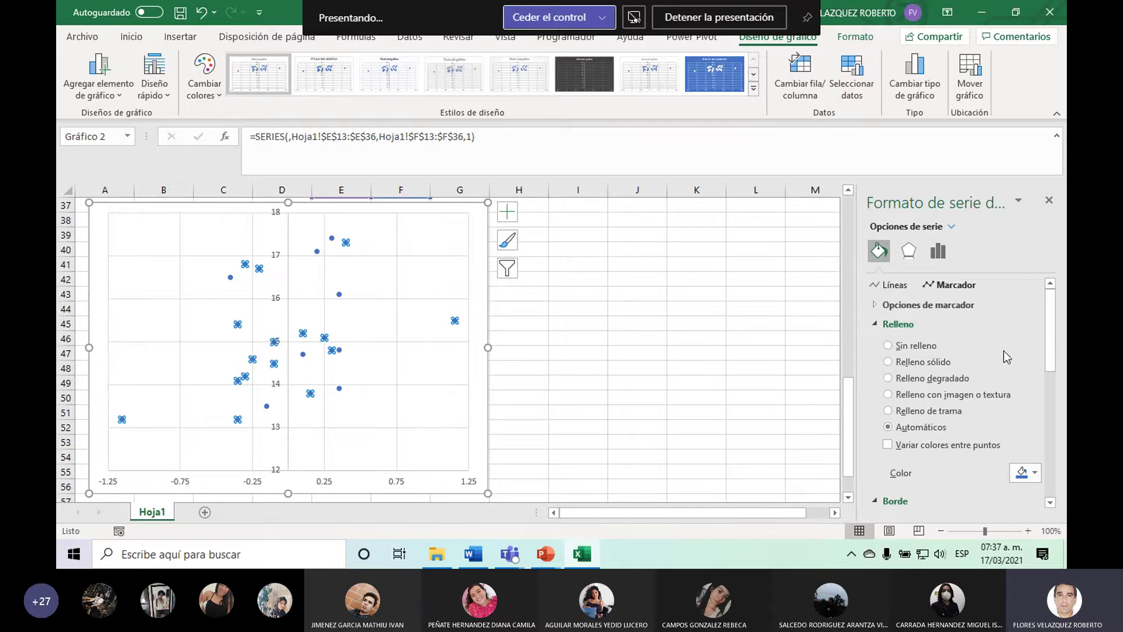
pyautogui.click(932, 304)
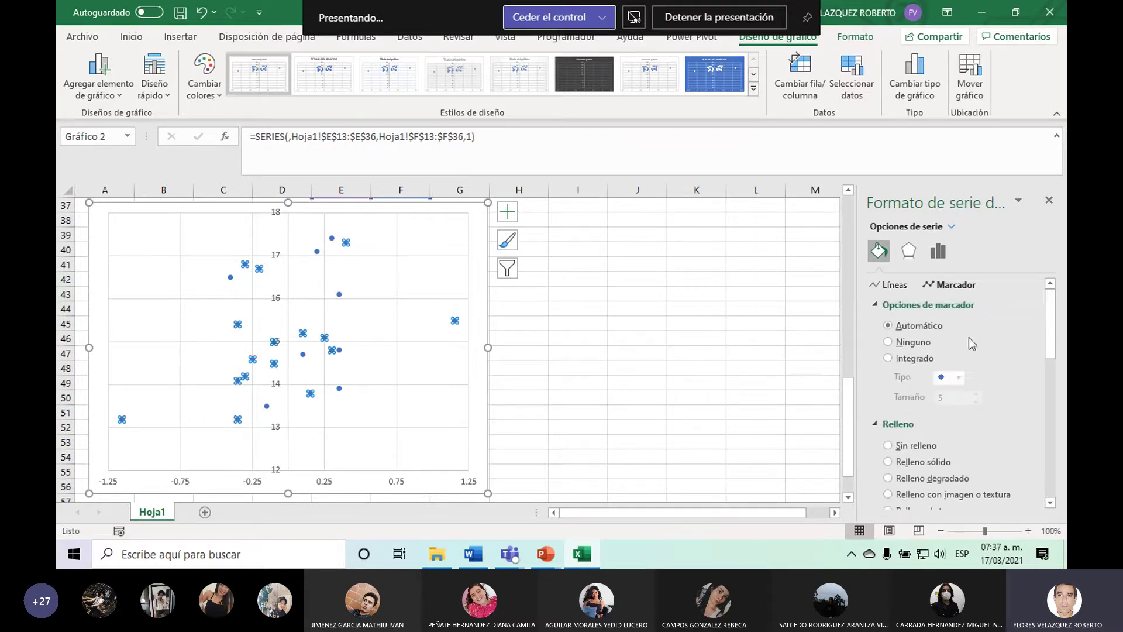
pyautogui.click(925, 358)
pyautogui.click(960, 378)
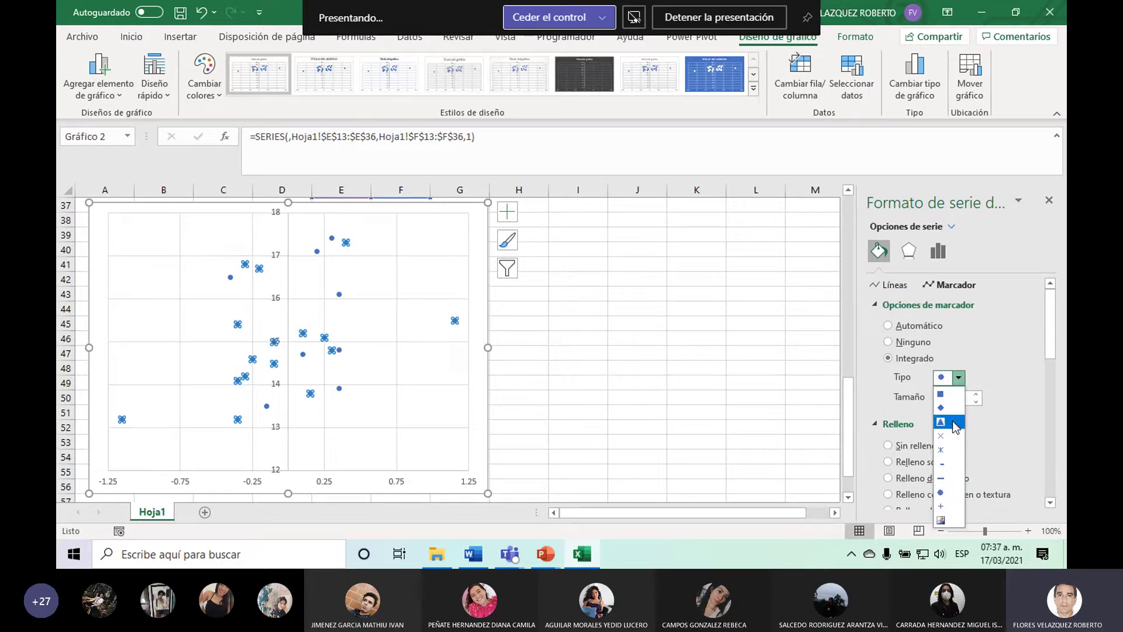
pyautogui.click(947, 408)
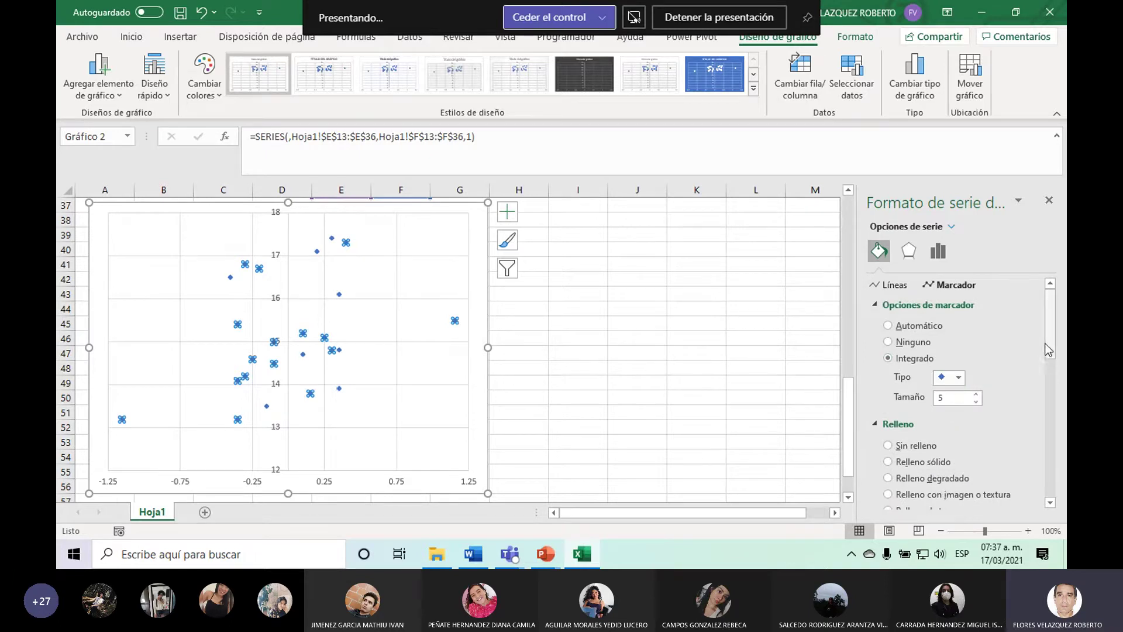
pyautogui.scroll(-3, 1052, 332)
pyautogui.click(977, 334)
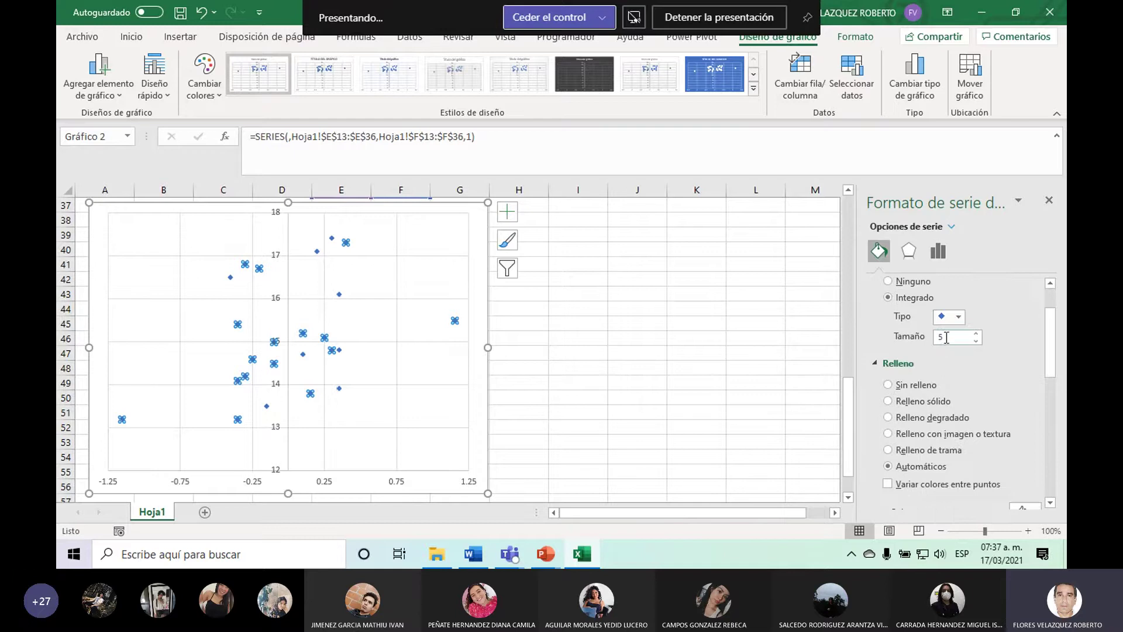
pyautogui.click(976, 334)
pyautogui.click(977, 334)
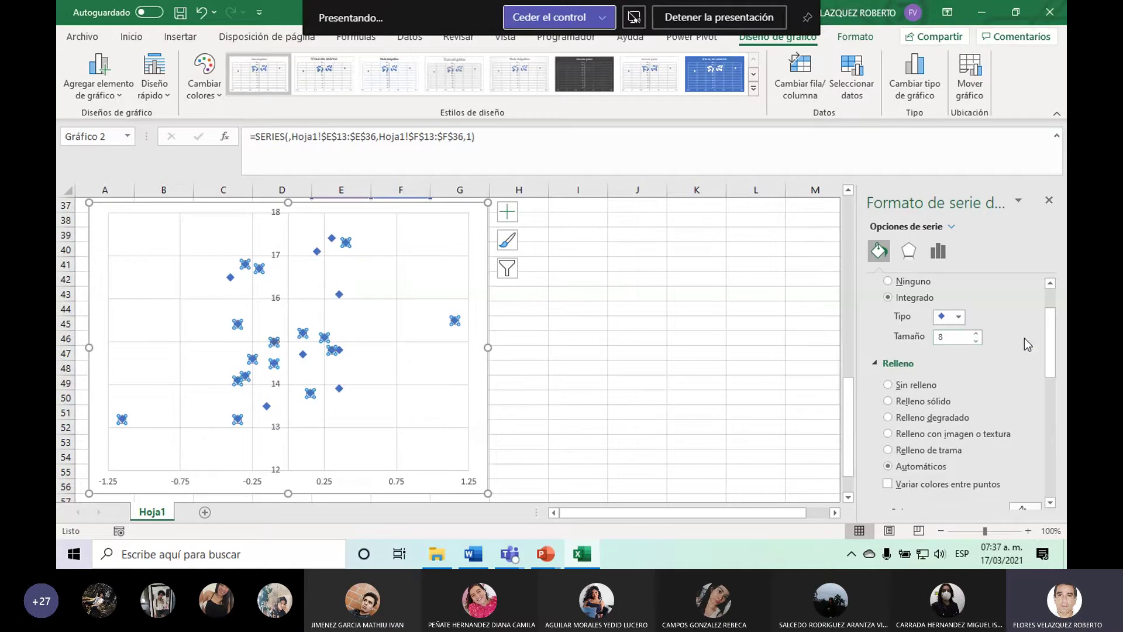
# Give the diamond markers a solid green fill and a solid outline.
pyautogui.click(948, 400)
pyautogui.moveTo(1051, 333); pyautogui.dragTo(1052, 374)
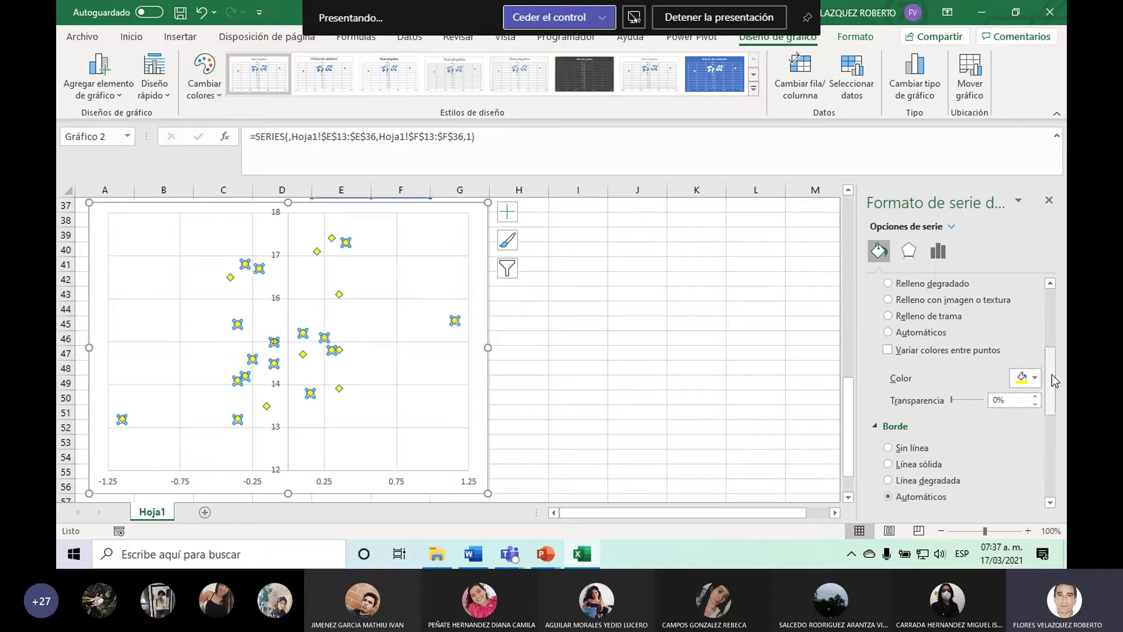
pyautogui.click(1034, 378)
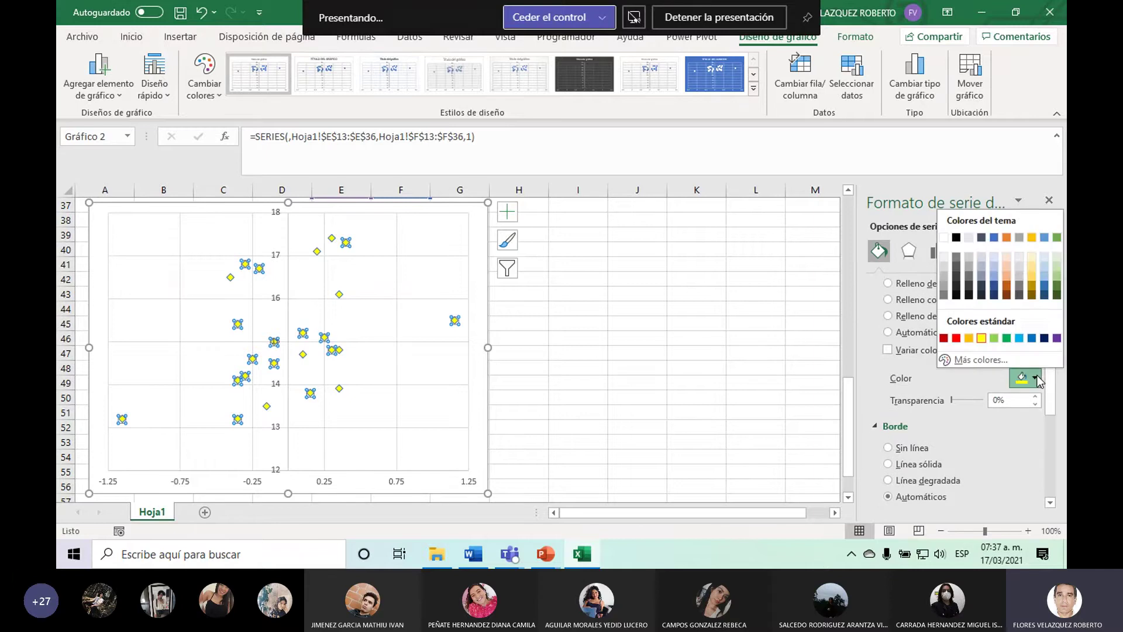
pyautogui.click(1006, 338)
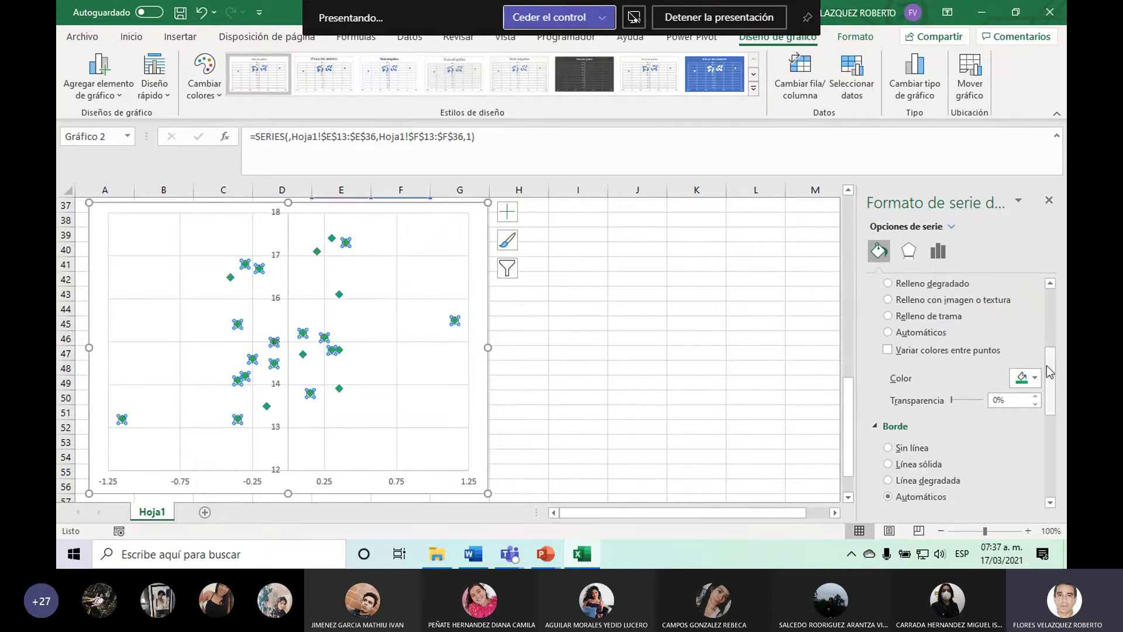
pyautogui.click(921, 463)
pyautogui.moveTo(1053, 381); pyautogui.dragTo(1047, 417)
pyautogui.click(1034, 395)
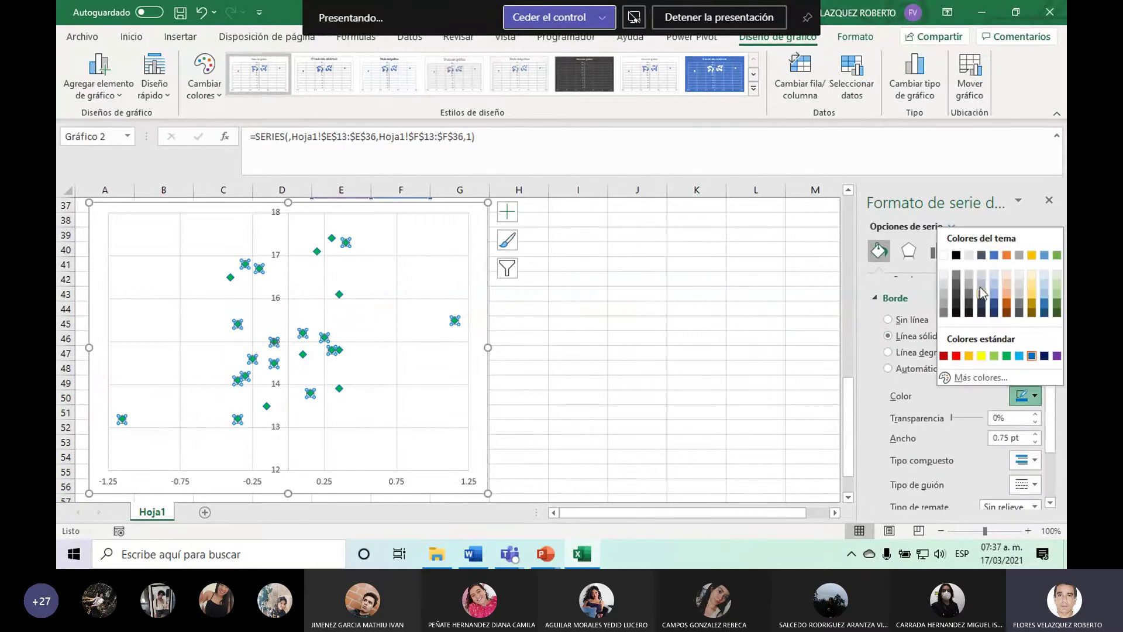
pyautogui.click(954, 259)
# Select the whole chart and bring the Word report back to the front.
pyautogui.click(756, 367)
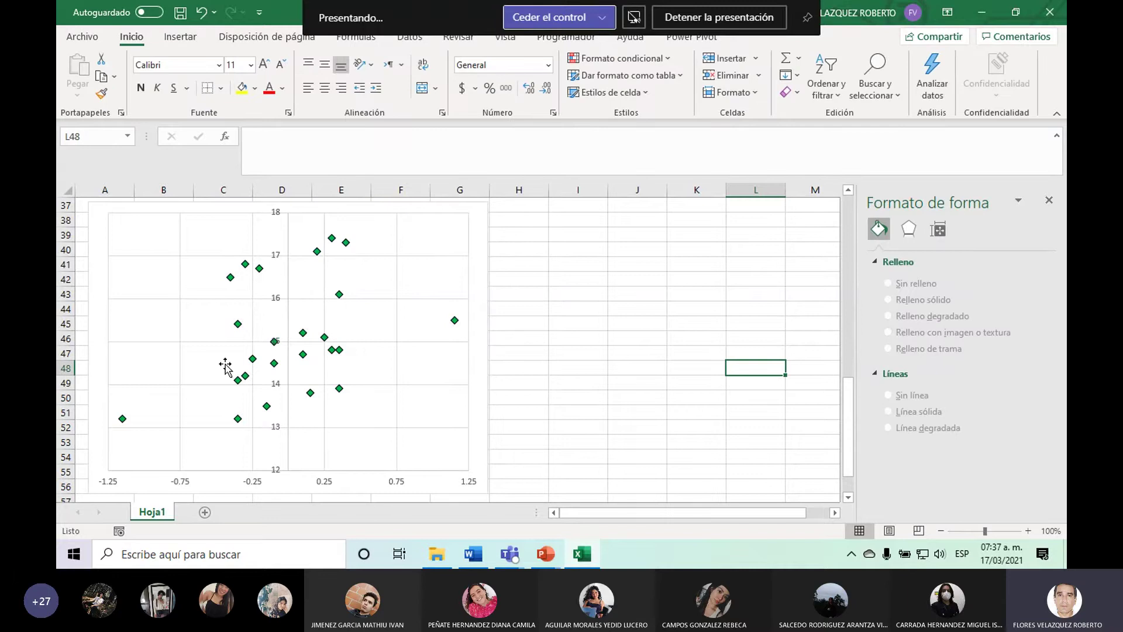
pyautogui.click(366, 483)
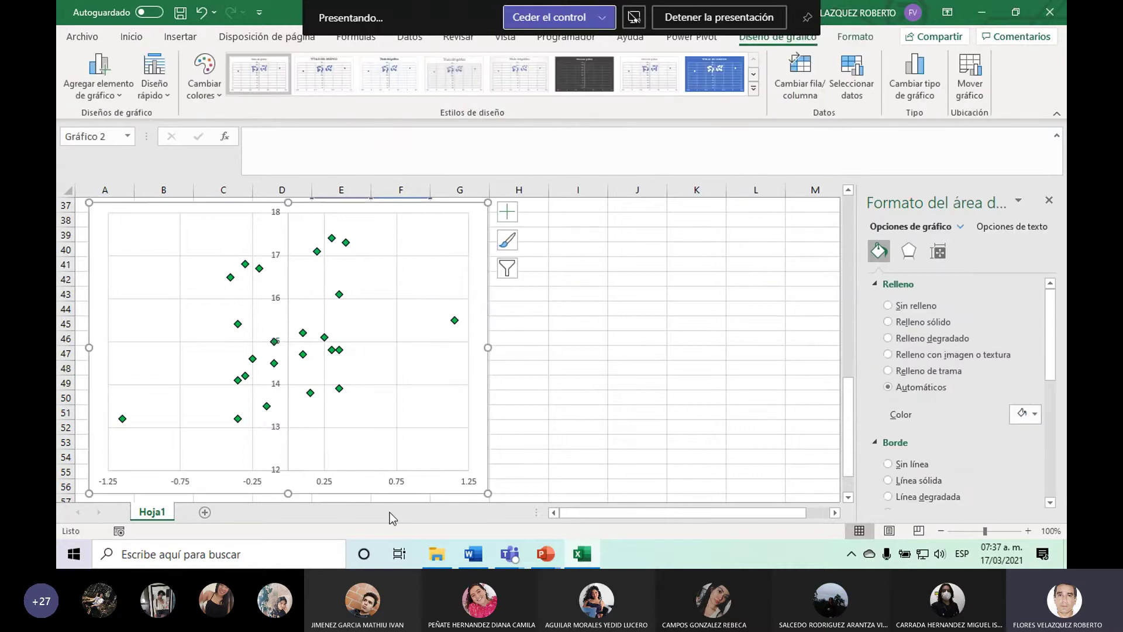
pyautogui.click(473, 554)
# Paste the green scatter chart onto blank page 5 below the conclusion.
pyautogui.moveTo(1060, 233); pyautogui.dragTo(1039, 430)
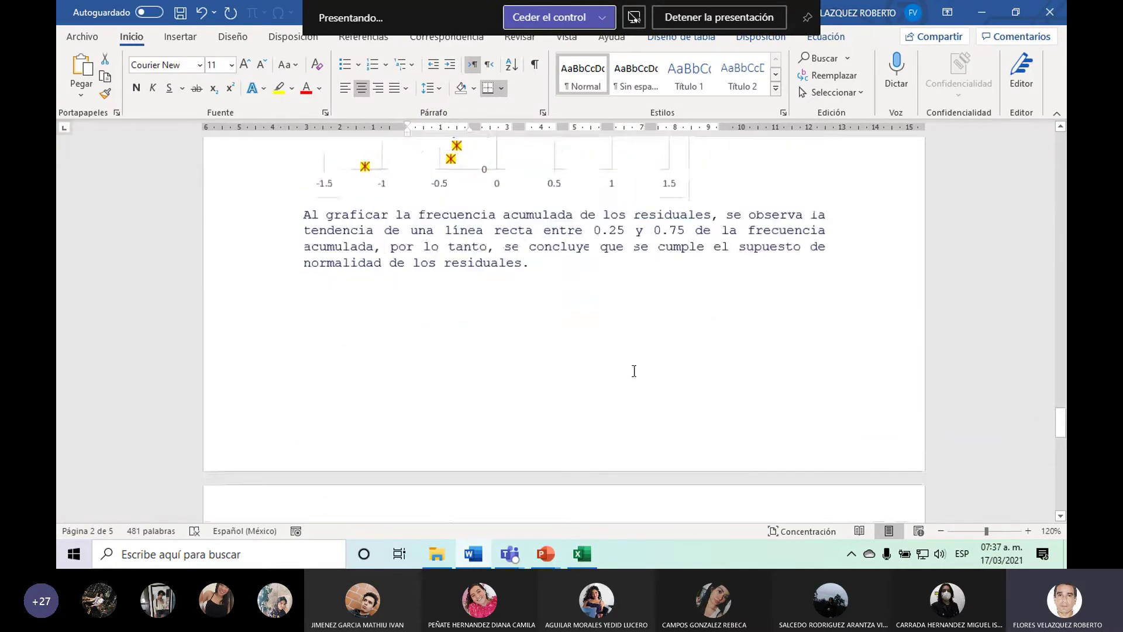
pyautogui.click(476, 349)
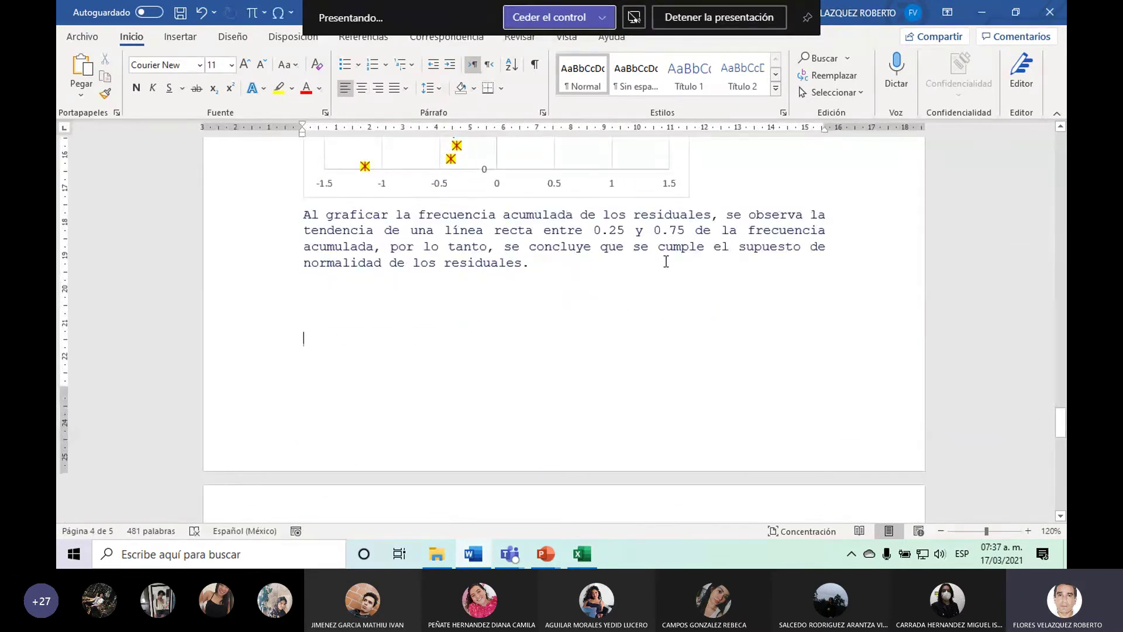
pyautogui.press('Down')
pyautogui.press('Down')
pyautogui.press('Down')
pyautogui.press('Down')
pyautogui.press('Down')
pyautogui.press('Down')
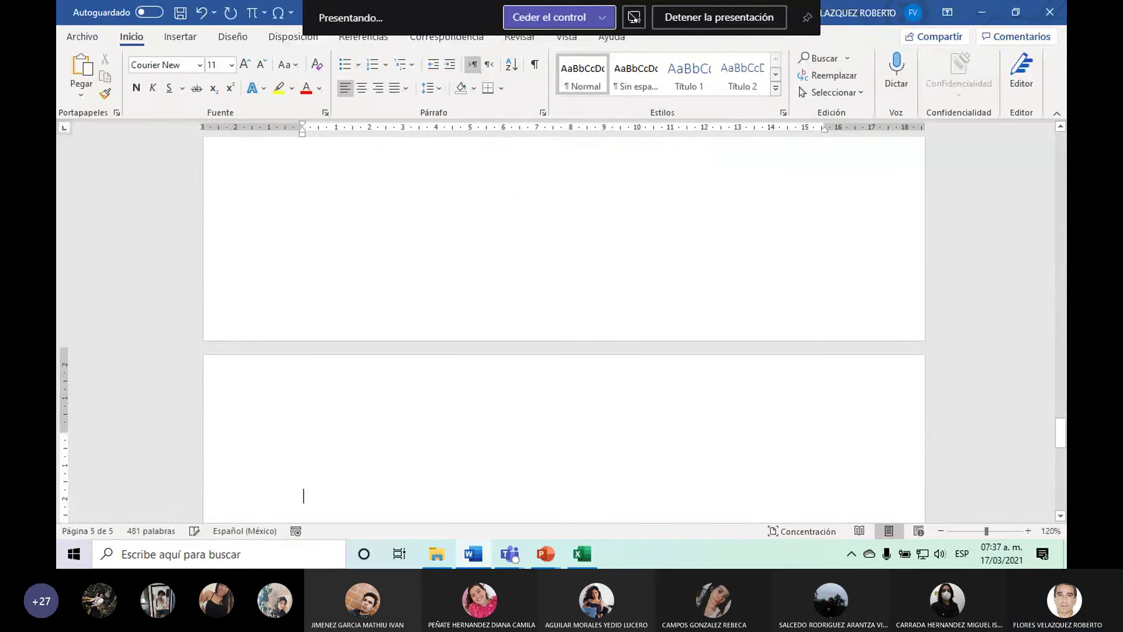
pyautogui.hotkey('ctrl', 'v')
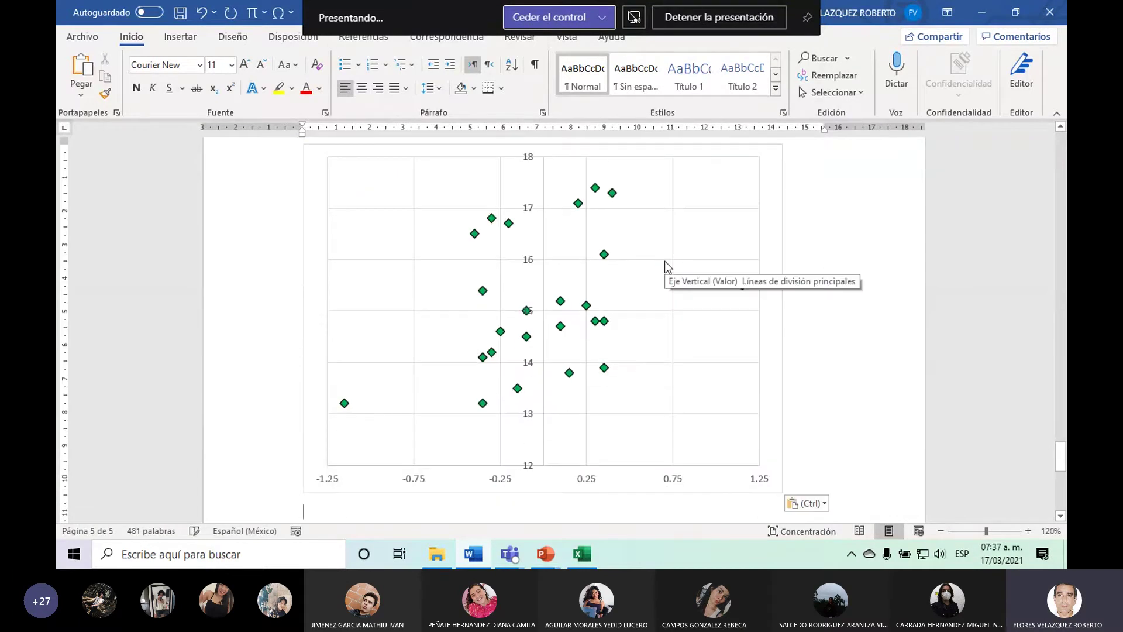
# Under the chart, begin typing 'Al graficar los residuales contra el valor experimental se obser…'.
pyautogui.write('Al ')
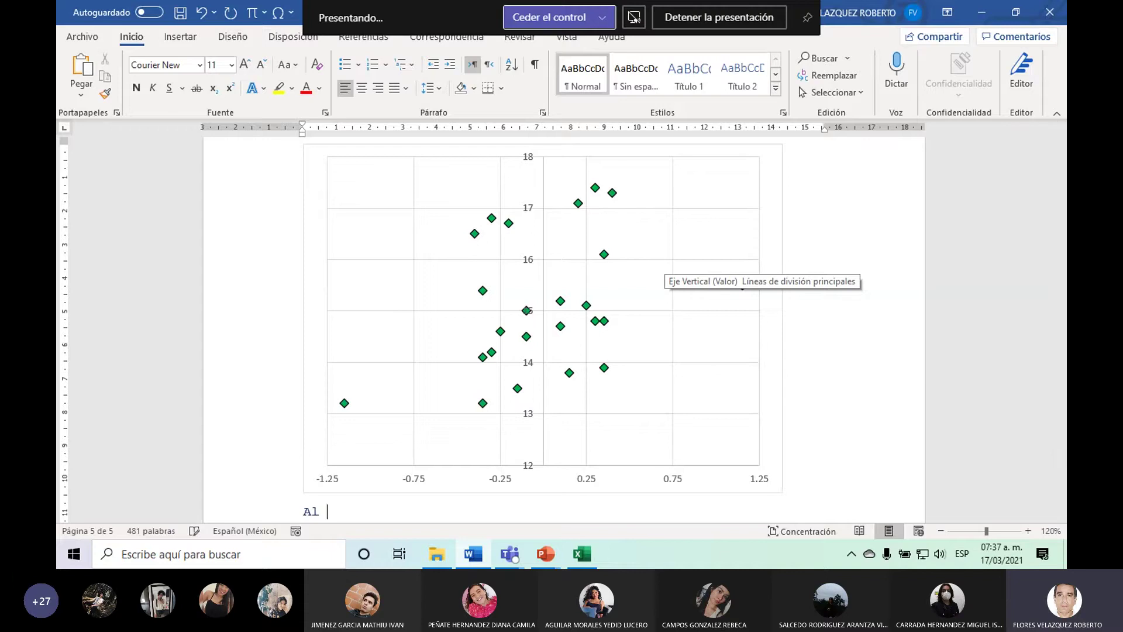
pyautogui.write('graficar')
pyautogui.write(' los re')
pyautogui.write('sud')
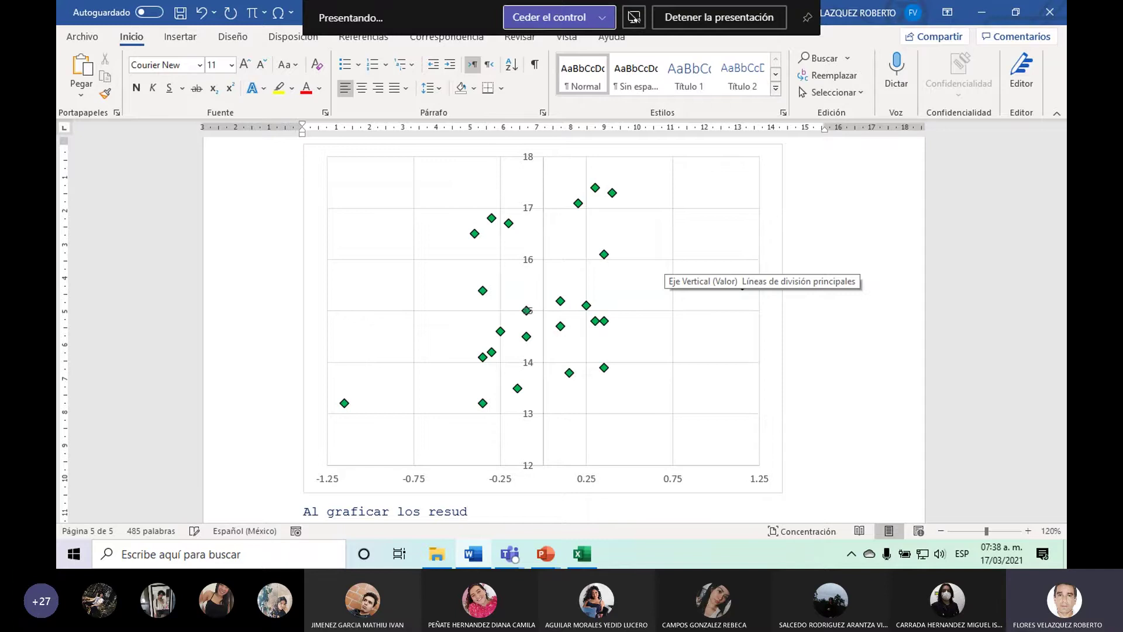
pyautogui.press('BackSpace')
pyautogui.press('BackSpace')
pyautogui.write('iduales co')
pyautogui.write('ntra el val')
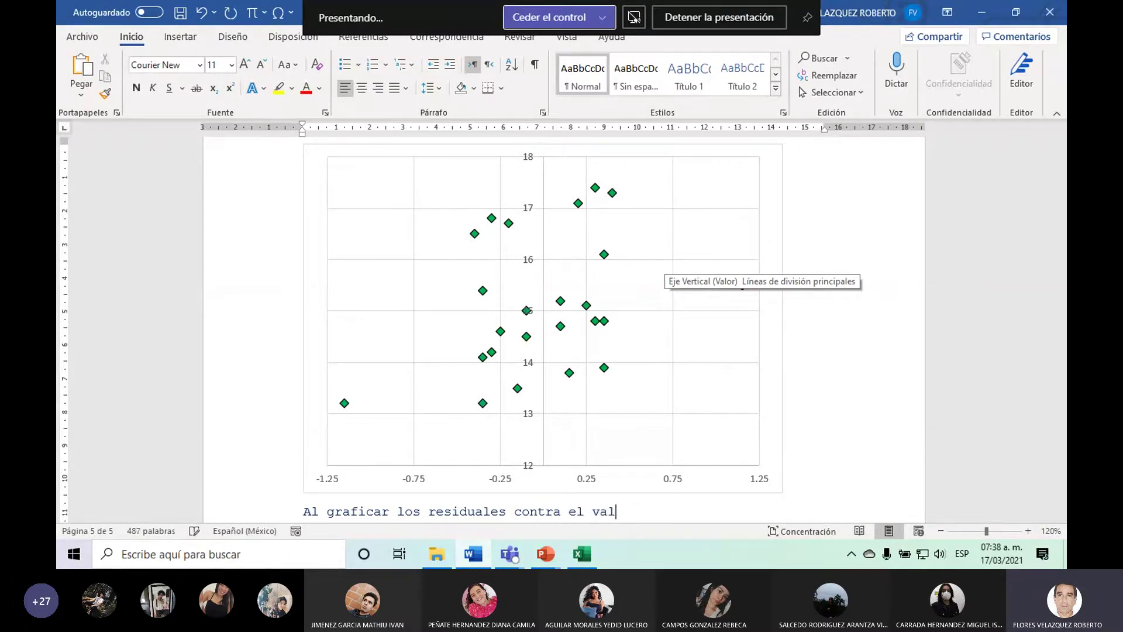
pyautogui.write('or experimental')
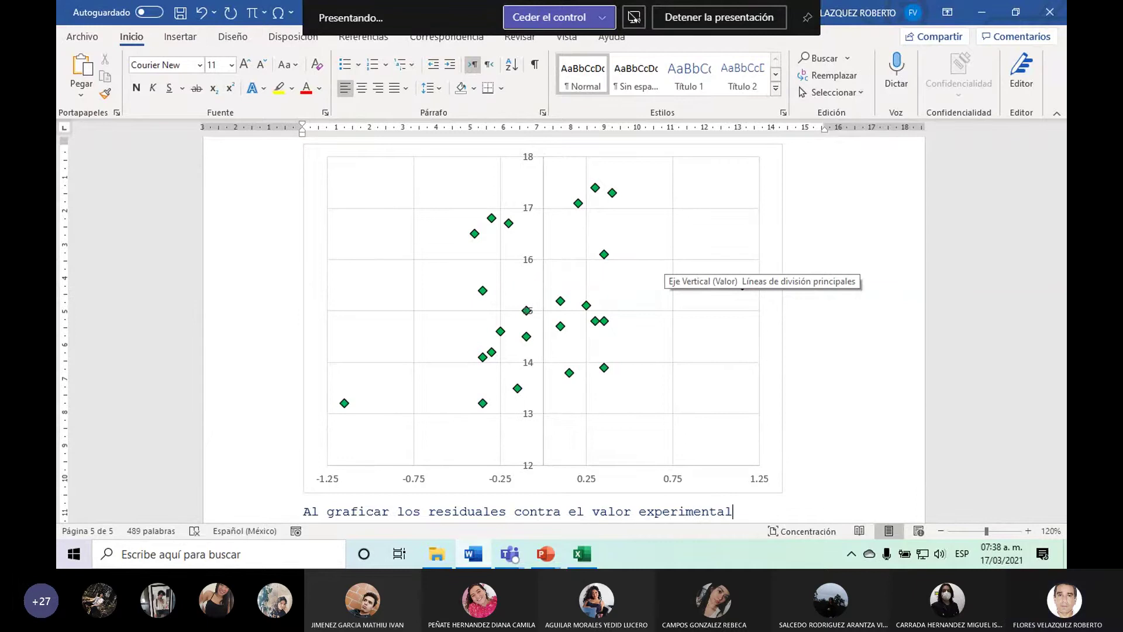
pyautogui.write(' se obser')
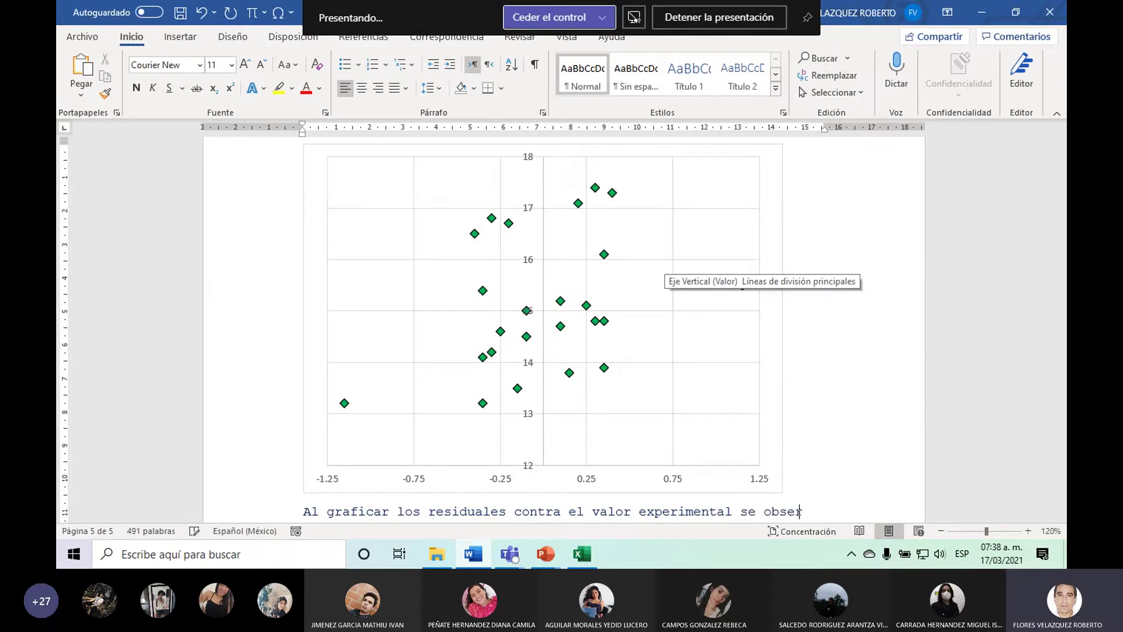
pyautogui.write('ba')
pyautogui.press('BackSpace')
pyautogui.press('BackSpace')
# Finish the sentence: data are dispersed, so the proposed statistical model is adequate 'para el análisis'.
pyautogui.write('van los da')
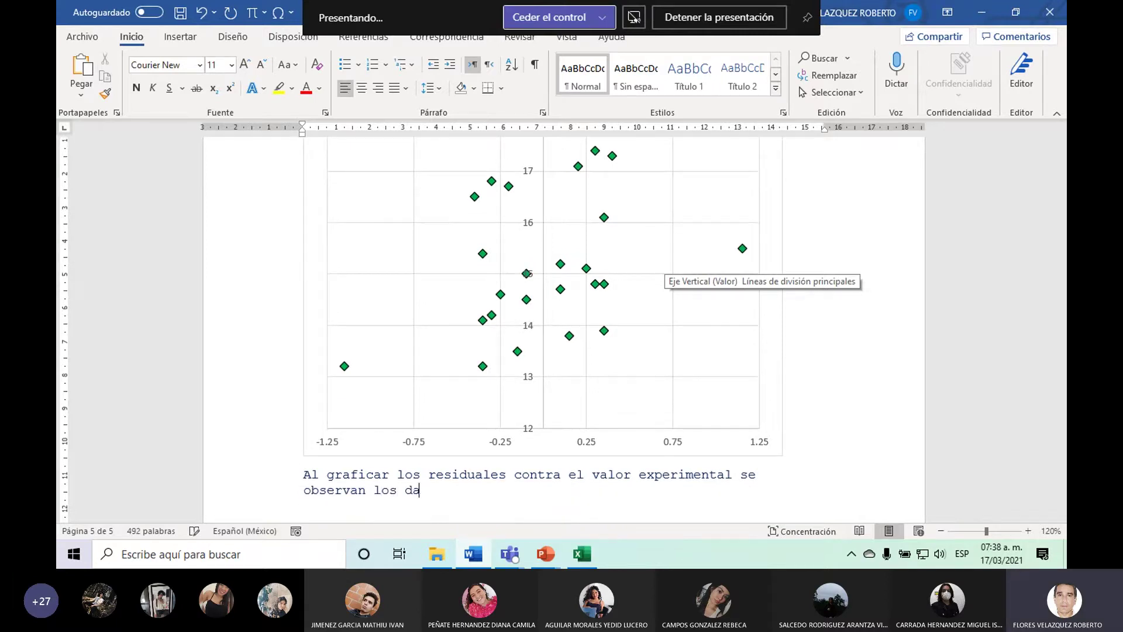
pyautogui.write('tos dispersos')
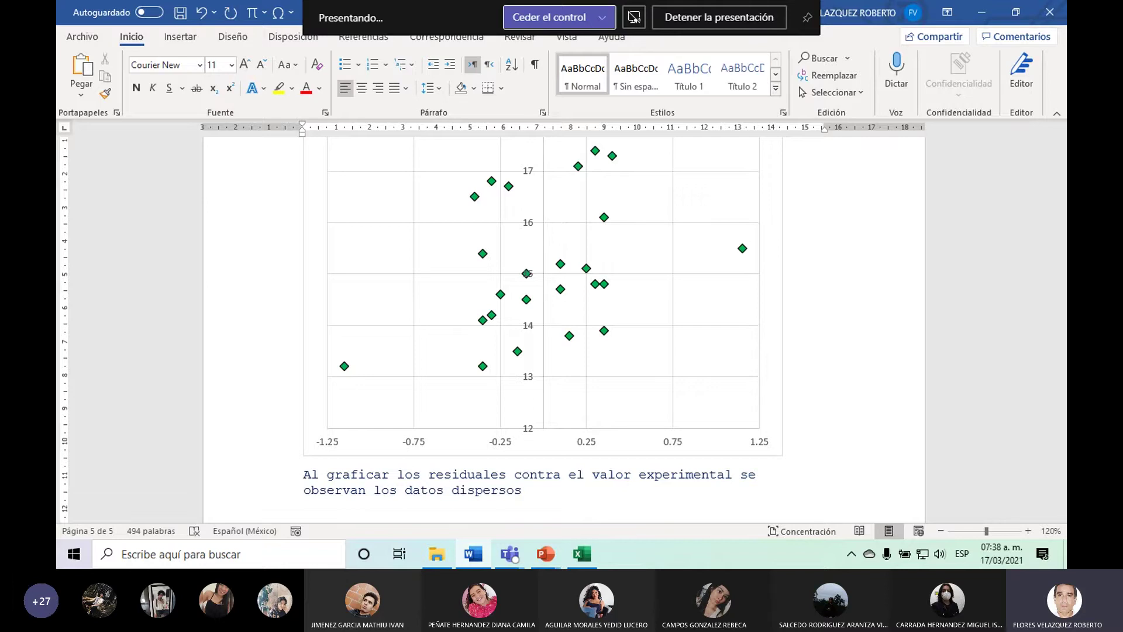
pyautogui.write(', por lo')
pyautogui.write(' que podemo')
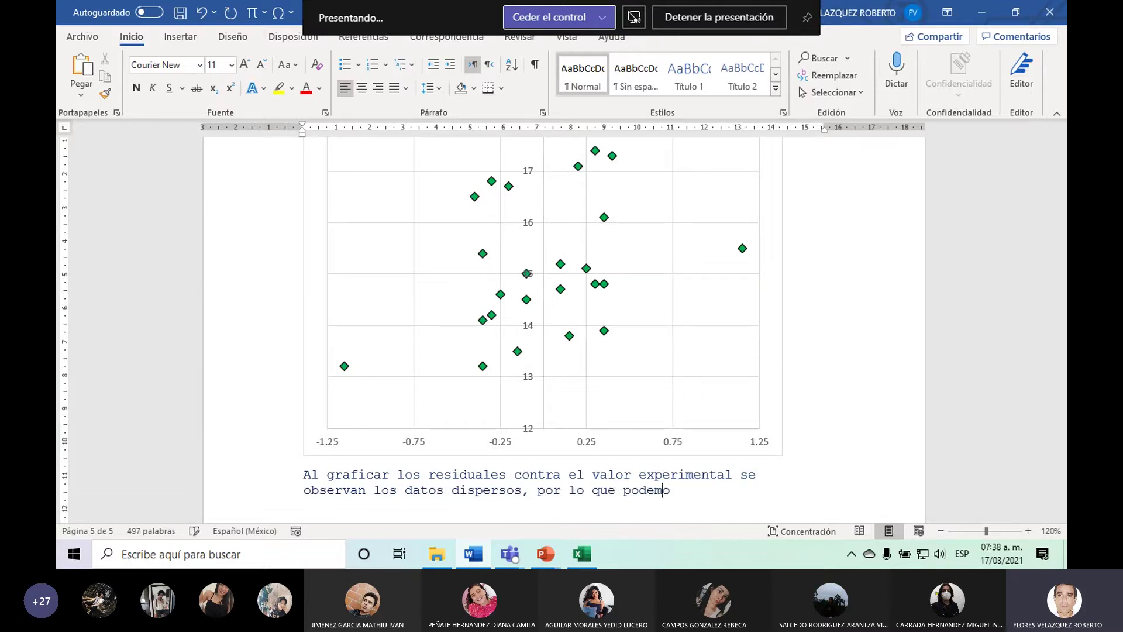
pyautogui.write('s concluir ')
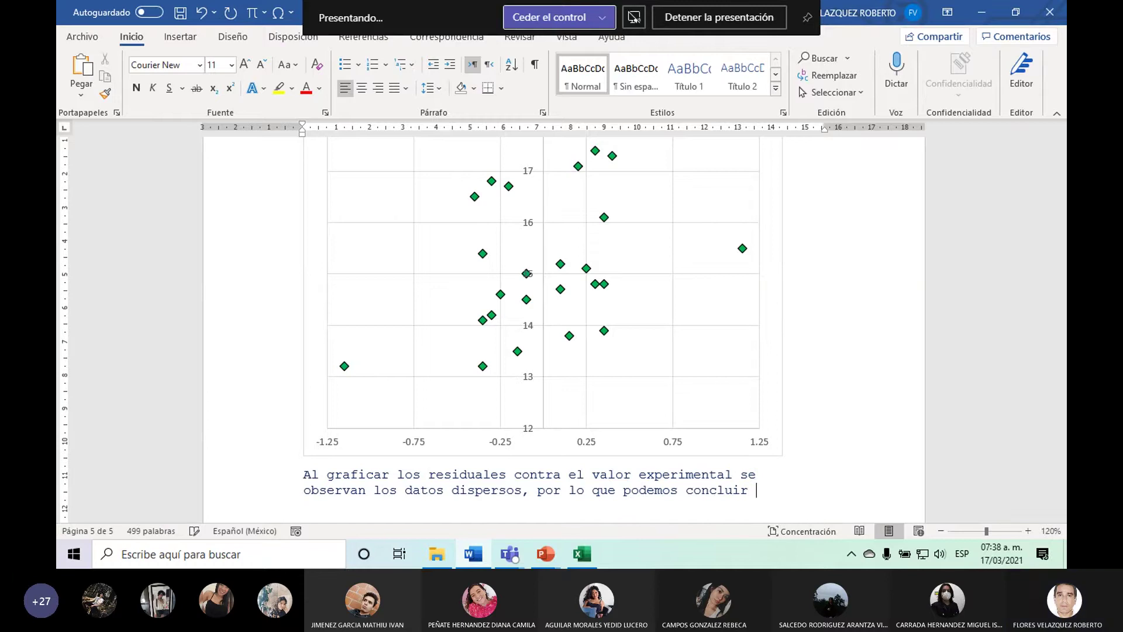
pyautogui.write('que el modelo ')
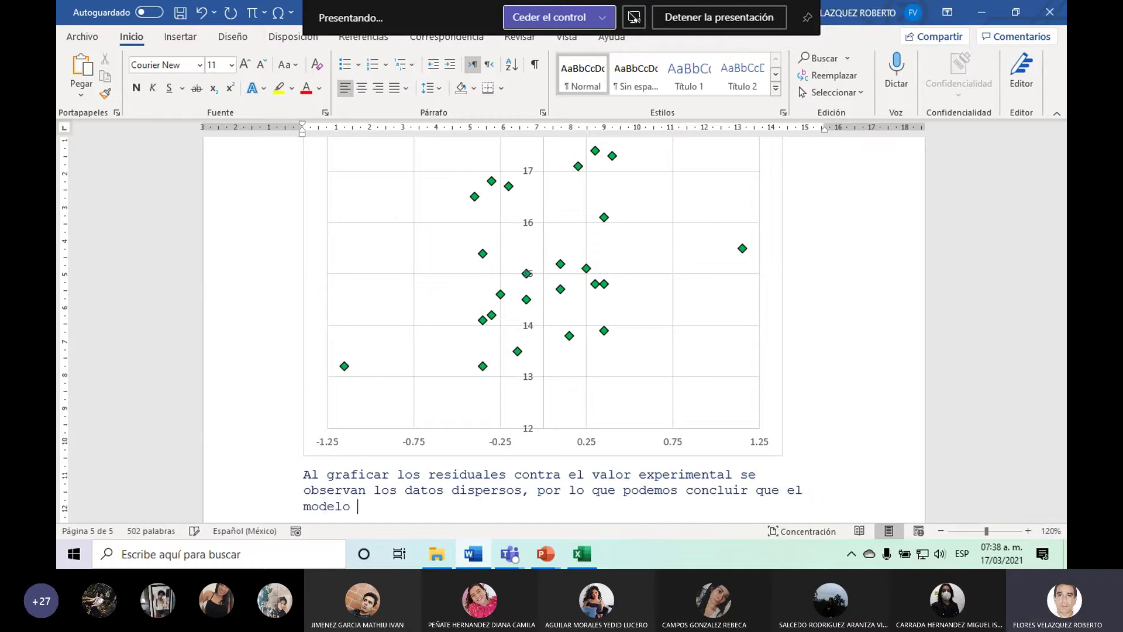
pyautogui.write('estadis')
pyautogui.press('BackSpace')
pyautogui.press('BackSpace')
pyautogui.press('BackSpace')
pyautogui.press('BackSpace')
pyautogui.press('BackSpace')
pyautogui.press('BackSpace')
pyautogui.write('atem')
pyautogui.write('áti')
pyautogui.write('co estadíst')
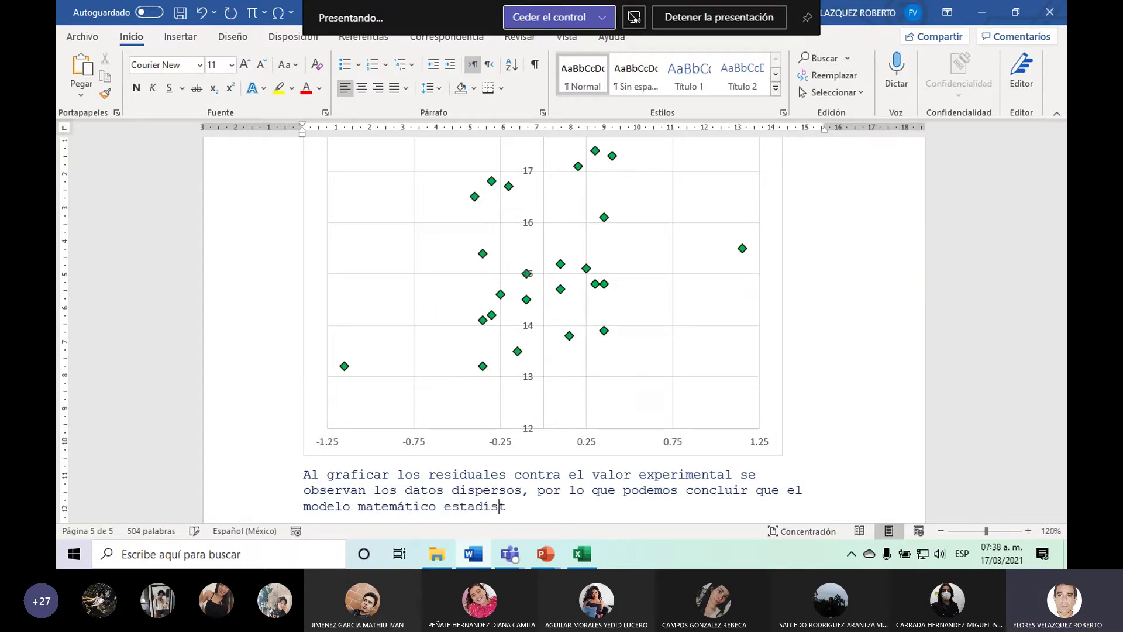
pyautogui.write('ico propues')
pyautogui.write('to es adecuado')
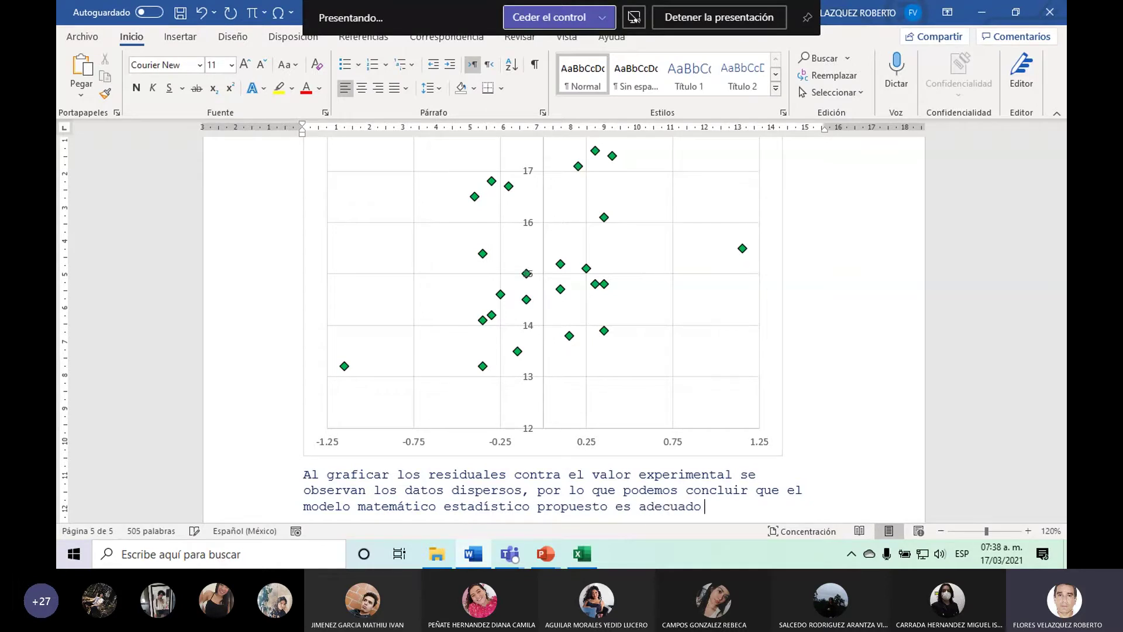
pyautogui.write('r a')
pyautogui.write('a el an')
pyautogui.write('álisis')
pyautogui.press('BackSpace')
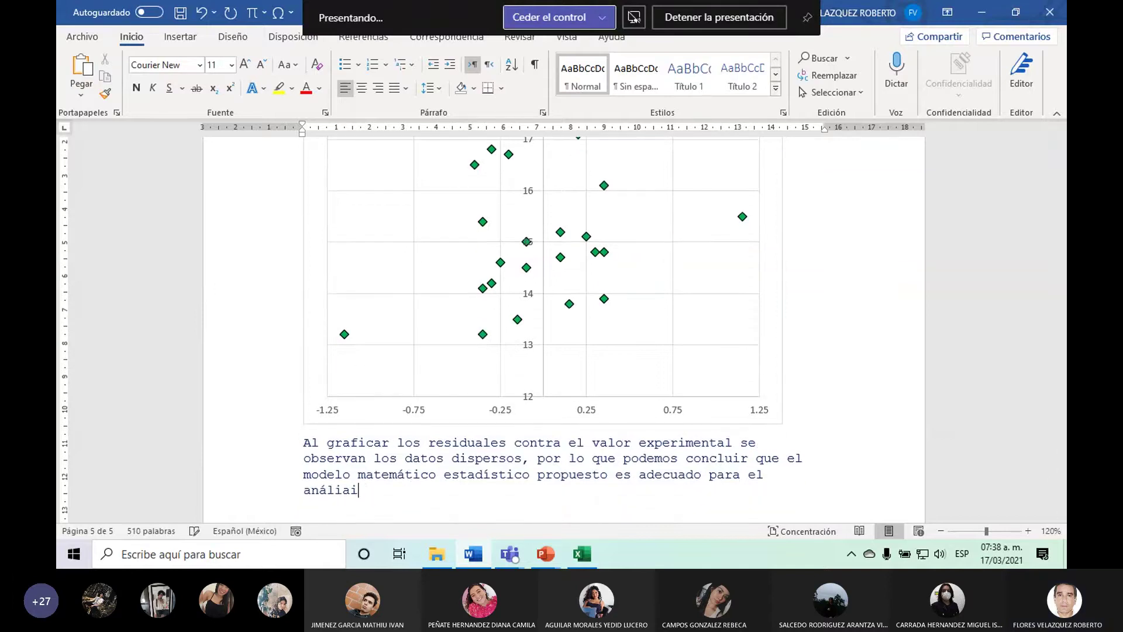
pyautogui.press('BackSpace')
pyautogui.press('BackSpace')
pyautogui.write('si')
pyautogui.press('BackSpace')
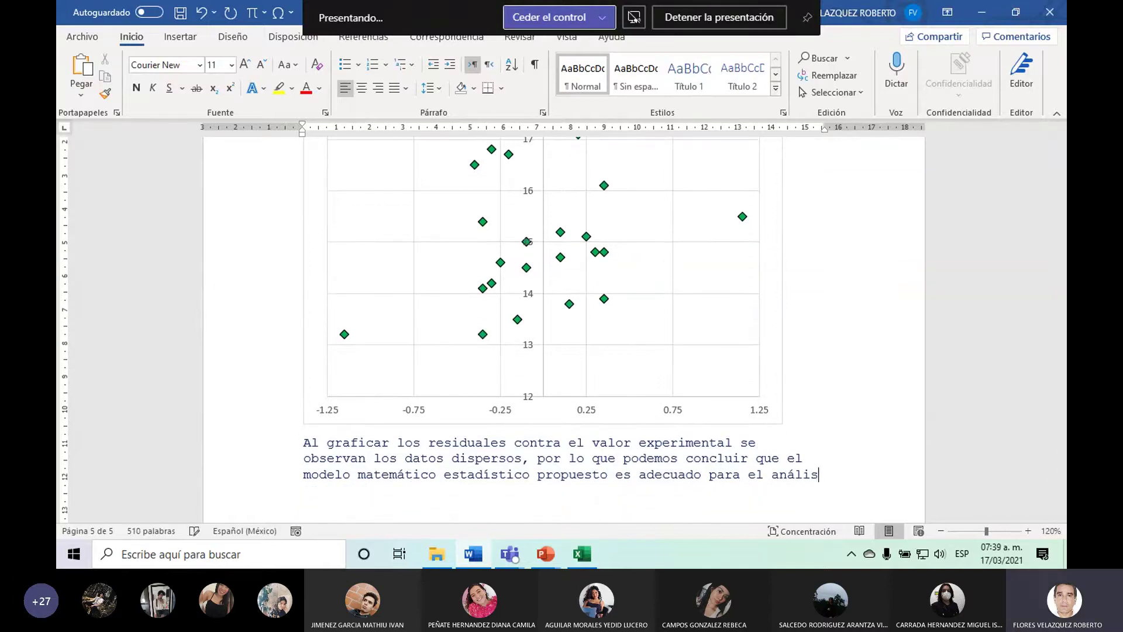
pyautogui.write('si')
pyautogui.press('BackSpace')
pyautogui.press('BackSpace')
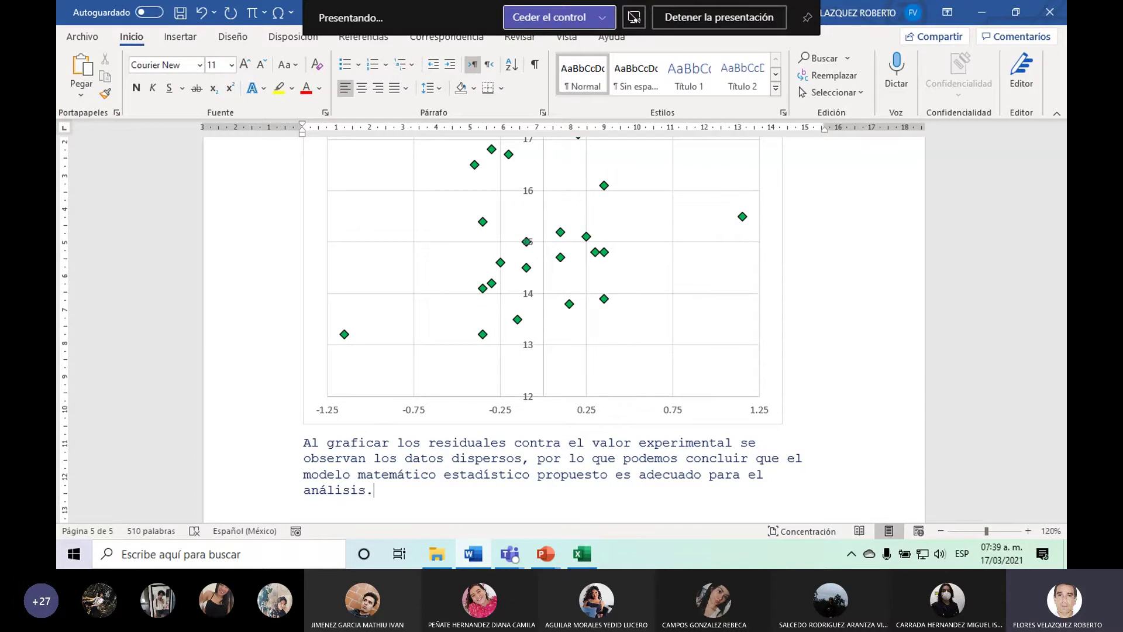
# Add a bold 'Comparaciones múltiples' heading below the conclusion.
pyautogui.press('Return')
pyautogui.press('Return')
pyautogui.write('Compa')
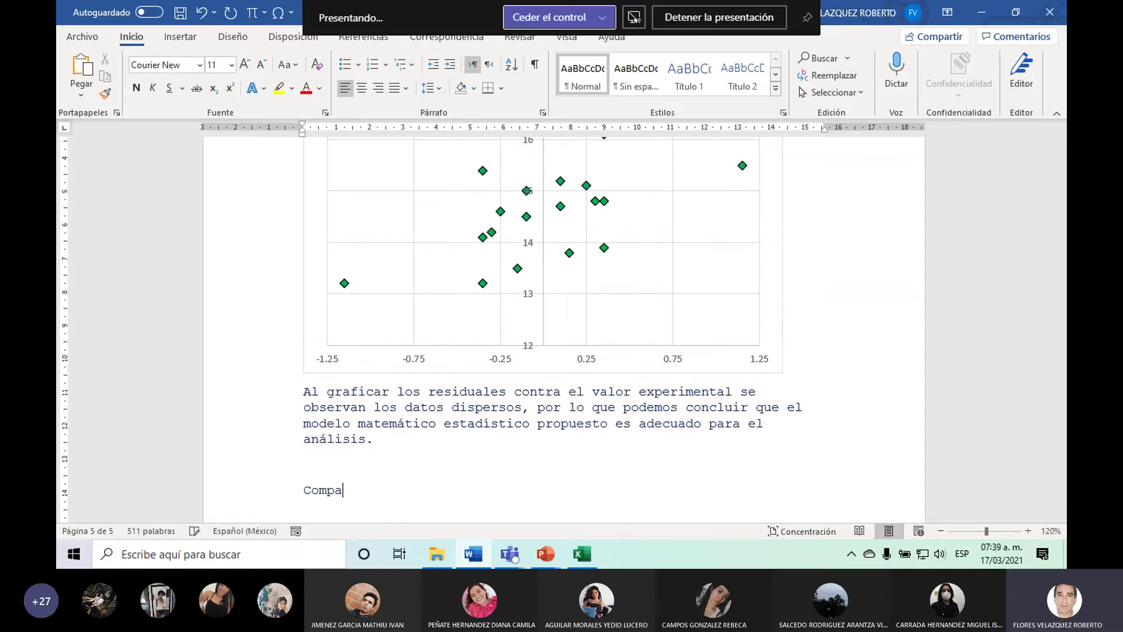
pyautogui.write('raciones')
pyautogui.write('lt')
pyautogui.press('BackSpace')
pyautogui.press('BackSpace')
pyautogui.press('BackSpace')
pyautogui.write('últipl')
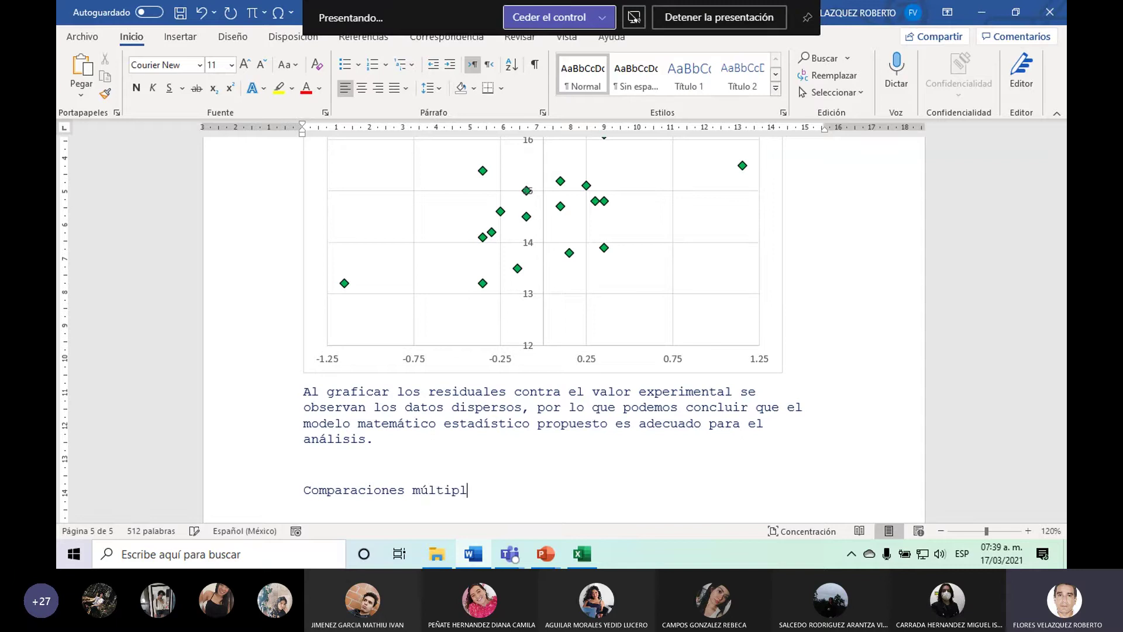
pyautogui.write('es')
pyautogui.click(238, 492)
pyautogui.click(136, 88)
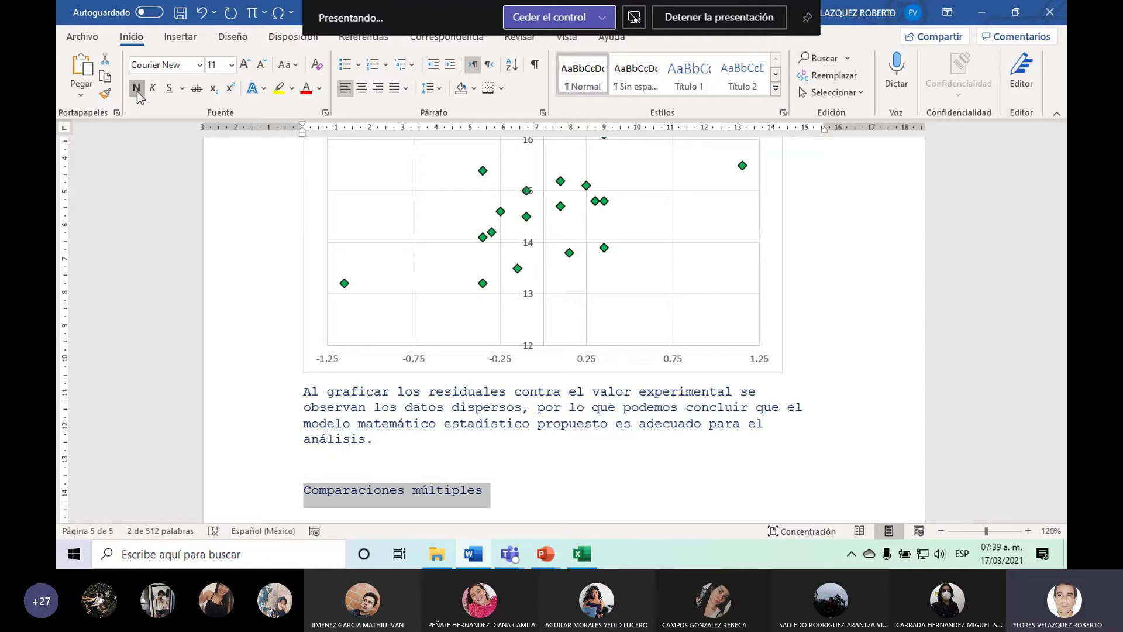
# Type 'Se realizan al factor que resultó significativo en la variable de respuesta (A: tipo de aleación).'.
pyautogui.click(329, 513)
pyautogui.write('S')
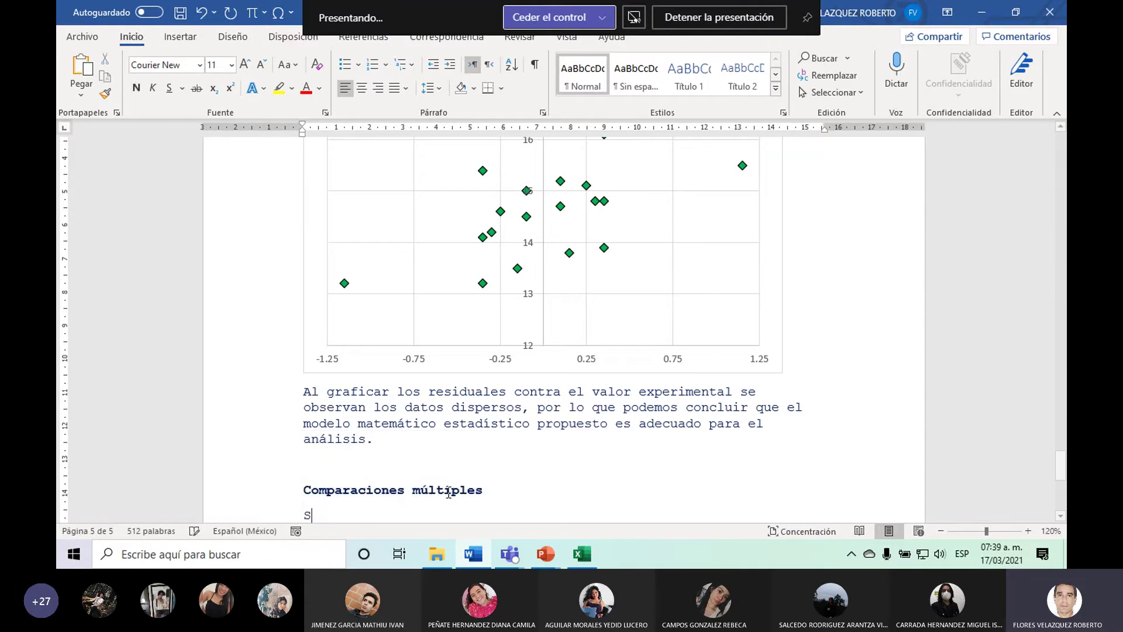
pyautogui.write('e realizan')
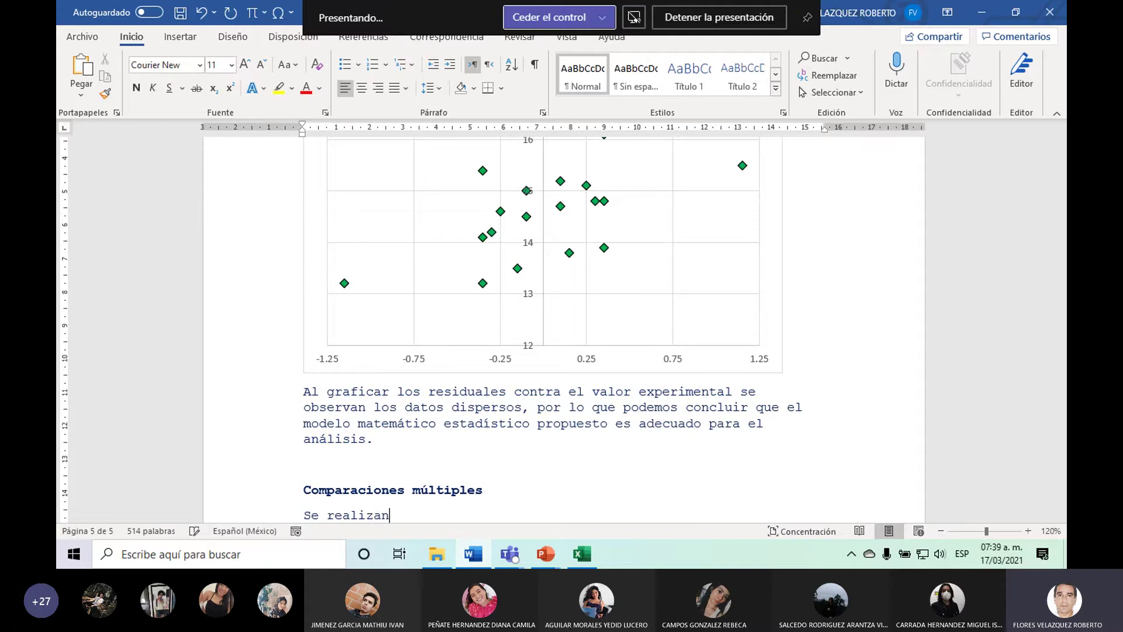
pyautogui.write(' a')
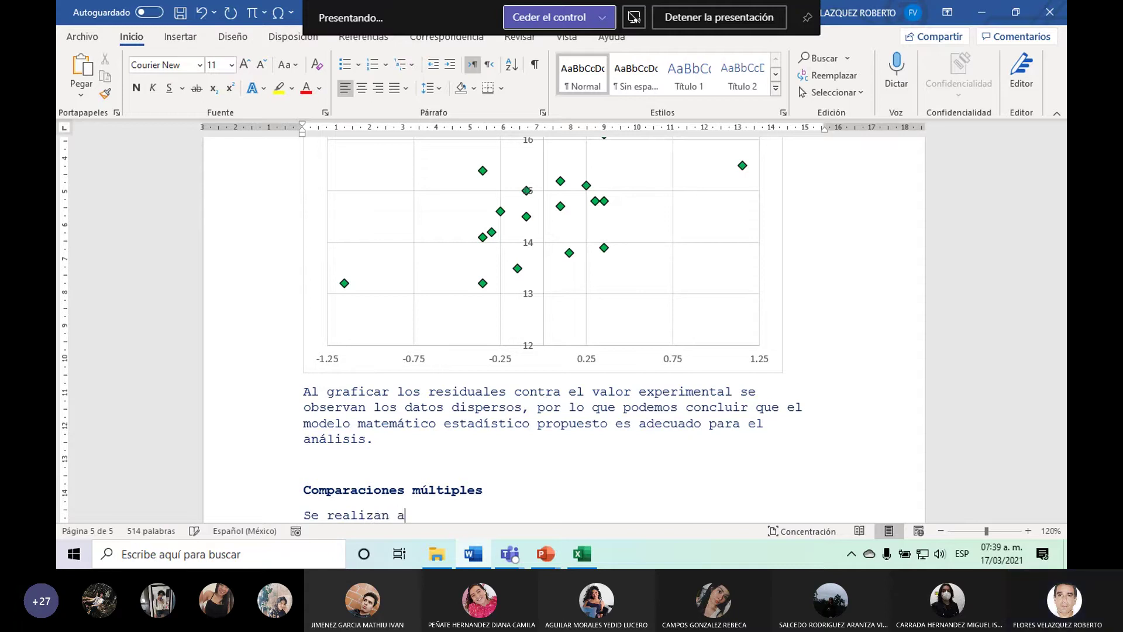
pyautogui.write('l fac')
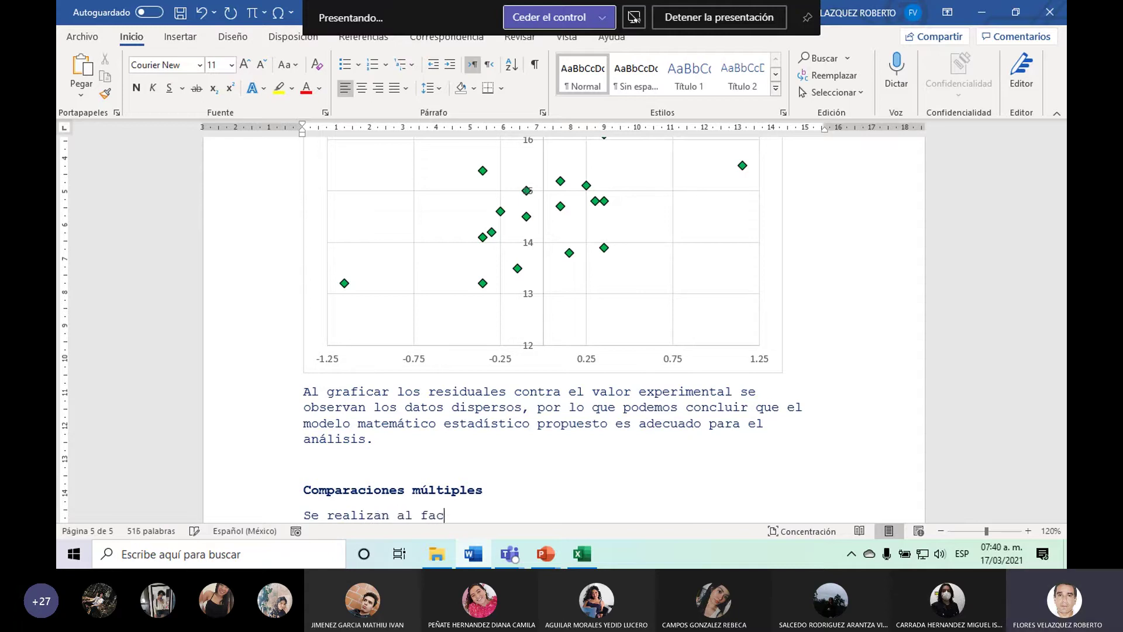
pyautogui.write('tor que resu')
pyautogui.write('ltó signi')
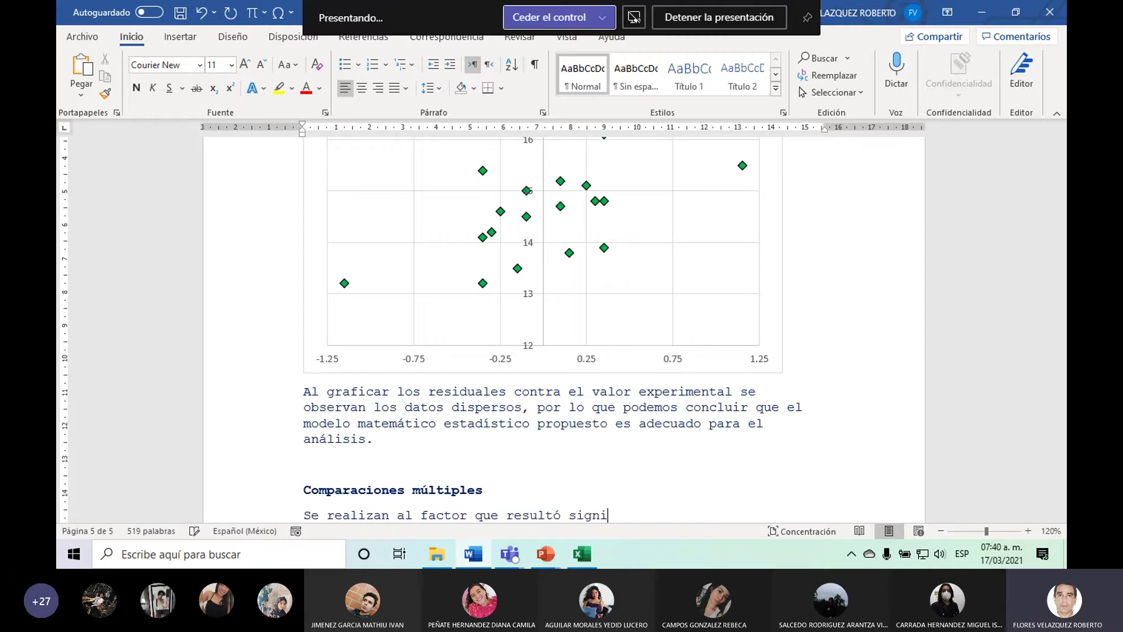
pyautogui.write('ficatib')
pyautogui.press('BackSpace')
pyautogui.write('v')
pyautogui.write('o en la variab')
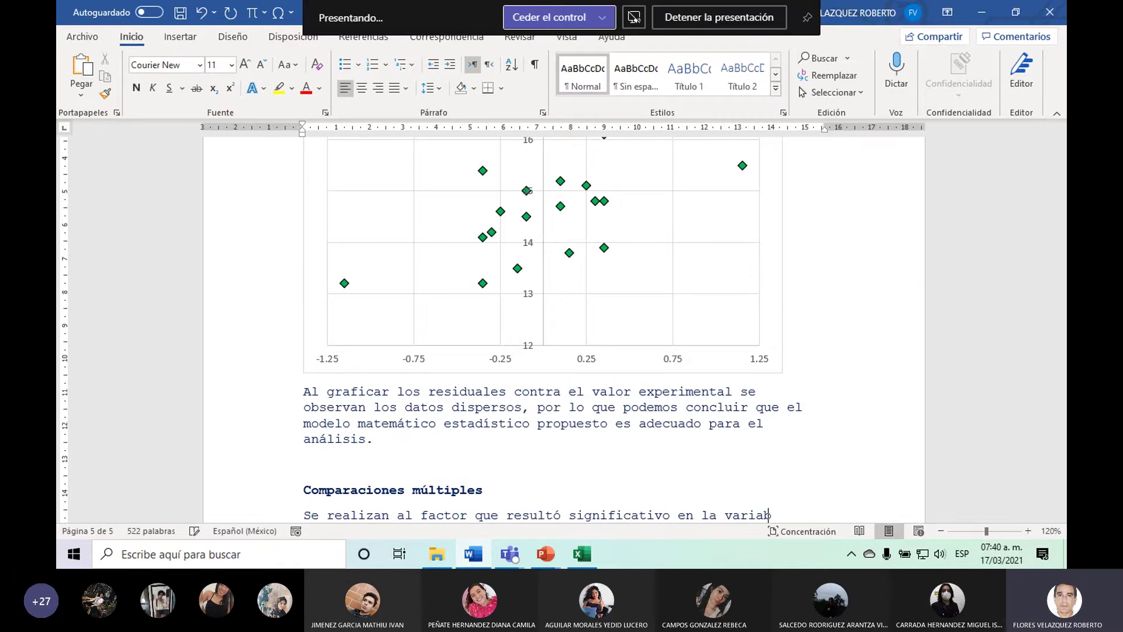
pyautogui.write('le de re')
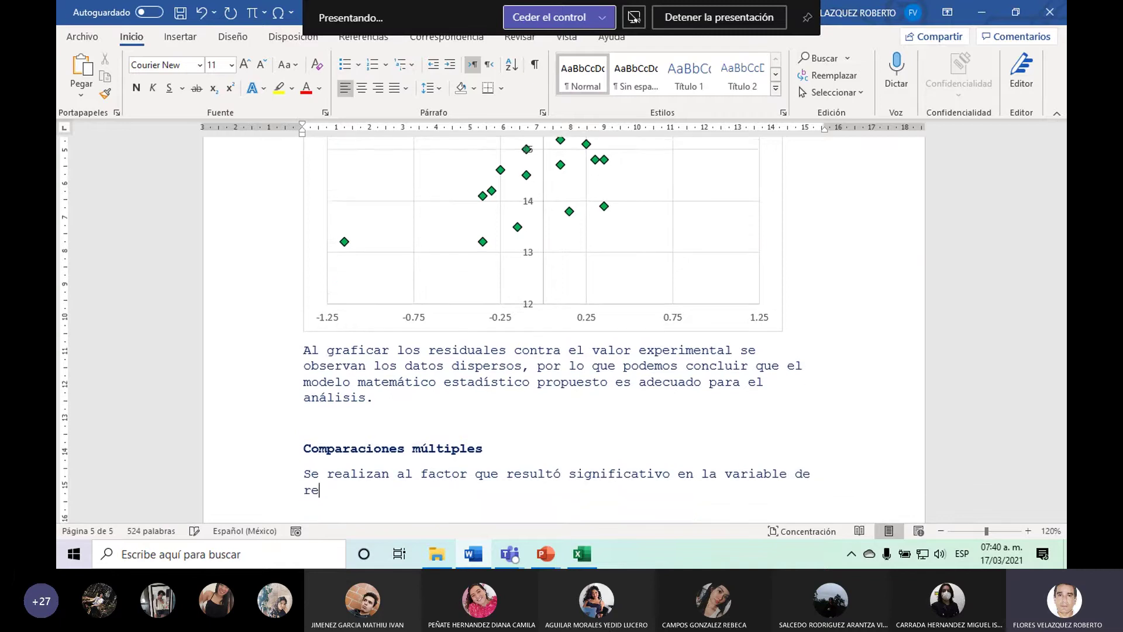
pyautogui.write('spuesta')
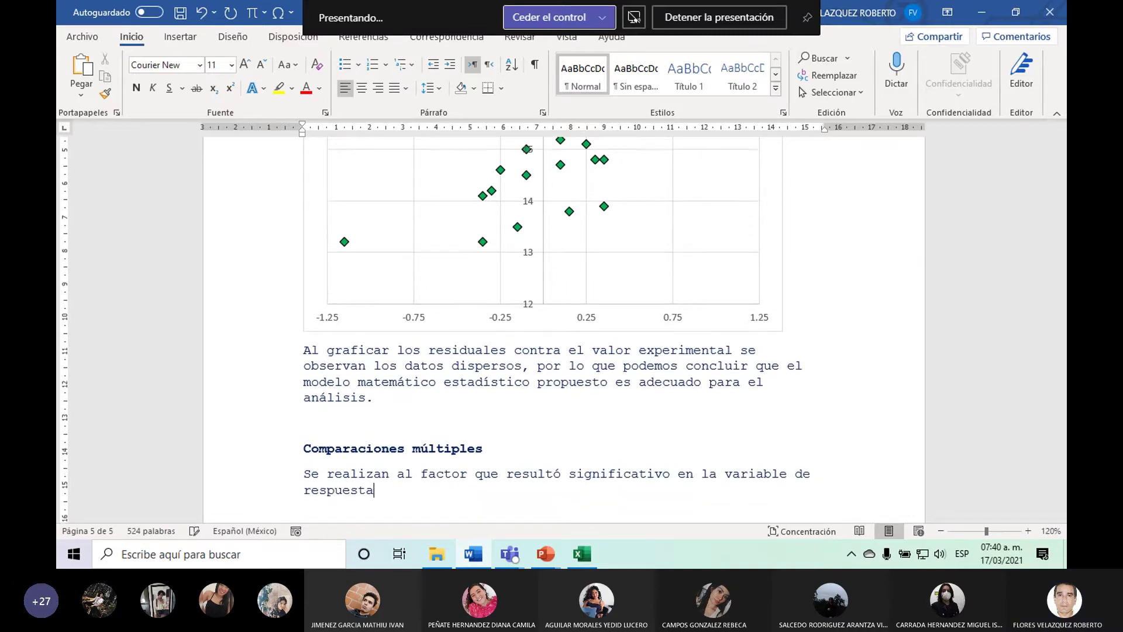
pyautogui.write(' (')
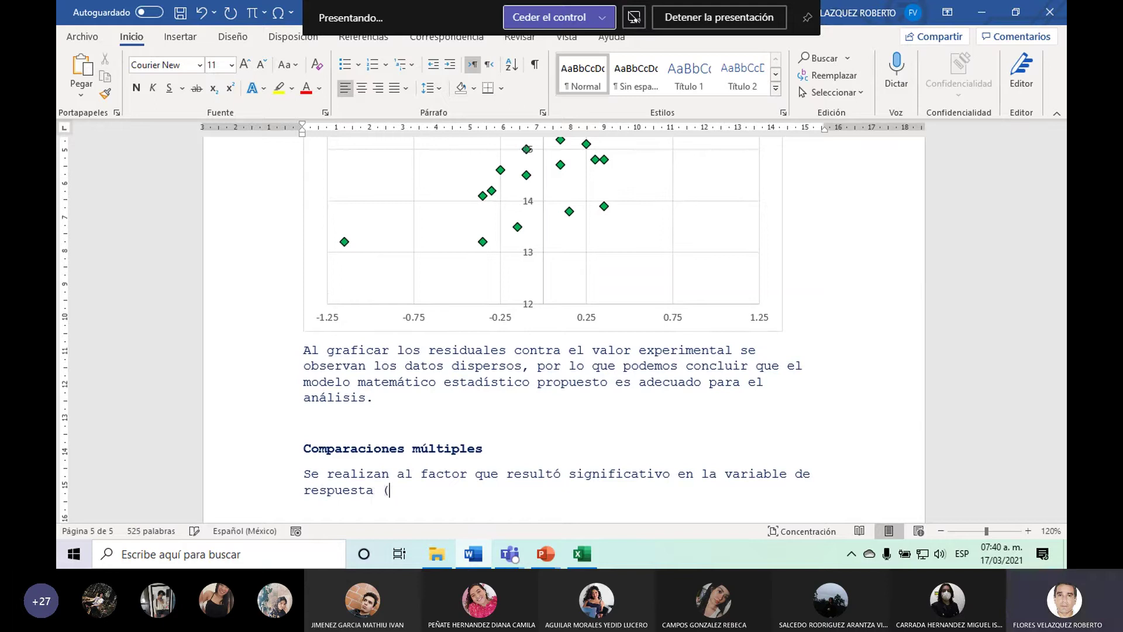
pyautogui.write('A:')
pyautogui.write(' tipo ')
pyautogui.write('de aleaci')
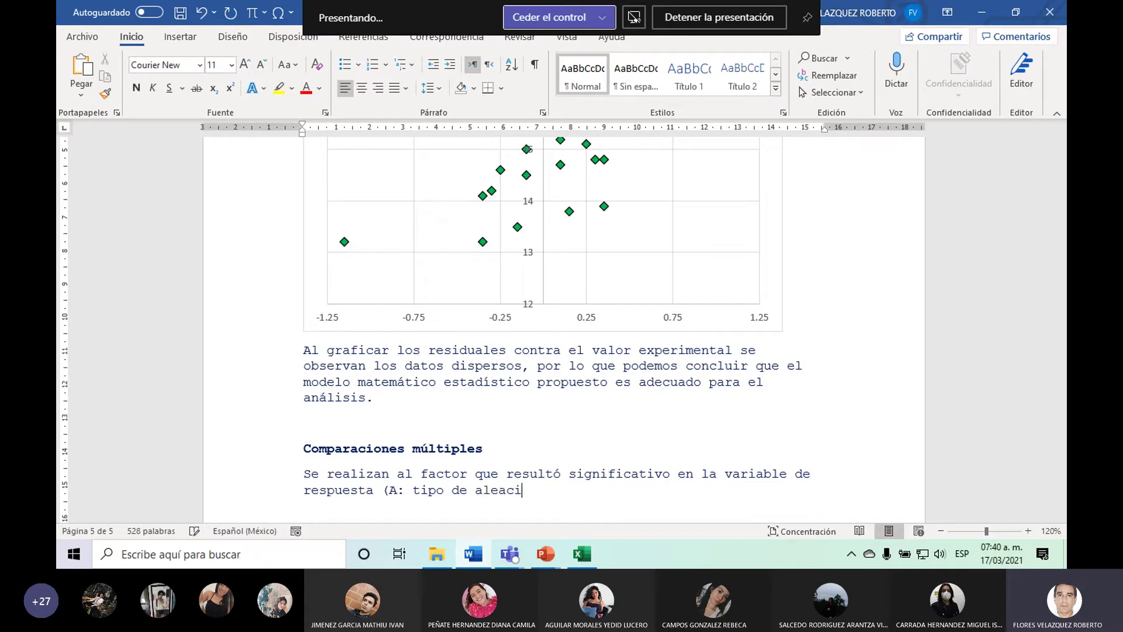
pyautogui.write('ón')
pyautogui.write(')')
pyautogui.write(':')
pyautogui.press('BackSpace')
pyautogui.write('.')
# Add the line 'Se usa la prueba de Fisher:' followed by an empty line.
pyautogui.press('Return')
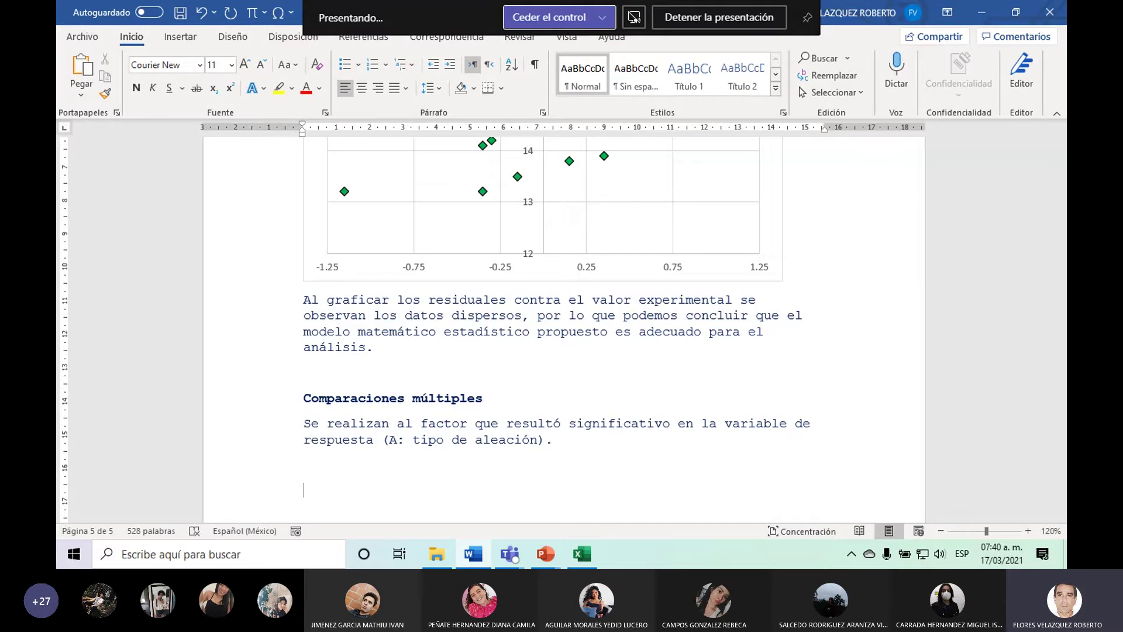
pyautogui.write('S')
pyautogui.write('e usa la ')
pyautogui.write('prueba de Fi')
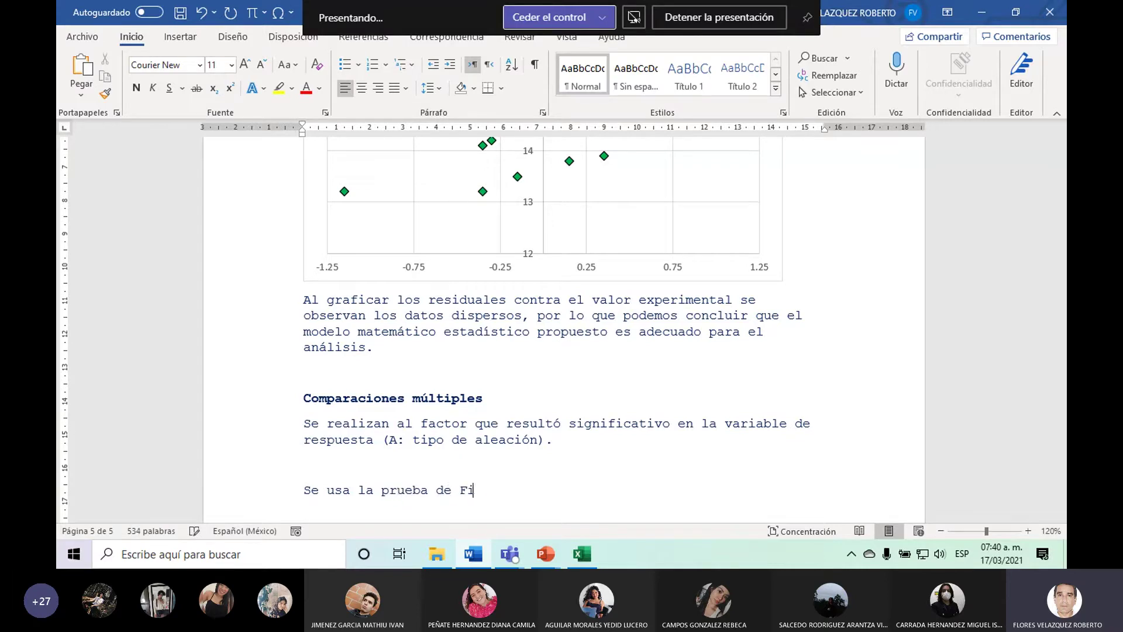
pyautogui.write('sher:')
pyautogui.press('Return')
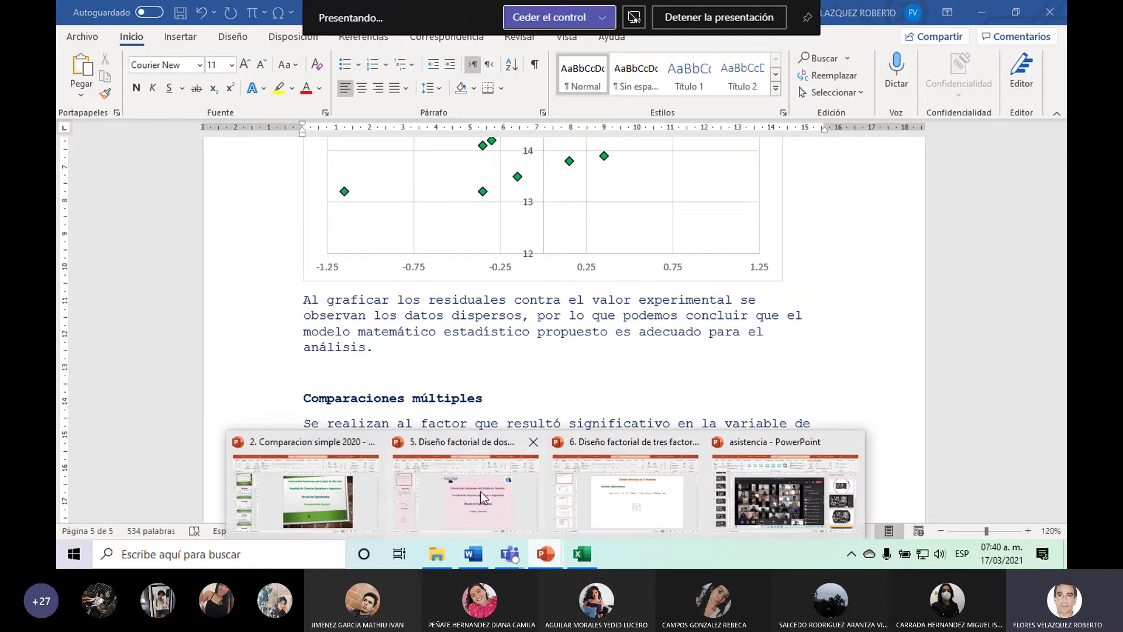
# Show slide 16 of 'Comparacion simple 2020' in PowerPoint, then bring up File Explorer on DE 2021-1.
pyautogui.click(341, 504)
pyautogui.scroll(-2, 1058, 400)
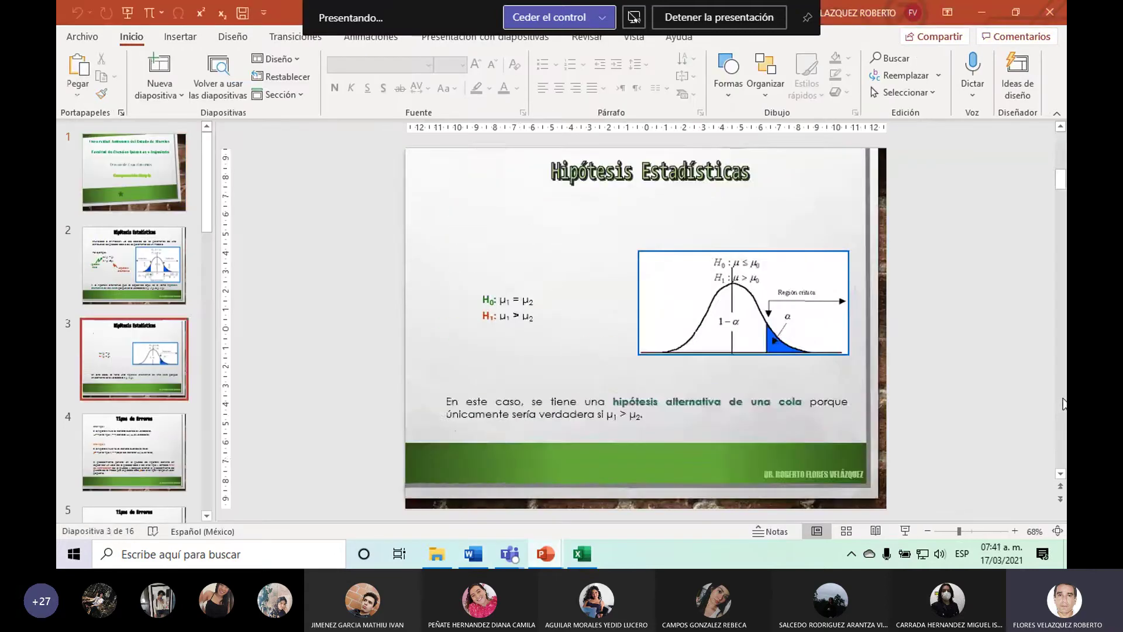
pyautogui.scroll(-2, 1058, 400)
pyautogui.scroll(-3, 1059, 400)
pyautogui.scroll(-3, 1062, 400)
pyautogui.scroll(-2, 1064, 404)
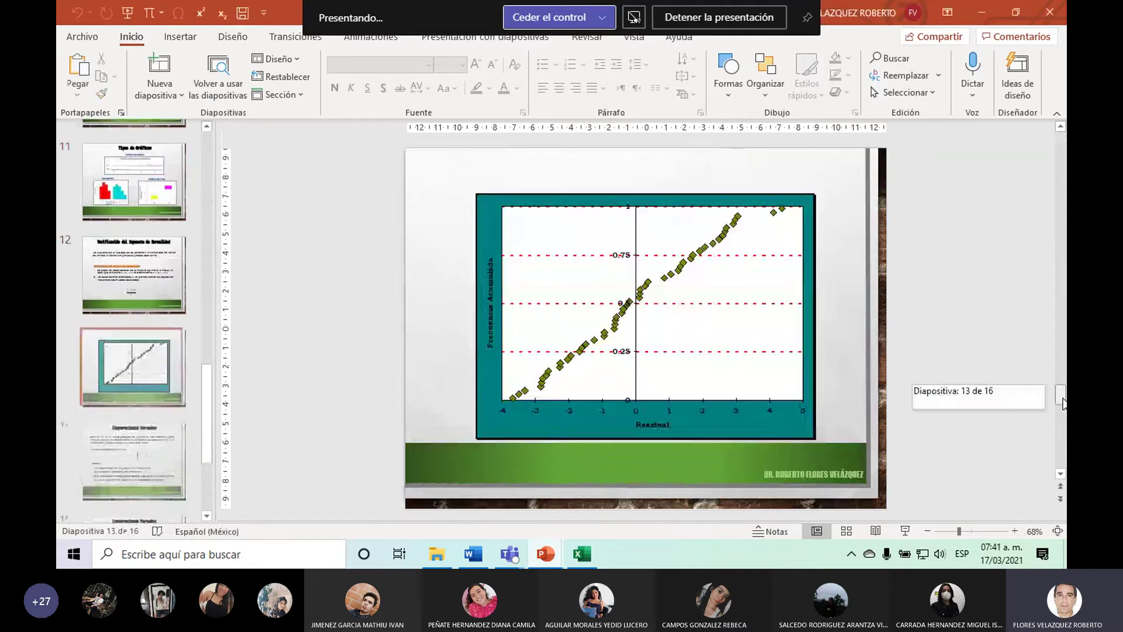
pyautogui.scroll(-1, 1064, 444)
pyautogui.scroll(-1, 1064, 449)
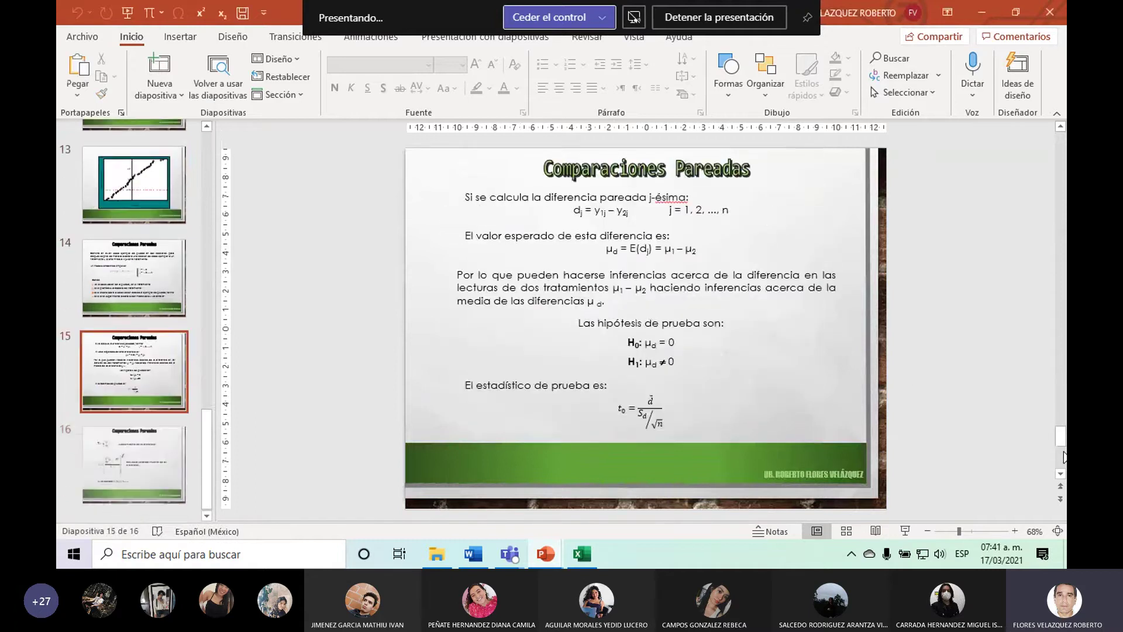
pyautogui.scroll(-1, 979, 475)
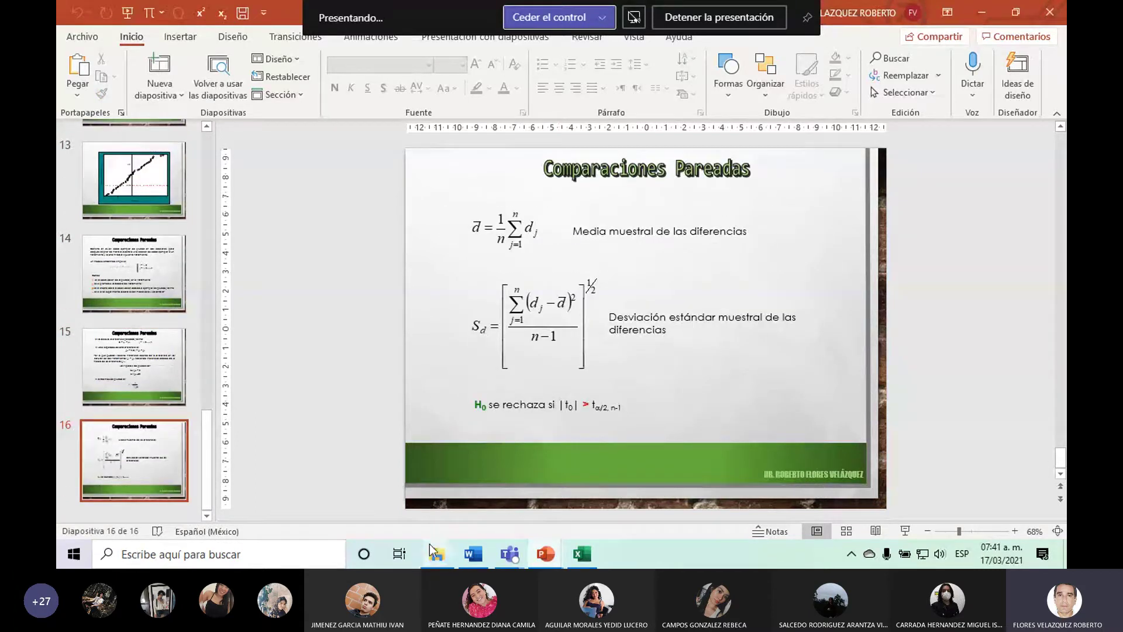
pyautogui.moveTo(545, 554)
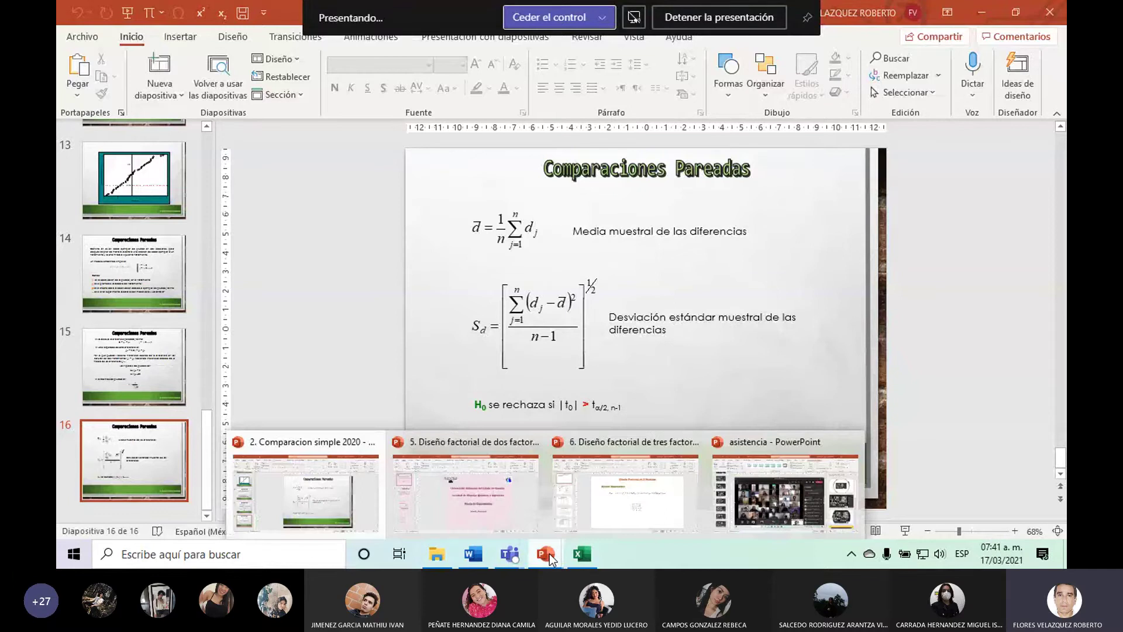
pyautogui.click(437, 554)
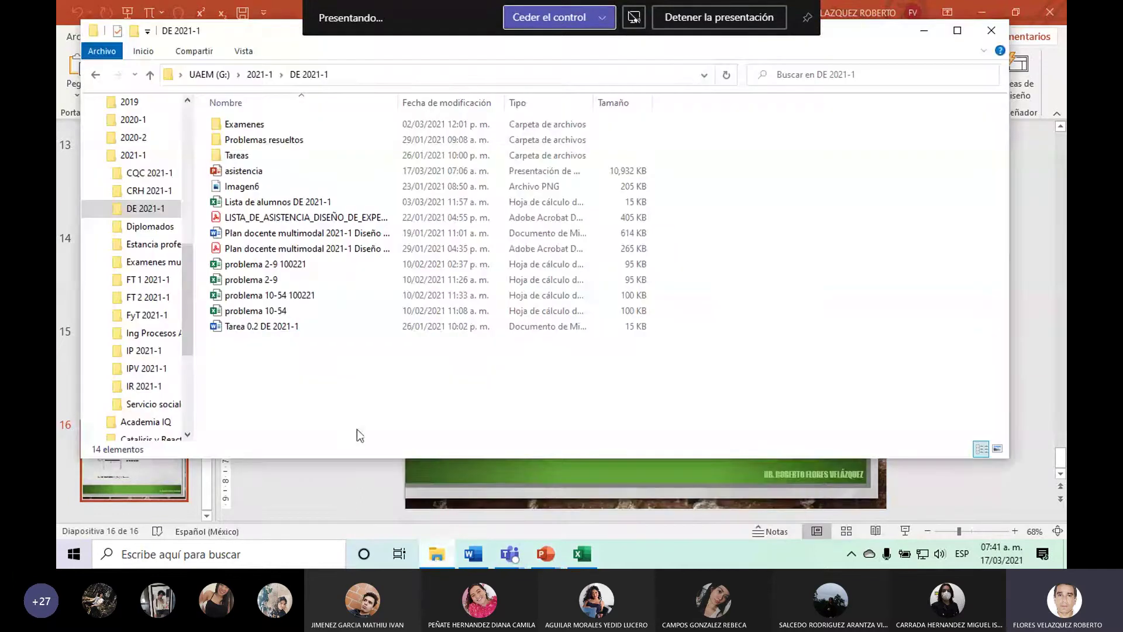
# Open '3. Analisis de un solo factor 2020' from Diseño de Experimentos > Presentaciones.
pyautogui.click(239, 75)
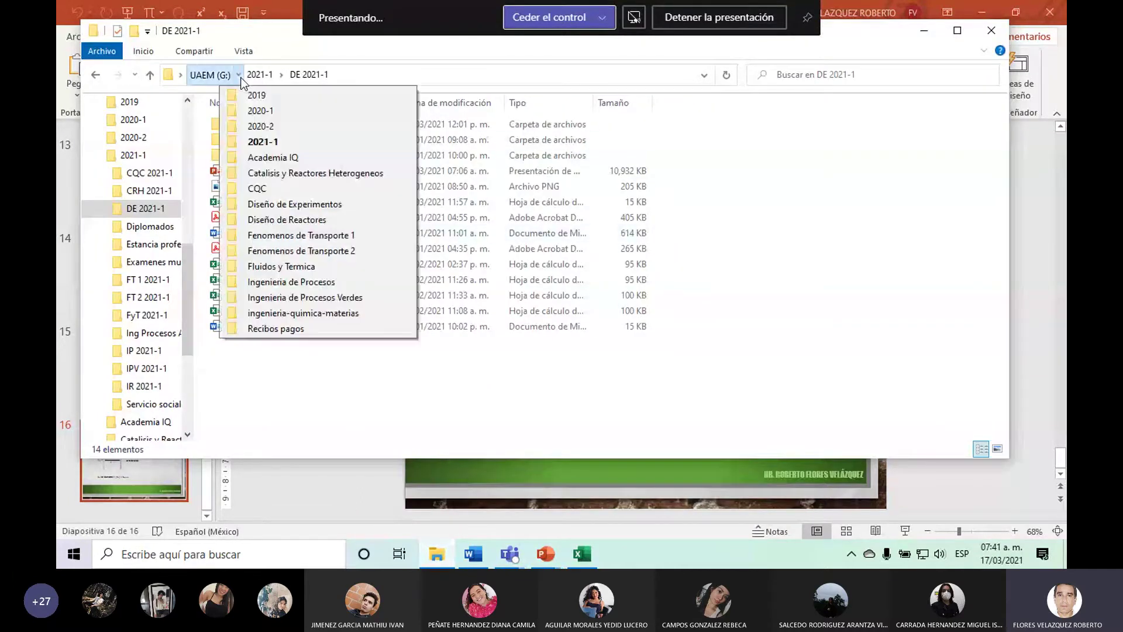
pyautogui.click(307, 204)
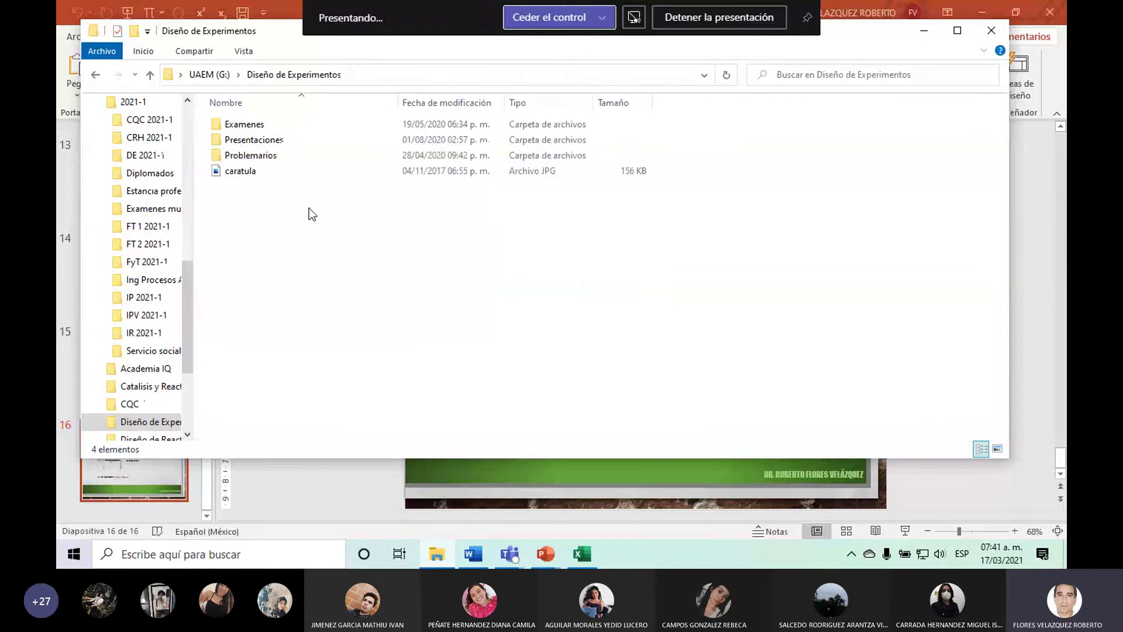
pyautogui.doubleClick(285, 140)
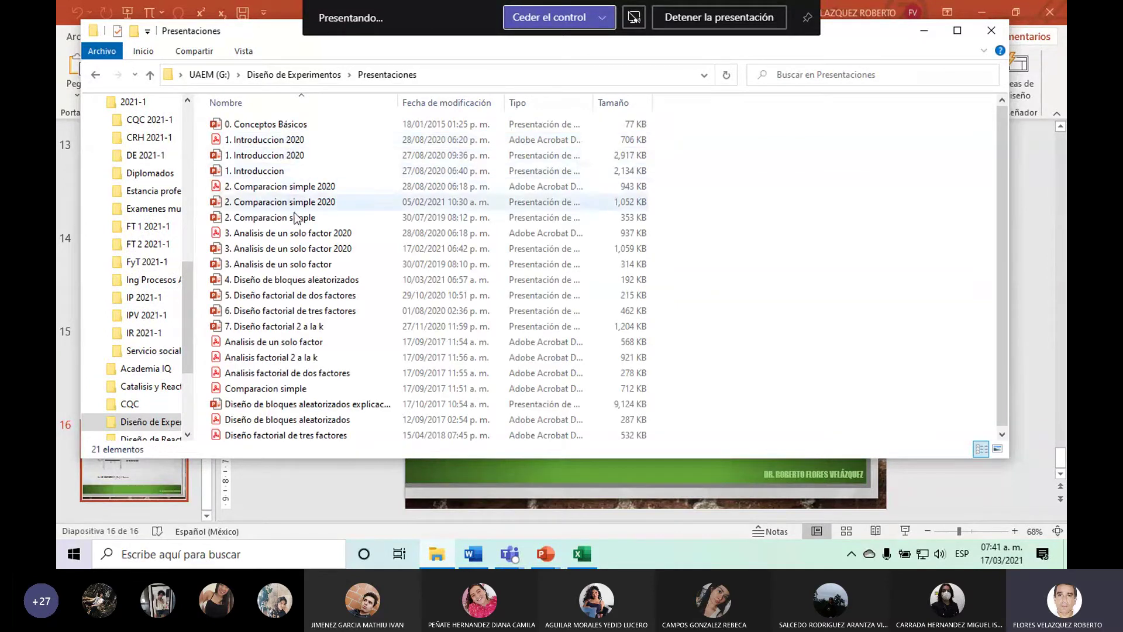
pyautogui.doubleClick(302, 248)
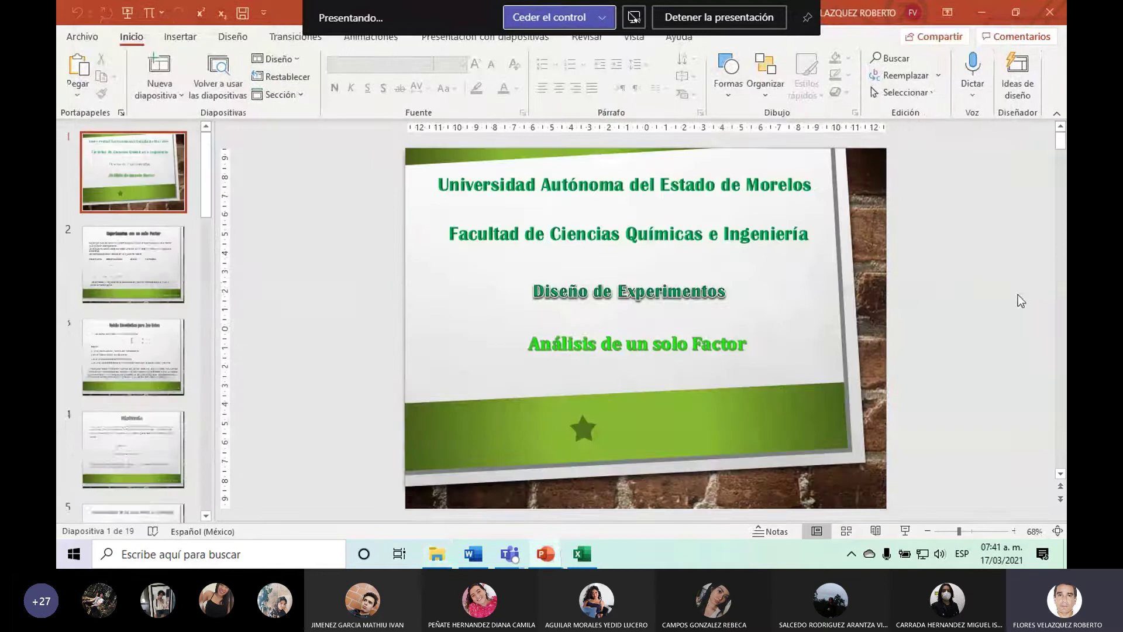
# Go to slide 16 'Método de Fisher' and select the entire LSD equation.
pyautogui.scroll(-1, 1064, 364)
pyautogui.scroll(-3, 1063, 364)
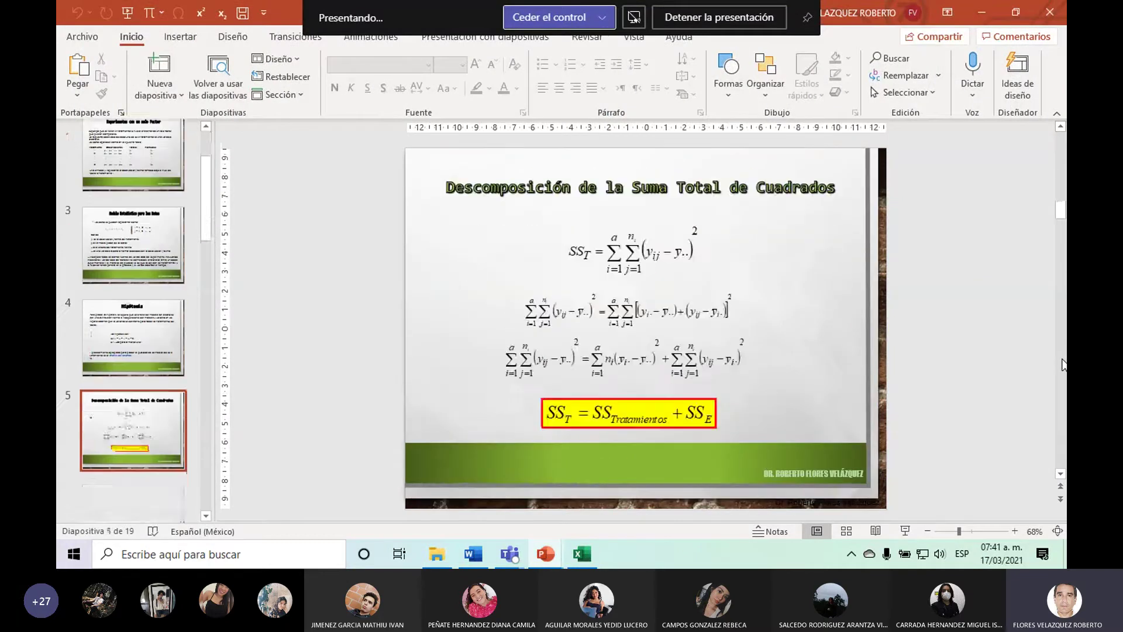
pyautogui.scroll(-2, 1063, 364)
pyautogui.scroll(-1, 1064, 364)
pyautogui.scroll(-2, 1064, 364)
pyautogui.scroll(-2, 1063, 364)
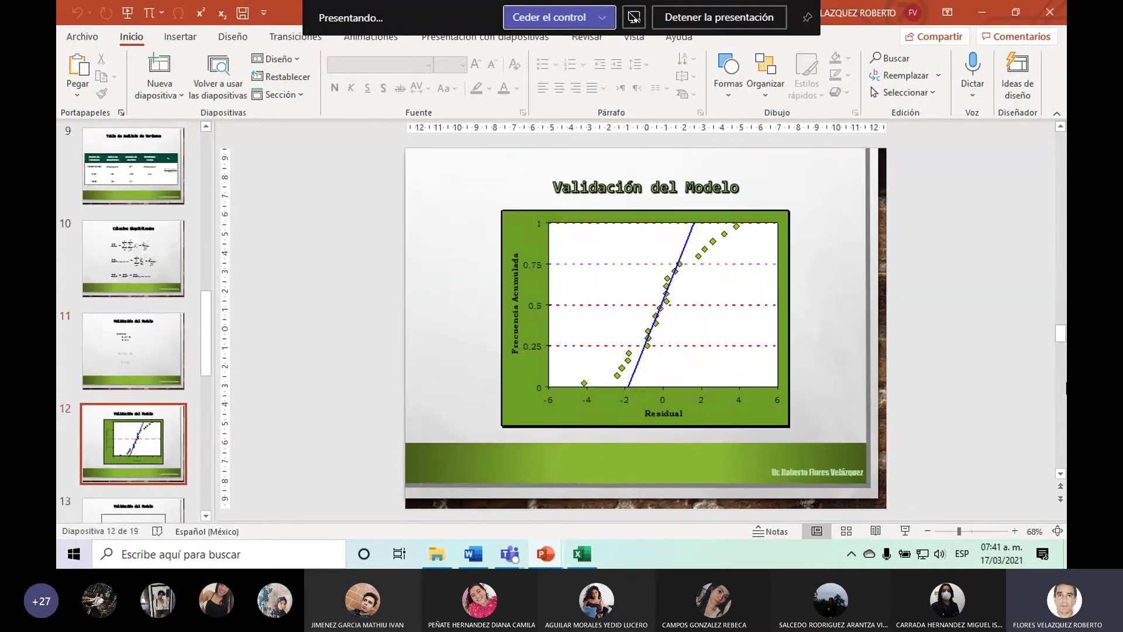
pyautogui.scroll(-1, 1066, 397)
pyautogui.scroll(-2, 1066, 396)
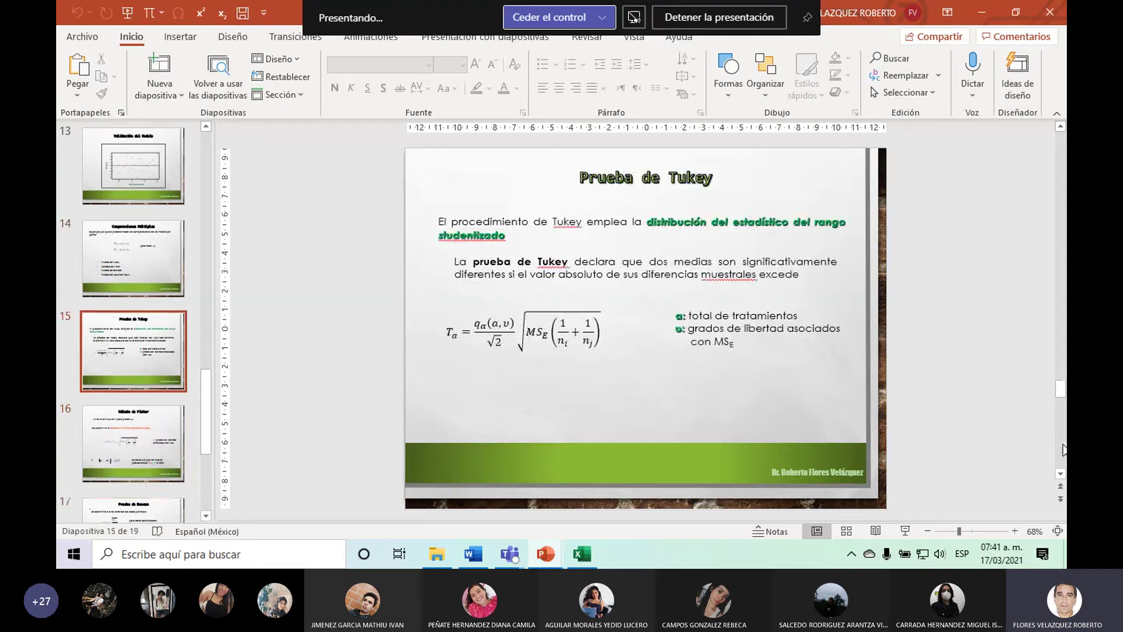
pyautogui.scroll(-1, 1064, 449)
pyautogui.click(549, 321)
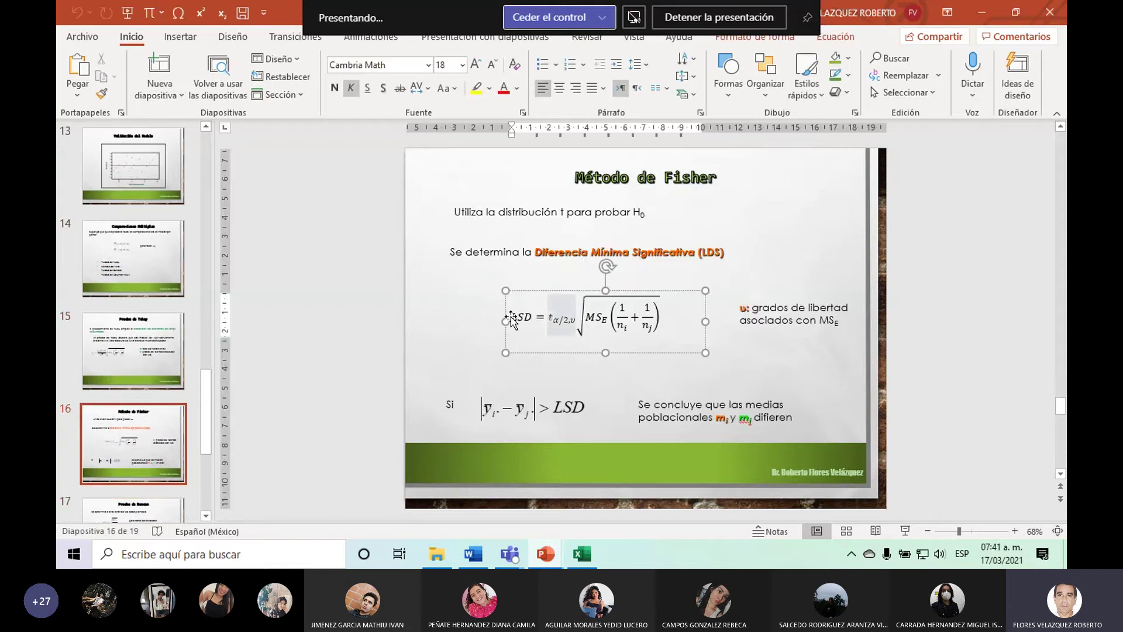
pyautogui.moveTo(507, 317); pyautogui.dragTo(651, 309)
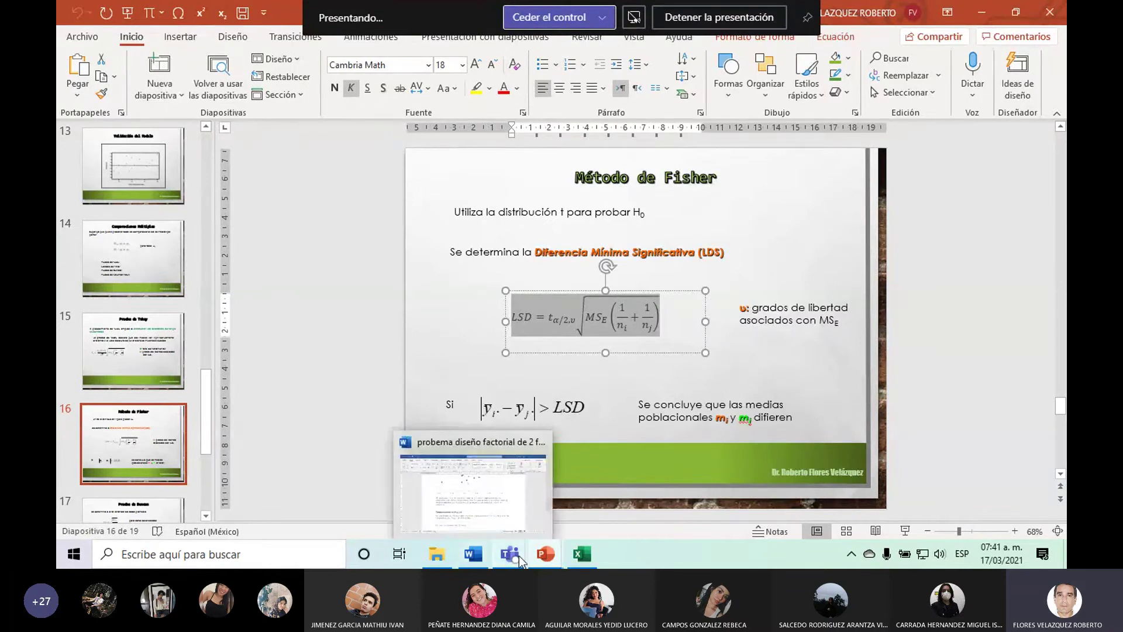
pyautogui.moveTo(545, 553)
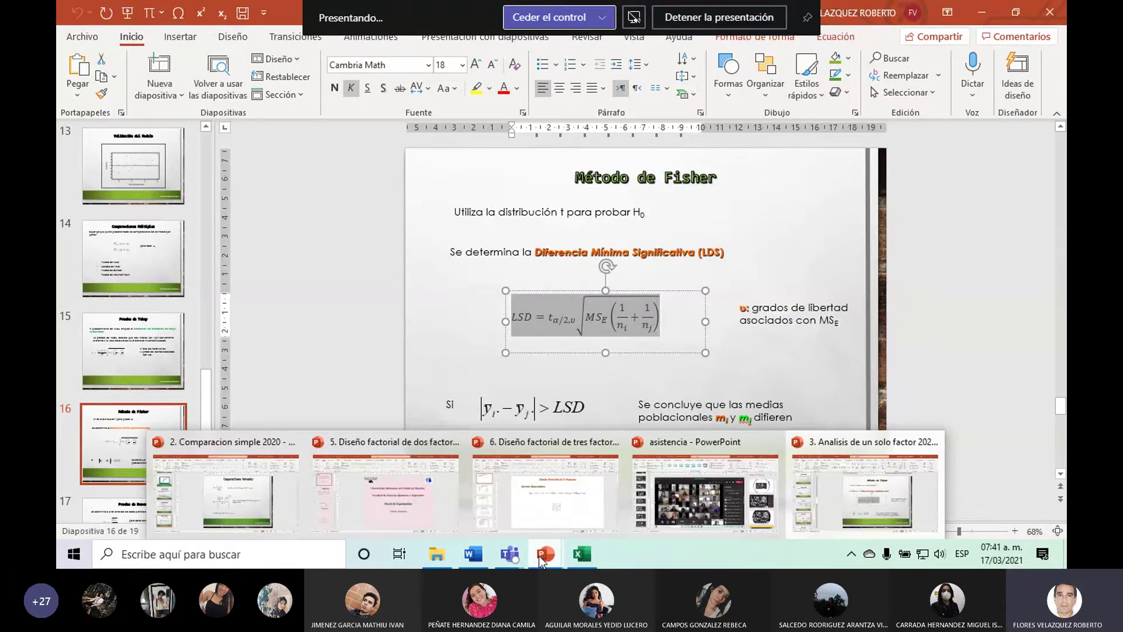
# Paste the LSD equation into Word below 'Se usa la prueba de Fisher:' and check it.
pyautogui.click(474, 554)
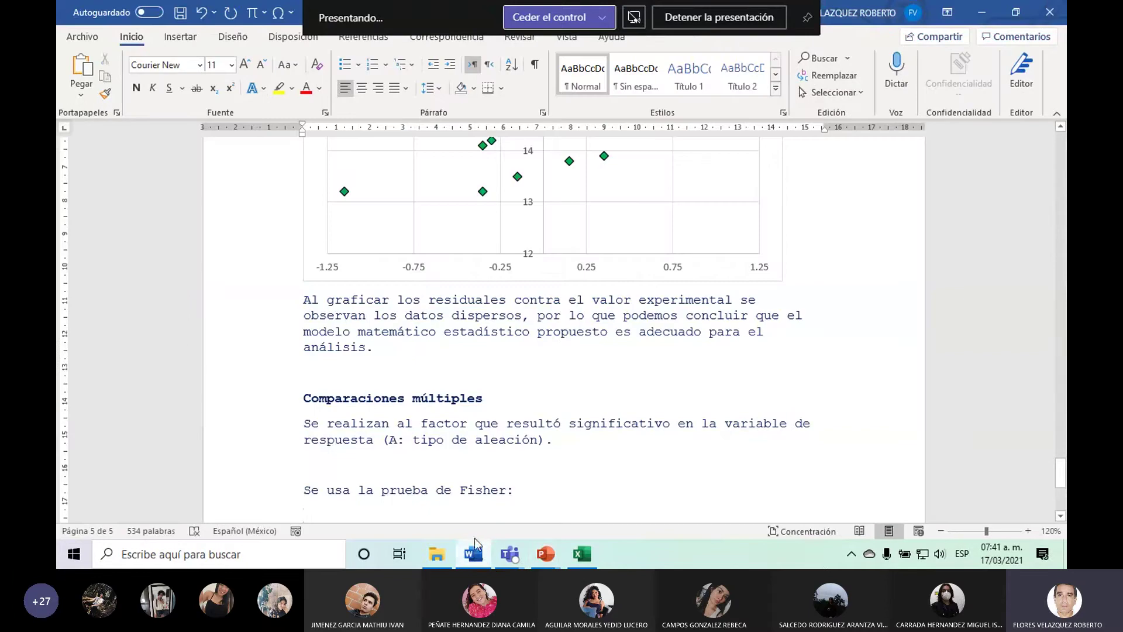
pyautogui.hotkey('ctrl', 'v')
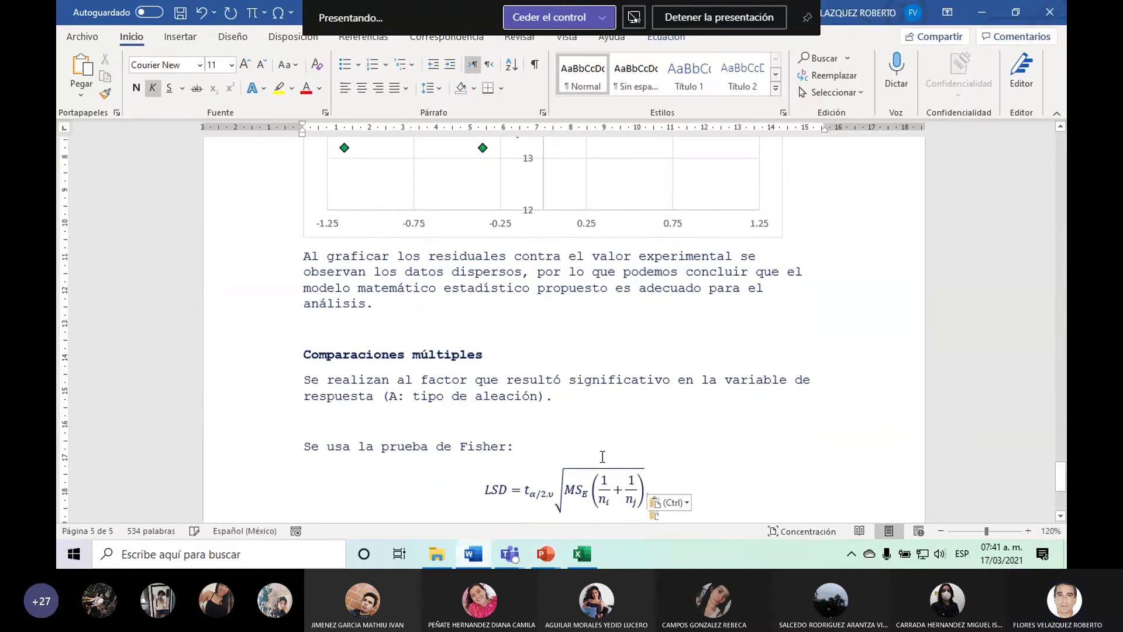
pyautogui.scroll(-2, 1062, 526)
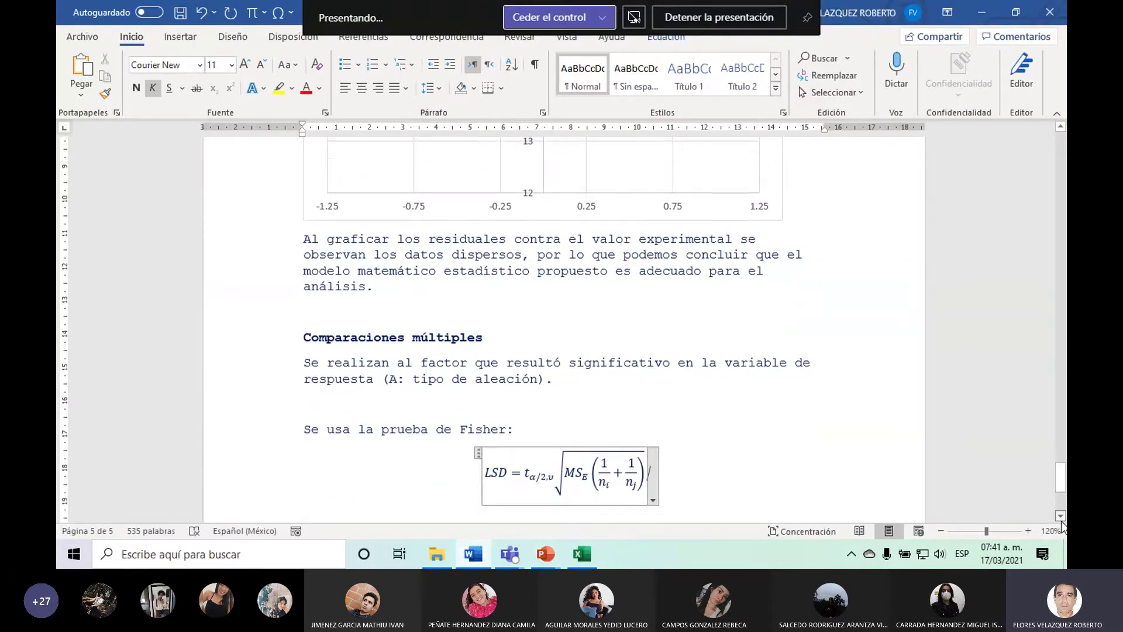
pyautogui.scroll(-1, 1062, 526)
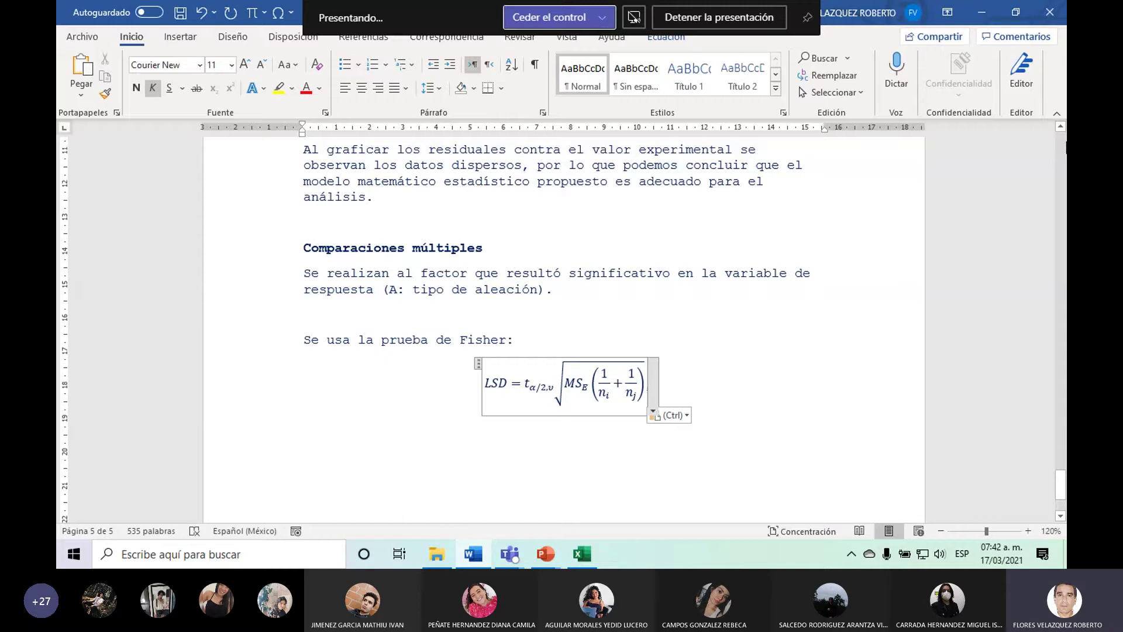
# Type 'Donde:' on a new line below the LSD formula.
pyautogui.click(398, 436)
pyautogui.write('Don')
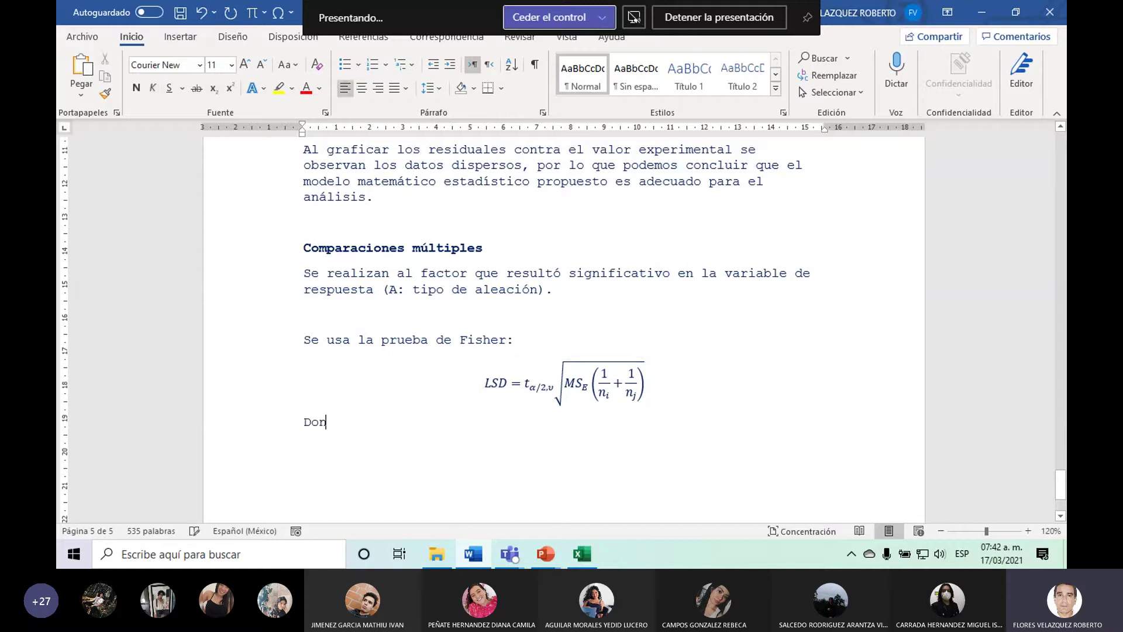
pyautogui.write('de:')
pyautogui.press('Return')
# Copy the tα/2,v term from the LSD formula onto the line under 'Donde:'.
pyautogui.doubleClick(525, 384)
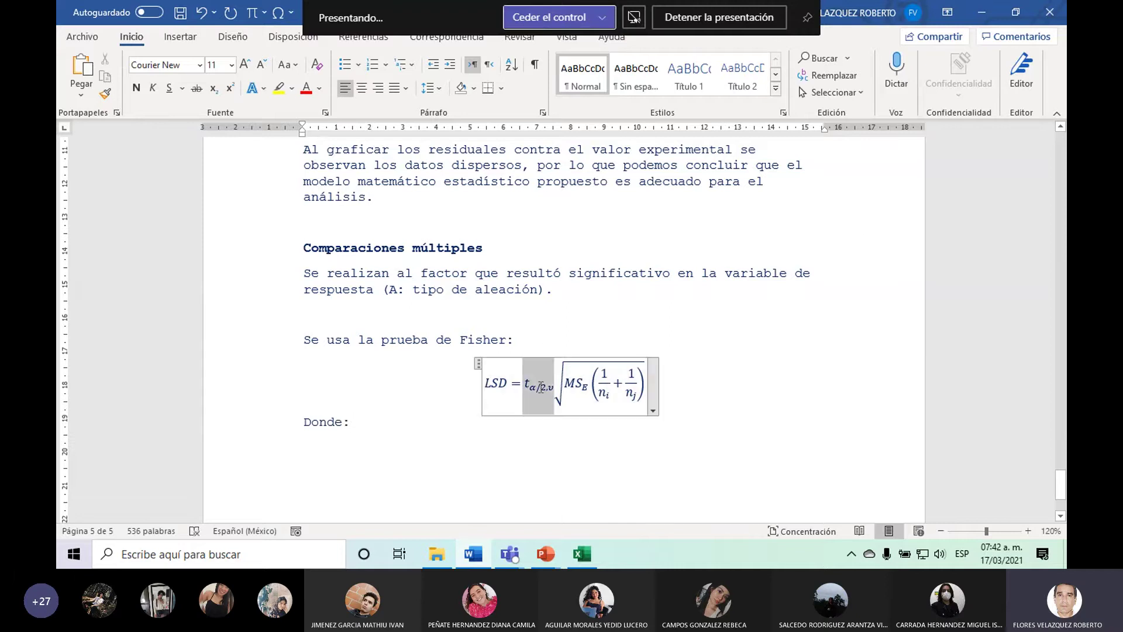
pyautogui.hotkey('ctrl', 'c')
pyautogui.click(325, 450)
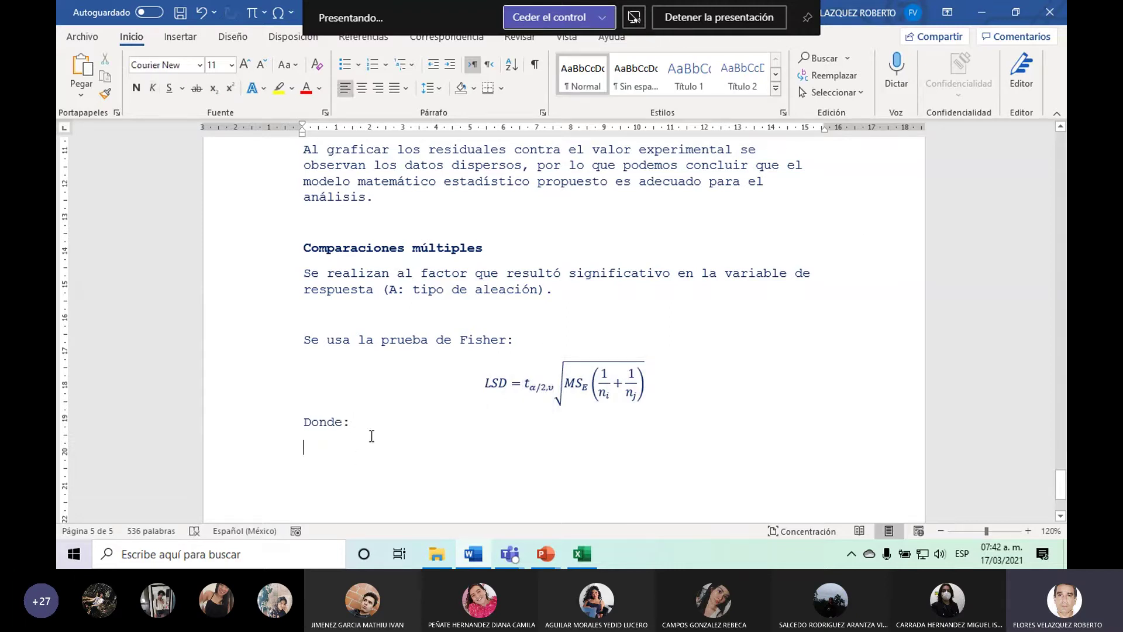
pyautogui.hotkey('ctrl', 'v')
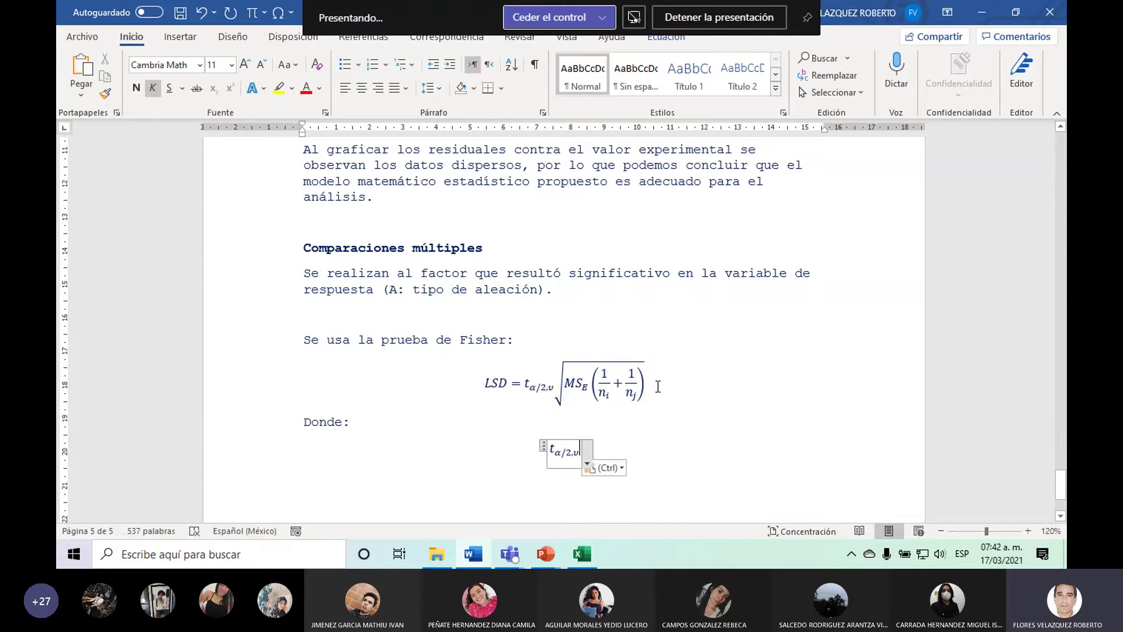
pyautogui.click(202, 13)
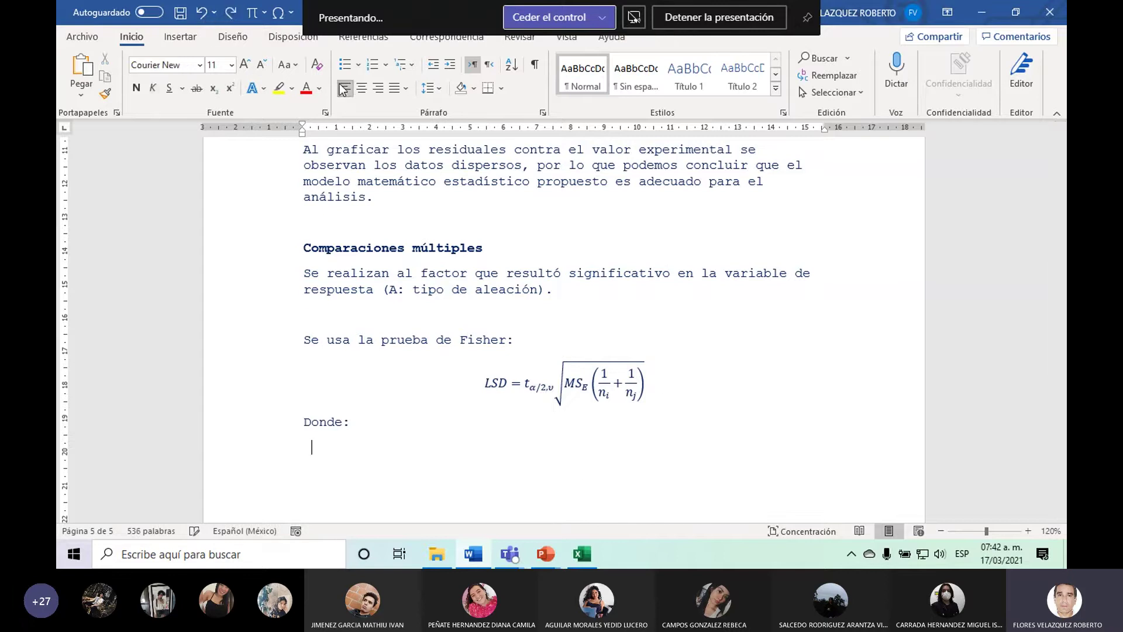
pyautogui.hotkey('ctrl', 'v')
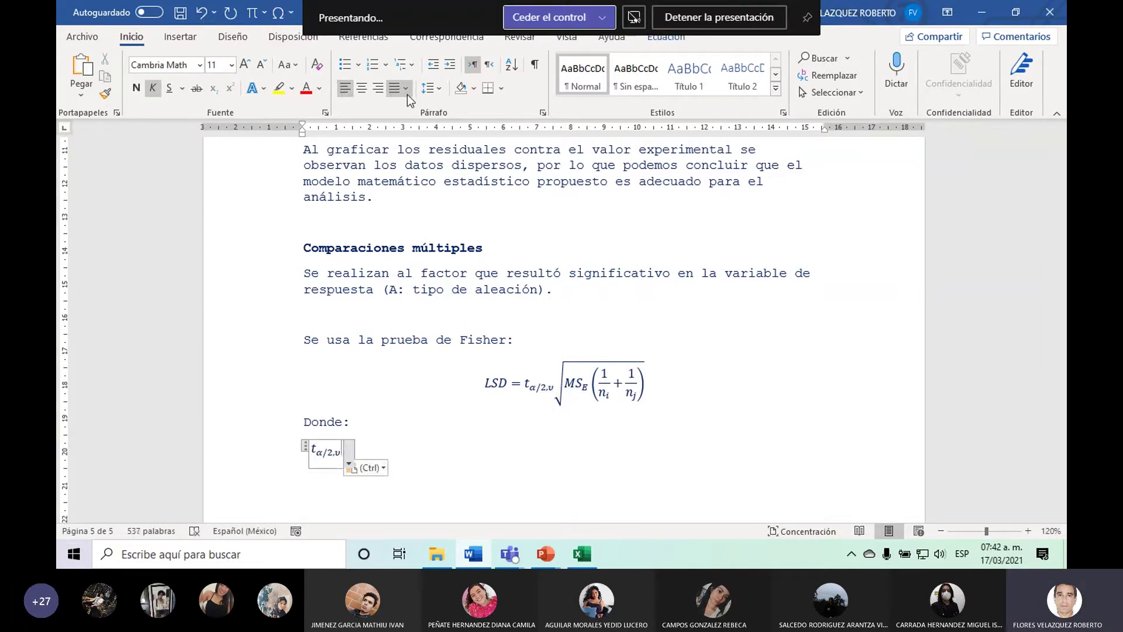
# Extend the equation to read tα/2,v = t0.025, with 0.025 as a subscript.
pyautogui.write(' =')
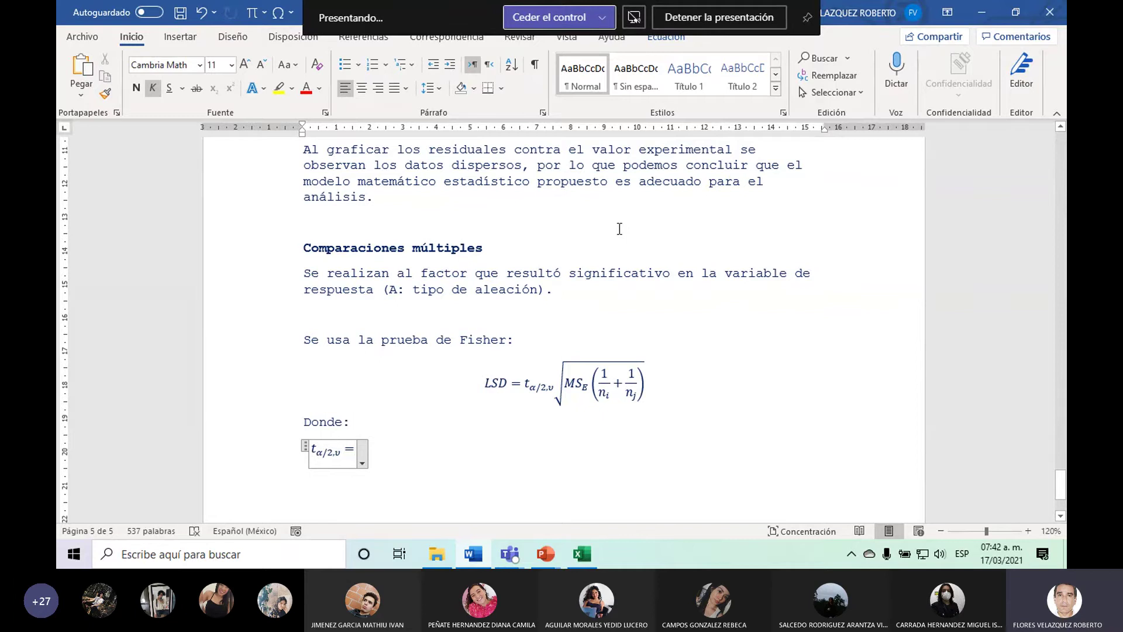
pyautogui.write('t_')
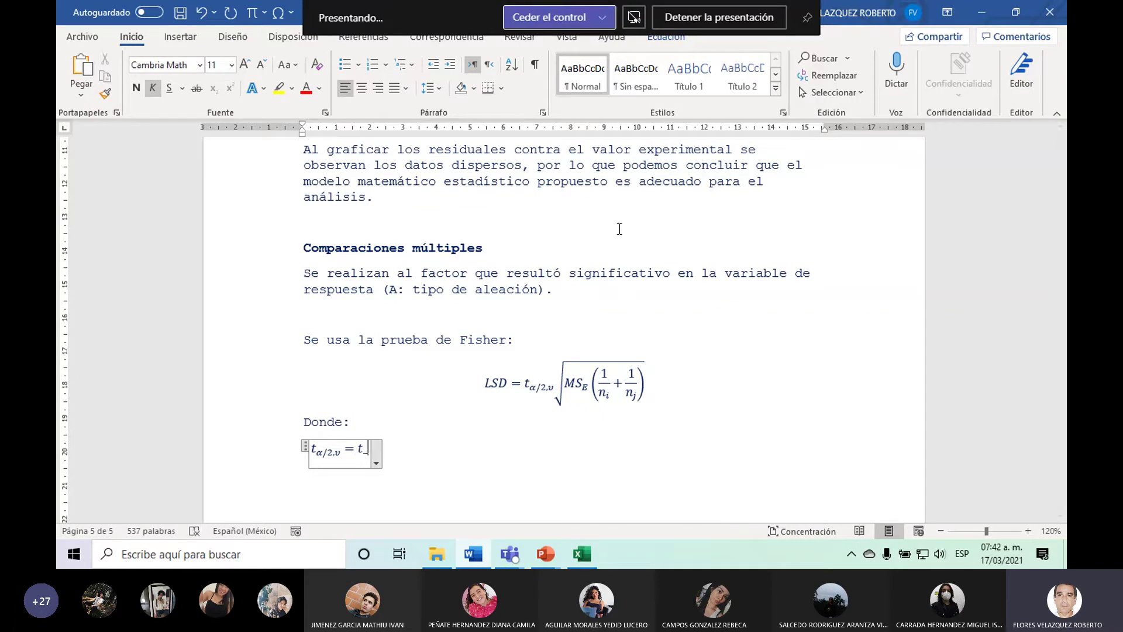
pyautogui.write('0.025')
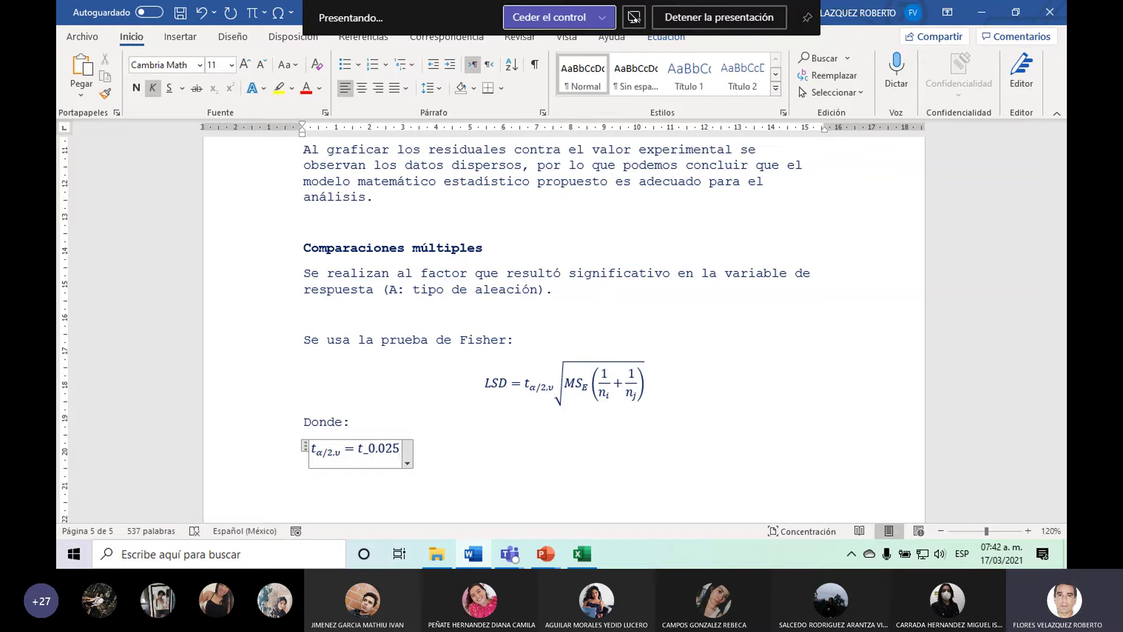
pyautogui.press('space')
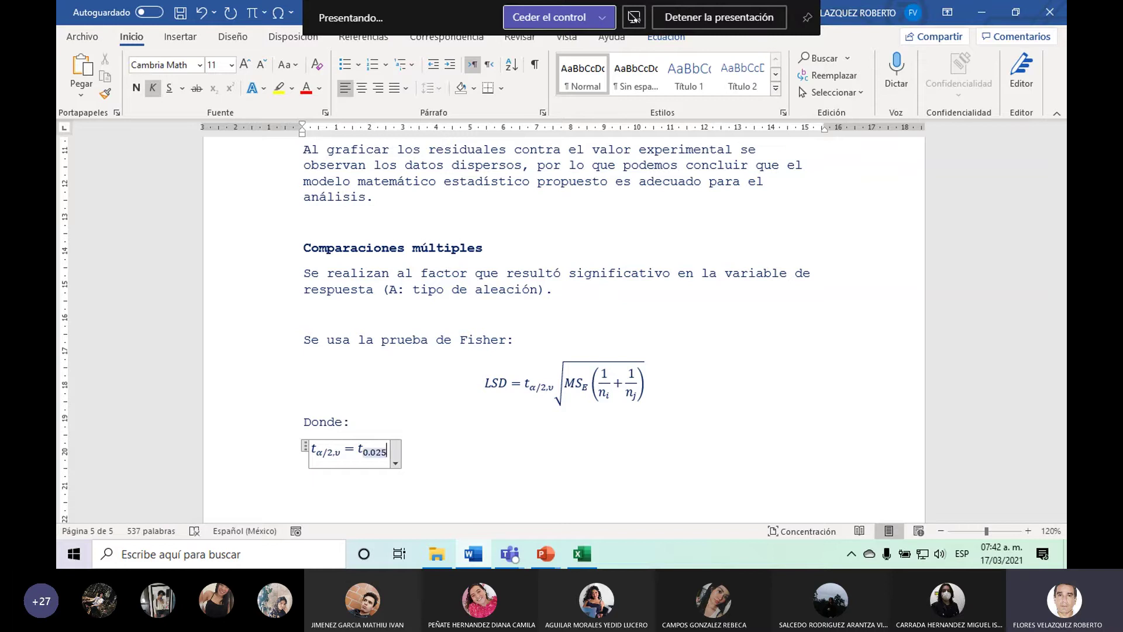
pyautogui.write(',')
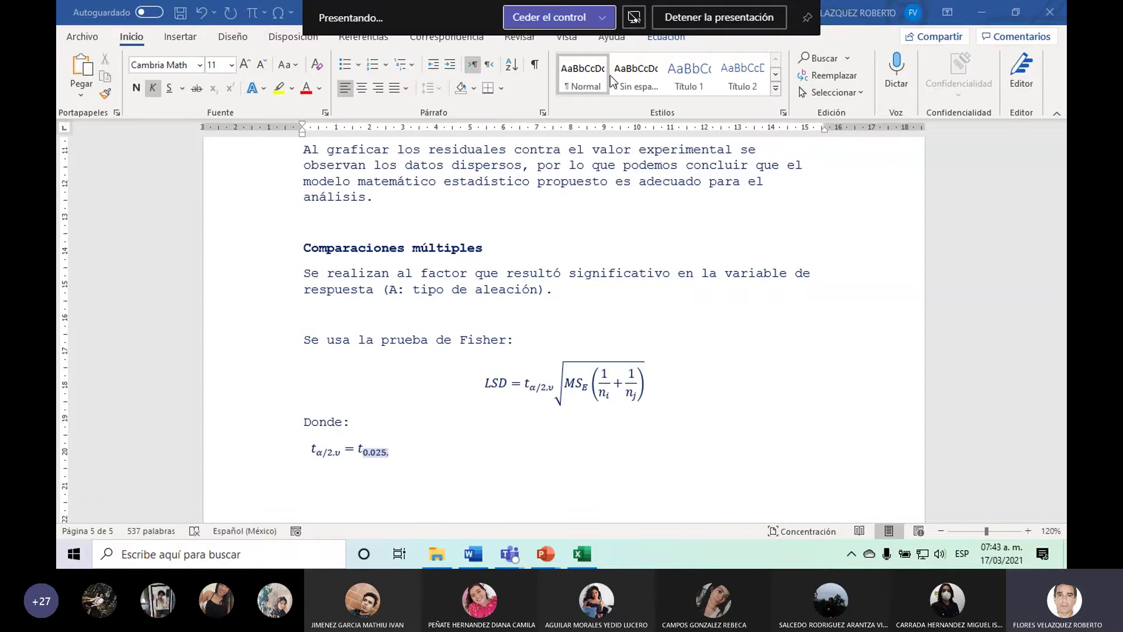
pyautogui.click(602, 18)
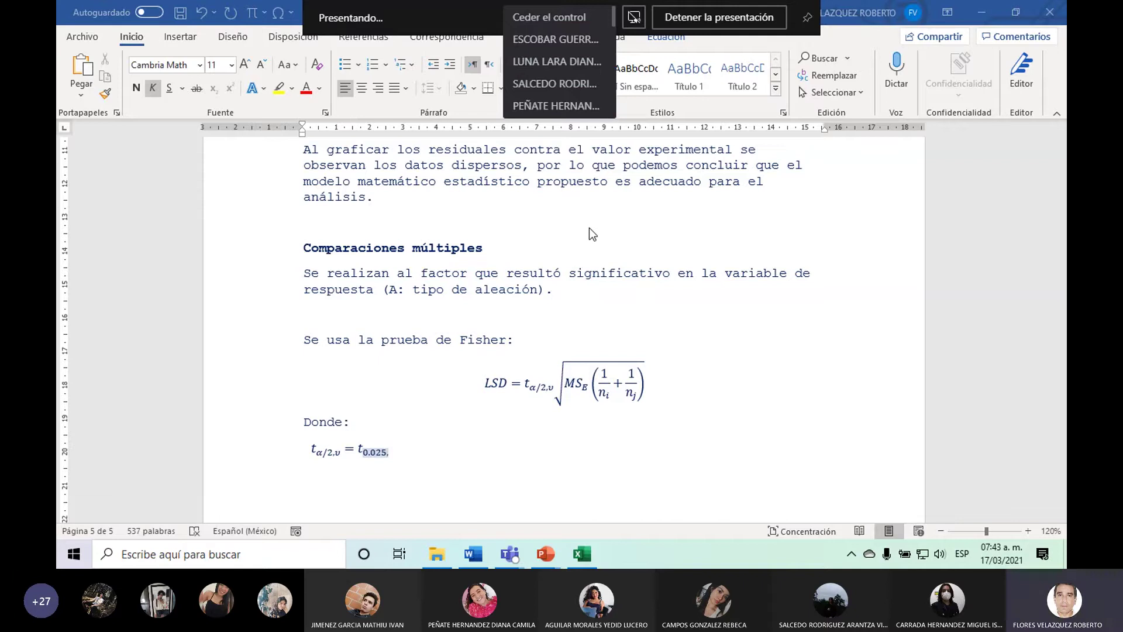
pyautogui.press('Escape')
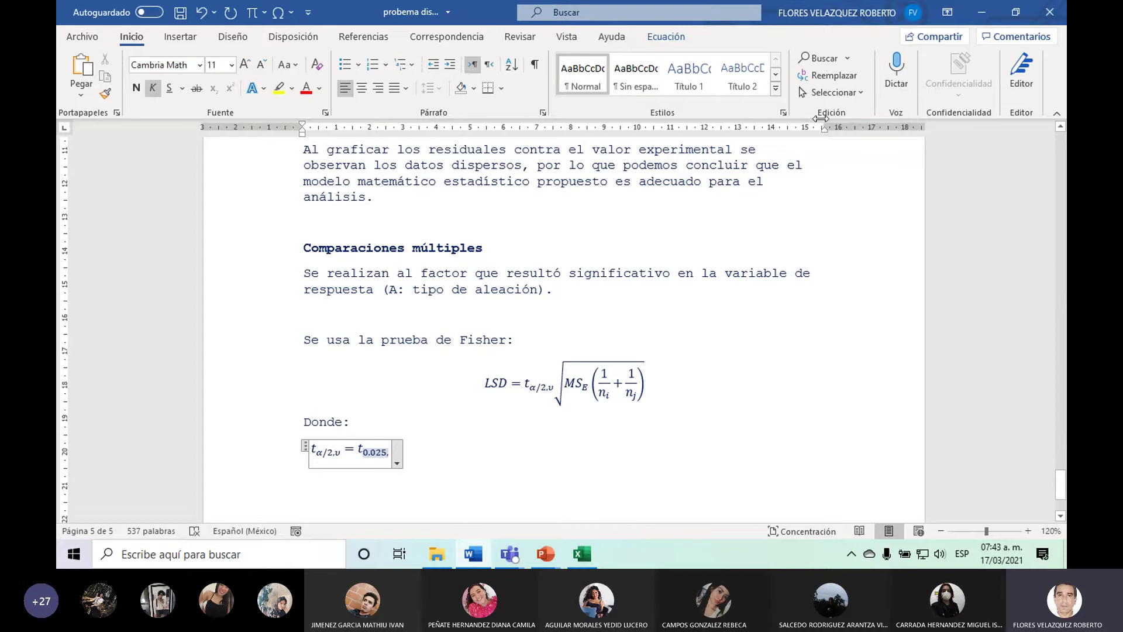
# Split the Word window and scroll the top pane up to the ANOVA table.
pyautogui.click(577, 36)
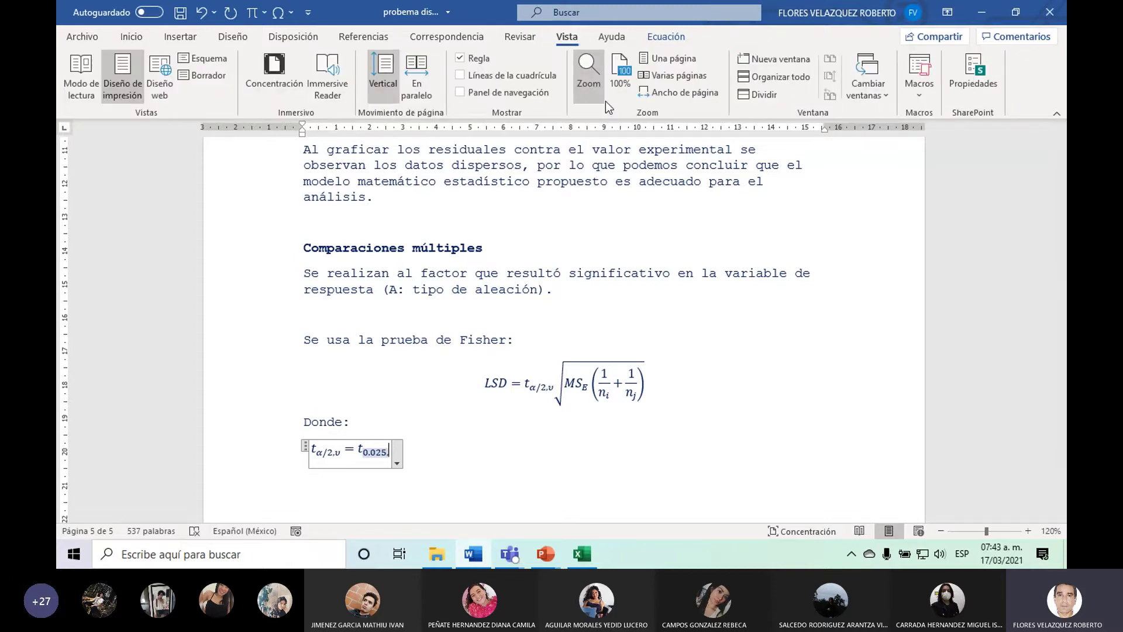
pyautogui.click(755, 94)
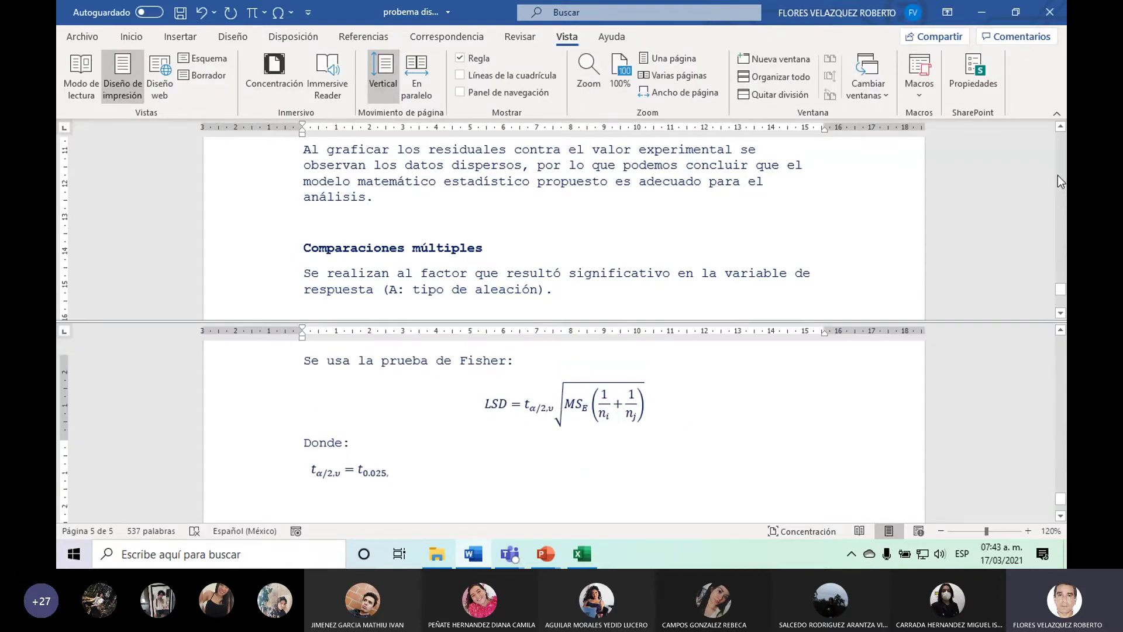
pyautogui.scroll(5, 1059, 173)
pyautogui.scroll(5, 1060, 171)
pyautogui.scroll(5, 1060, 167)
pyautogui.scroll(5, 1060, 168)
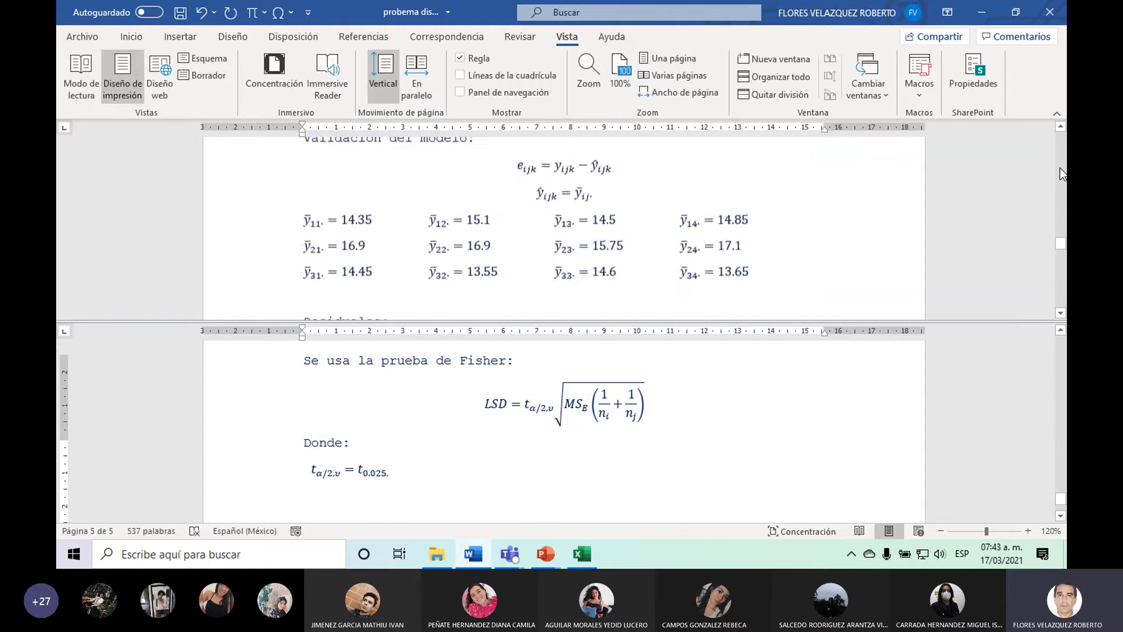
pyautogui.scroll(5, 1060, 168)
pyautogui.scroll(5, 1060, 175)
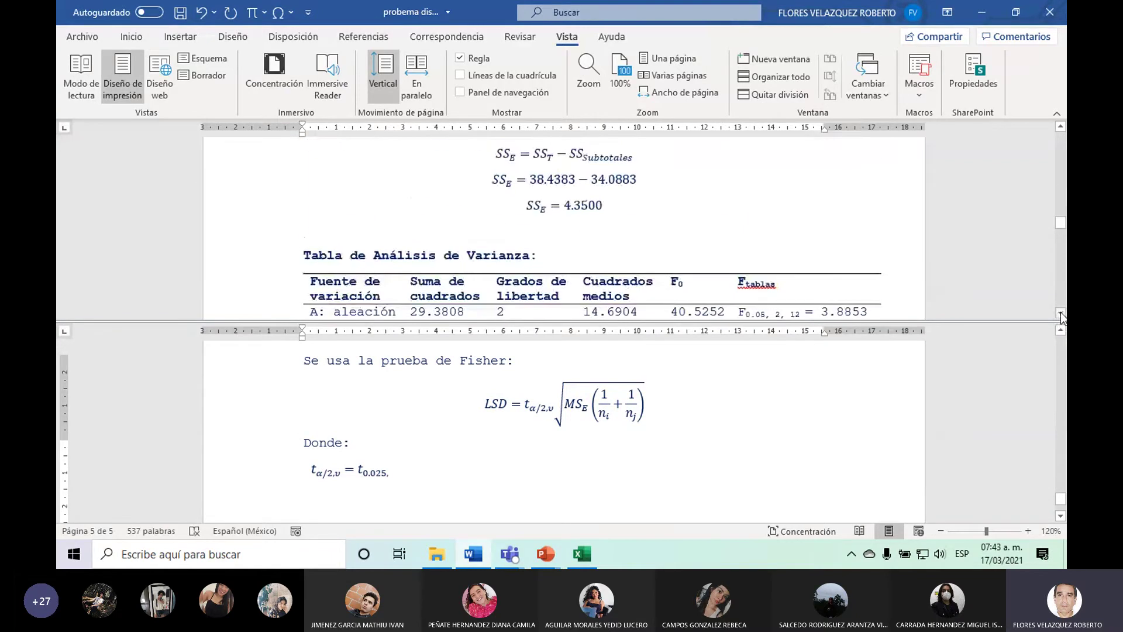
pyautogui.scroll(-3, 1060, 310)
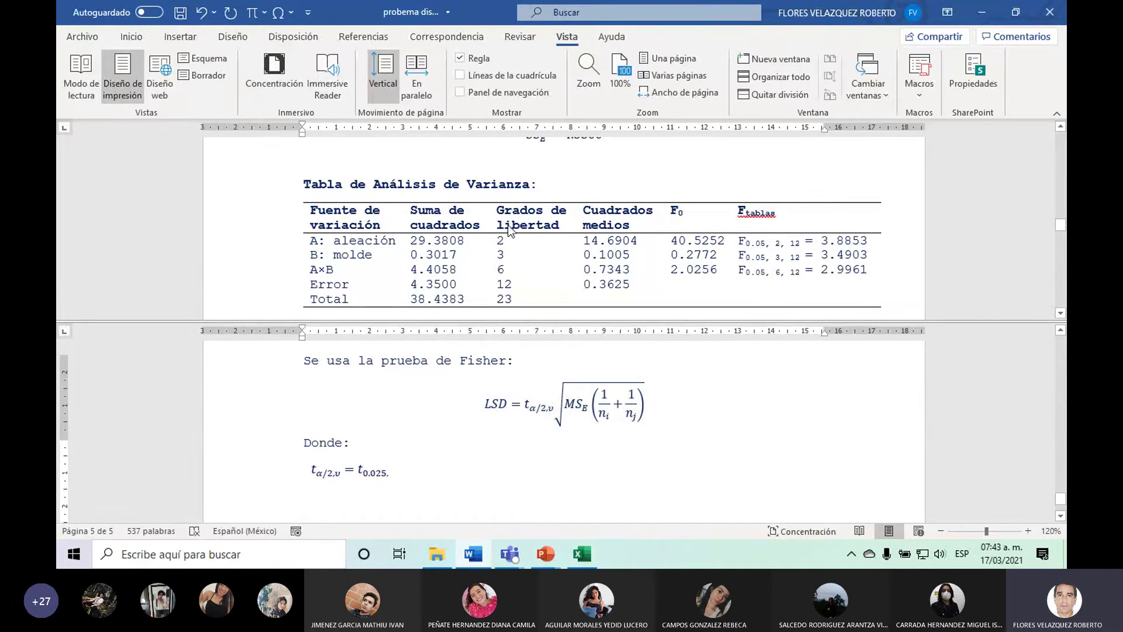
# Complete the t definition so it reads tα/2,v = t0.025,12 =.
pyautogui.click(387, 471)
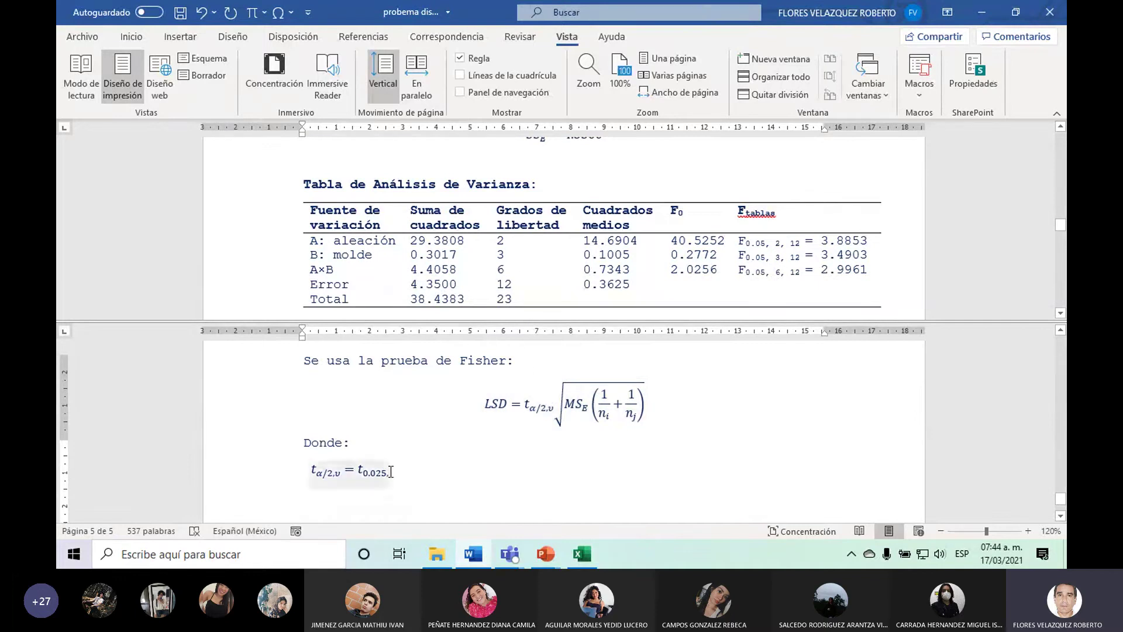
pyautogui.write('12')
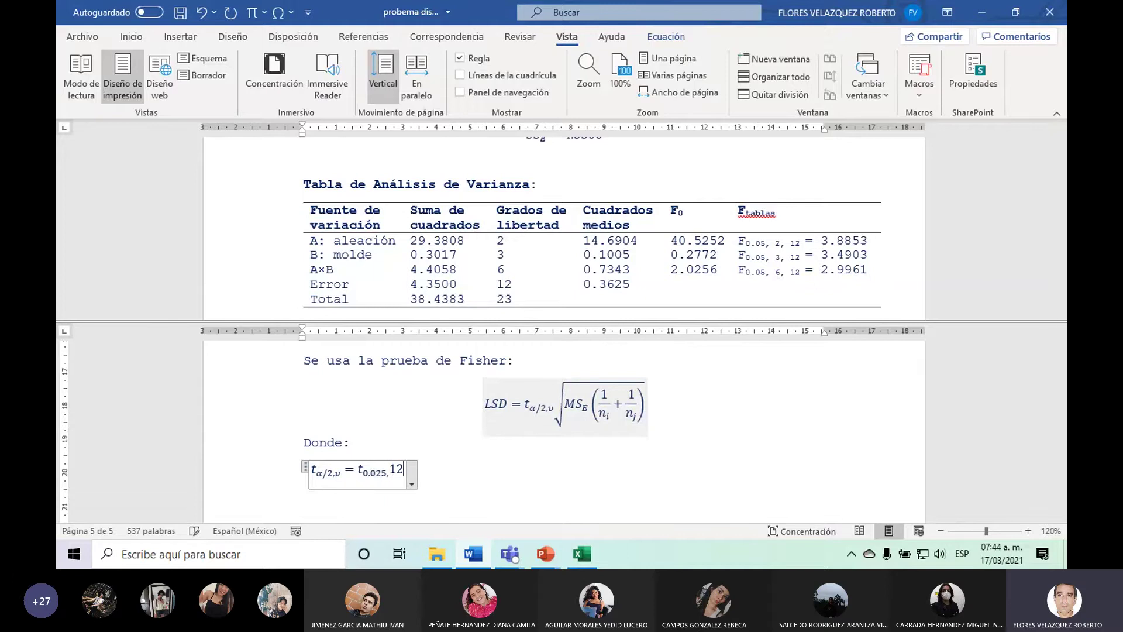
pyautogui.press('BackSpace')
pyautogui.press('BackSpace')
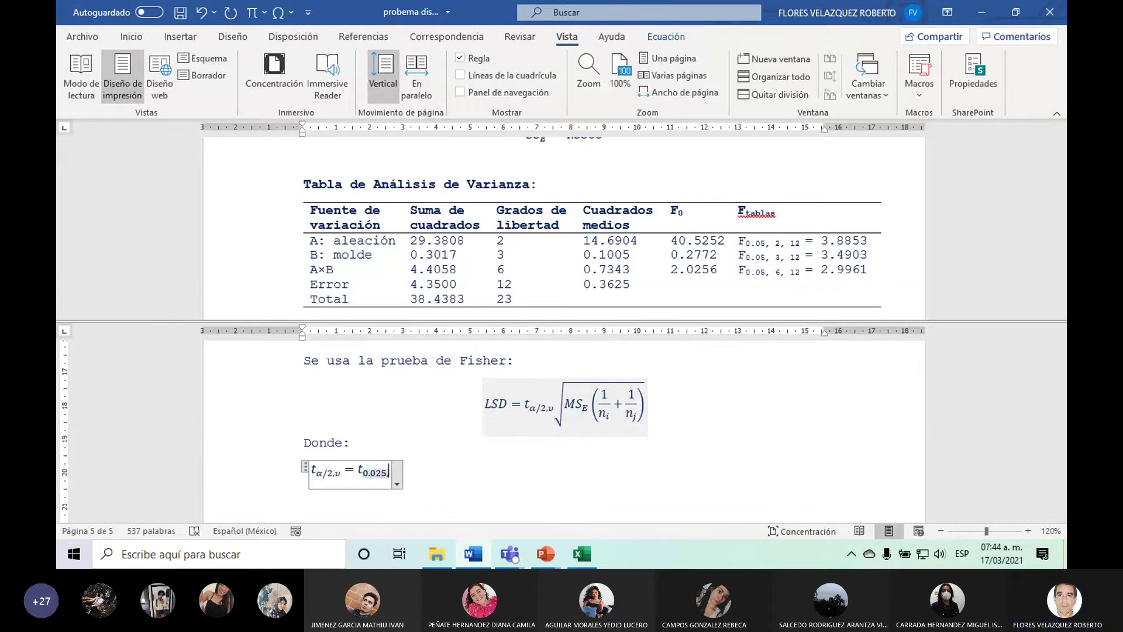
pyautogui.write('12 ')
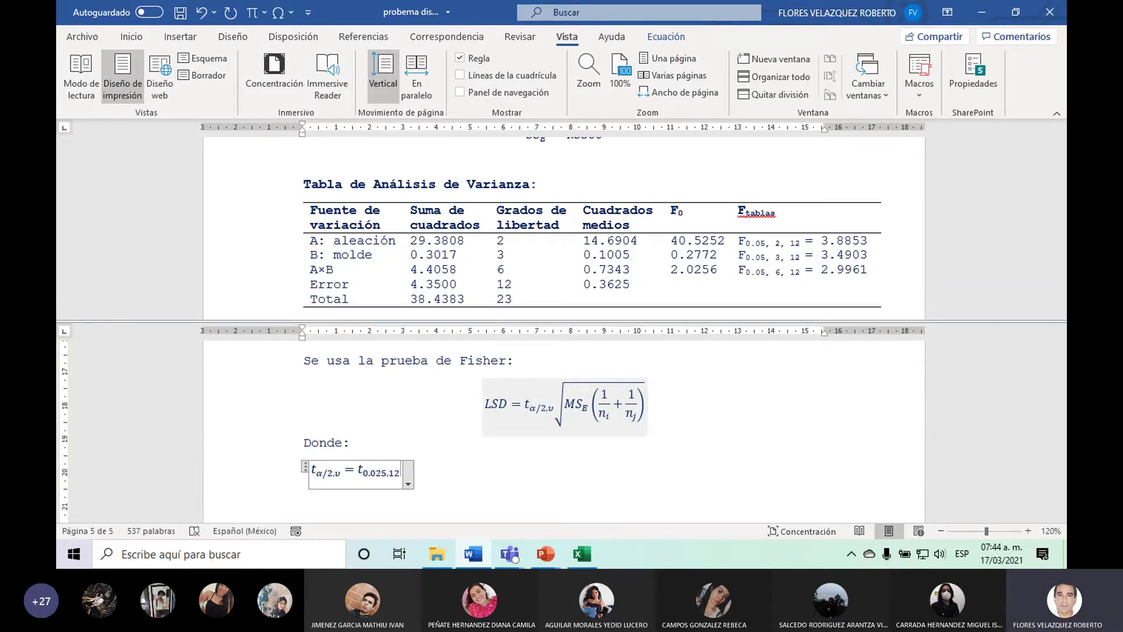
pyautogui.write('=')
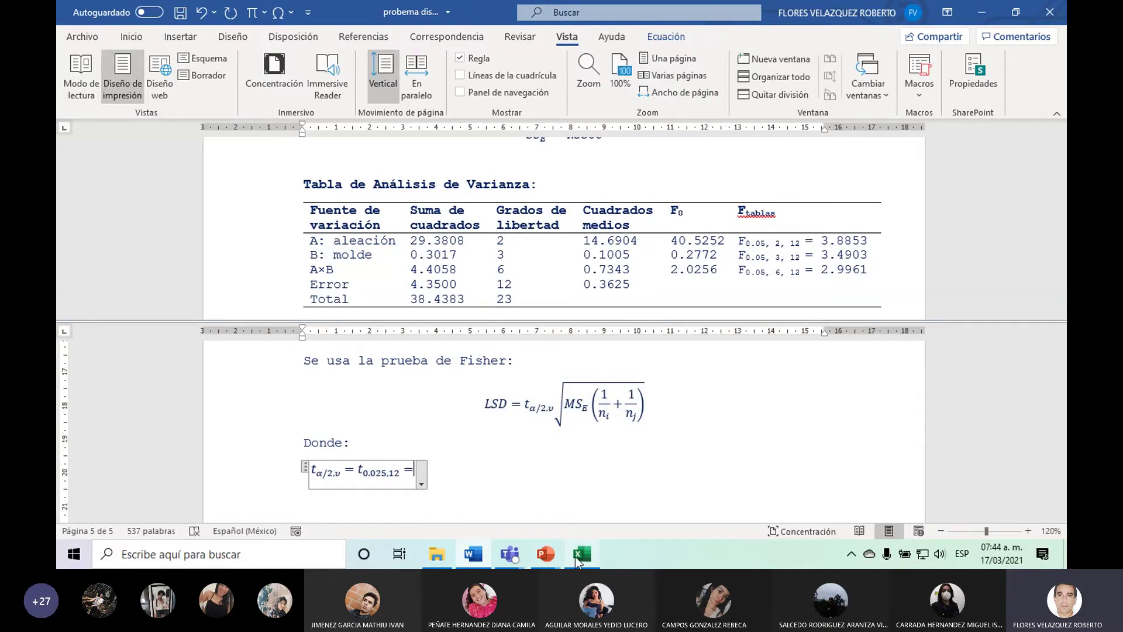
pyautogui.click(582, 555)
# Select cell I45 and open Insert Function filtered to the Estadísticas category.
pyautogui.click(555, 319)
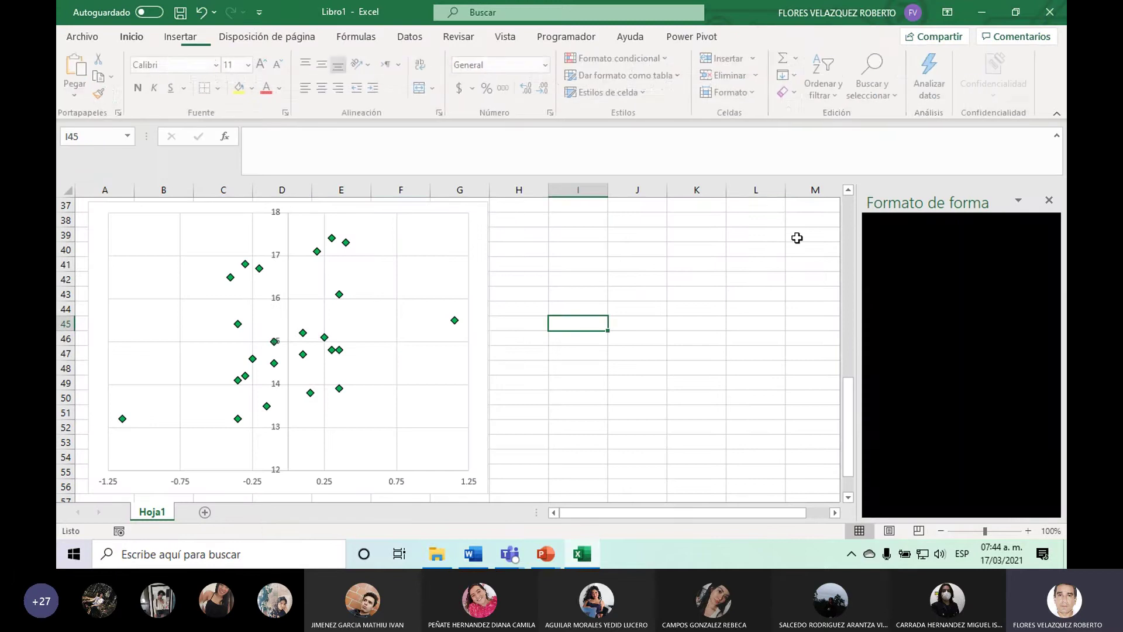
pyautogui.click(1048, 202)
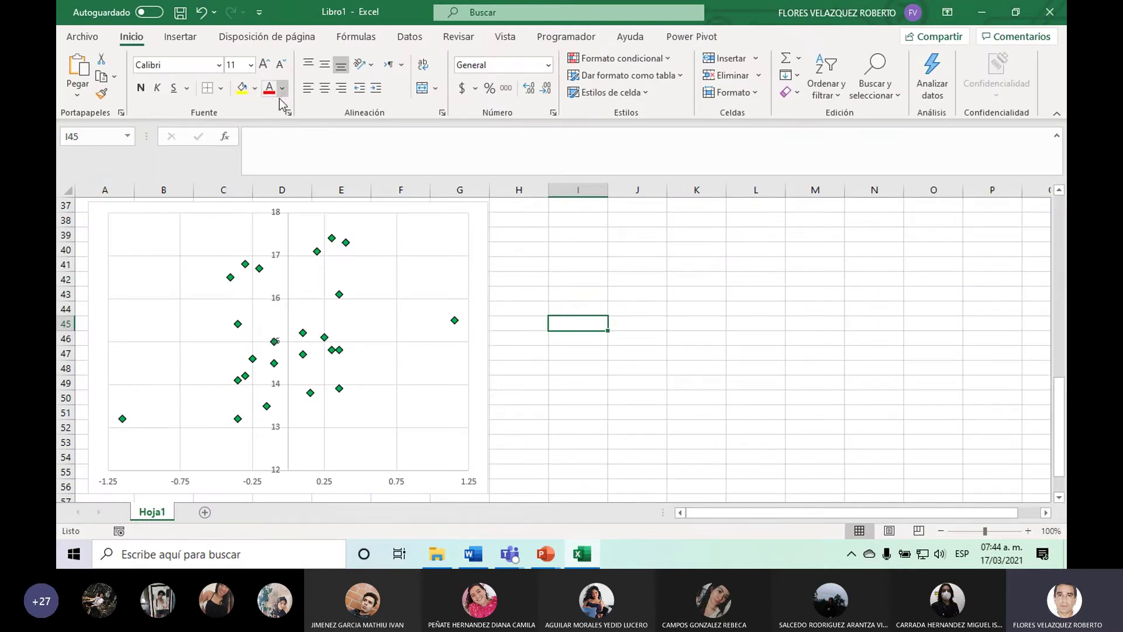
pyautogui.click(225, 137)
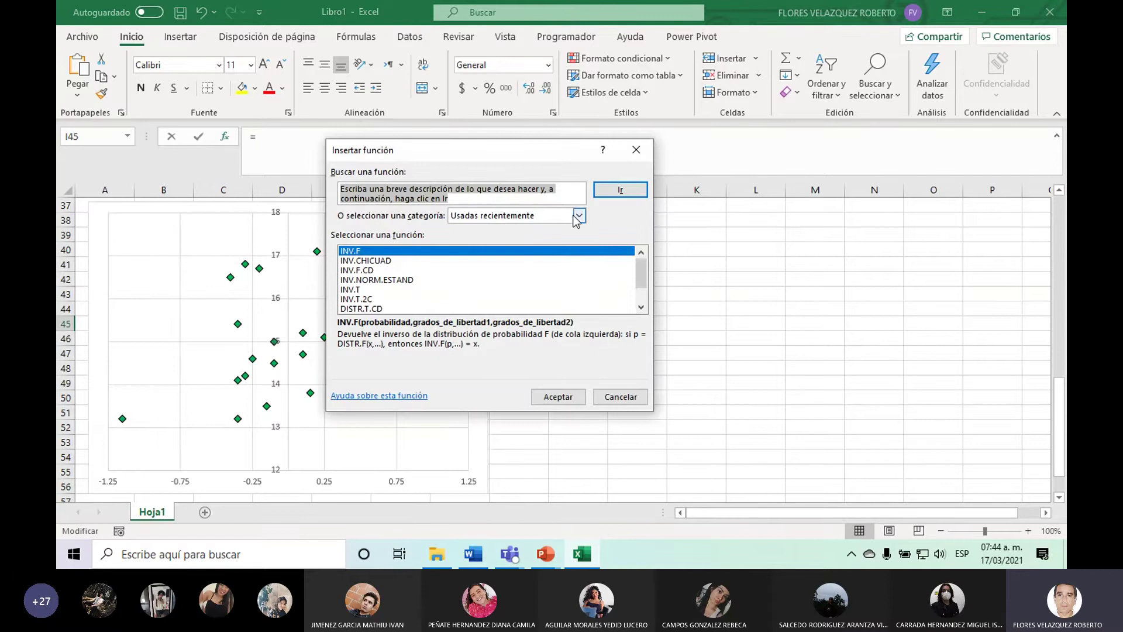
pyautogui.click(577, 217)
pyautogui.click(544, 278)
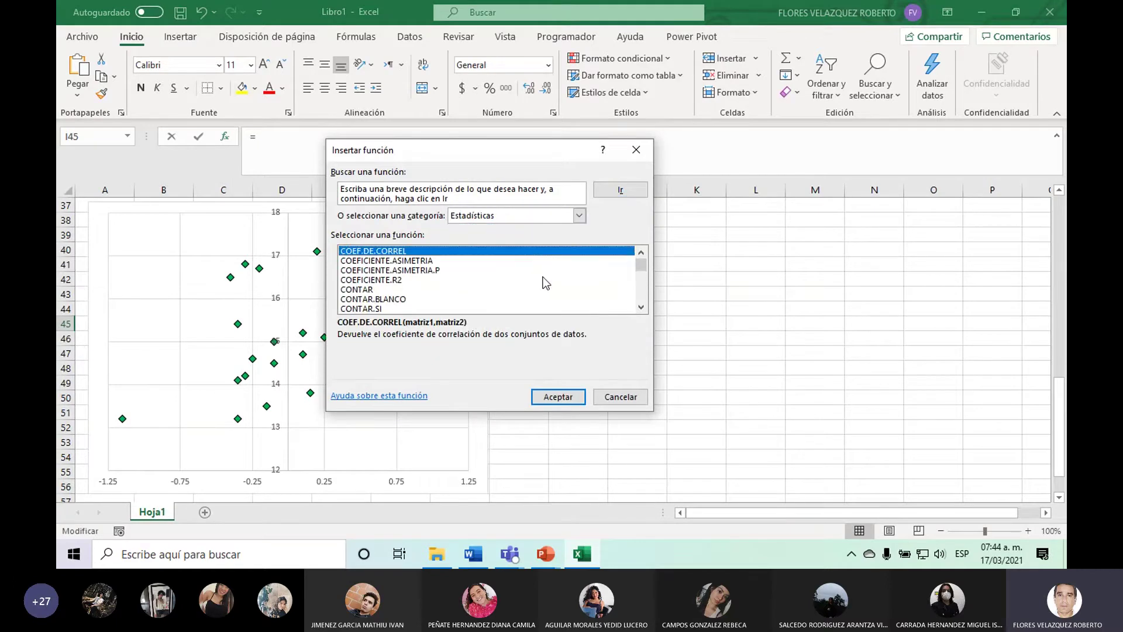
# Scroll the statistical function list and confirm INV.T so I45 holds =INV.T().
pyautogui.click(641, 292)
pyautogui.click(641, 293)
pyautogui.click(641, 292)
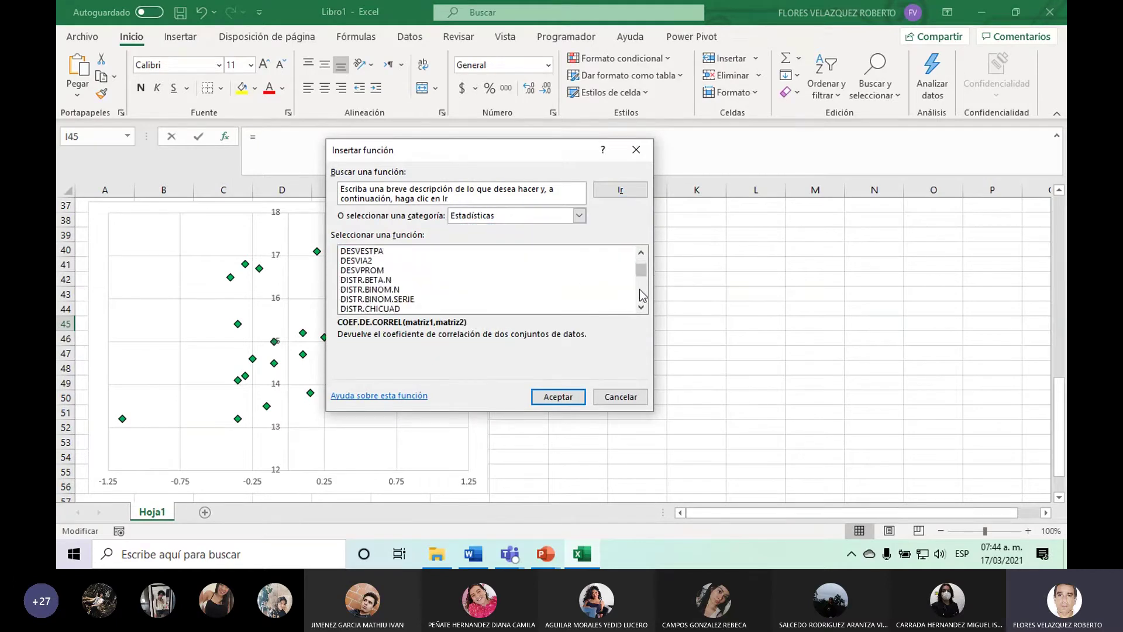
pyautogui.click(642, 293)
pyautogui.click(641, 293)
pyautogui.click(642, 293)
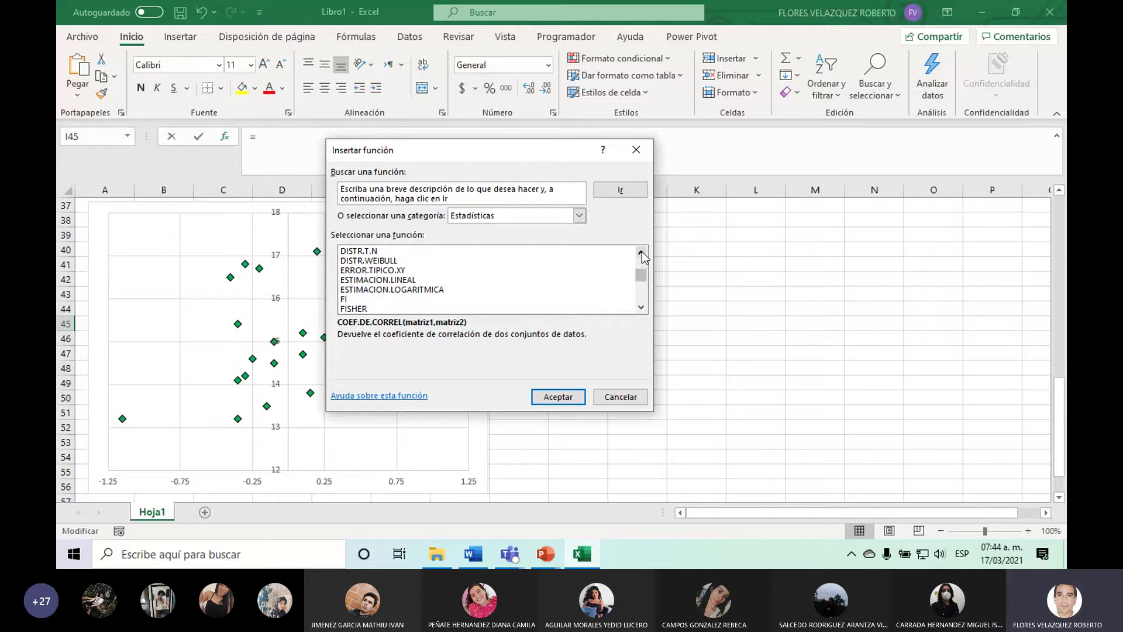
pyautogui.click(642, 253)
pyautogui.click(642, 296)
pyautogui.click(641, 296)
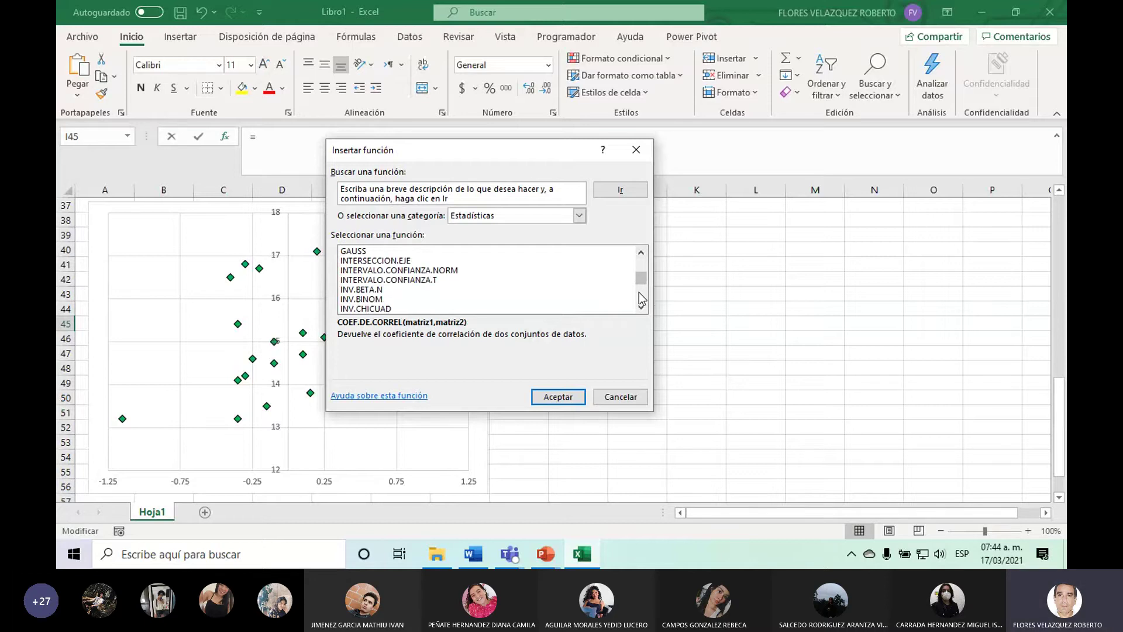
pyautogui.click(641, 308)
pyautogui.click(641, 308)
pyautogui.click(642, 309)
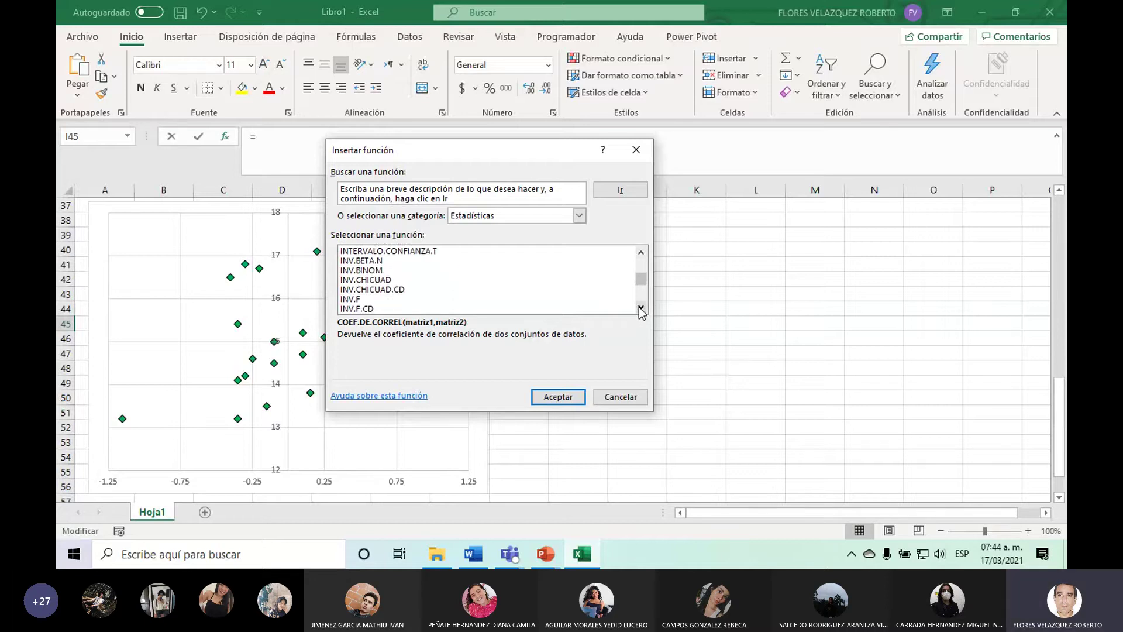
pyautogui.click(641, 308)
pyautogui.click(641, 308)
pyautogui.click(641, 308)
pyautogui.click(642, 309)
pyautogui.click(641, 309)
pyautogui.click(641, 308)
pyautogui.click(641, 308)
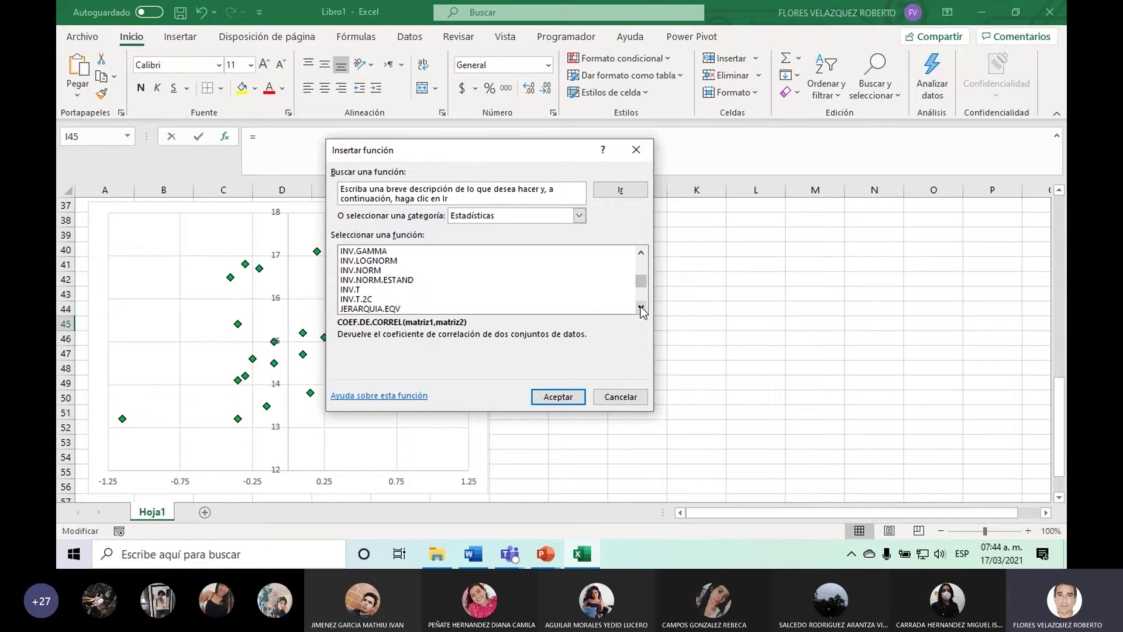
pyautogui.click(642, 308)
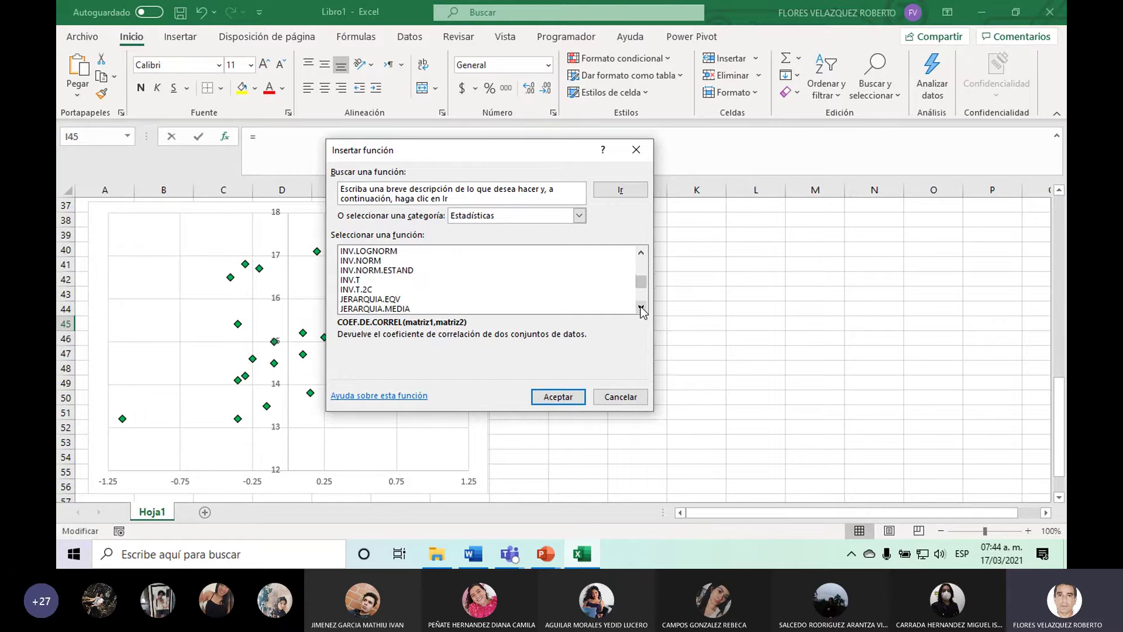
pyautogui.click(375, 282)
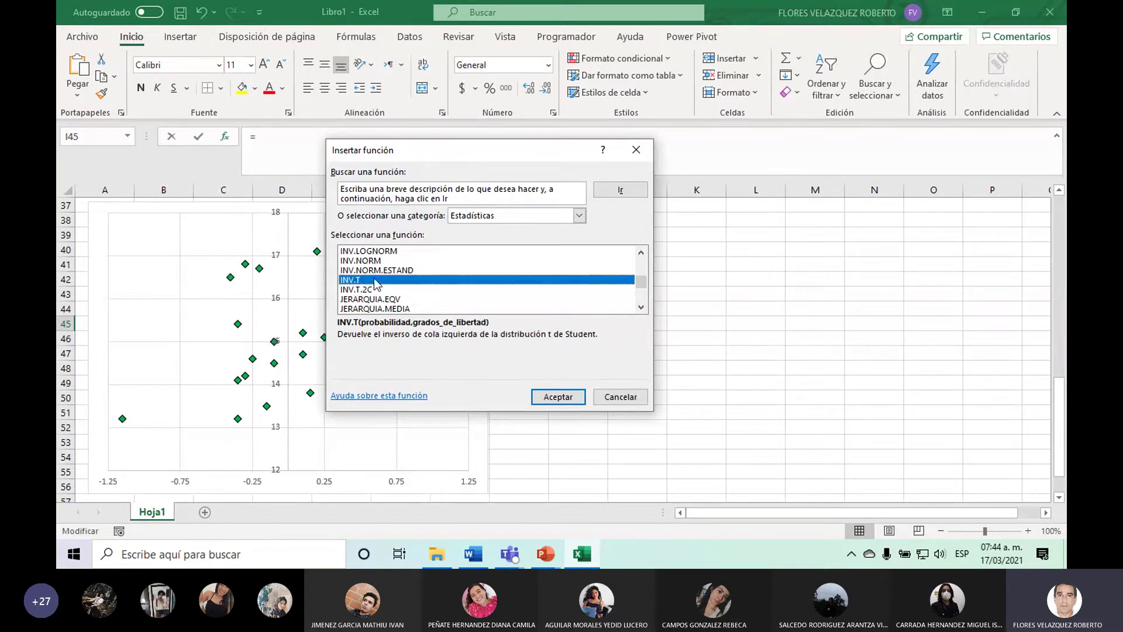
pyautogui.click(563, 396)
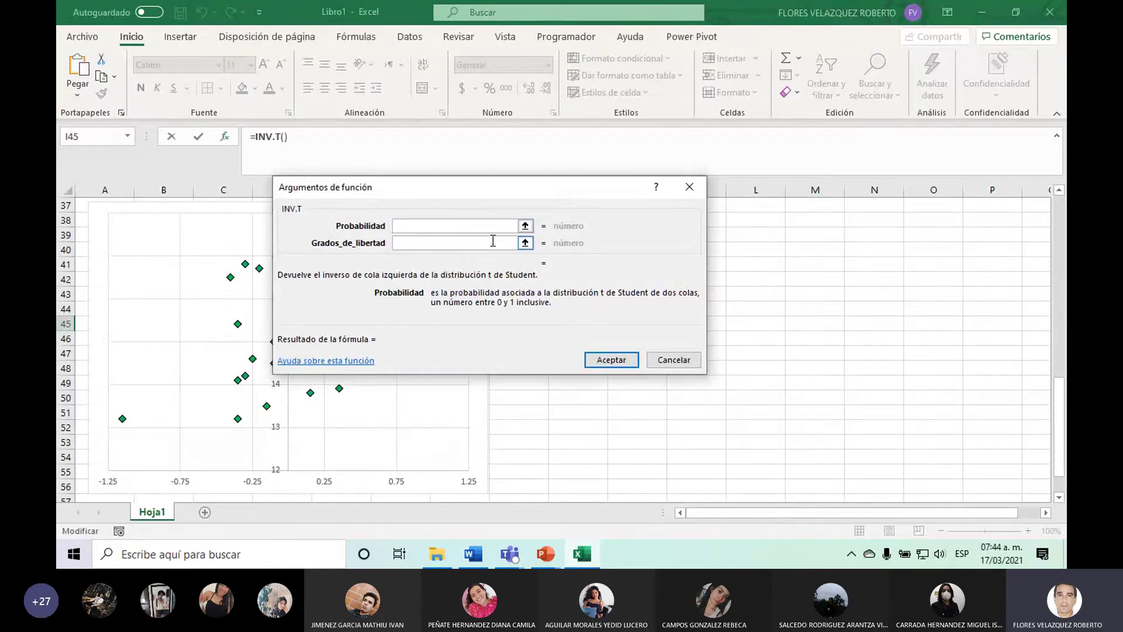
# Enter probability 0.975 and 12 degrees of freedom, so I45 returns 2.17881283.
pyautogui.click(436, 227)
pyautogui.write('0975')
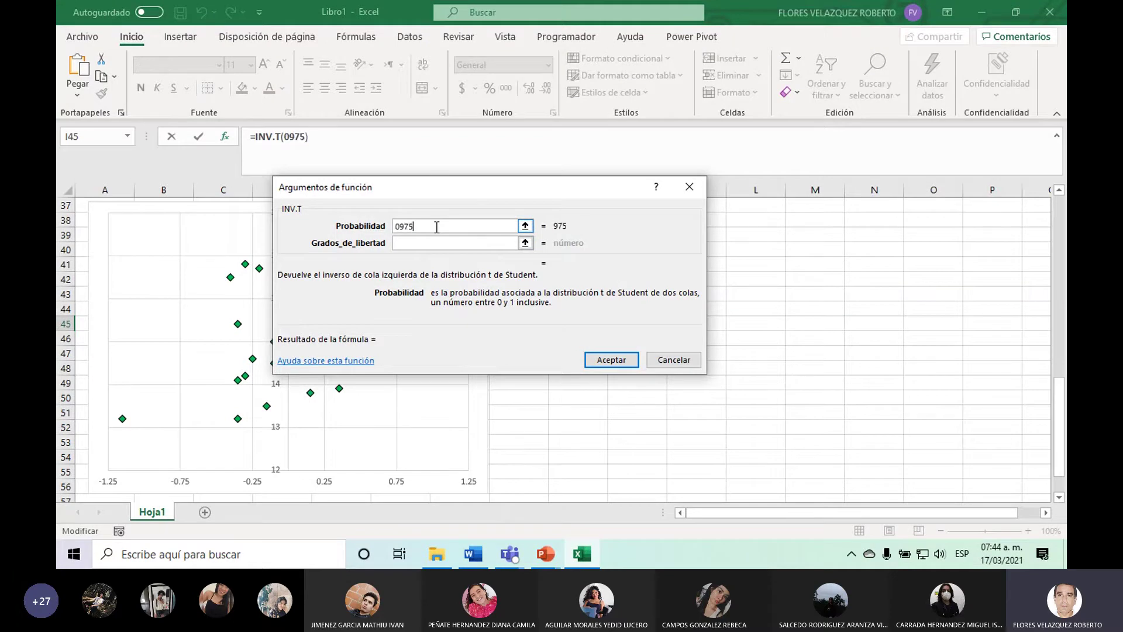
pyautogui.click(402, 227)
pyautogui.write('.')
pyautogui.click(483, 555)
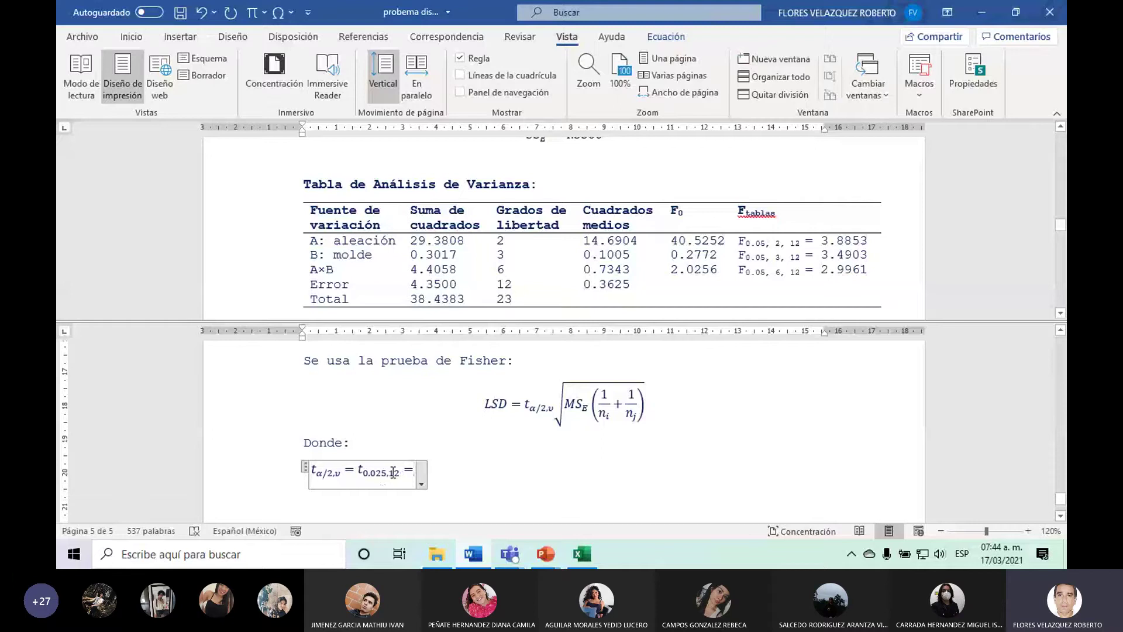
pyautogui.click(582, 554)
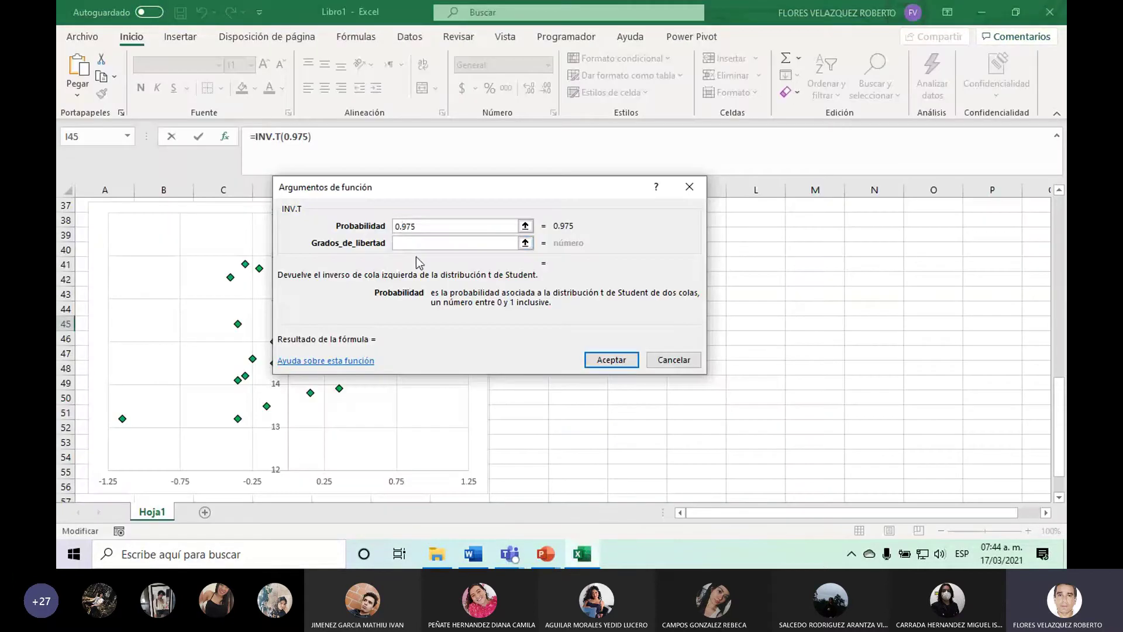
pyautogui.click(419, 244)
pyautogui.write('12')
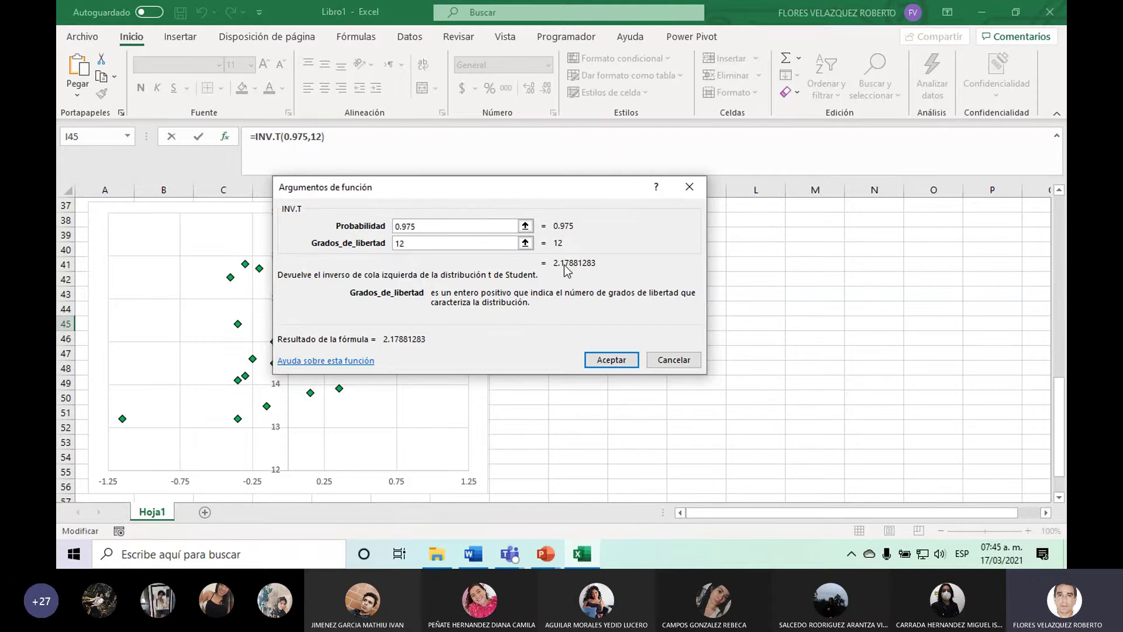
pyautogui.click(608, 360)
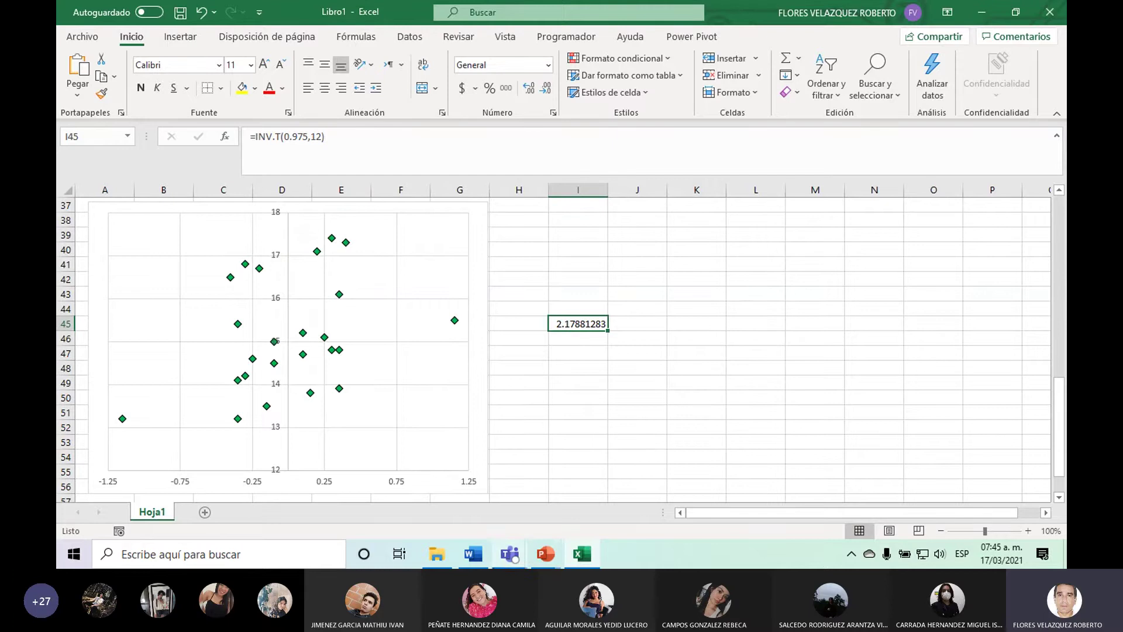
# Complete the t line under Donde: with the value 2.1788.
pyautogui.click(489, 553)
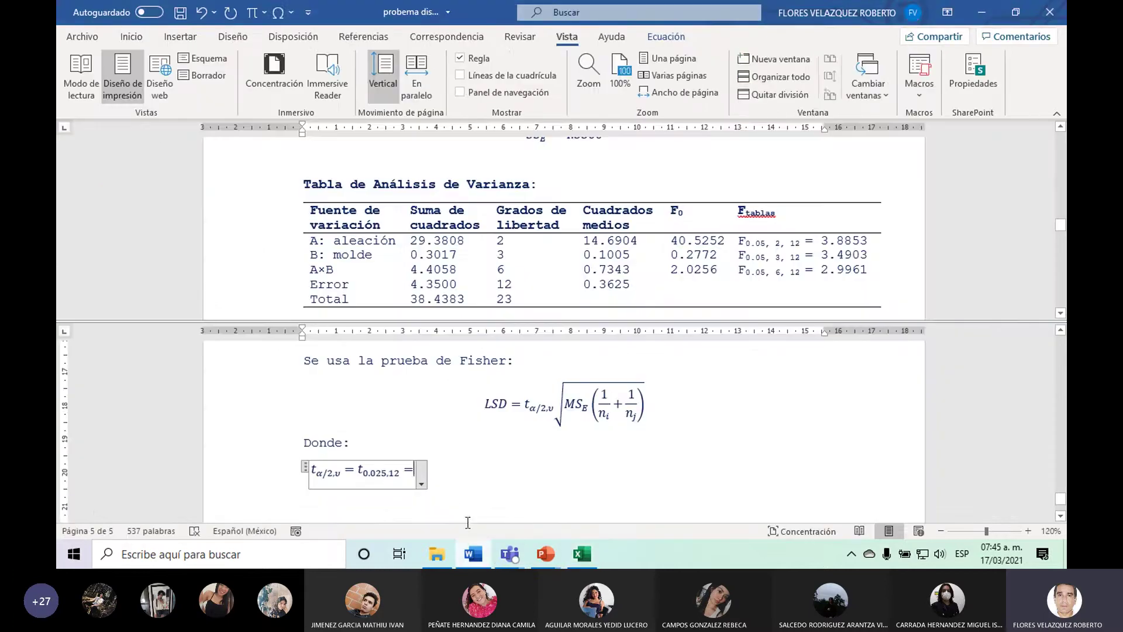
pyautogui.write('2.17')
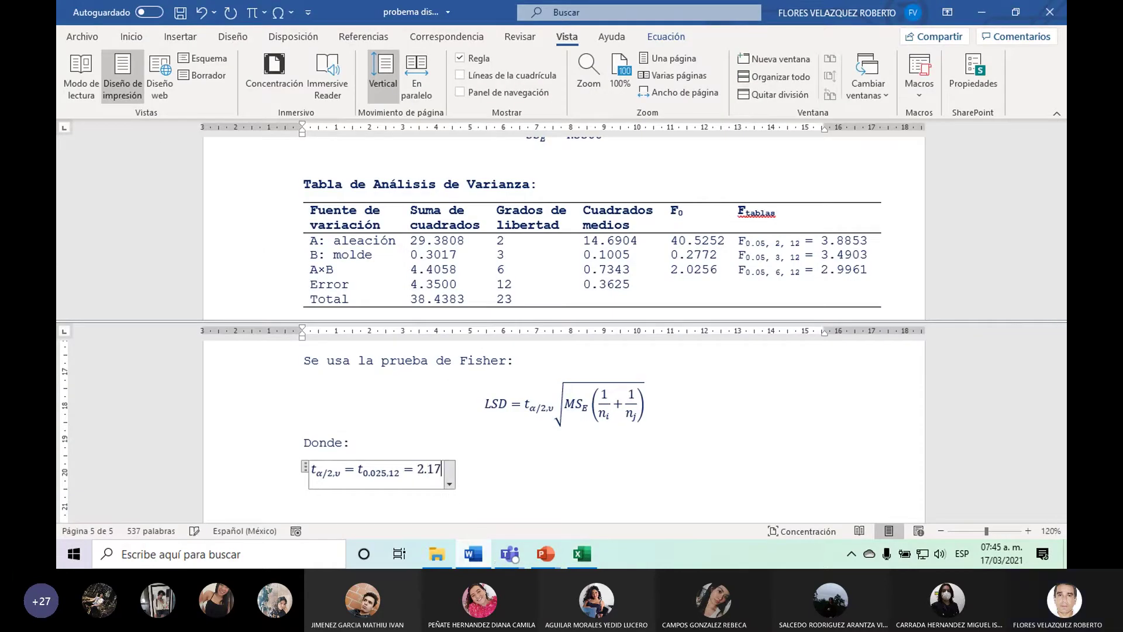
pyautogui.write('88')
pyautogui.press('Right')
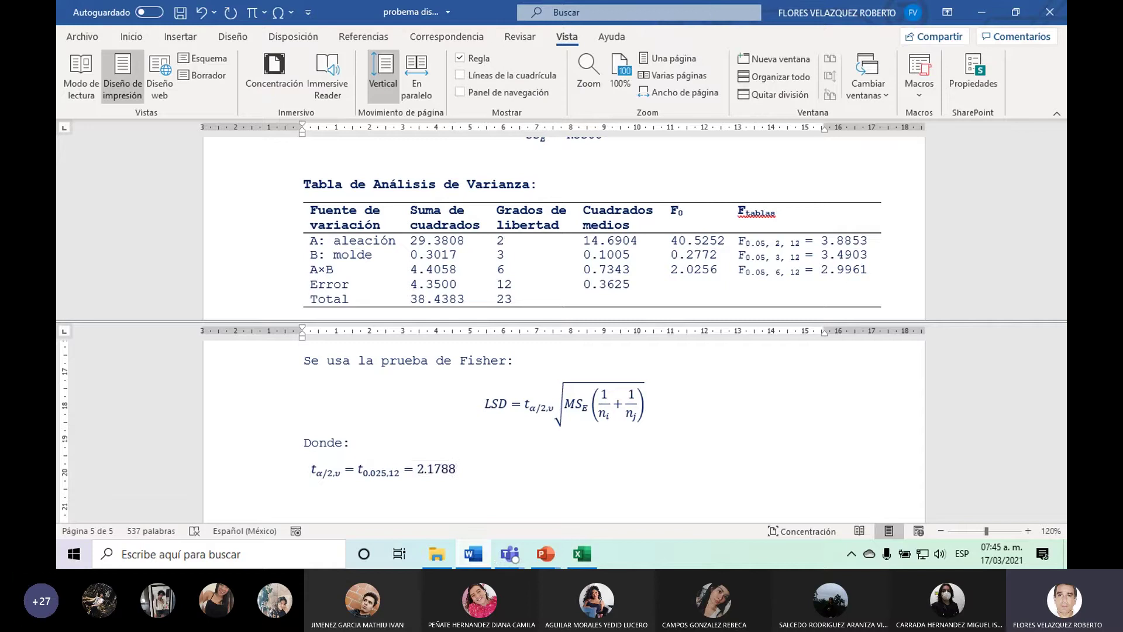
# Copy MS_E from the LSD formula onto a new line reading MS_E = 0.3625.
pyautogui.doubleClick(569, 404)
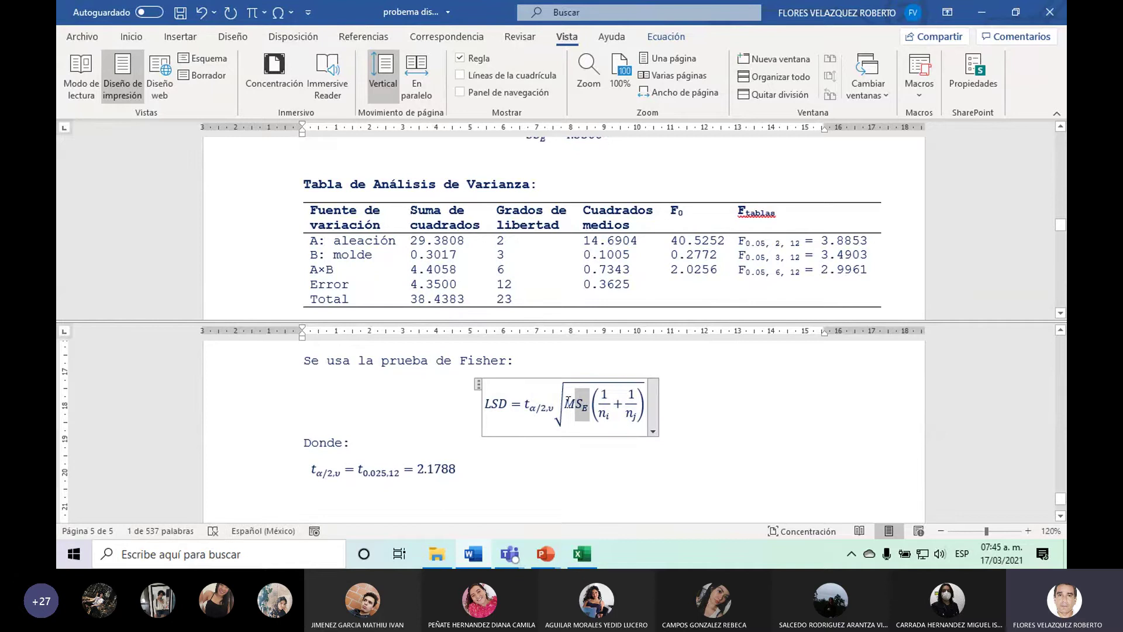
pyautogui.moveTo(567, 400); pyautogui.dragTo(567, 417)
pyautogui.click(481, 464)
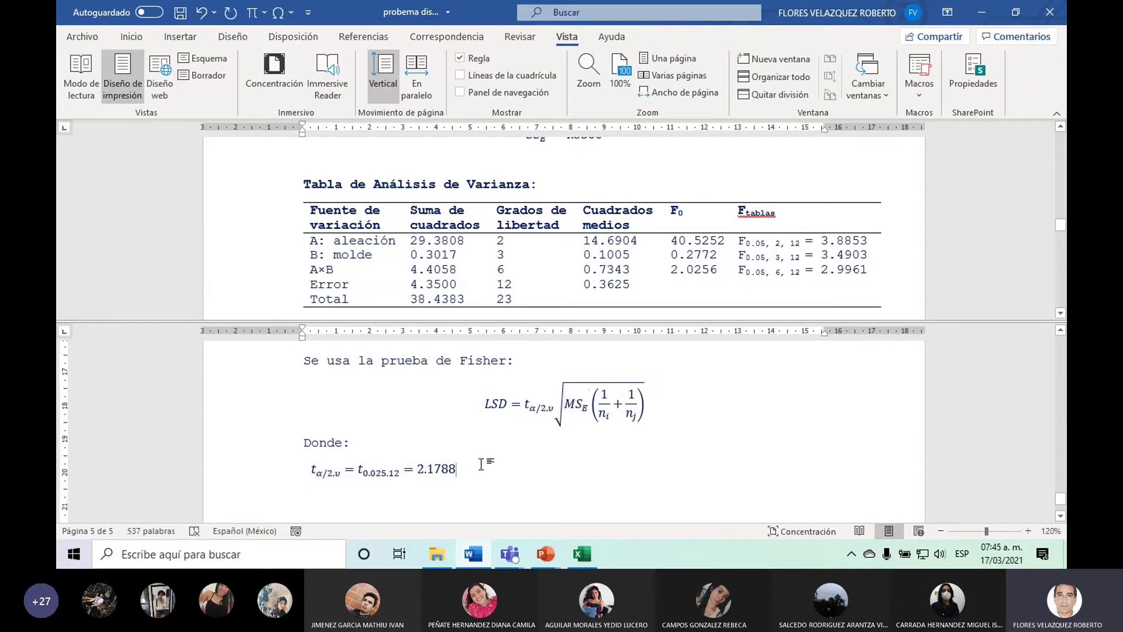
pyautogui.press('Return')
pyautogui.hotkey('ctrl', 'v')
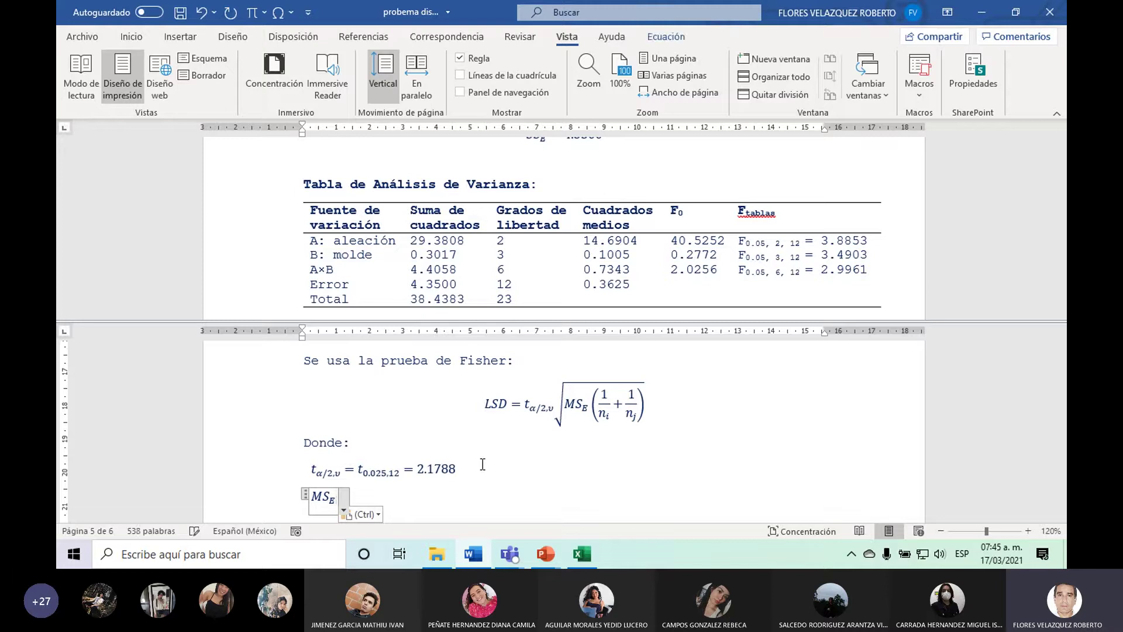
pyautogui.write('= ')
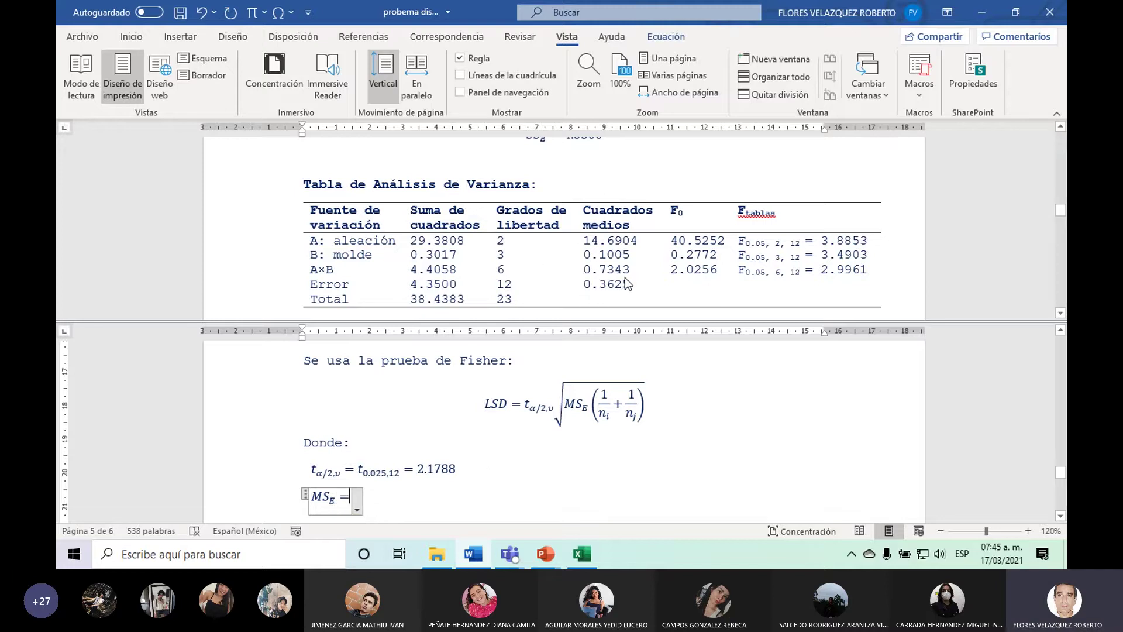
pyautogui.write('0.362')
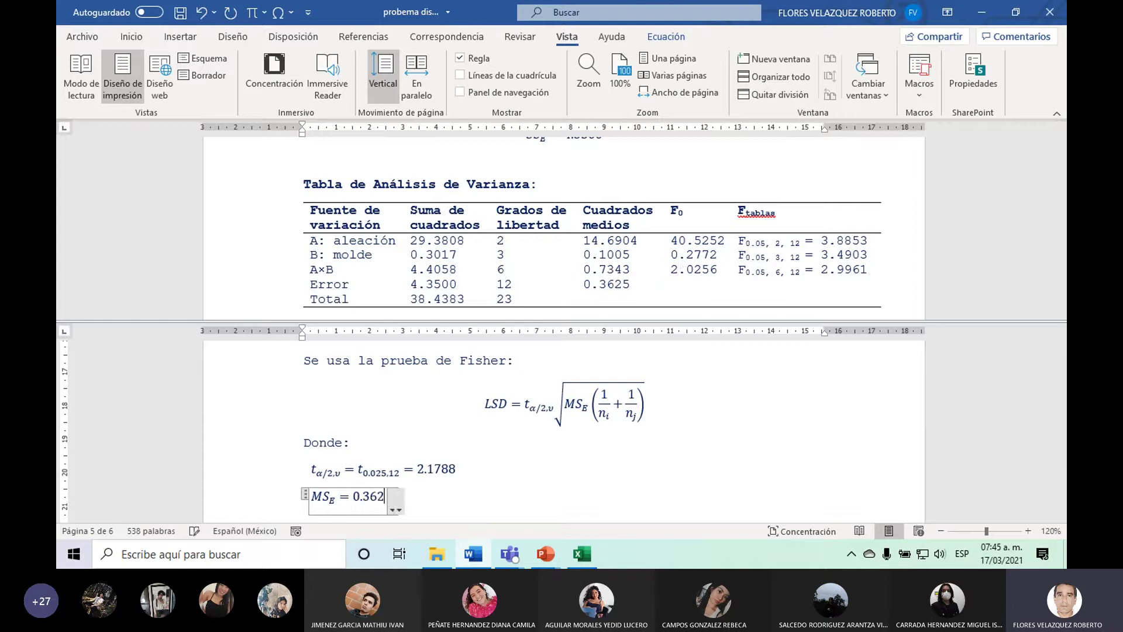
pyautogui.write('5')
pyautogui.press('Return')
# Insert the equation n_i = n_j = 8 on the empty line below MS_E.
pyautogui.scroll(-1, 561, 421)
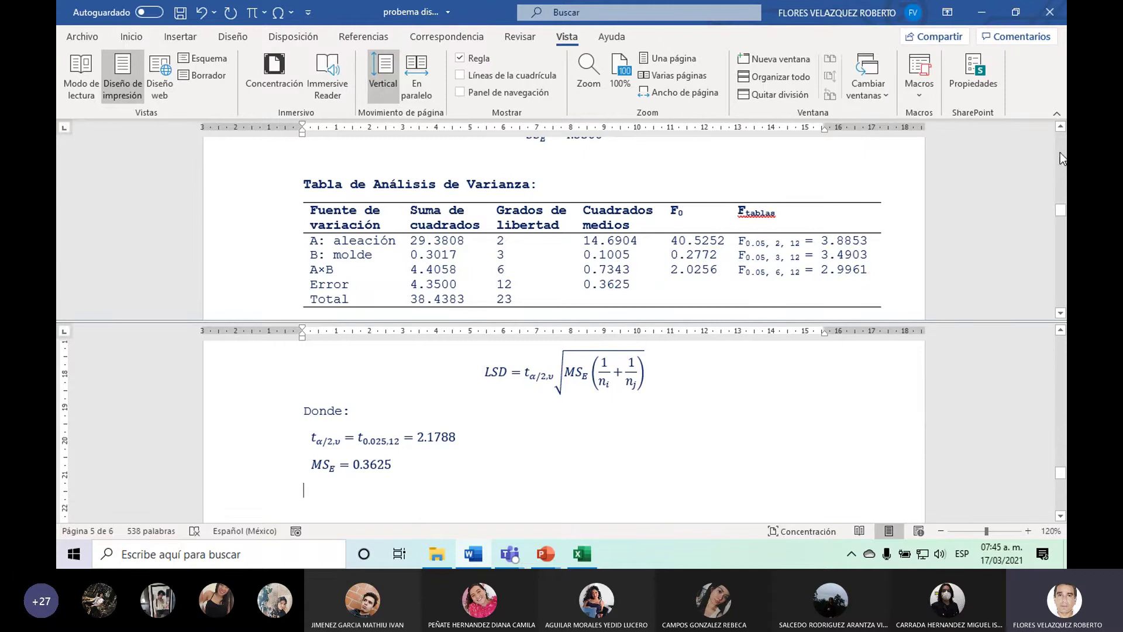
pyautogui.scroll(5, 1062, 157)
pyautogui.scroll(5, 1063, 155)
pyautogui.scroll(5, 1064, 150)
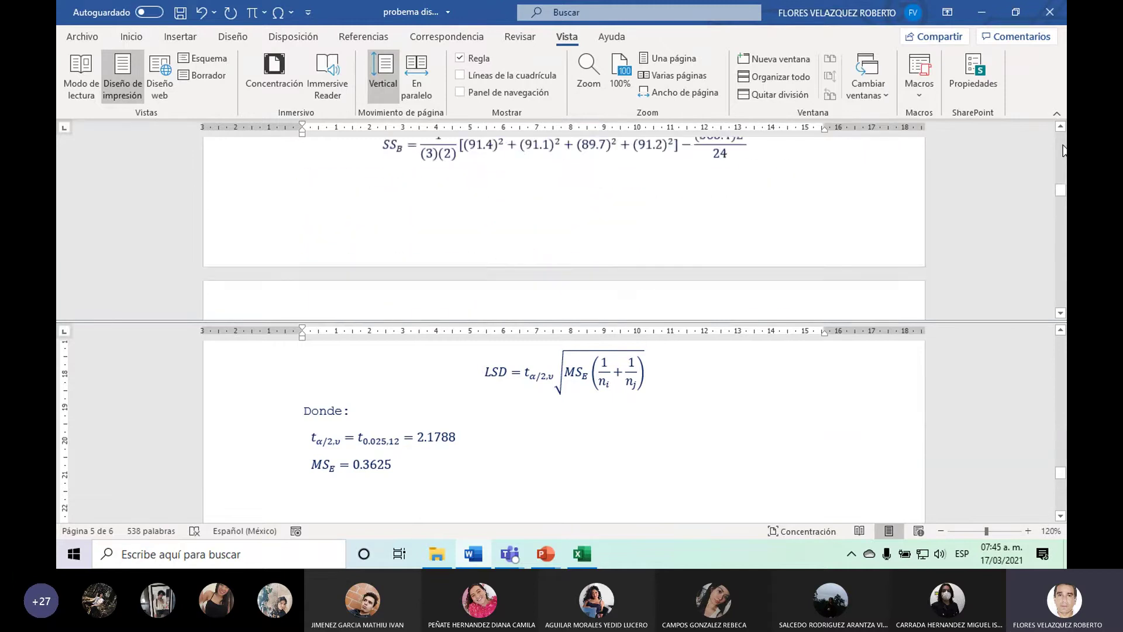
pyautogui.scroll(5, 1064, 151)
pyautogui.scroll(5, 1063, 158)
pyautogui.scroll(5, 1059, 193)
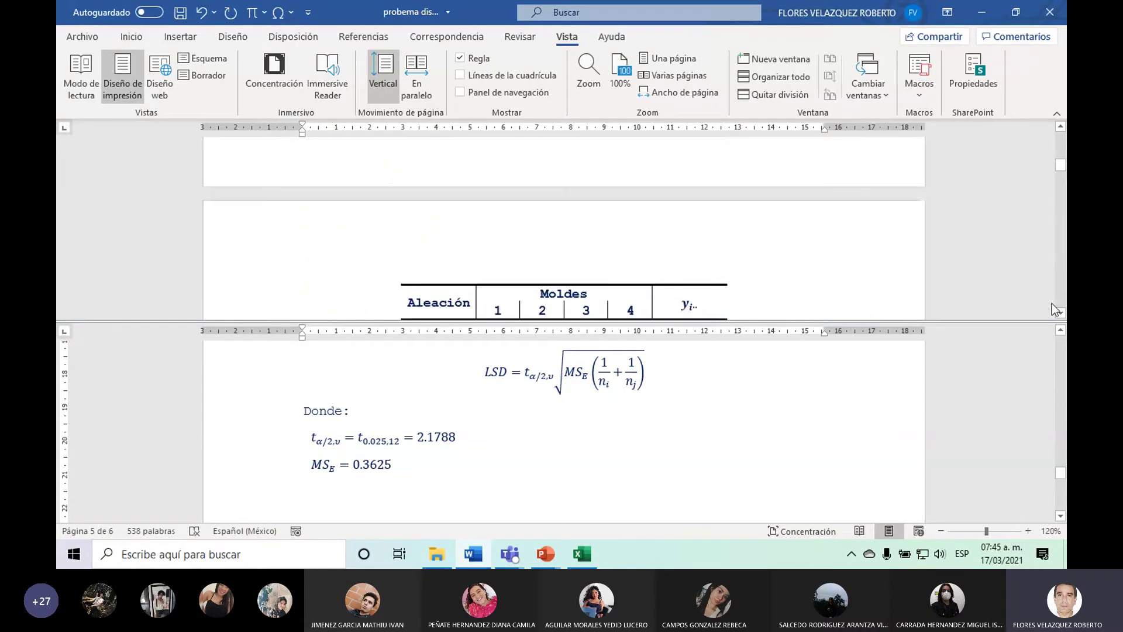
pyautogui.scroll(-1, 1057, 311)
pyautogui.scroll(-2, 1058, 314)
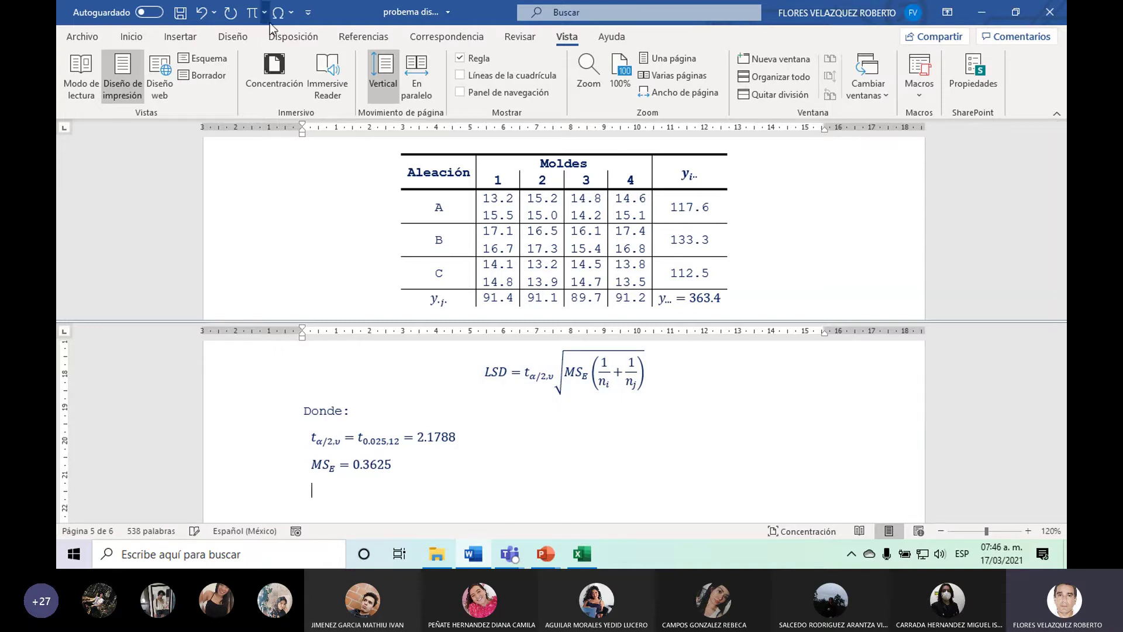
pyautogui.click(252, 12)
pyautogui.write('n')
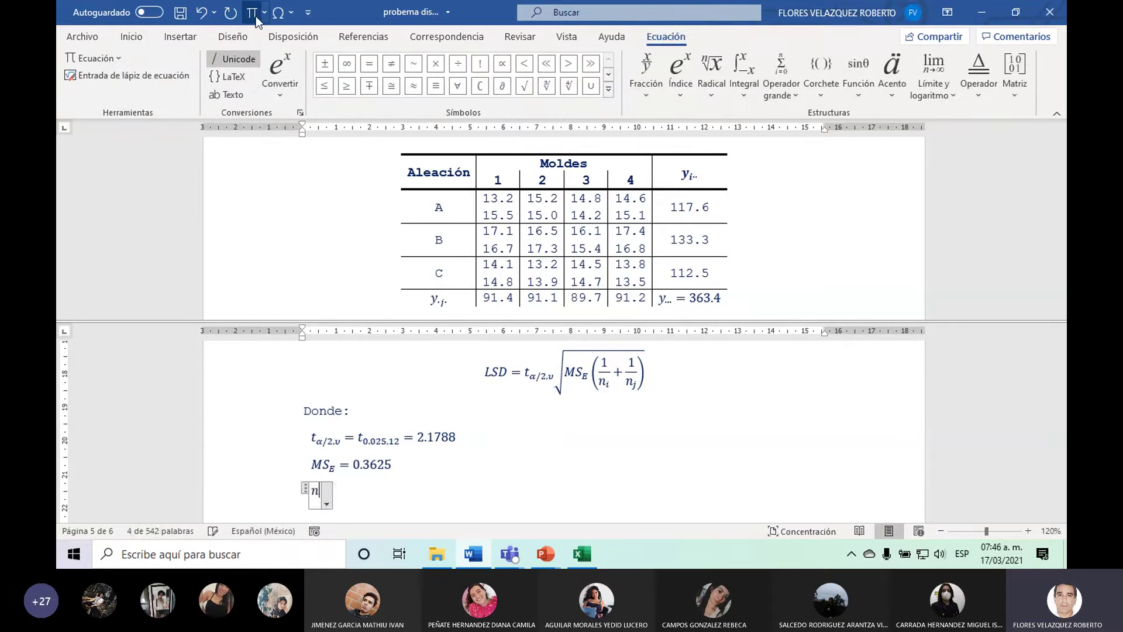
pyautogui.write('_i')
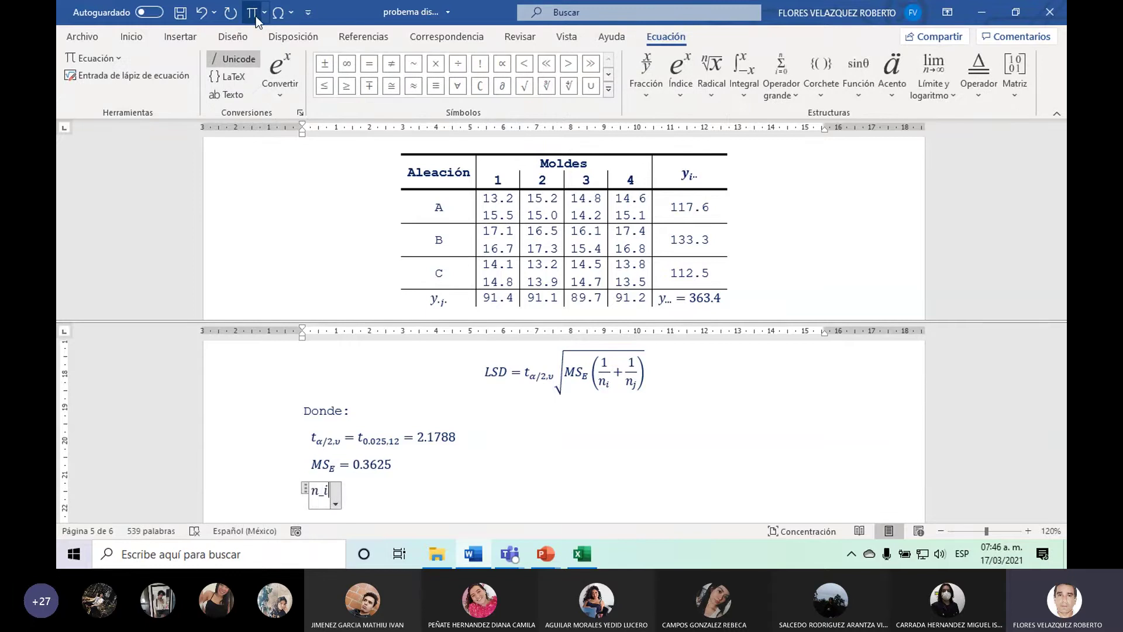
pyautogui.write('=n_')
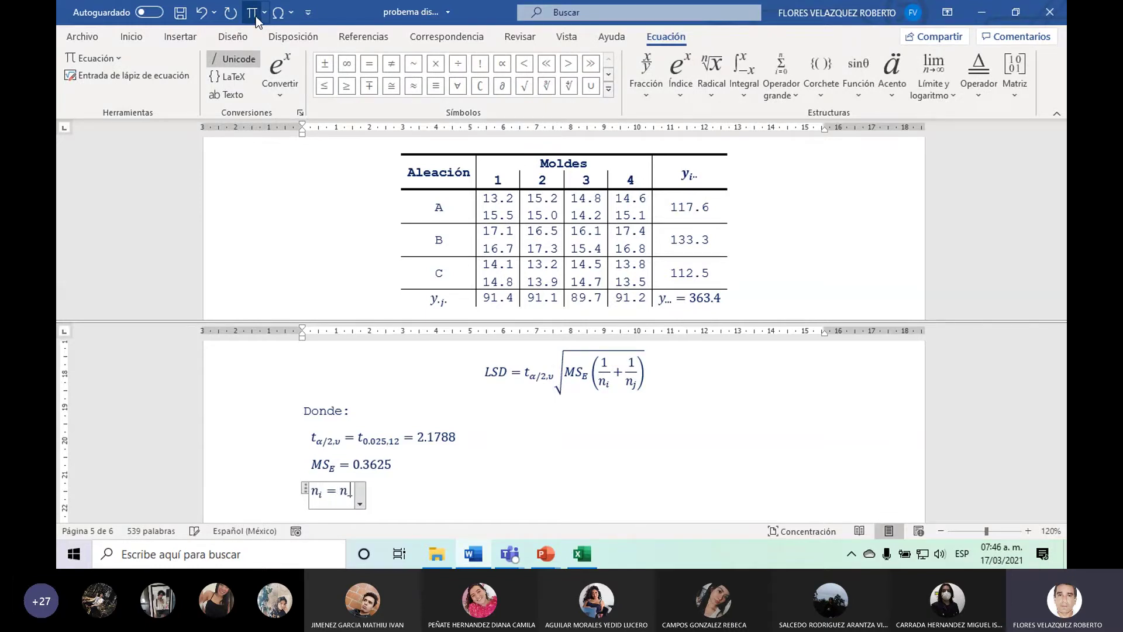
pyautogui.write('j')
pyautogui.write('= 8')
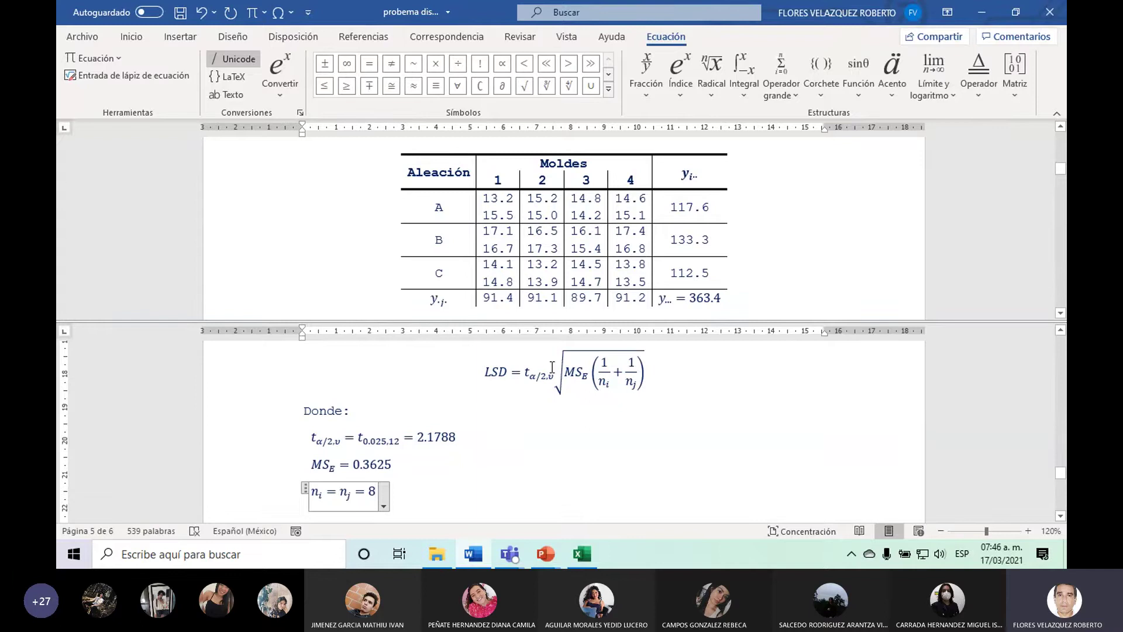
pyautogui.click(451, 494)
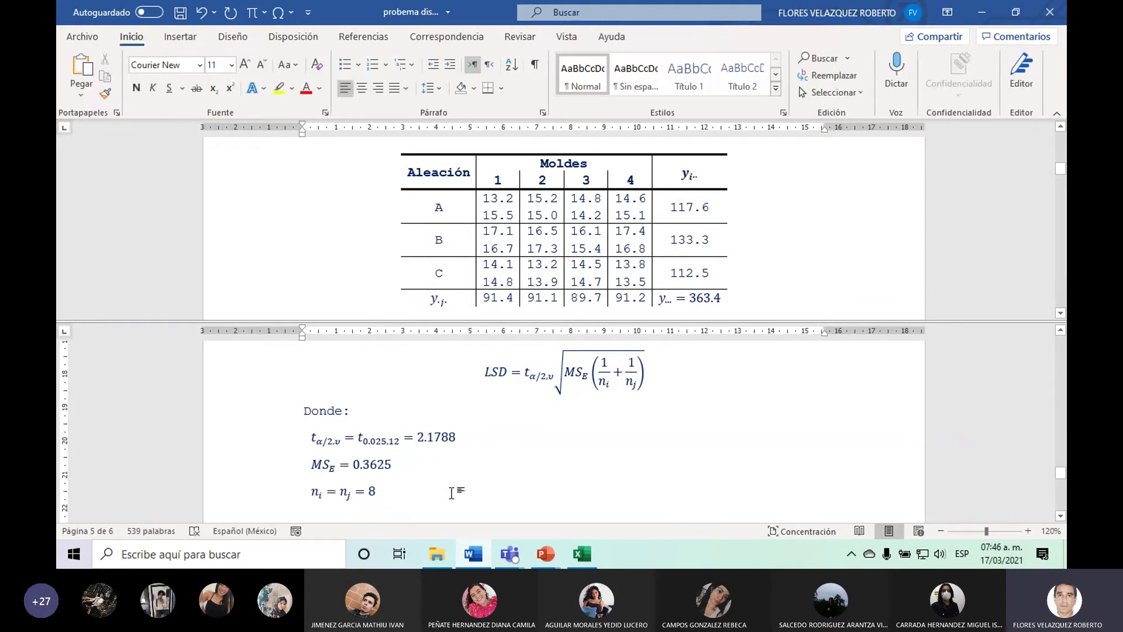
# Enlarge the lower pane and type 'Sustituyendo:' on the line below n_i = n_j = 8.
pyautogui.hotkey('ctrl', 'End')
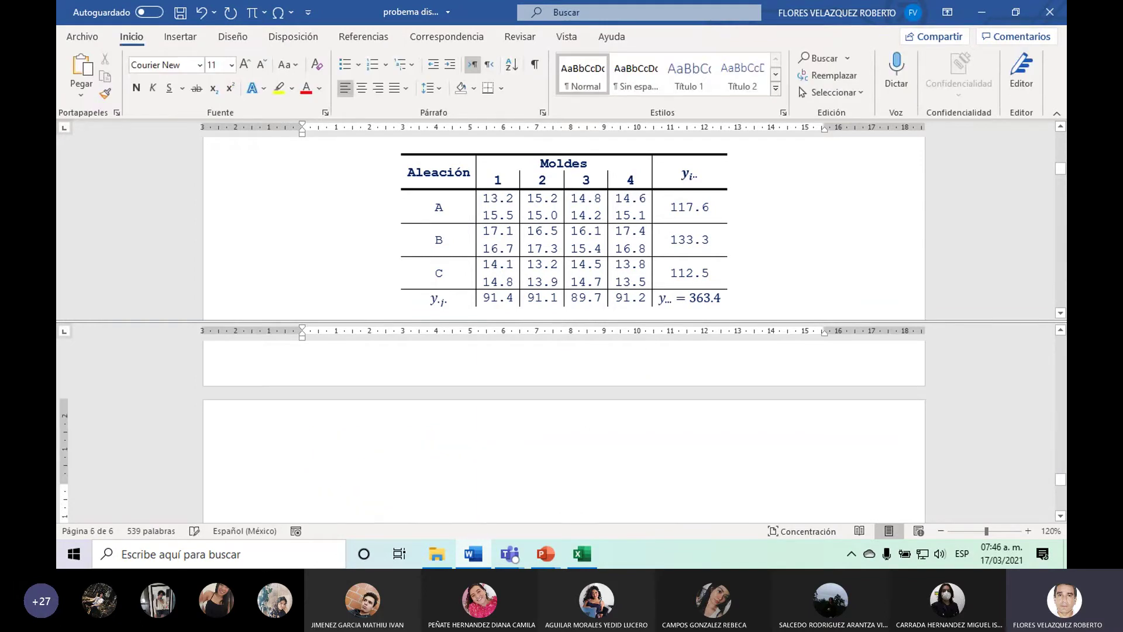
pyautogui.click(1060, 330)
pyautogui.click(1060, 330)
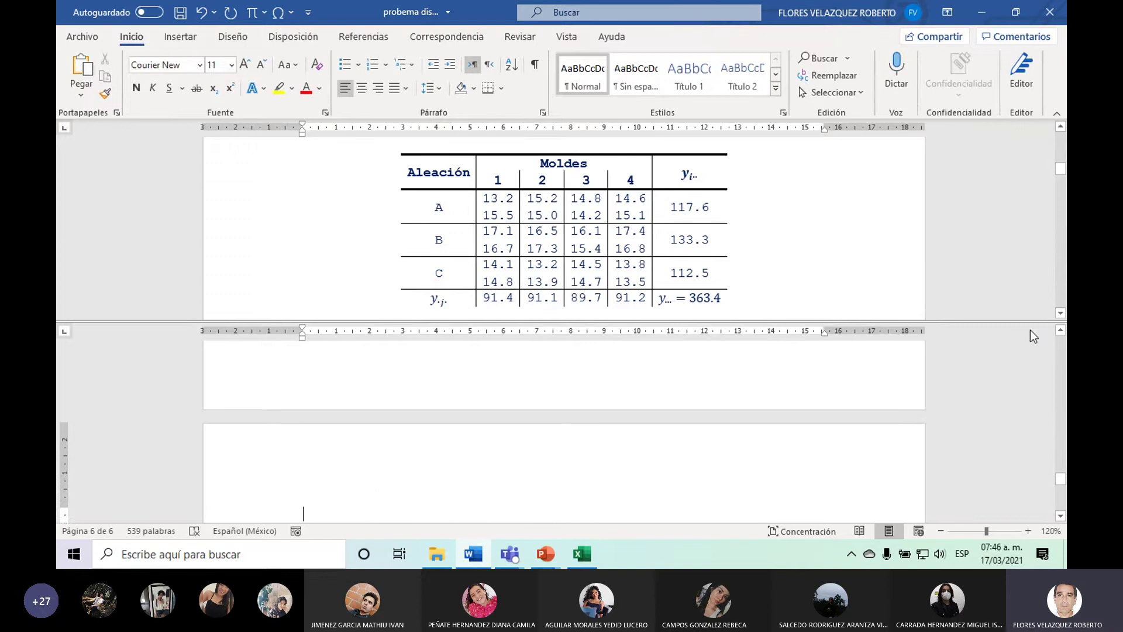
pyautogui.moveTo(1027, 321); pyautogui.dragTo(1025, 226)
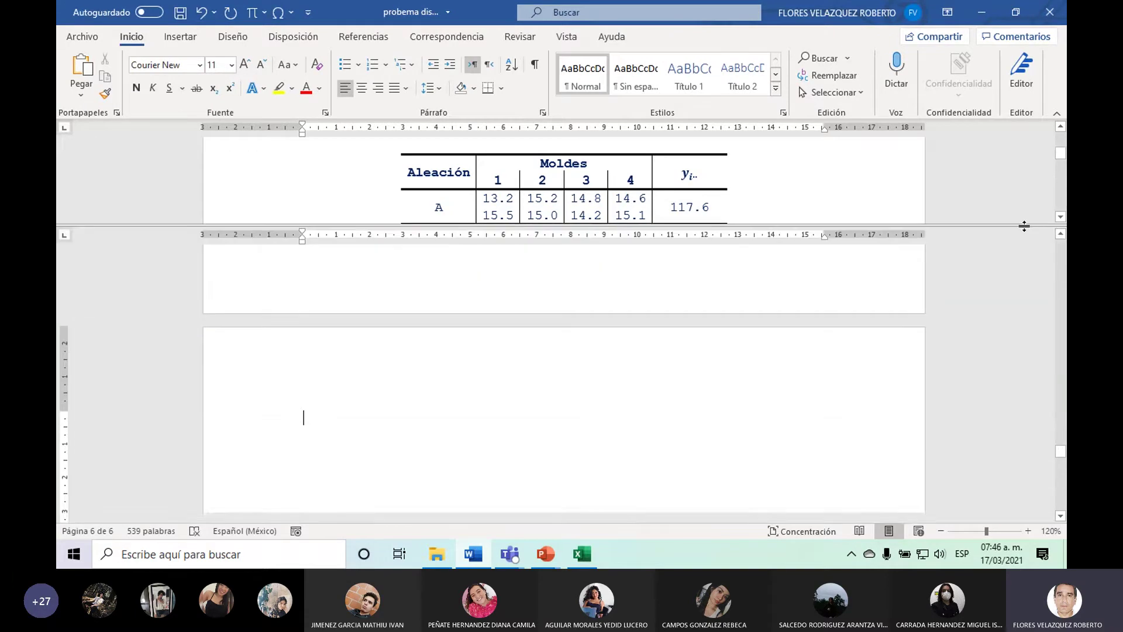
pyautogui.click(1061, 234)
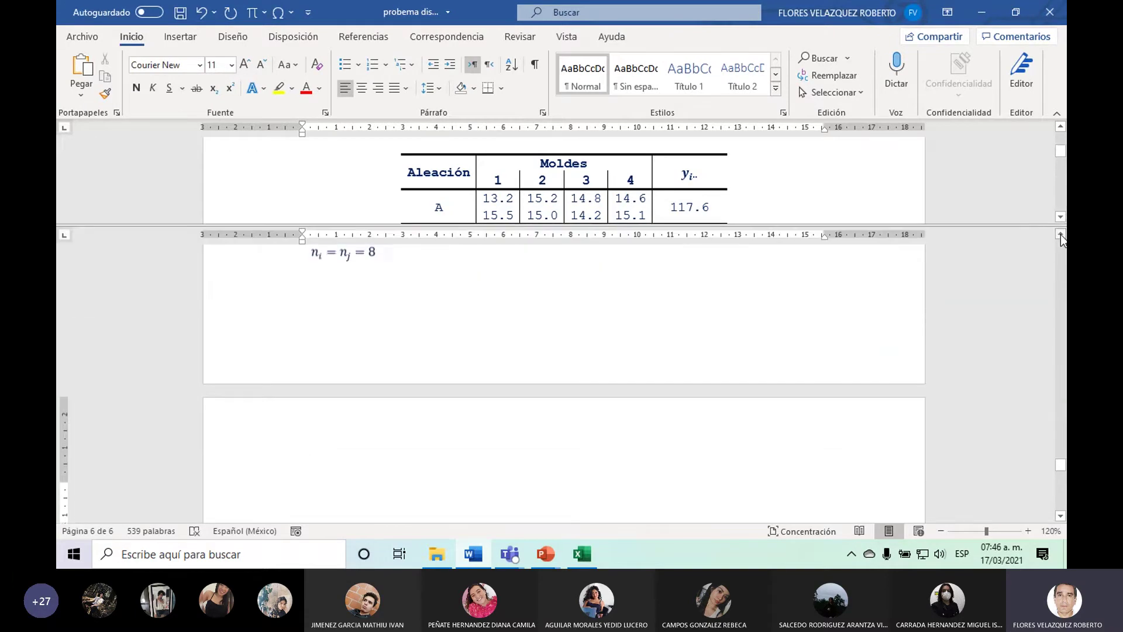
pyautogui.click(1061, 234)
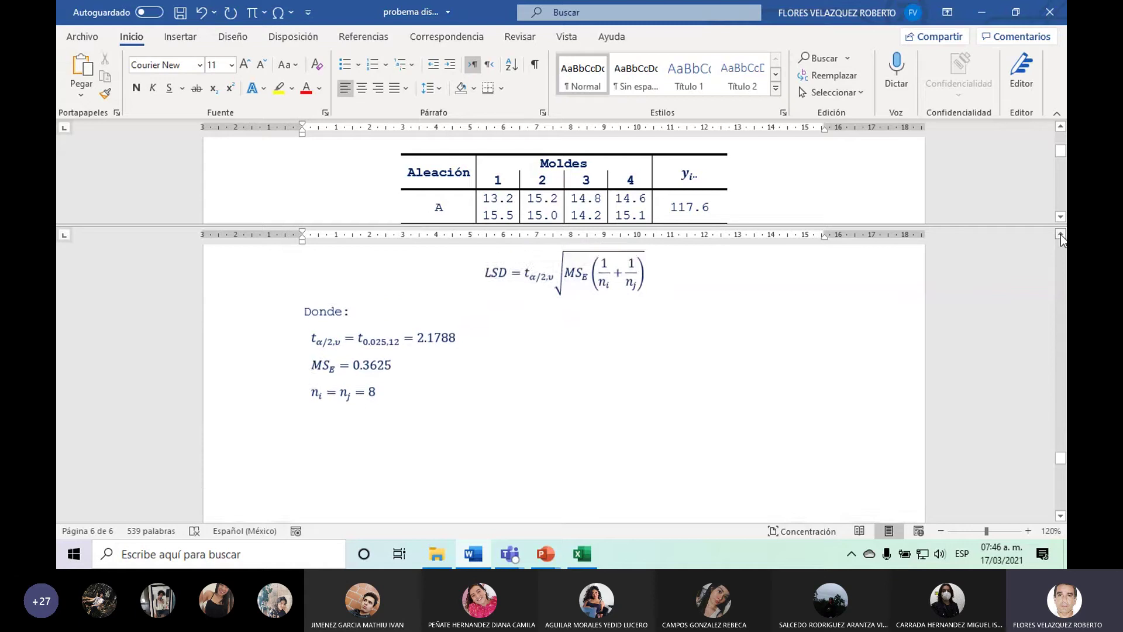
pyautogui.click(364, 448)
pyautogui.write('Su')
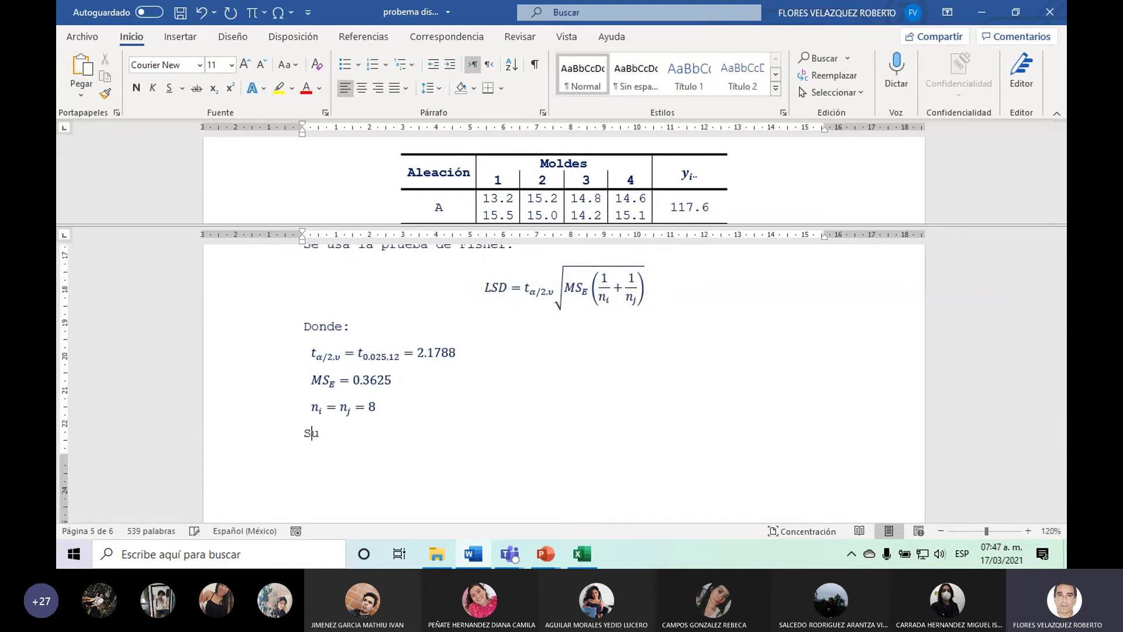
pyautogui.write('si')
pyautogui.write('tituyend')
pyautogui.write(':')
pyautogui.press('Return')
pyautogui.press('Return')
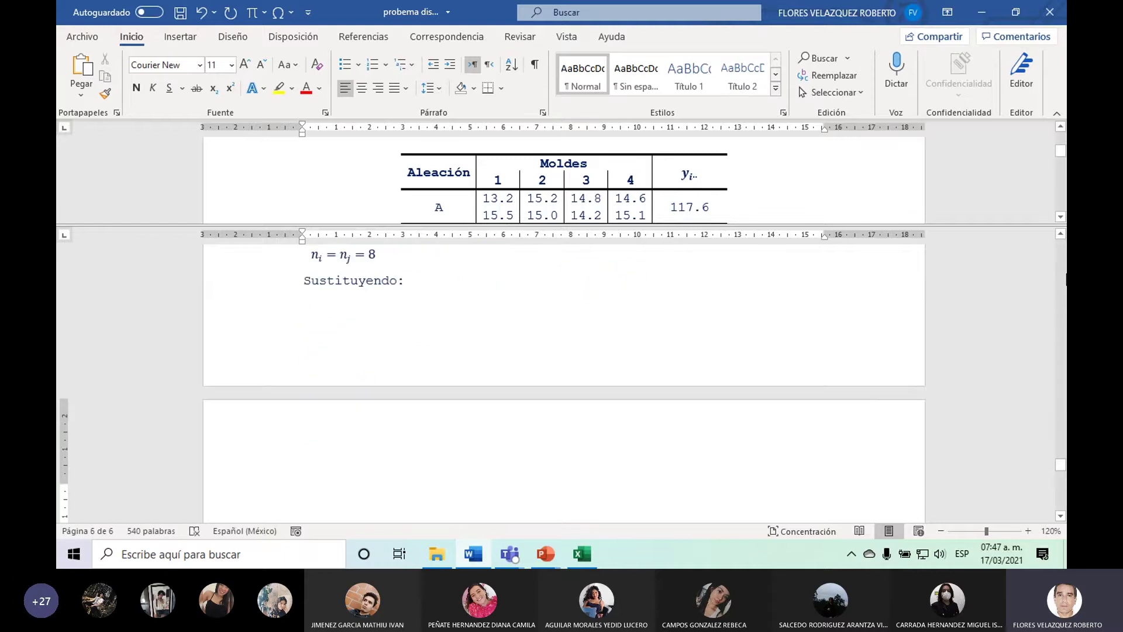
# Select the whole LSD formula for copying.
pyautogui.click(1061, 235)
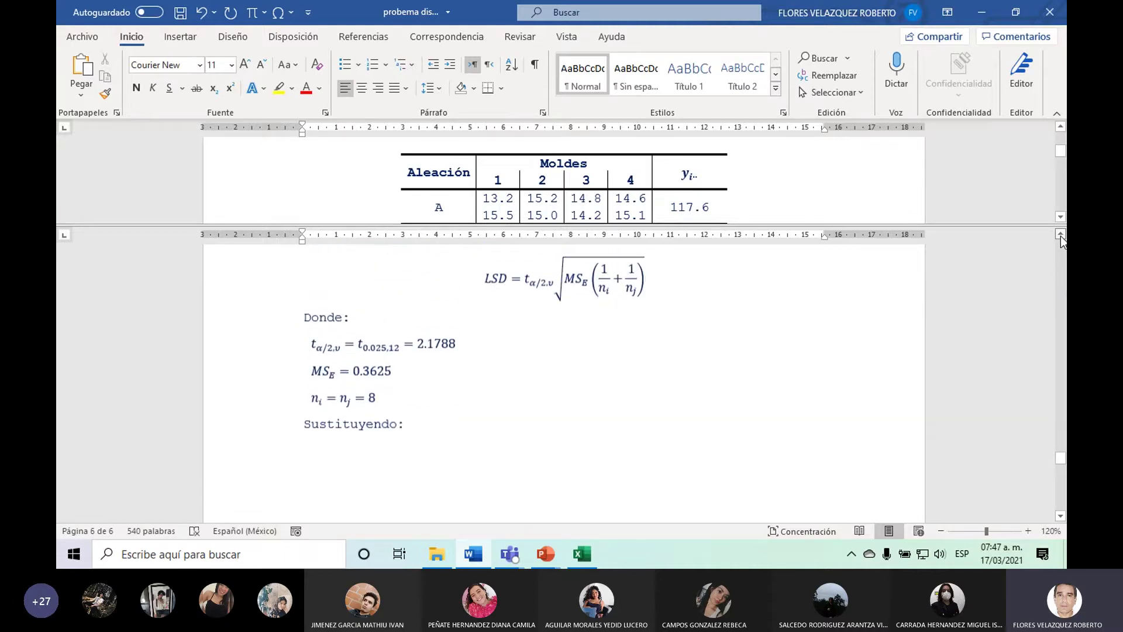
pyautogui.click(269, 290)
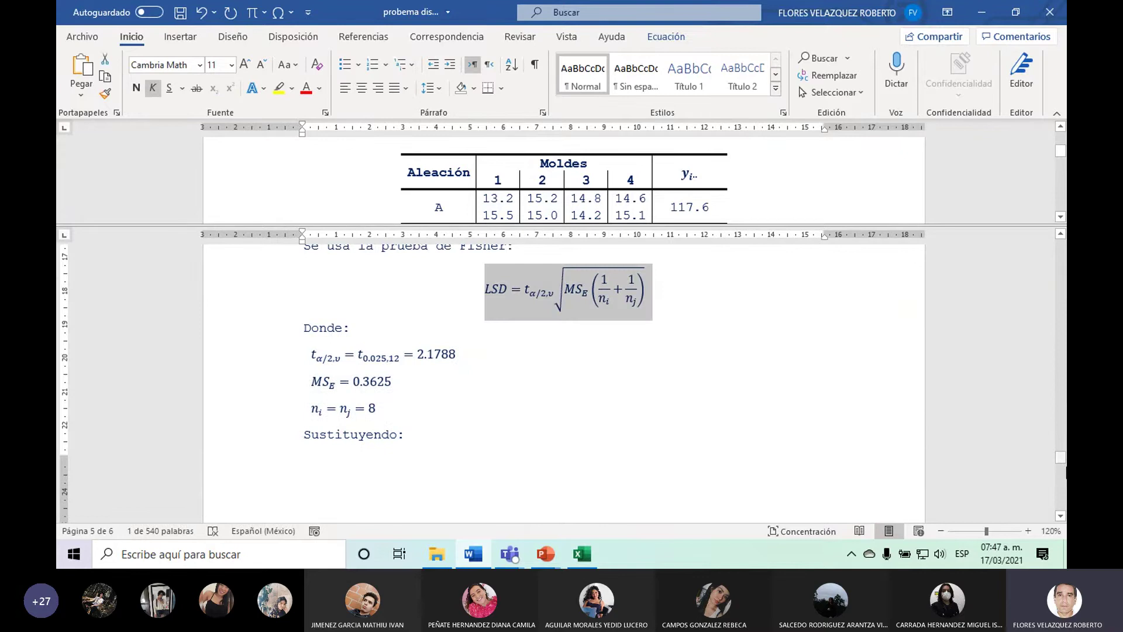
pyautogui.scroll(-3, 476, 511)
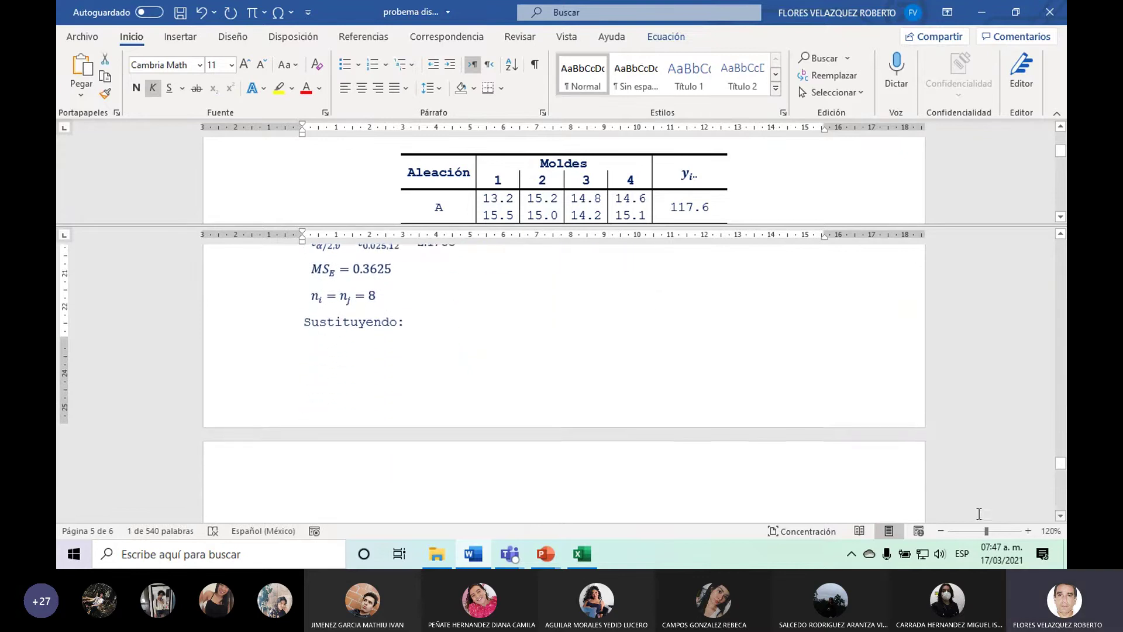
# Paste the LSD formula below Sustituyendo and replace its t term with (2.1788).
pyautogui.click(475, 510)
pyautogui.hotkey('ctrl', 'v')
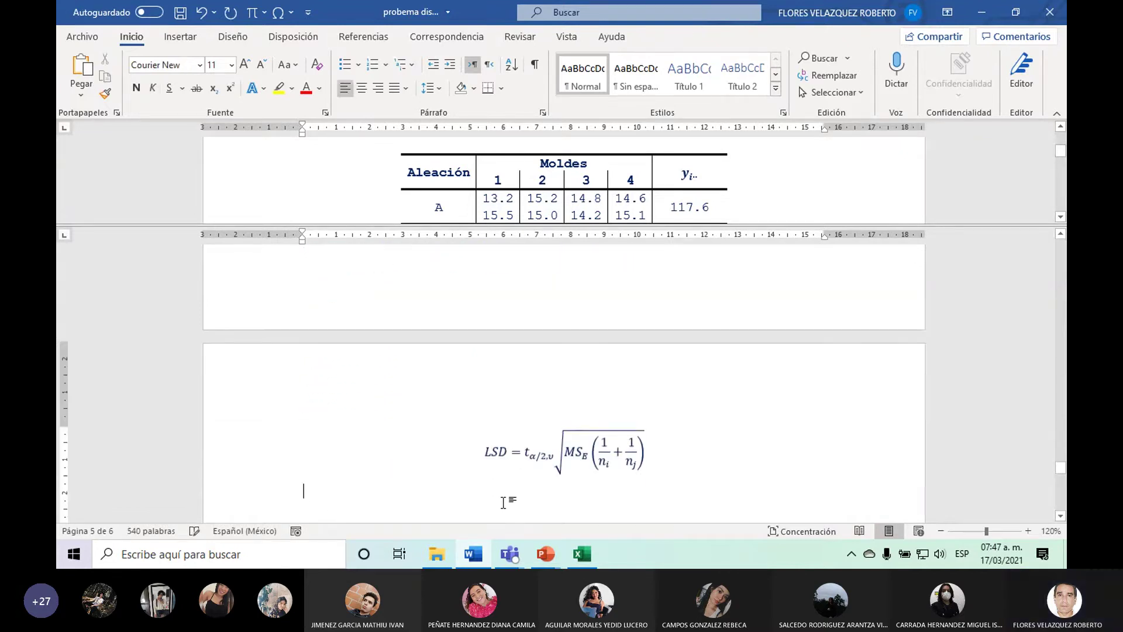
pyautogui.moveTo(525, 455); pyautogui.dragTo(550, 453)
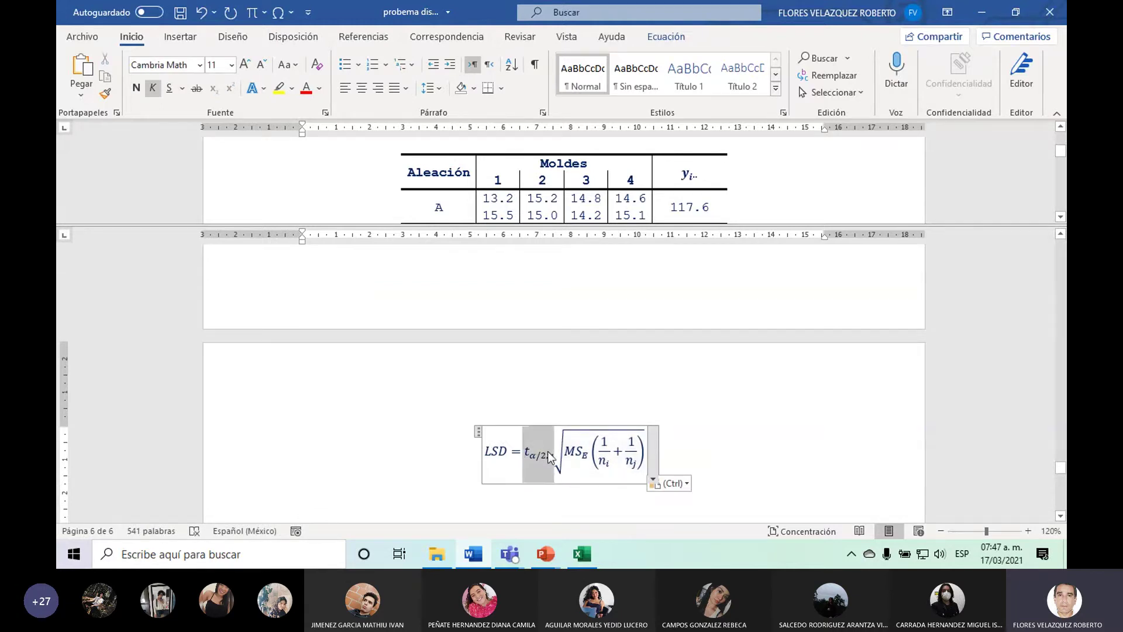
pyautogui.click(661, 36)
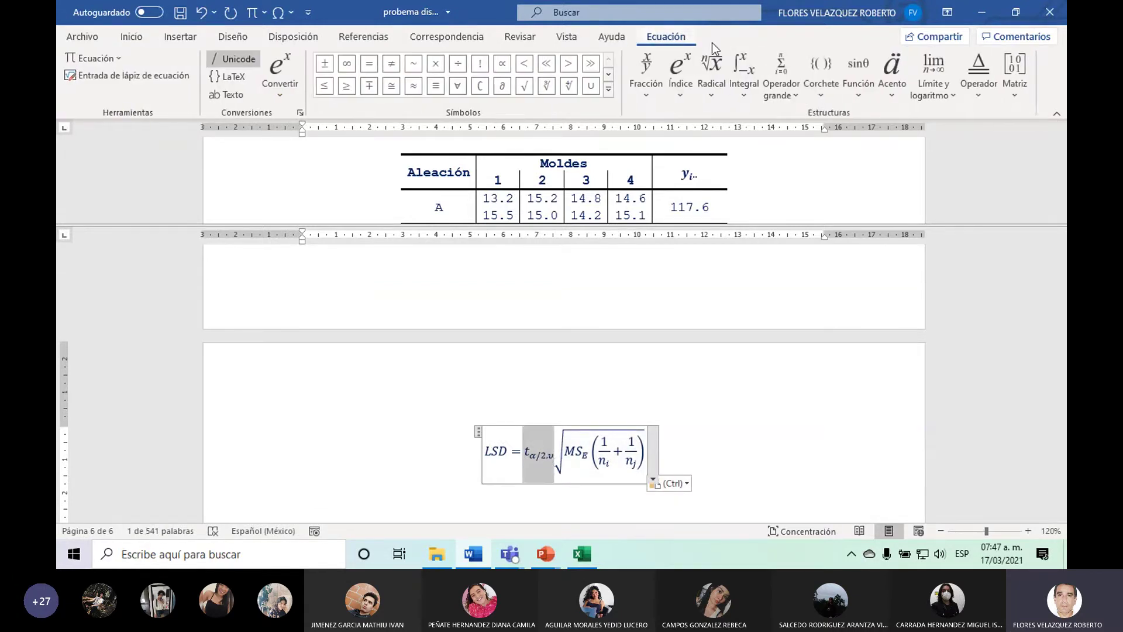
pyautogui.click(822, 76)
pyautogui.click(832, 161)
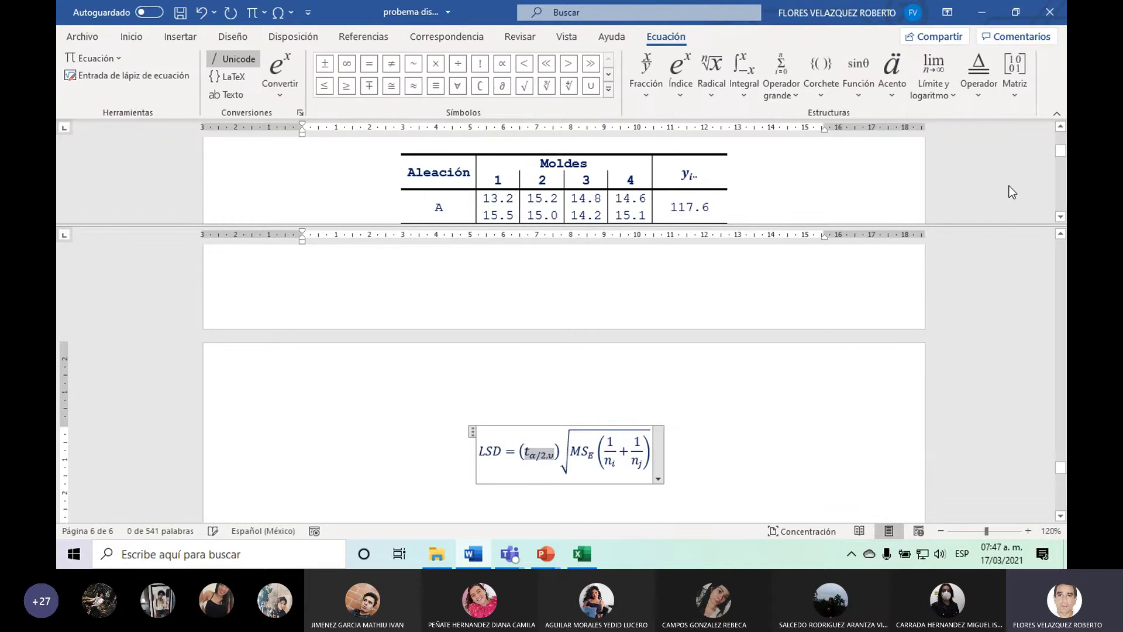
pyautogui.click(1061, 235)
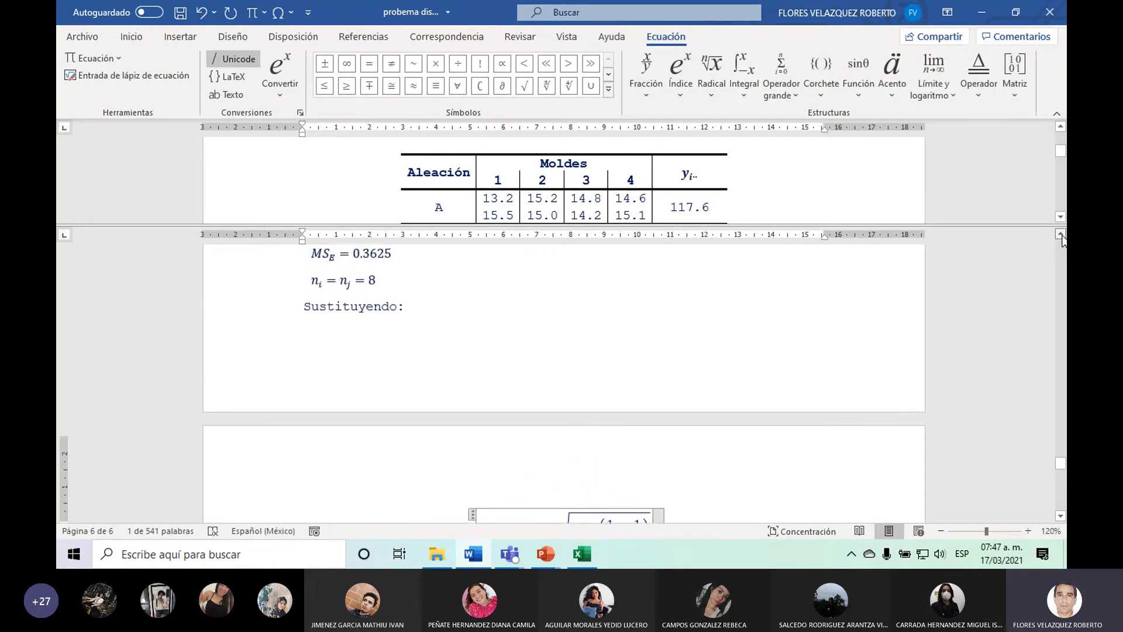
pyautogui.click(1061, 234)
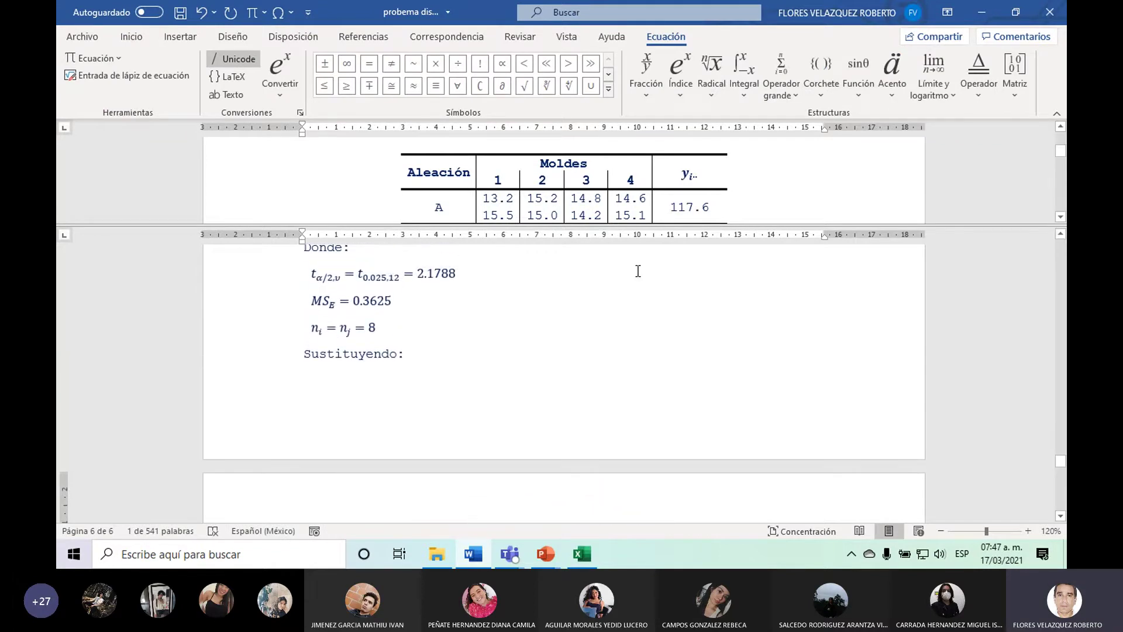
pyautogui.click(1060, 517)
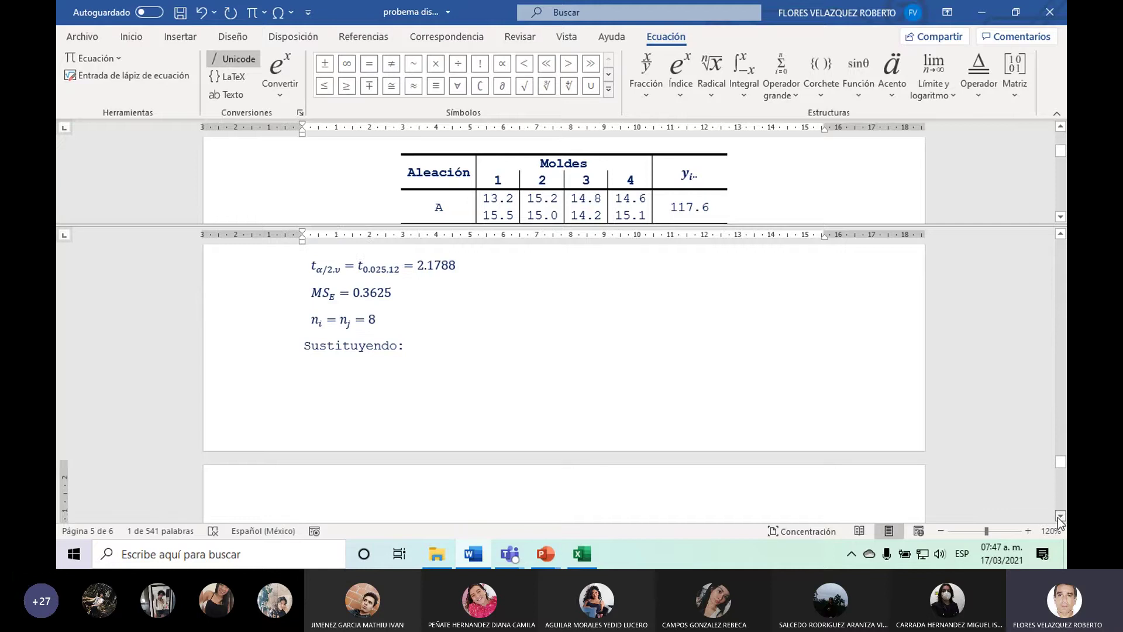
pyautogui.click(1060, 517)
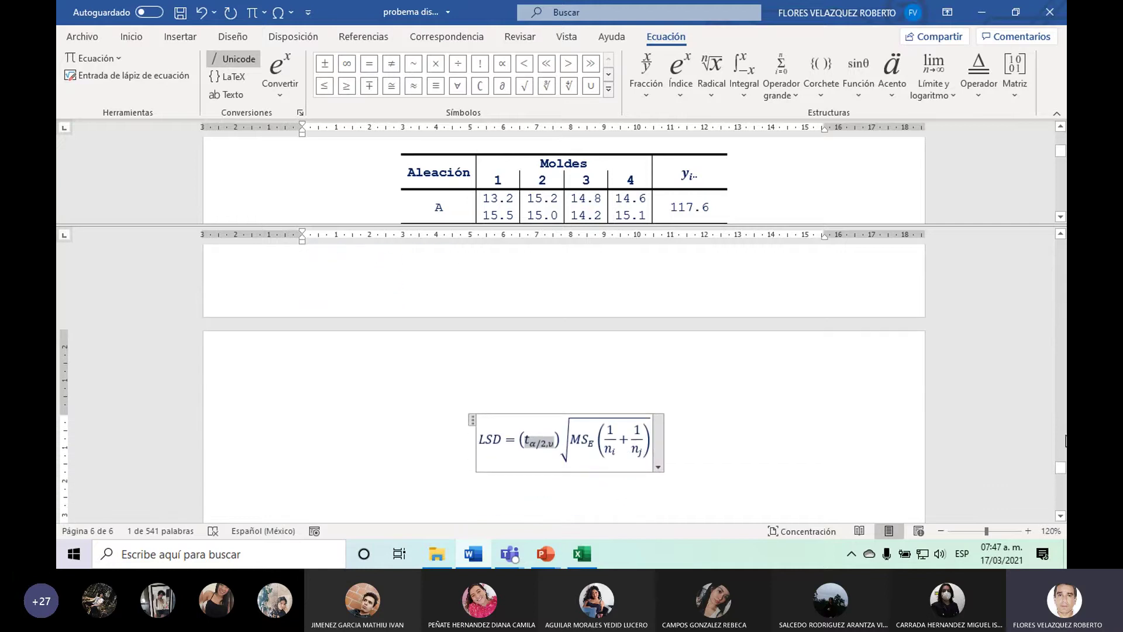
pyautogui.write('2.1788')
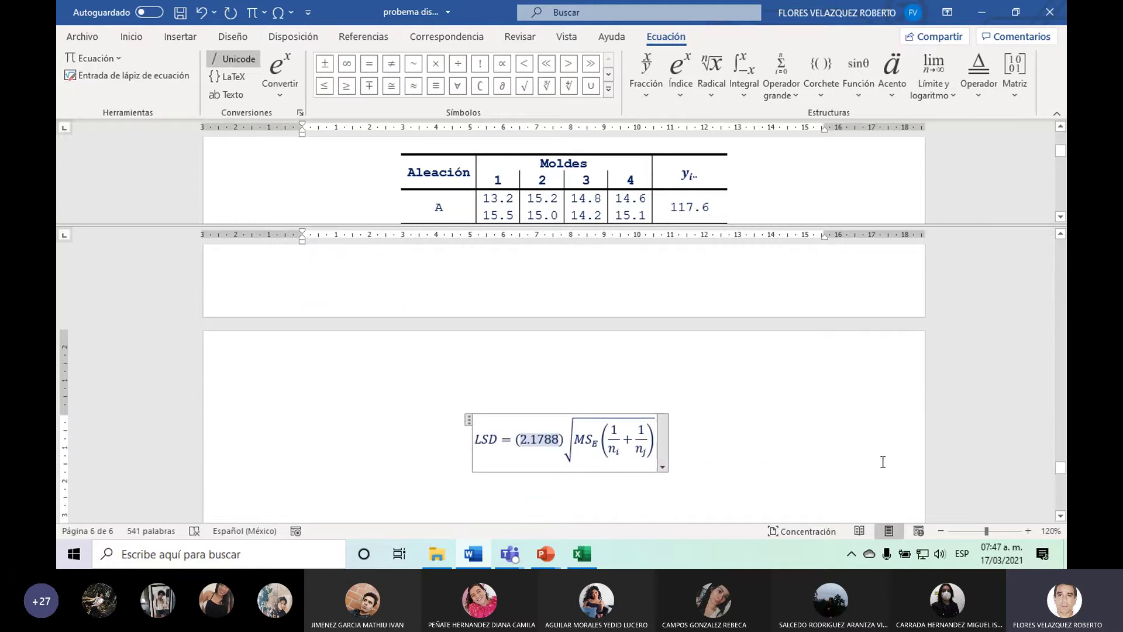
# Wrap MS_E inside the square root in parentheses and substitute 0.3625.
pyautogui.moveTo(575, 439); pyautogui.dragTo(592, 443)
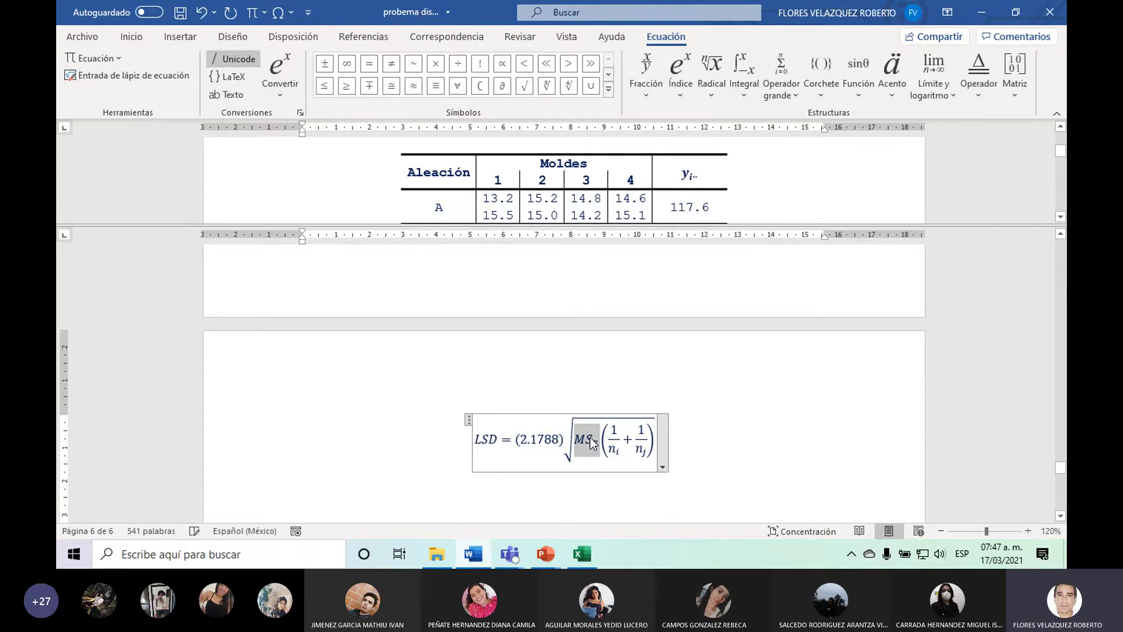
pyautogui.click(818, 80)
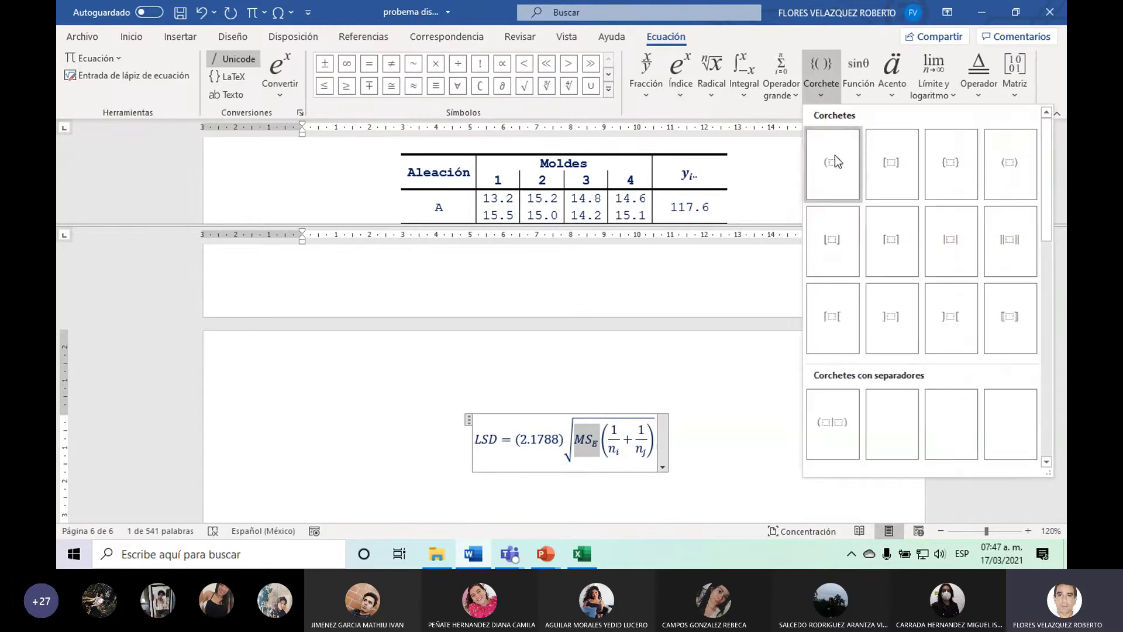
pyautogui.click(834, 156)
pyautogui.click(1062, 234)
pyautogui.click(1061, 234)
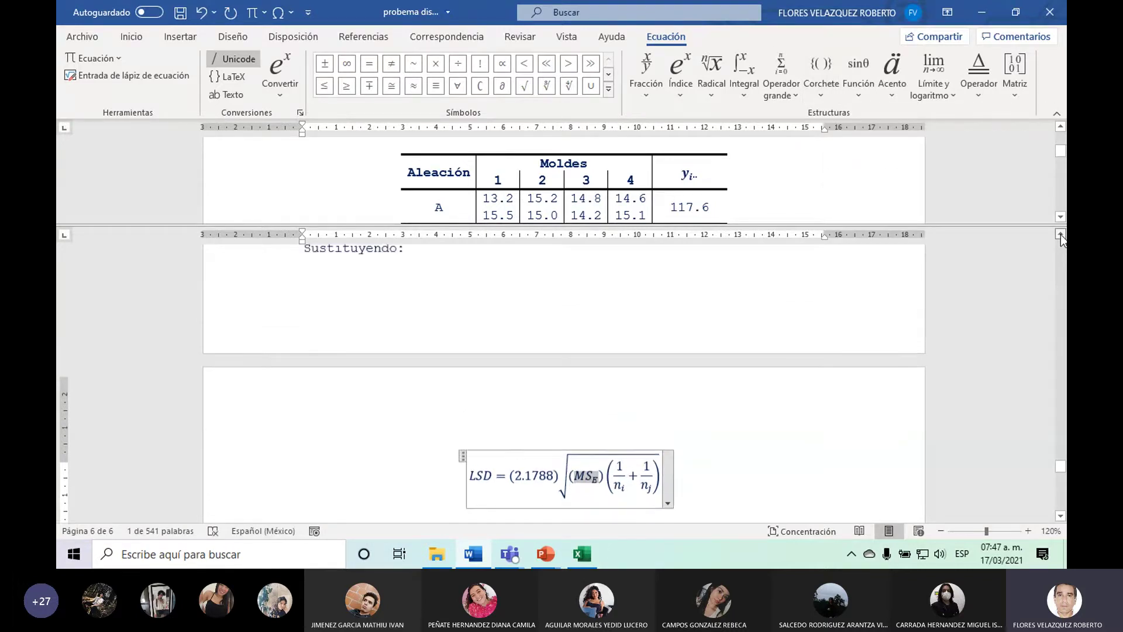
pyautogui.click(1062, 234)
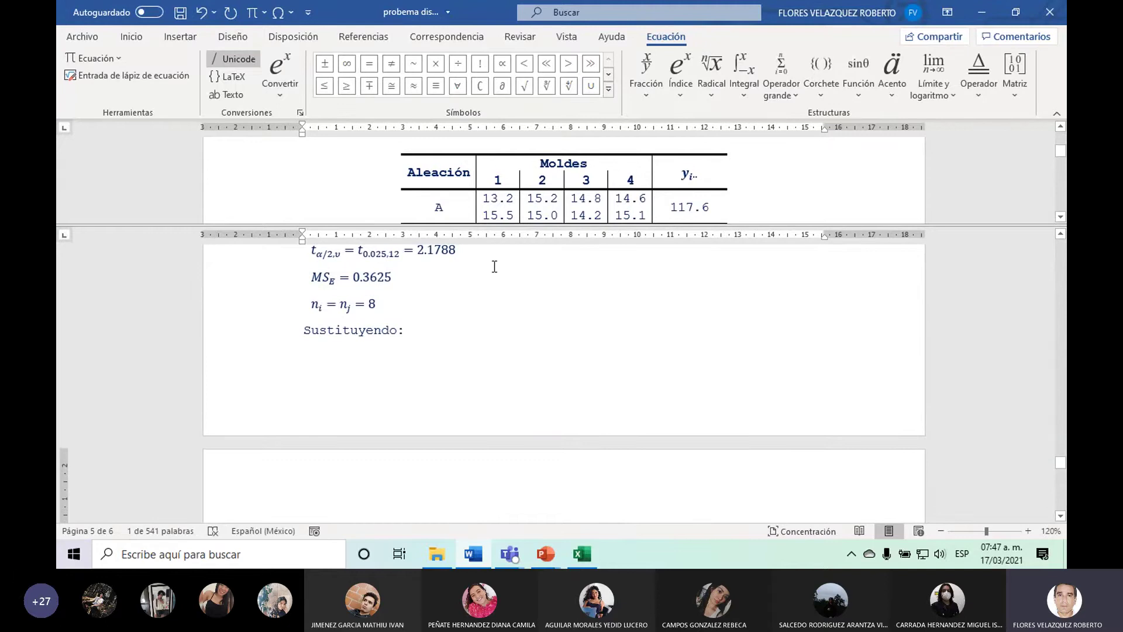
pyautogui.scroll(-2, 564, 381)
pyautogui.moveTo(563, 493); pyautogui.dragTo(606, 494)
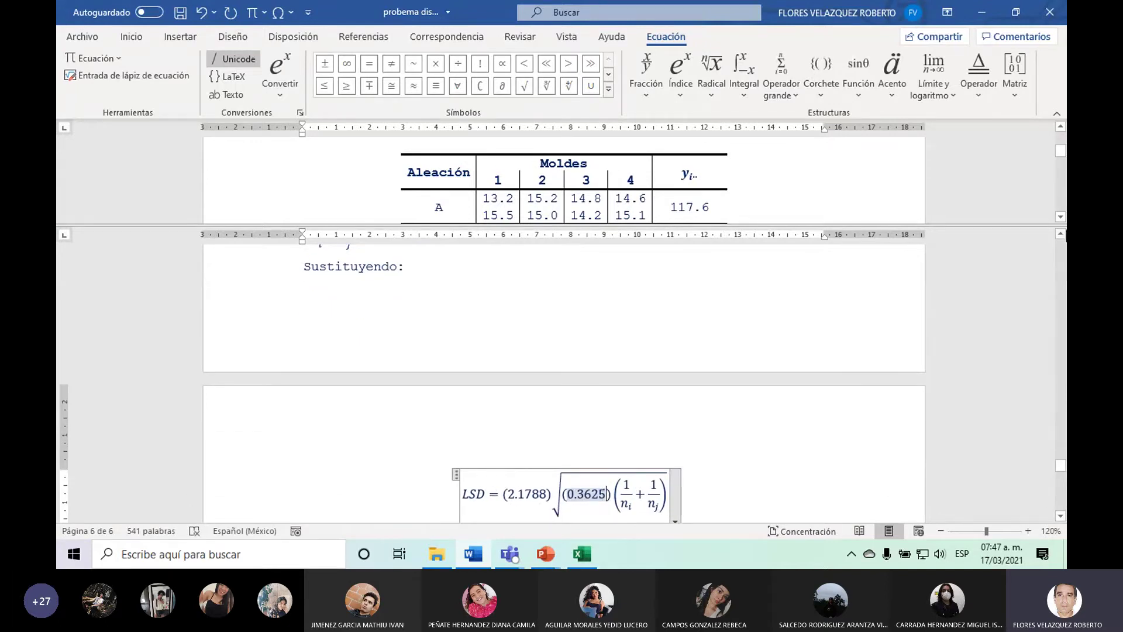
pyautogui.click(1061, 233)
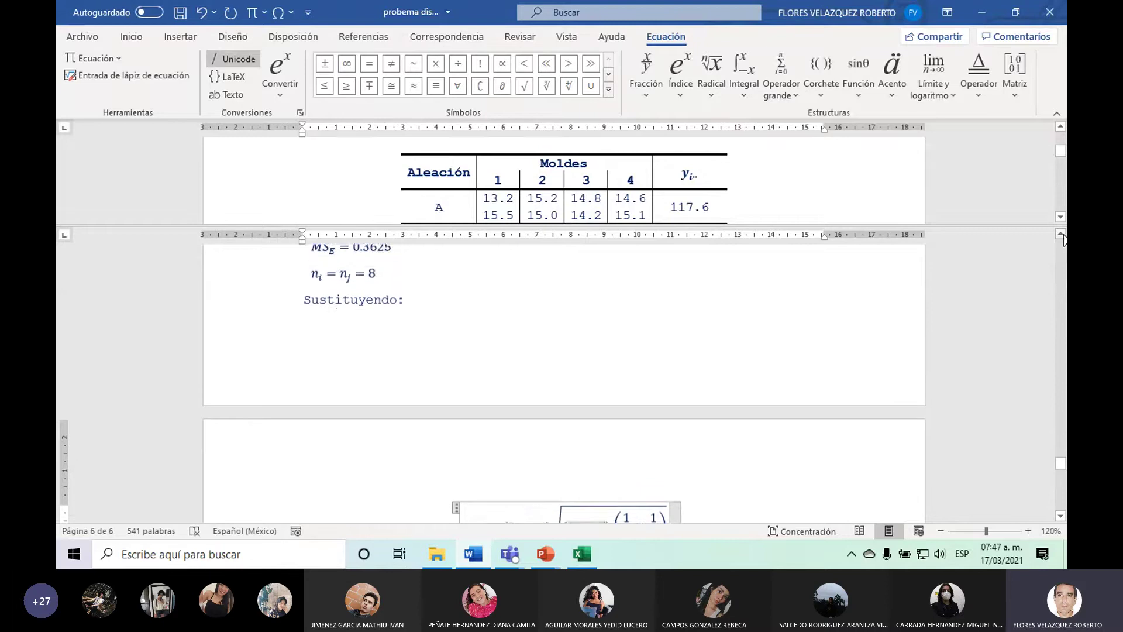
pyautogui.click(1061, 515)
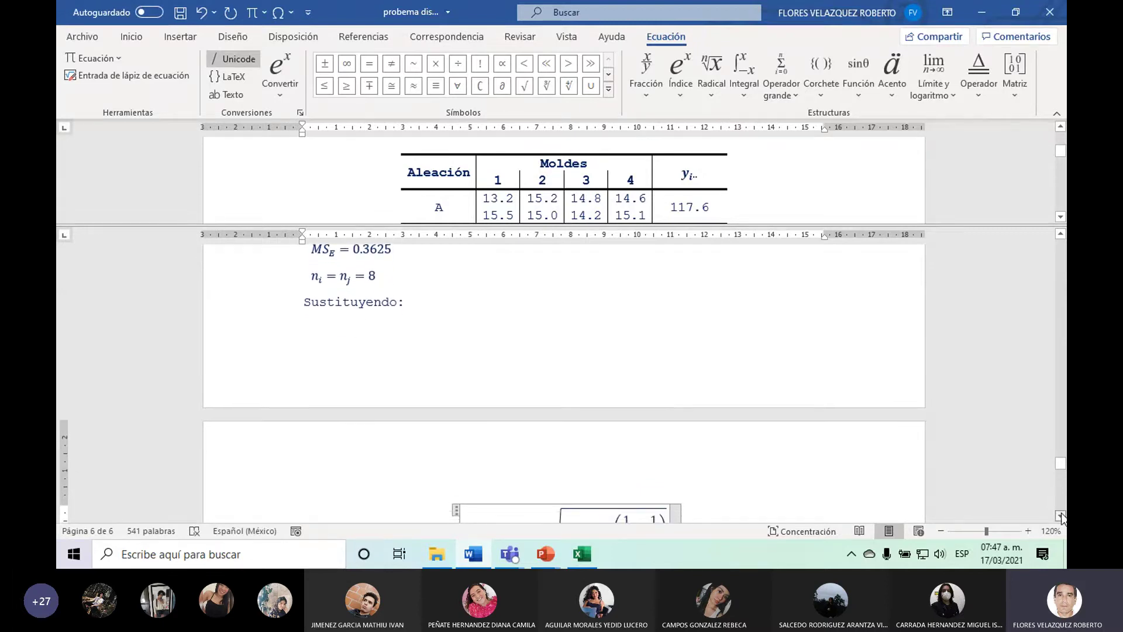
pyautogui.click(1060, 516)
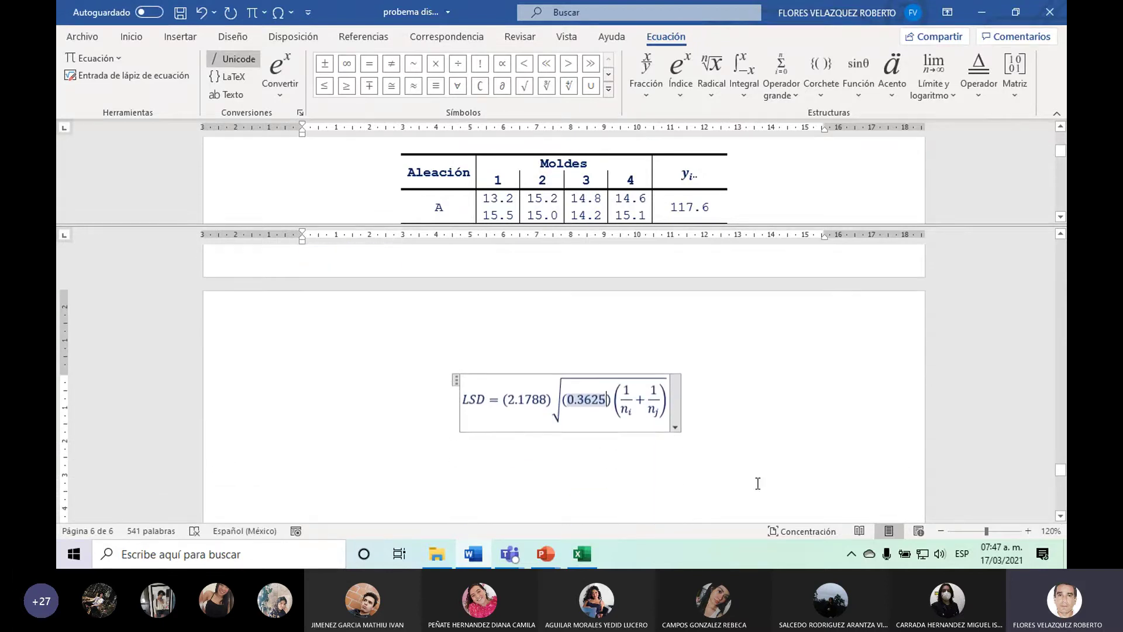
# Replace both fraction denominators n_i and n_j with 8.
pyautogui.doubleClick(624, 412)
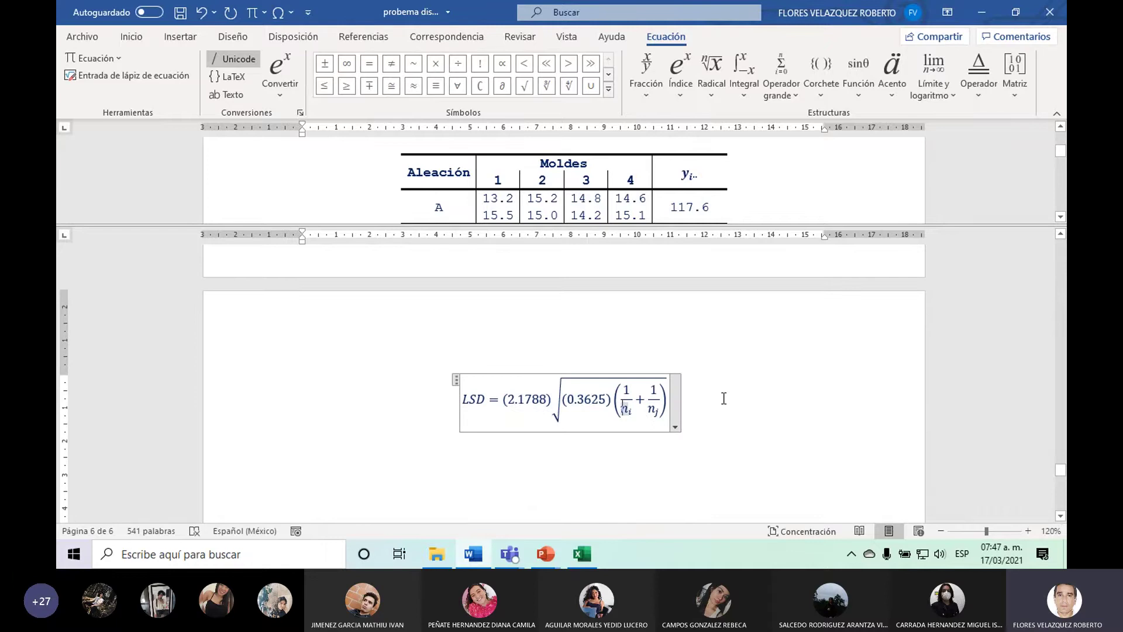
pyautogui.write('8')
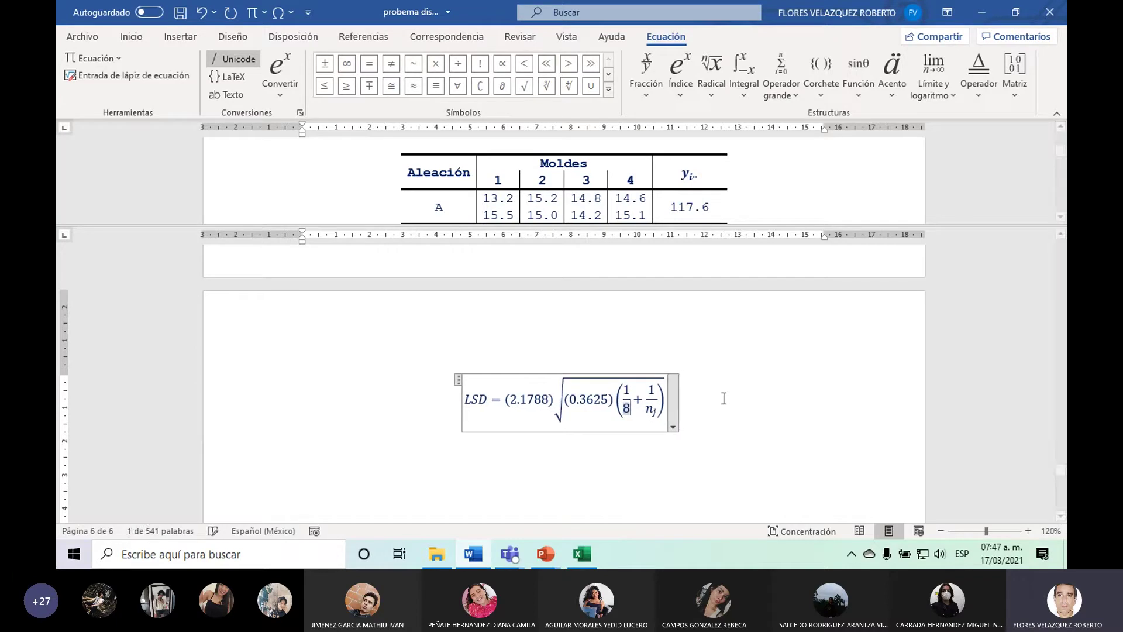
pyautogui.click(650, 410)
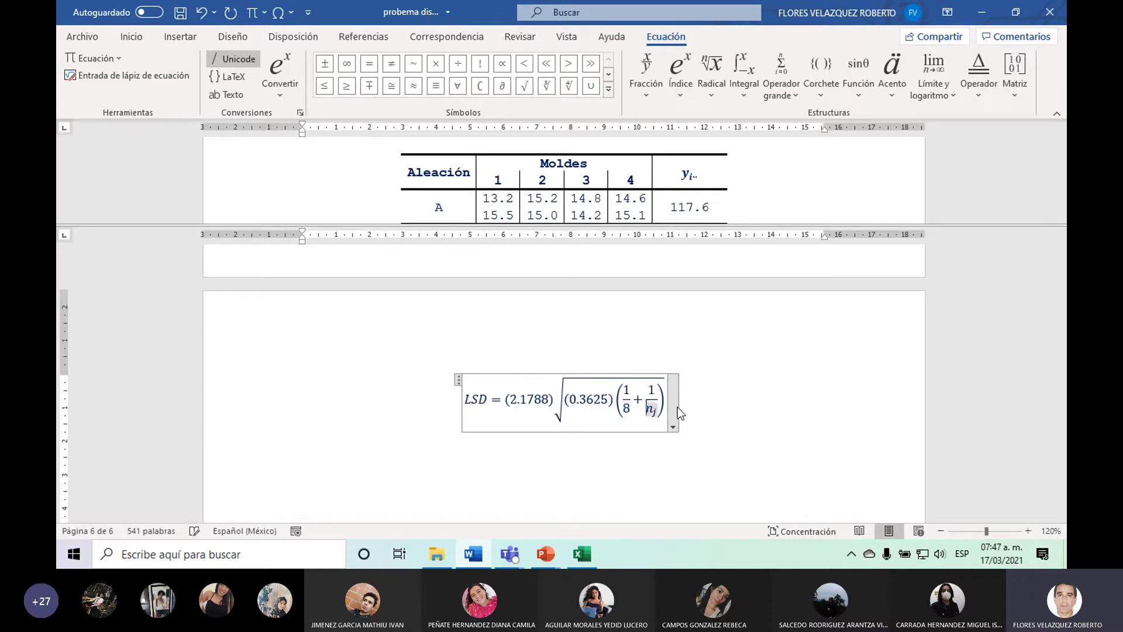
pyautogui.write('8')
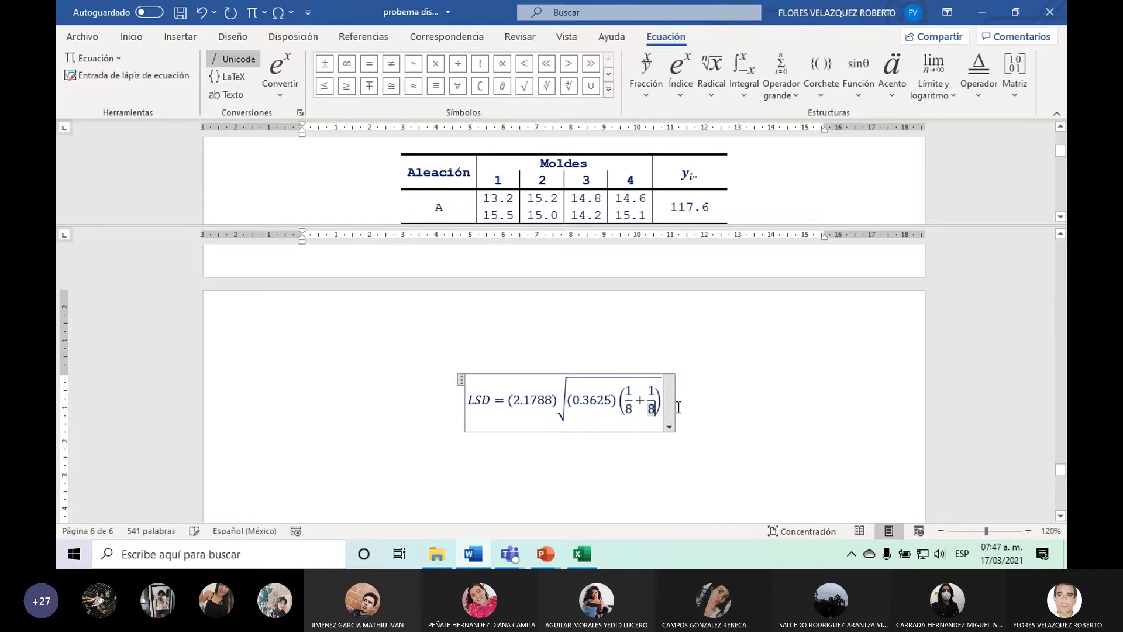
# Copy 'LSD =' onto a new line beneath the substituted formula.
pyautogui.moveTo(506, 404); pyautogui.dragTo(472, 398)
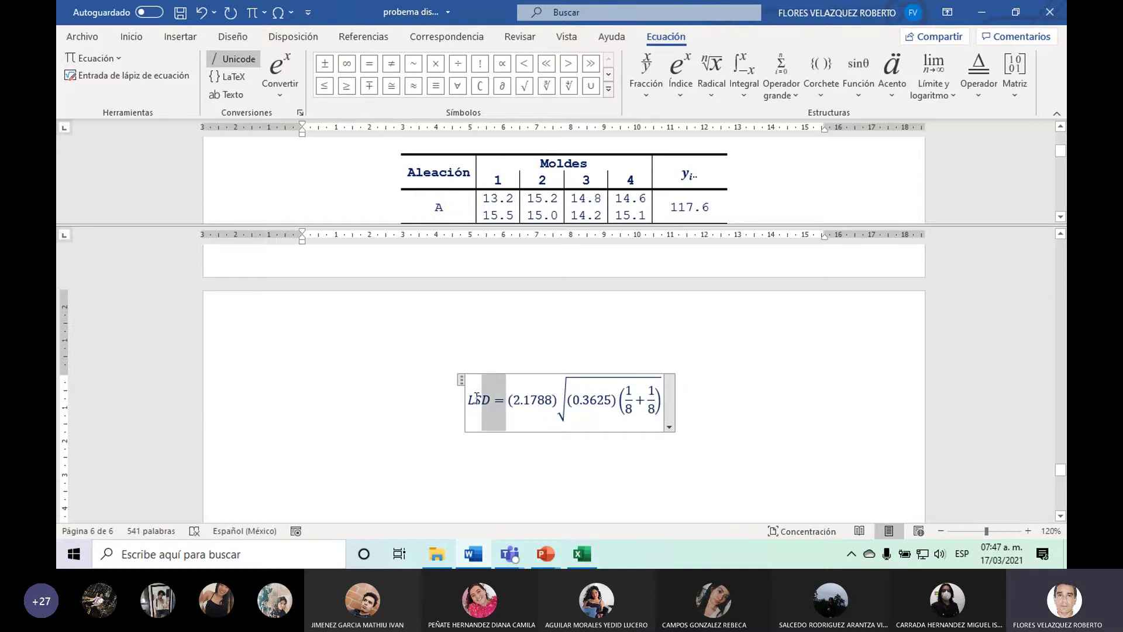
pyautogui.click(729, 411)
pyautogui.press('Return')
pyautogui.write('LSD =')
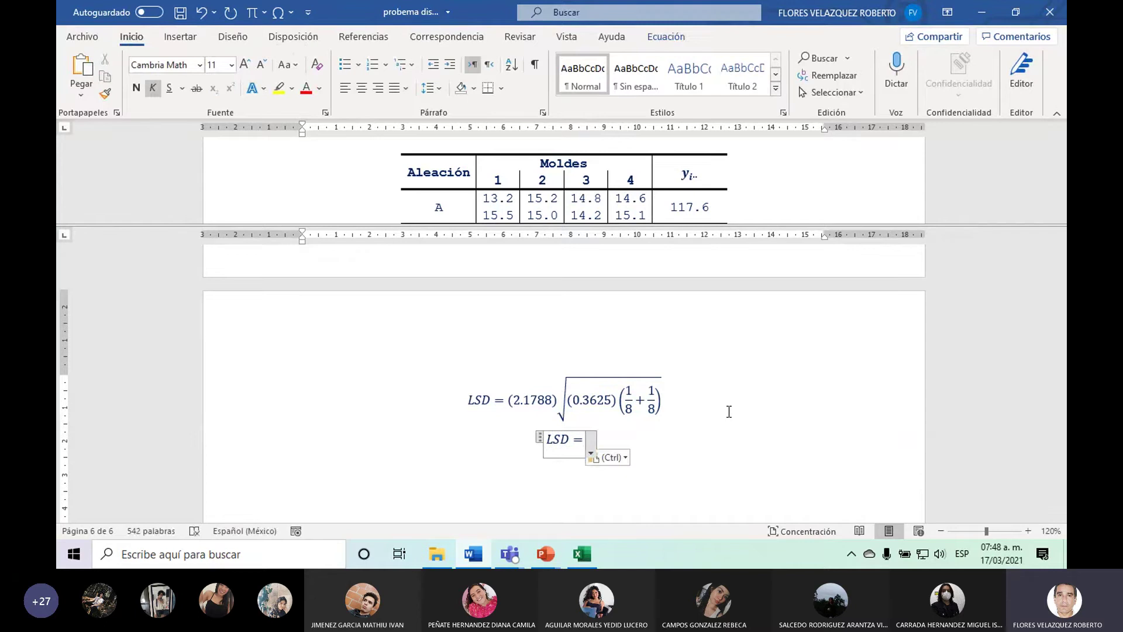
pyautogui.press('Escape')
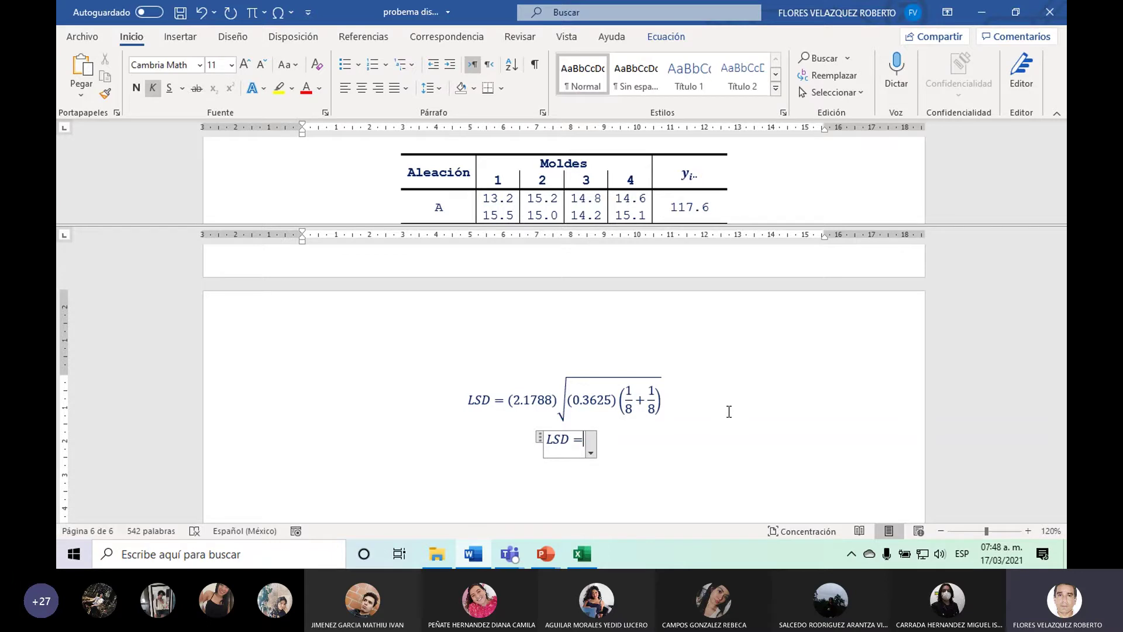
# Enter 0.6559 as the result of the second LSD equation.
pyautogui.write('0')
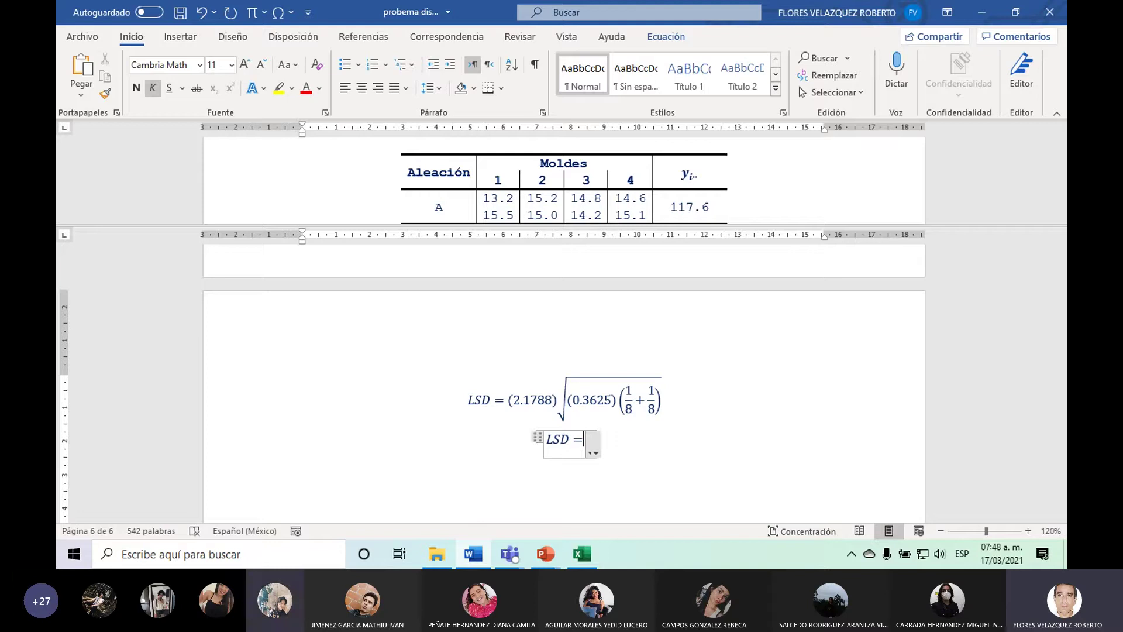
pyautogui.write('.6')
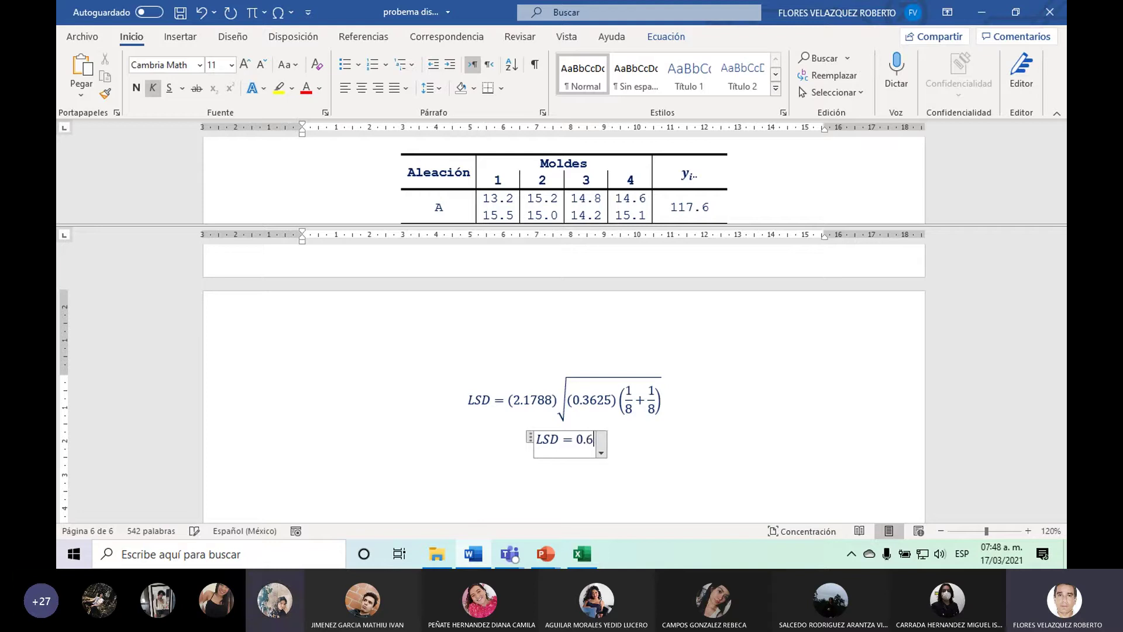
pyautogui.write('559')
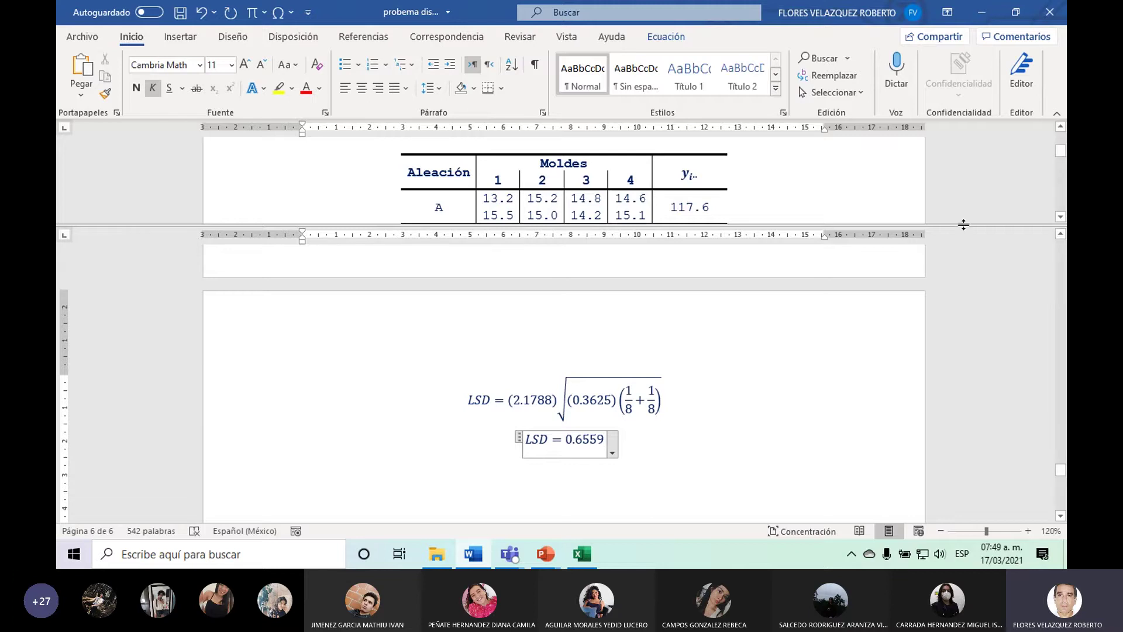
# Enlarge the upper pane to show alloy rows B and C, then leave the LSD equation.
pyautogui.moveTo(963, 224); pyautogui.dragTo(964, 276)
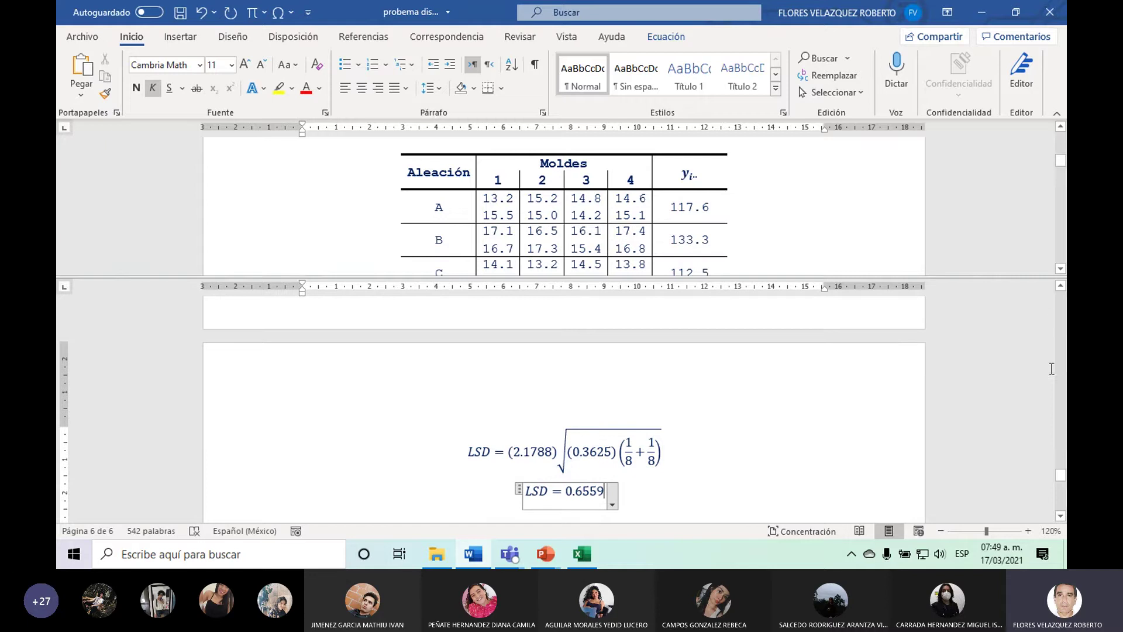
pyautogui.click(1060, 268)
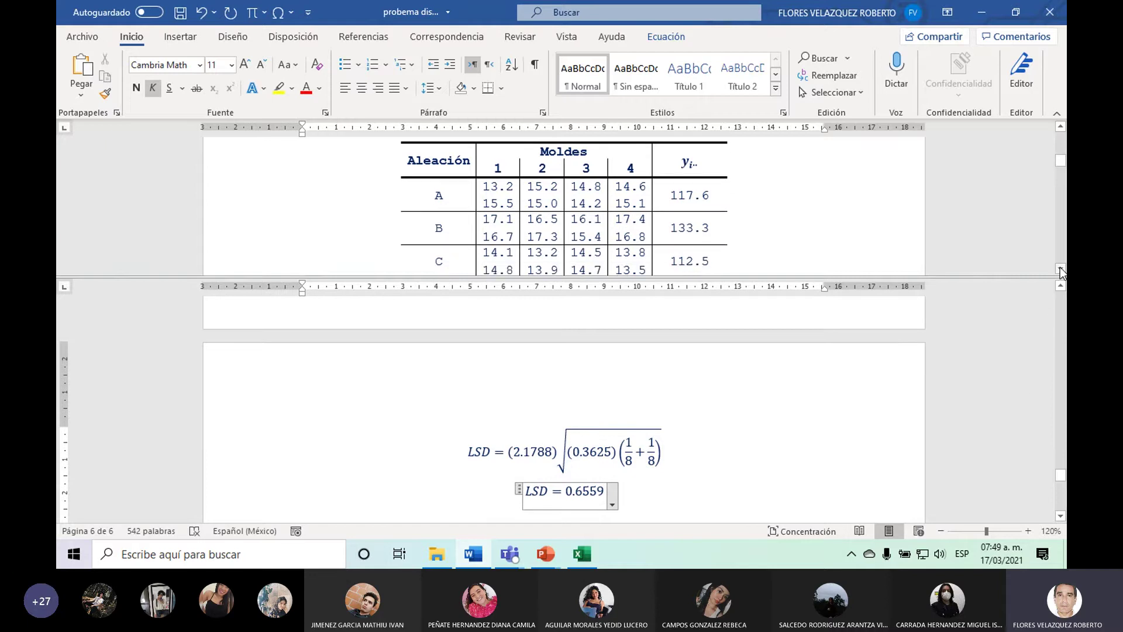
pyautogui.click(1060, 517)
pyautogui.click(1061, 516)
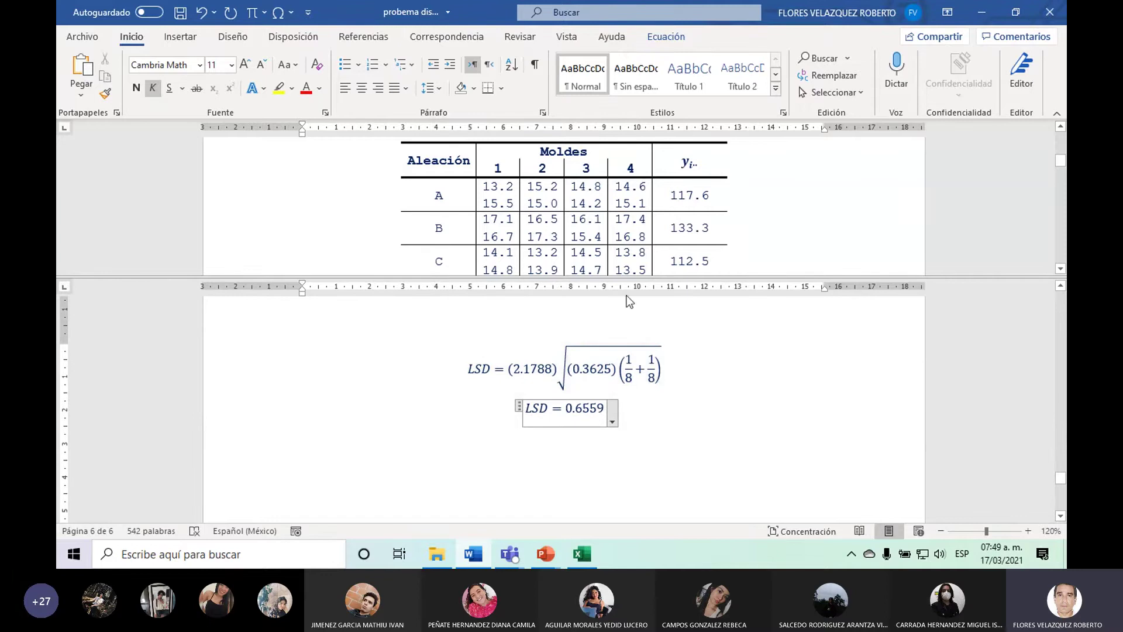
pyautogui.click(384, 461)
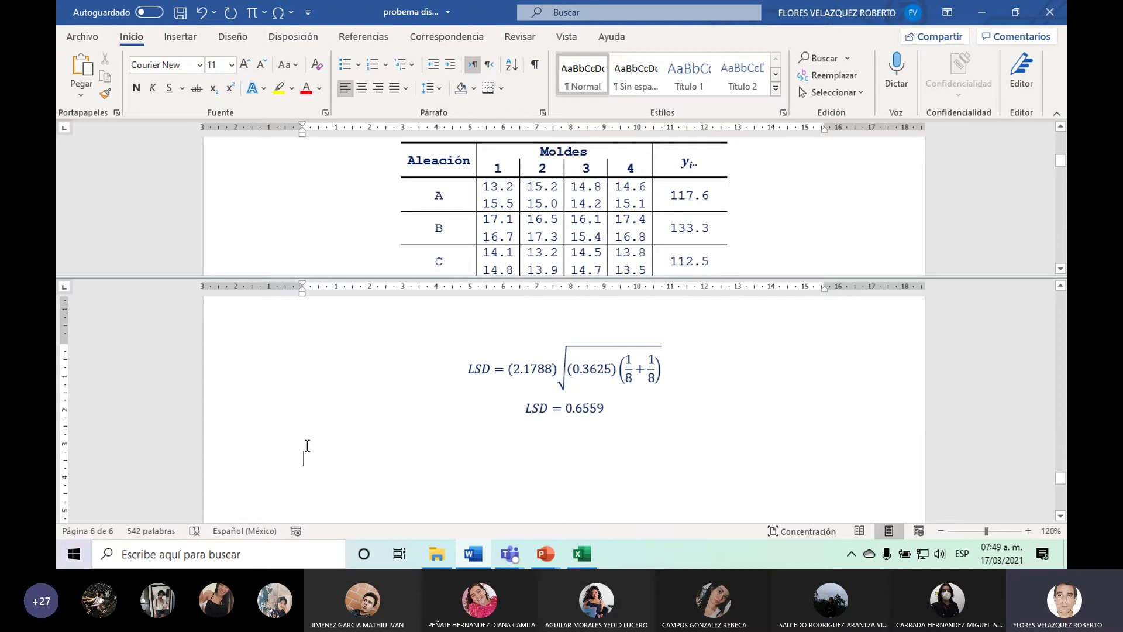
# Start a new equation with subscript y₁ followed by two dots.
pyautogui.click(251, 12)
pyautogui.write('y')
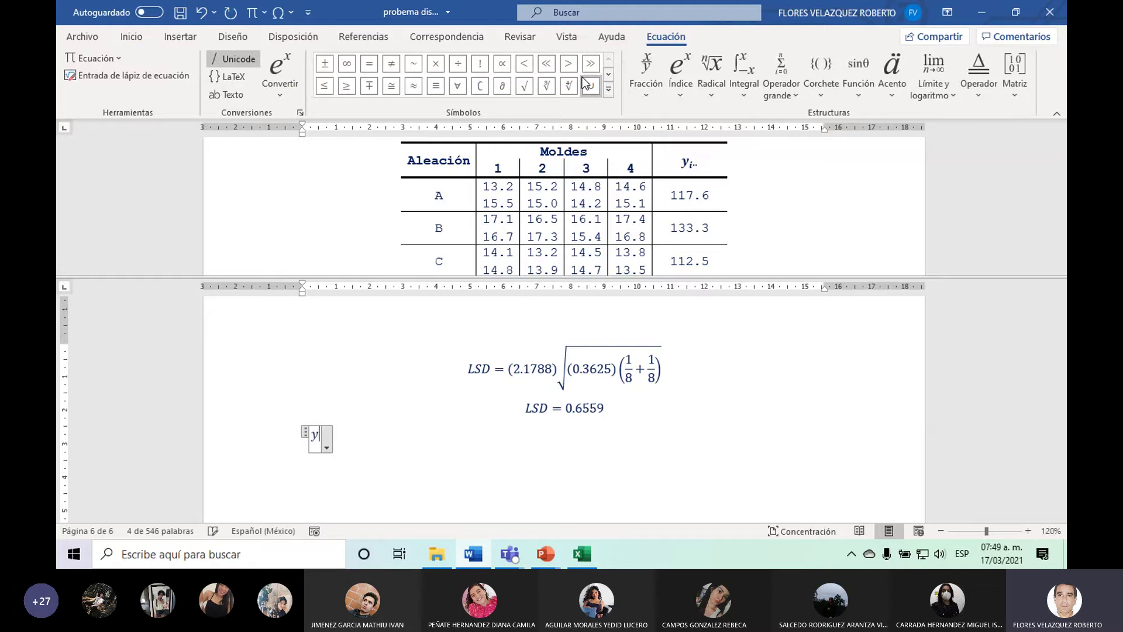
pyautogui.write('_')
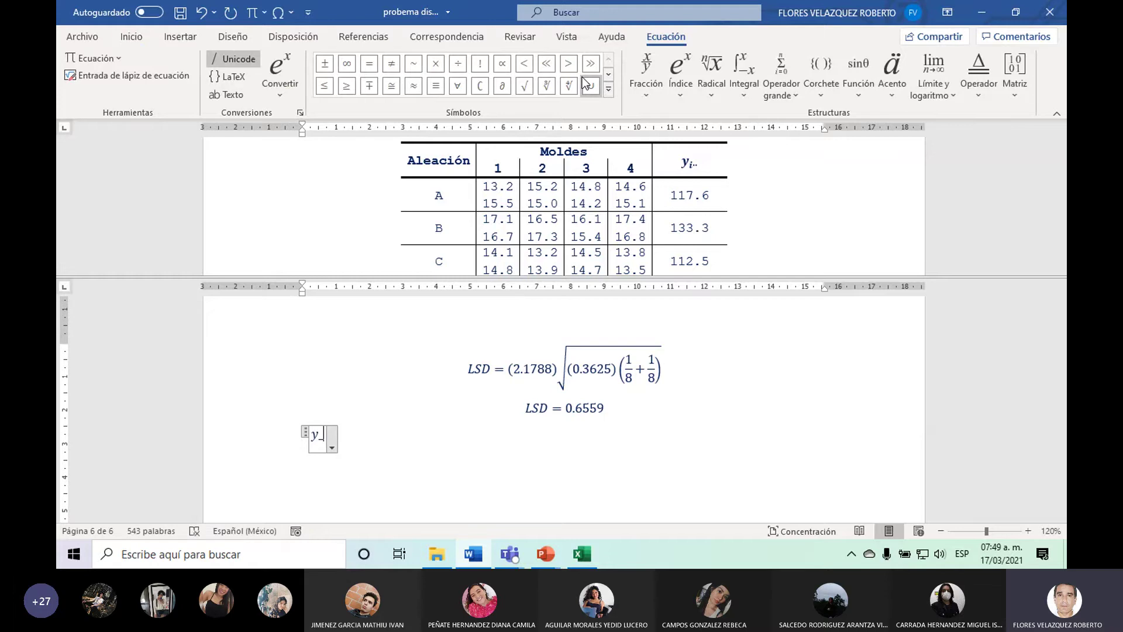
pyautogui.write('1')
pyautogui.press('space')
pyautogui.click(609, 88)
pyautogui.click(569, 190)
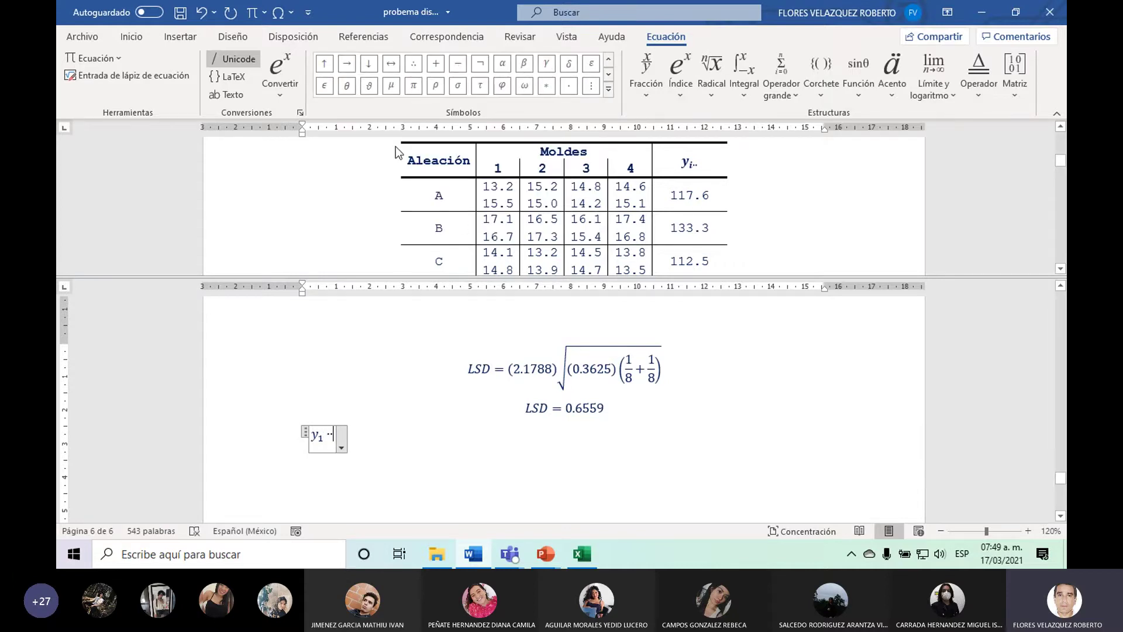
pyautogui.press('BackSpace')
pyautogui.press('BackSpace')
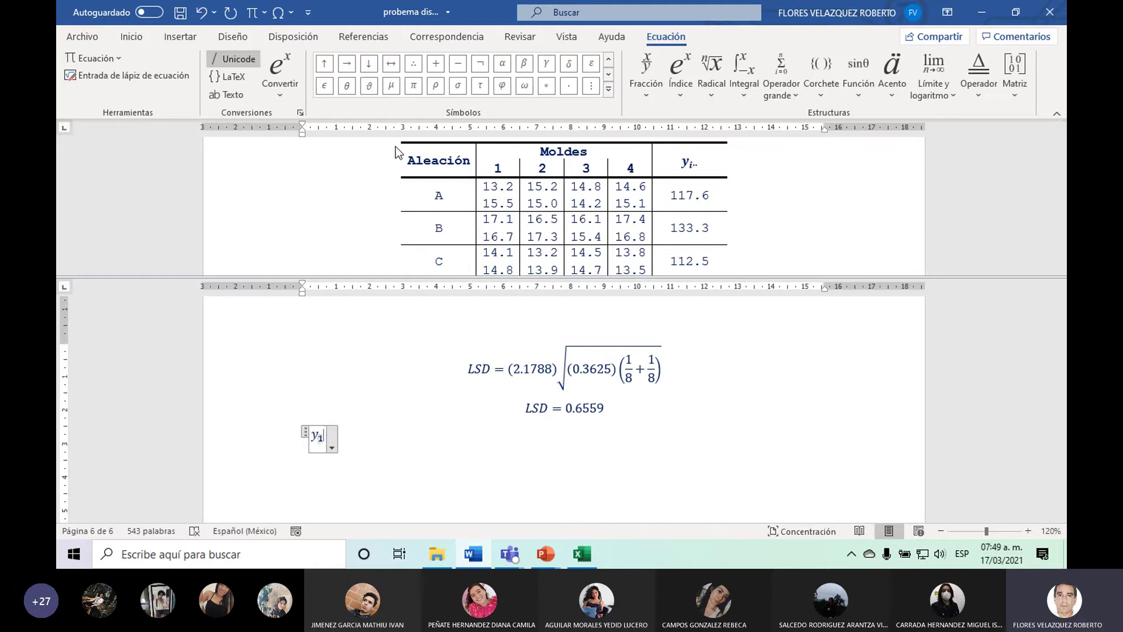
pyautogui.click(567, 88)
pyautogui.click(568, 92)
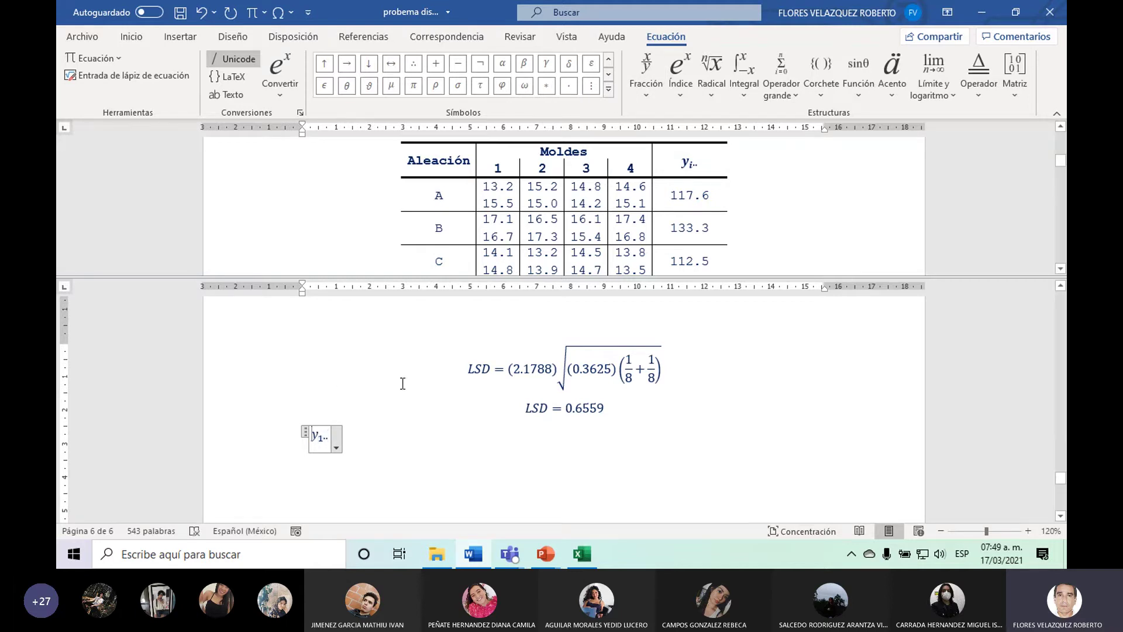
# Put a bar accent over the y and complete the equation as ȳ1.. = 14.7.
pyautogui.hotkey('shift', 'Left')
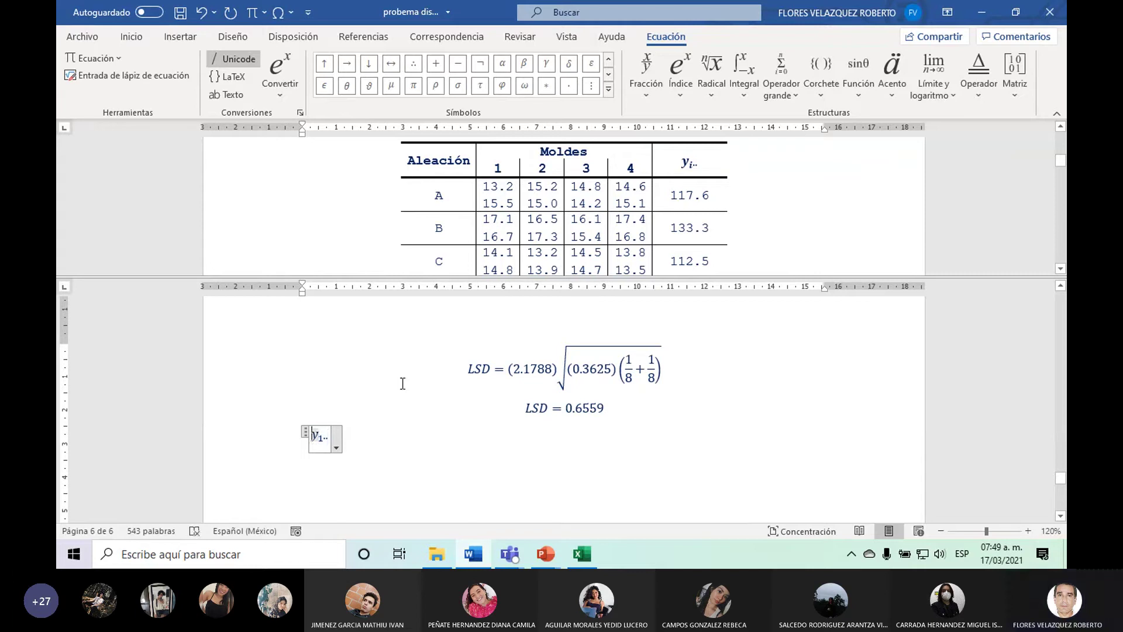
pyautogui.hotkey('shift', 'Left')
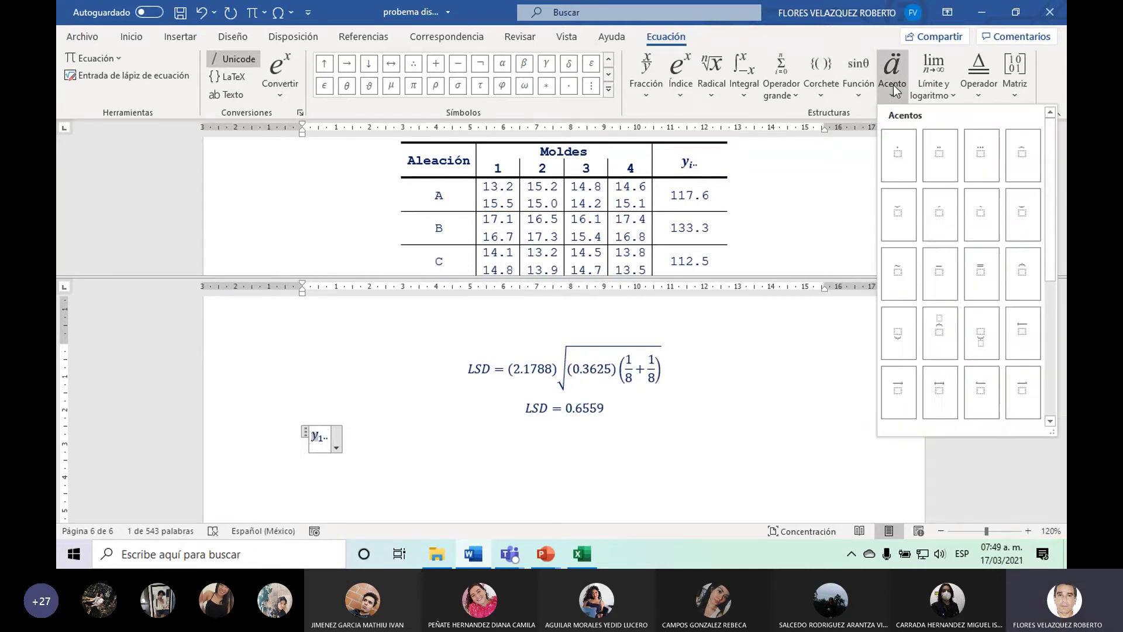
pyautogui.click(892, 73)
pyautogui.click(940, 274)
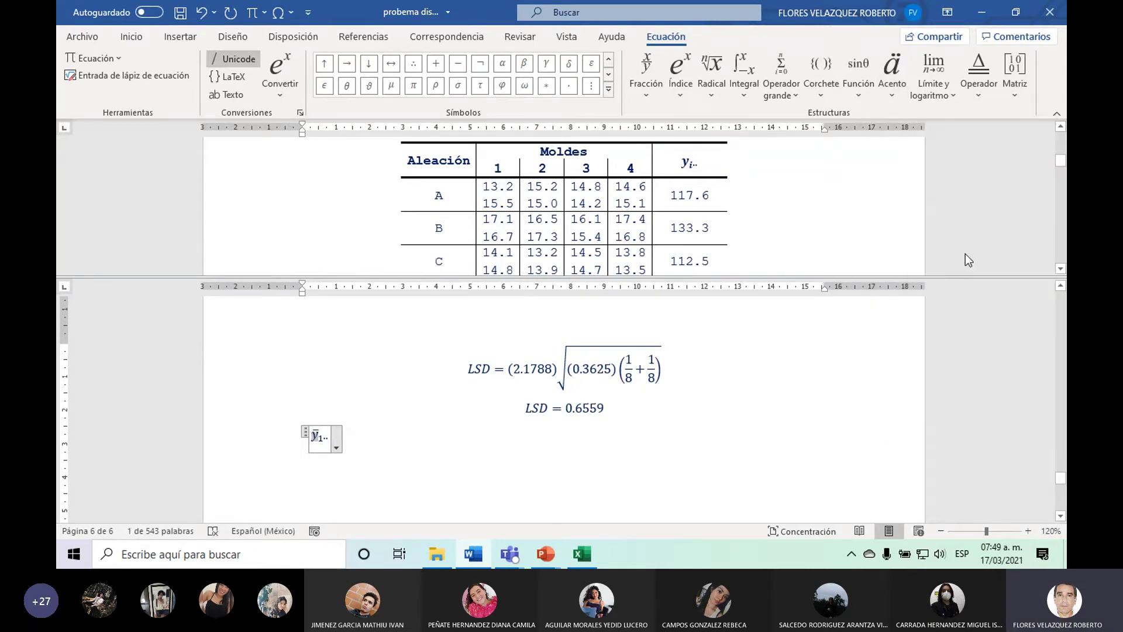
pyautogui.press('End')
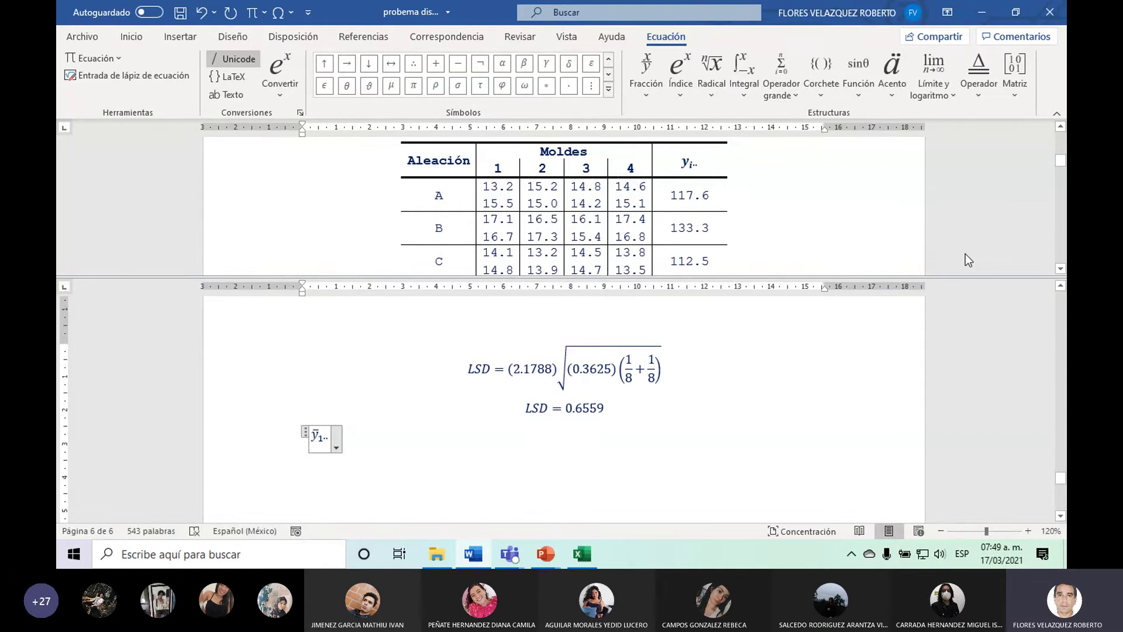
pyautogui.write(' =')
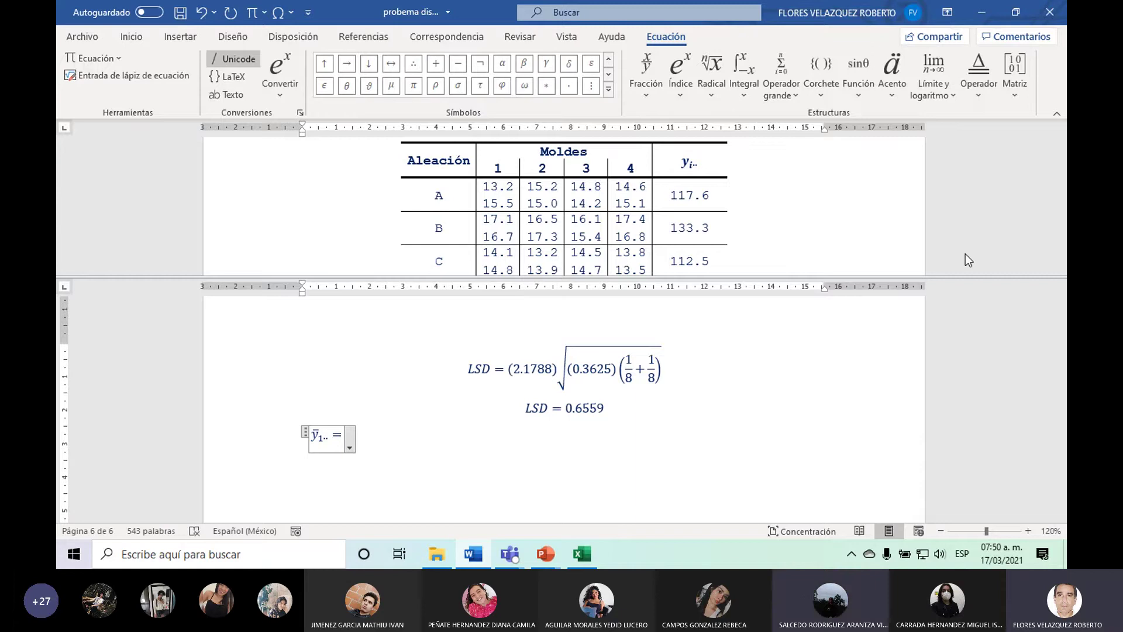
pyautogui.write('14.')
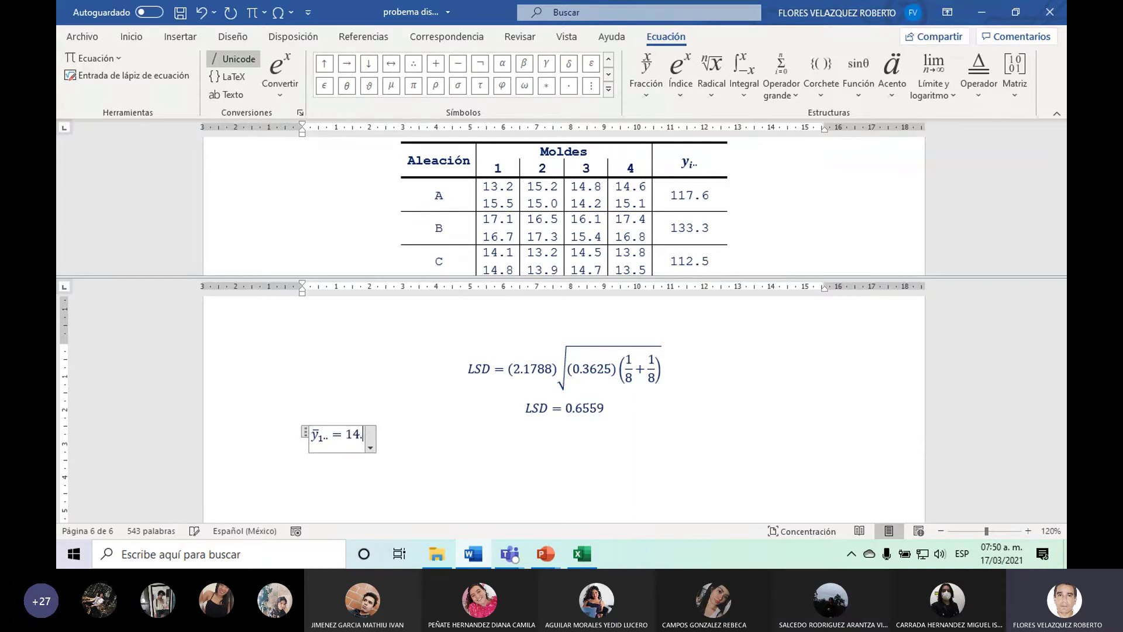
pyautogui.write('7')
# Paste a copy of the ȳ1.. = 14.7 equation onto the line below.
pyautogui.press('Right')
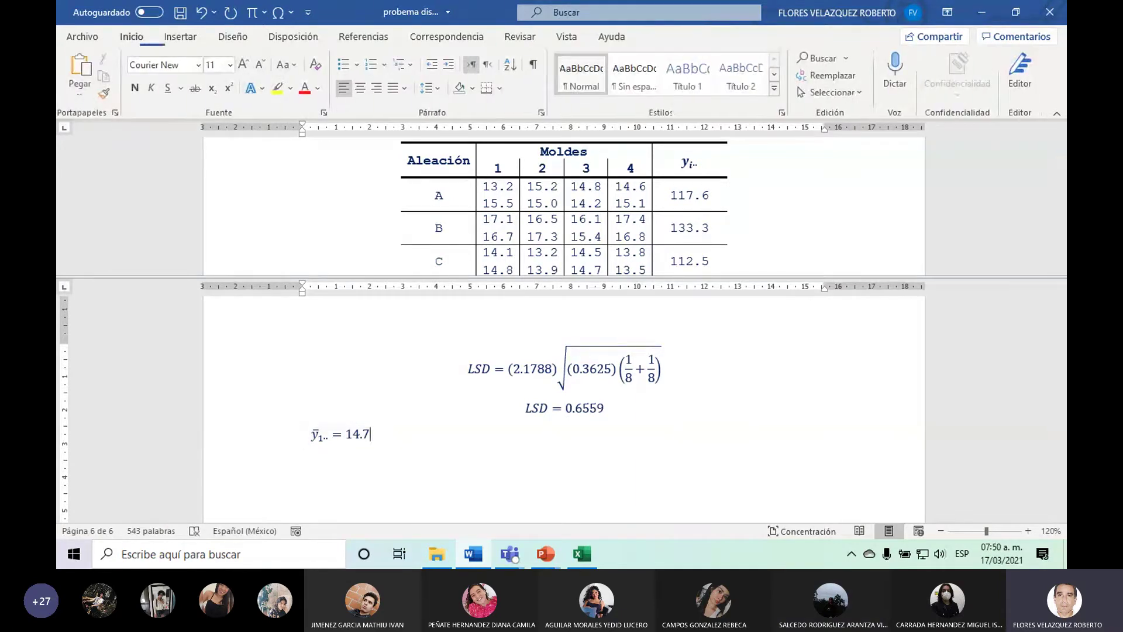
pyautogui.click(279, 446)
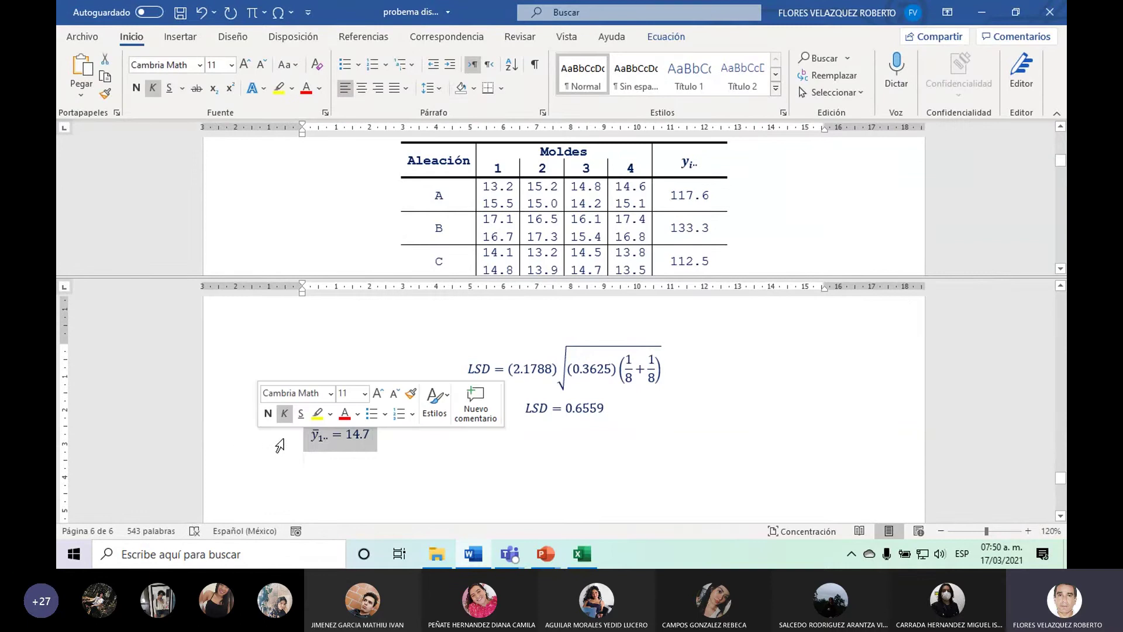
pyautogui.click(327, 459)
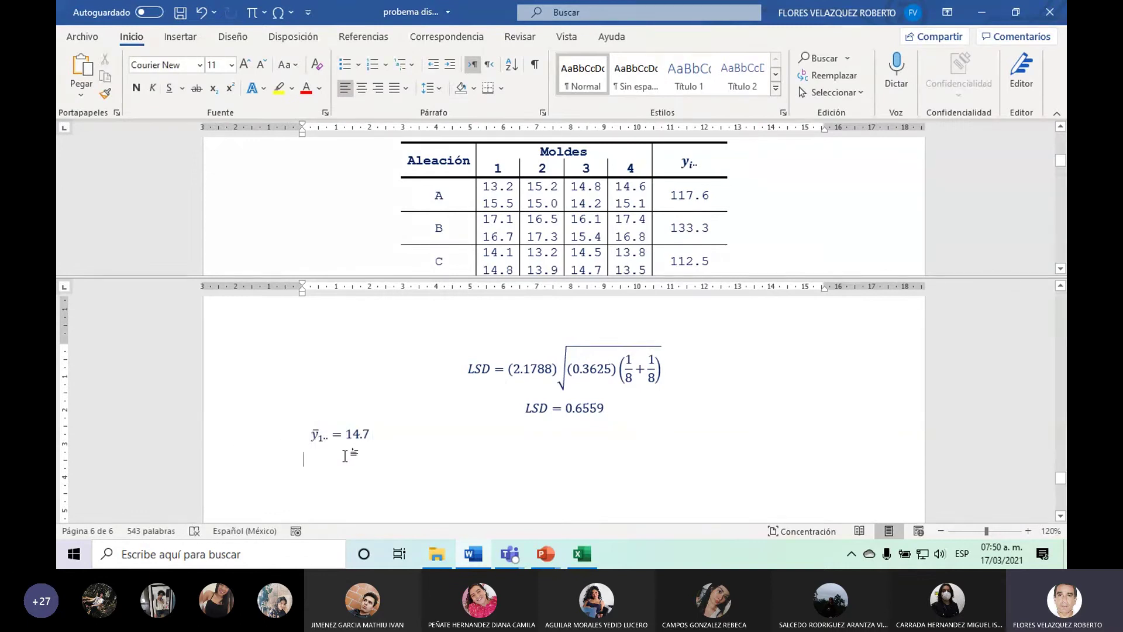
pyautogui.hotkey('ctrl', 'v')
pyautogui.click(202, 12)
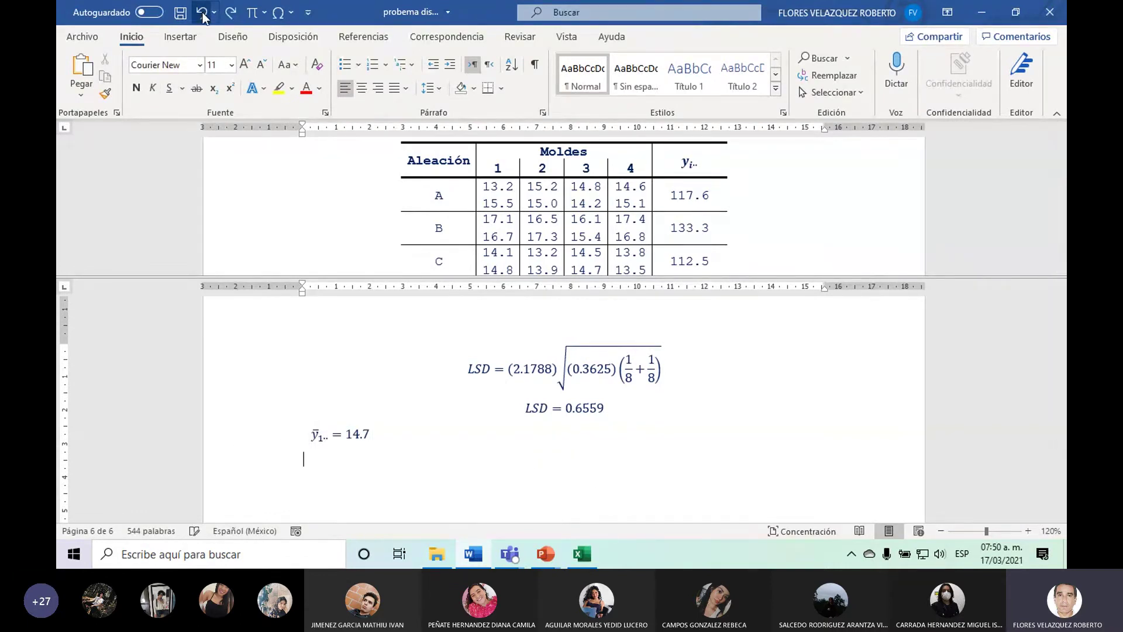
pyautogui.click(230, 12)
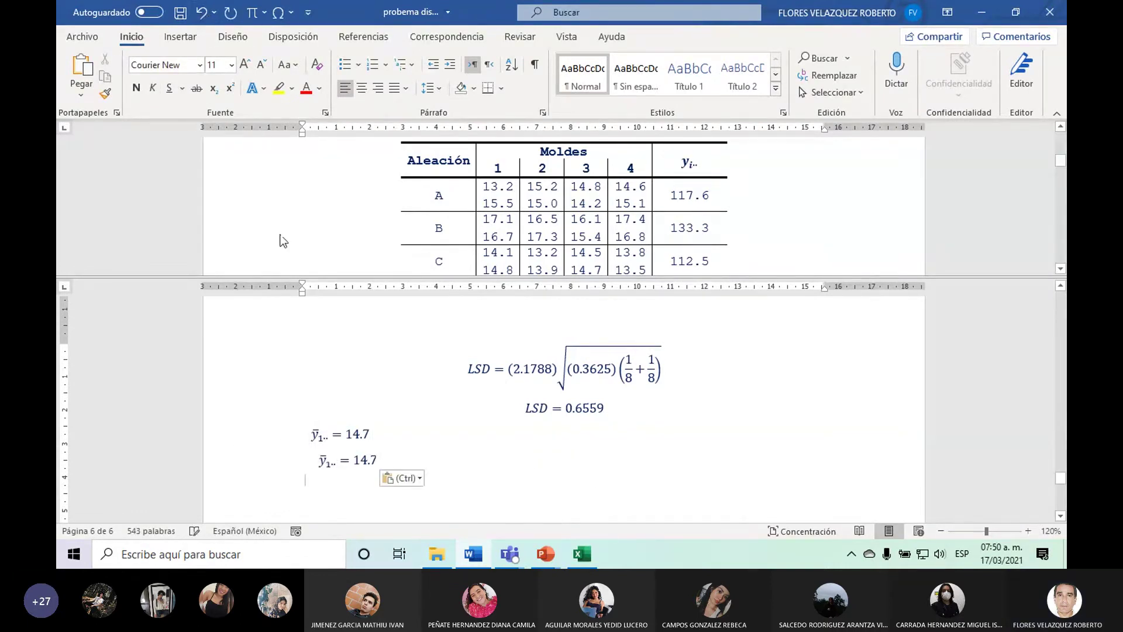
# Change the copy's subscript to 2 and its value to 16.7.
pyautogui.click(330, 470)
pyautogui.press('Left')
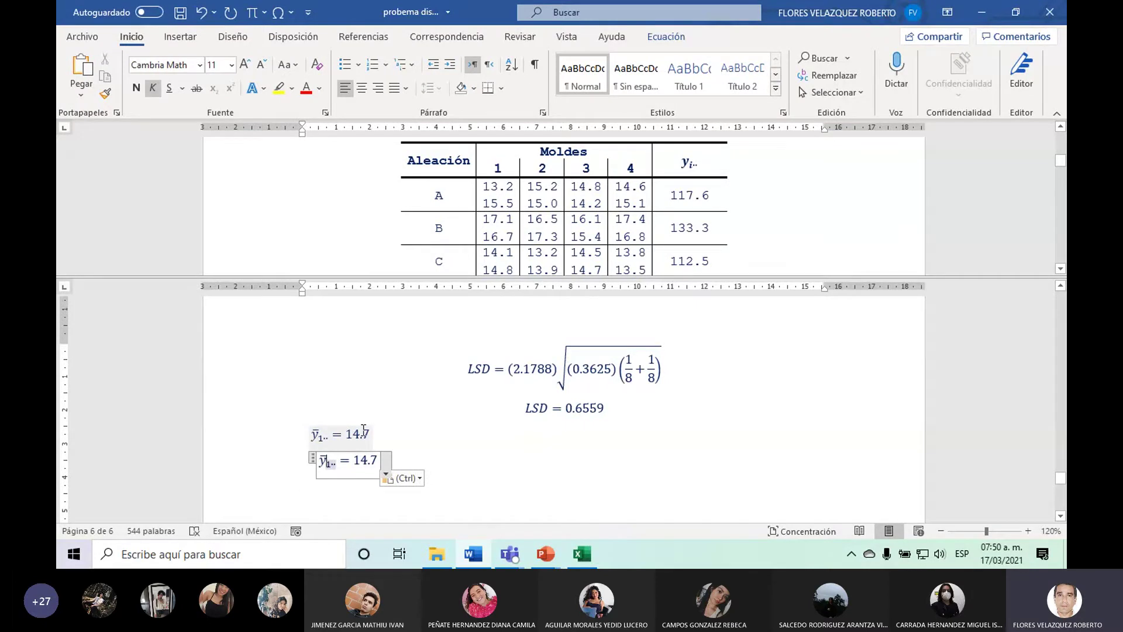
pyautogui.hotkey('shift', 'Left')
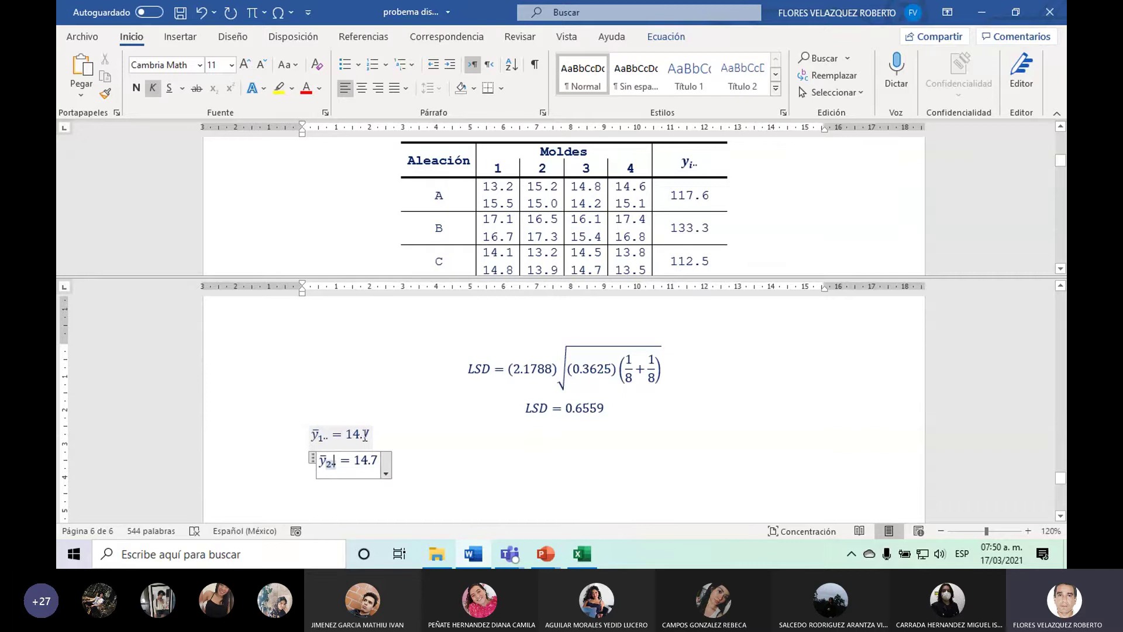
pyautogui.write('2')
pyautogui.moveTo(353, 460); pyautogui.dragTo(379, 466)
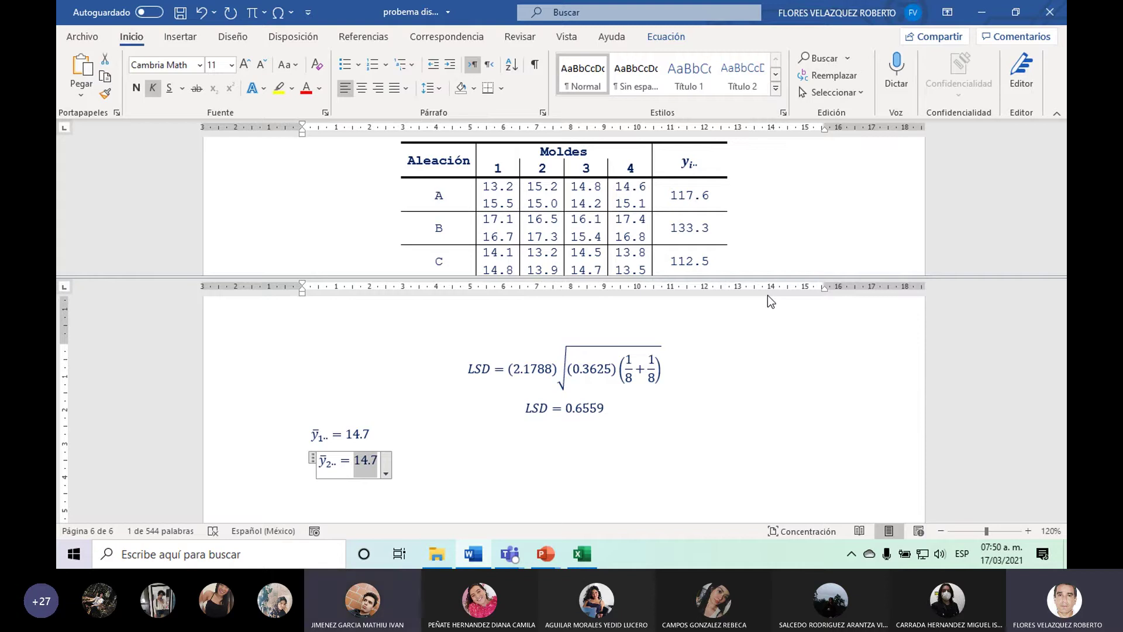
pyautogui.write('16')
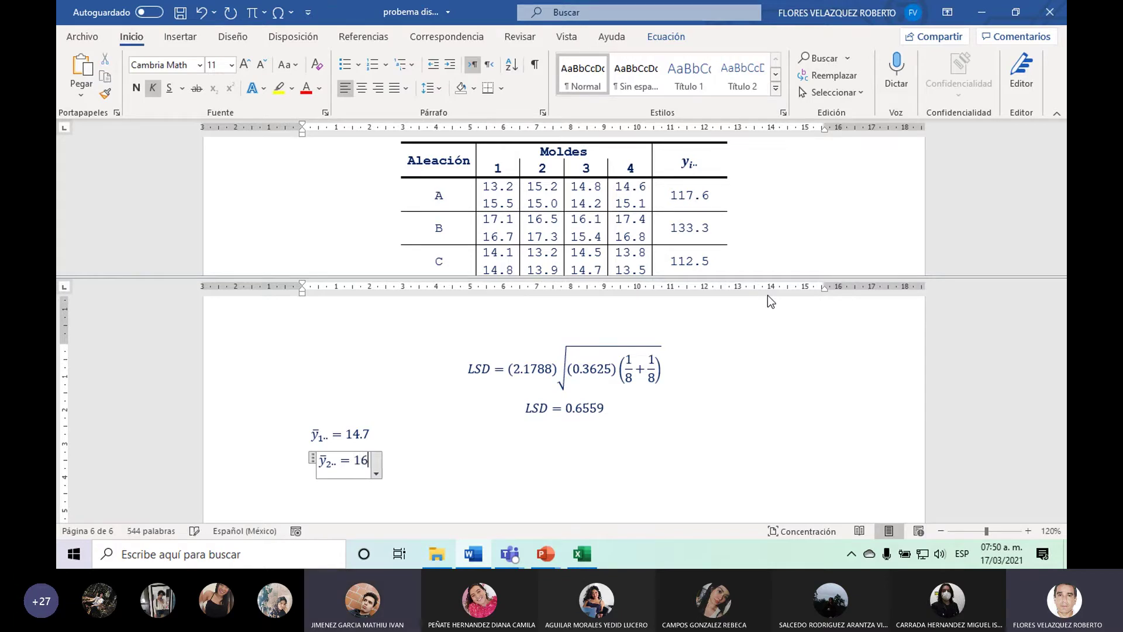
pyautogui.write('.')
pyautogui.write('7')
pyautogui.press('Right')
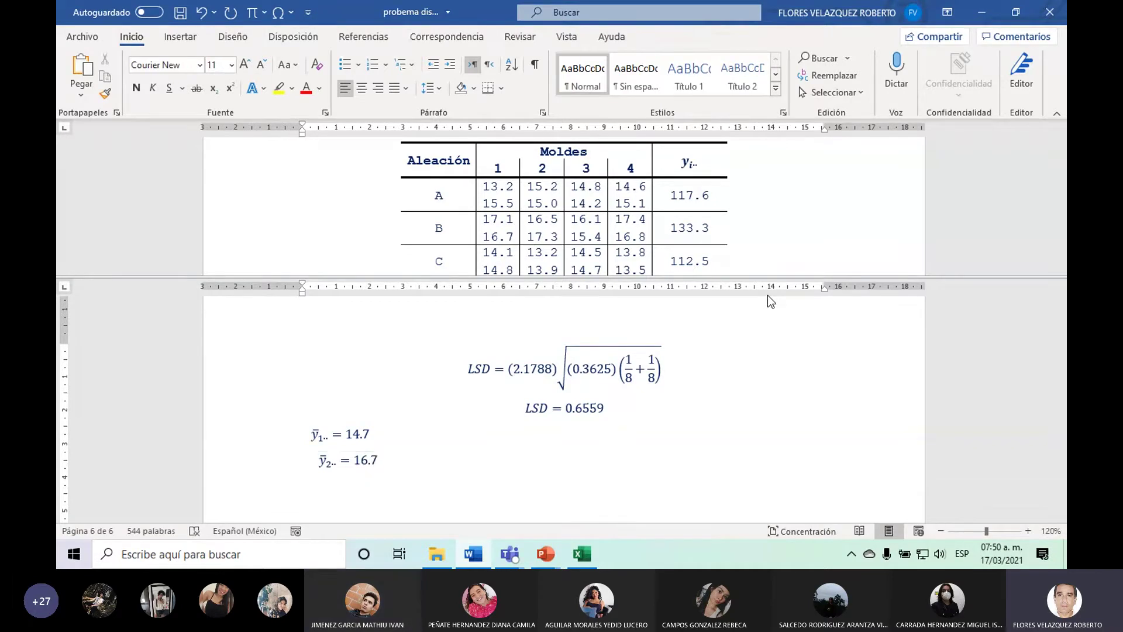
# Remove the leading space so the ȳ2.. line aligns with ȳ1...
pyautogui.press('Return')
pyautogui.press('Up')
pyautogui.press('Delete')
pyautogui.press('Down')
# Paste another left-aligned copy of the mean equation below and change its subscript to 3.
pyautogui.hotkey('ctrl', 'v')
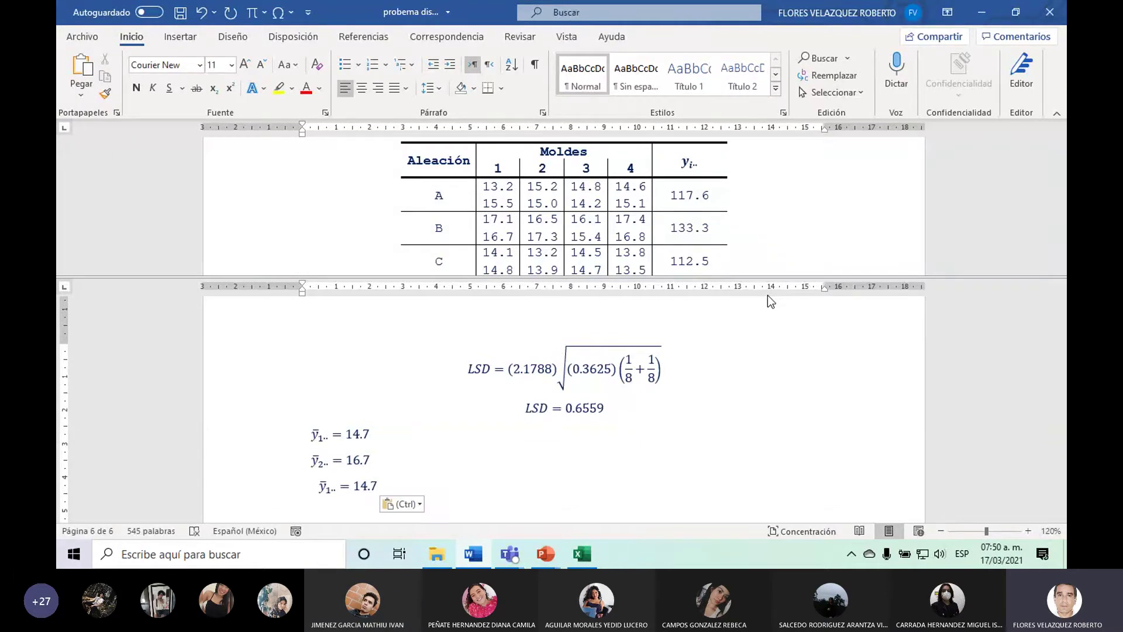
pyautogui.press('Home')
pyautogui.press('Delete')
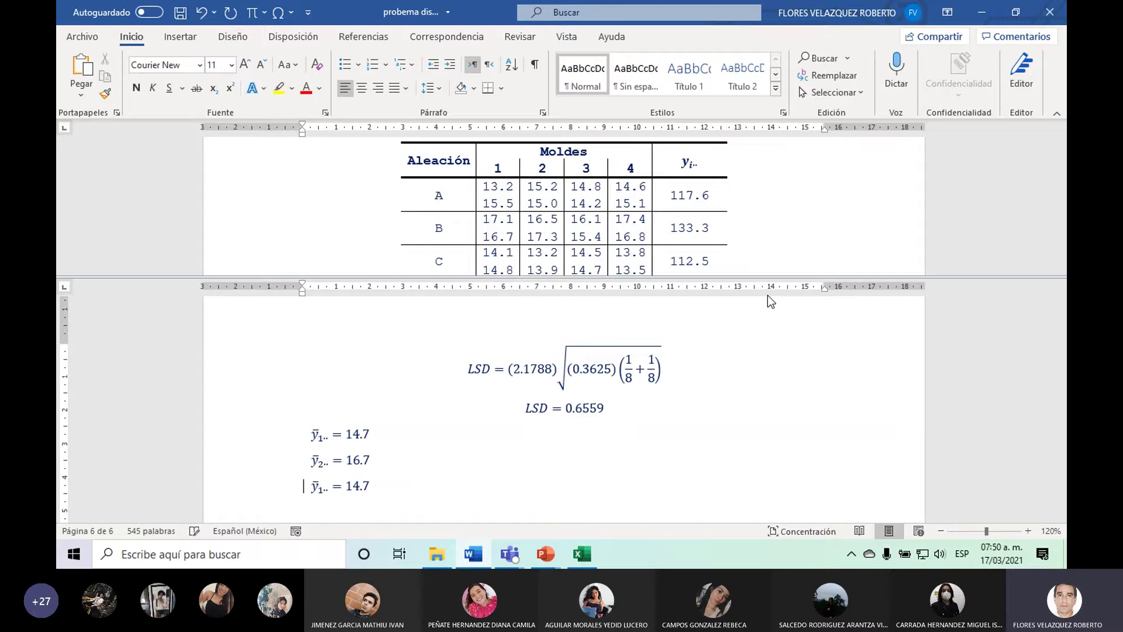
pyautogui.press('Right')
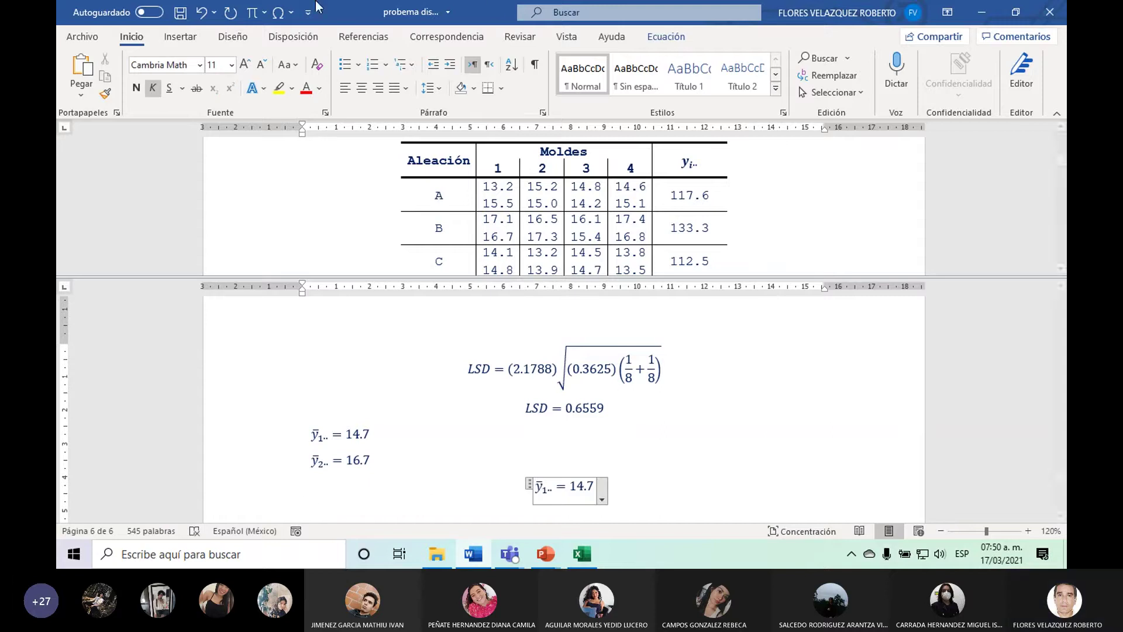
pyautogui.click(200, 14)
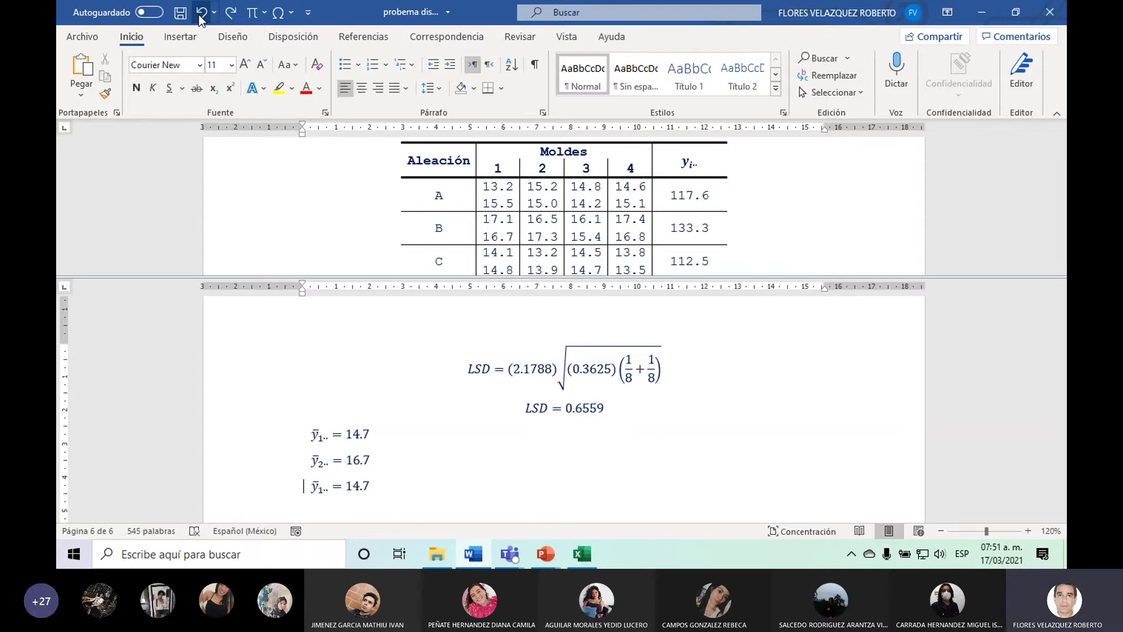
pyautogui.press('Right')
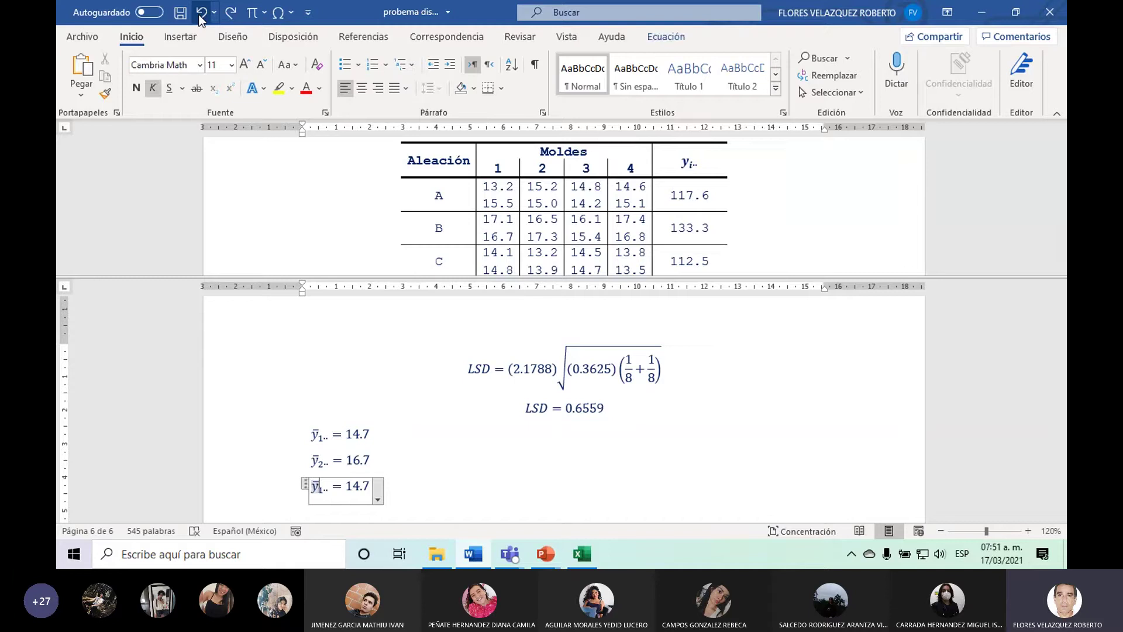
pyautogui.hotkey('shift', 'Right')
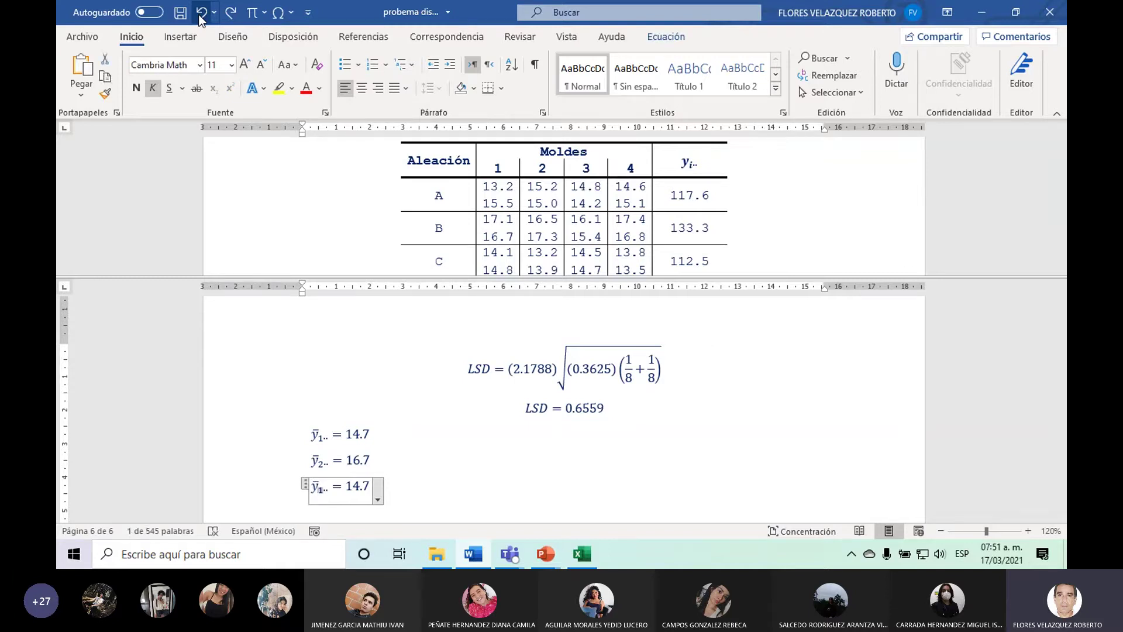
pyautogui.write('3')
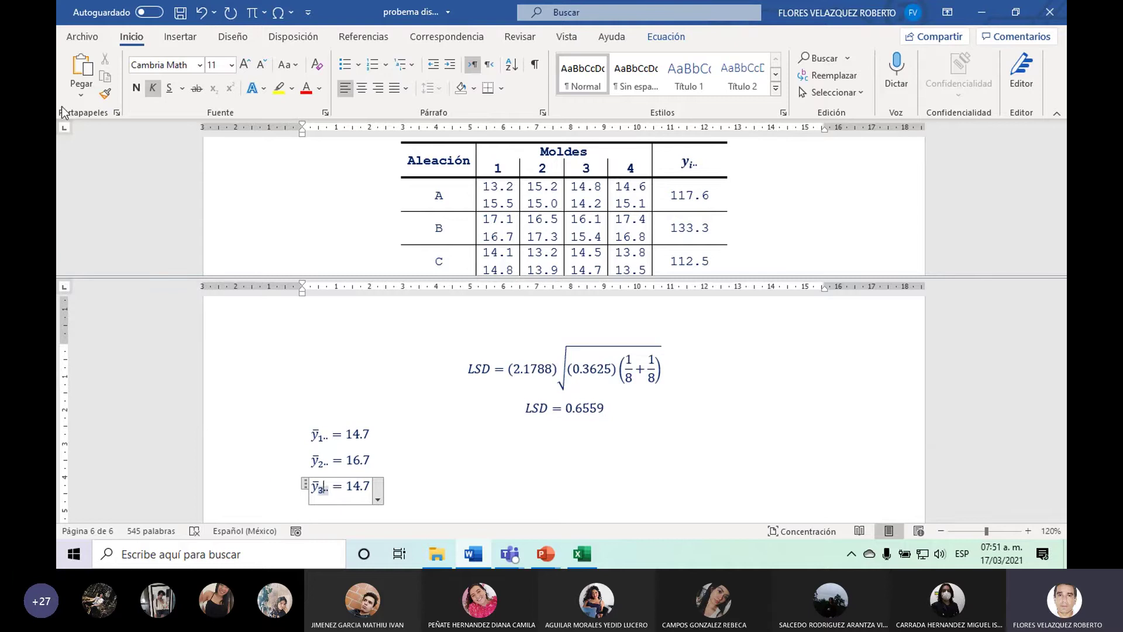
# Replace the copied 14.7 with 14.0625 in the third mean equation.
pyautogui.moveTo(346, 486); pyautogui.dragTo(370, 486)
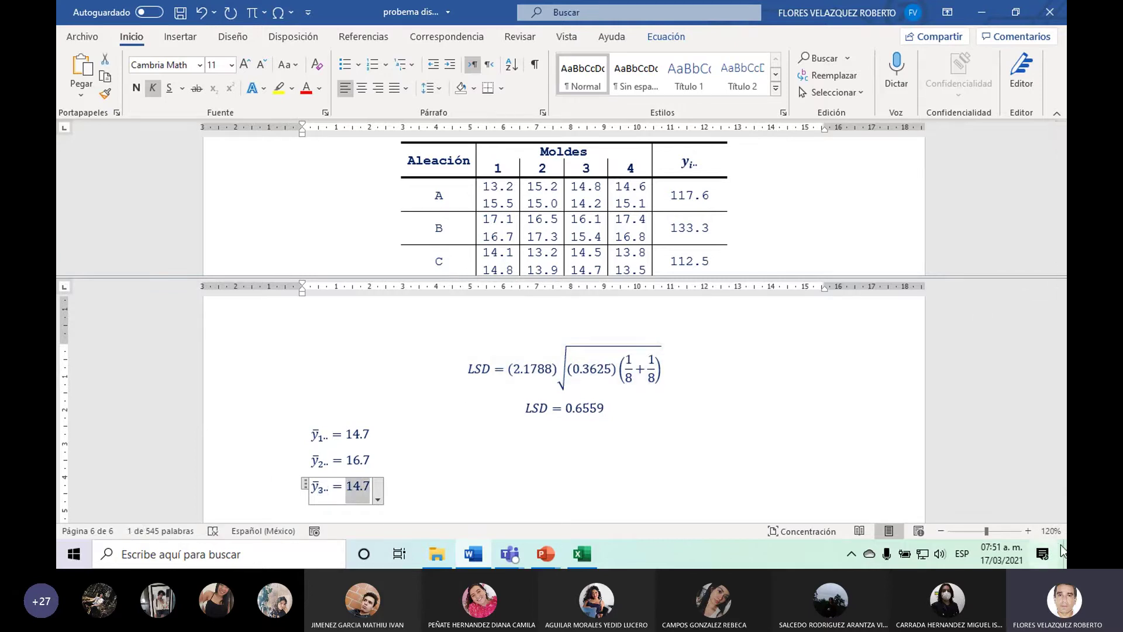
pyautogui.click(1061, 516)
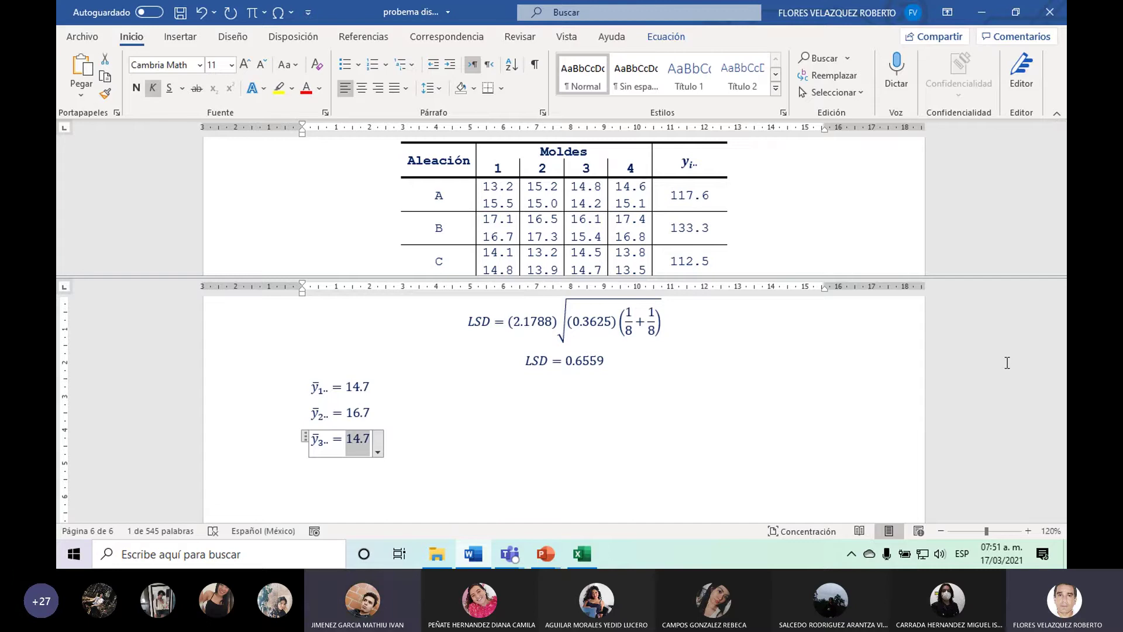
pyautogui.press('BackSpace')
pyautogui.write('14.')
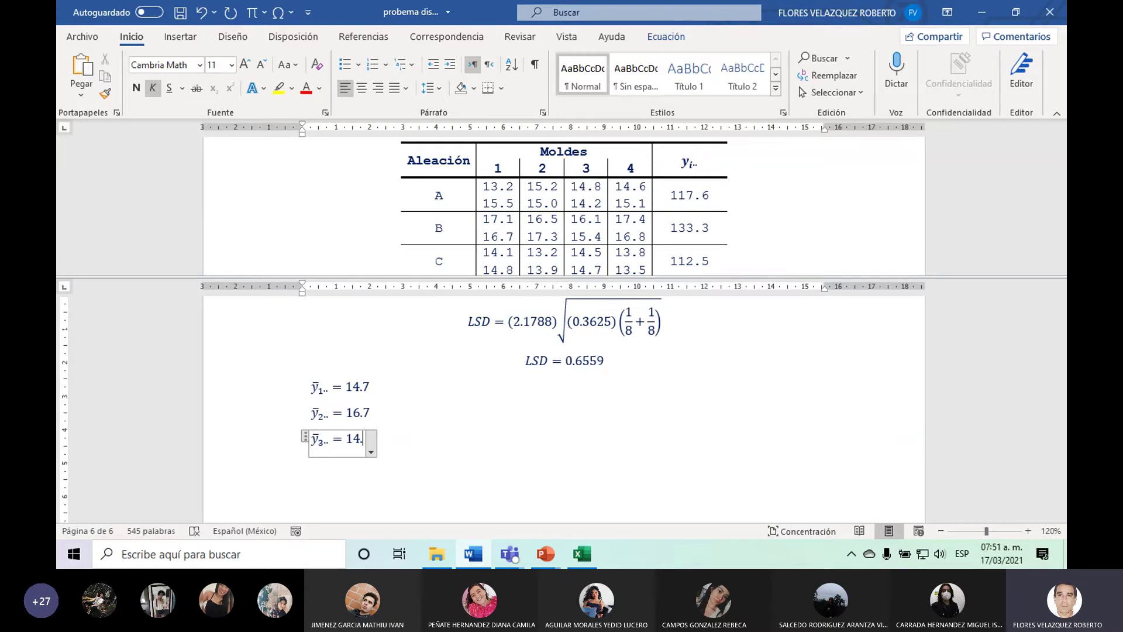
pyautogui.write('01')
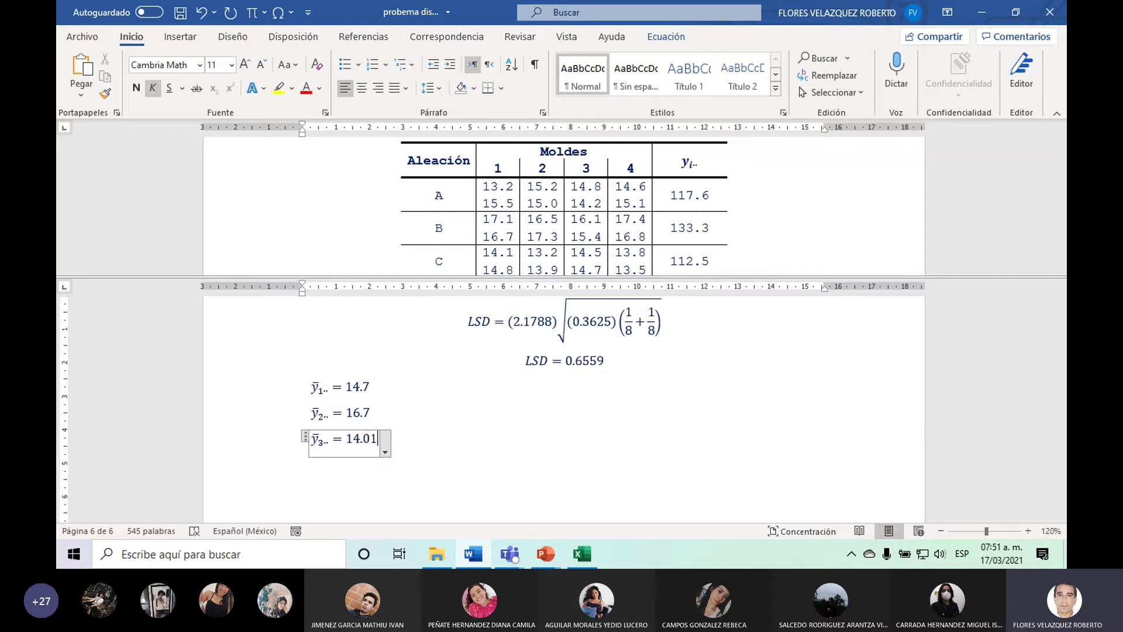
pyautogui.press('BackSpace')
pyautogui.press('BackSpace')
pyautogui.write('1')
pyautogui.press('Right')
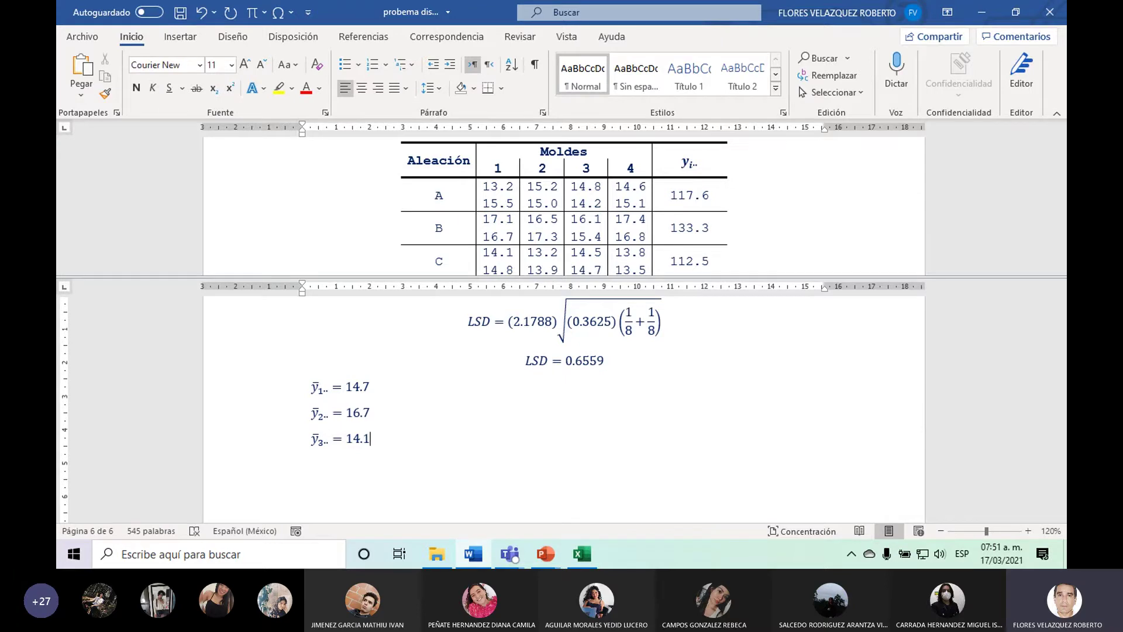
pyautogui.press('Left')
pyautogui.press('BackSpace')
pyautogui.write('0625')
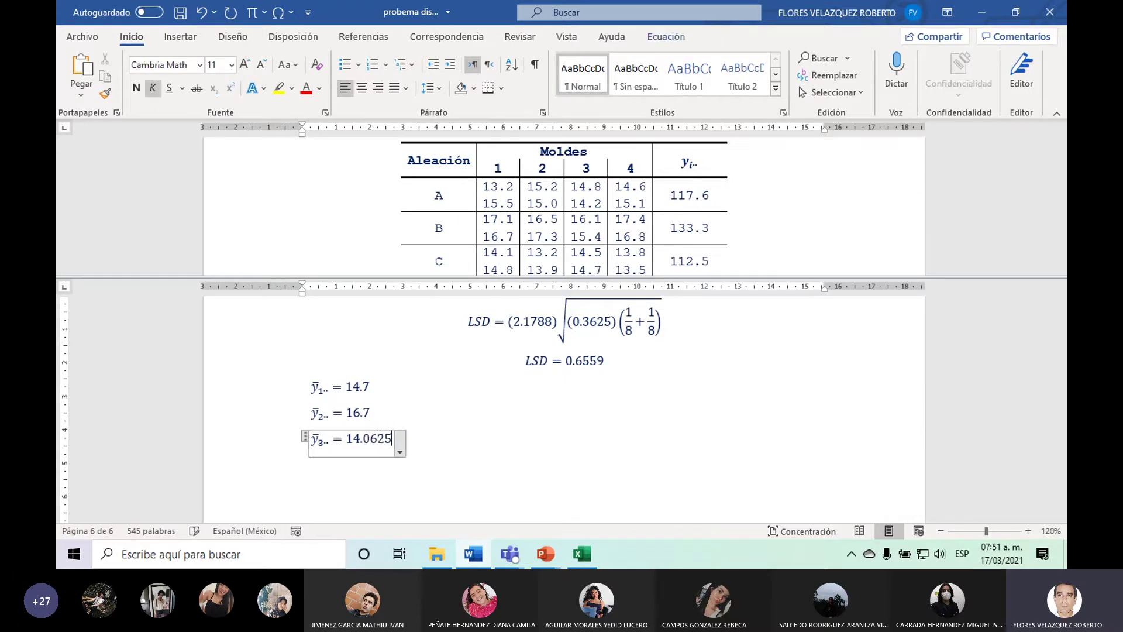
pyautogui.press('Up')
pyautogui.press('Up')
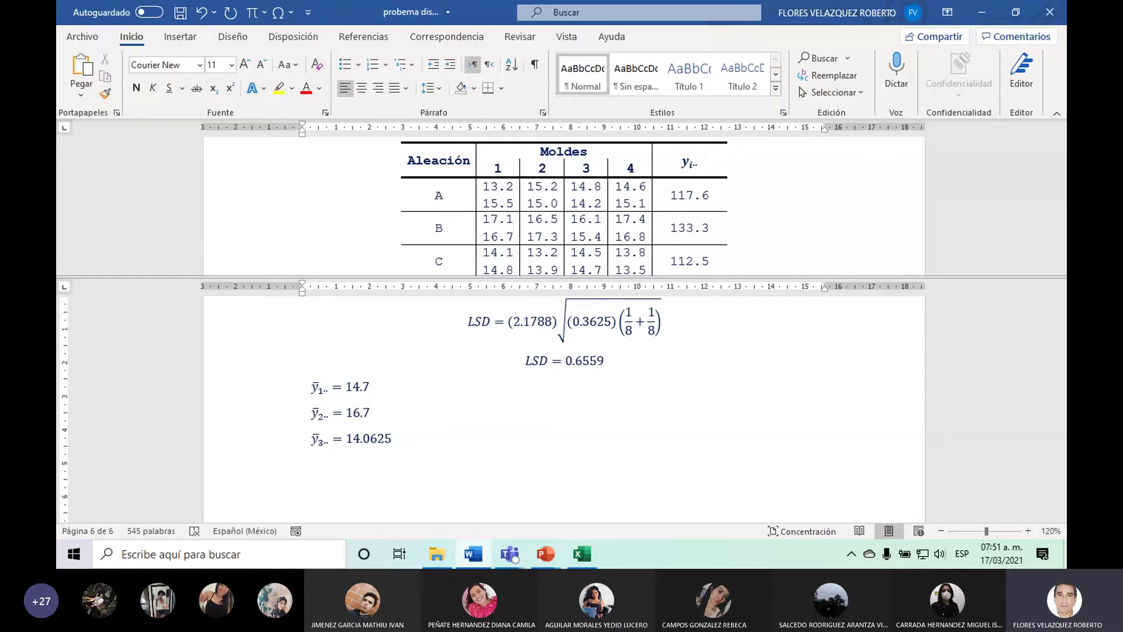
# Extend the first mean to 14.7000 and correct the second mean to 16.6625.
pyautogui.write('000')
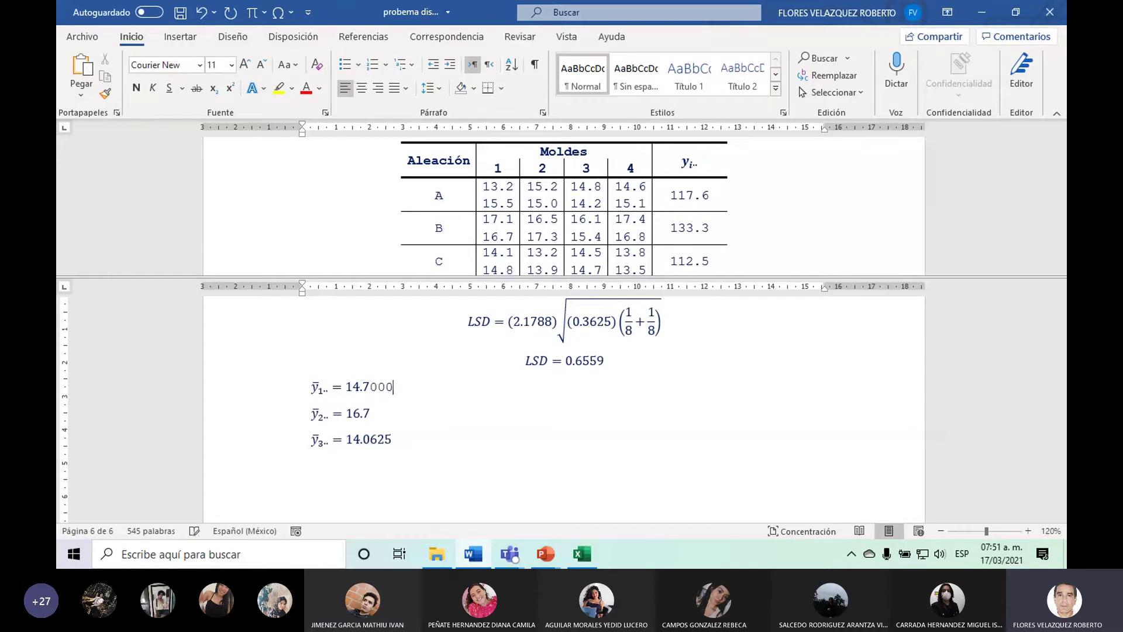
pyautogui.press('BackSpace')
pyautogui.press('BackSpace')
pyautogui.press('BackSpace')
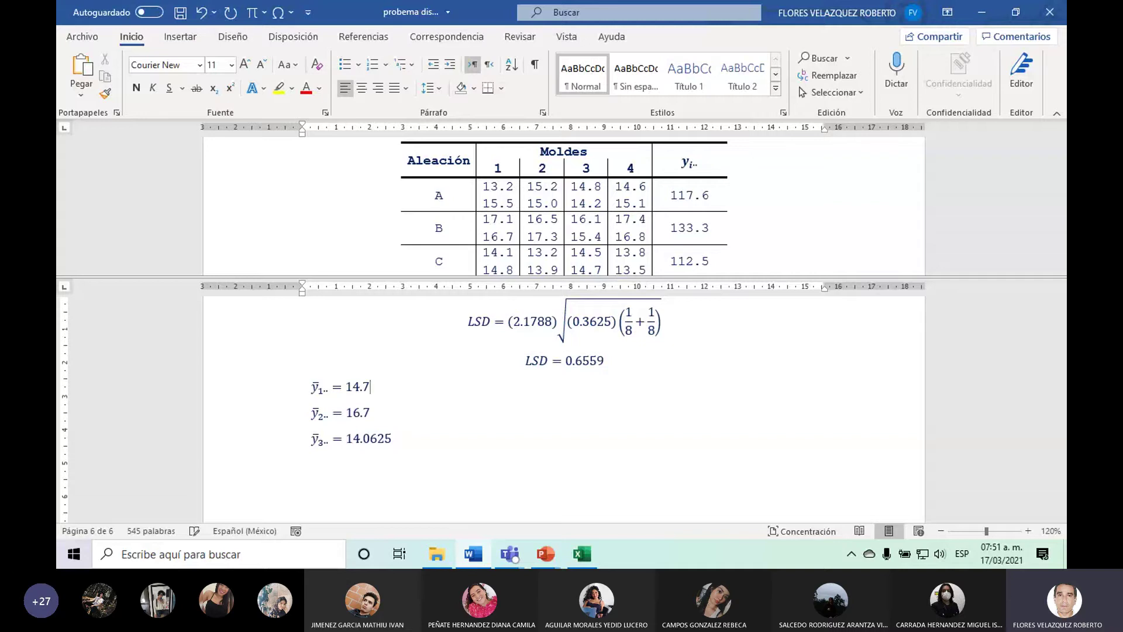
pyautogui.write('000')
pyautogui.press('Down')
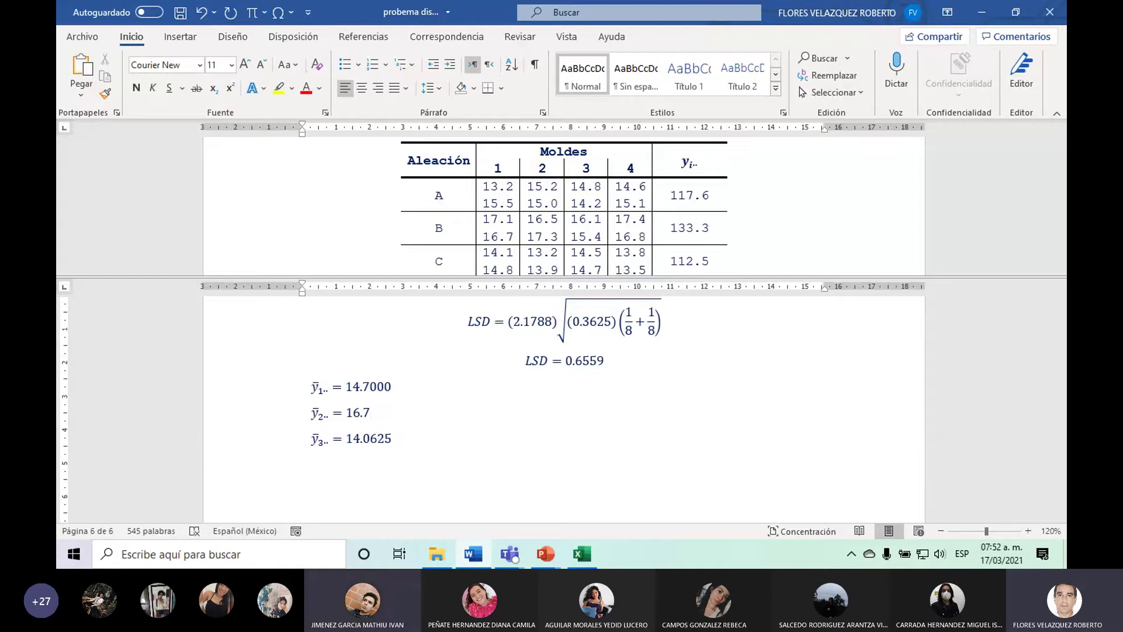
pyautogui.press('BackSpace')
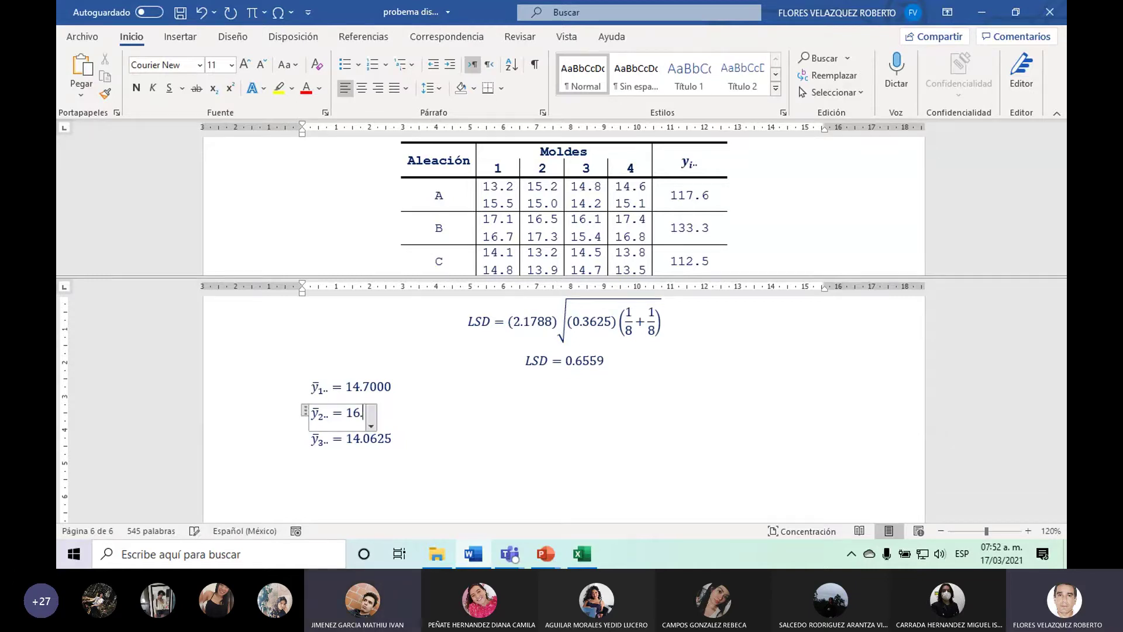
pyautogui.write('6625')
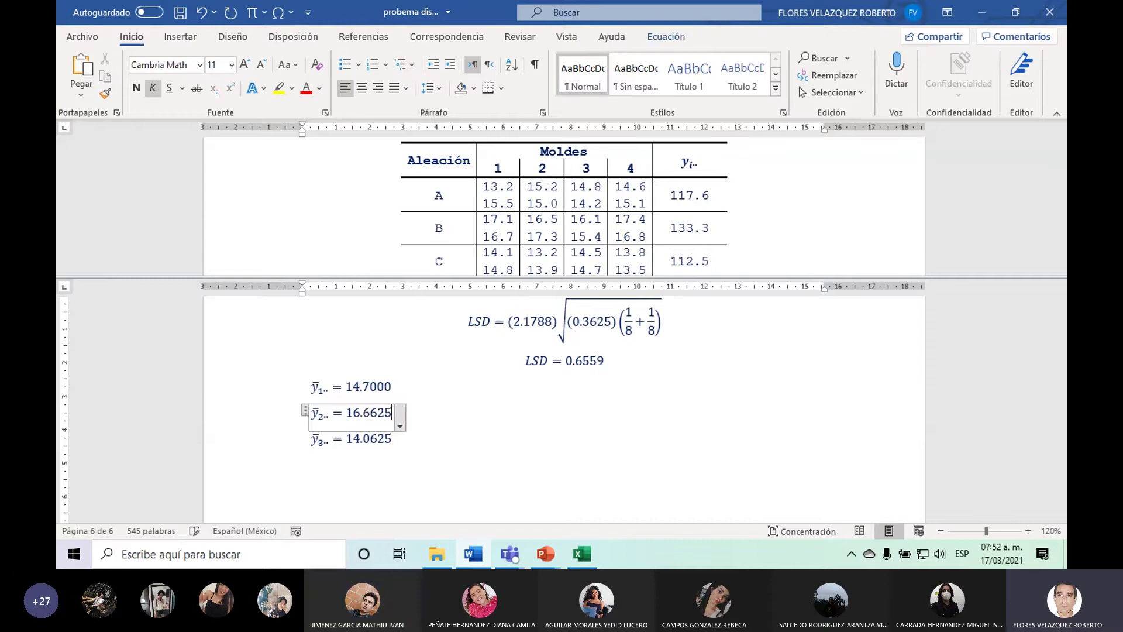
pyautogui.click(391, 438)
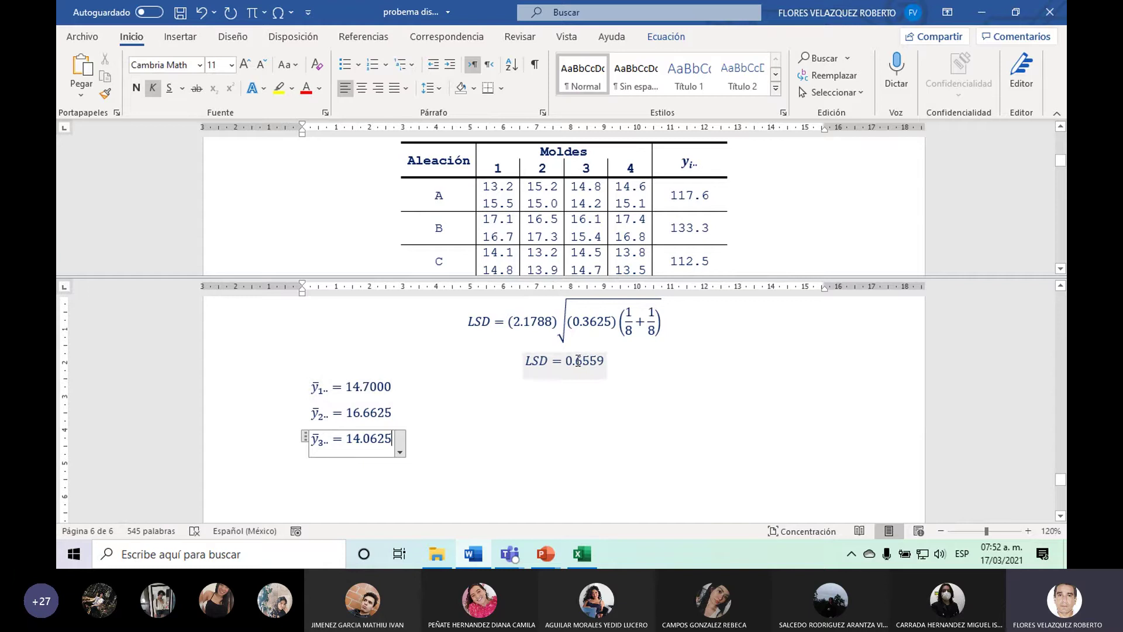
# Add blank lines below the means and insert a three-column, one-row table.
pyautogui.click(448, 431)
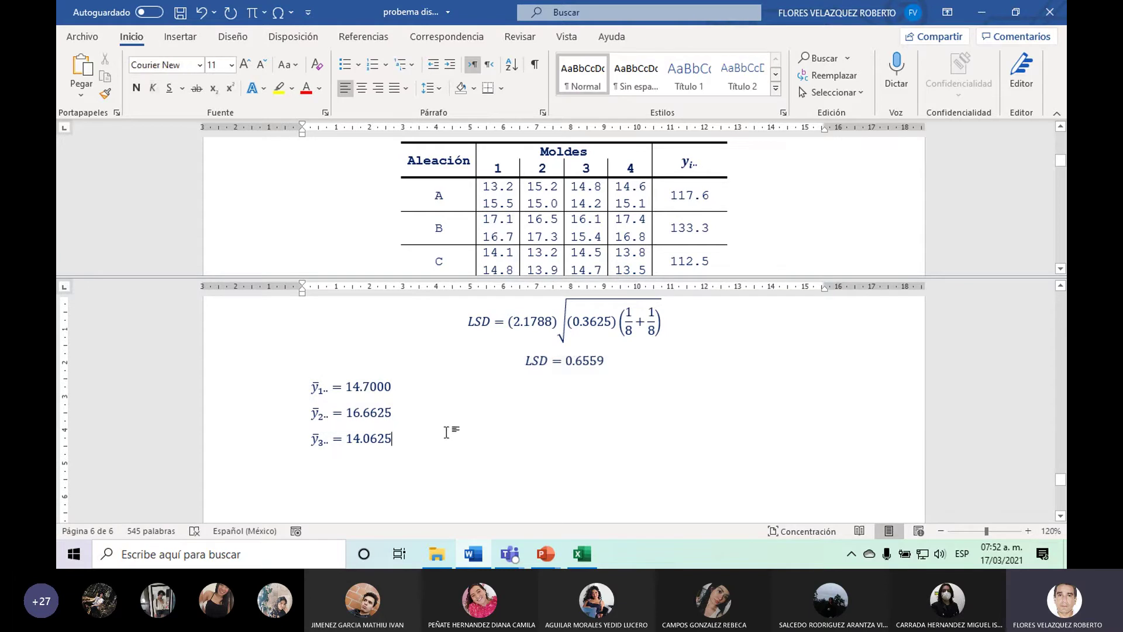
pyautogui.press('Return')
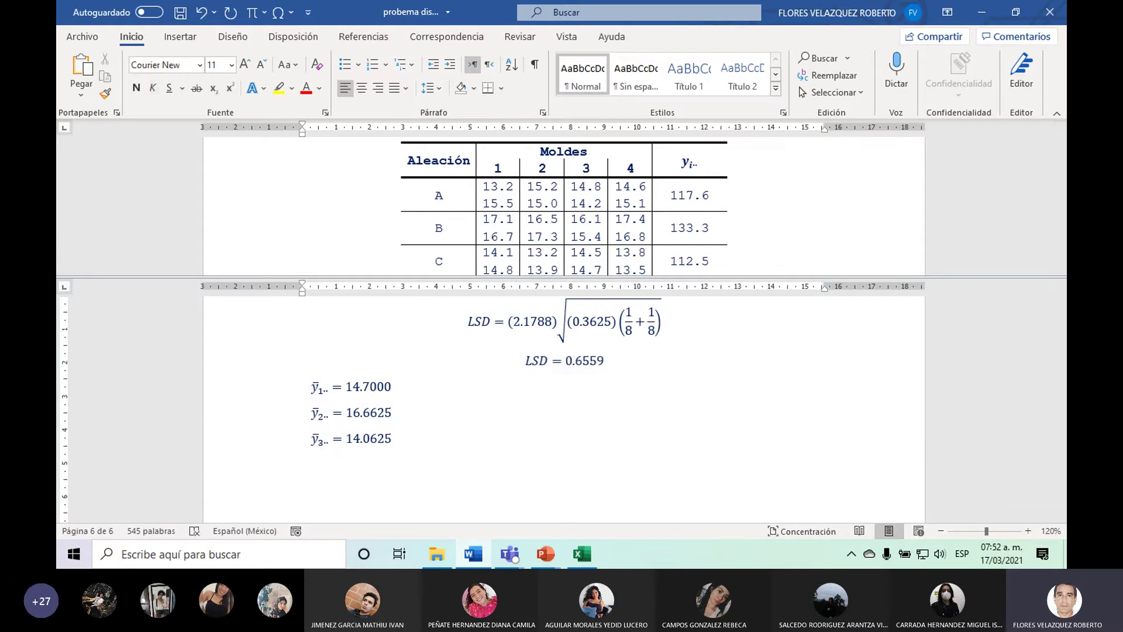
pyautogui.press('Return')
pyautogui.scroll(-1, 564, 410)
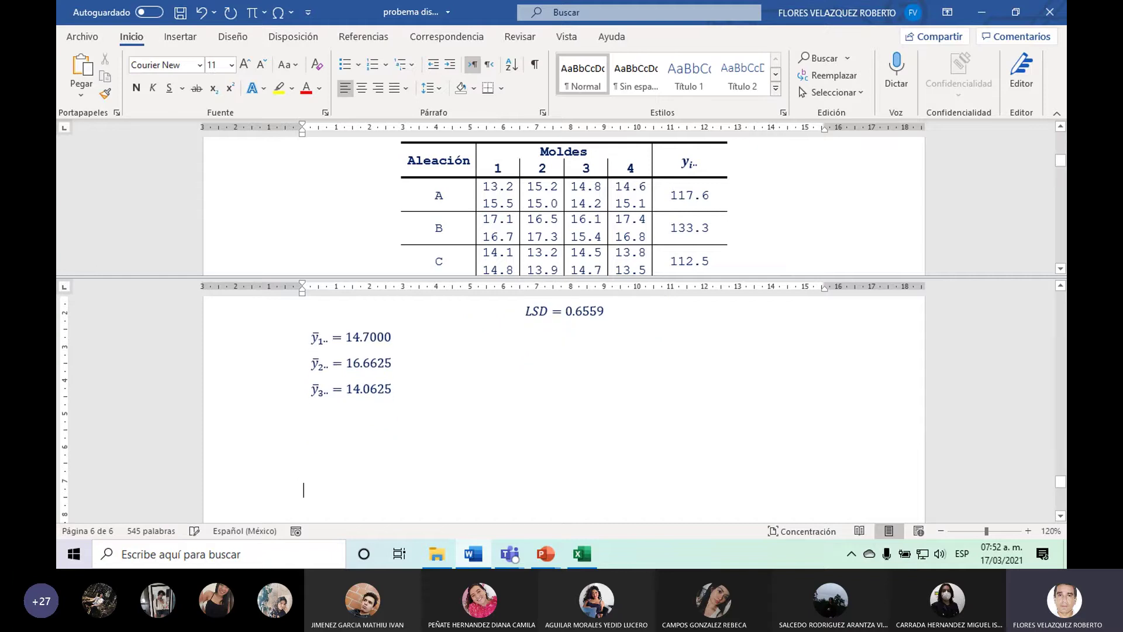
pyautogui.press('BackSpace')
pyautogui.press('Return')
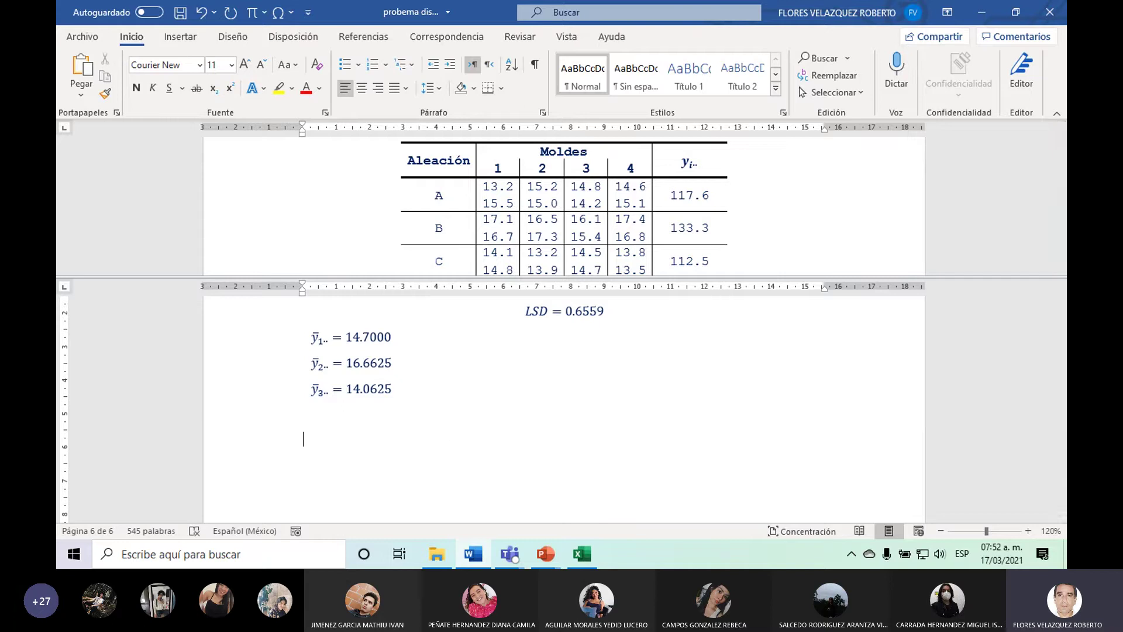
pyautogui.click(175, 41)
pyautogui.click(122, 91)
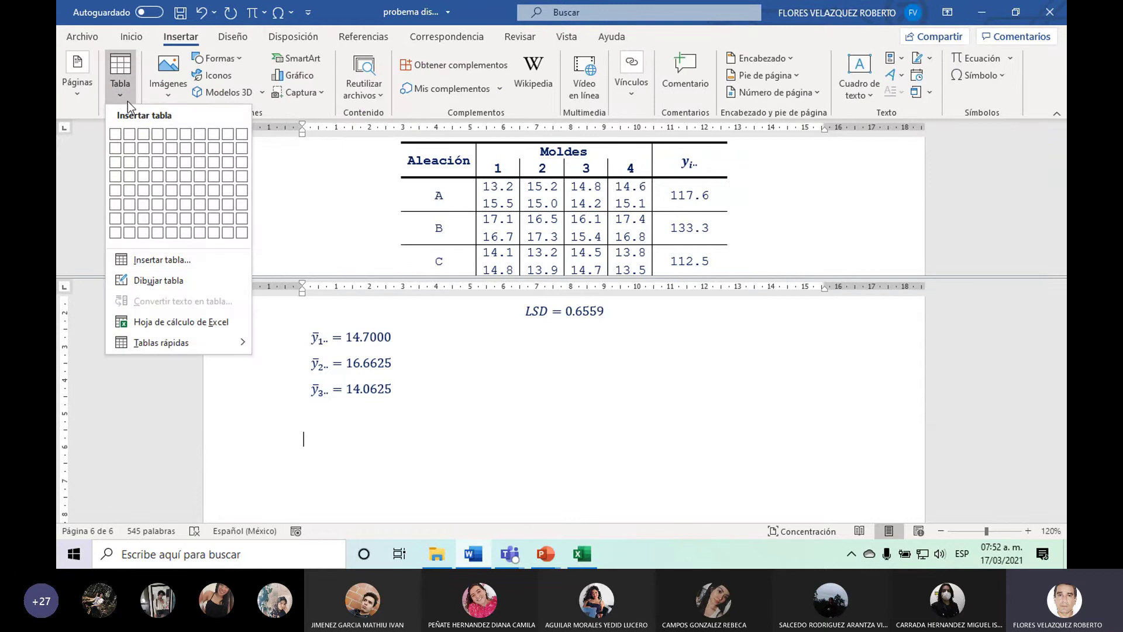
pyautogui.click(143, 134)
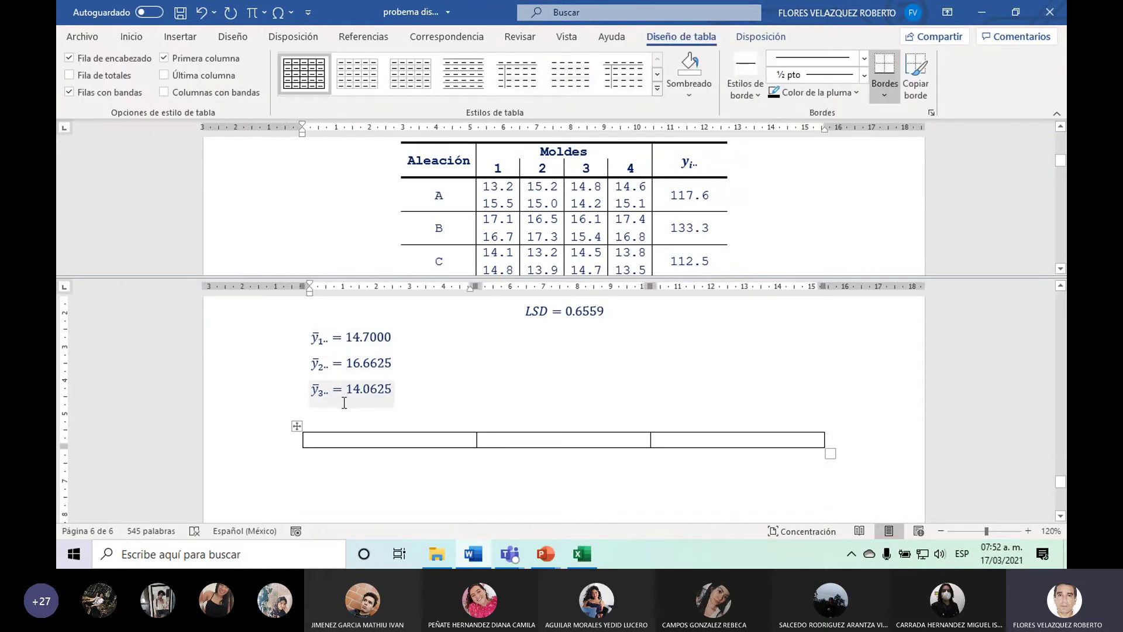
# Fill the table cells with the labels ȳ3.., ȳ1.. and ȳ2.. in that order.
pyautogui.moveTo(311, 390); pyautogui.dragTo(325, 389)
pyautogui.hotkey('ctrl', 'c')
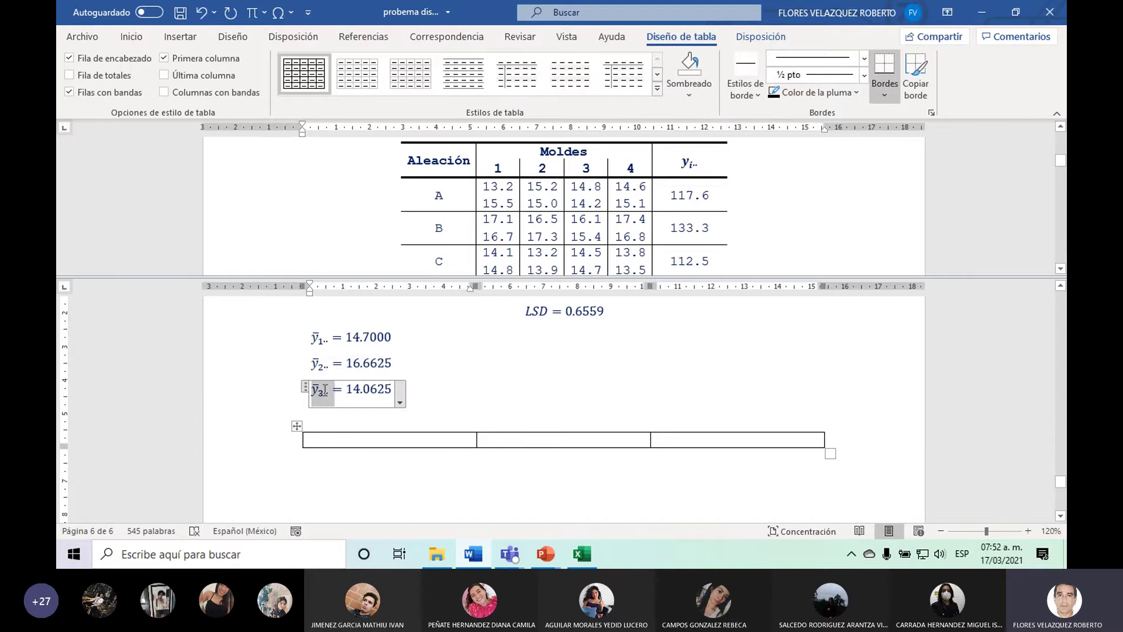
pyautogui.click(402, 438)
pyautogui.hotkey('ctrl', 'v')
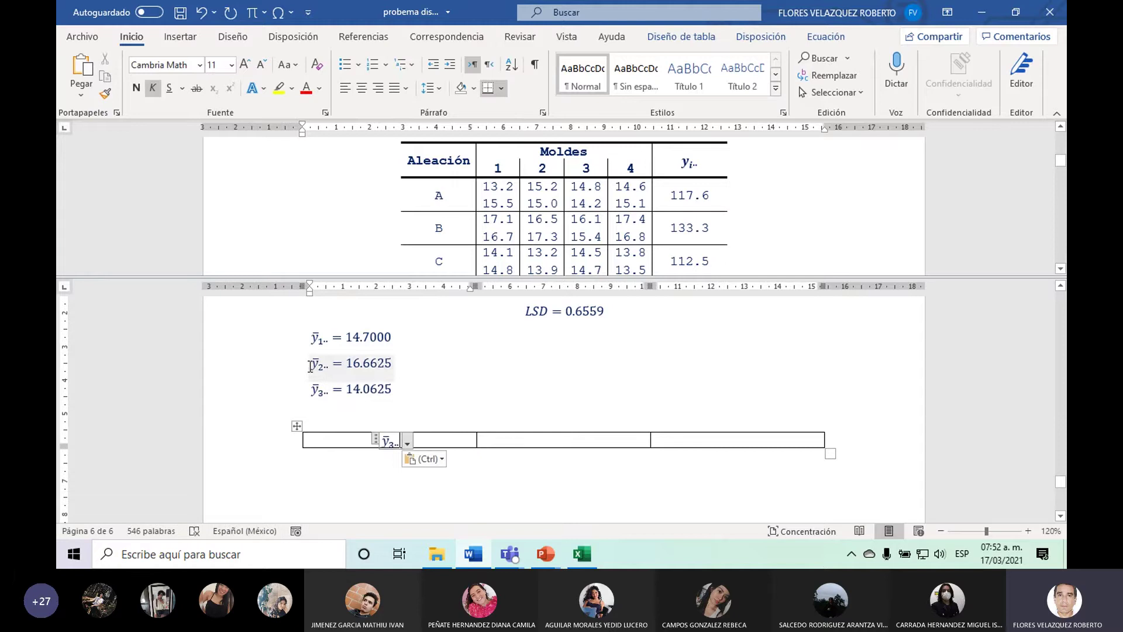
pyautogui.moveTo(312, 338); pyautogui.dragTo(321, 337)
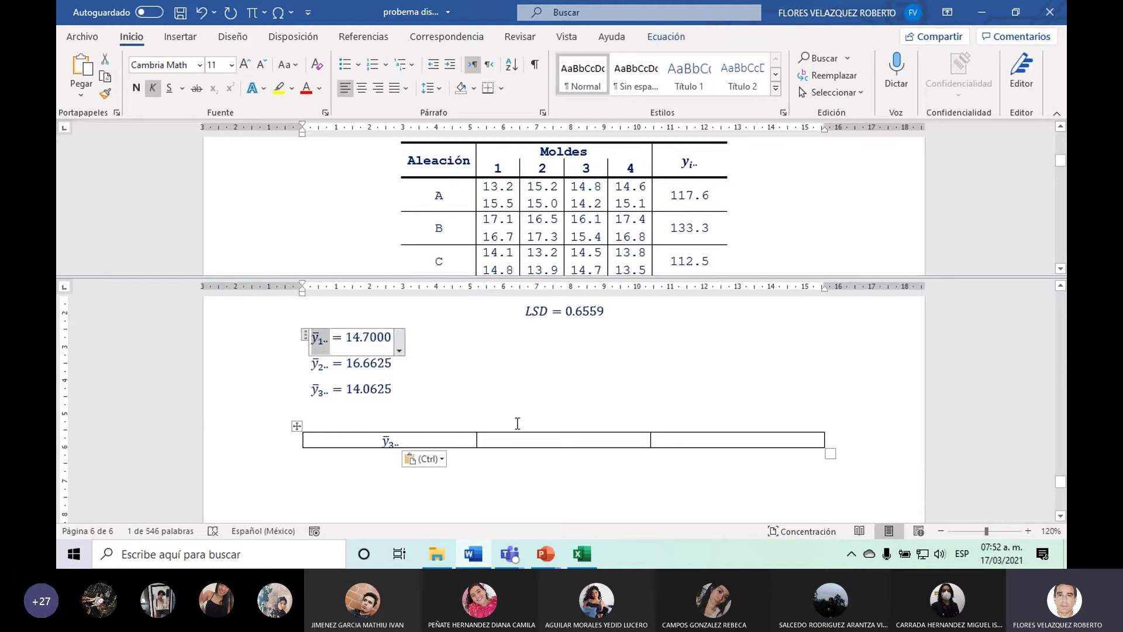
pyautogui.hotkey('ctrl', 'c')
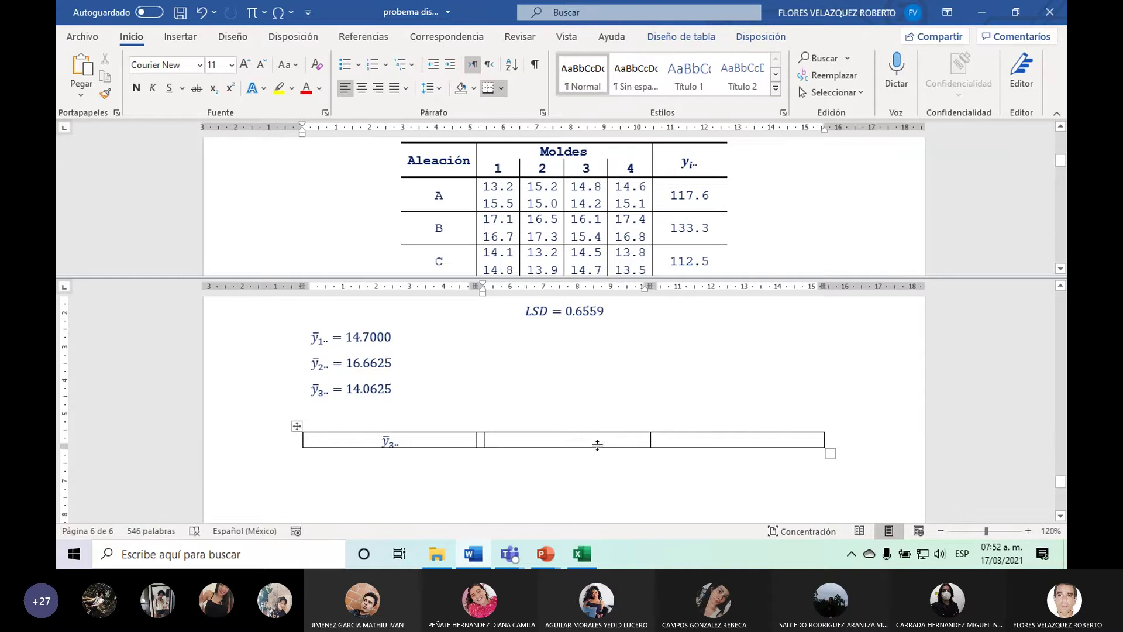
pyautogui.hotkey('ctrl', 'v')
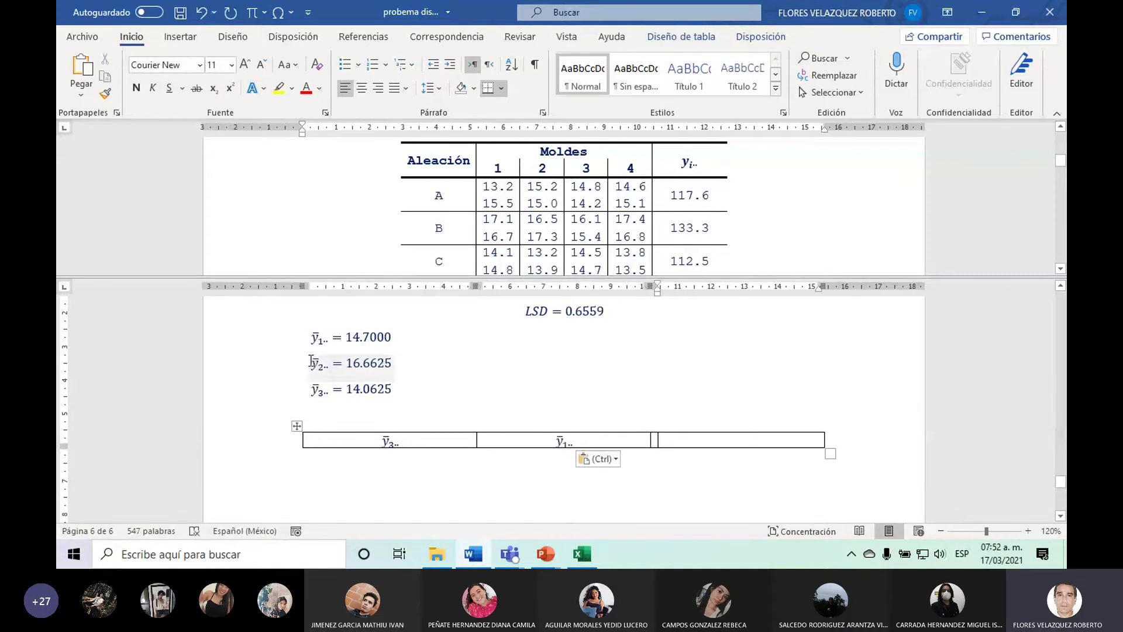
pyautogui.doubleClick(322, 366)
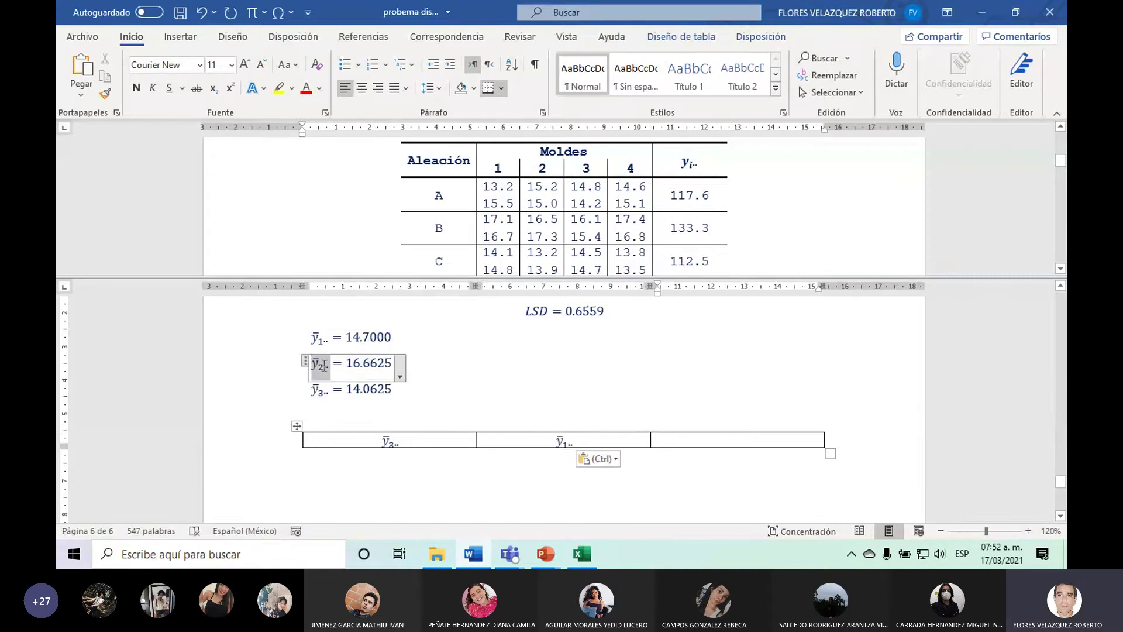
pyautogui.click(712, 443)
pyautogui.hotkey('ctrl', 'v')
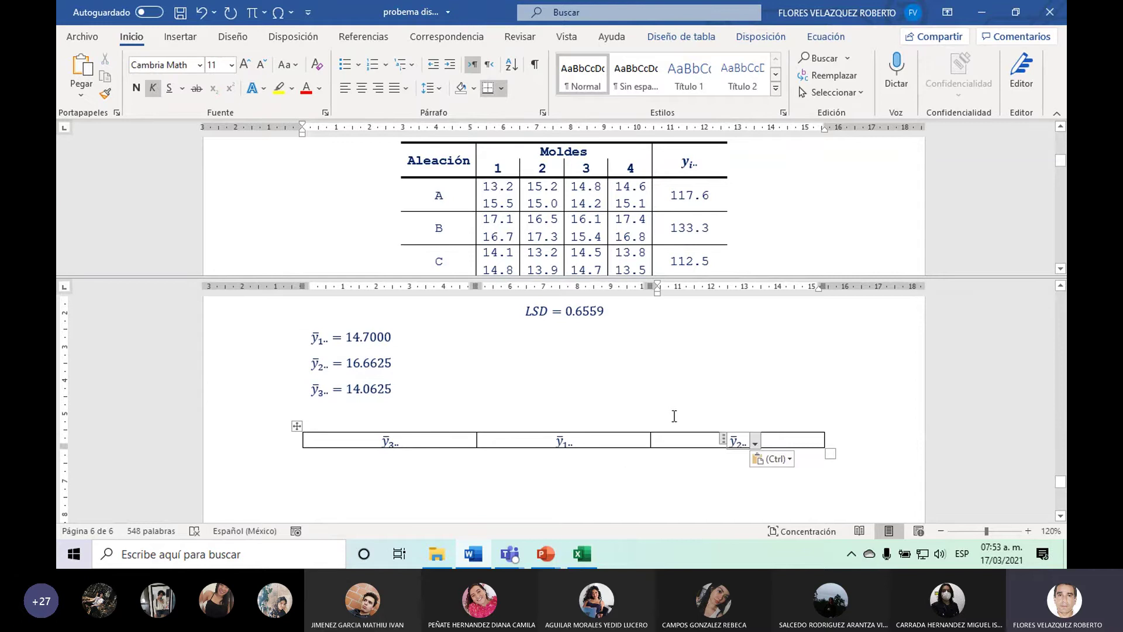
# Add a second table row, remove all borders, and start a new line below.
pyautogui.press('Tab')
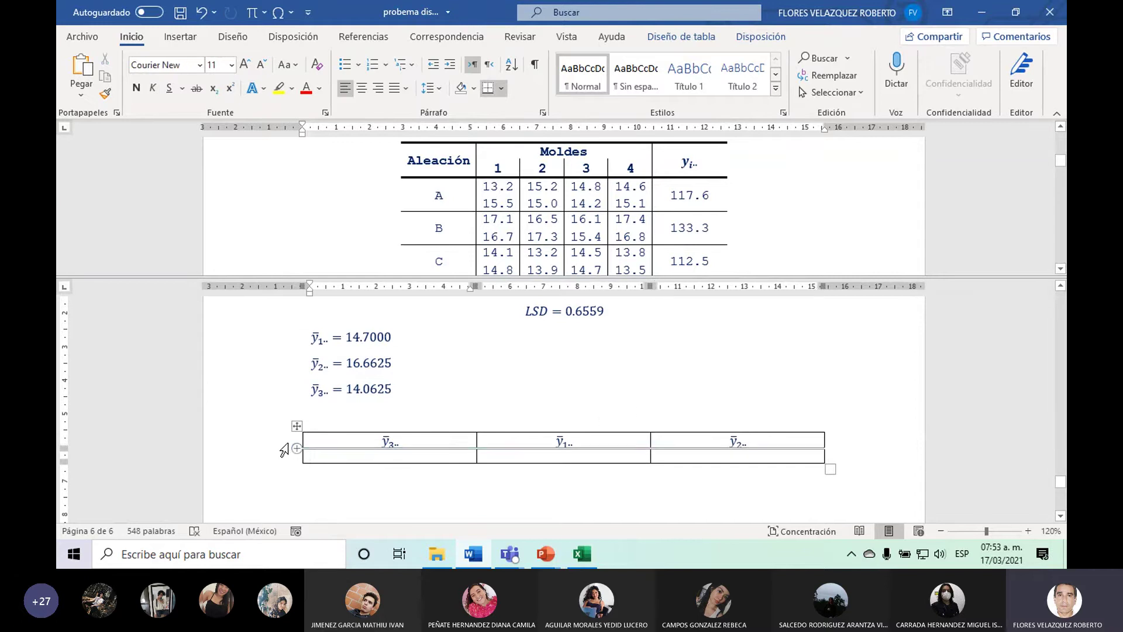
pyautogui.hotkey('shift', 'Up')
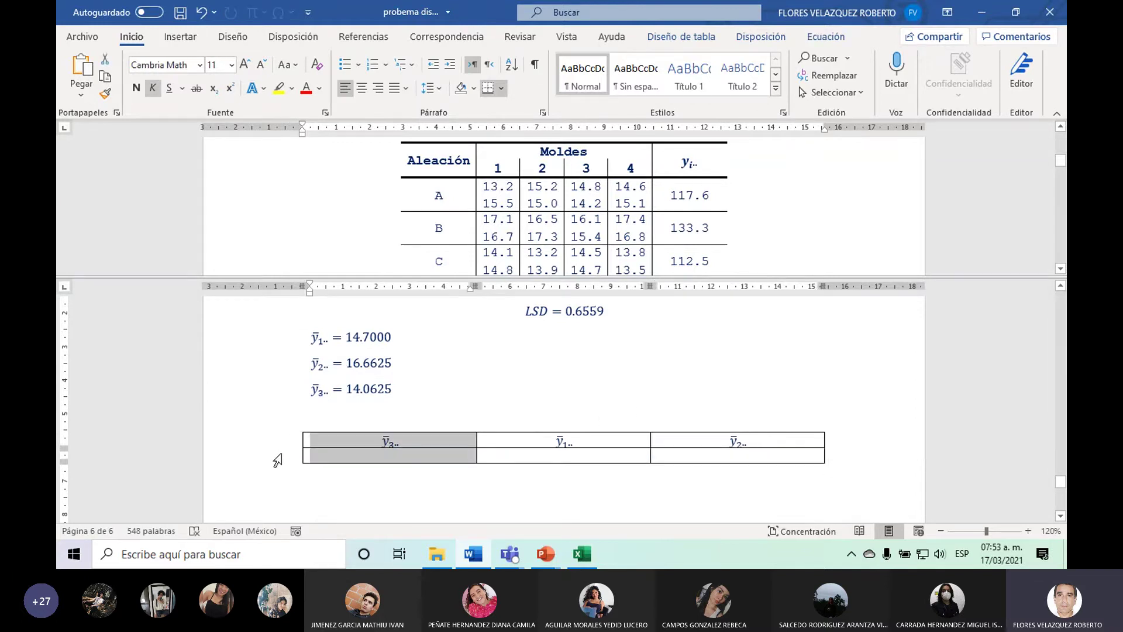
pyautogui.hotkey('shift', 'Right')
pyautogui.hotkey('shift', 'Right')
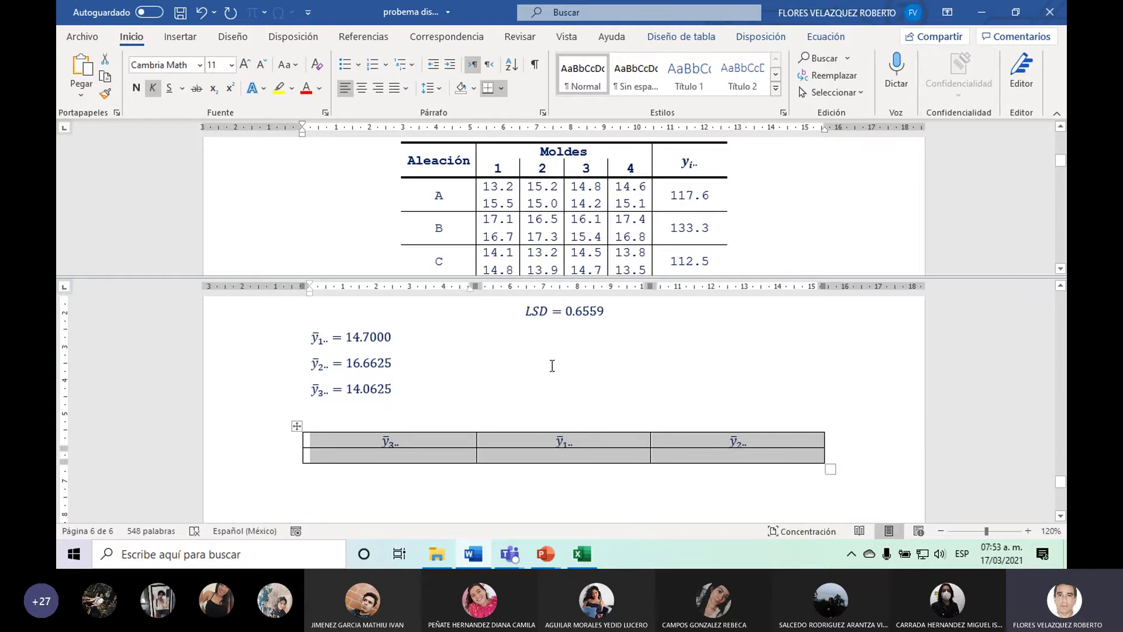
pyautogui.click(504, 93)
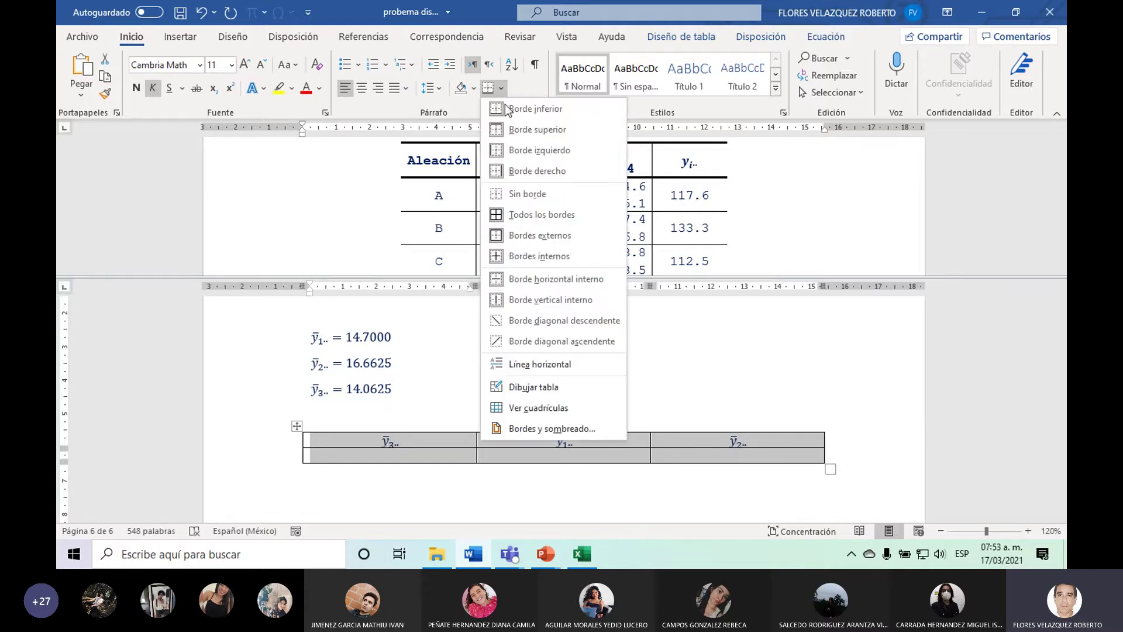
pyautogui.click(515, 193)
pyautogui.press('Down')
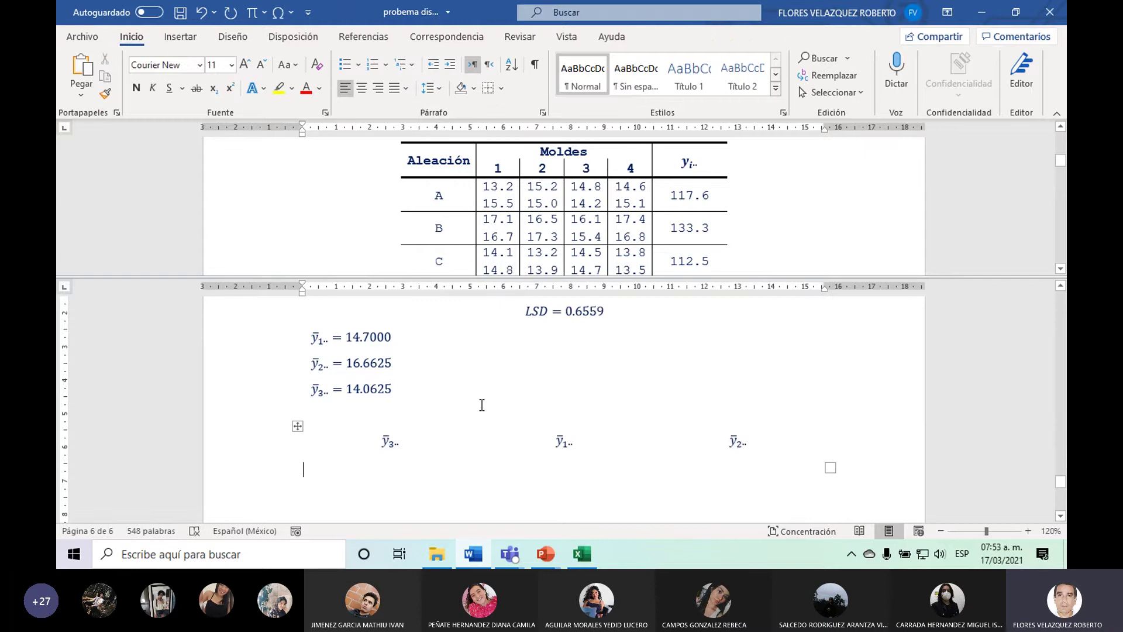
pyautogui.press('Return')
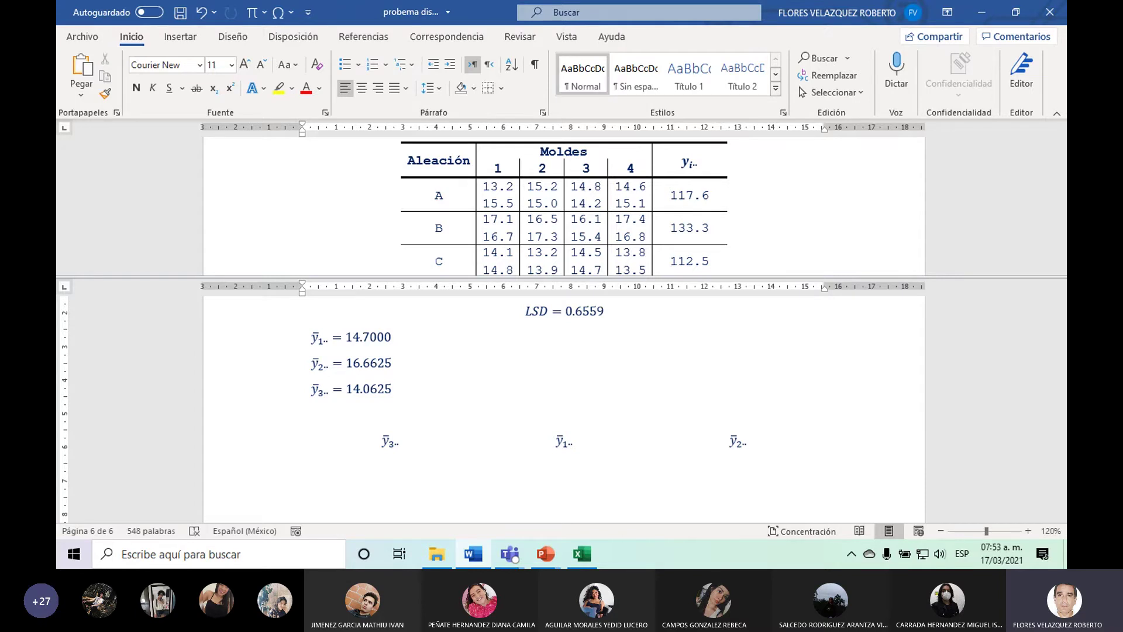
# Insert a new equation with absolute-value bars containing ȳ2...
pyautogui.click(253, 12)
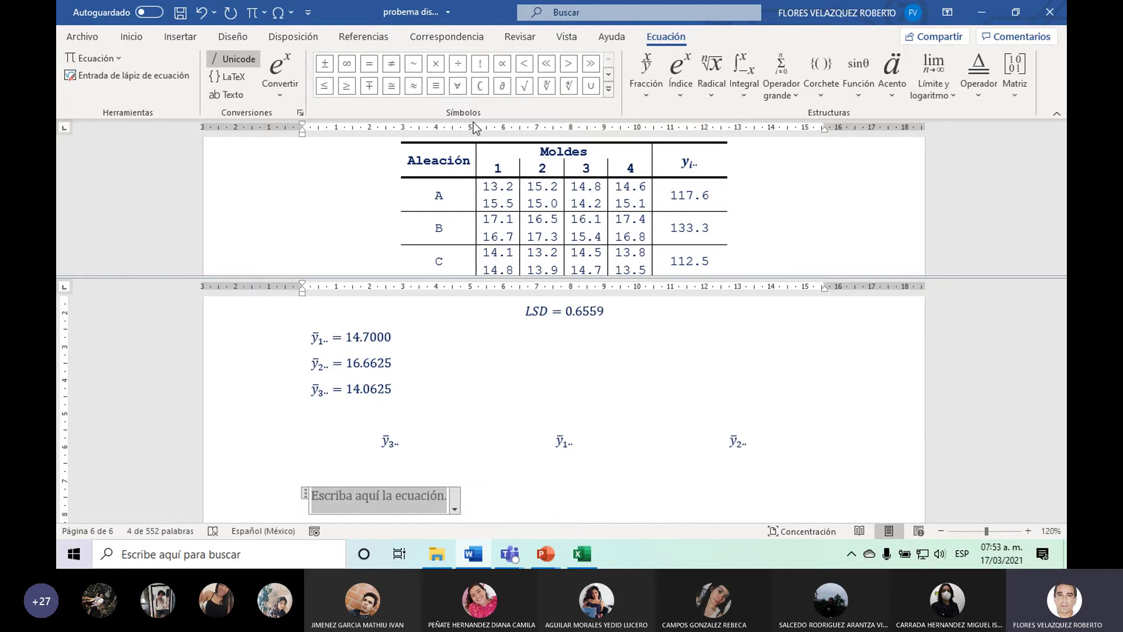
pyautogui.click(818, 72)
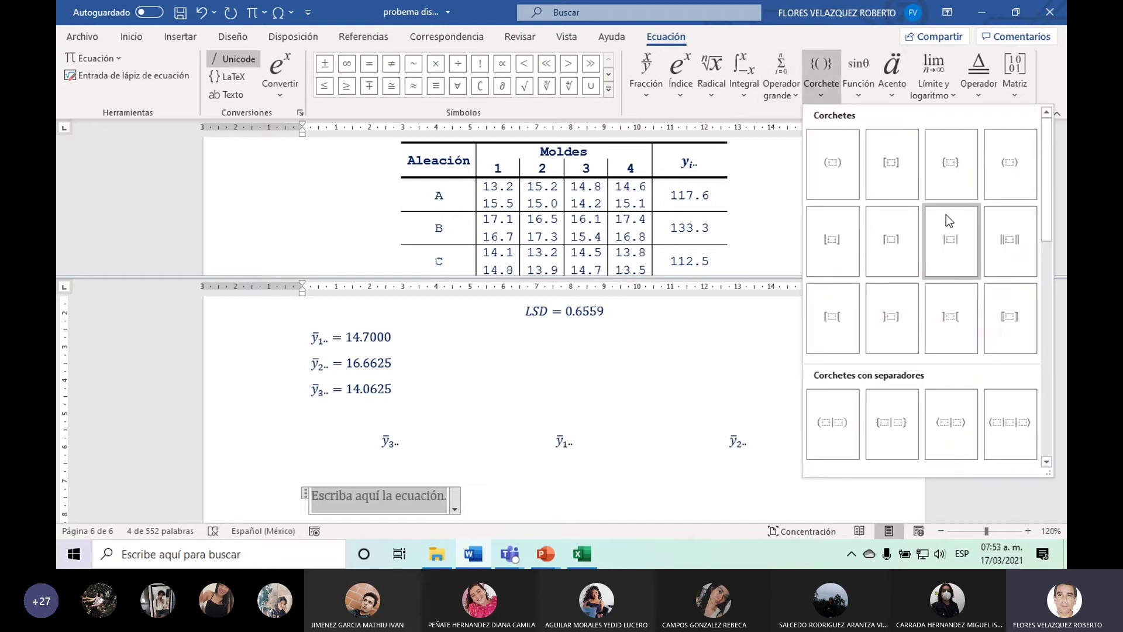
pyautogui.click(952, 234)
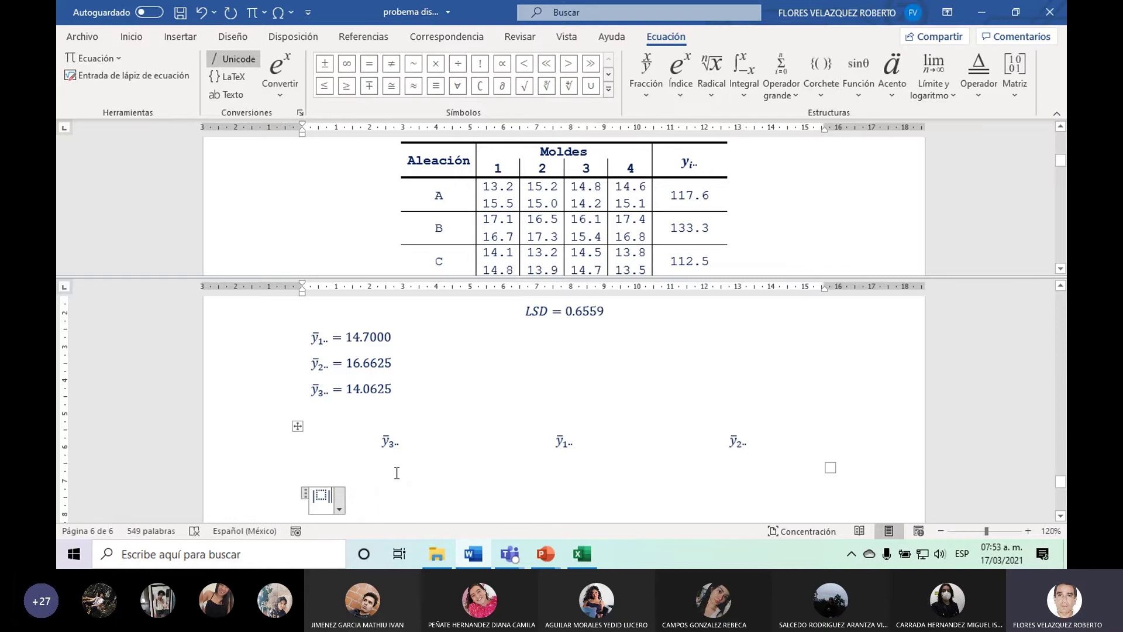
pyautogui.click(729, 439)
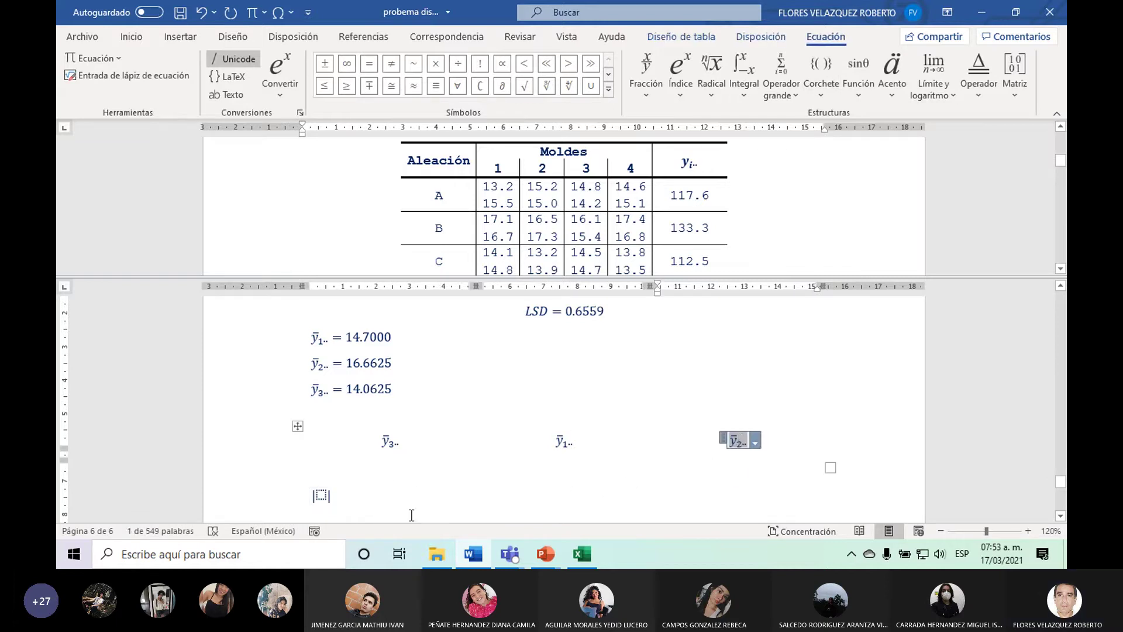
pyautogui.click(321, 496)
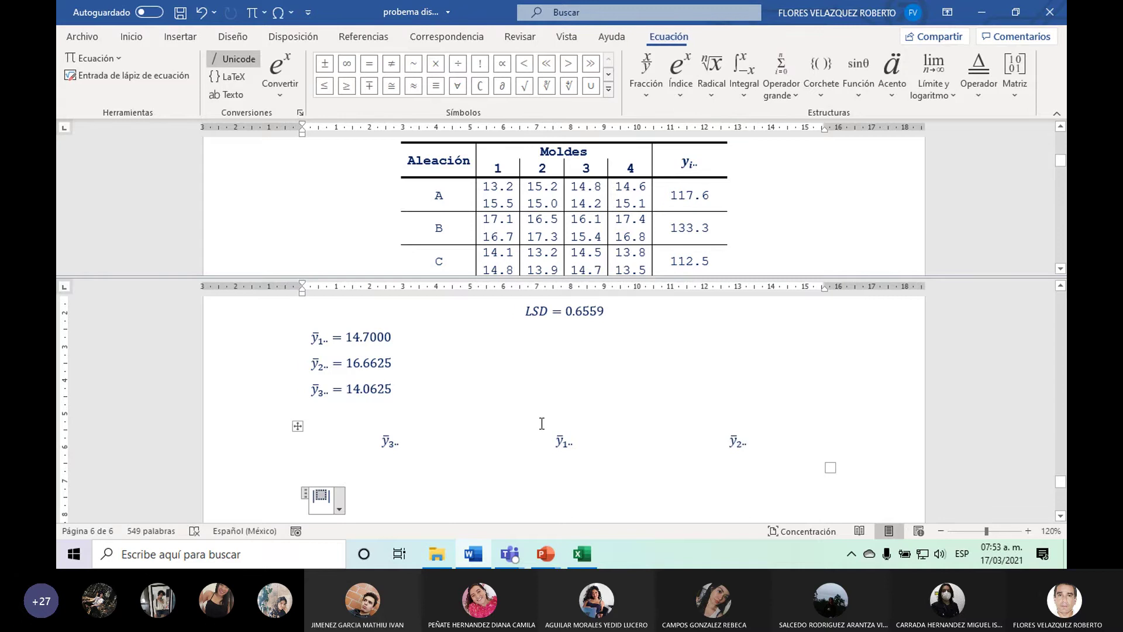
pyautogui.hotkey('ctrl', 'v')
# Complete the equation as |ȳ2.. − ȳ3..| = 2.6.
pyautogui.write('-')
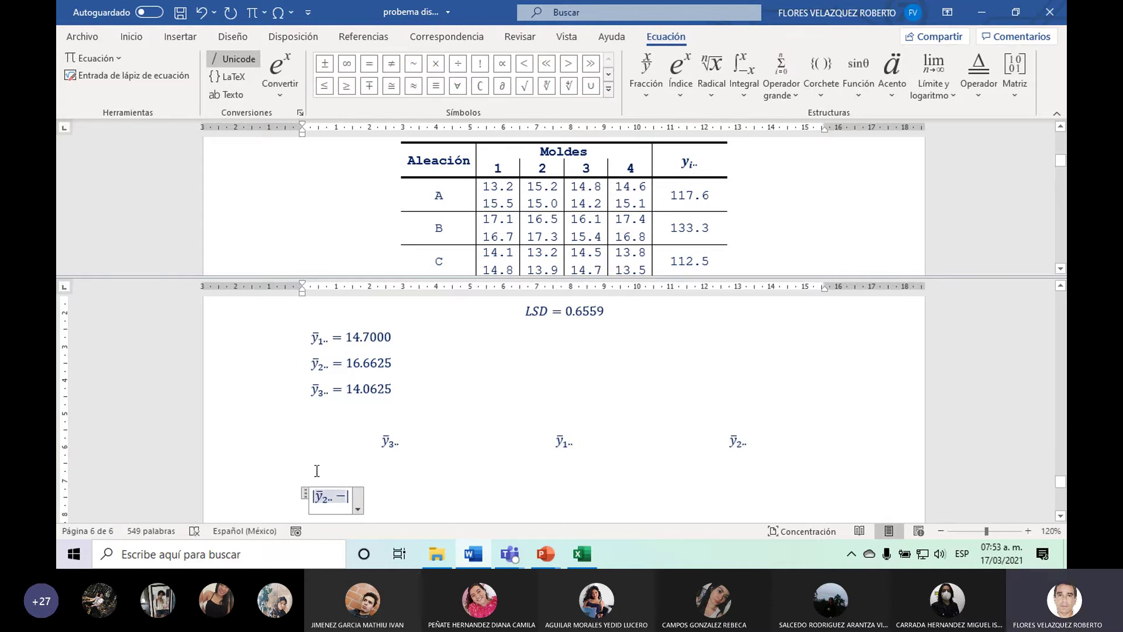
pyautogui.click(389, 440)
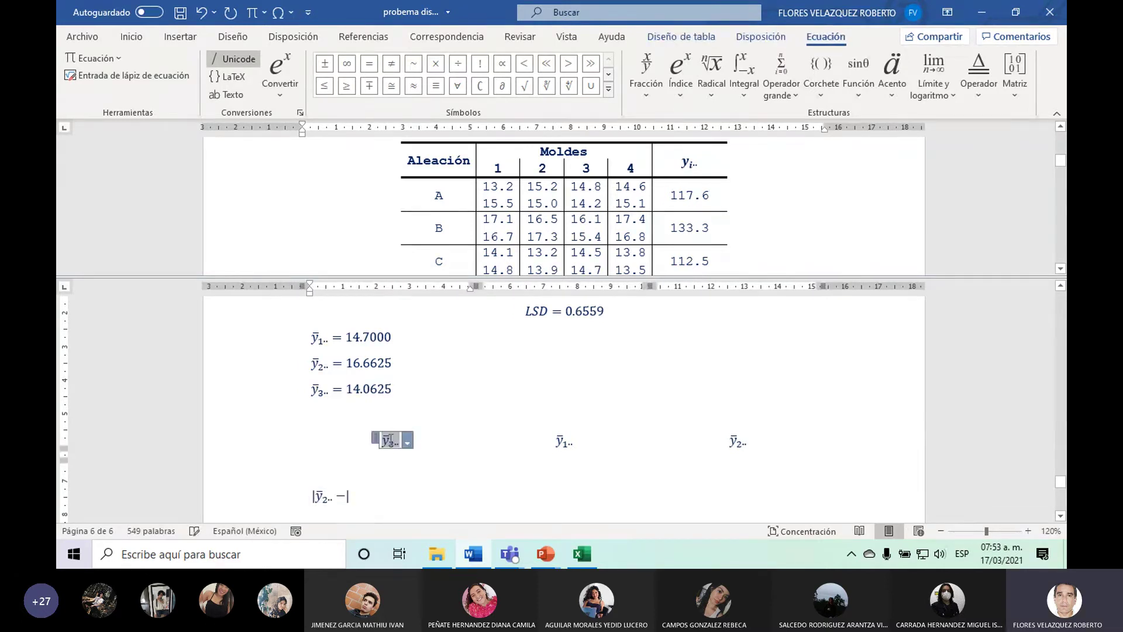
pyautogui.doubleClick(389, 440)
pyautogui.moveTo(389, 440); pyautogui.dragTo(346, 497)
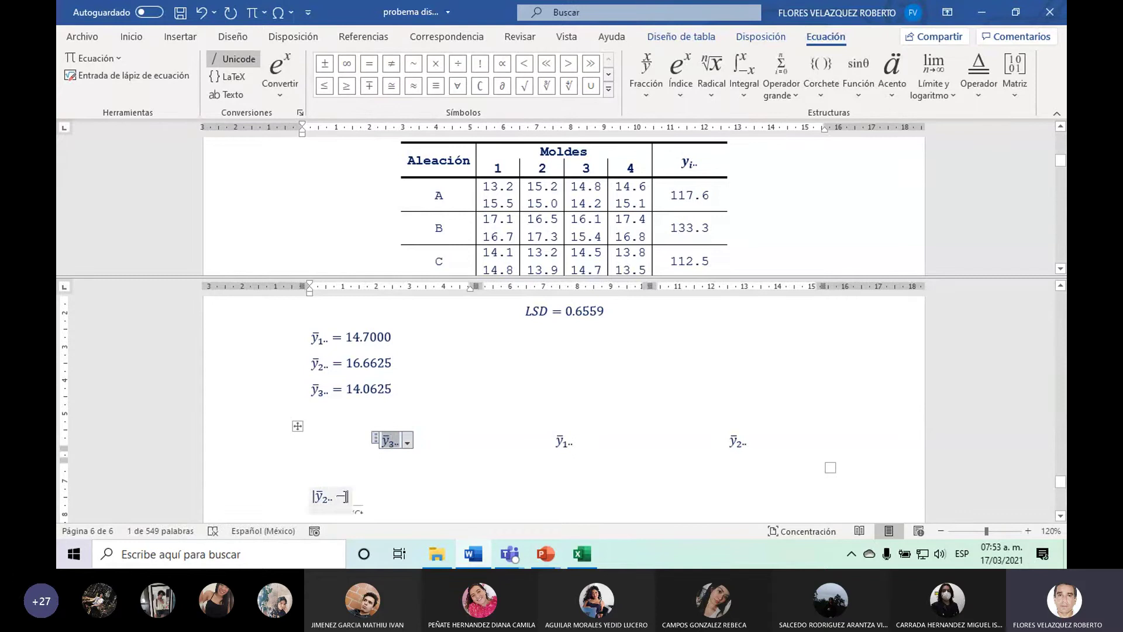
pyautogui.moveTo(389, 440); pyautogui.dragTo(369, 497)
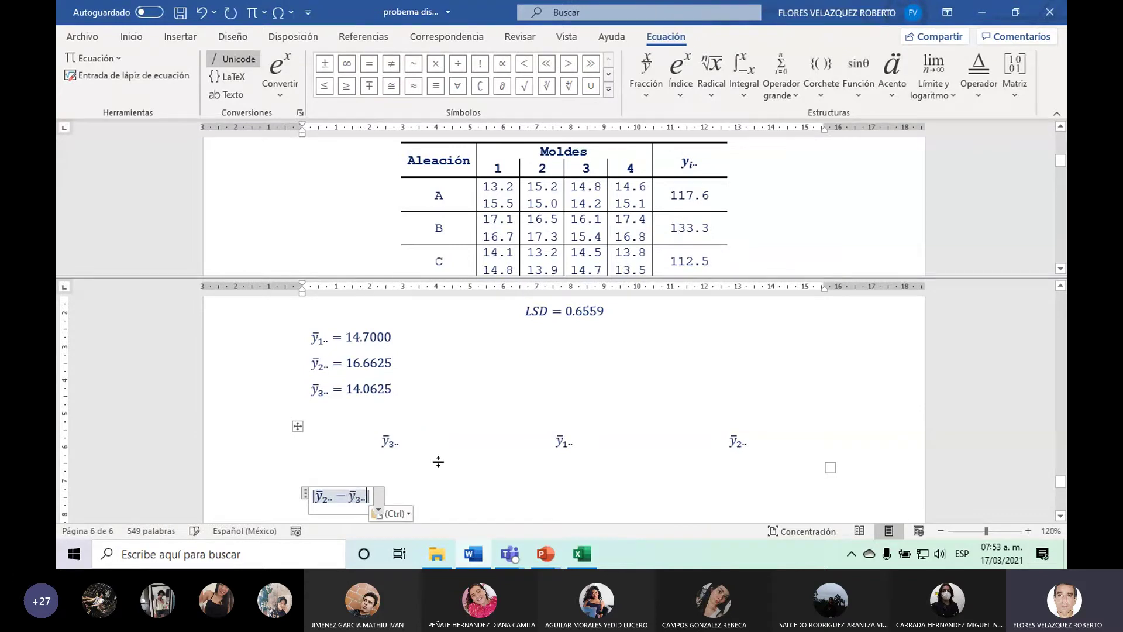
pyautogui.click(375, 497)
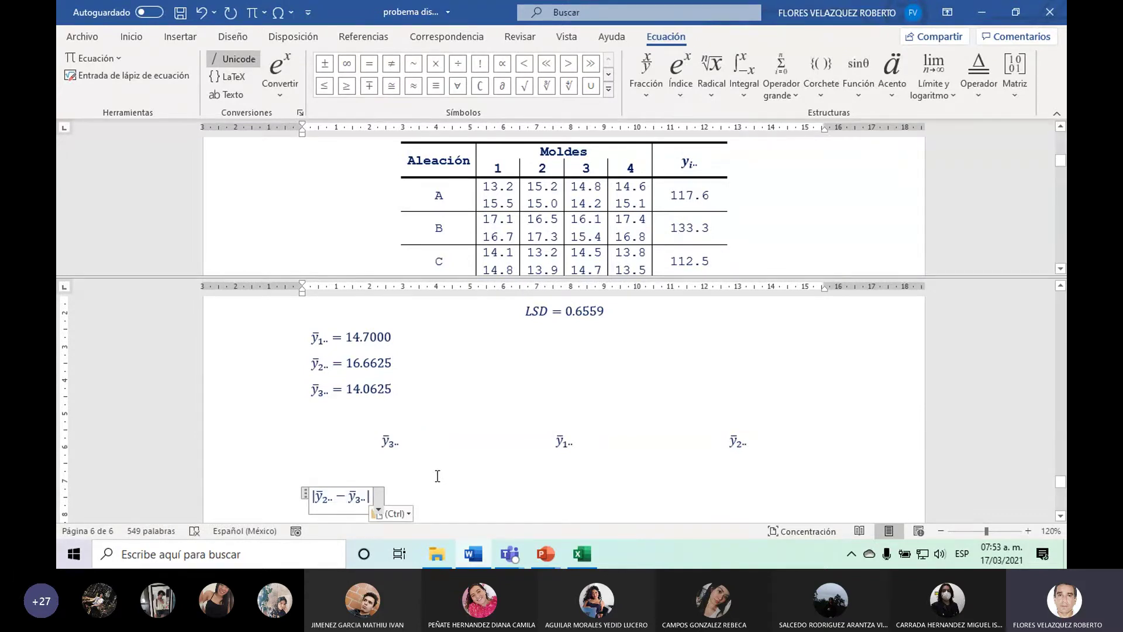
pyautogui.write(' =')
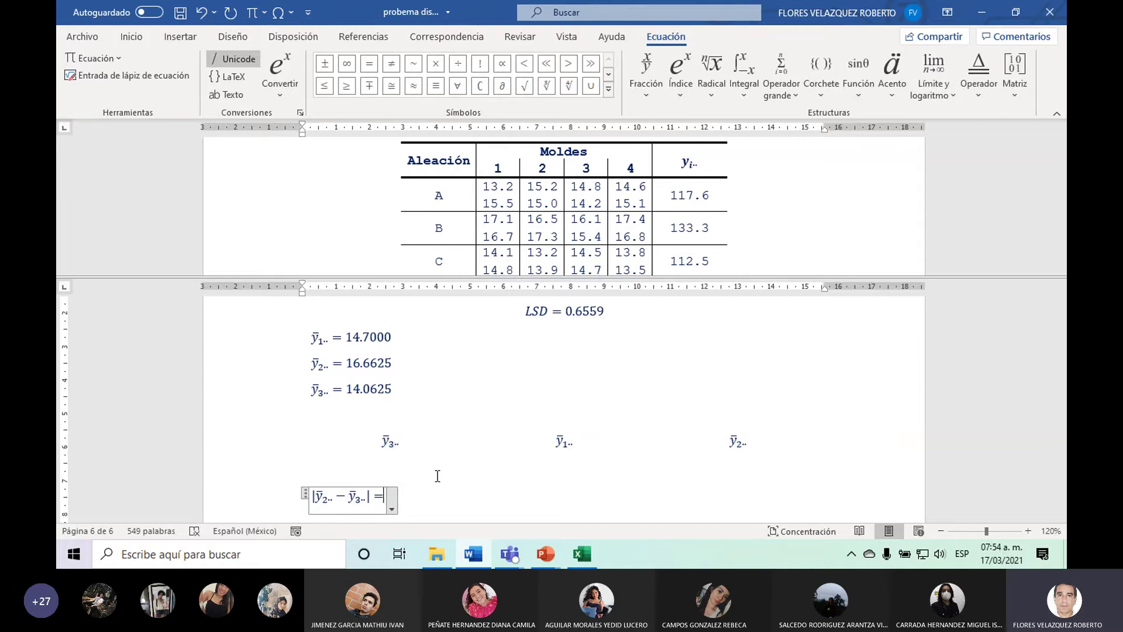
pyautogui.write(' 2')
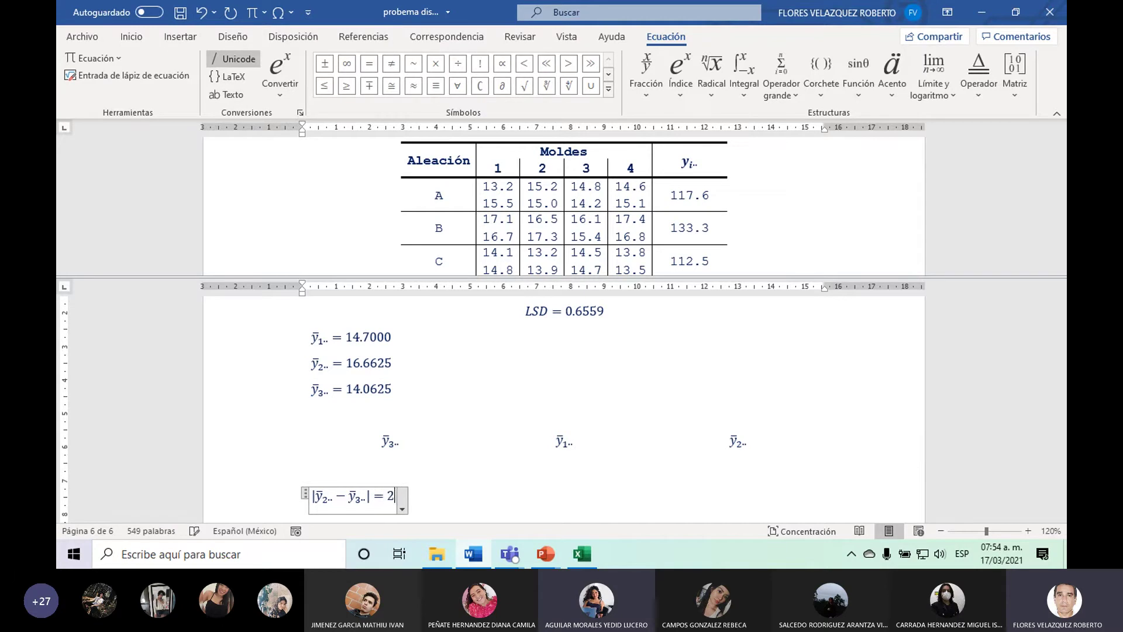
pyautogui.write('.')
pyautogui.write('6')
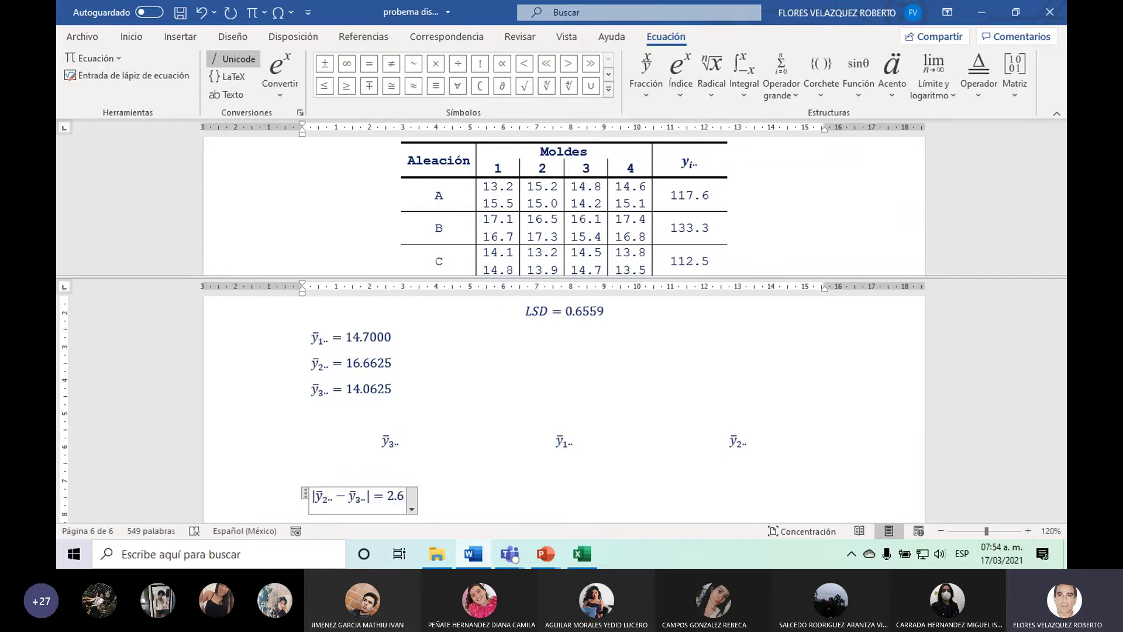
pyautogui.press('Right')
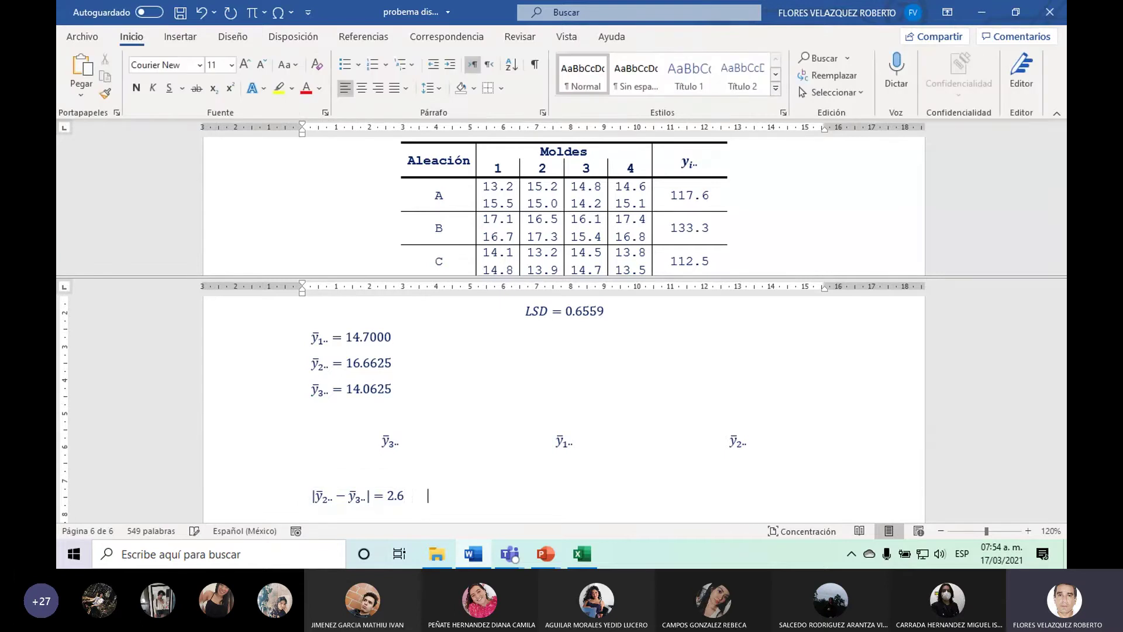
# Add '> LSD' after the equation, with the greater-than sign bold at 14 pt.
pyautogui.press('Tab')
pyautogui.write('>  ')
pyautogui.write('LSD')
pyautogui.moveTo(427, 496); pyautogui.dragTo(434, 493)
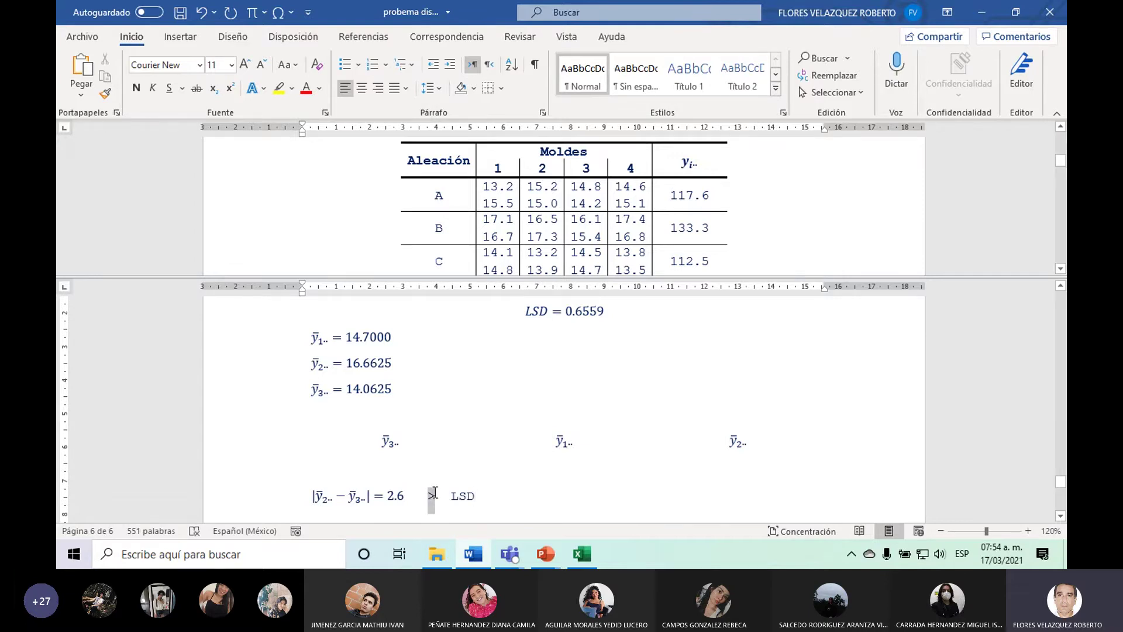
pyautogui.click(135, 88)
pyautogui.click(232, 65)
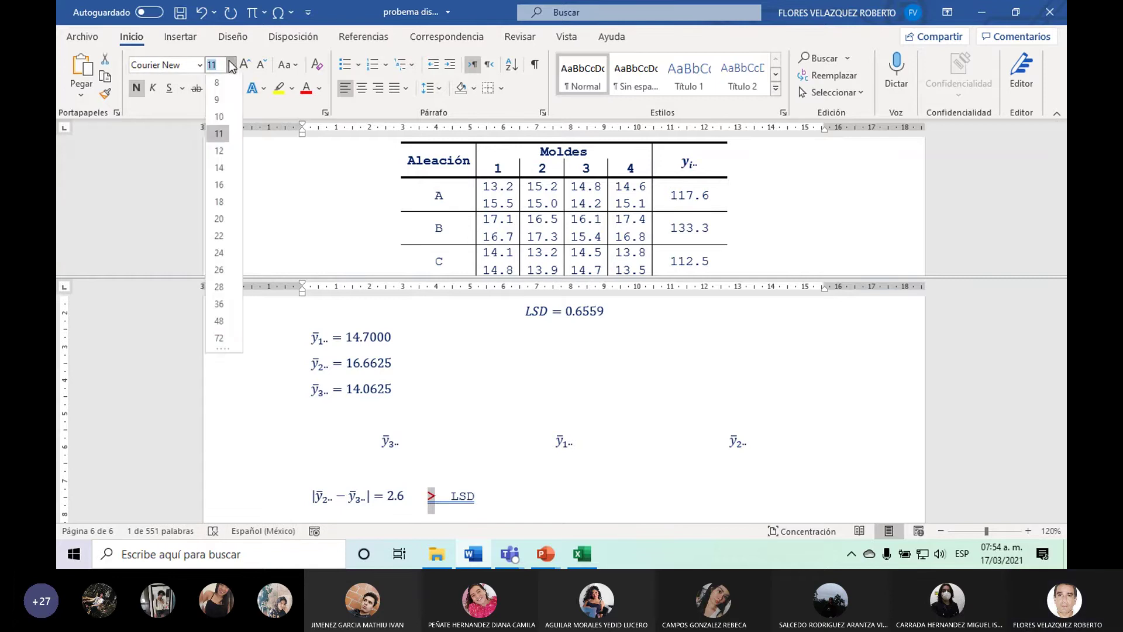
pyautogui.click(220, 166)
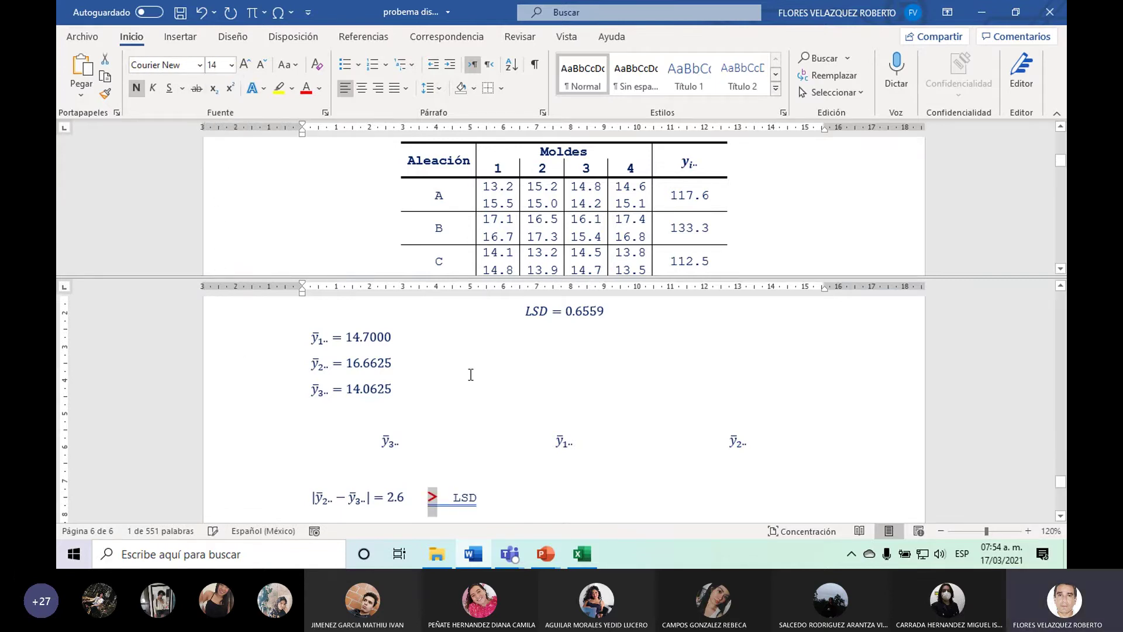
pyautogui.click(493, 501)
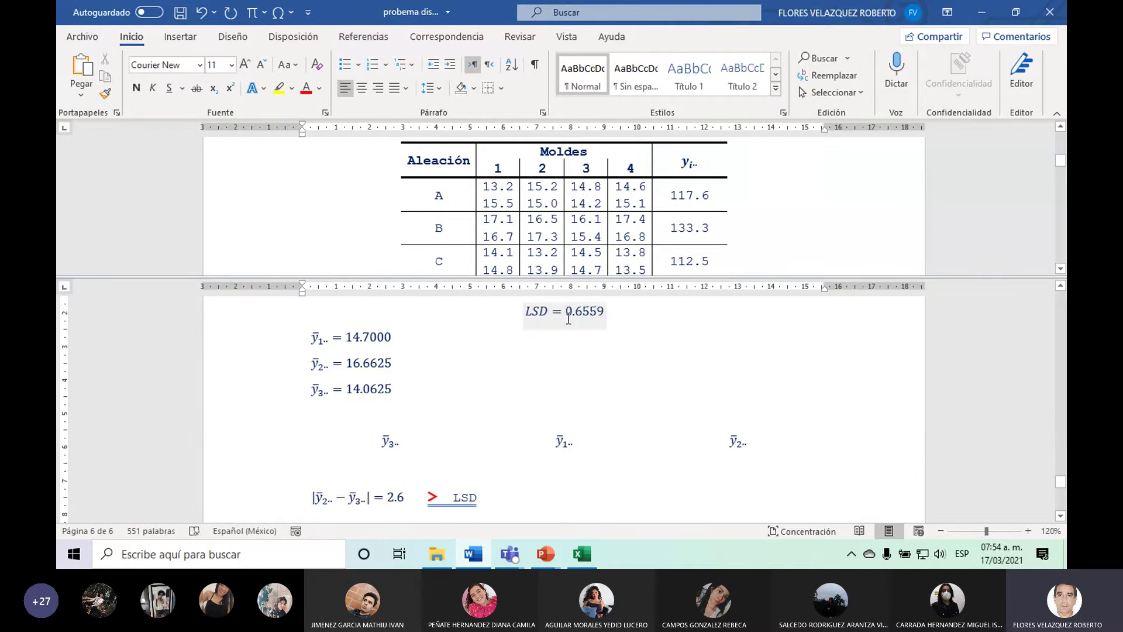
# Finish the line with ∴ son diferentes and start a new line.
pyautogui.click(281, 12)
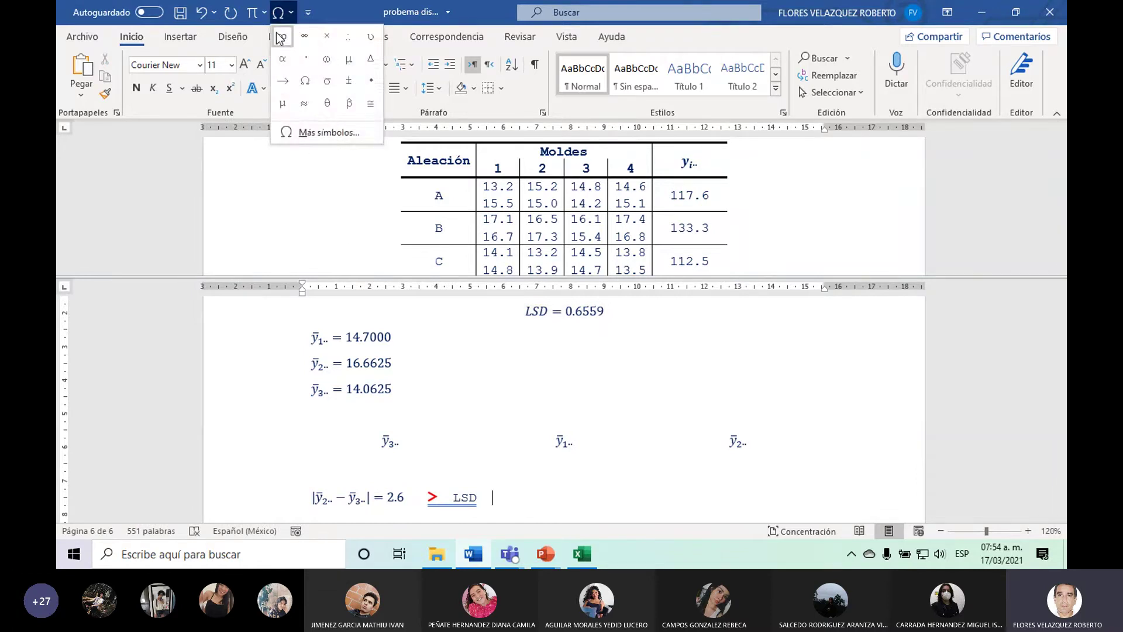
pyautogui.click(347, 37)
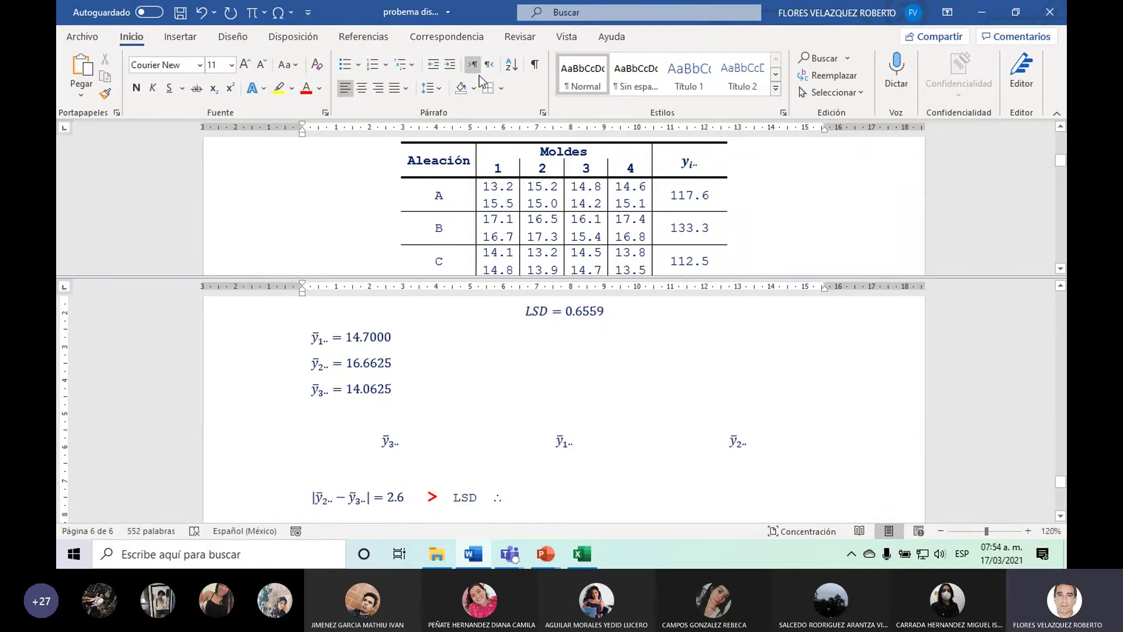
pyautogui.write('son difere')
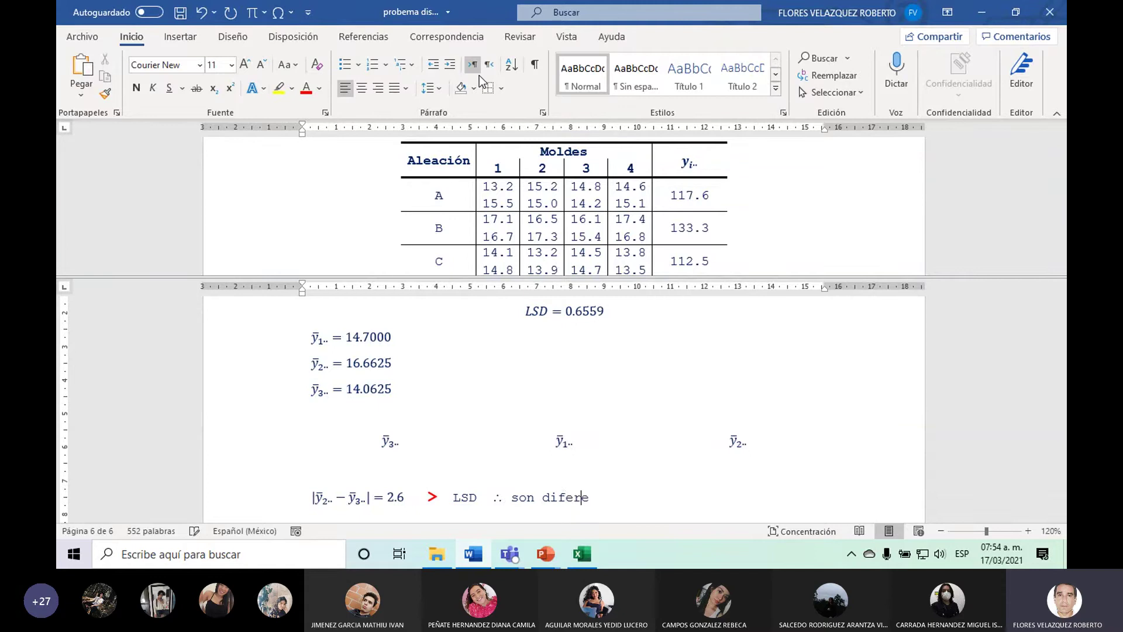
pyautogui.write('ntes')
pyautogui.press('Return')
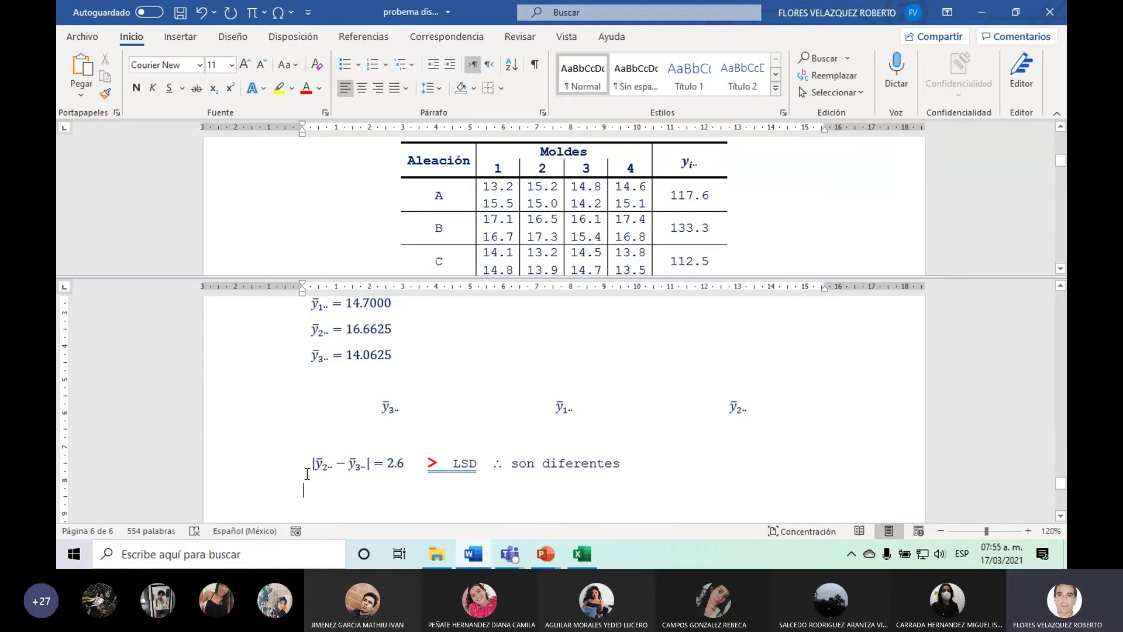
# Copy the left side |ȳ2.. − ȳ3..| = onto the new line.
pyautogui.moveTo(311, 464); pyautogui.dragTo(378, 464)
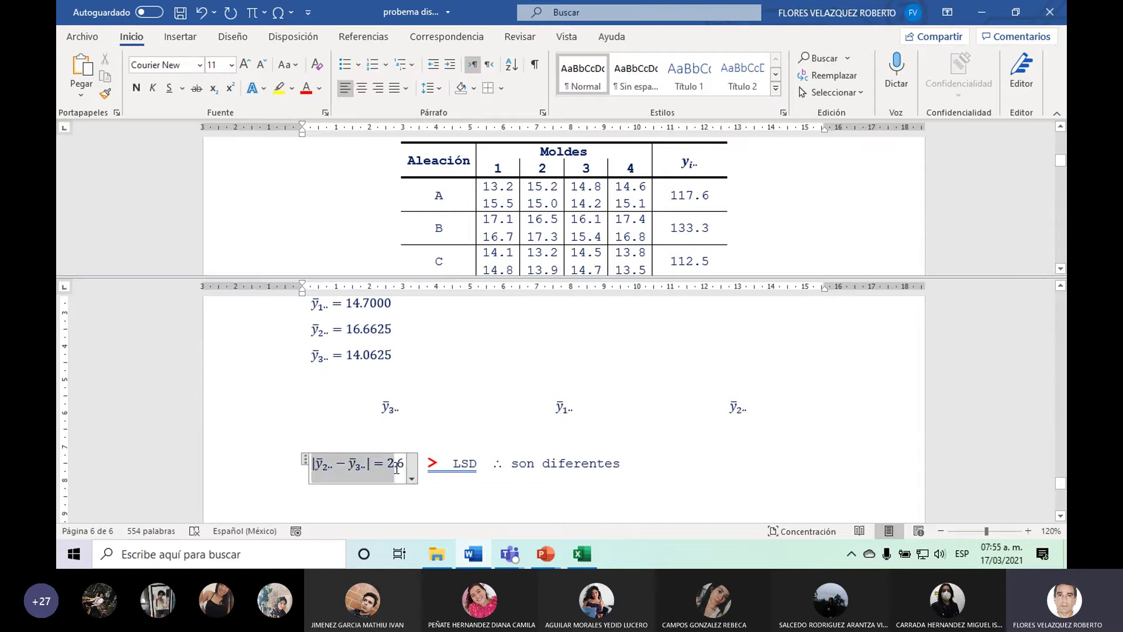
pyautogui.hotkey('ctrl', 'c')
pyautogui.click(349, 503)
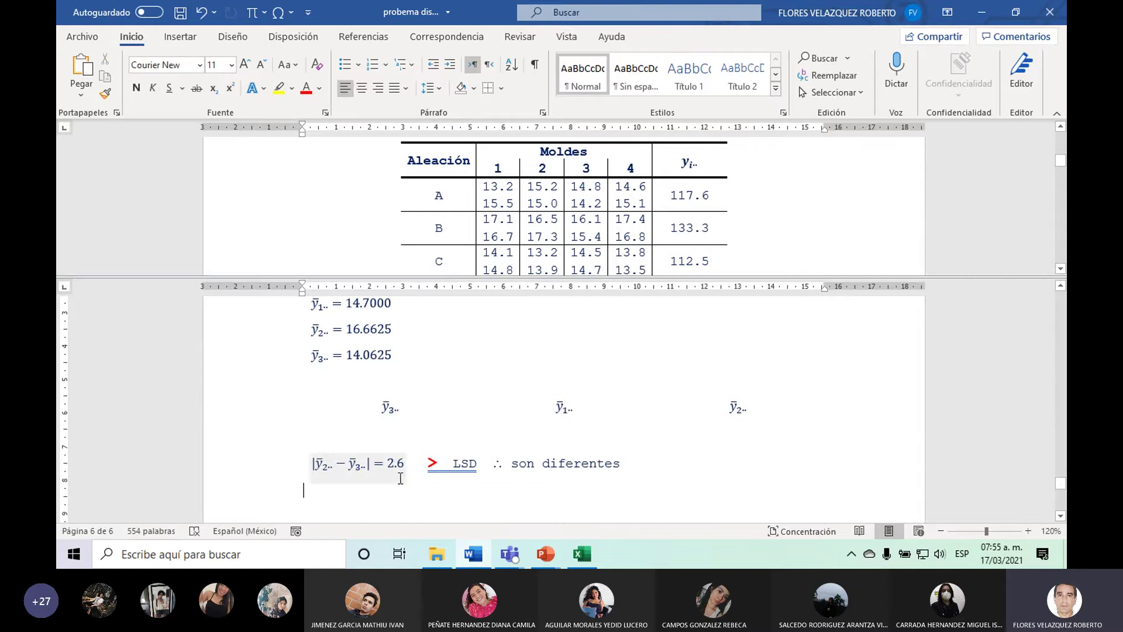
pyautogui.hotkey('ctrl', 'v')
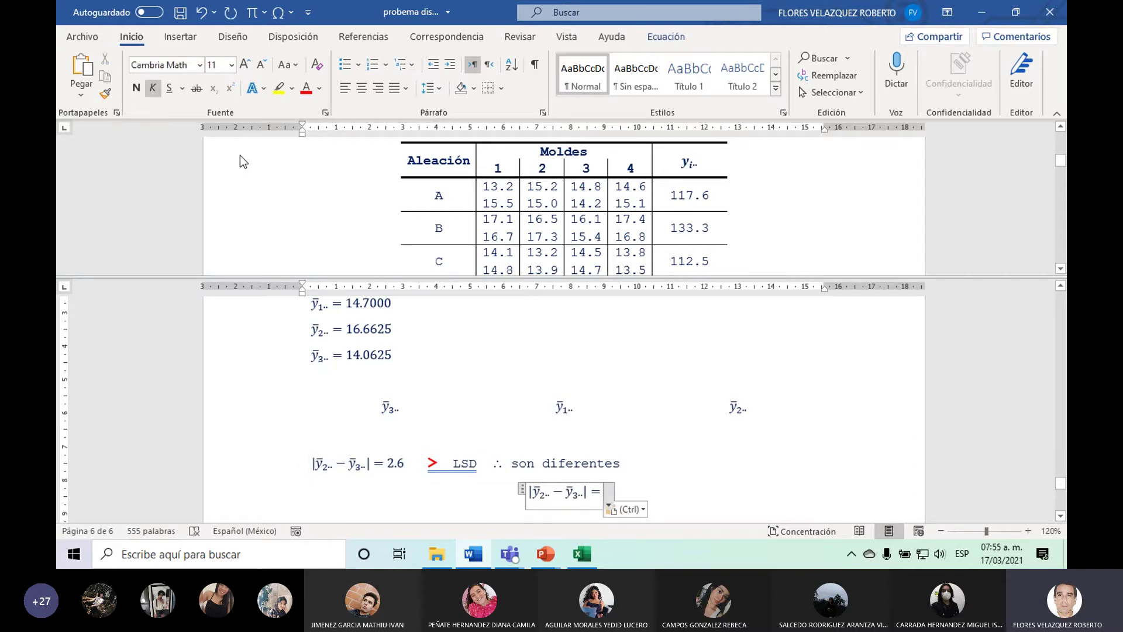
# Redo the paste of |ȳ2.. − ȳ3..| = on the next line without centring.
pyautogui.click(200, 15)
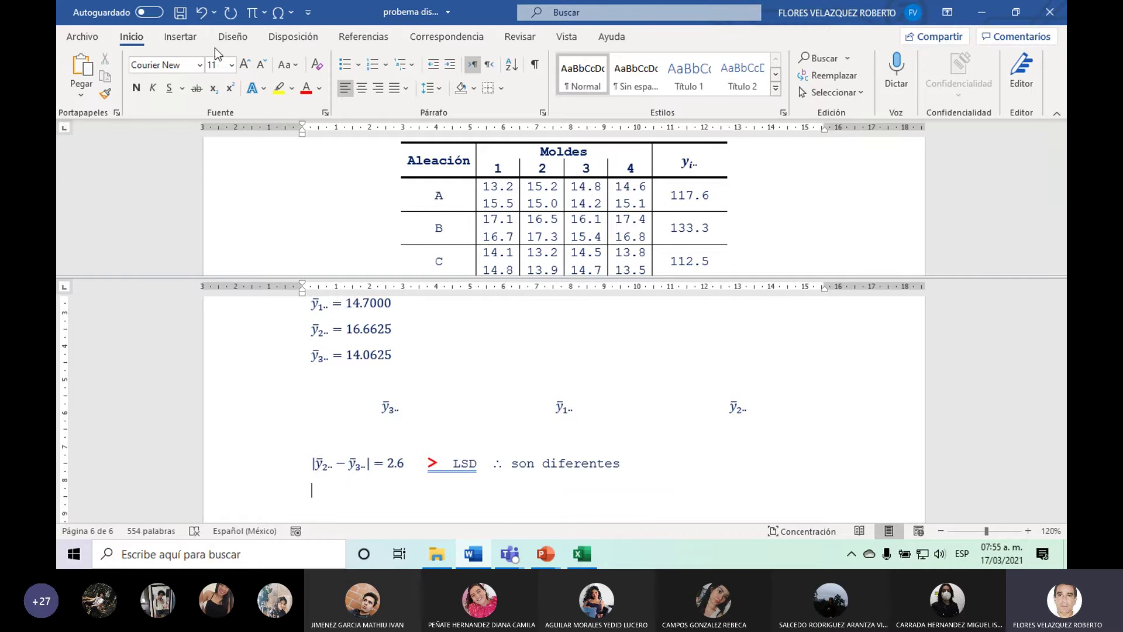
pyautogui.click(316, 465)
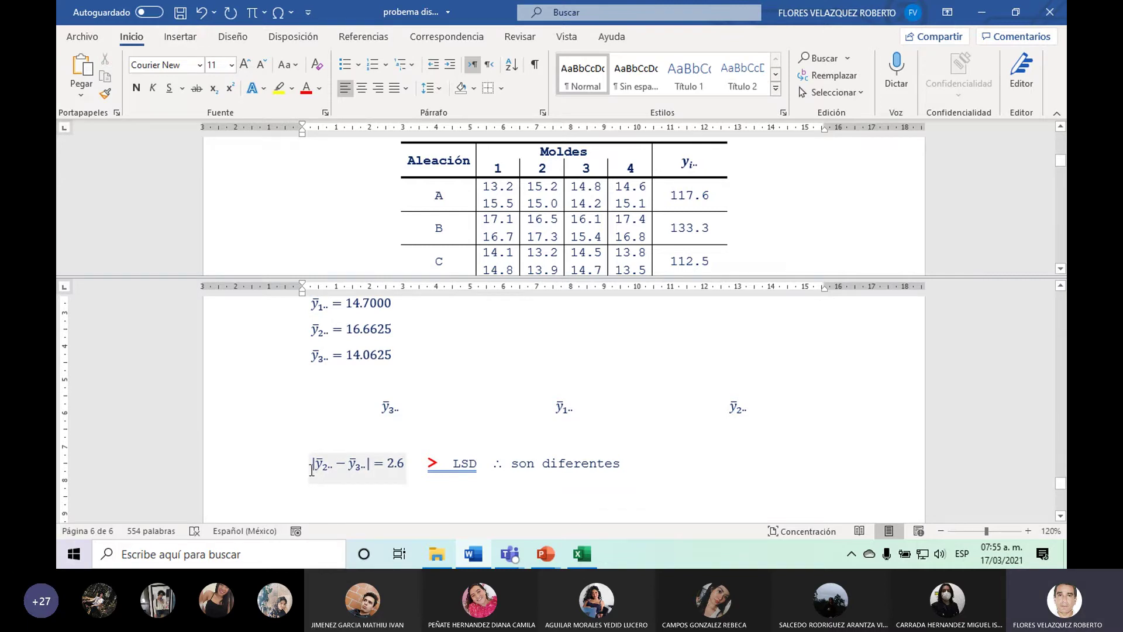
pyautogui.doubleClick(342, 466)
pyautogui.moveTo(342, 465); pyautogui.dragTo(381, 463)
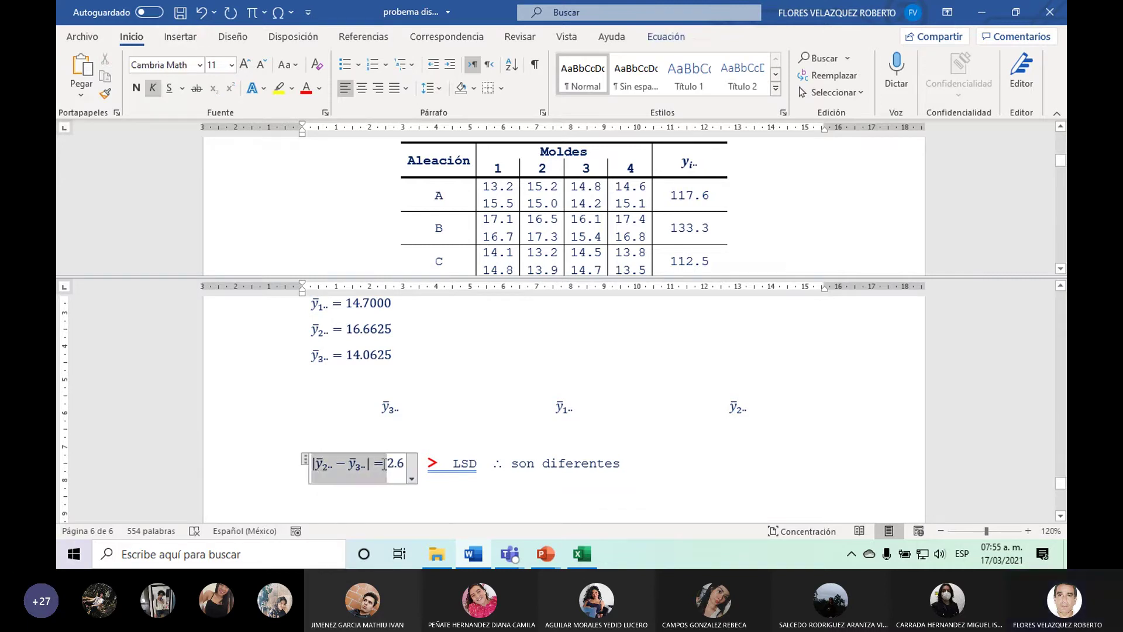
pyautogui.hotkey('ctrl', 'c')
pyautogui.click(347, 496)
pyautogui.hotkey('ctrl', 'v')
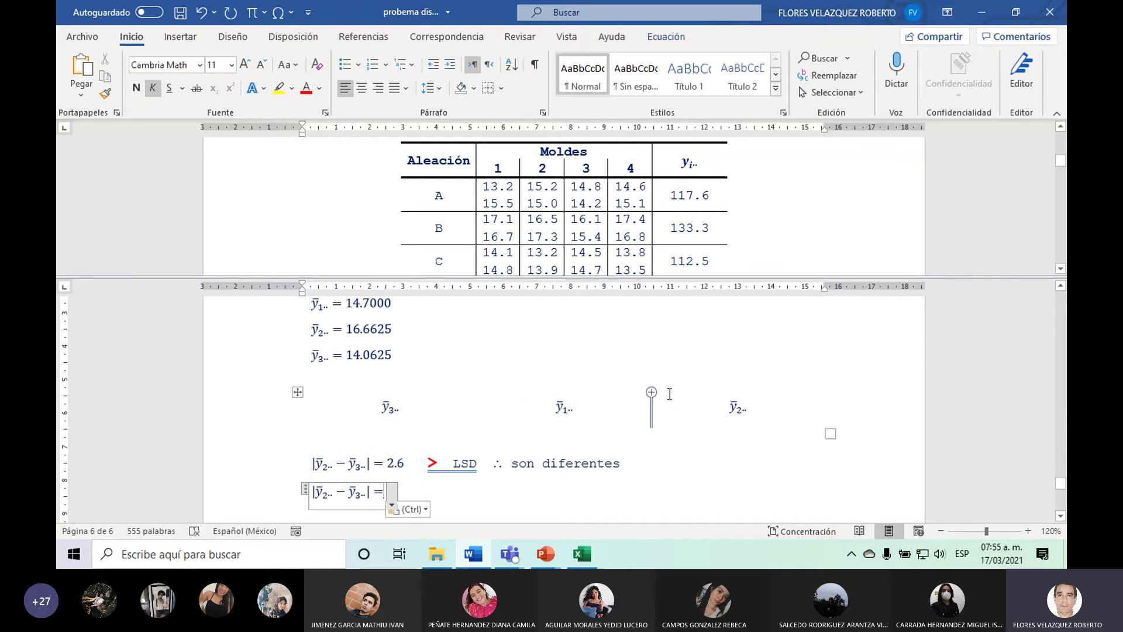
# Change the subscript 3 to 1 and enter 1.9625 as the difference.
pyautogui.click(359, 497)
pyautogui.press('BackSpace')
pyautogui.write('1')
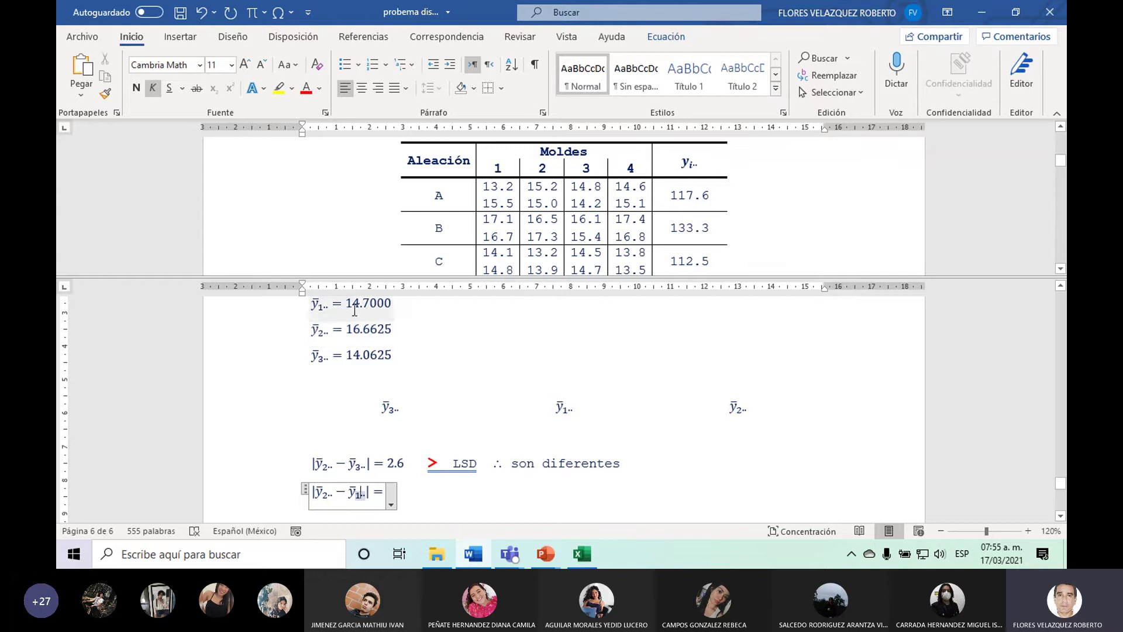
pyautogui.click(386, 491)
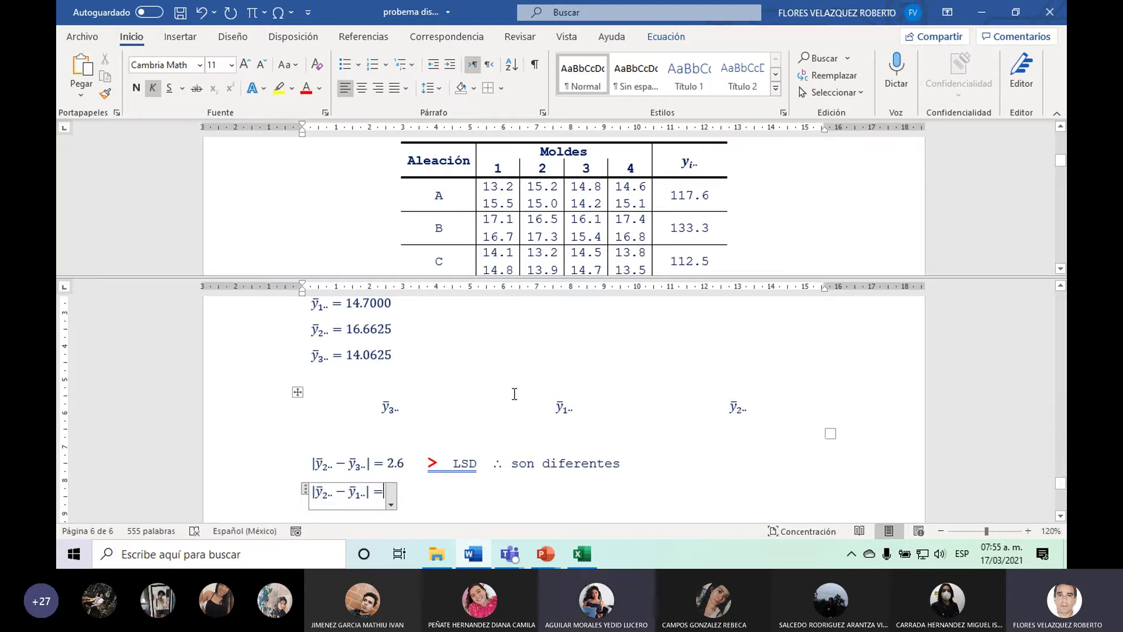
pyautogui.write('1.9')
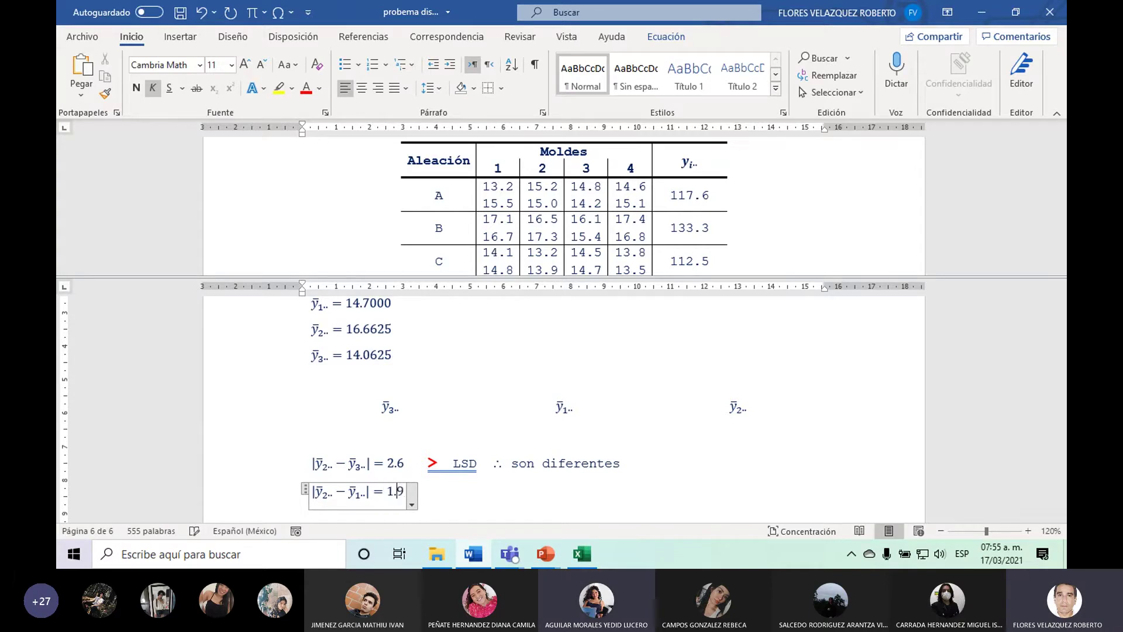
pyautogui.write('625')
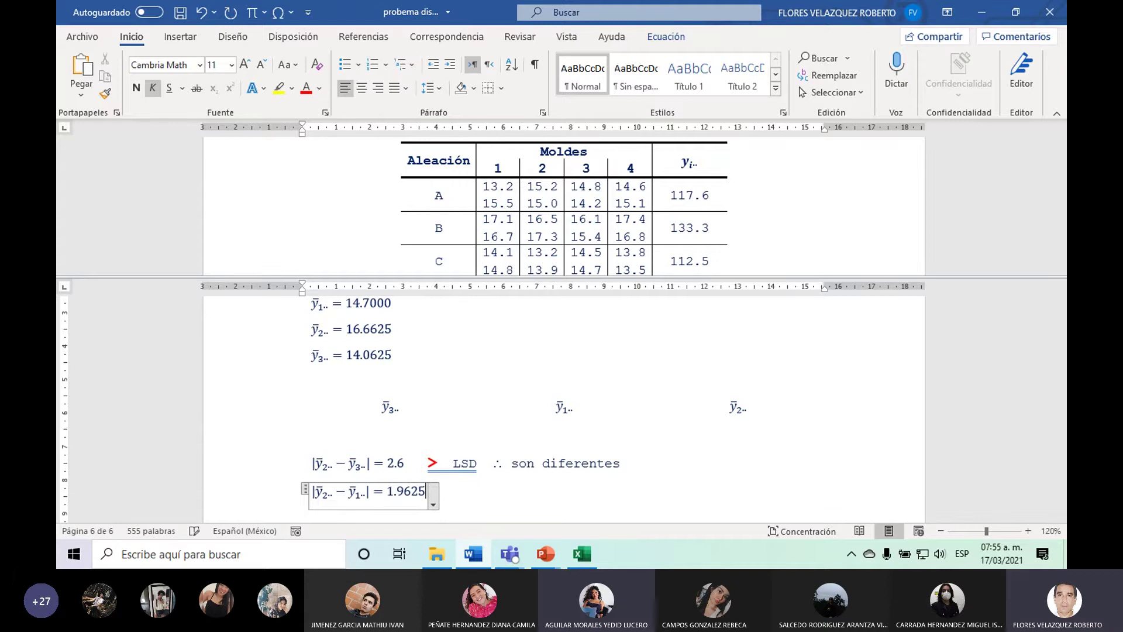
pyautogui.moveTo(430, 464); pyautogui.dragTo(620, 466)
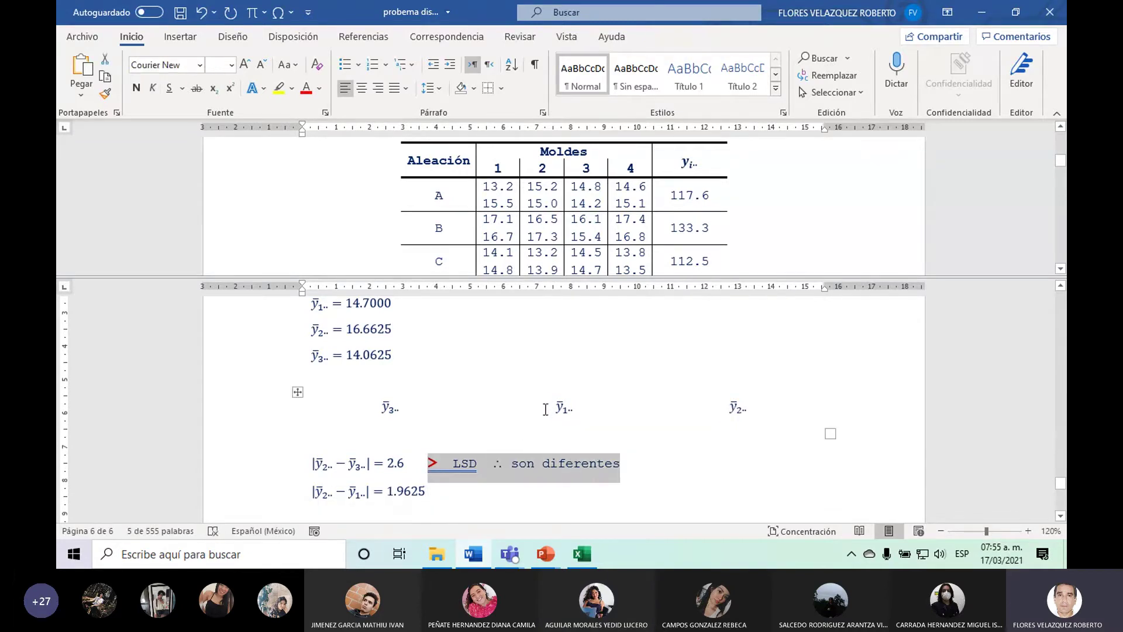
# Paste '> LSD ∴ son diferentes' after 1.9625 on the second comparison line.
pyautogui.hotkey('ctrl', 'c')
pyautogui.click(446, 497)
pyautogui.hotkey('ctrl', 'v')
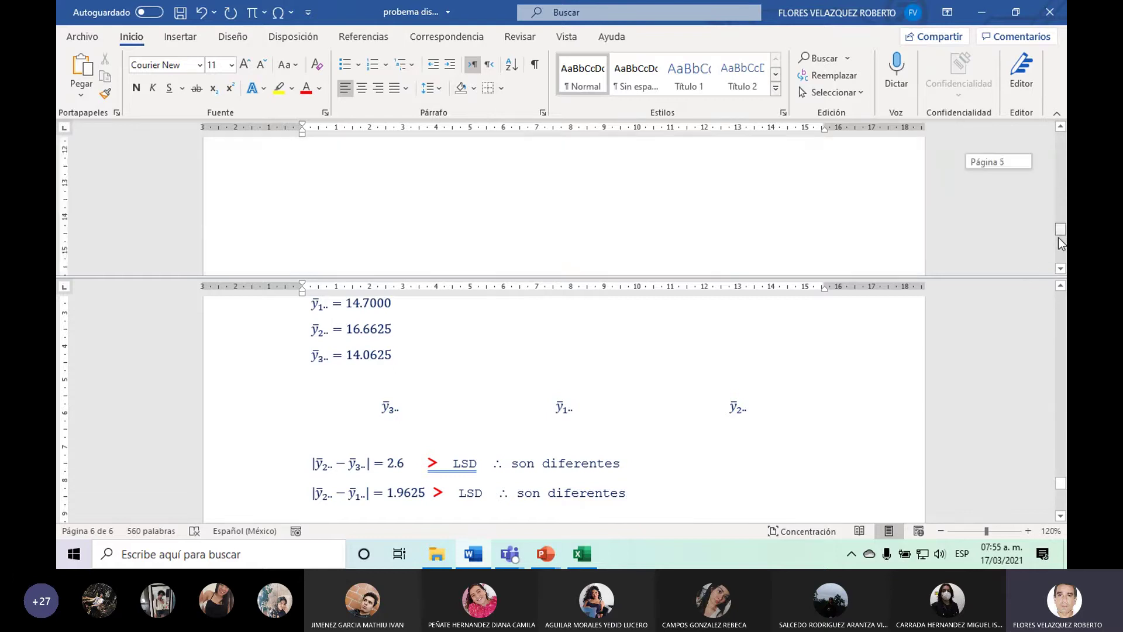
# Place a copy of |ȳ2.. − ȳ3..| = on the empty line below the second comparison.
pyautogui.moveTo(1061, 165); pyautogui.dragTo(1061, 245)
pyautogui.scroll(1, 1065, 195)
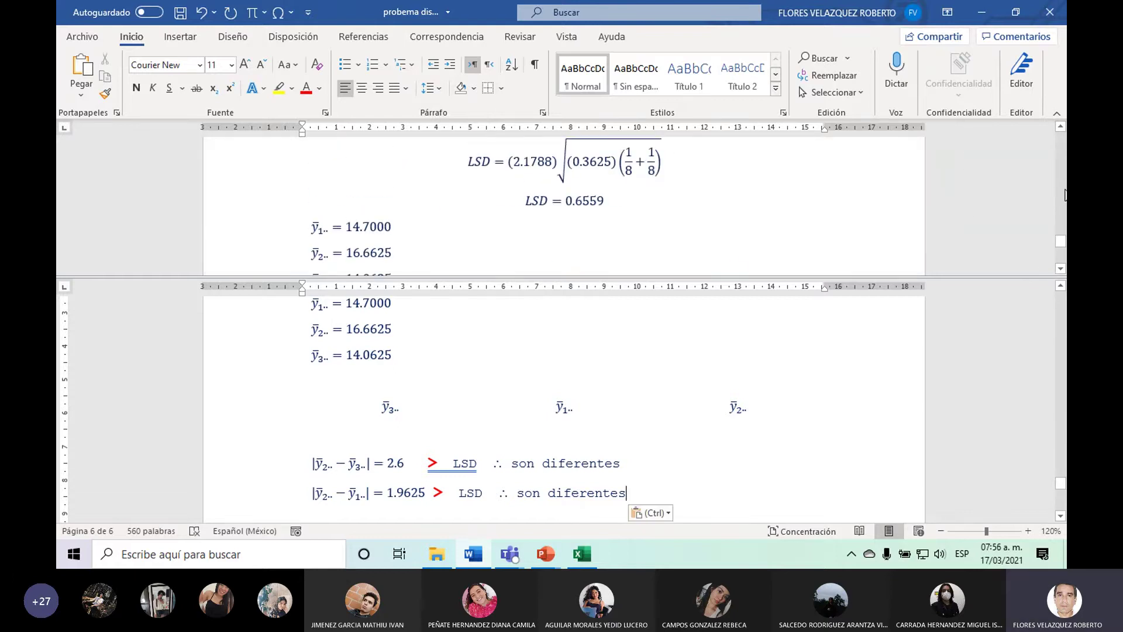
pyautogui.scroll(-1, 1062, 518)
pyautogui.click(1061, 517)
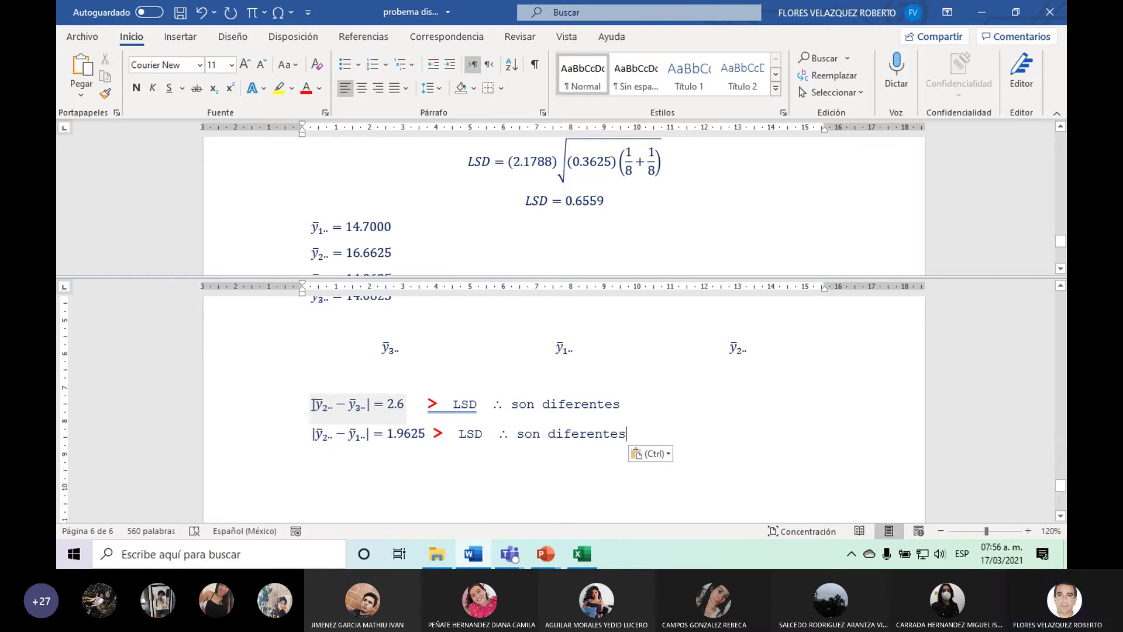
pyautogui.moveTo(313, 404); pyautogui.dragTo(376, 400)
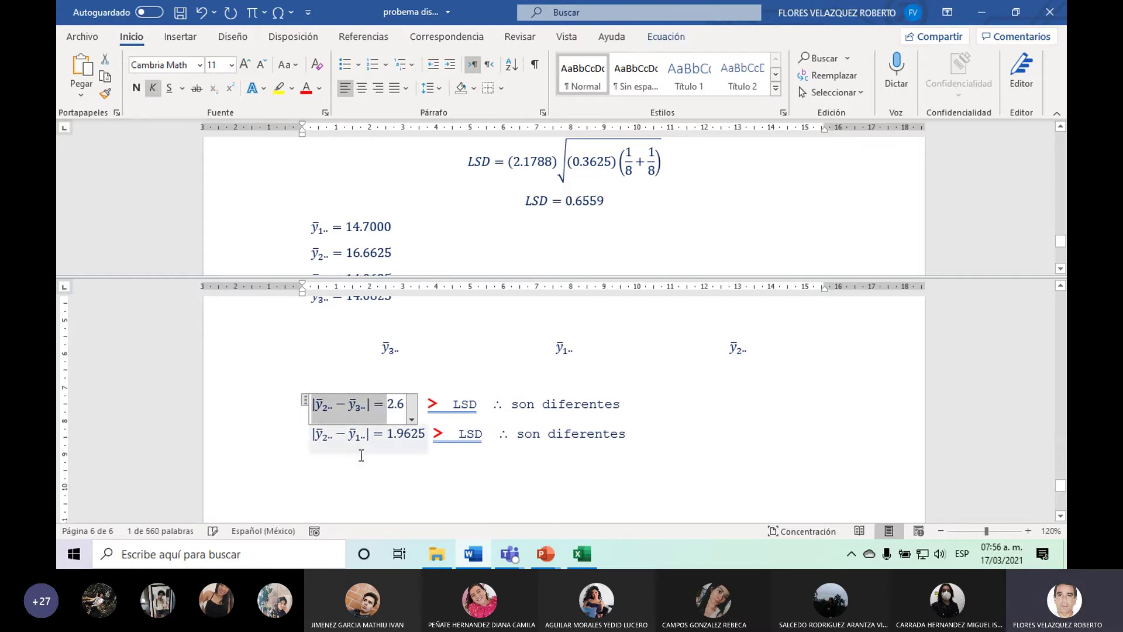
pyautogui.click(375, 456)
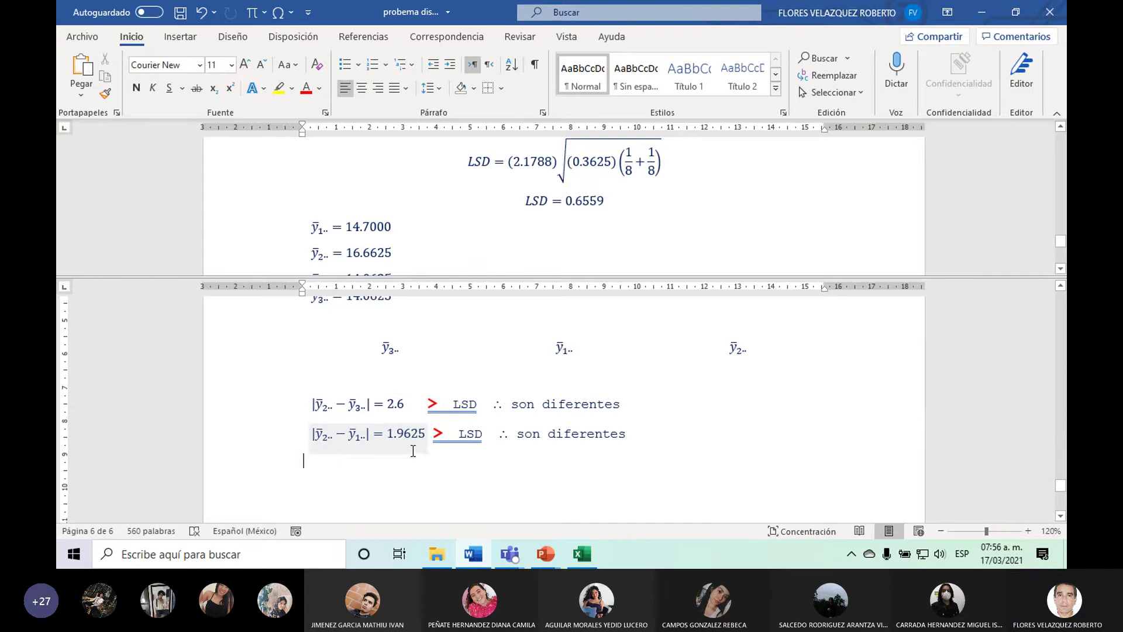
pyautogui.hotkey('ctrl', 'v')
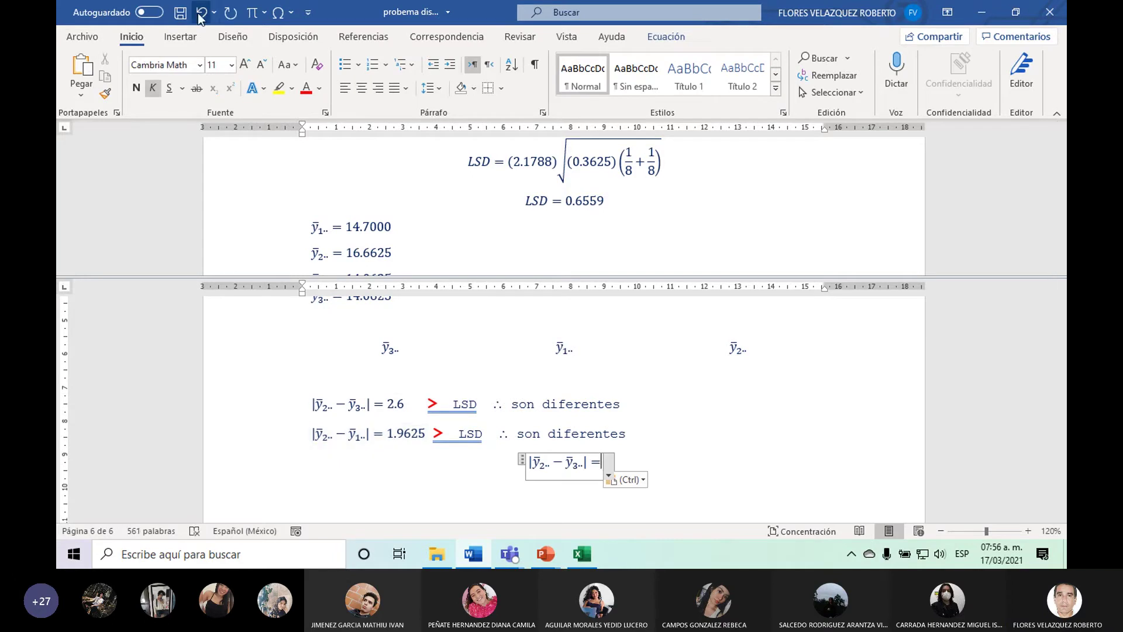
# Re-paste the equation left-aligned and change its first subscript so it reads |ȳ1.. − ȳ3..|.
pyautogui.click(199, 17)
pyautogui.hotkey('ctrl', 'v')
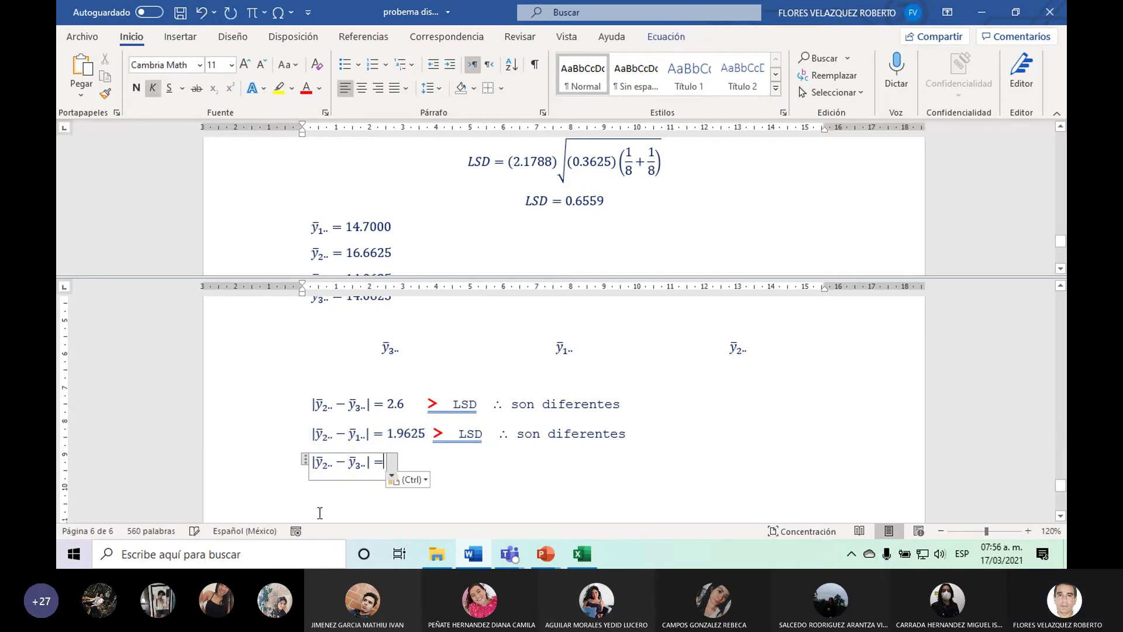
pyautogui.doubleClick(325, 465)
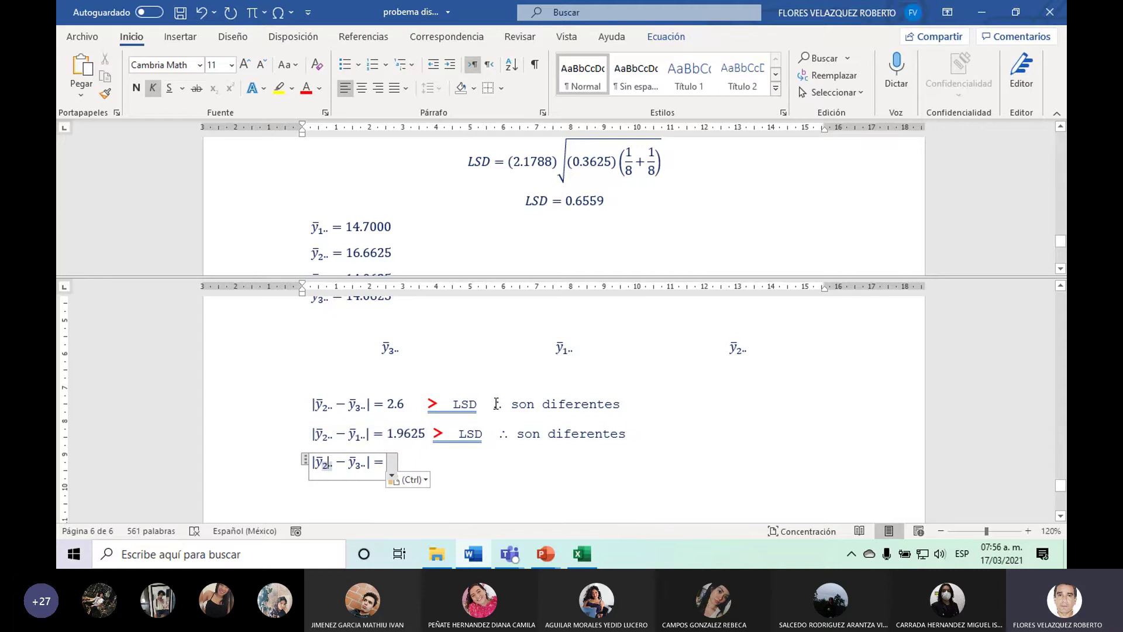
pyautogui.press('BackSpace')
pyautogui.write('1')
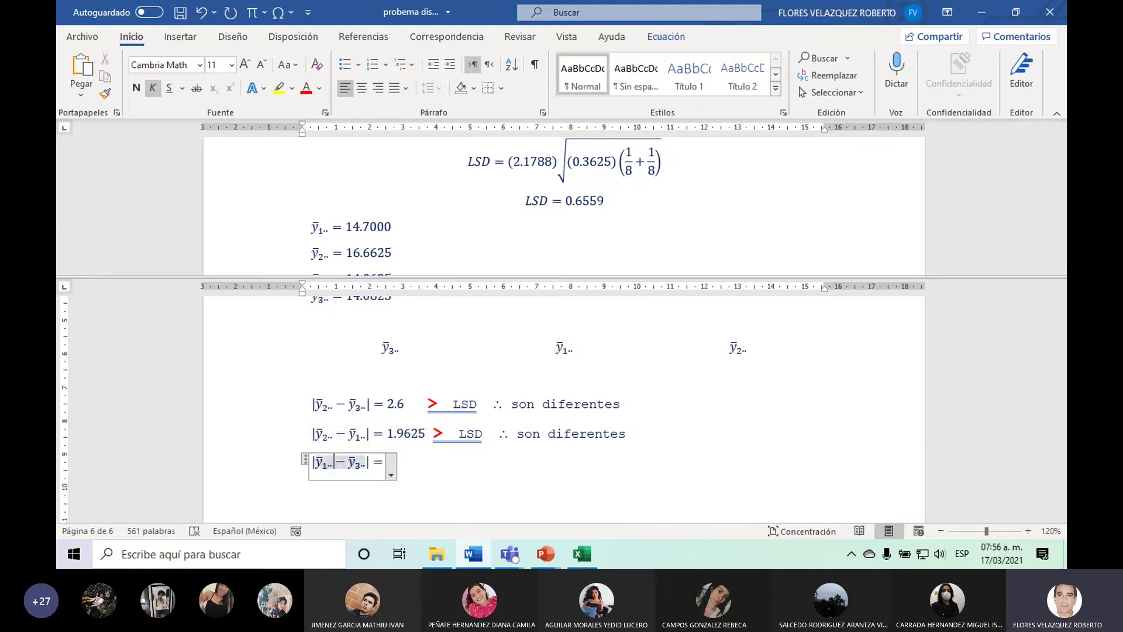
pyautogui.doubleClick(356, 465)
pyautogui.click(1060, 268)
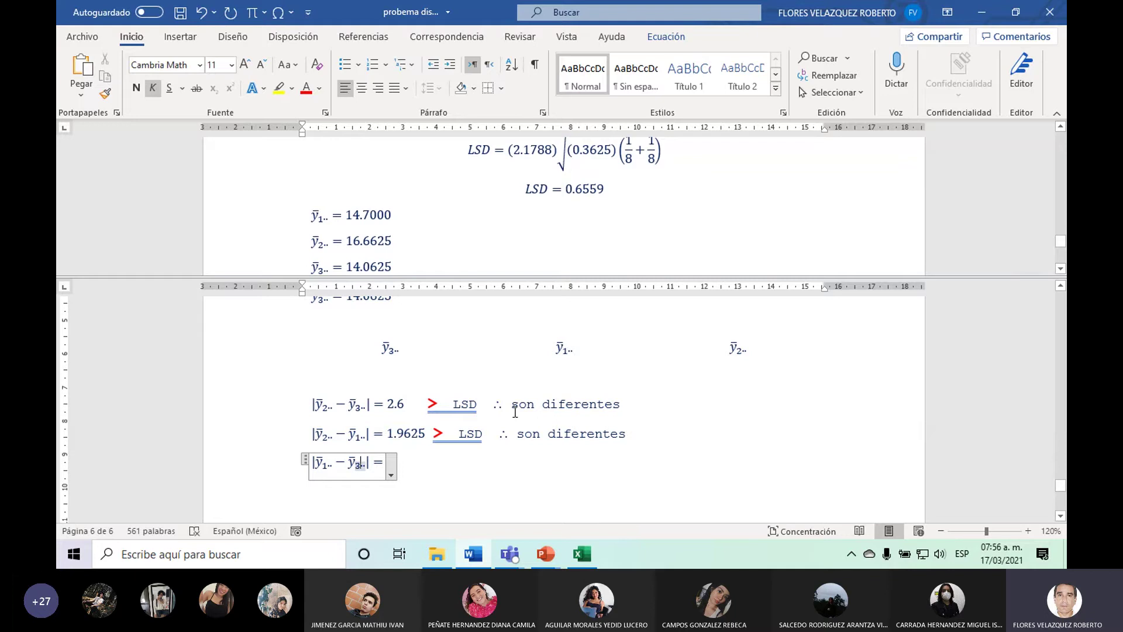
# Complete the third comparison with the value 0.6375 and leave the equation box.
pyautogui.press('End')
pyautogui.press('Return')
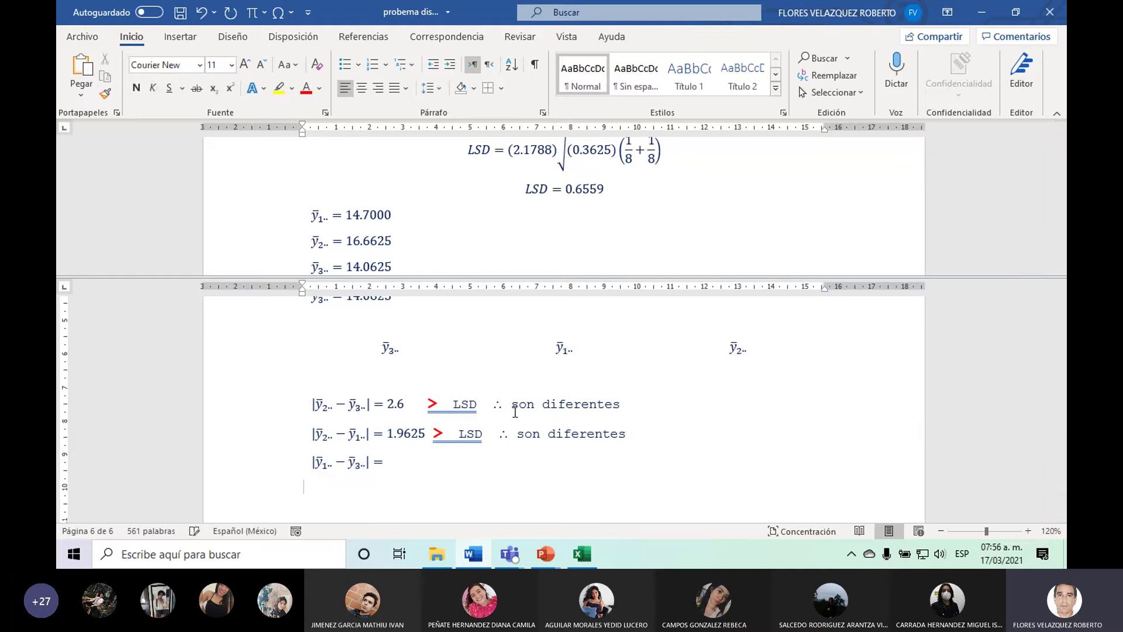
pyautogui.press('BackSpace')
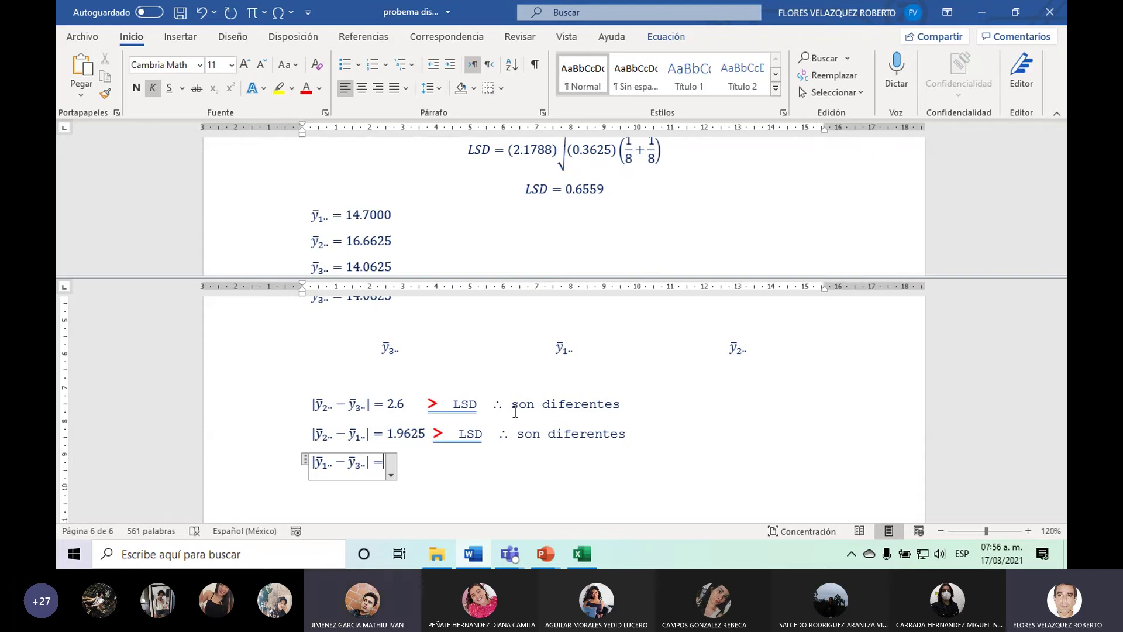
pyautogui.write(' 0.')
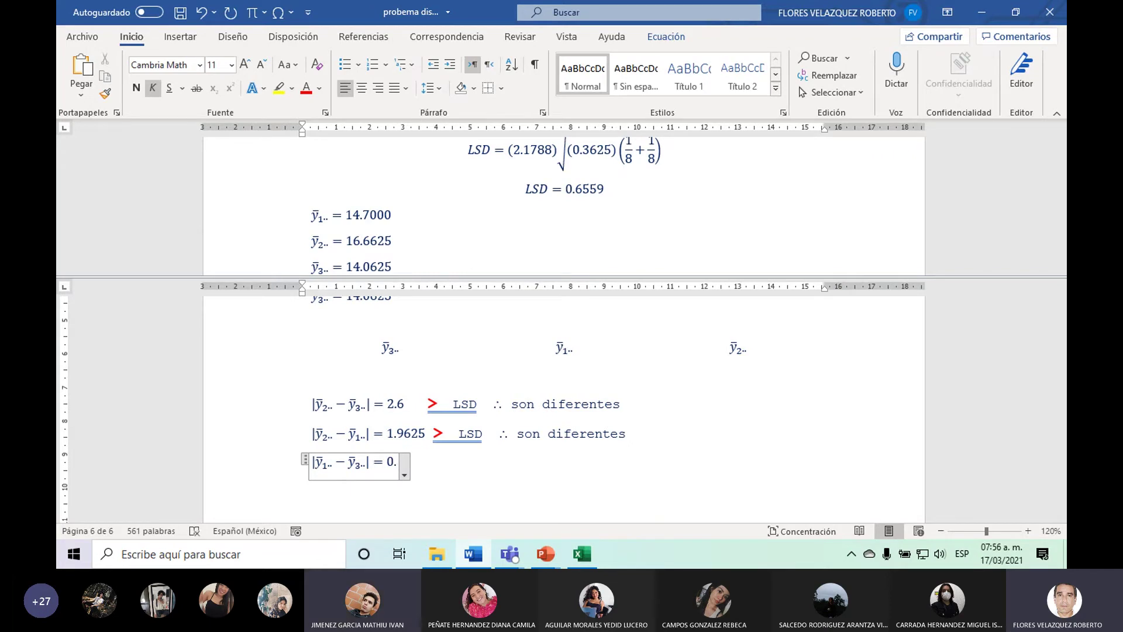
pyautogui.write('63')
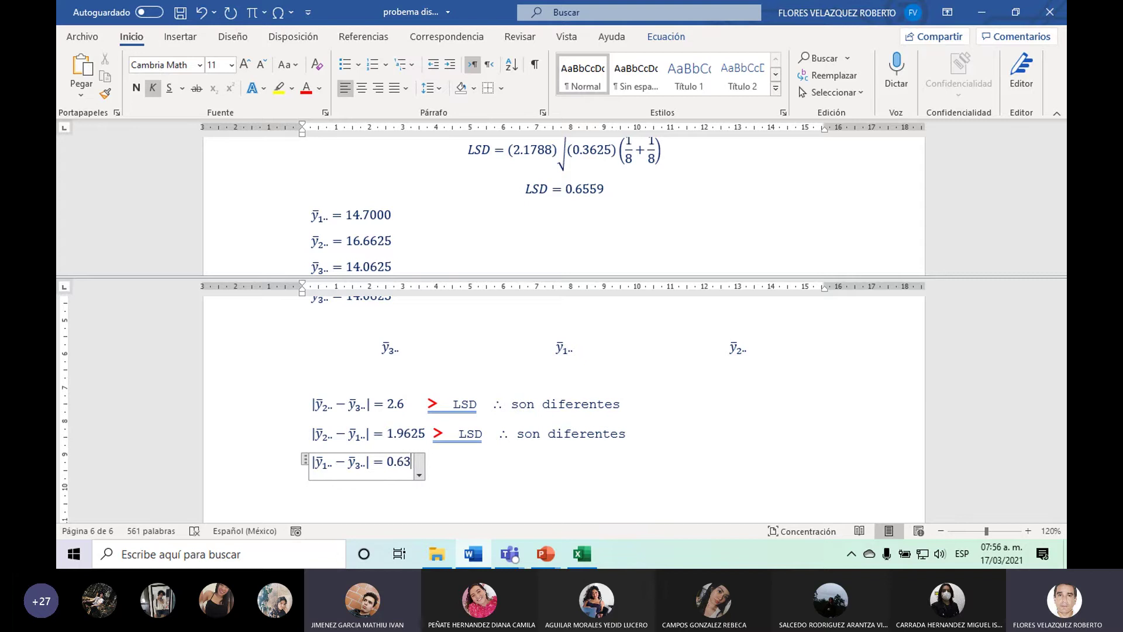
pyautogui.write('75')
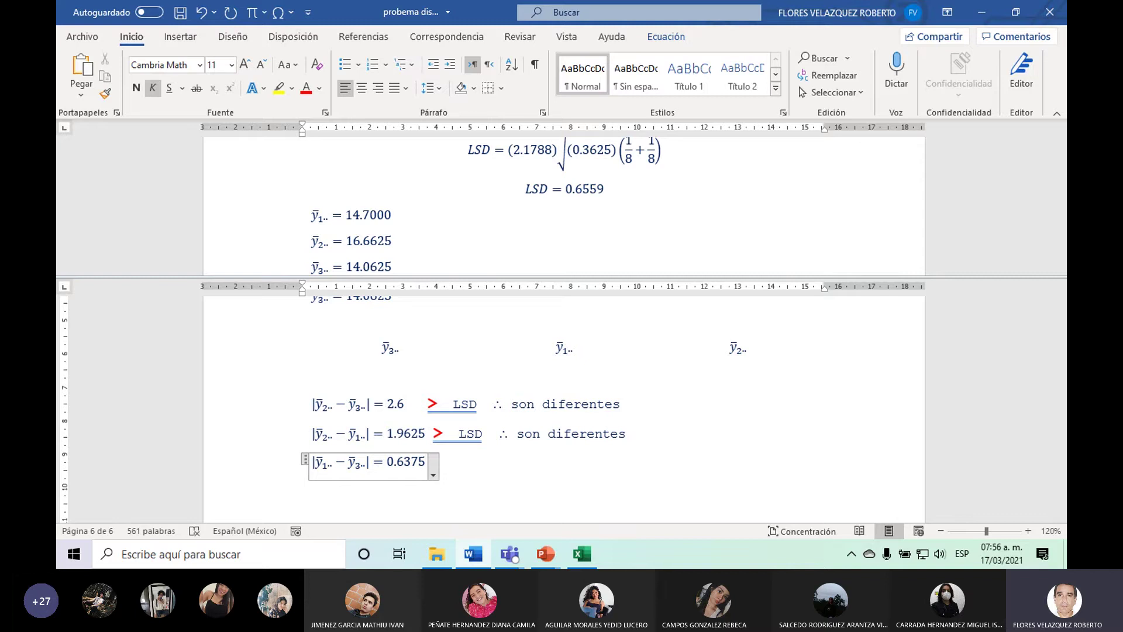
pyautogui.press('Right')
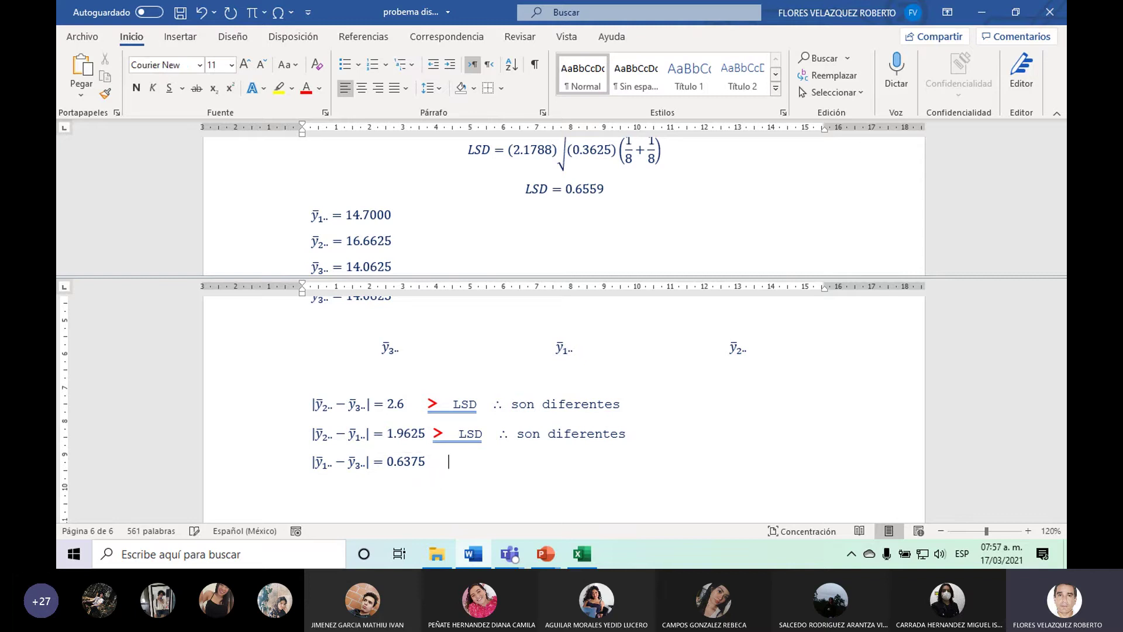
# Type '< LSD' after 0.6375 and make the less-than sign green at size 14.
pyautogui.write('<  ')
pyautogui.write('LSD')
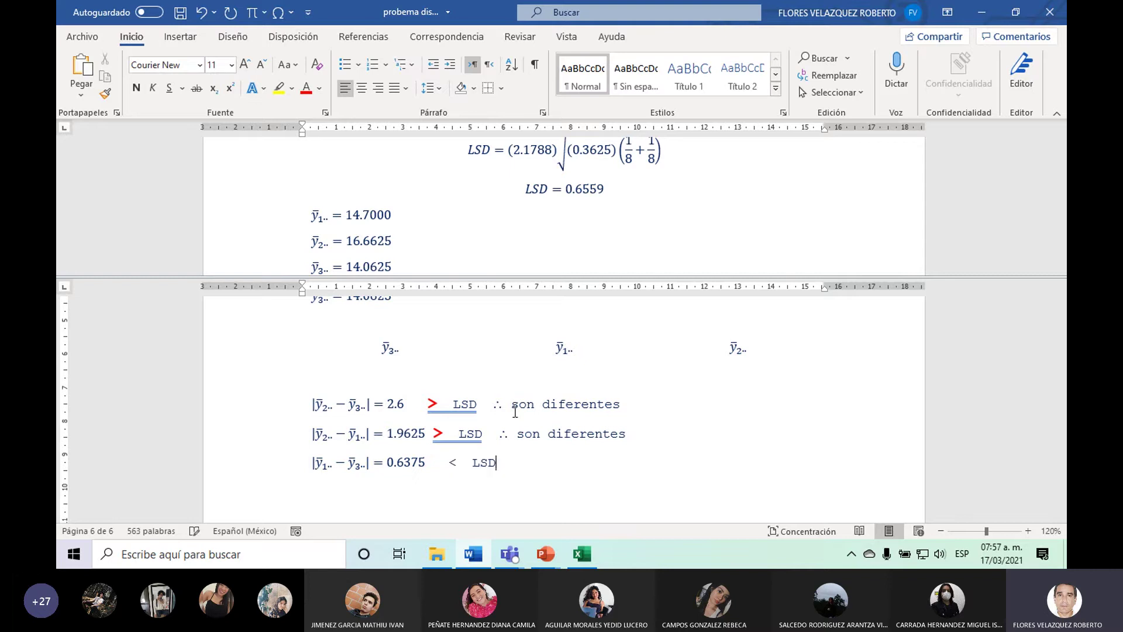
pyautogui.press('Left')
pyautogui.press('Left')
pyautogui.press('Left')
pyautogui.hotkey('shift', 'Right')
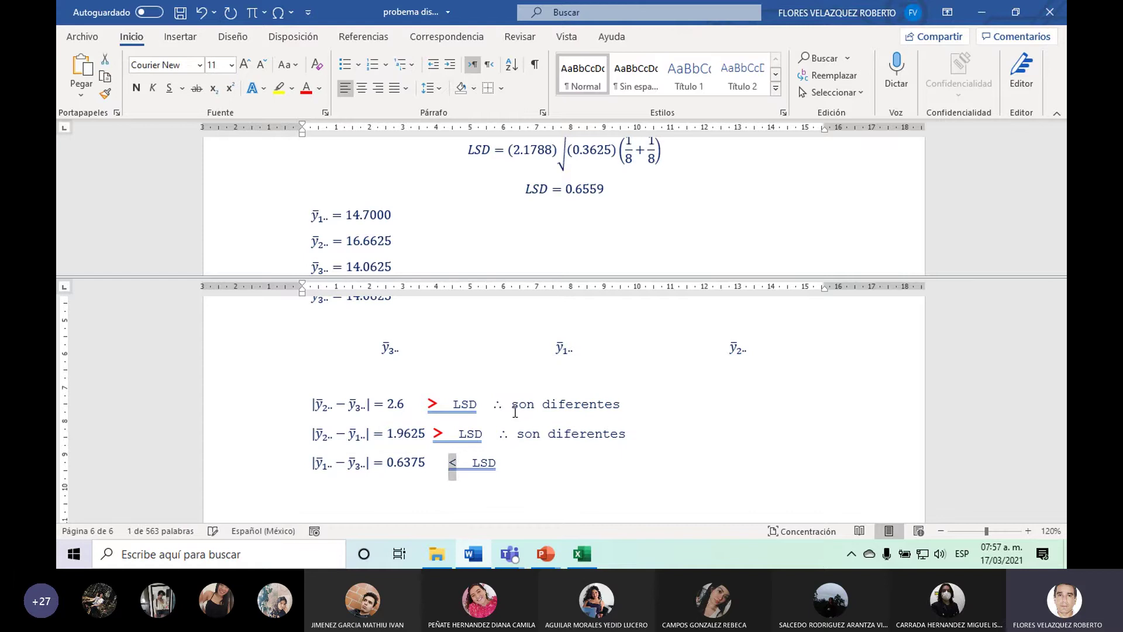
pyautogui.click(318, 89)
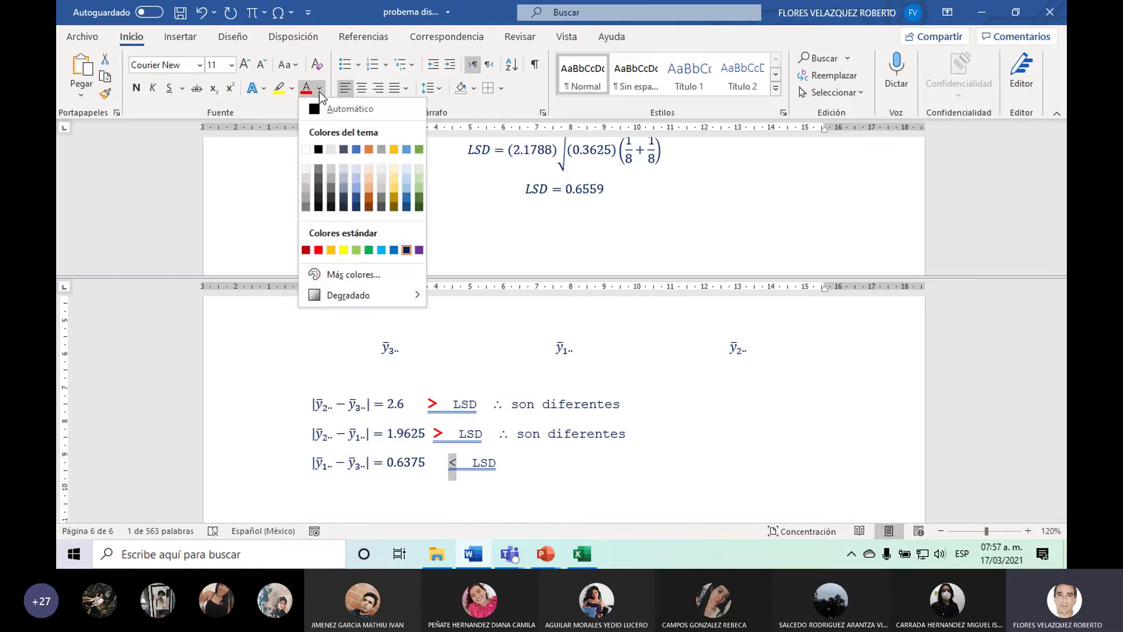
pyautogui.click(368, 250)
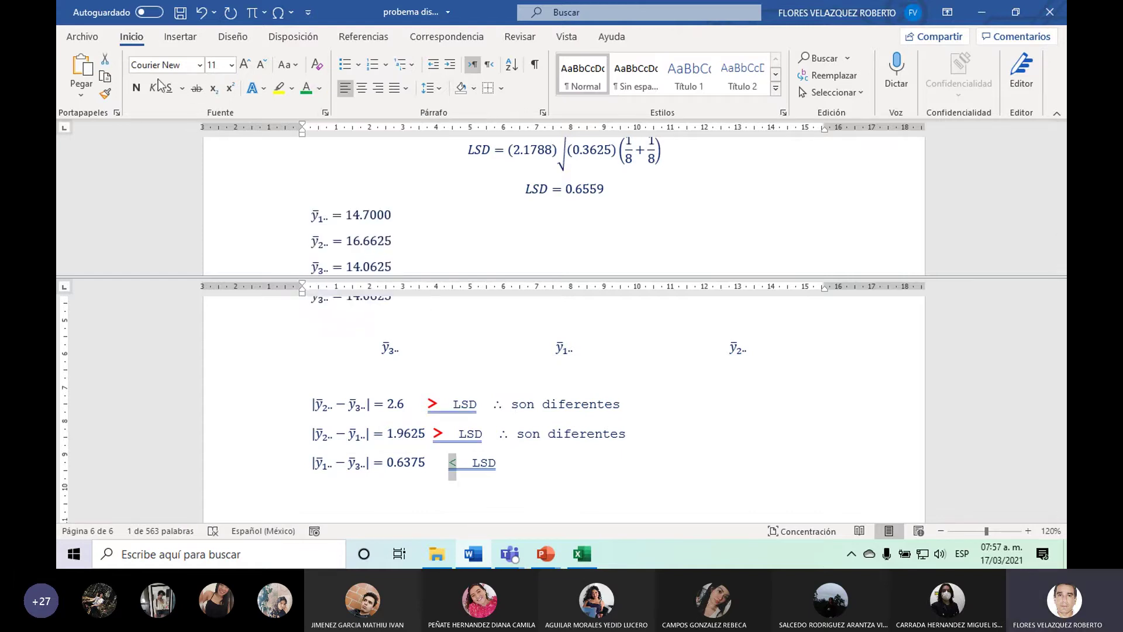
pyautogui.click(231, 65)
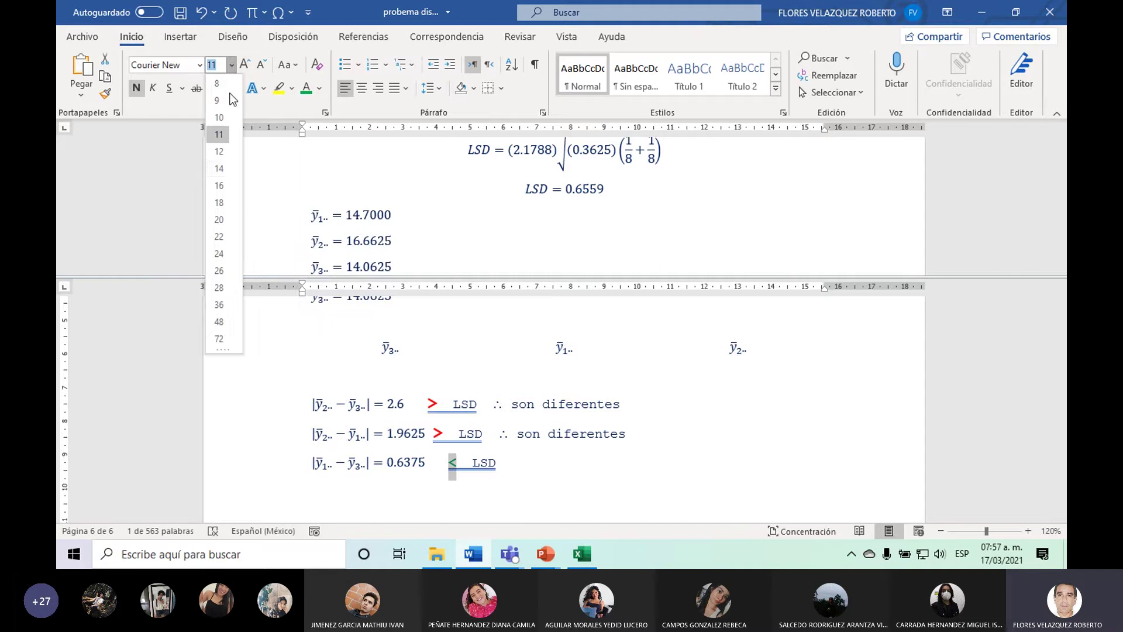
pyautogui.click(224, 165)
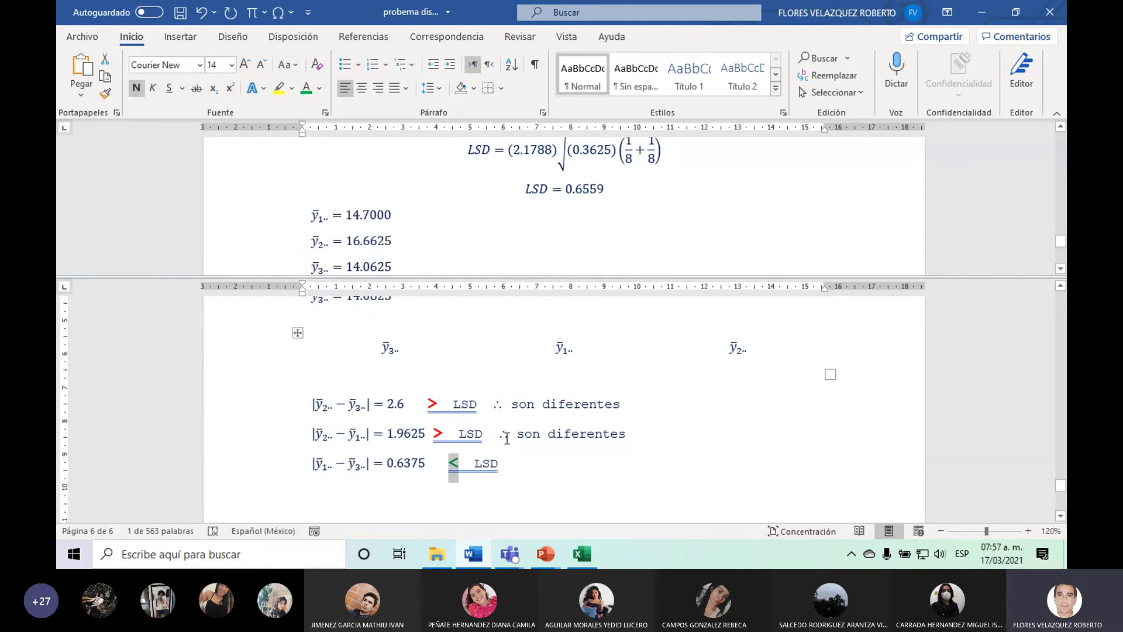
# End the third comparison with '∴ son iguales', adapted from the 'son diferentes' text.
pyautogui.moveTo(500, 436); pyautogui.dragTo(586, 427)
pyautogui.hotkey('ctrl', 'c')
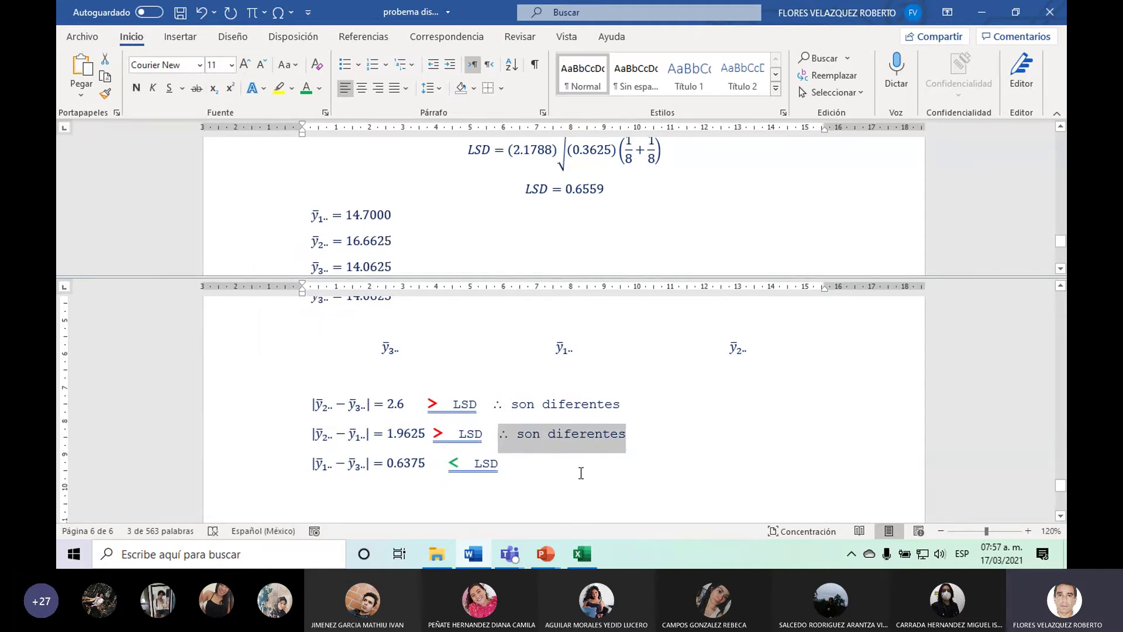
pyautogui.click(576, 464)
pyautogui.hotkey('ctrl', 'v')
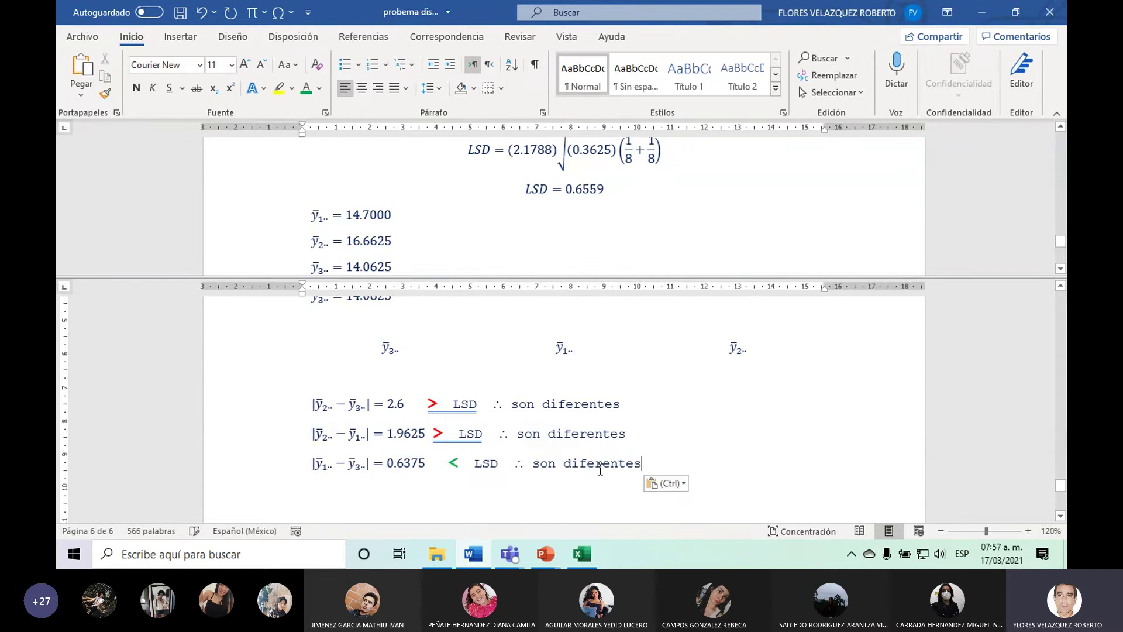
pyautogui.doubleClick(599, 466)
pyautogui.write('oig')
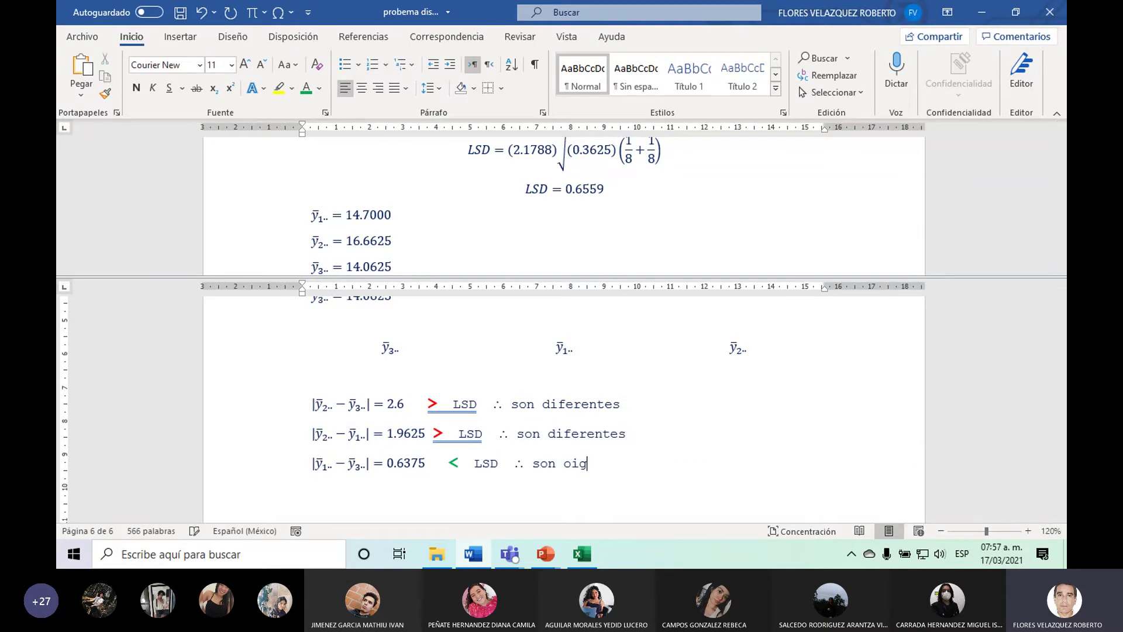
pyautogui.press('BackSpace')
pyautogui.press('BackSpace')
pyautogui.write('gual')
pyautogui.write('es')
pyautogui.press('BackSpace')
pyautogui.press('BackSpace')
pyautogui.press('BackSpace')
pyautogui.write('ale')
pyautogui.write('s')
pyautogui.press('Return')
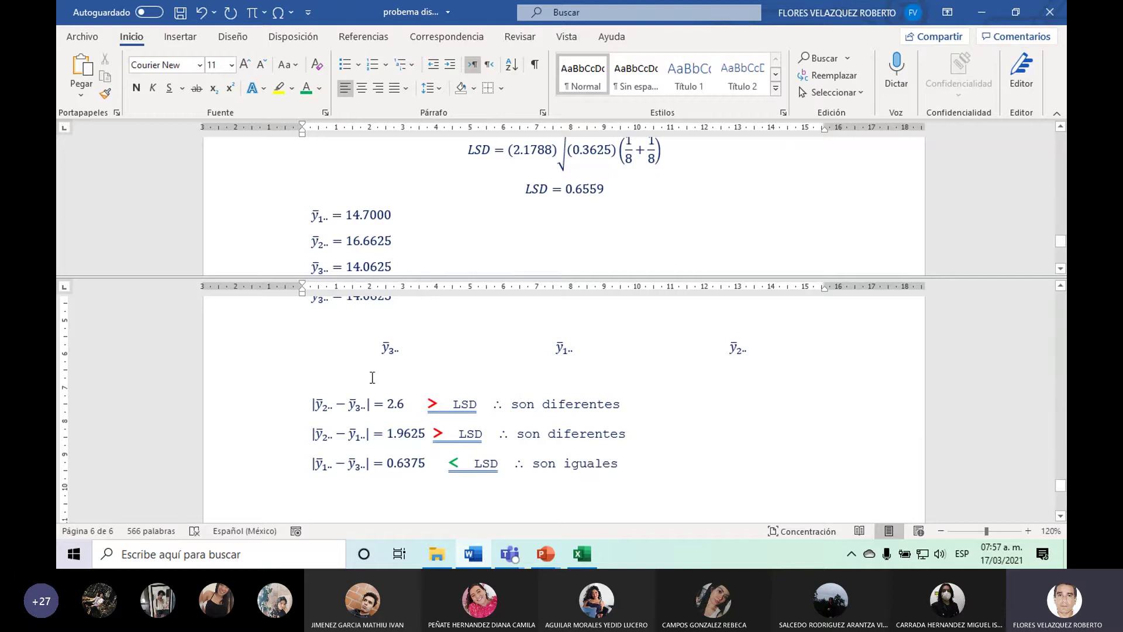
# Give the first two cells under ȳ3.. and ȳ1.. a green 2¼ pt bottom border.
pyautogui.moveTo(311, 361); pyautogui.dragTo(486, 358)
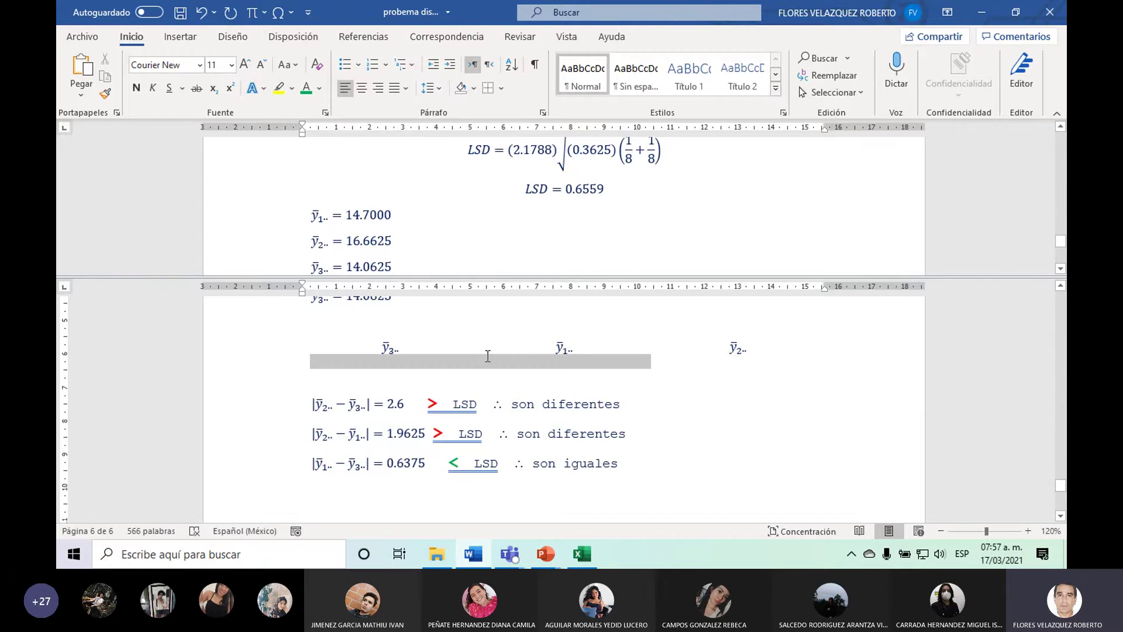
pyautogui.click(501, 88)
pyautogui.click(578, 433)
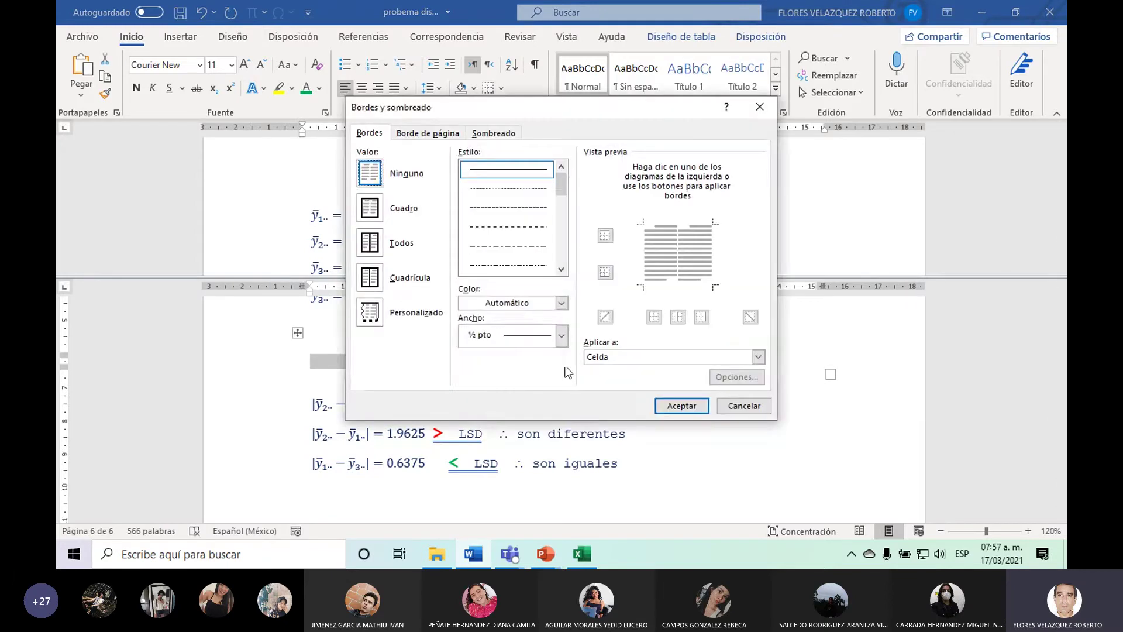
pyautogui.click(561, 303)
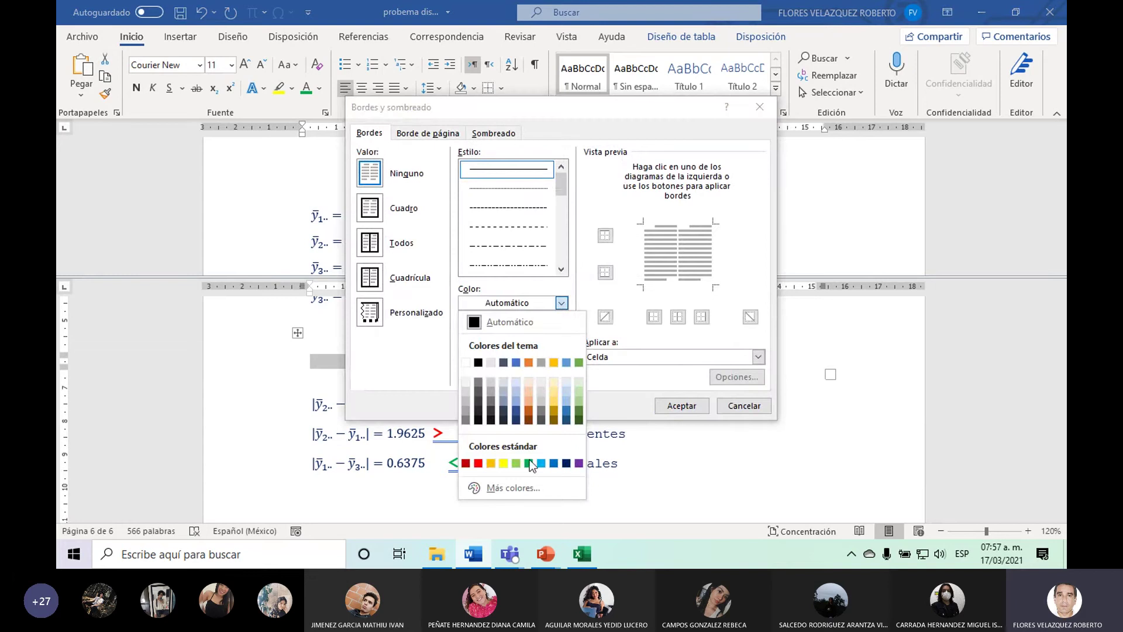
pyautogui.click(528, 463)
pyautogui.click(561, 338)
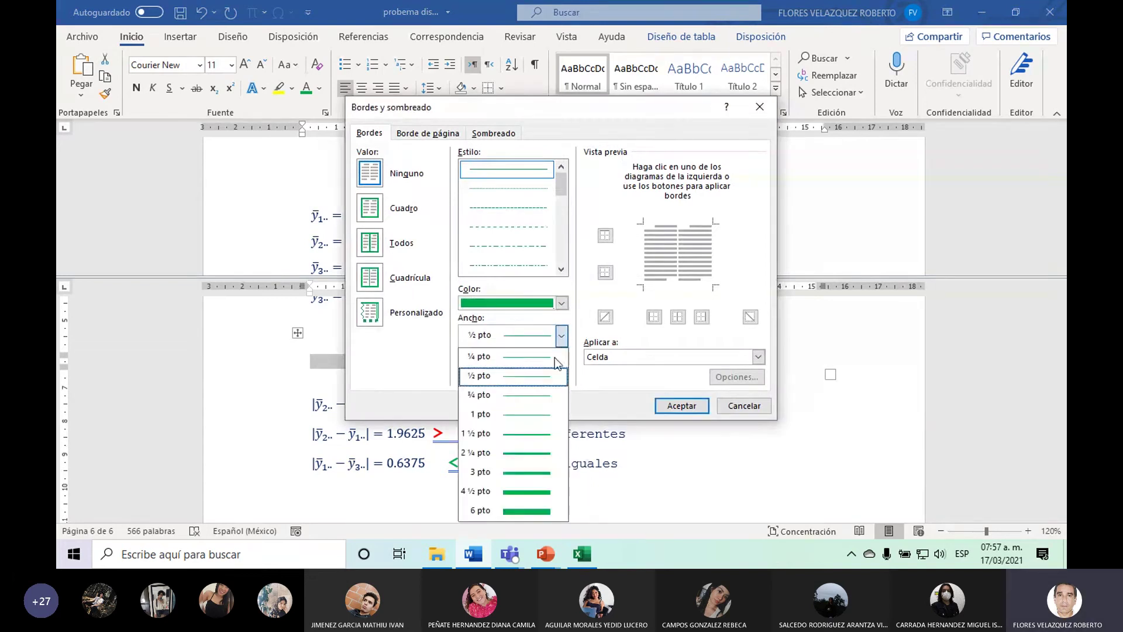
pyautogui.click(526, 455)
pyautogui.click(605, 272)
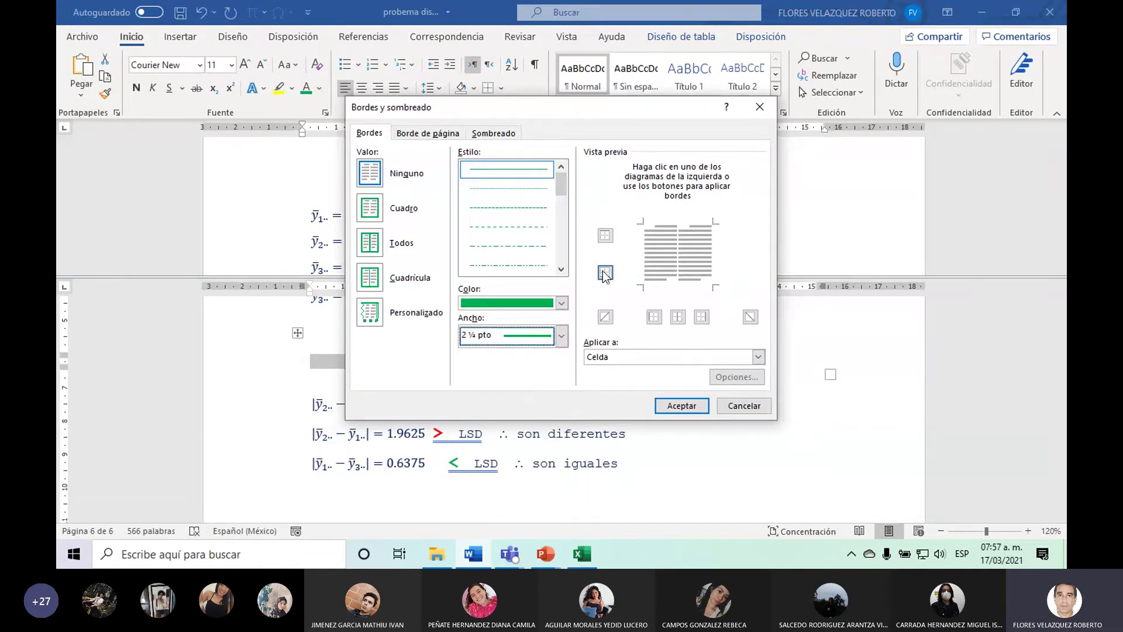
pyautogui.click(670, 407)
pyautogui.click(564, 466)
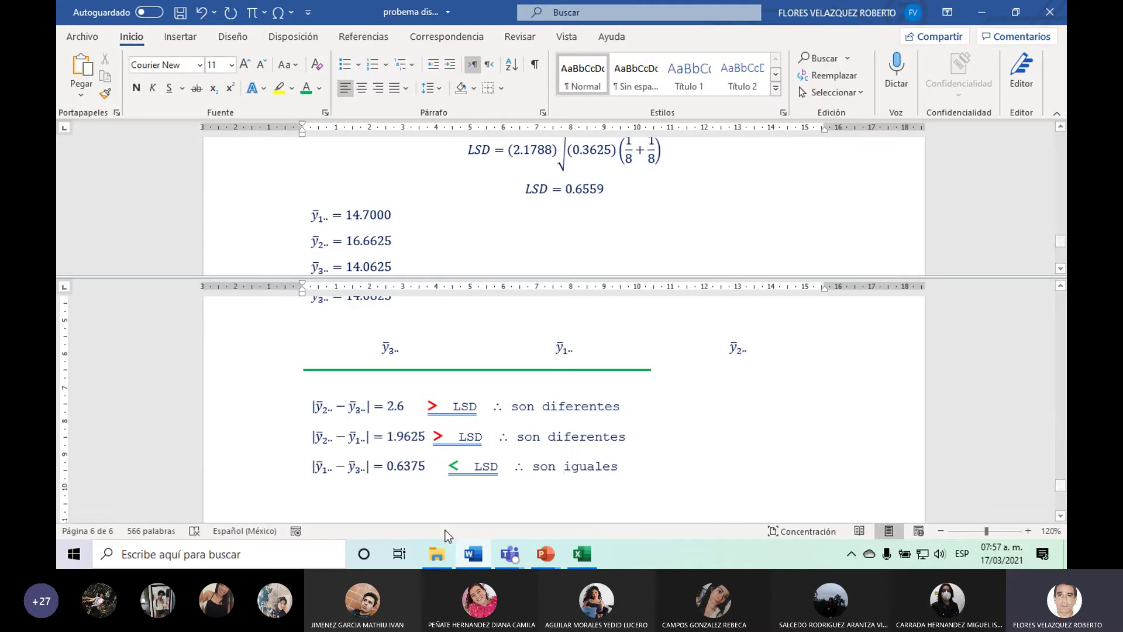
pyautogui.scroll(3, 1061, 156)
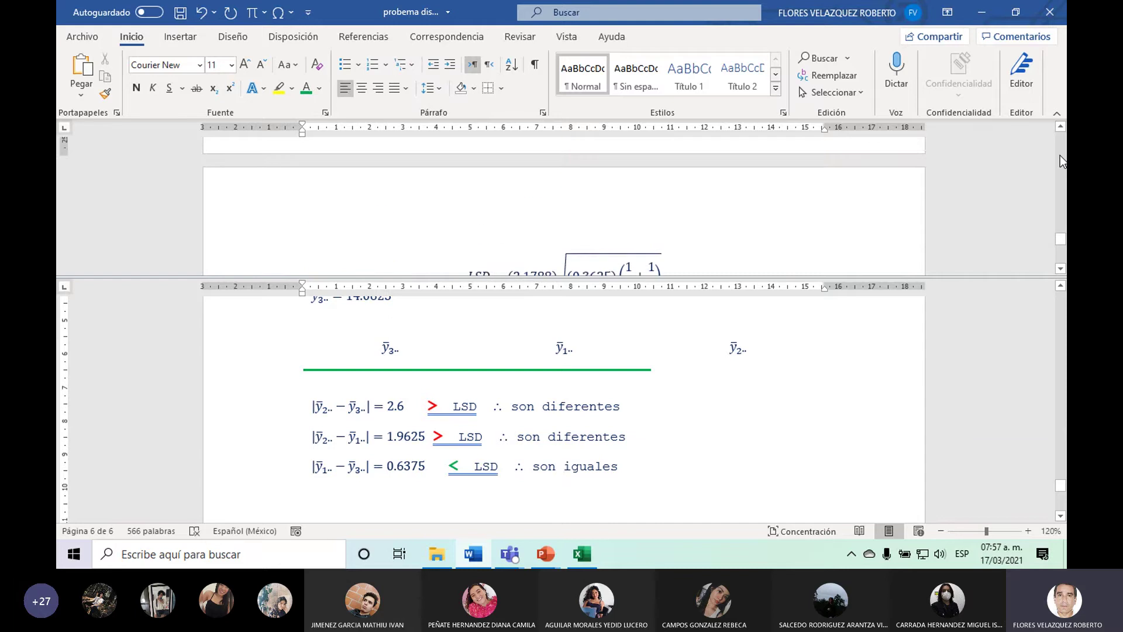
pyautogui.scroll(3, 1061, 155)
pyautogui.scroll(5, 1060, 156)
pyautogui.scroll(3, 1061, 156)
pyautogui.scroll(3, 1060, 156)
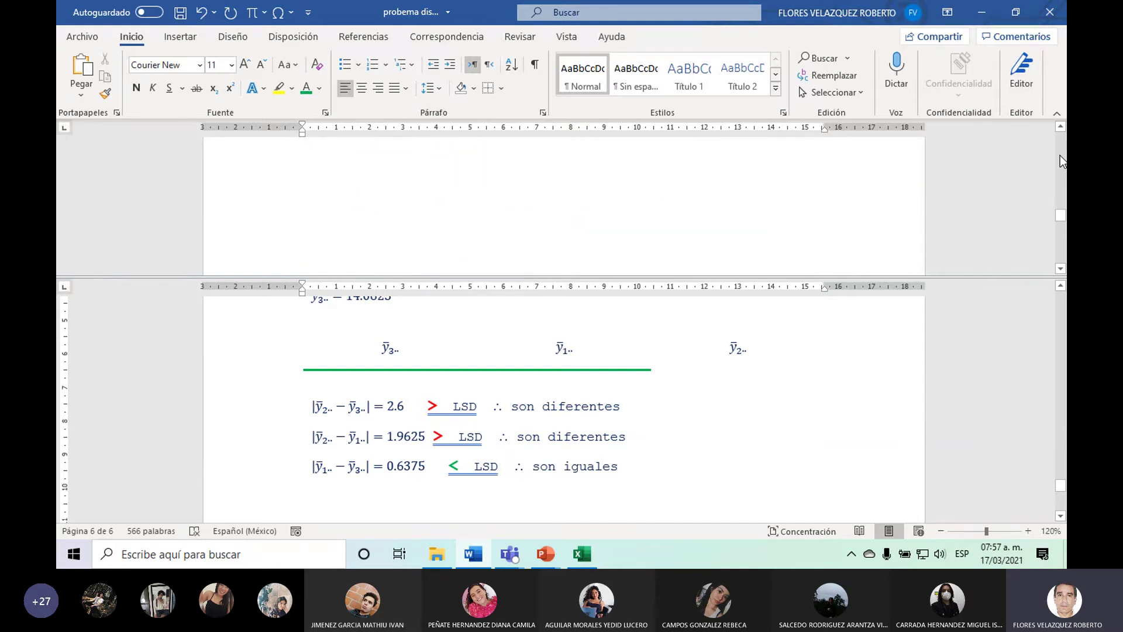
pyautogui.scroll(3, 1060, 156)
pyautogui.scroll(3, 1060, 156)
pyautogui.scroll(3, 1060, 155)
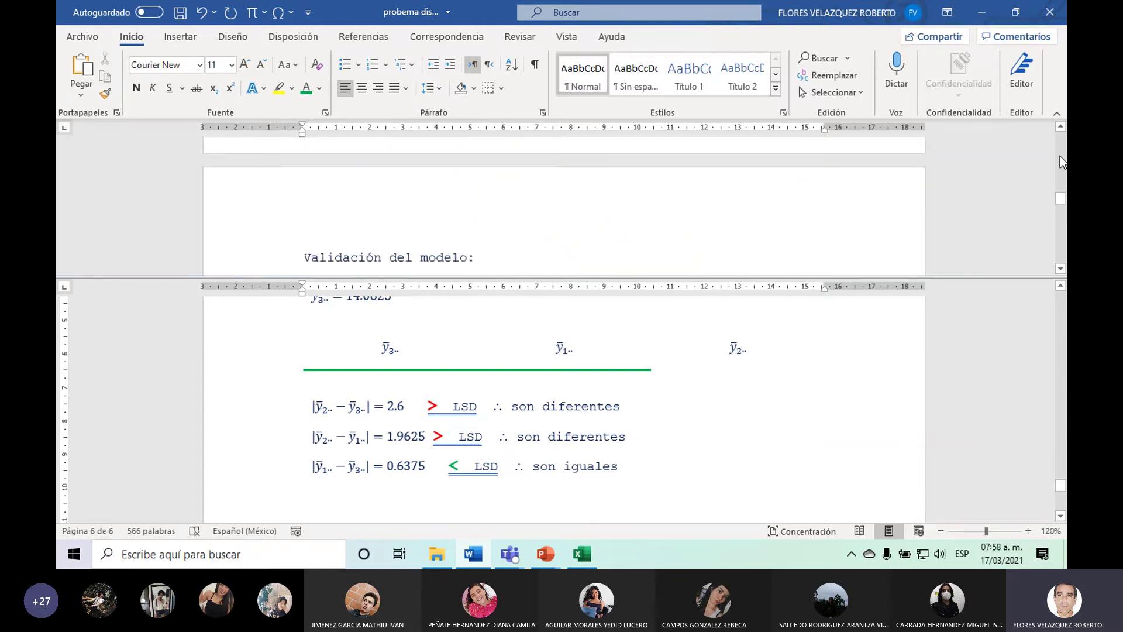
pyautogui.click(1061, 271)
pyautogui.moveTo(1061, 274); pyautogui.dragTo(1061, 273)
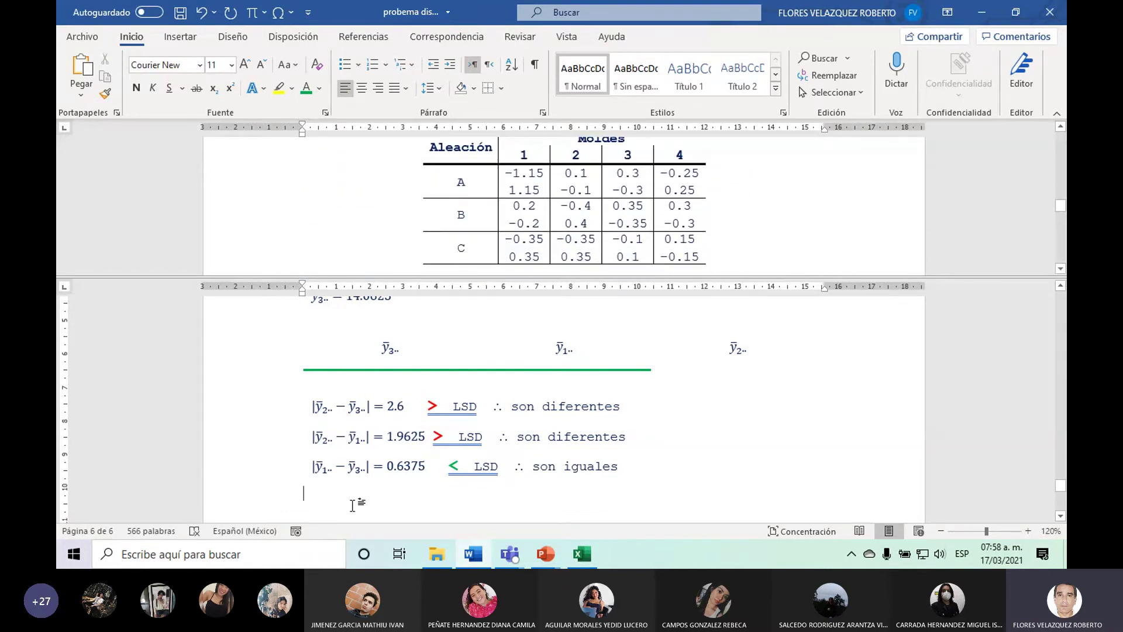
pyautogui.press('Return')
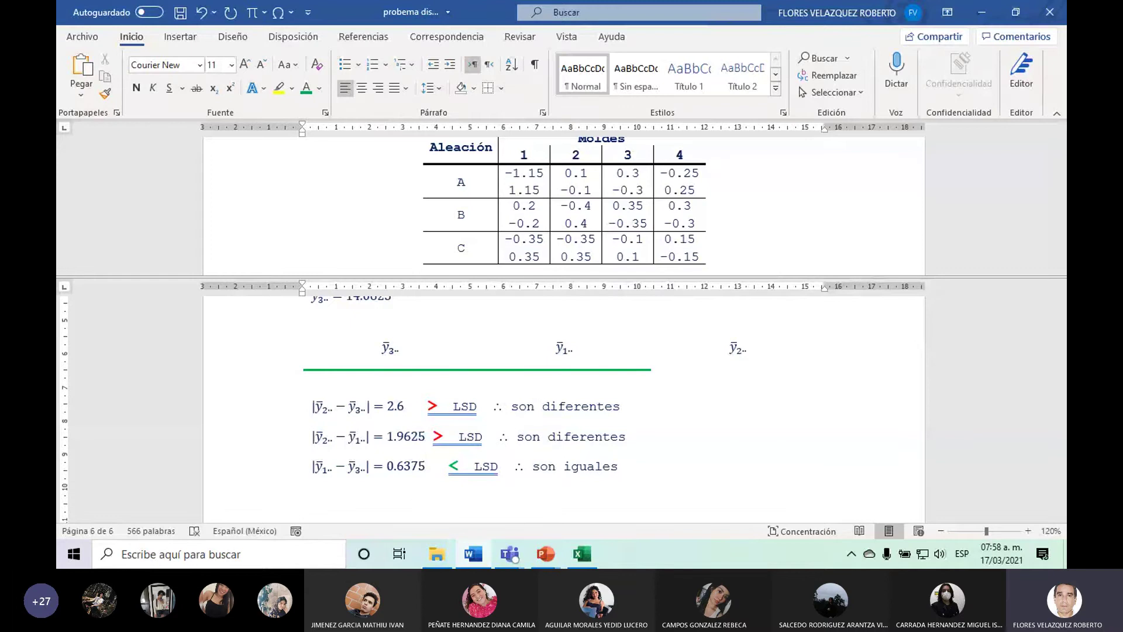
pyautogui.write('Sew')
pyautogui.press('BackSpace')
pyautogui.press('BackSpace')
# Write the conclusion: by Fisher's method at 0.05, alloy C has the greater rupture coefficient.
pyautogui.click(1060, 517)
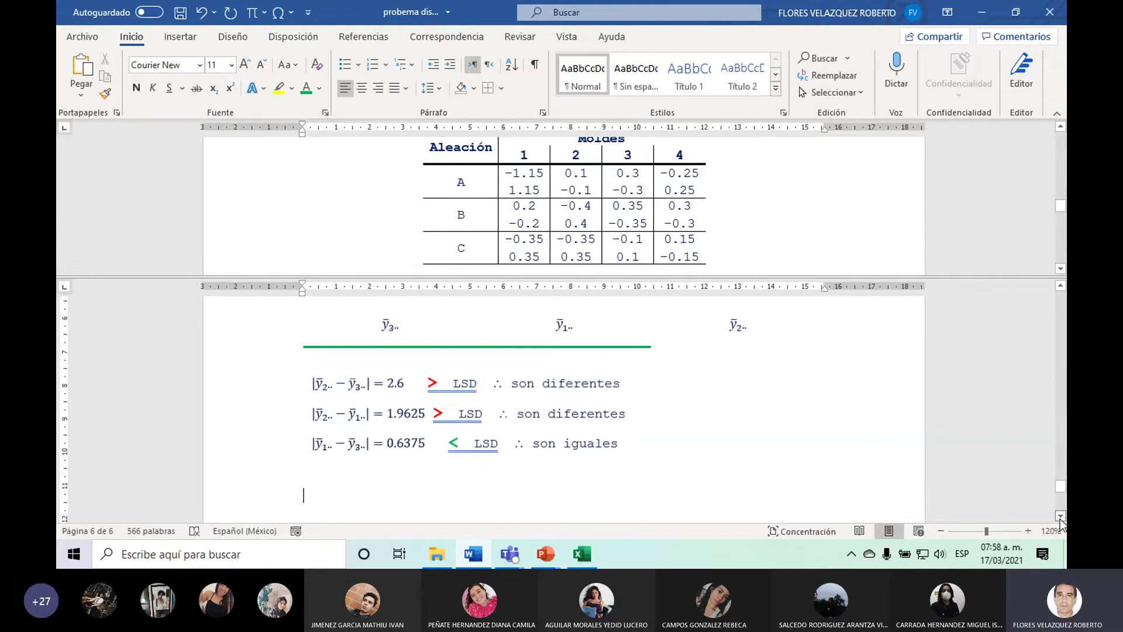
pyautogui.write('U')
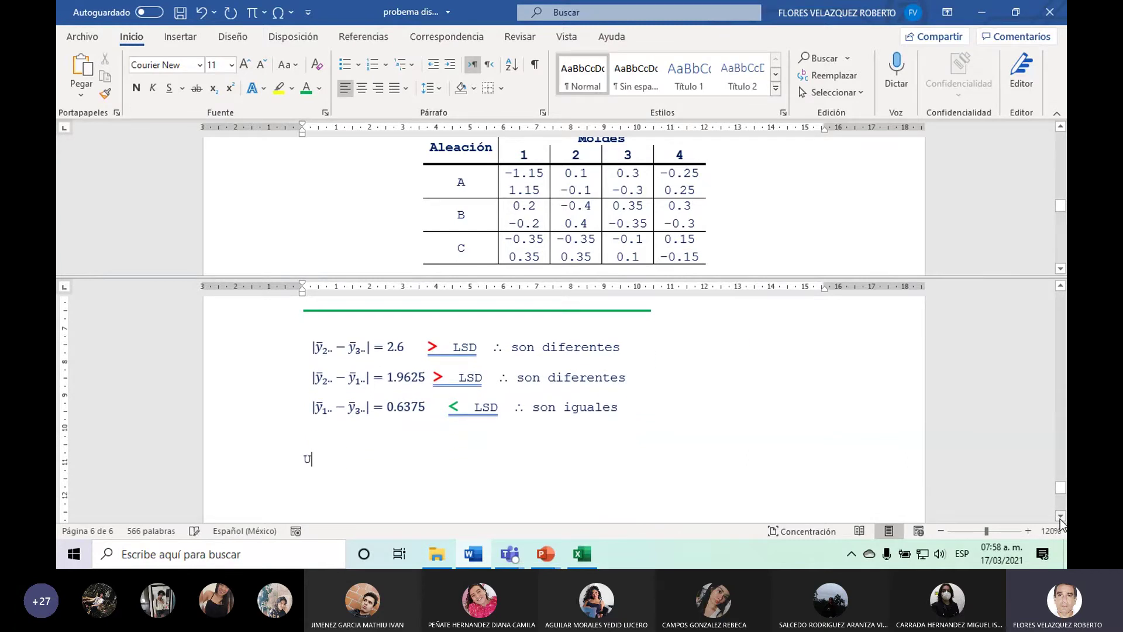
pyautogui.write('san')
pyautogui.press('BackSpace')
pyautogui.press('BackSpace')
pyautogui.press('BackSpace')
pyautogui.press('BackSpace')
pyautogui.write('Aplicando')
pyautogui.write(' el métod')
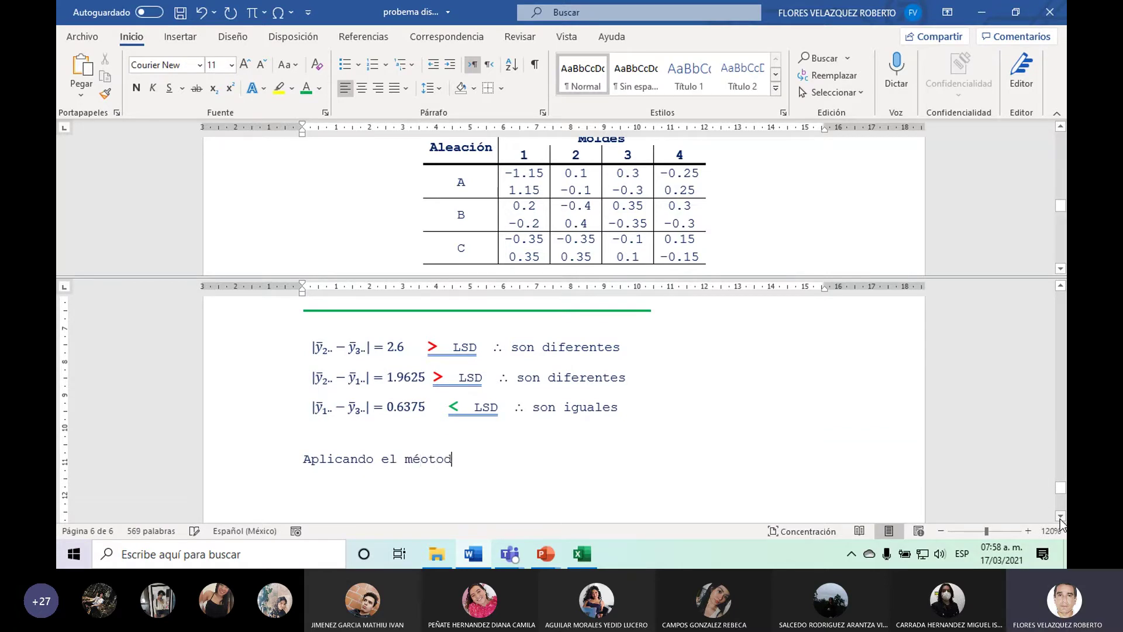
pyautogui.write('o')
pyautogui.press('BackSpace')
pyautogui.press('BackSpace')
pyautogui.press('BackSpace')
pyautogui.write('tod')
pyautogui.press('BackSpace')
pyautogui.write('do d')
pyautogui.write('e F')
pyautogui.write('isher seocn')
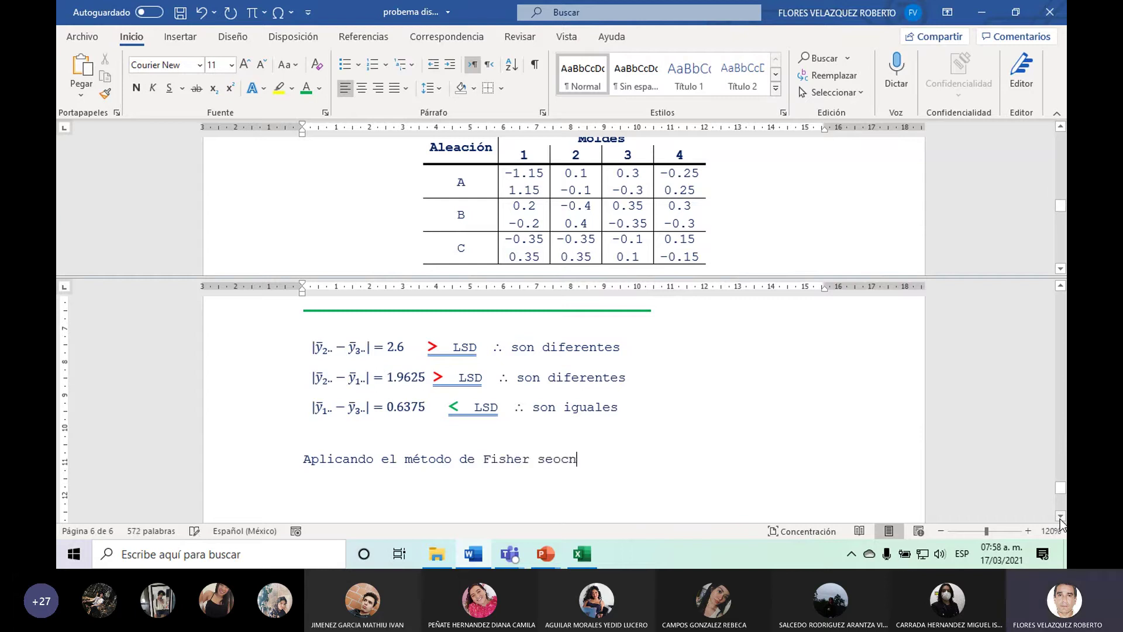
pyautogui.press('BackSpace')
pyautogui.press('BackSpace')
pyautogui.press('BackSpace')
pyautogui.write('concl')
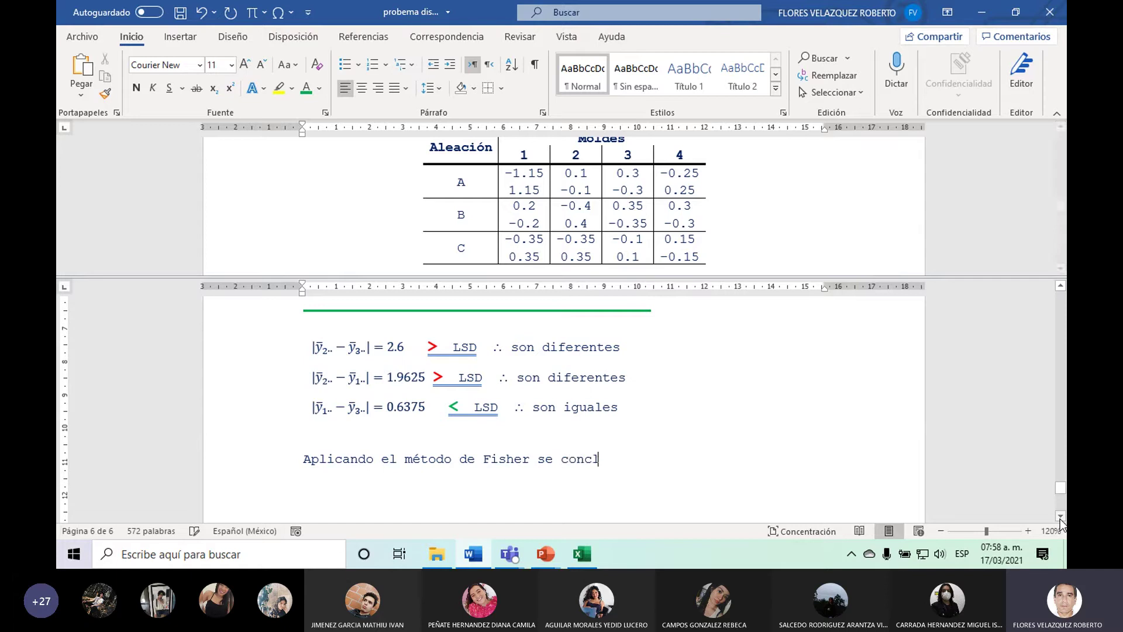
pyautogui.write('uye con u')
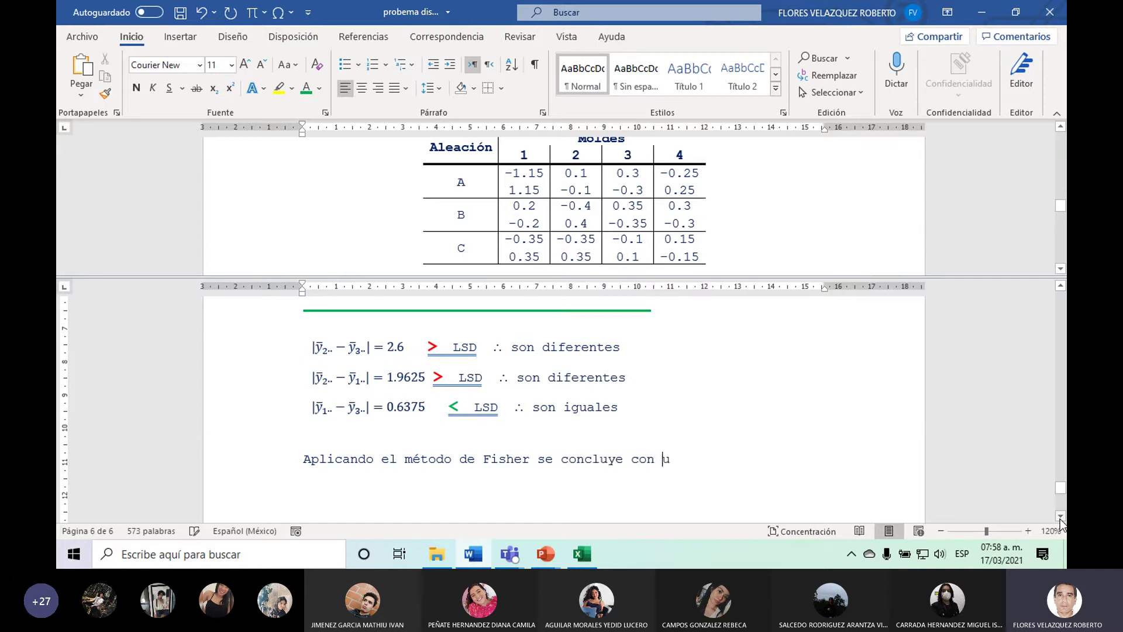
pyautogui.write('n ')
pyautogui.write('n ni')
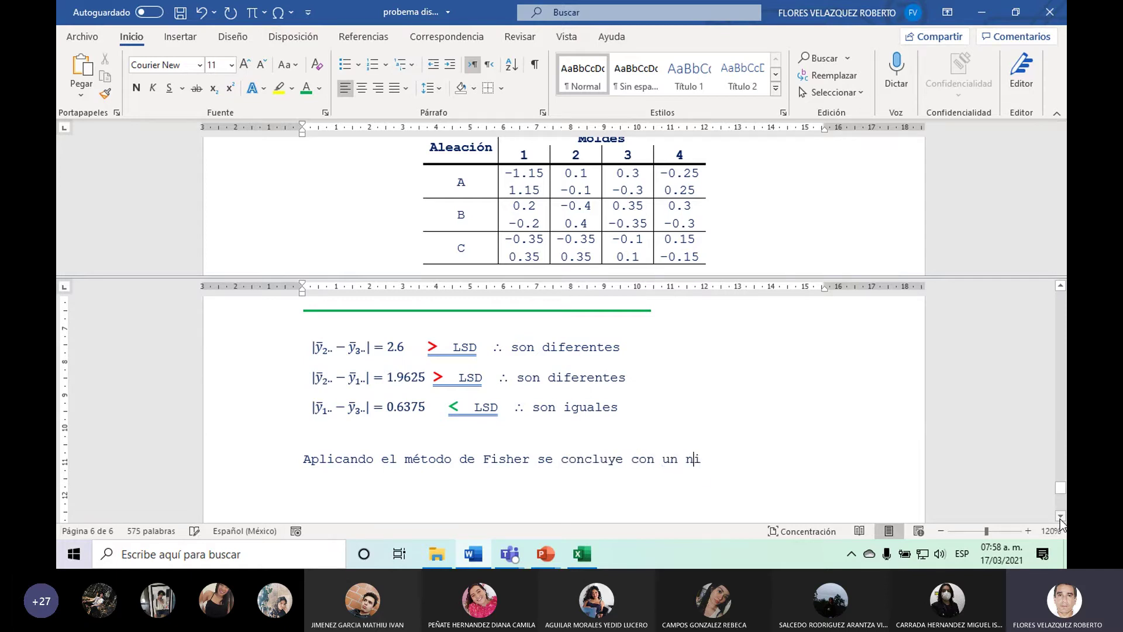
pyautogui.write('vel de signifi')
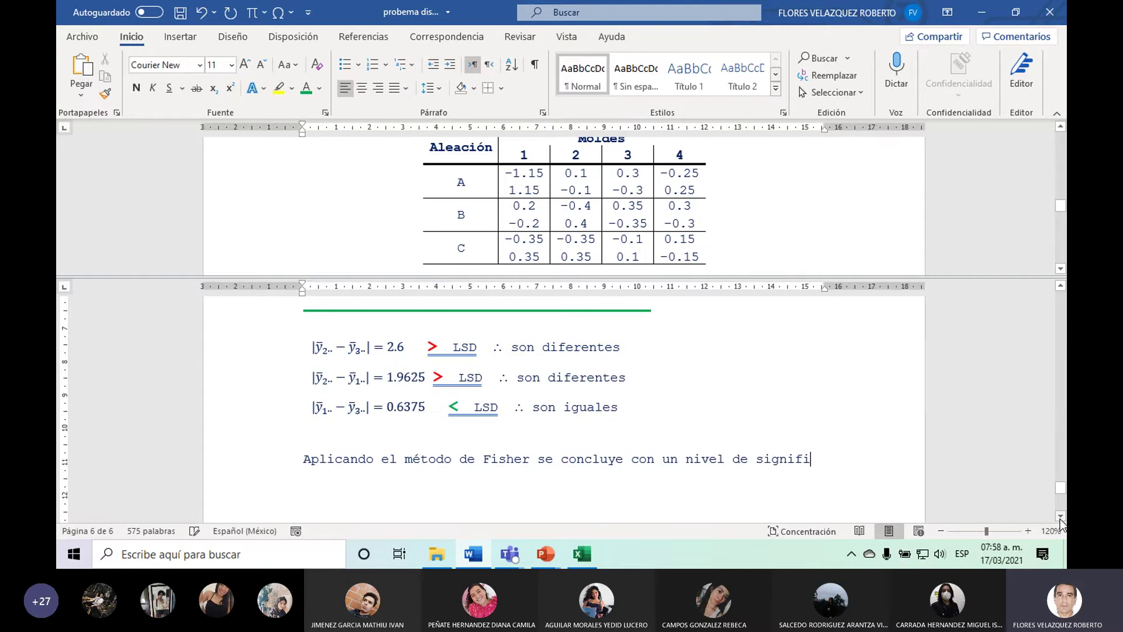
pyautogui.write('cancia de 0')
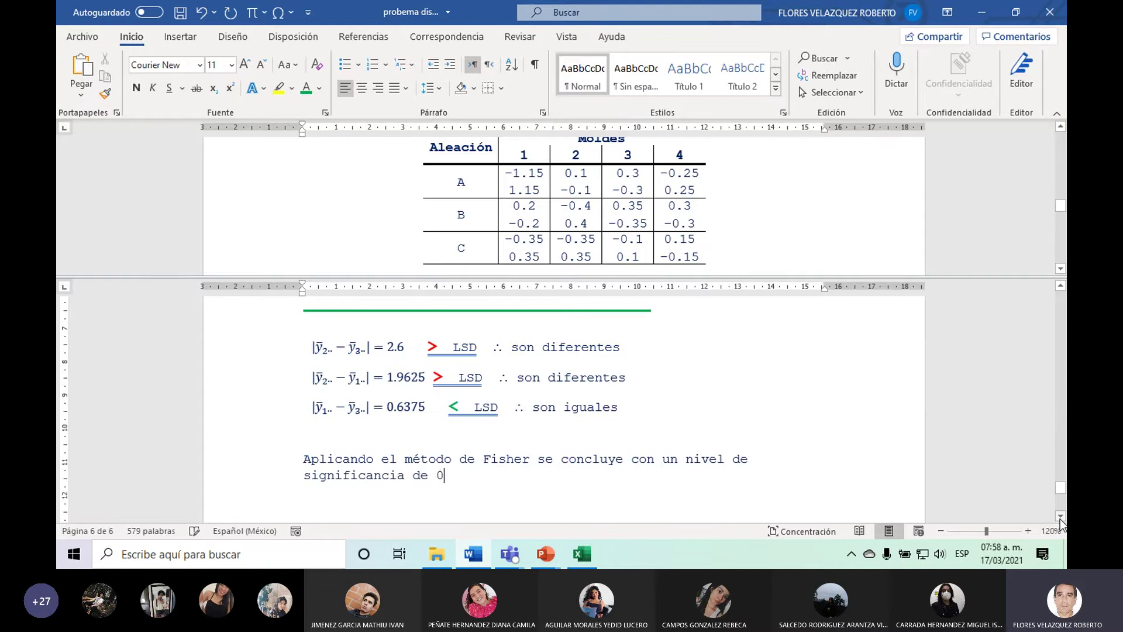
pyautogui.write('.05')
pyautogui.write(' q')
pyautogui.write('ue la a')
pyautogui.write('leaac')
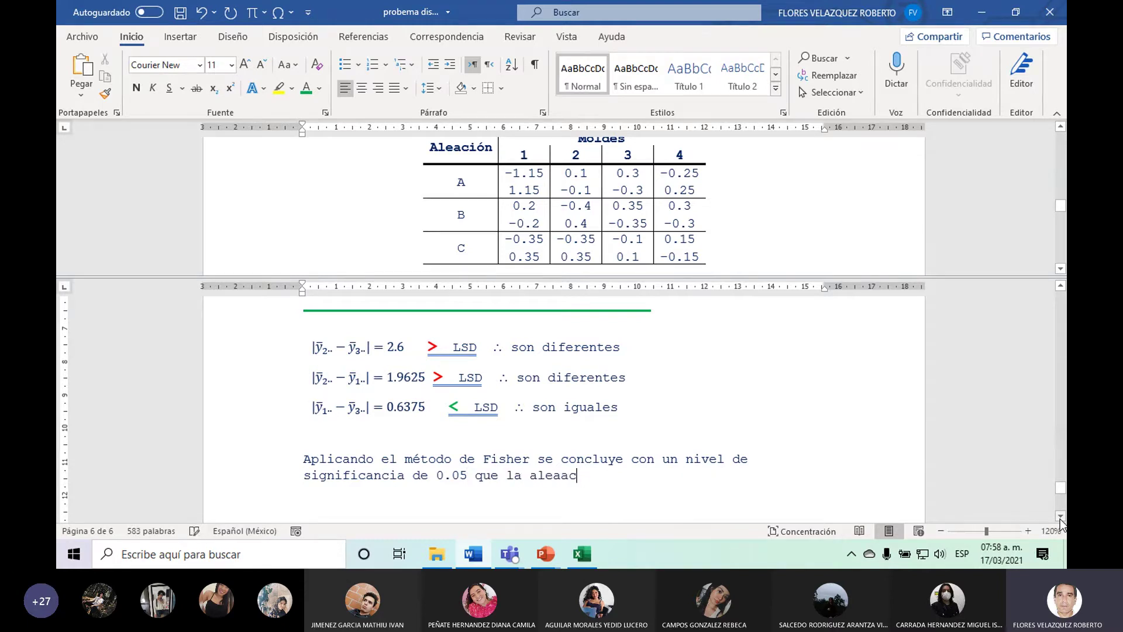
pyautogui.press('BackSpace')
pyautogui.press('BackSpace')
pyautogui.press('BackSpace')
pyautogui.write('aci')
pyautogui.write('ón')
pyautogui.write(' C')
pyautogui.write(' tiene una')
pyautogui.write('coeficiente')
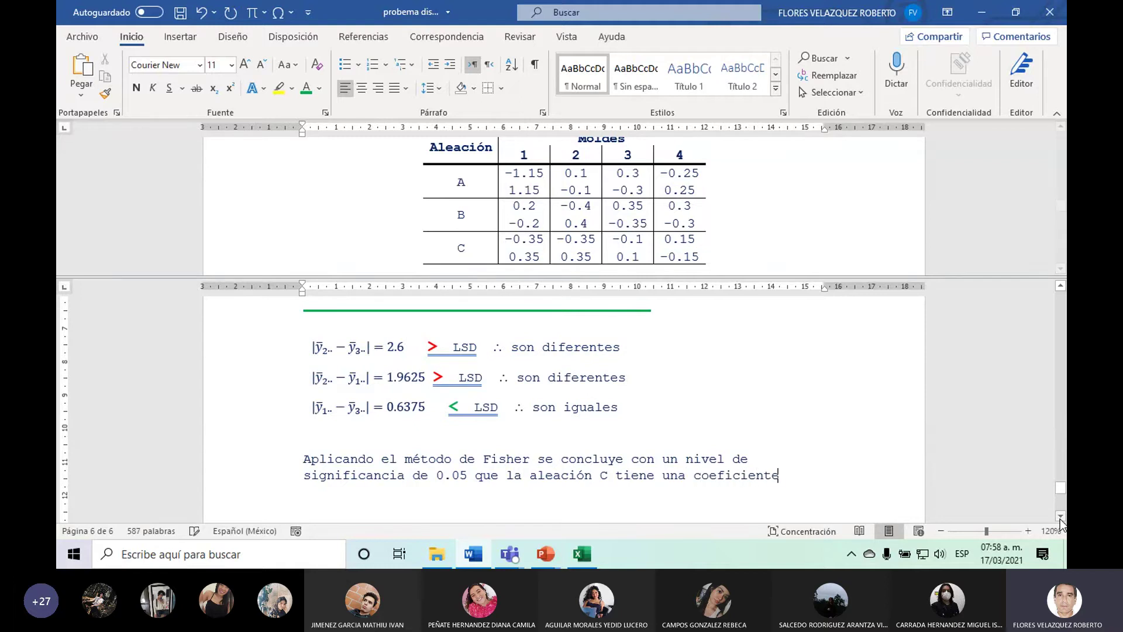
pyautogui.write(' de rupti')
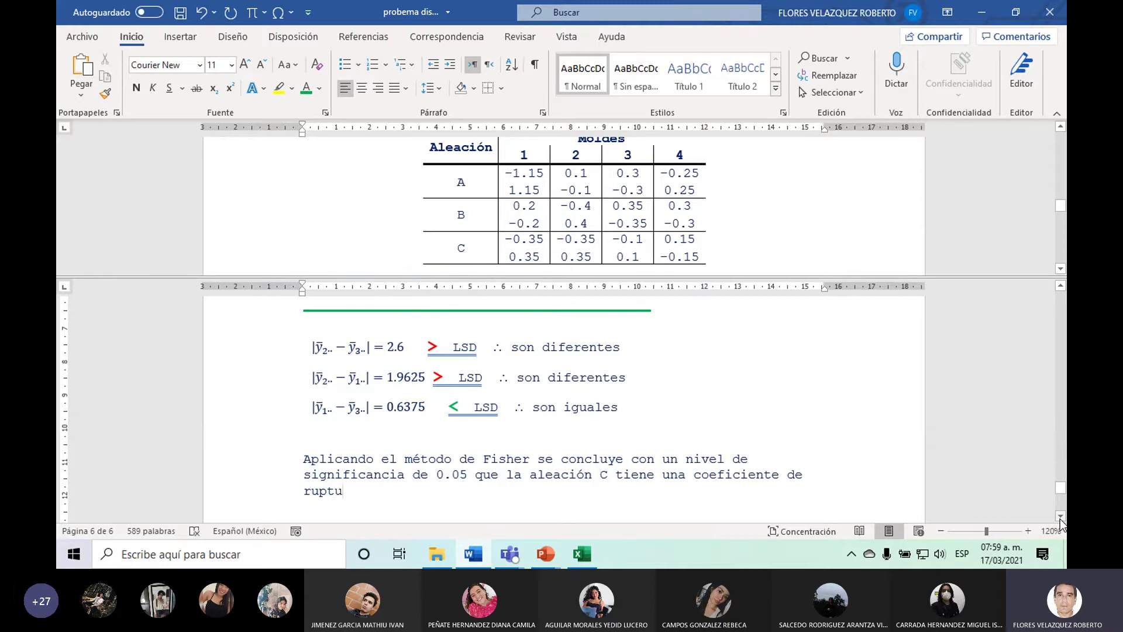
pyautogui.write('ra mayor')
pyautogui.write(' con respecto')
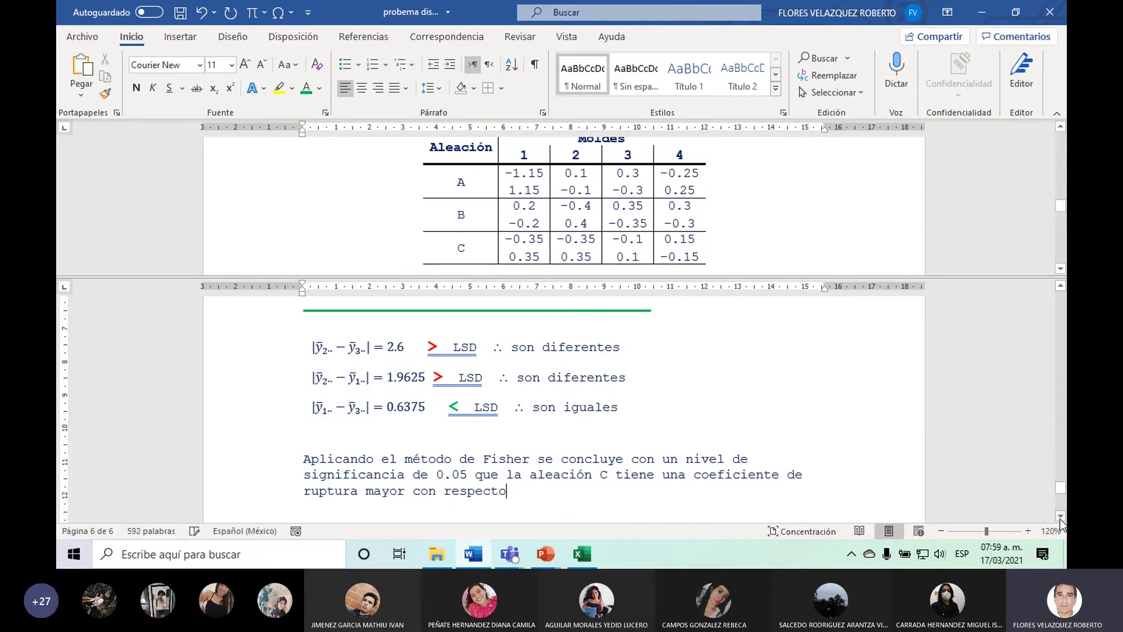
pyautogui.write(' a las aleaci')
pyautogui.write('ones')
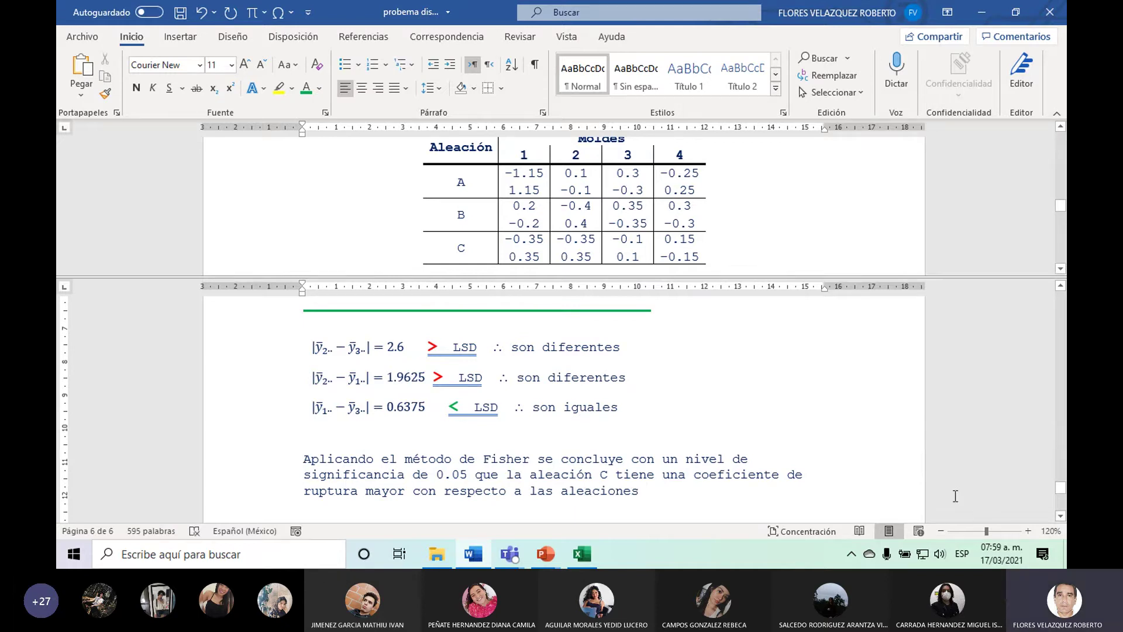
pyautogui.click(1060, 286)
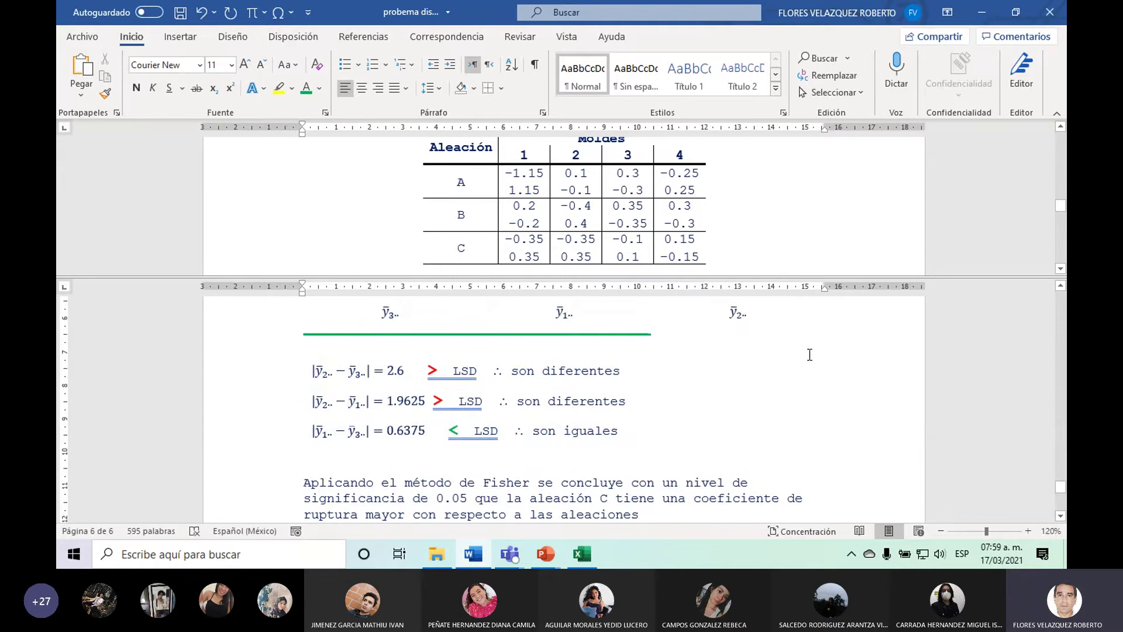
# Change the named alloy from C to B and end the first sentence with 'A y C.'.
pyautogui.doubleClick(606, 498)
pyautogui.write('B')
pyautogui.click(1058, 515)
pyautogui.click(1057, 515)
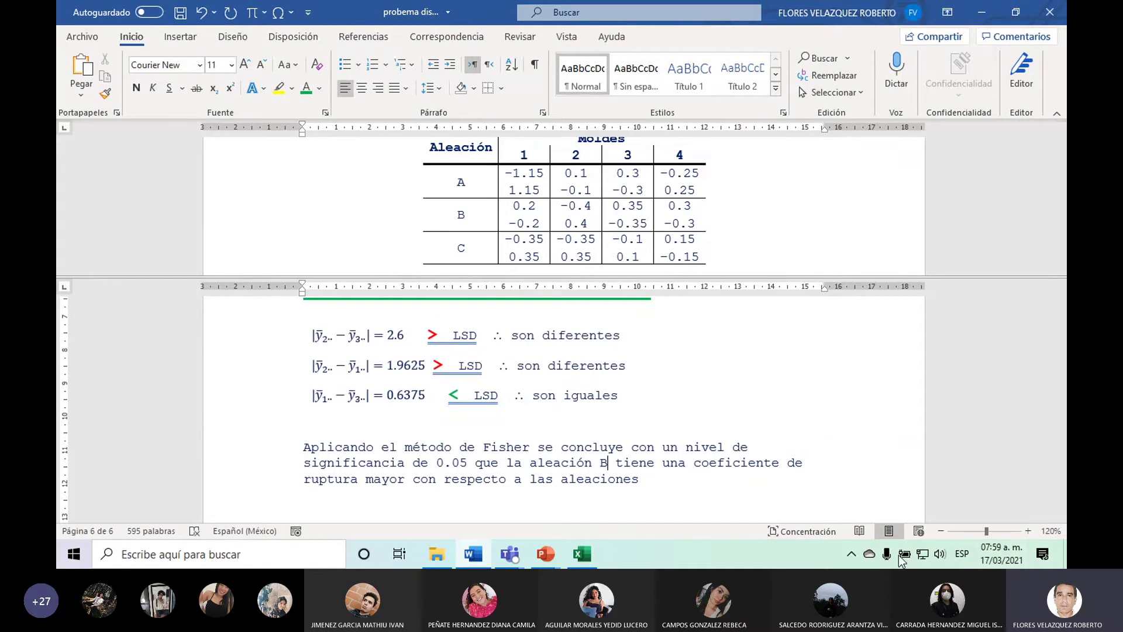
pyautogui.click(721, 477)
pyautogui.write('A y ')
pyautogui.write('C. ')
pyautogui.write('Asu')
# Add the sentence that alloys A and C show no significant difference in rupture coefficient.
pyautogui.press('BackSpace')
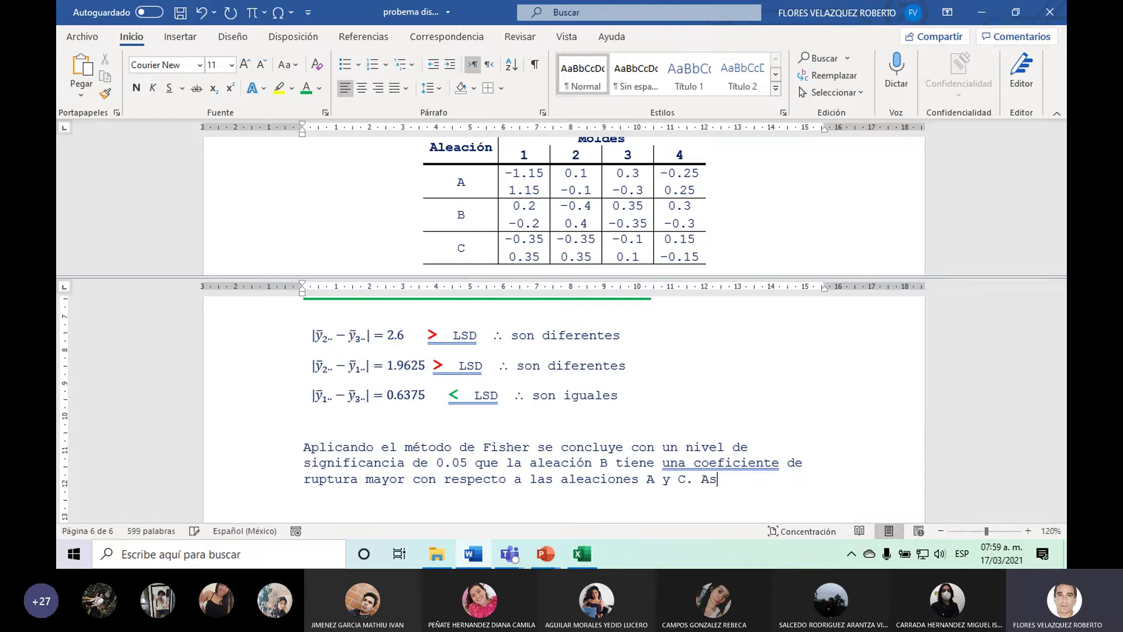
pyautogui.write('imismo, n')
pyautogui.write('o exu')
pyautogui.press('BackSpace')
pyautogui.write('is')
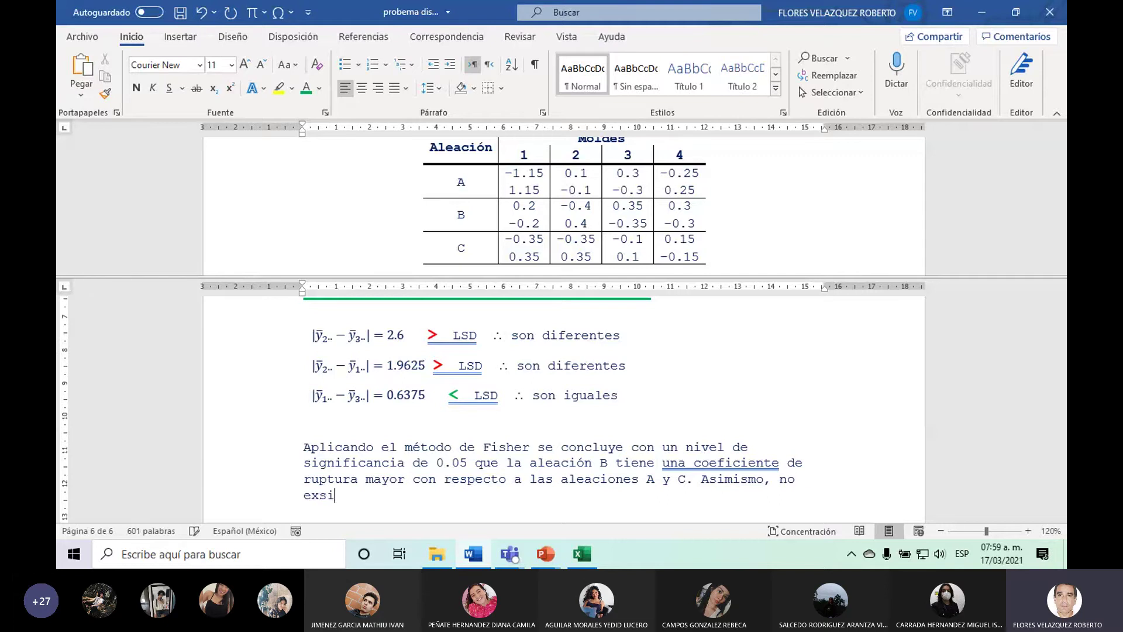
pyautogui.write('te u')
pyautogui.write('na dif')
pyautogui.write('eren')
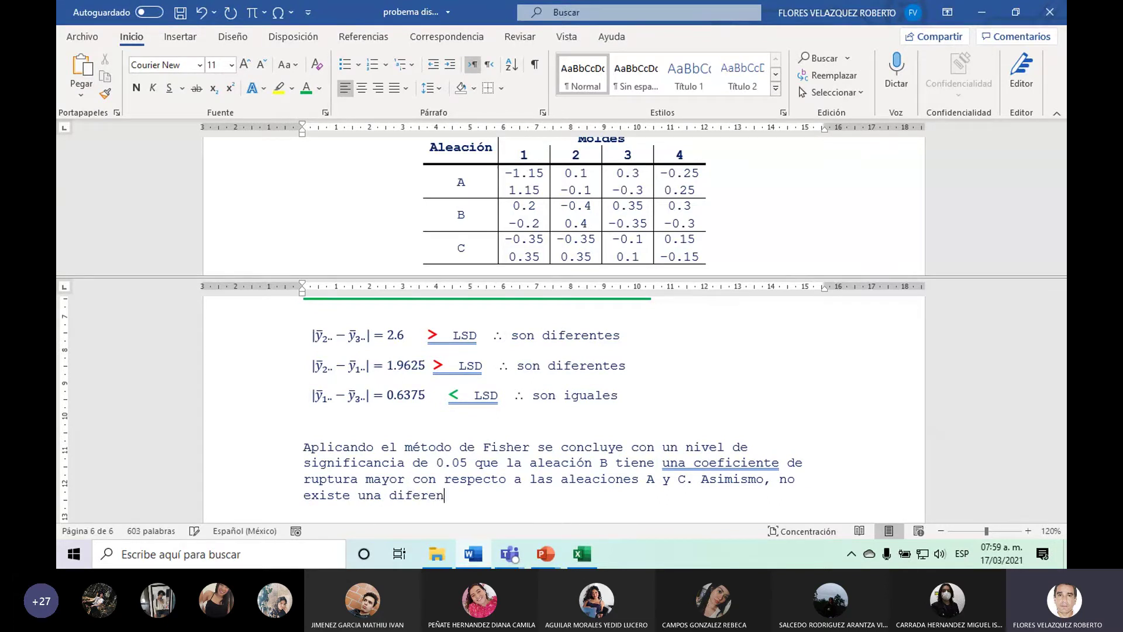
pyautogui.write('cia signi')
pyautogui.write('ficativa')
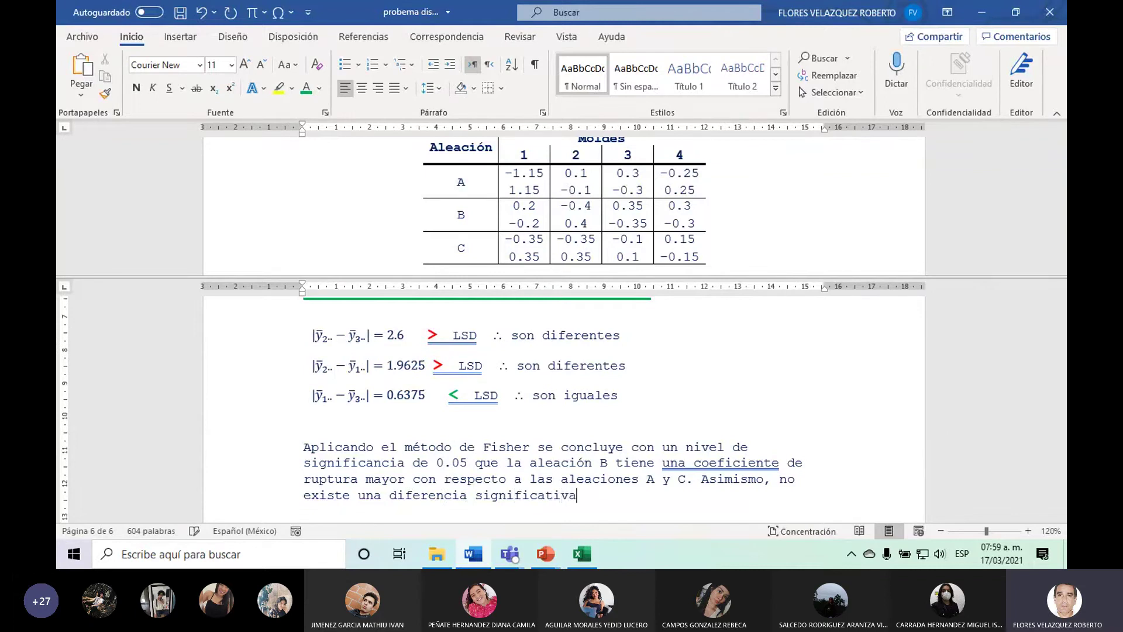
pyautogui.write('n')
pyautogui.press('BackSpace')
pyautogui.press('BackSpace')
pyautogui.press('BackSpace')
pyautogui.press('BackSpace')
pyautogui.press('BackSpace')
pyautogui.write('los coeficiente')
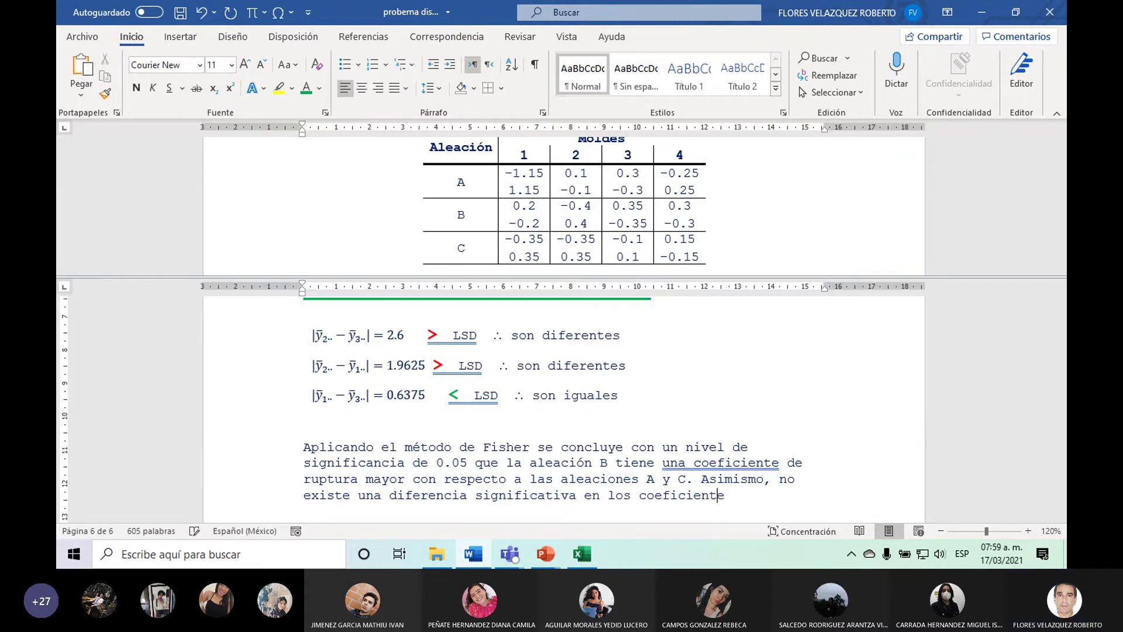
pyautogui.write('s de rupt')
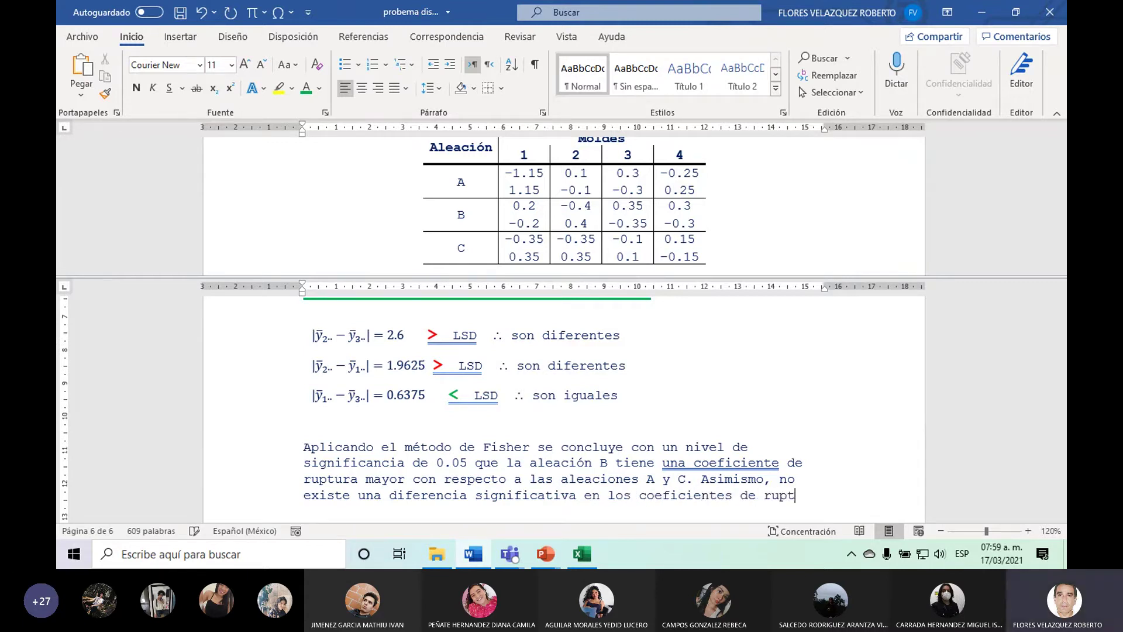
pyautogui.write('ura')
pyautogui.press('BackSpace')
pyautogui.press('BackSpace')
pyautogui.press('BackSpace')
pyautogui.write('r')
pyautogui.write('a de las alea')
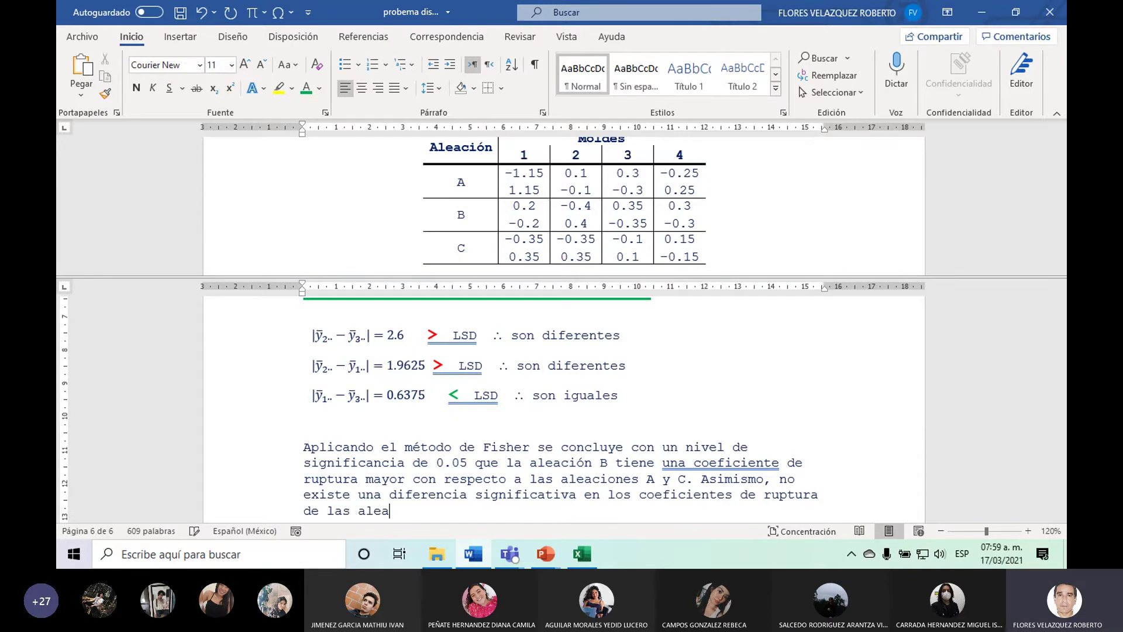
pyautogui.write('ciones ')
pyautogui.write('A')
pyautogui.write(' y C.')
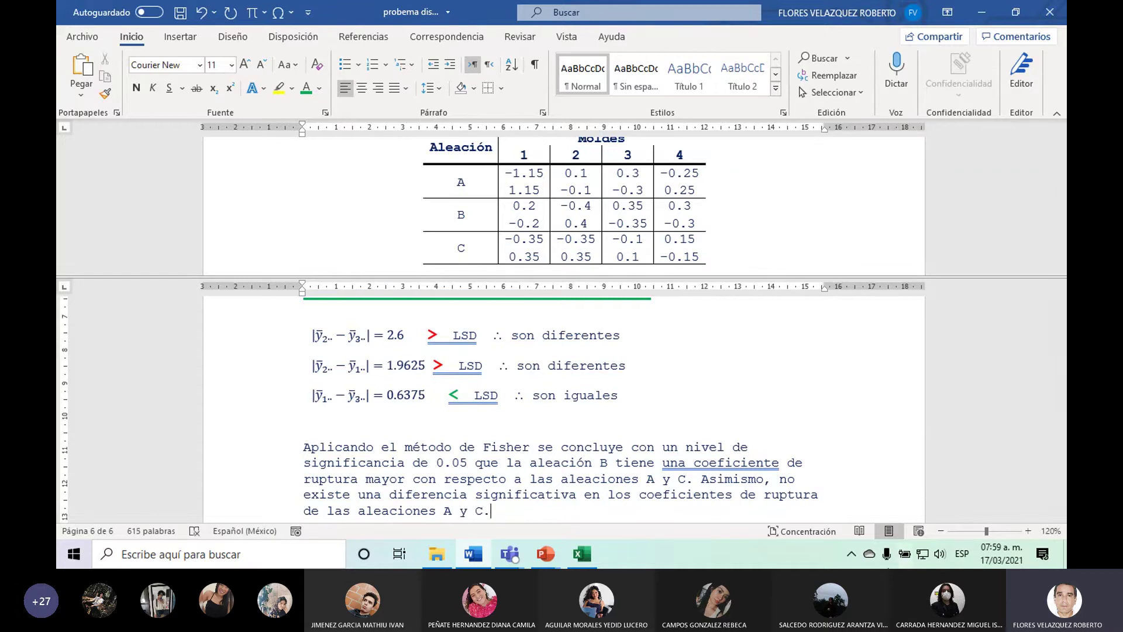
# Correct 'una coeficiente' to 'un coeficiente' in the conclusion.
pyautogui.click(685, 465)
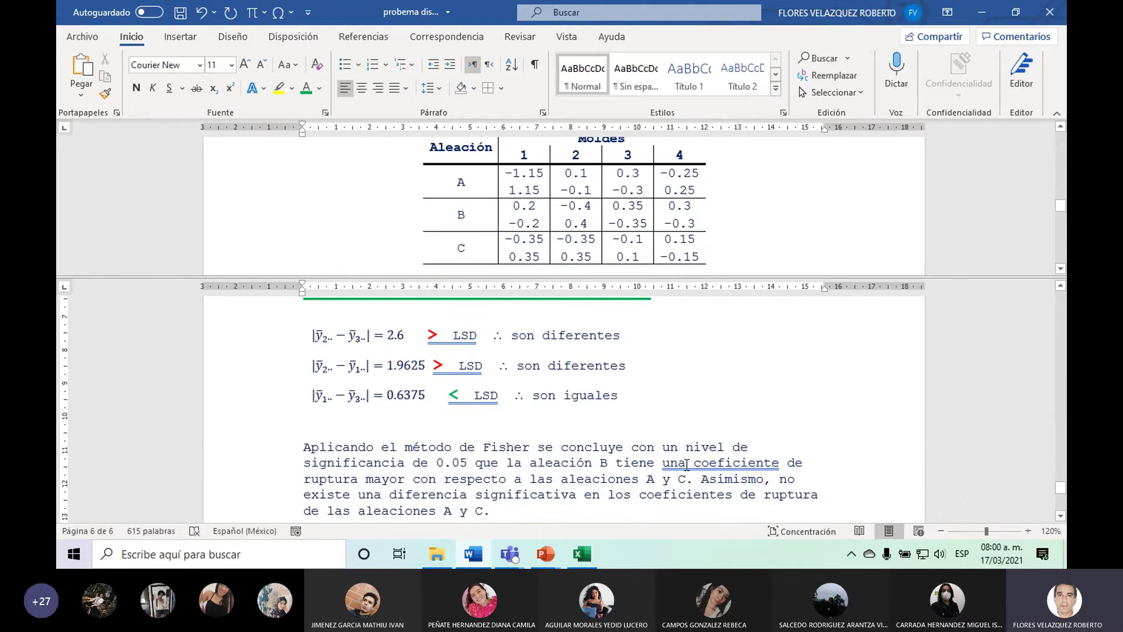
pyautogui.press('BackSpace')
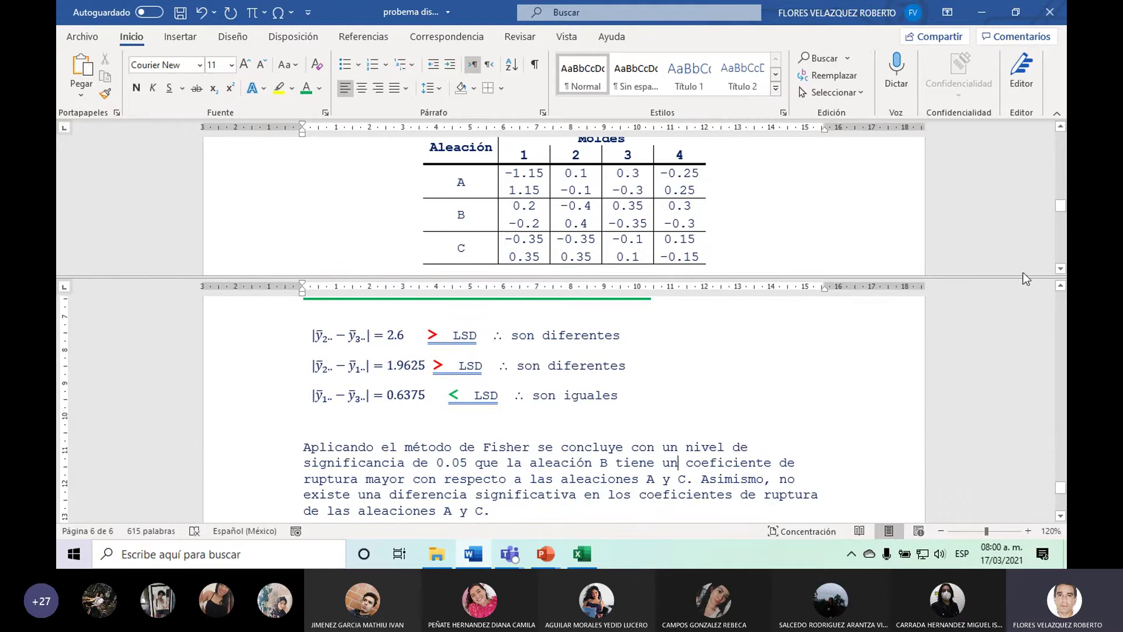
pyautogui.moveTo(1024, 276); pyautogui.dragTo(1029, 240)
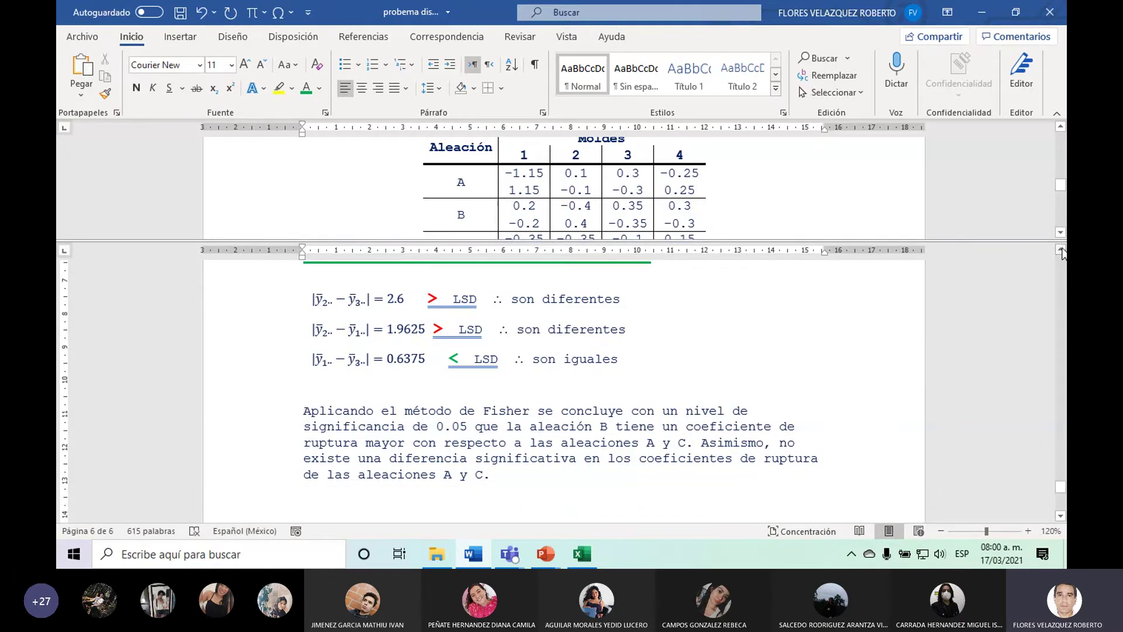
pyautogui.scroll(1, 1061, 253)
pyautogui.scroll(2, 1061, 252)
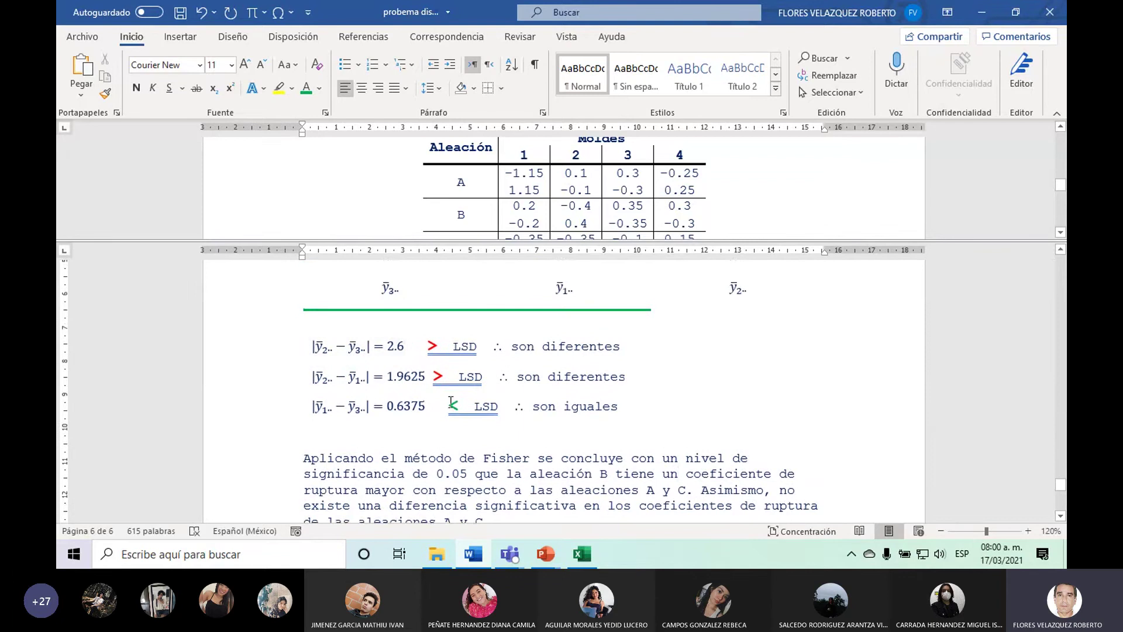
pyautogui.click(1060, 516)
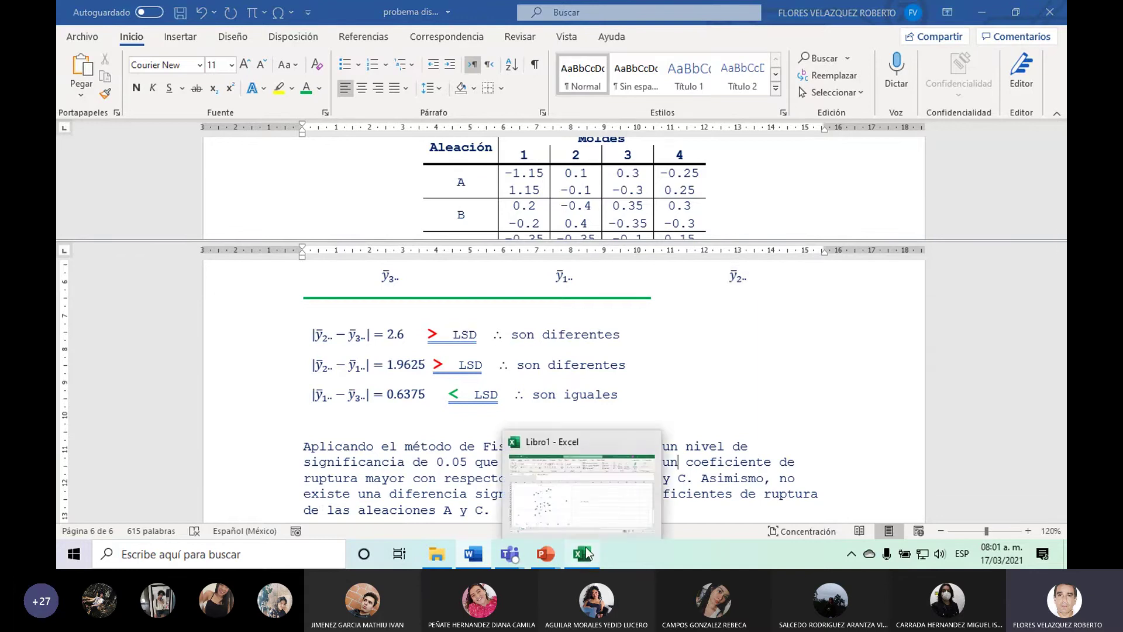
# Switch to the Libro1 workbook and move the residual chart down and to the left.
pyautogui.click(565, 494)
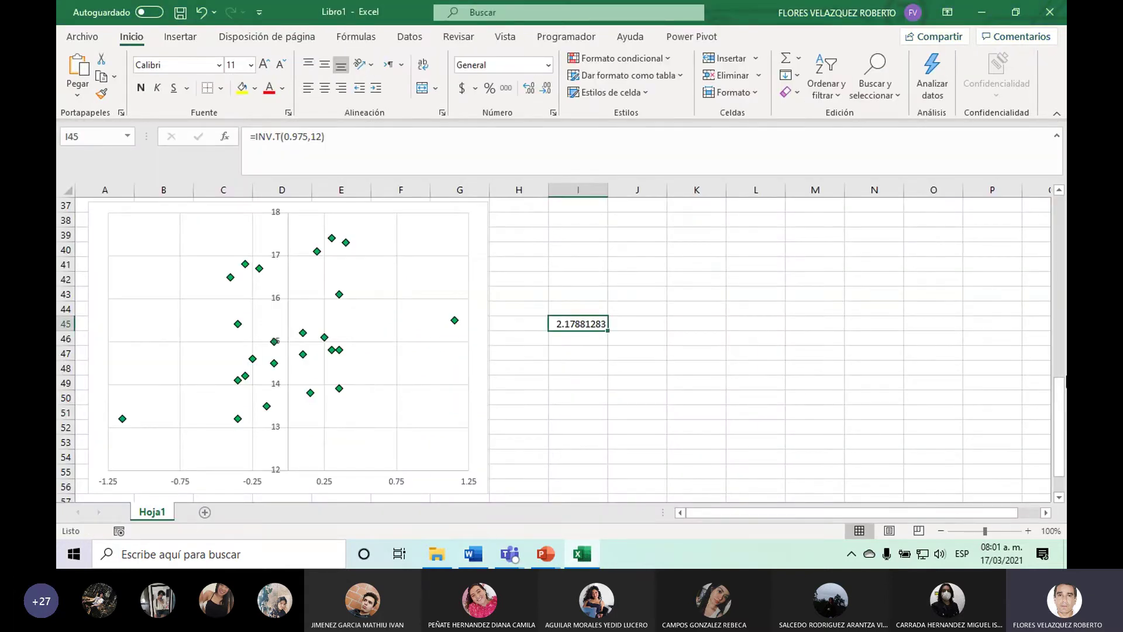
pyautogui.moveTo(1062, 384); pyautogui.dragTo(1061, 208)
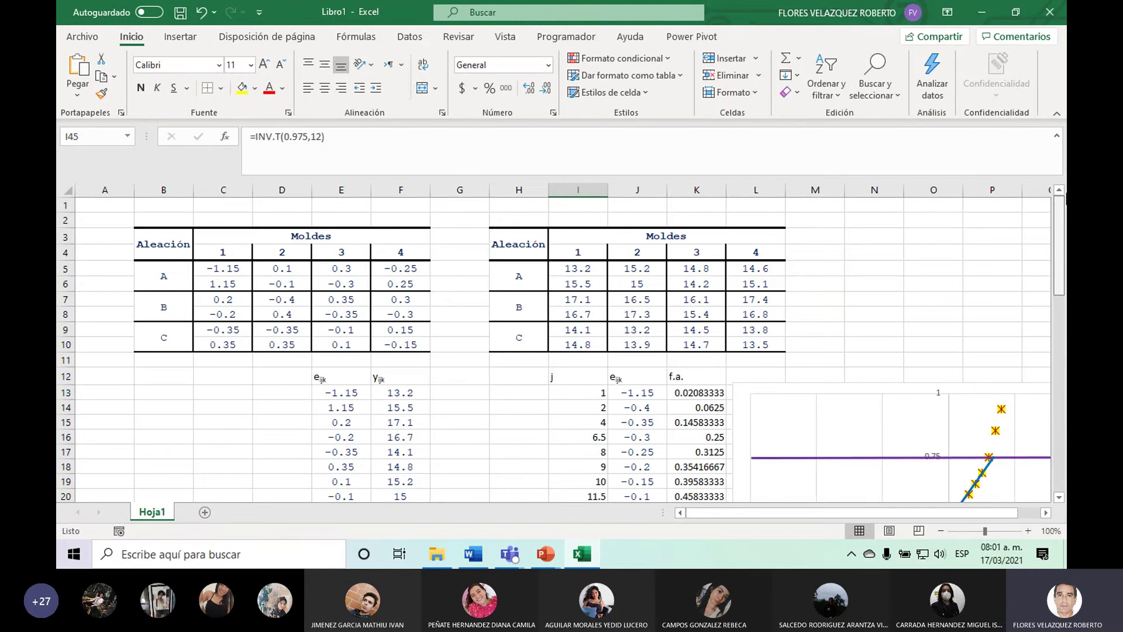
pyautogui.click(808, 387)
pyautogui.moveTo(807, 388); pyautogui.dragTo(664, 465)
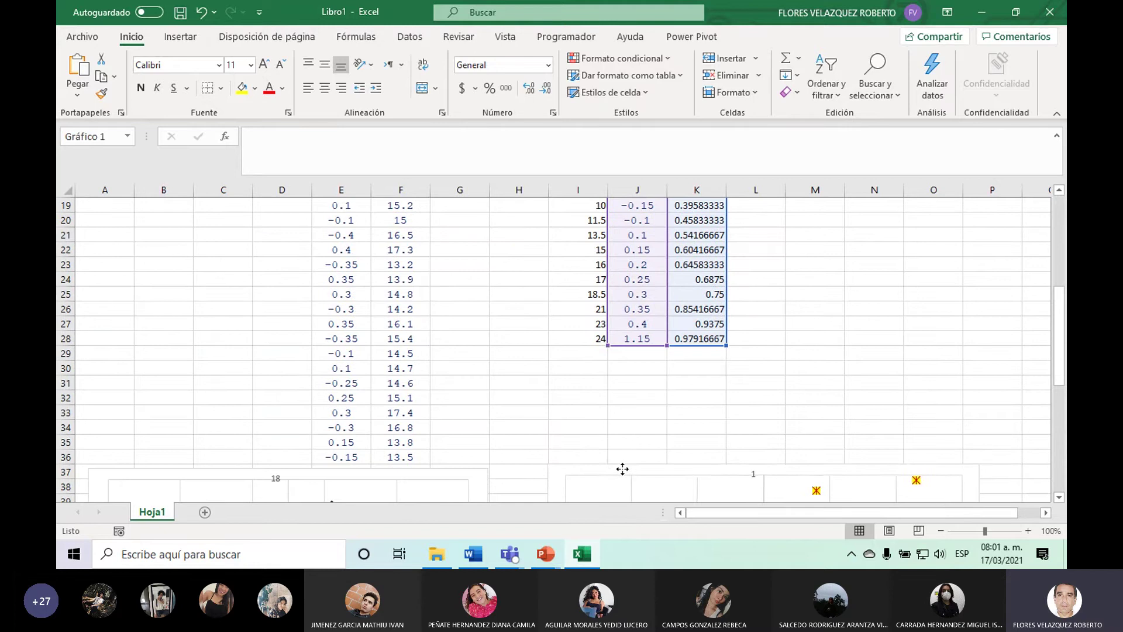
pyautogui.moveTo(664, 464); pyautogui.dragTo(622, 469)
pyautogui.moveTo(1060, 336); pyautogui.dragTo(1059, 246)
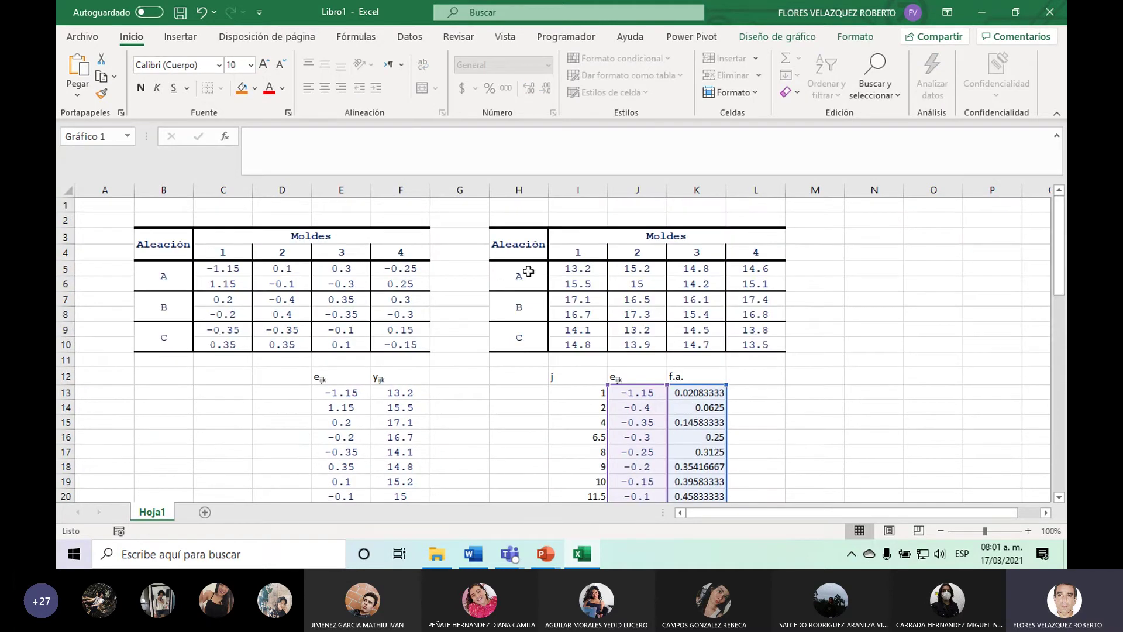
pyautogui.click(523, 248)
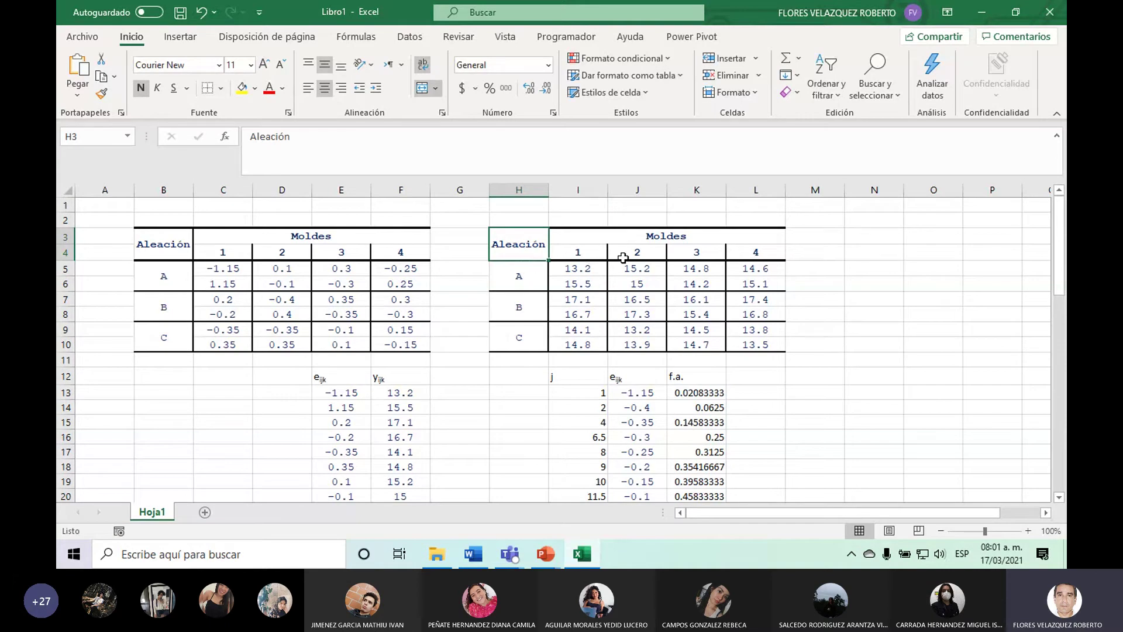
# Copy the yield data with mould headers from I4:L10 and paste it at O4.
pyautogui.click(550, 255)
pyautogui.click(527, 247)
pyautogui.rightClick(528, 249)
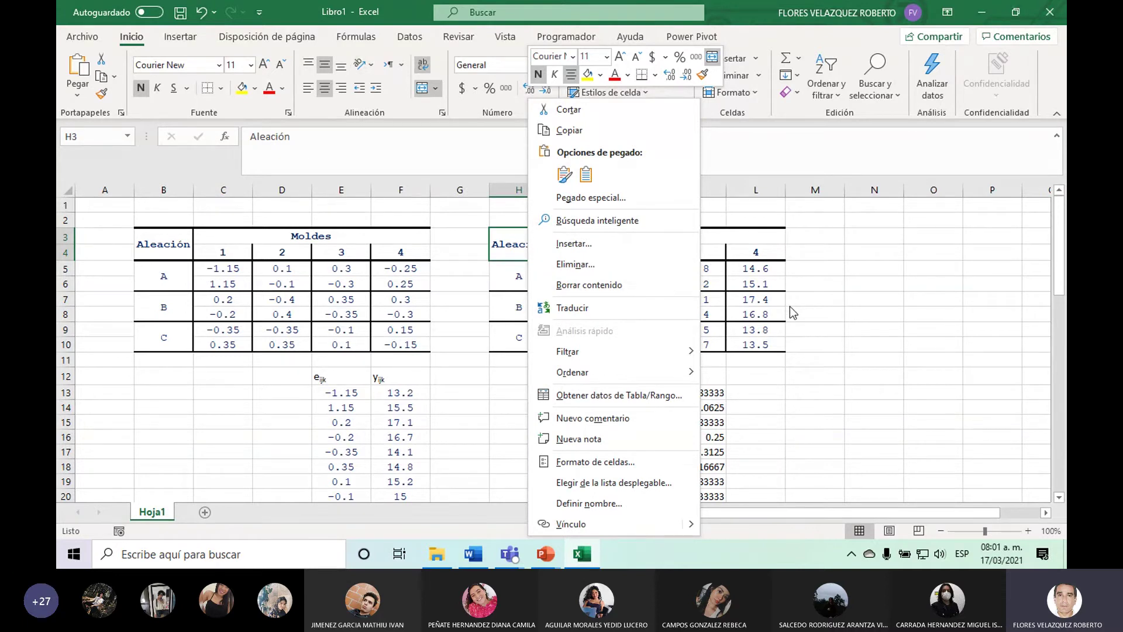
pyautogui.press('Escape')
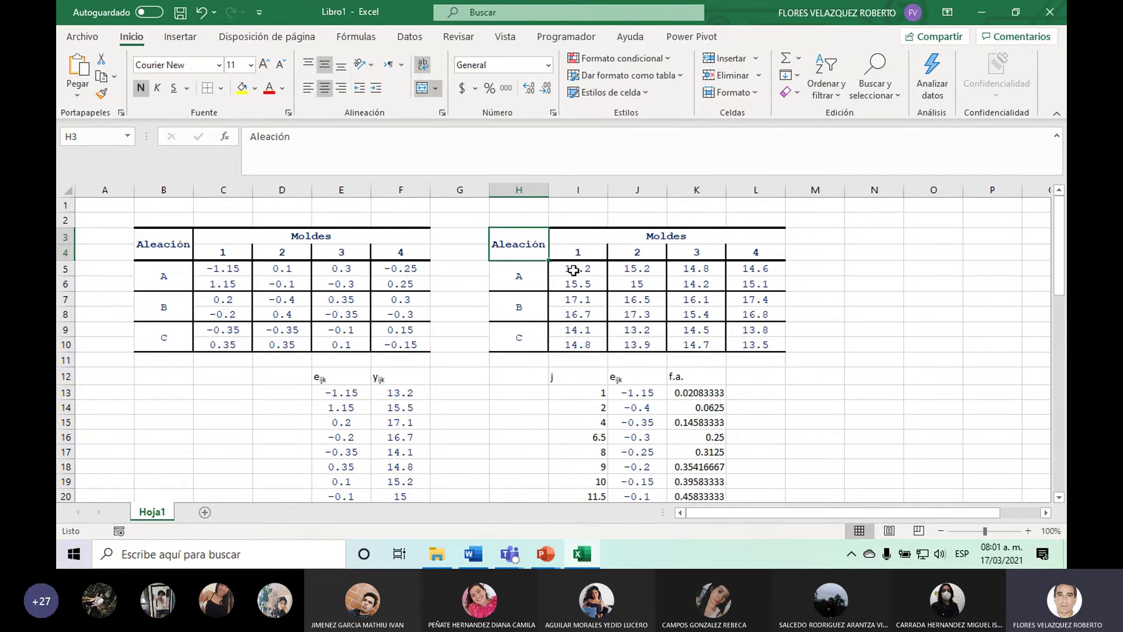
pyautogui.moveTo(571, 257); pyautogui.dragTo(749, 343)
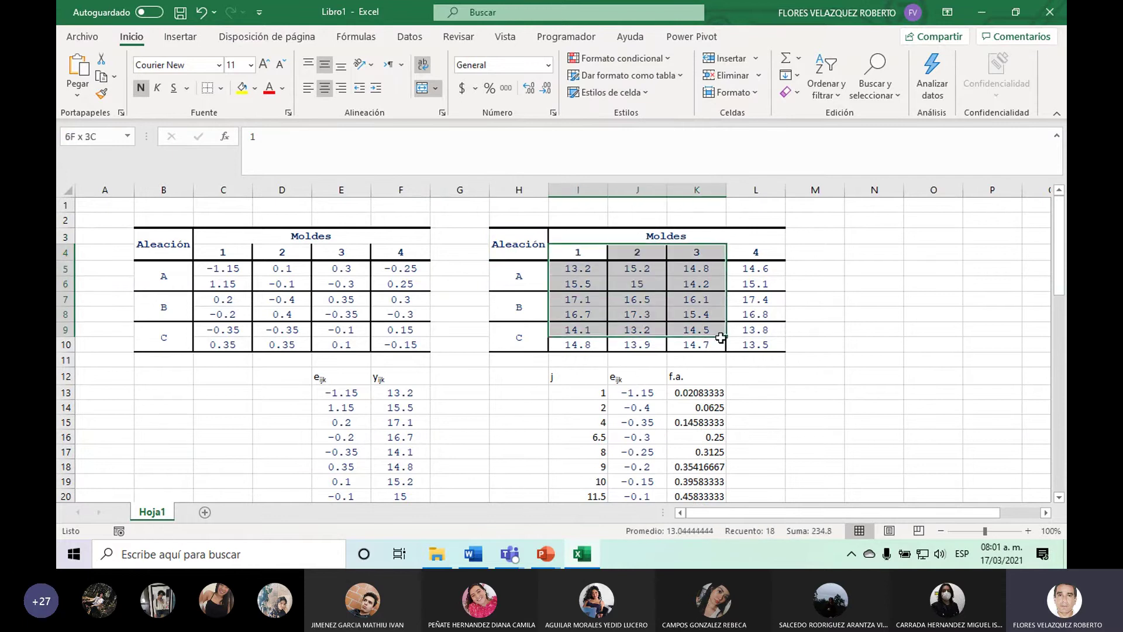
pyautogui.hotkey('ctrl', 'c')
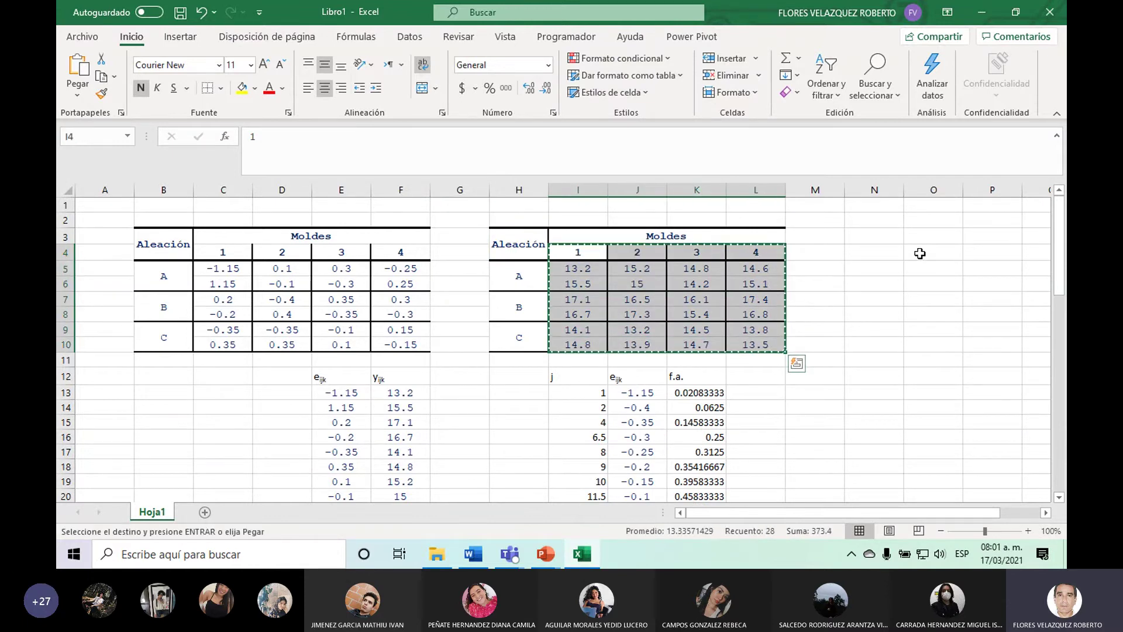
pyautogui.click(923, 258)
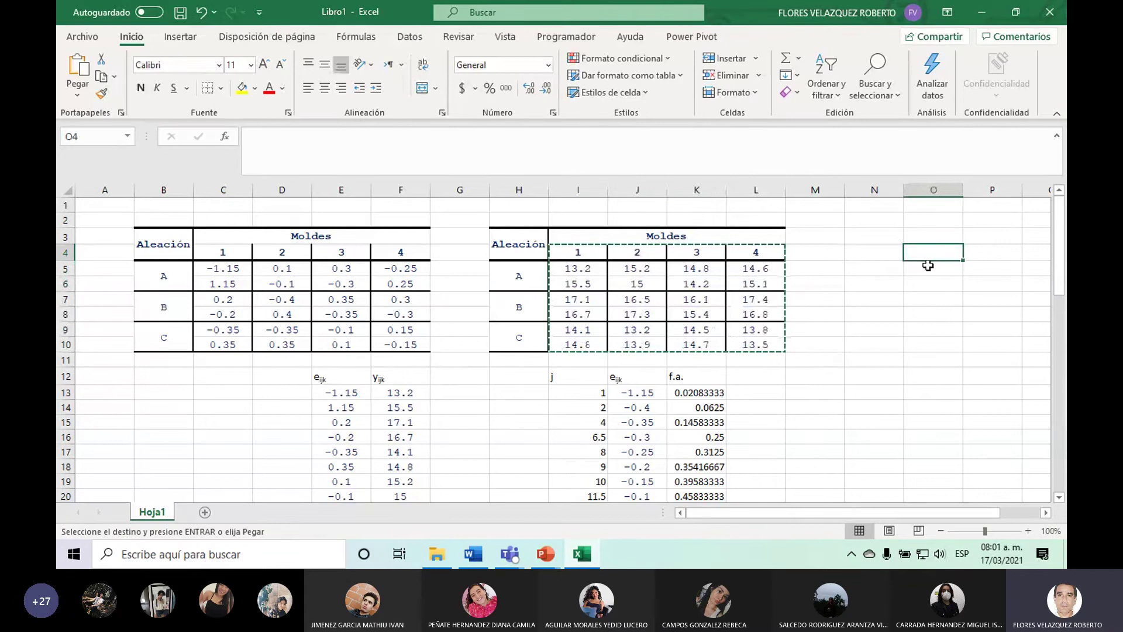
pyautogui.hotkey('ctrl', 'b')
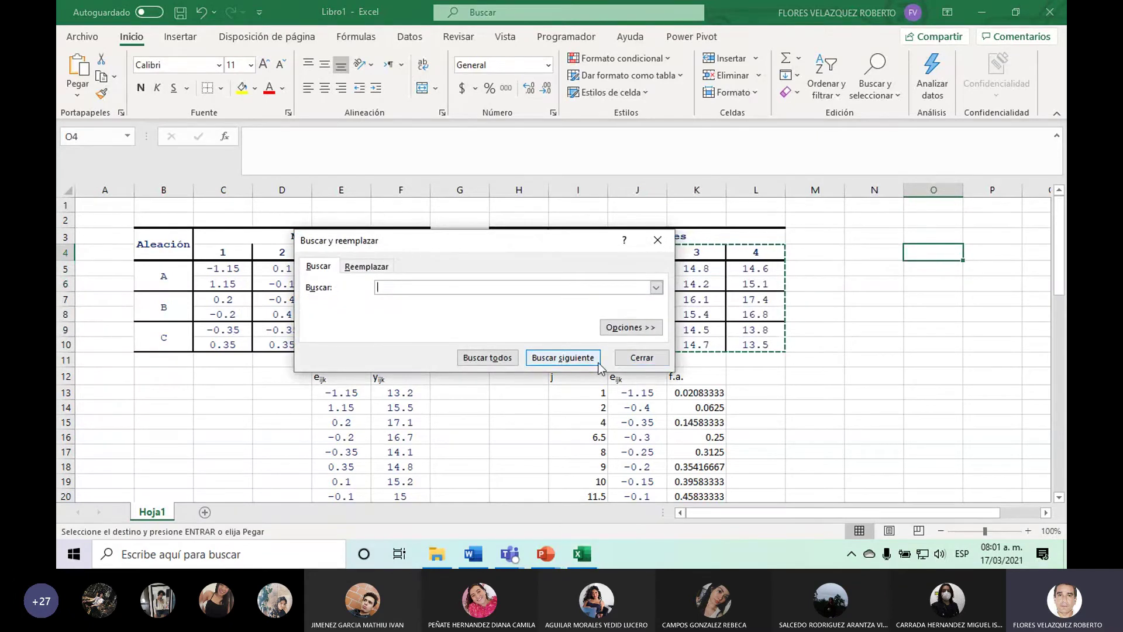
pyautogui.click(642, 356)
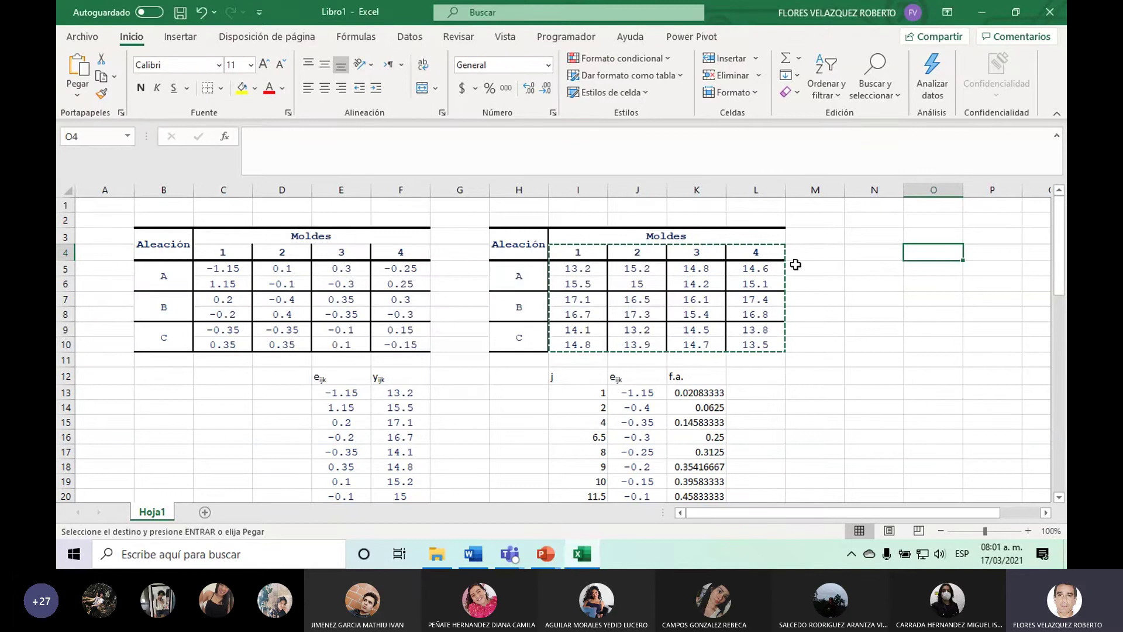
pyautogui.hotkey('ctrl', 'v')
# Check the pasted values in O6 and O10.
pyautogui.click(1046, 513)
pyautogui.click(1046, 512)
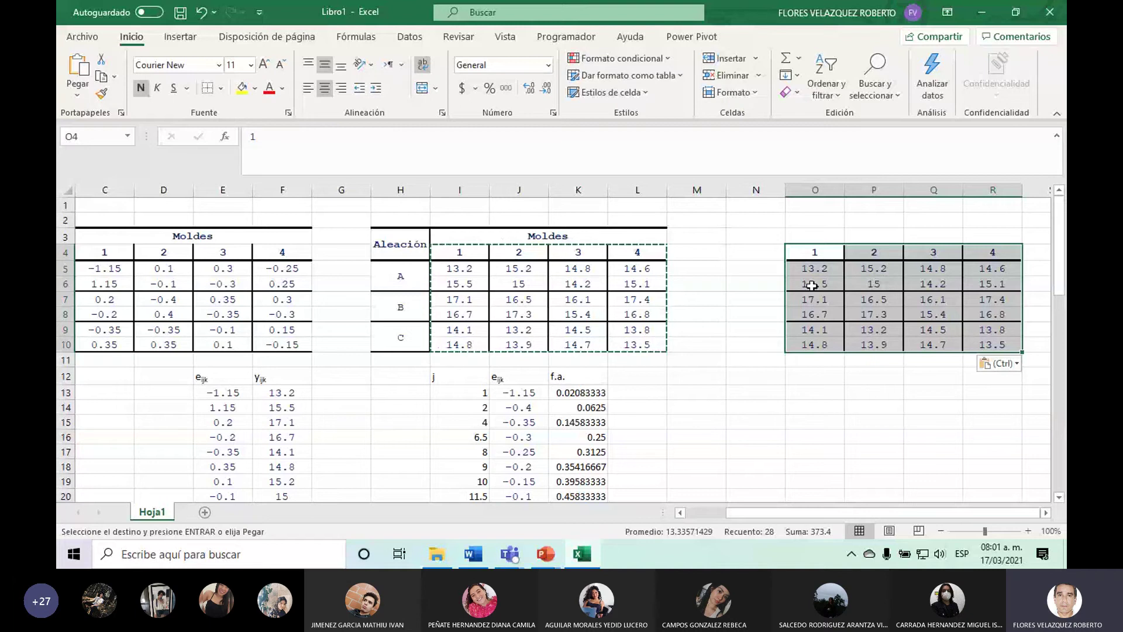
pyautogui.click(831, 286)
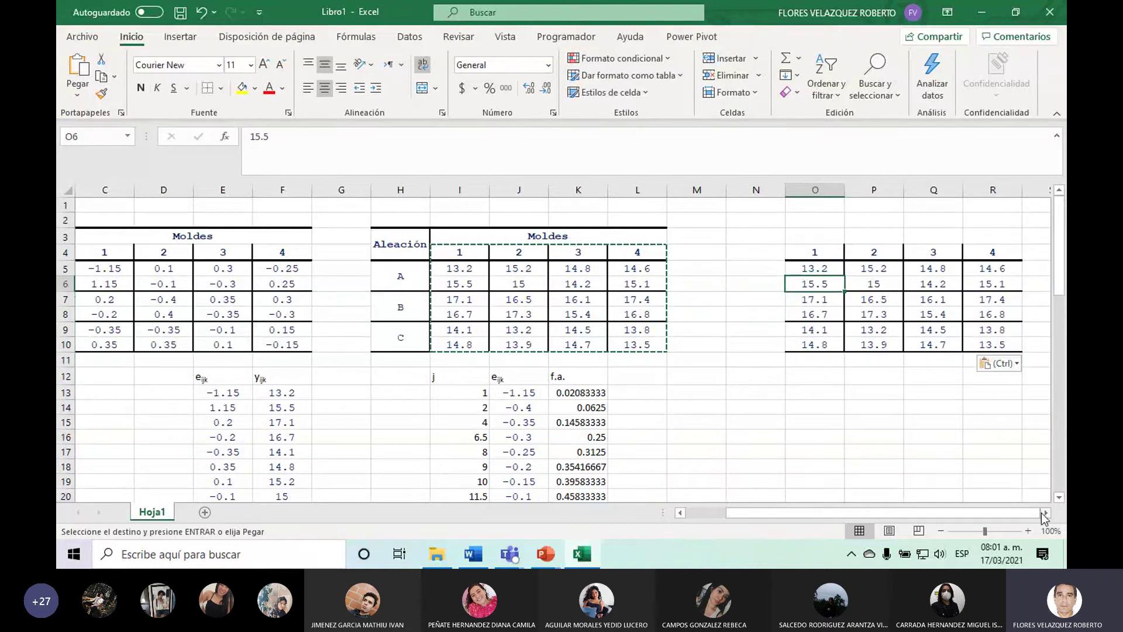
pyautogui.click(1046, 513)
pyautogui.click(1046, 512)
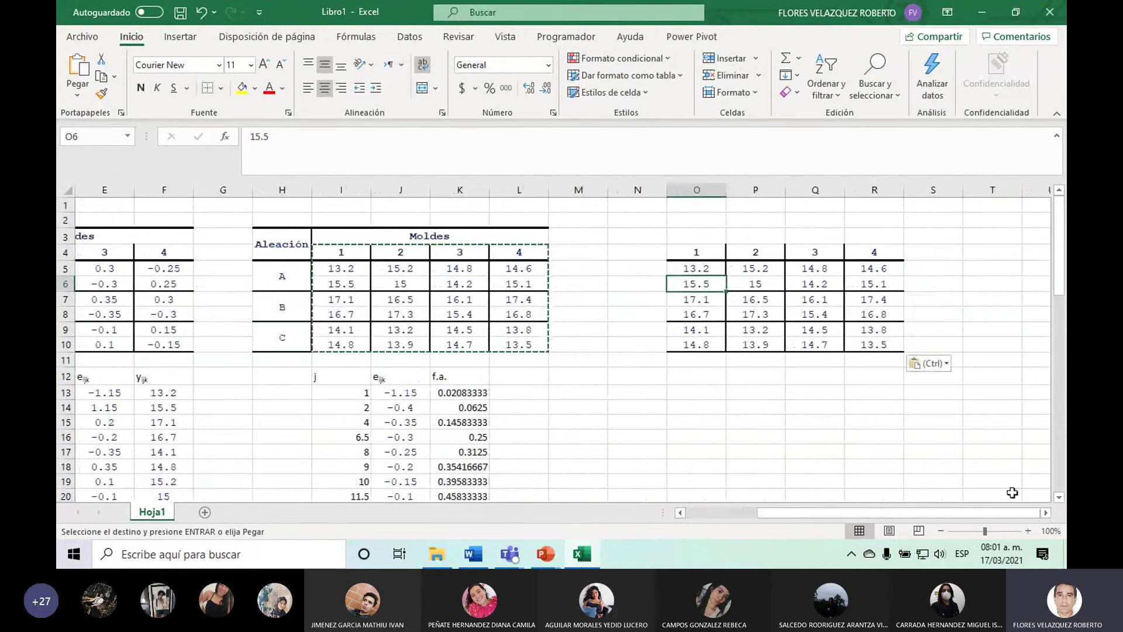
pyautogui.click(720, 345)
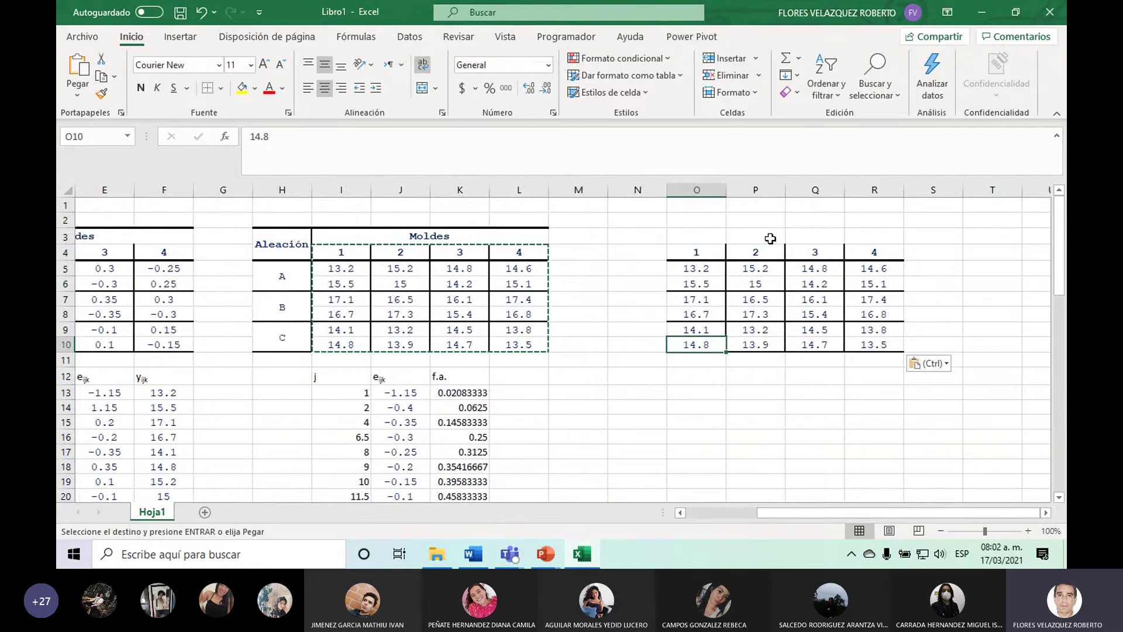
# Run two-factor ANOVA with replication on the copied table, 2 rows per sample, into a new sheet.
pyautogui.click(731, 409)
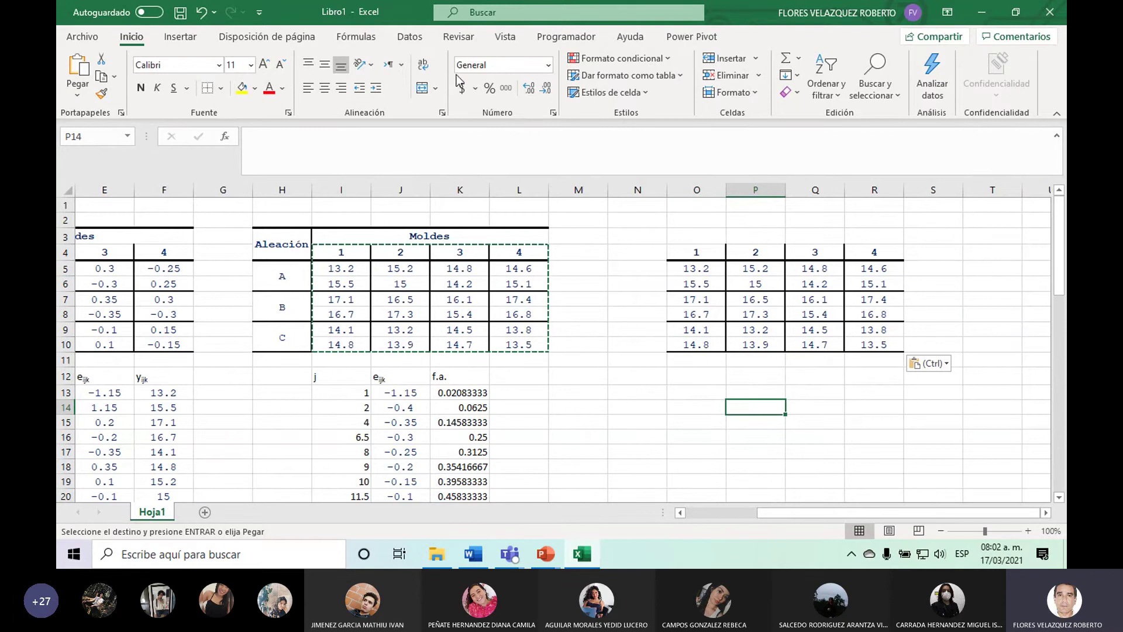
pyautogui.click(410, 36)
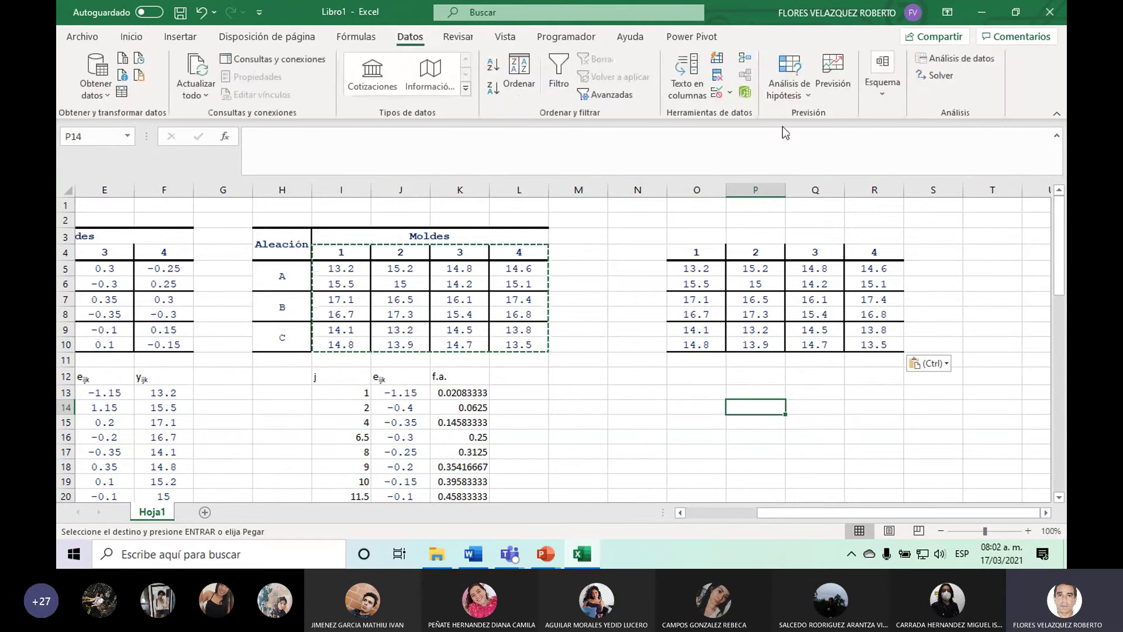
pyautogui.click(958, 59)
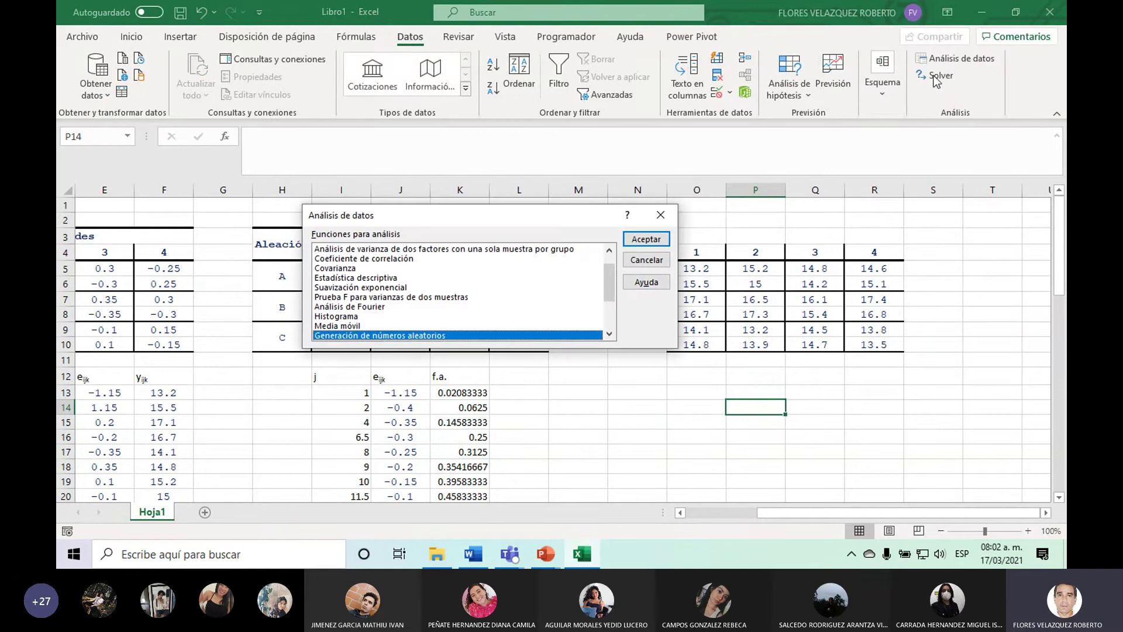
pyautogui.scroll(2, 608, 257)
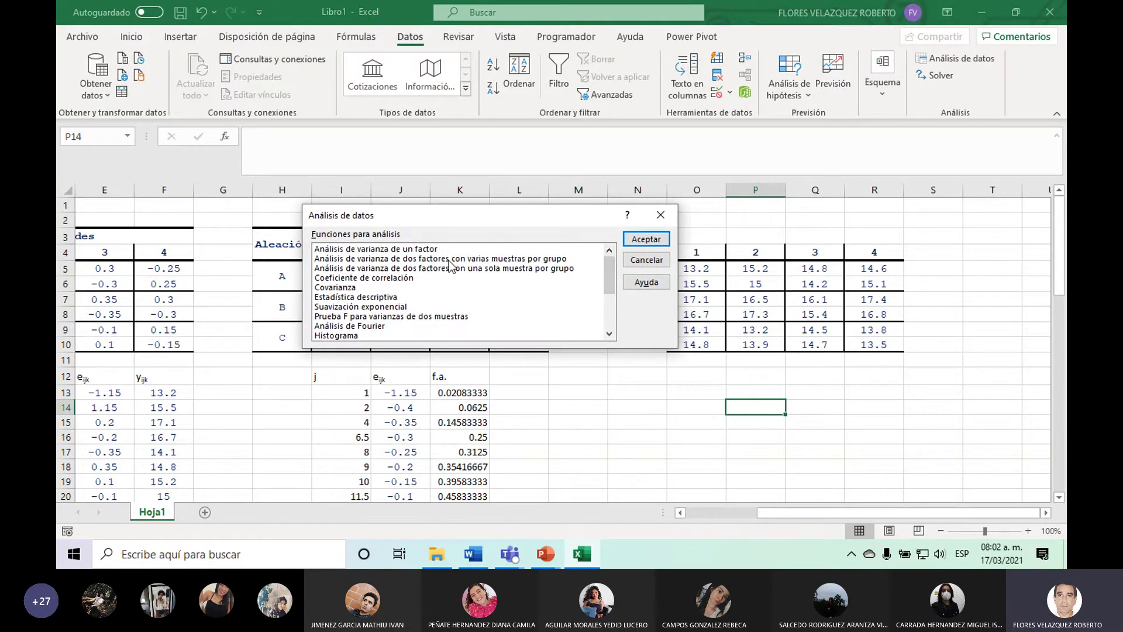
pyautogui.click(482, 260)
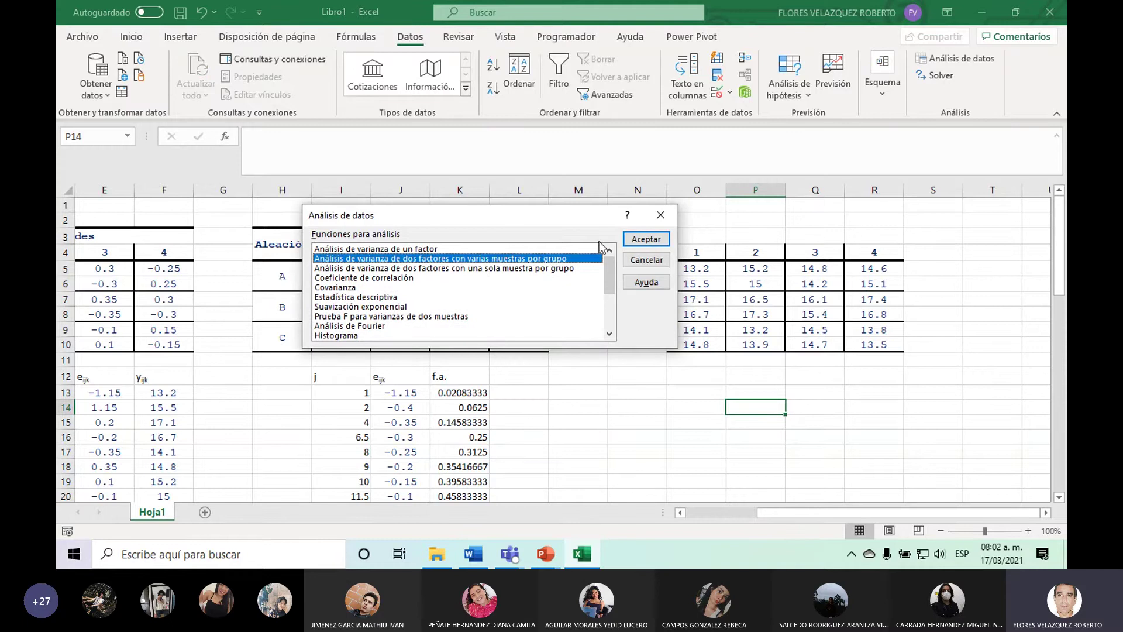
pyautogui.click(639, 240)
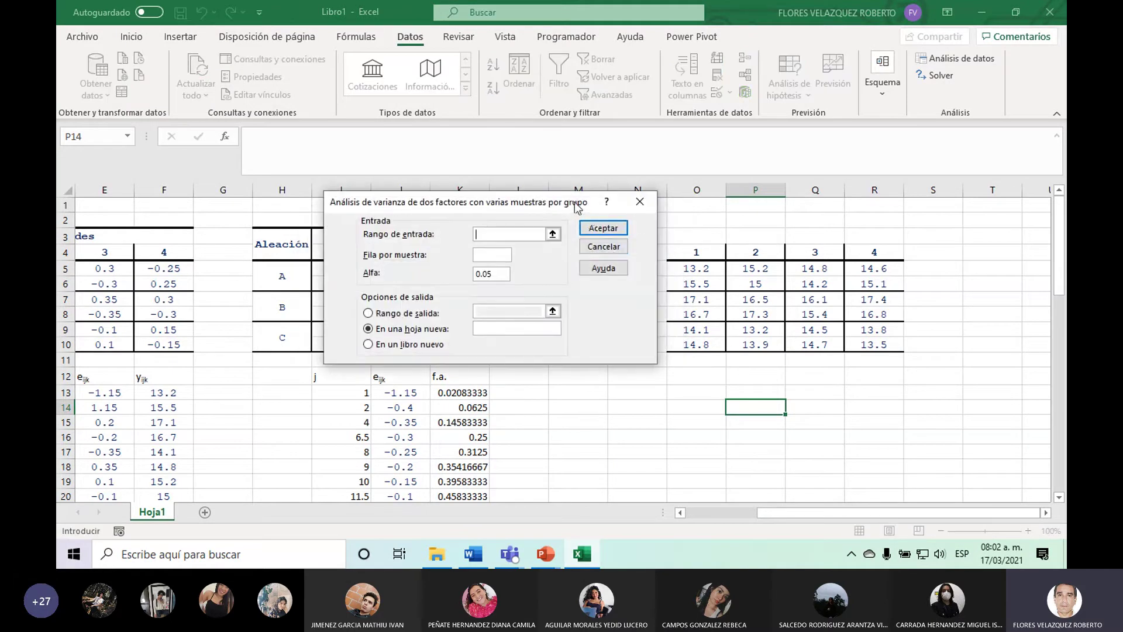
pyautogui.moveTo(577, 206); pyautogui.dragTo(503, 226)
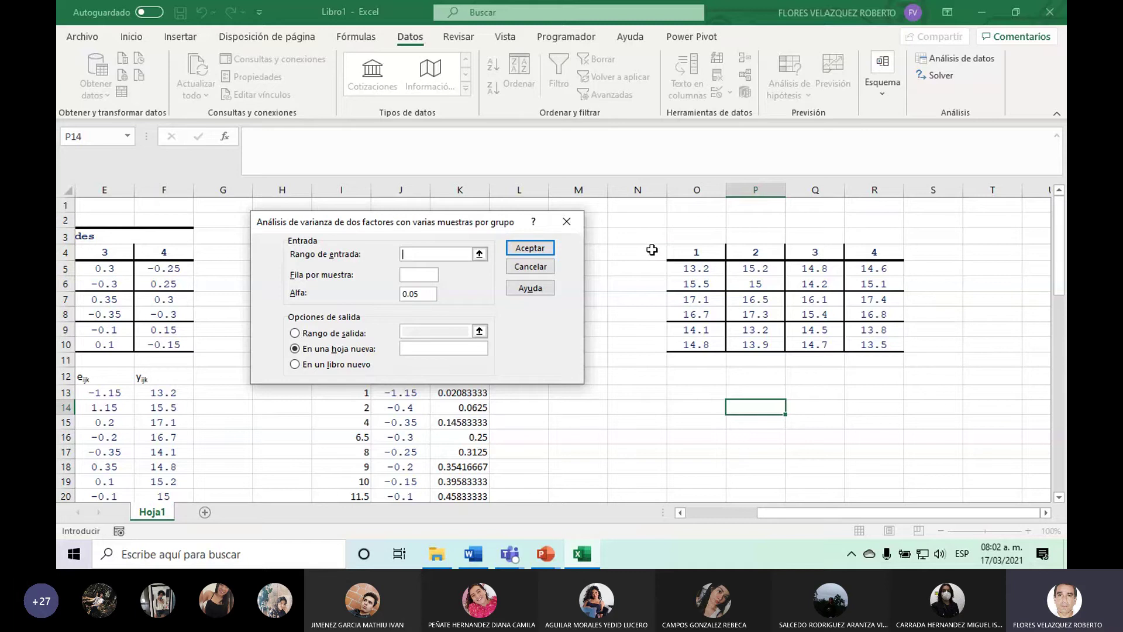
pyautogui.moveTo(649, 251); pyautogui.dragTo(860, 343)
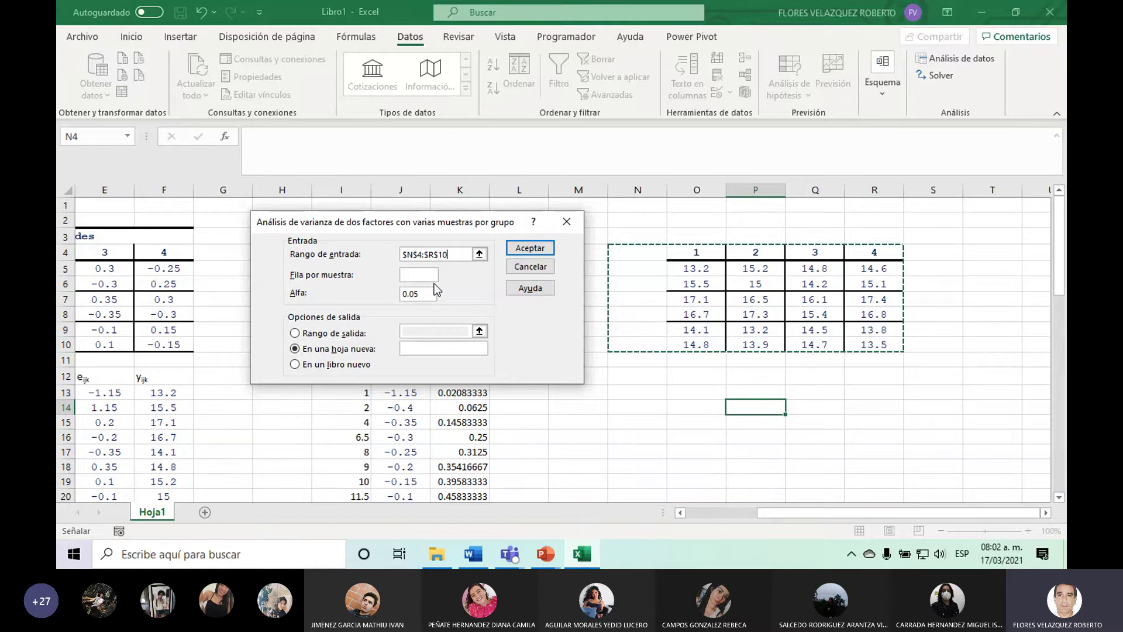
pyautogui.click(418, 275)
pyautogui.write('2')
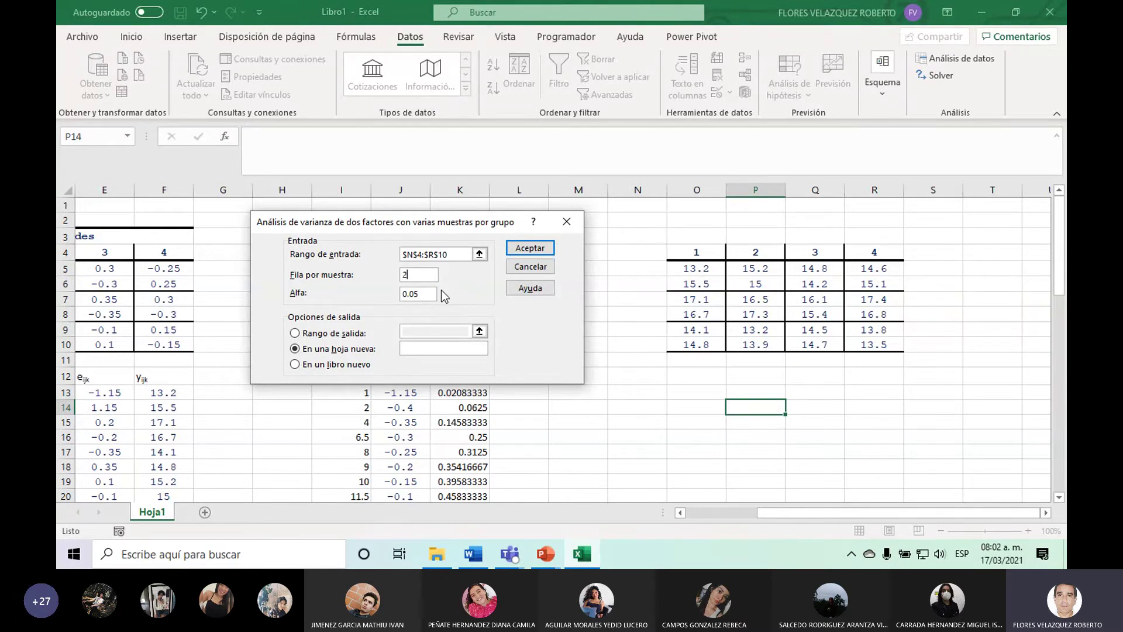
pyautogui.click(533, 252)
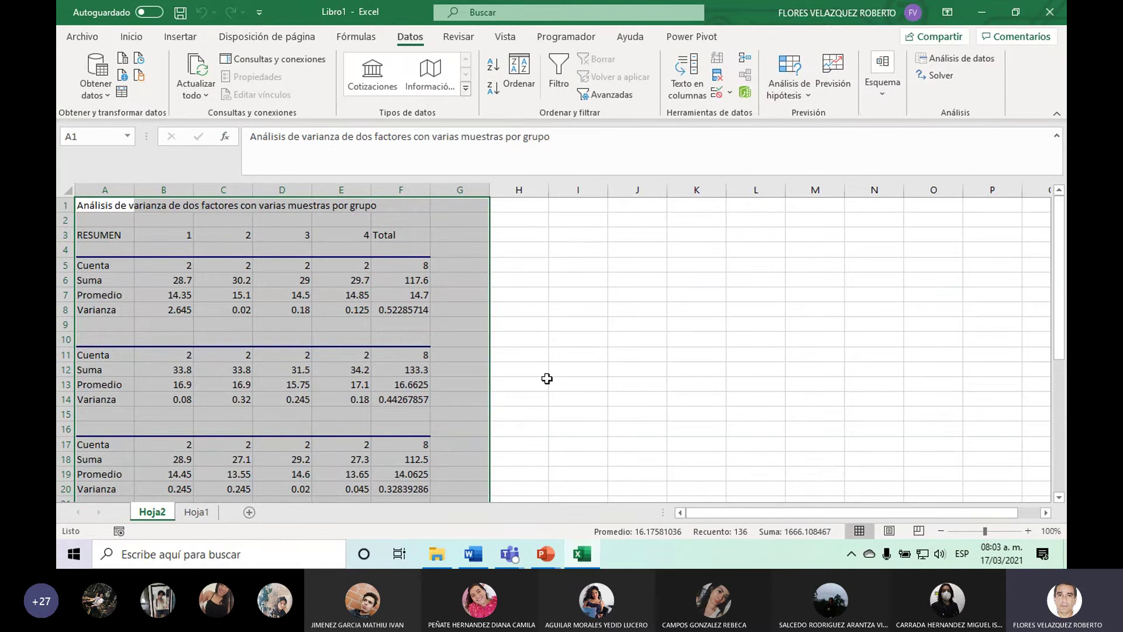
# Rerun the two-factor ANOVA on Hoja1 with its output starting at cell T4.
pyautogui.click(196, 512)
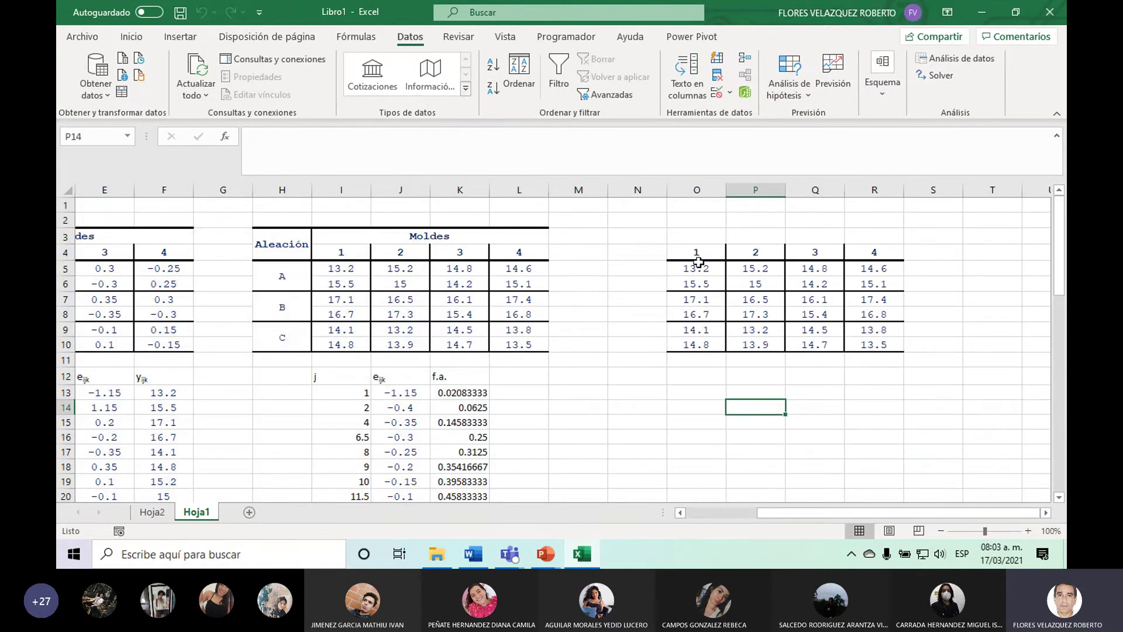
pyautogui.click(941, 61)
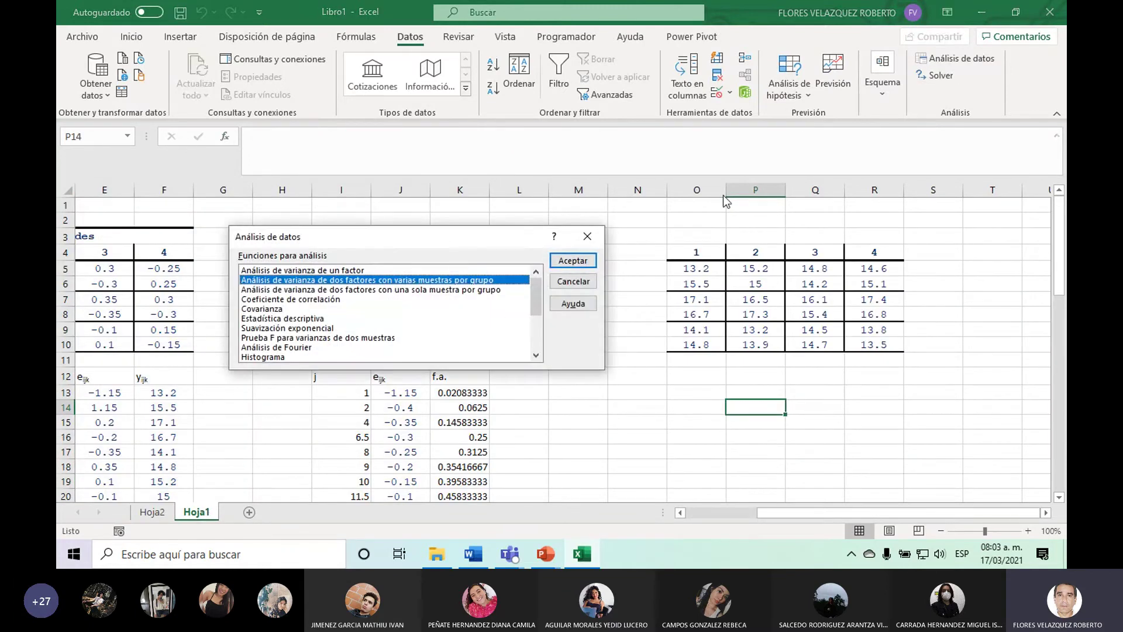
pyautogui.click(566, 271)
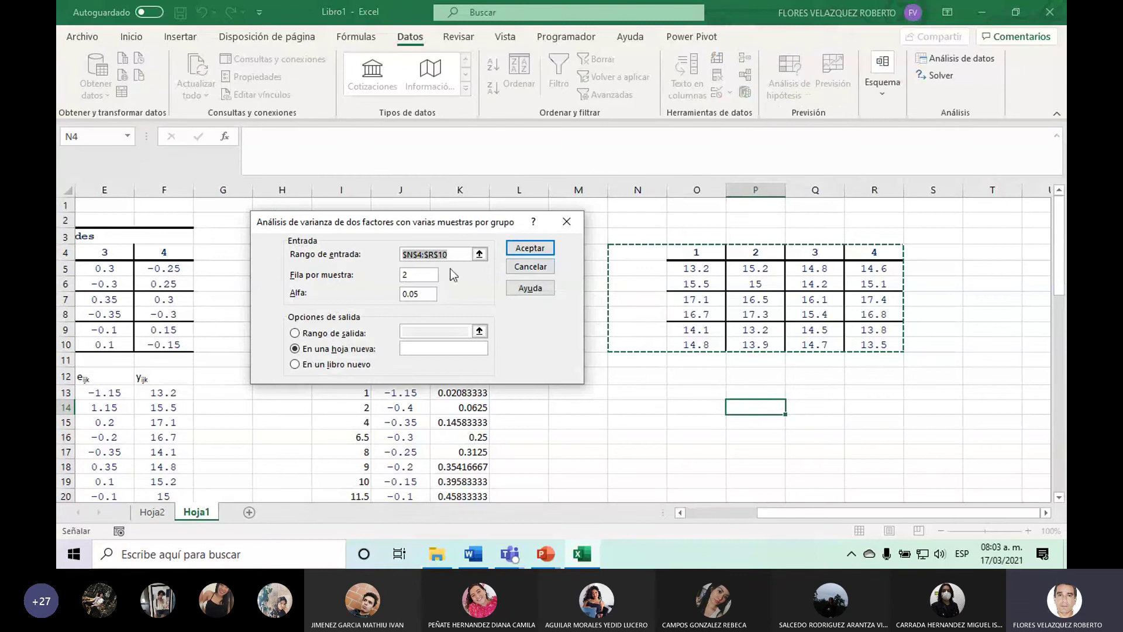
pyautogui.click(295, 333)
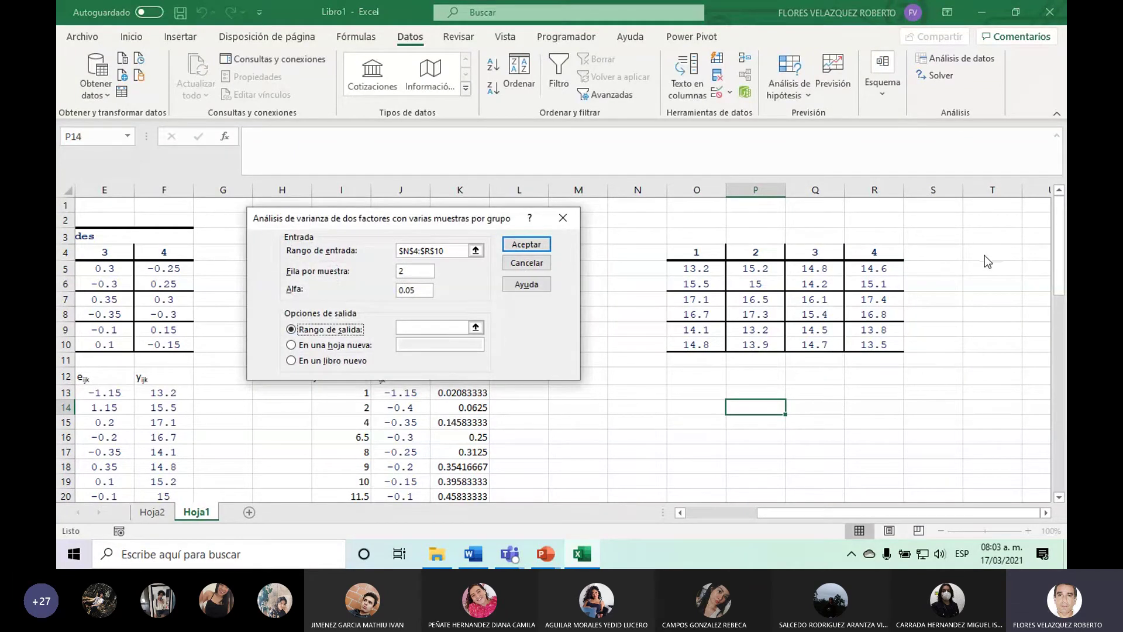
pyautogui.click(431, 327)
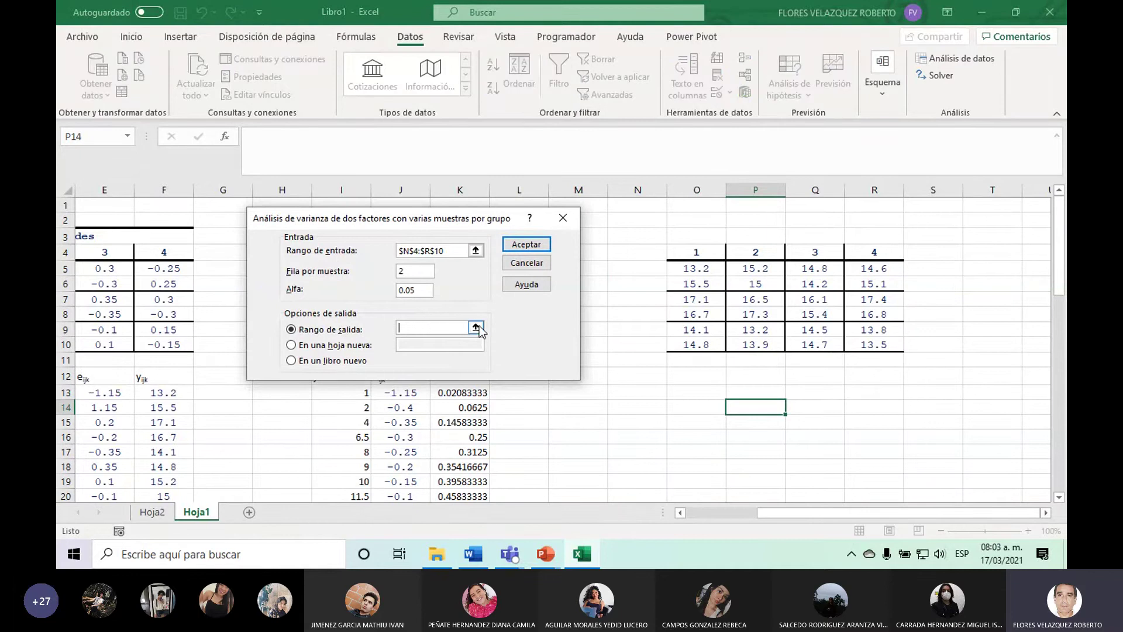
pyautogui.moveTo(972, 255); pyautogui.dragTo(994, 271)
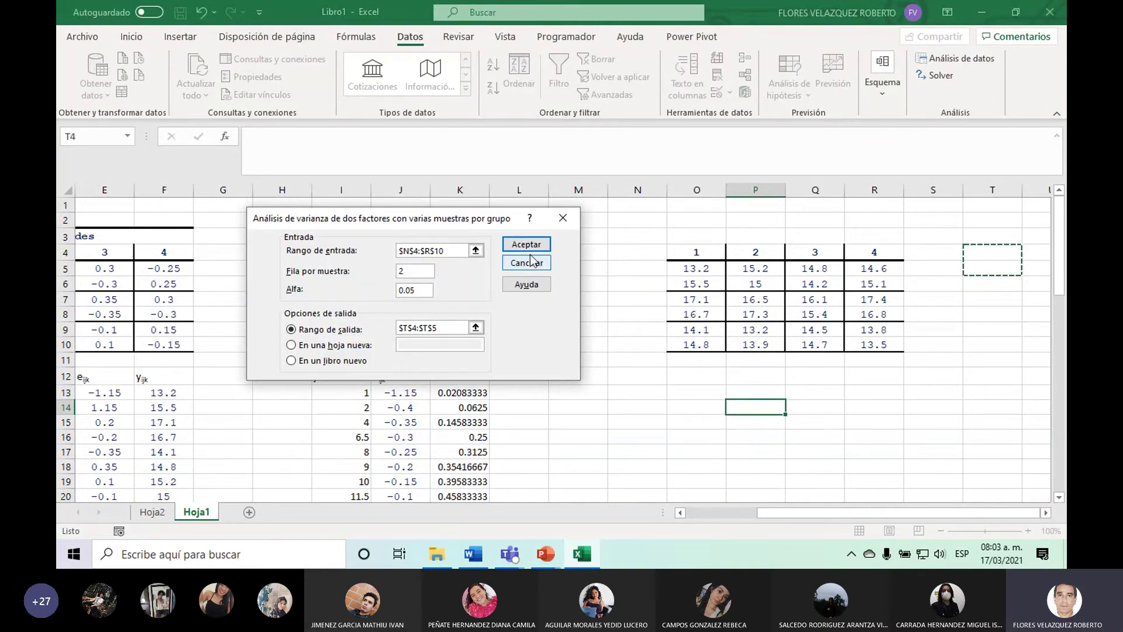
pyautogui.click(526, 244)
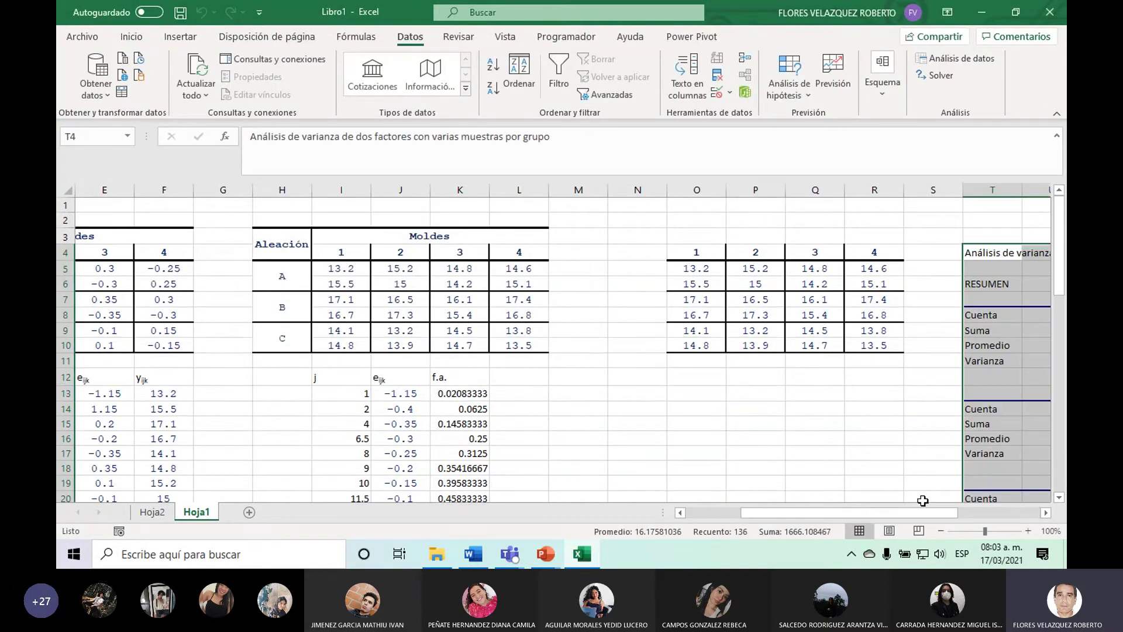
pyautogui.moveTo(921, 511); pyautogui.dragTo(982, 501)
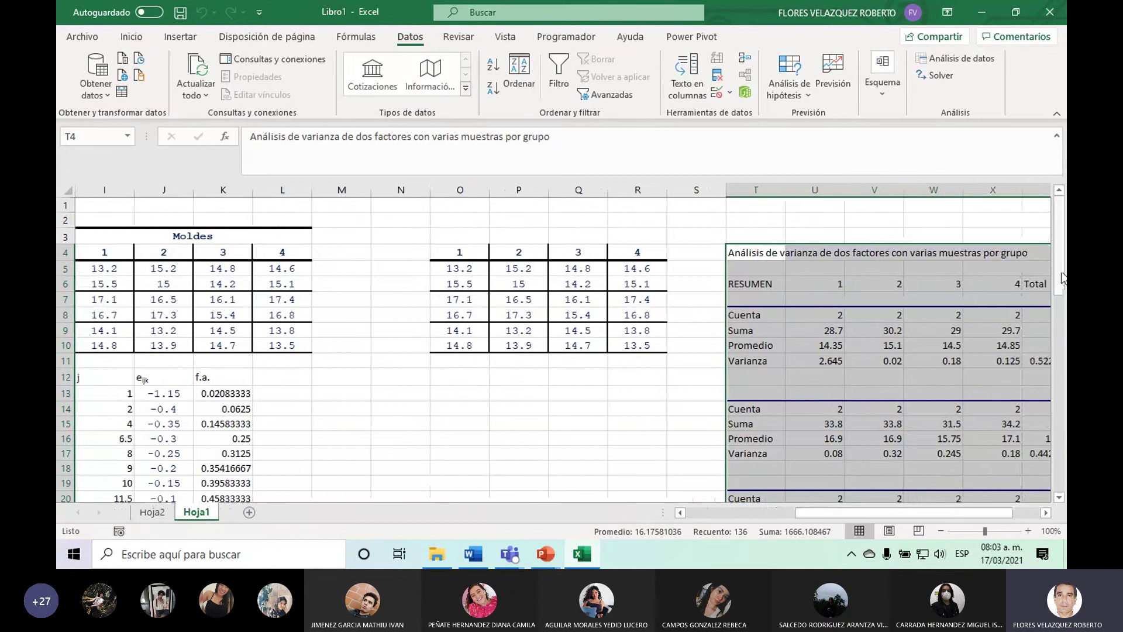
pyautogui.moveTo(1060, 245); pyautogui.dragTo(1065, 374)
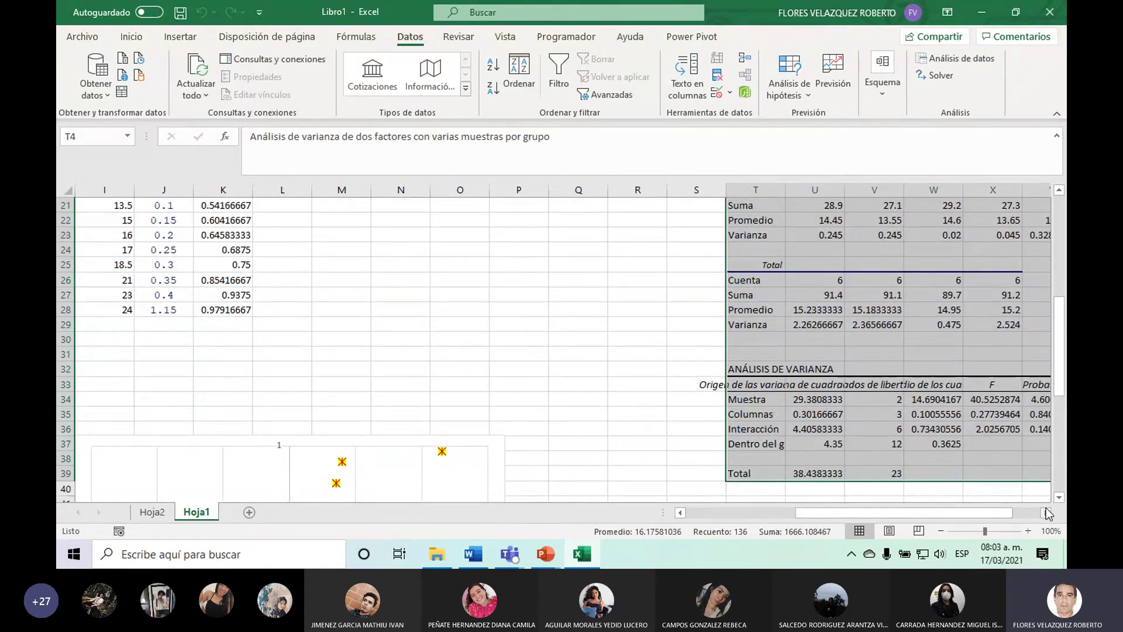
# Clear the selection on Excel's two-factor ANOVA output, then return to the Word report.
pyautogui.click(1046, 513)
pyautogui.click(1046, 513)
pyautogui.click(1046, 512)
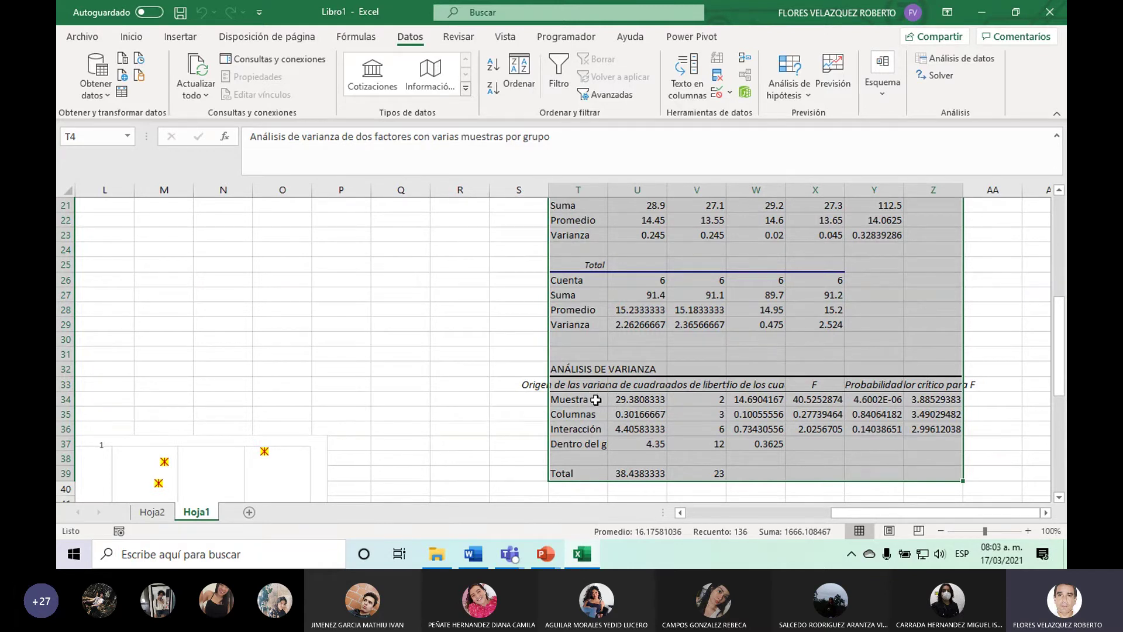
pyautogui.click(670, 358)
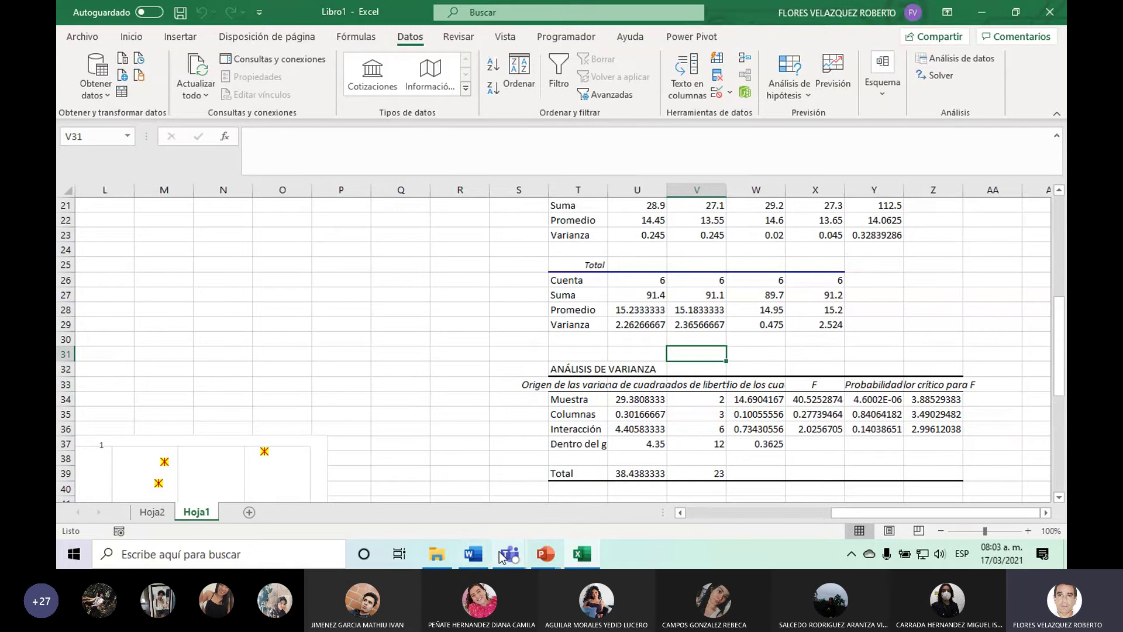
pyautogui.click(473, 554)
# Enlarge Word's upper pane to show the whole Tabla de Análisis de Varianza, then compare with Excel.
pyautogui.scroll(-2, 1061, 218)
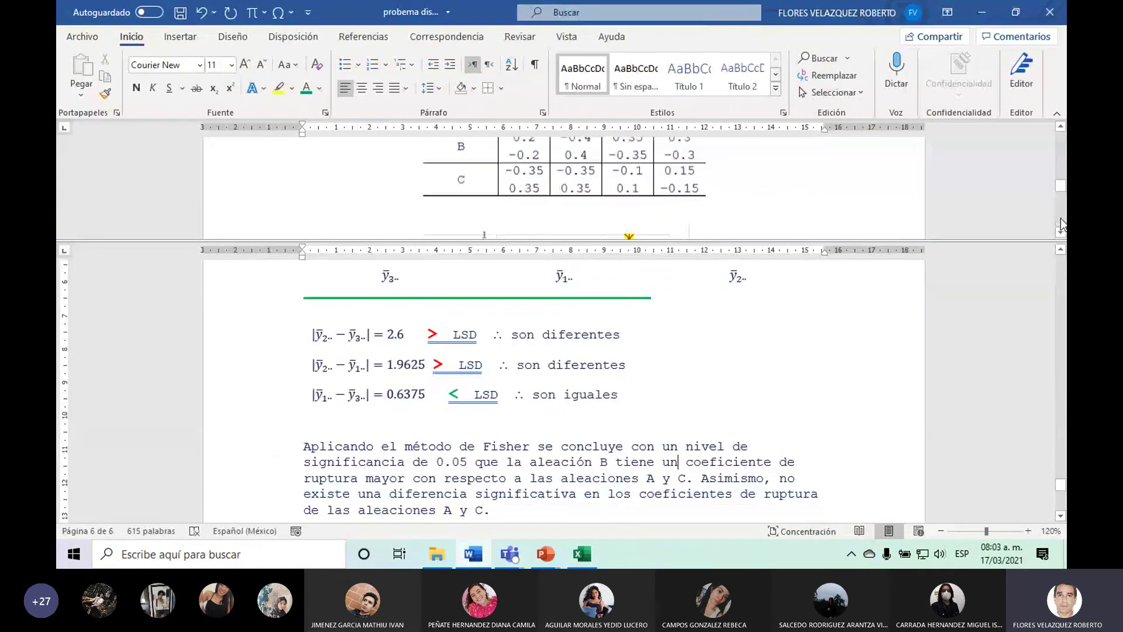
pyautogui.scroll(-3, 1061, 219)
pyautogui.scroll(-3, 1061, 216)
pyautogui.scroll(3, 1065, 161)
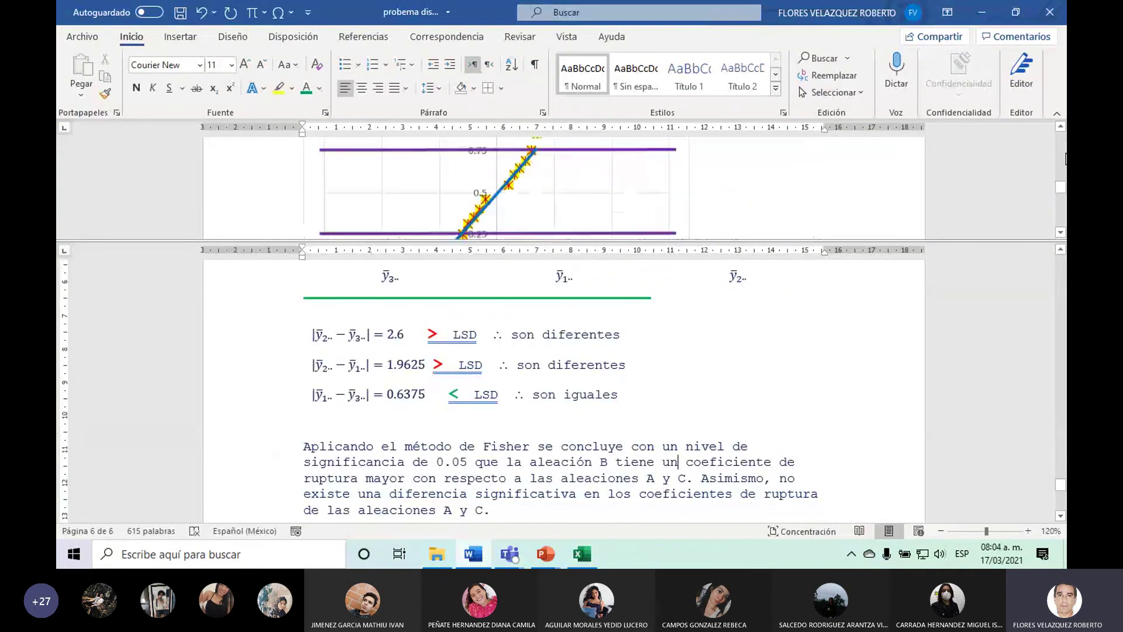
pyautogui.scroll(3, 1065, 160)
pyautogui.scroll(3, 1065, 159)
pyautogui.scroll(3, 1065, 158)
pyautogui.scroll(3, 1065, 158)
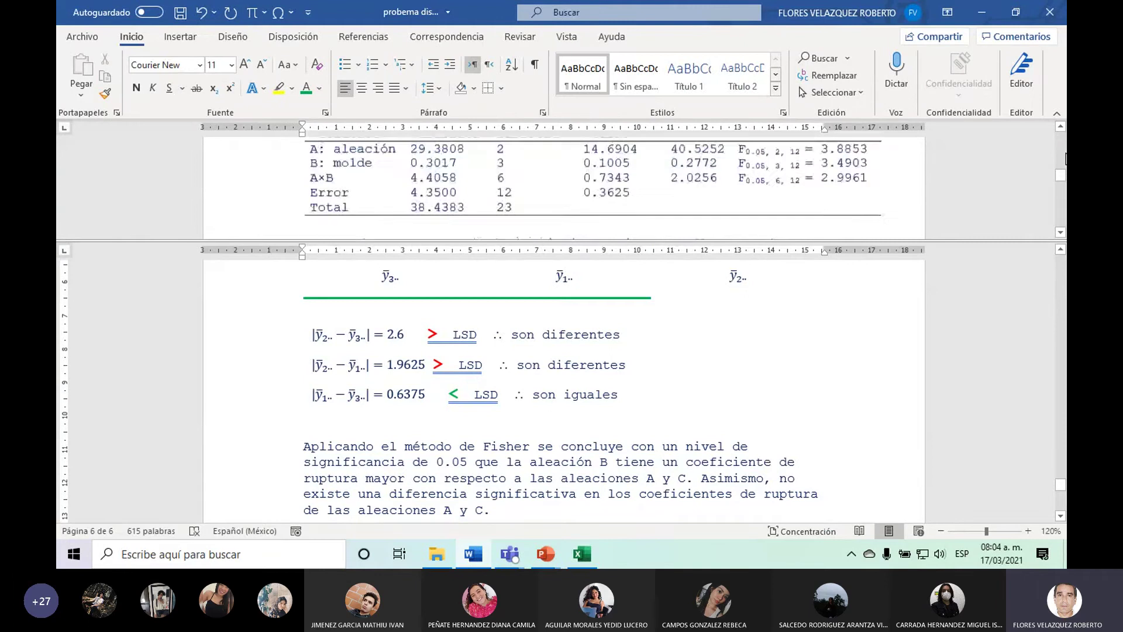
pyautogui.scroll(2, 1065, 158)
pyautogui.moveTo(1038, 241); pyautogui.dragTo(1038, 304)
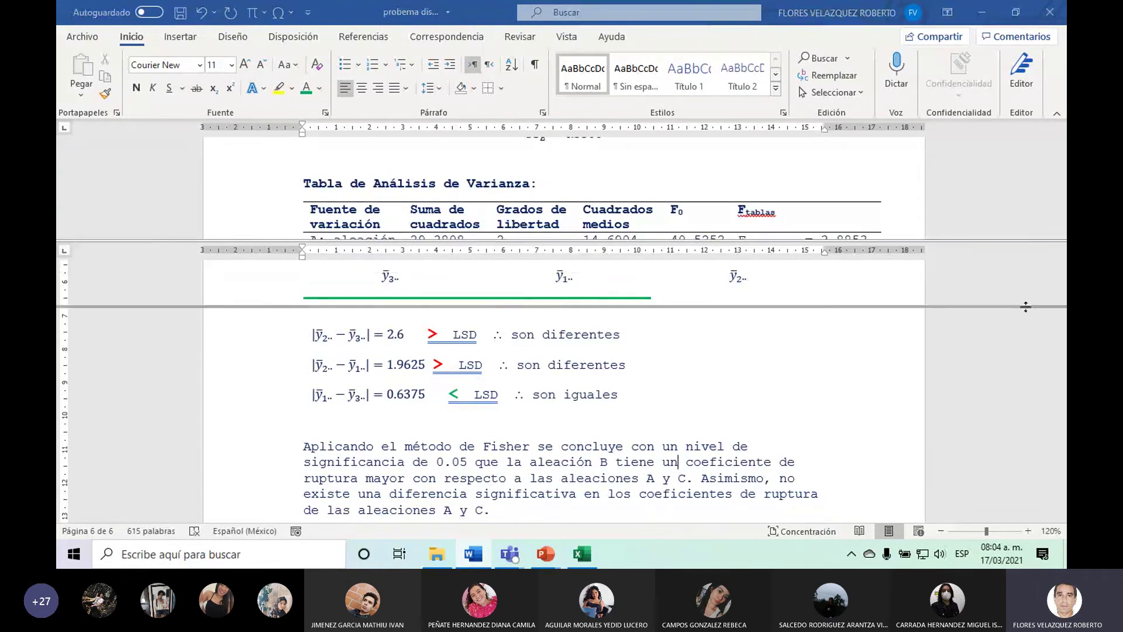
pyautogui.scroll(-1, 878, 275)
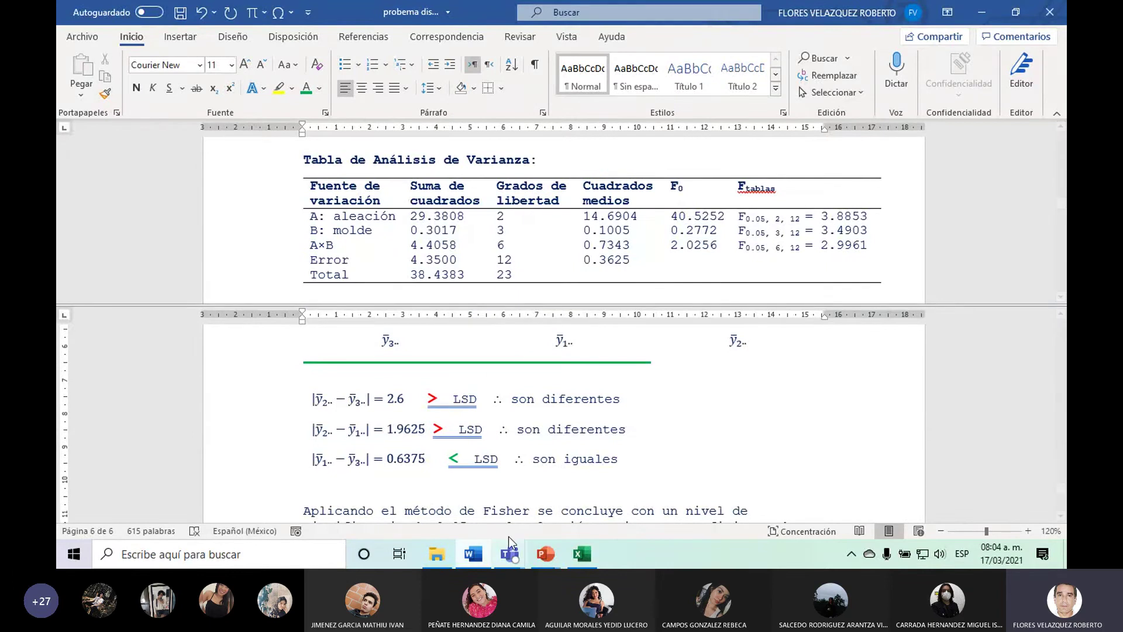
pyautogui.click(582, 554)
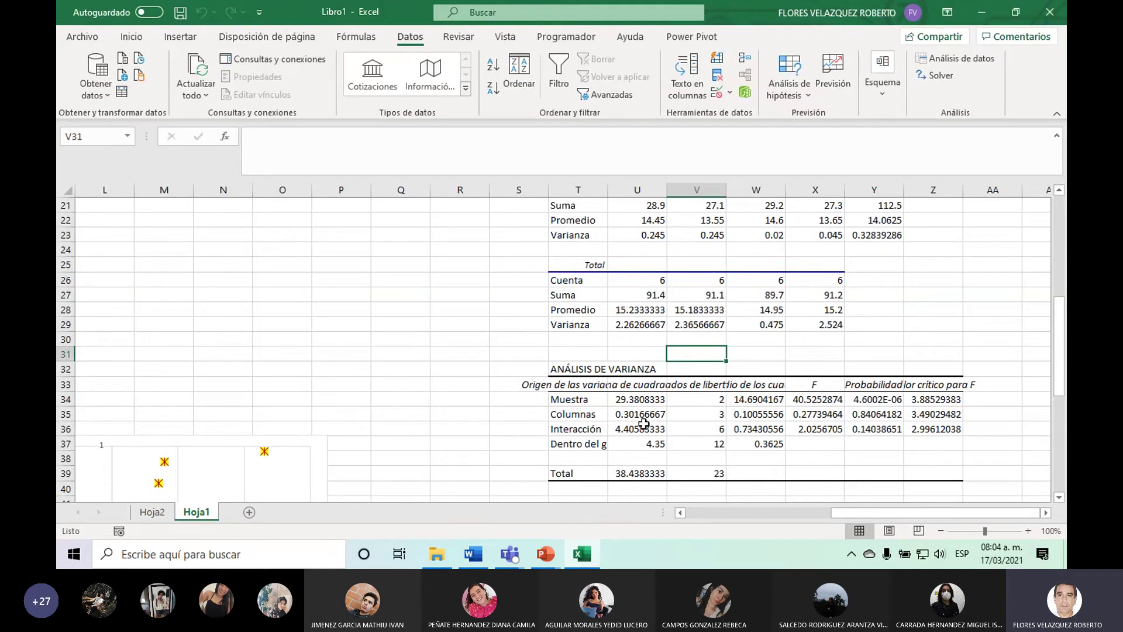
pyautogui.click(486, 555)
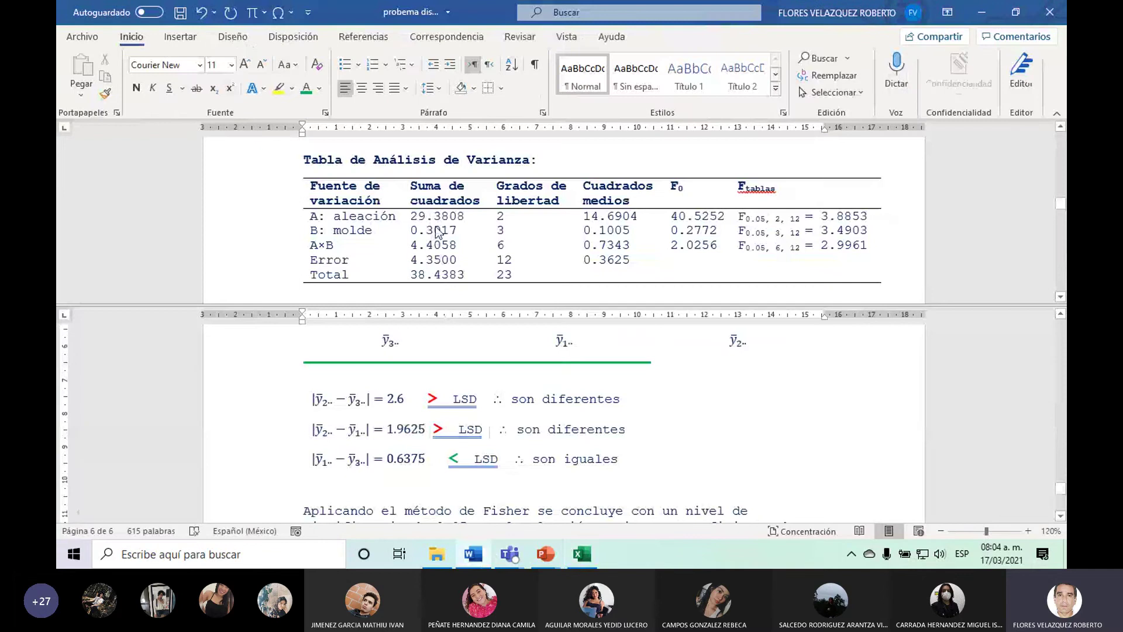
pyautogui.click(583, 554)
pyautogui.click(586, 428)
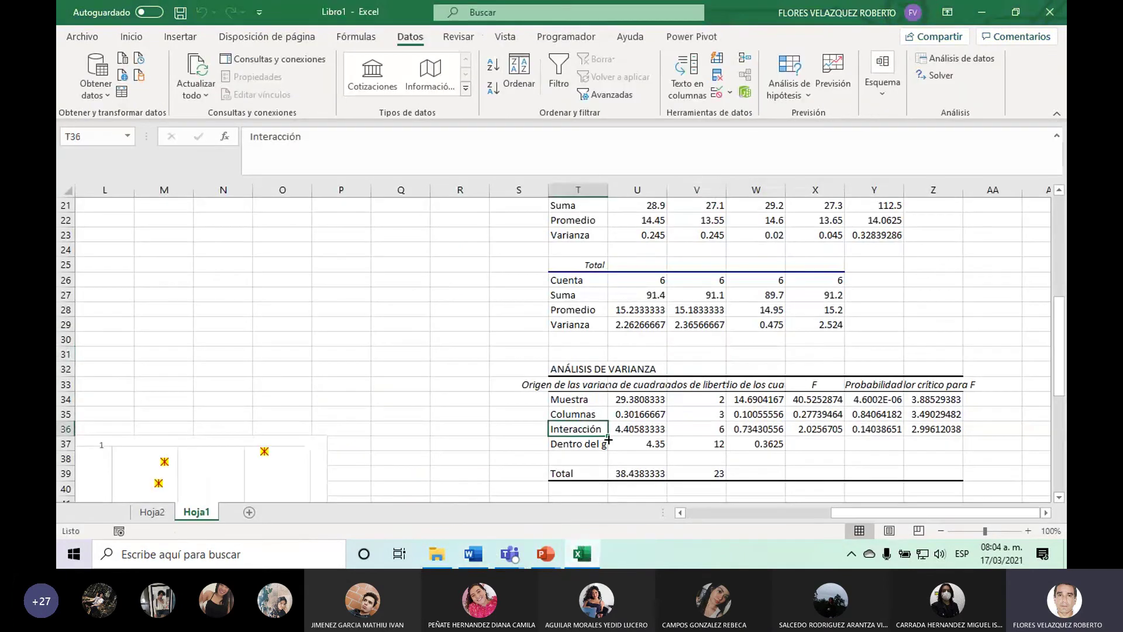
pyautogui.click(474, 554)
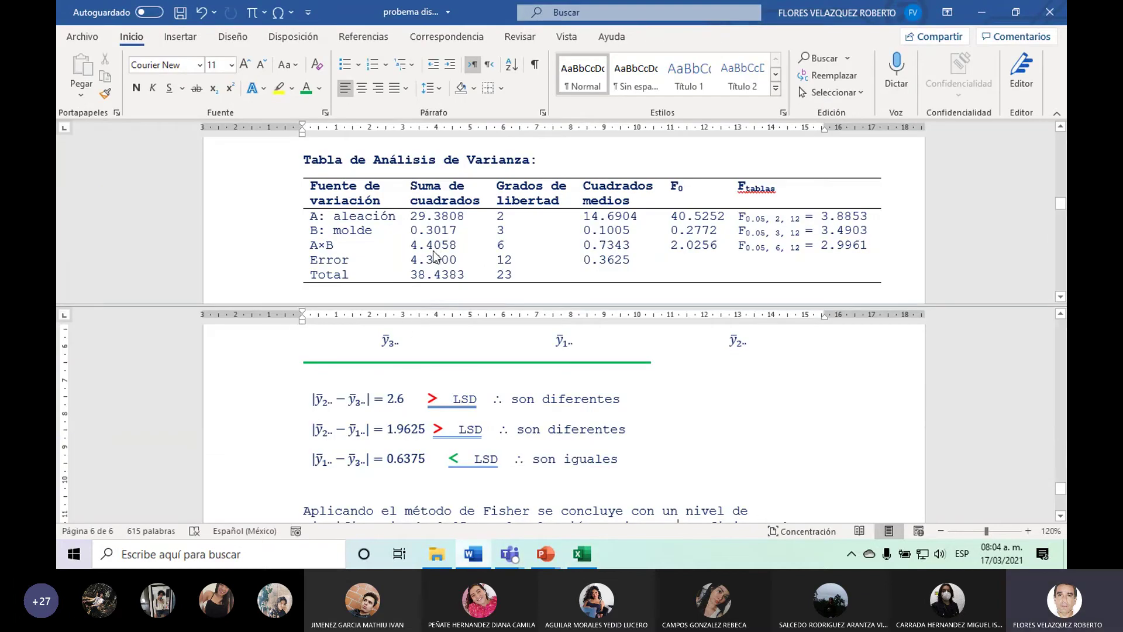
pyautogui.moveTo(321, 310)
pyautogui.click(583, 553)
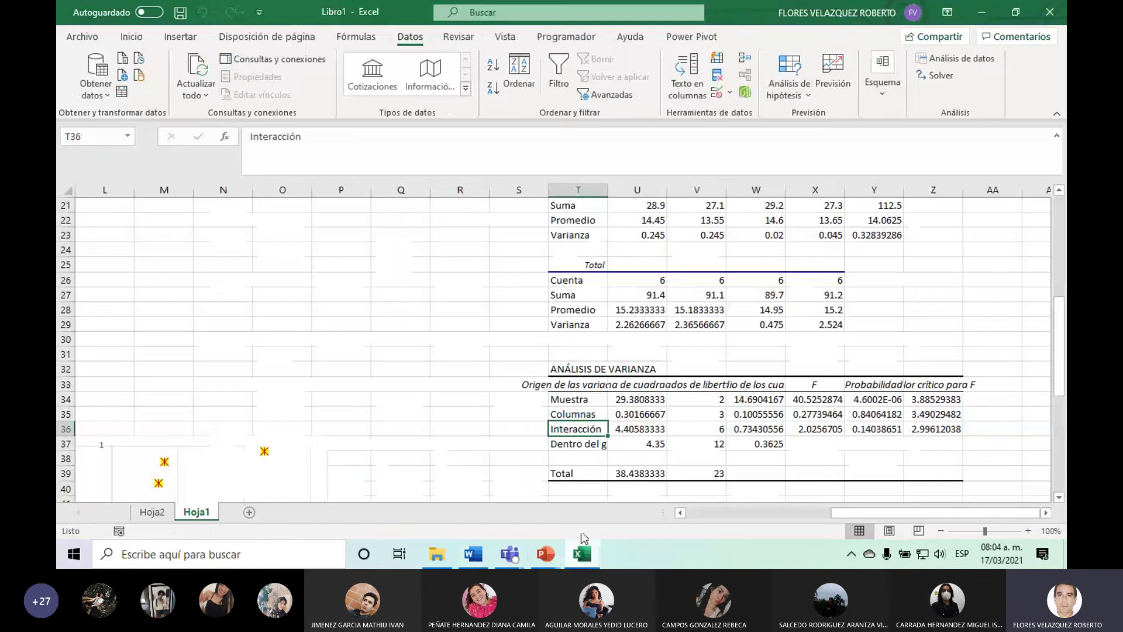
pyautogui.click(586, 442)
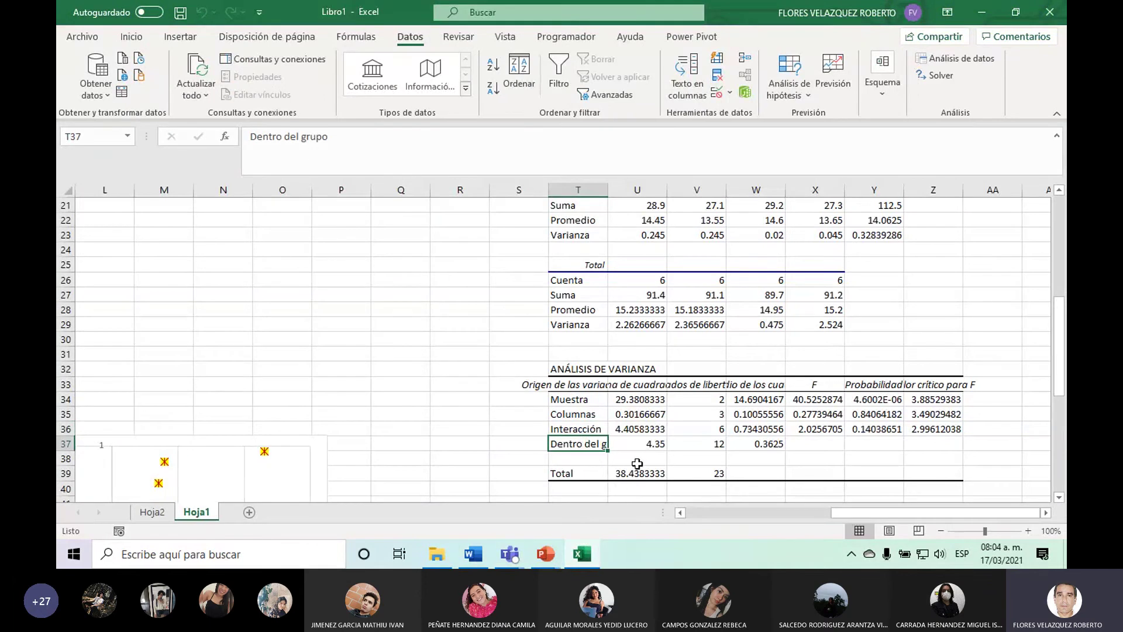
pyautogui.click(478, 556)
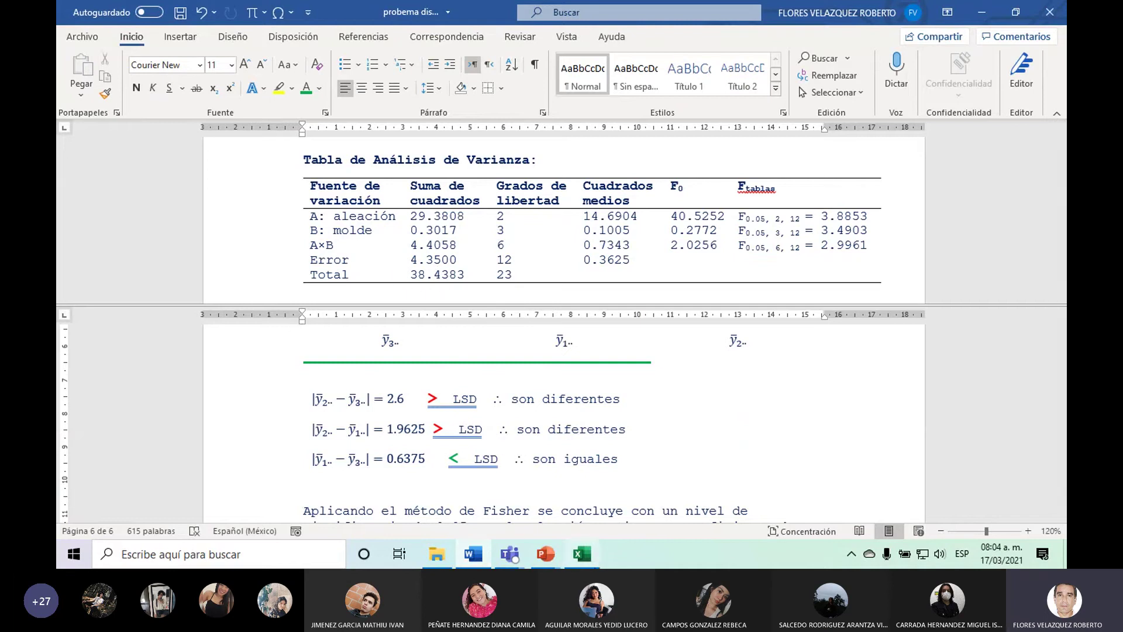
pyautogui.click(582, 554)
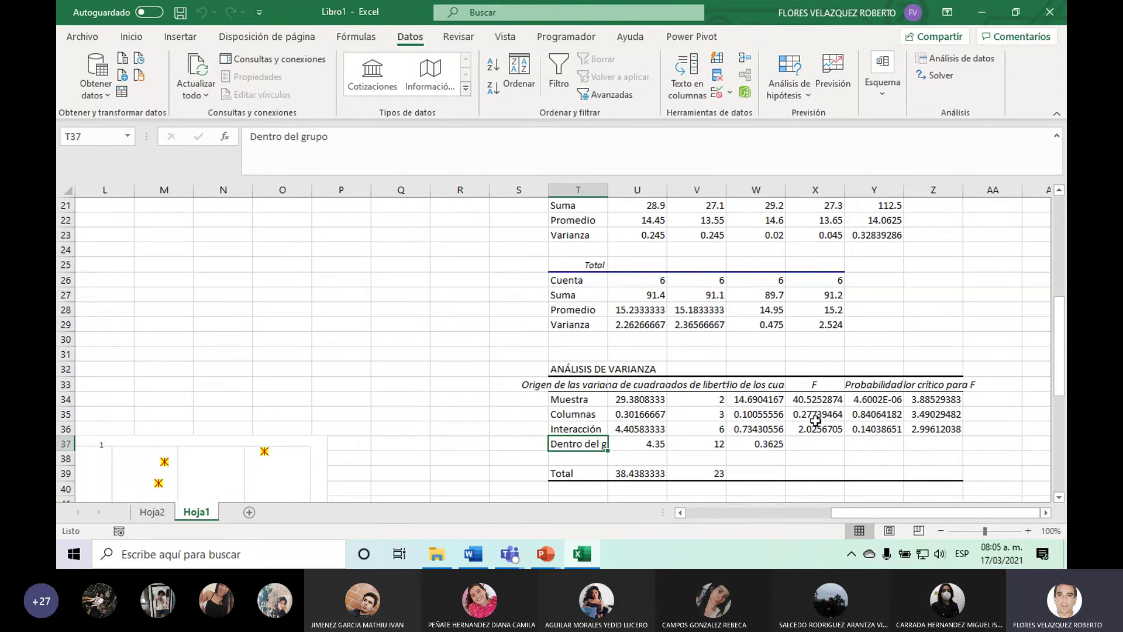
pyautogui.click(475, 554)
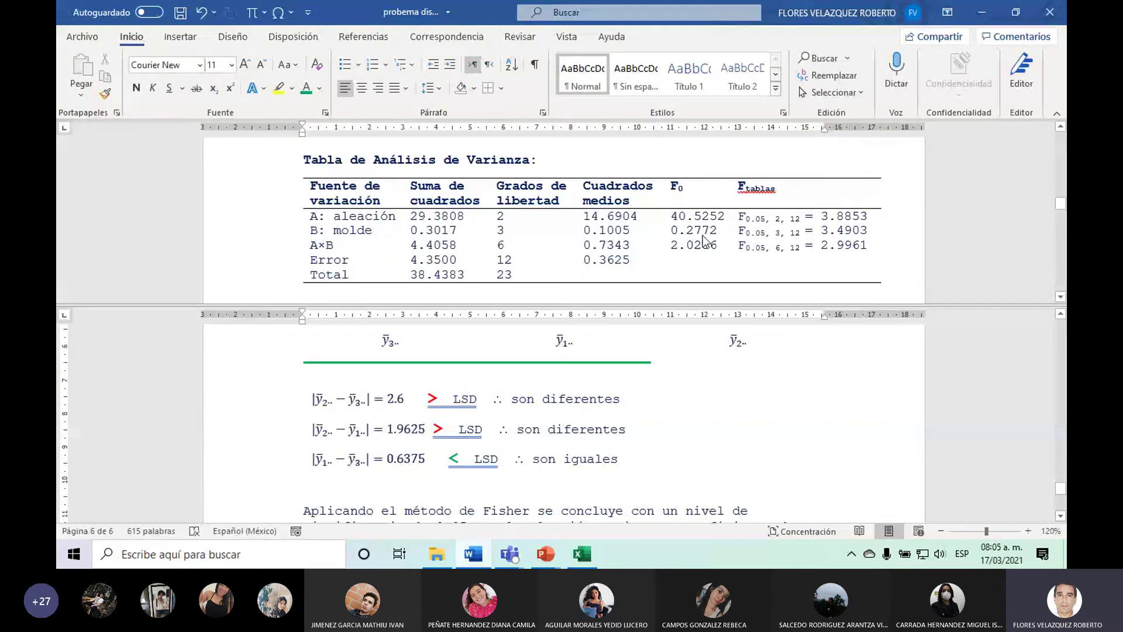
pyautogui.click(583, 552)
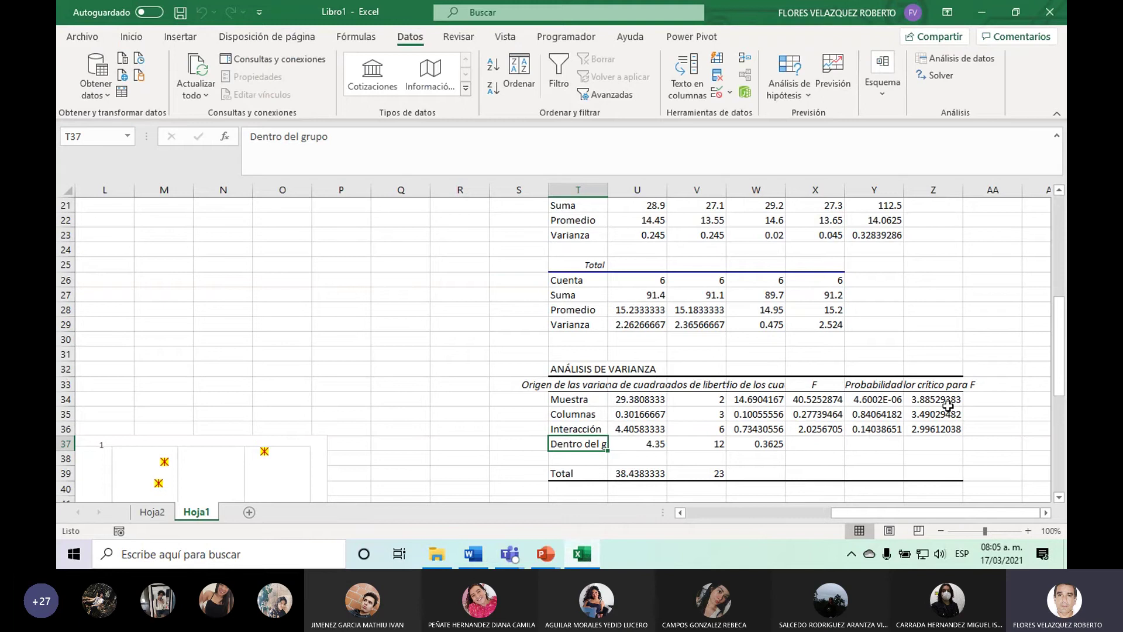
pyautogui.click(938, 403)
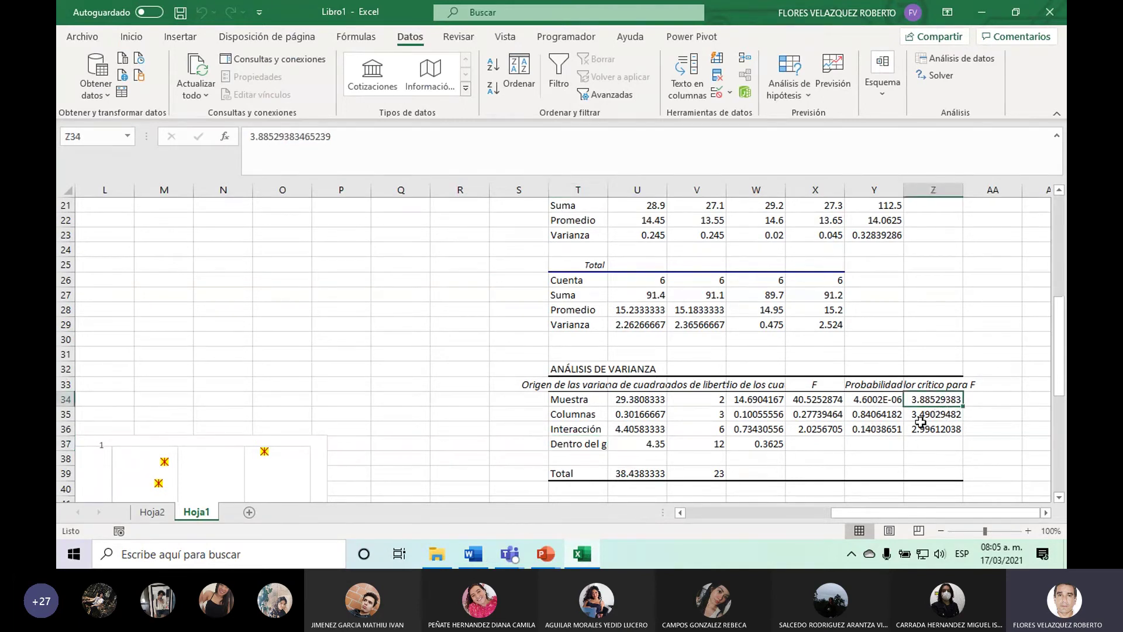
pyautogui.click(473, 554)
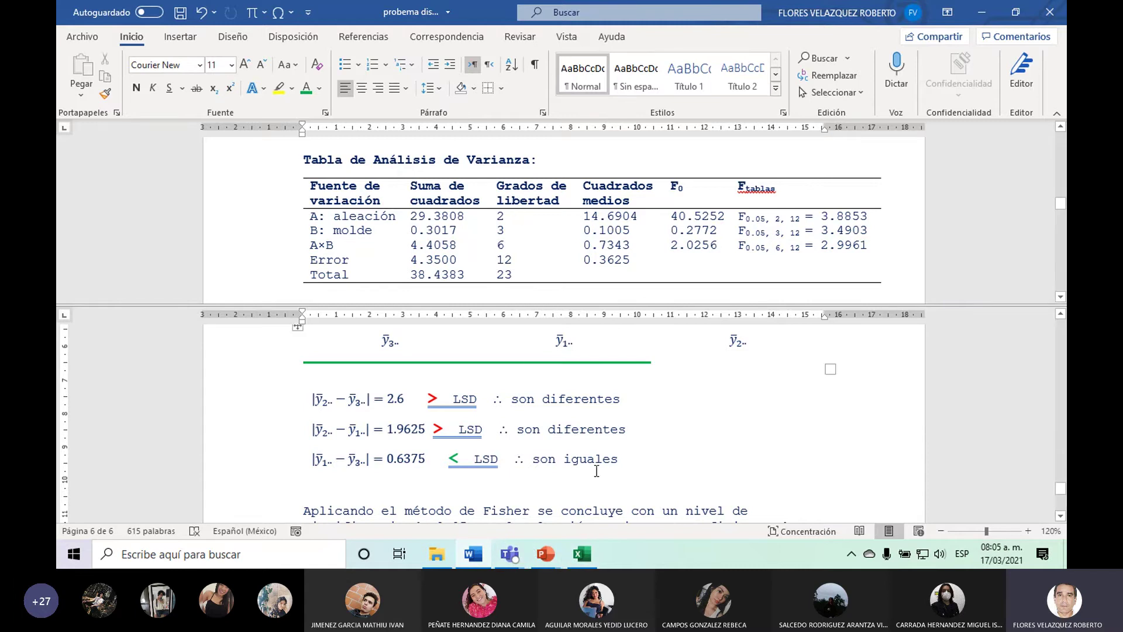
pyautogui.click(583, 555)
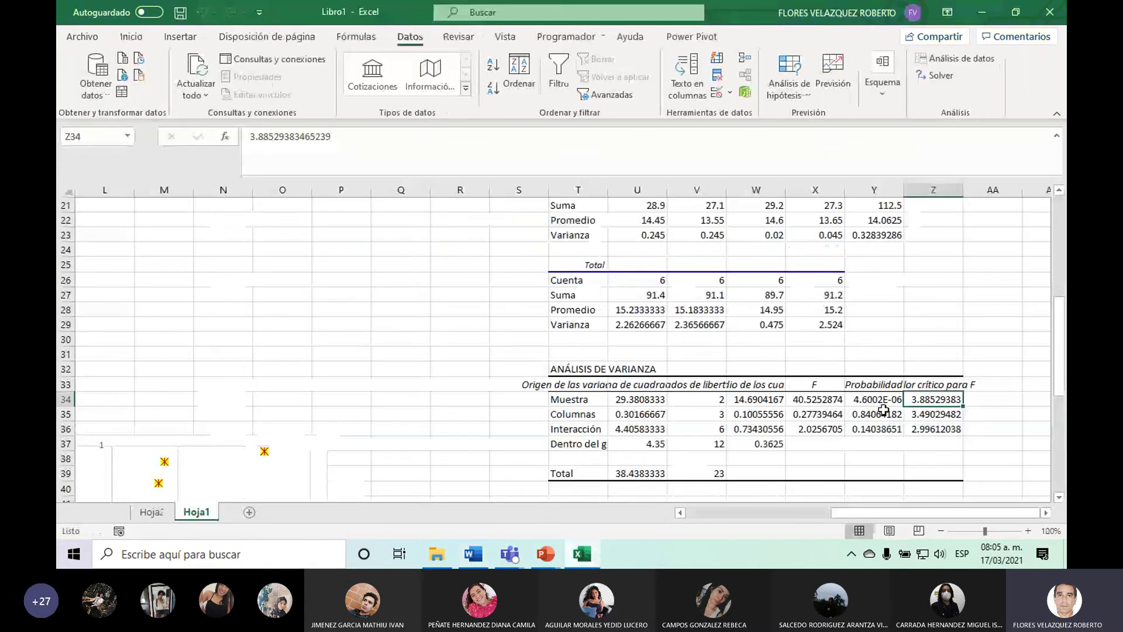
pyautogui.click(871, 397)
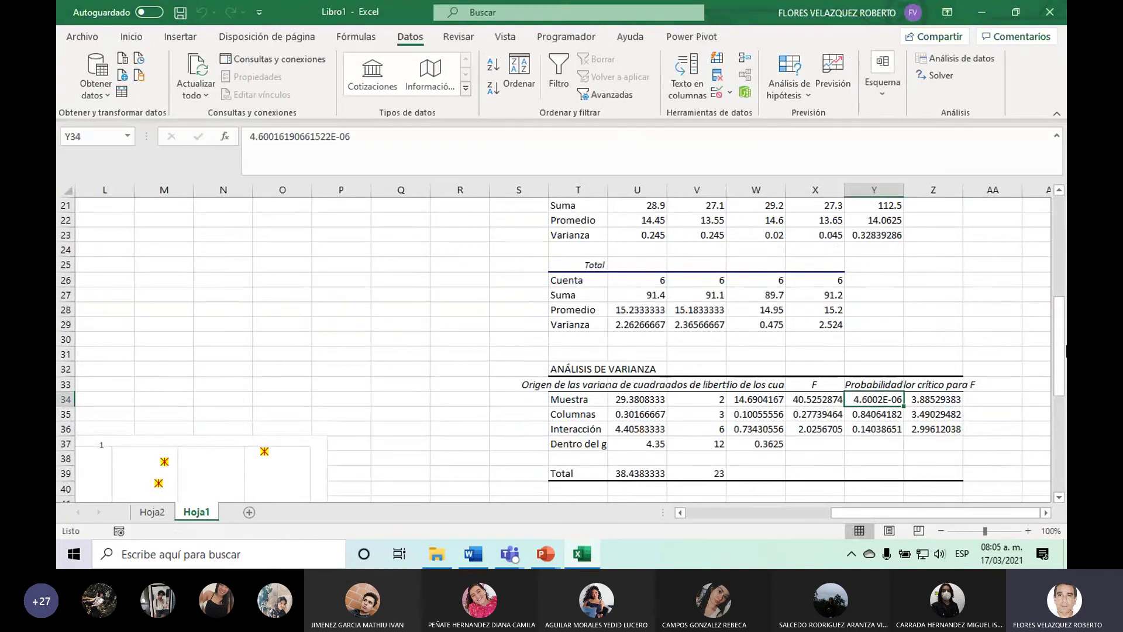
pyautogui.moveTo(1060, 375); pyautogui.dragTo(1062, 240)
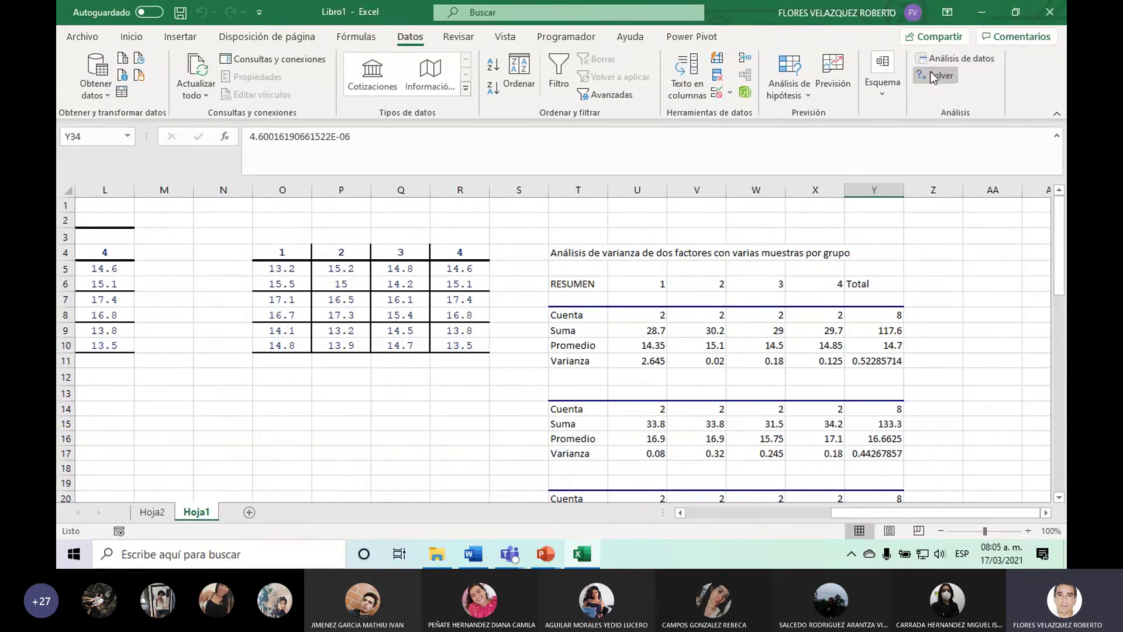
# Reopen two-factor ANOVA with replication and start reselecting the $N$4:$R$10 input range.
pyautogui.click(960, 58)
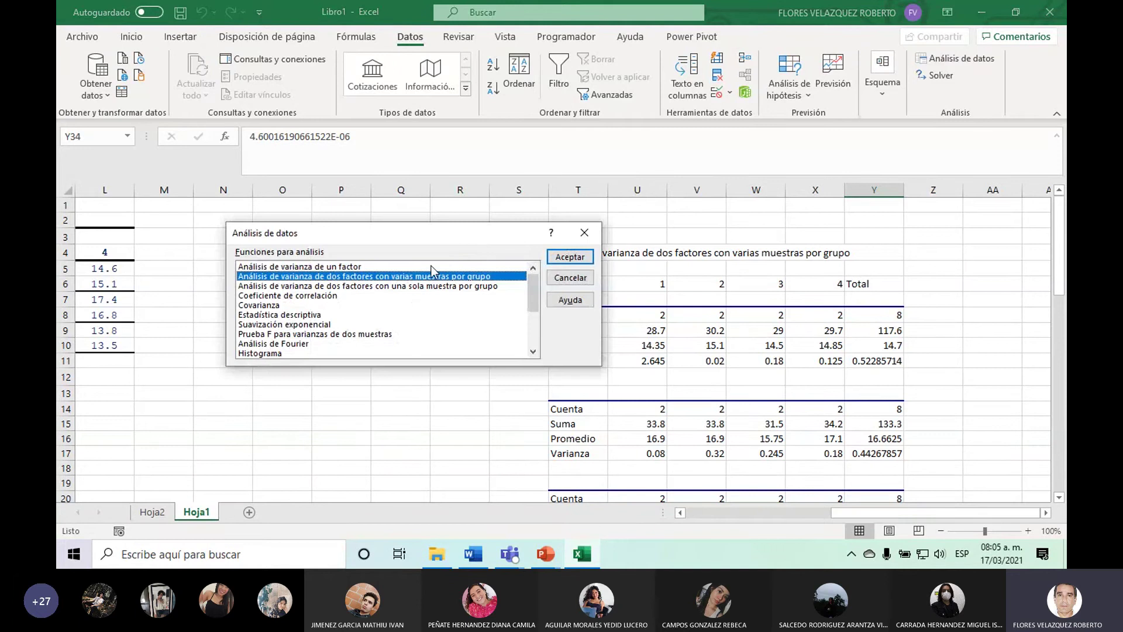
pyautogui.click(570, 257)
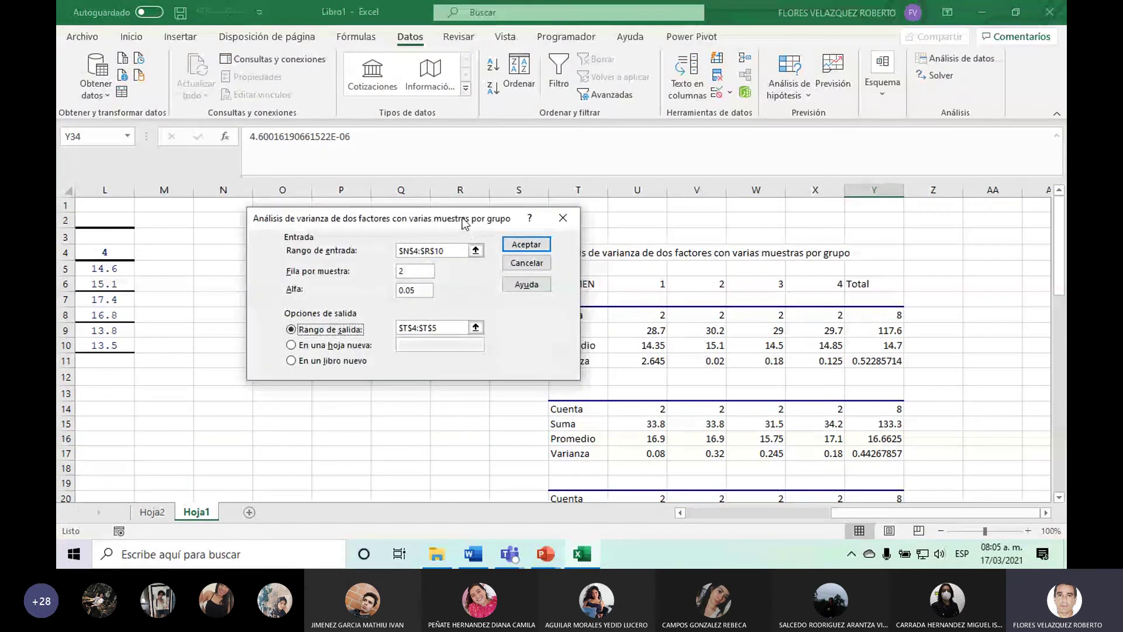
pyautogui.moveTo(463, 223); pyautogui.dragTo(772, 199)
pyautogui.click(752, 226)
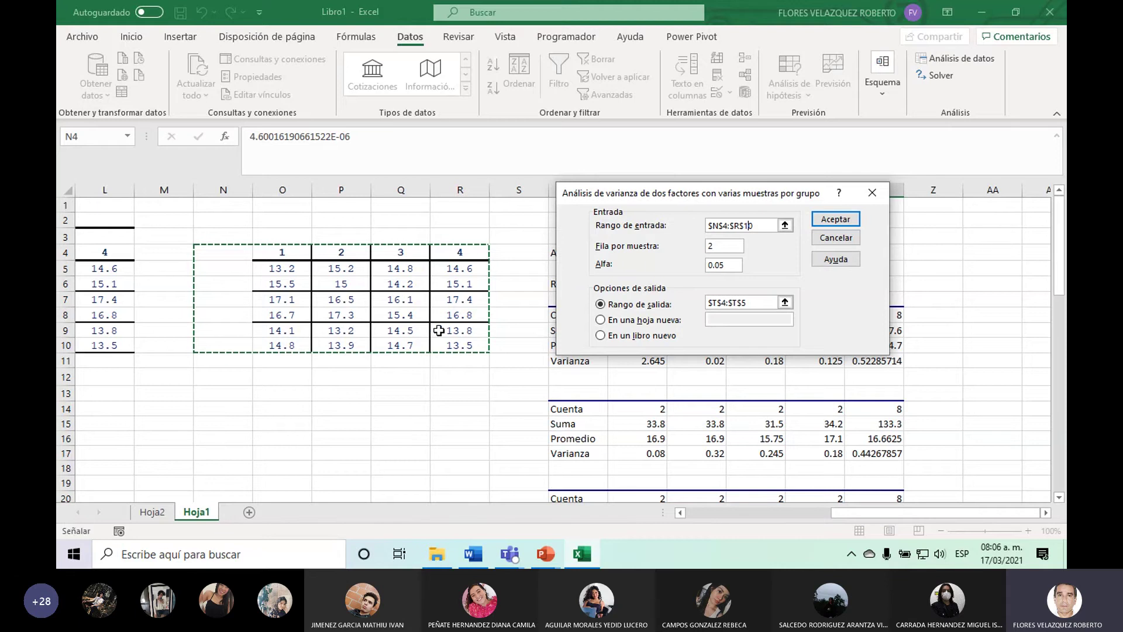
# Run the two-factor ANOVA with input range O5:R10 and output at AB3.
pyautogui.click(294, 269)
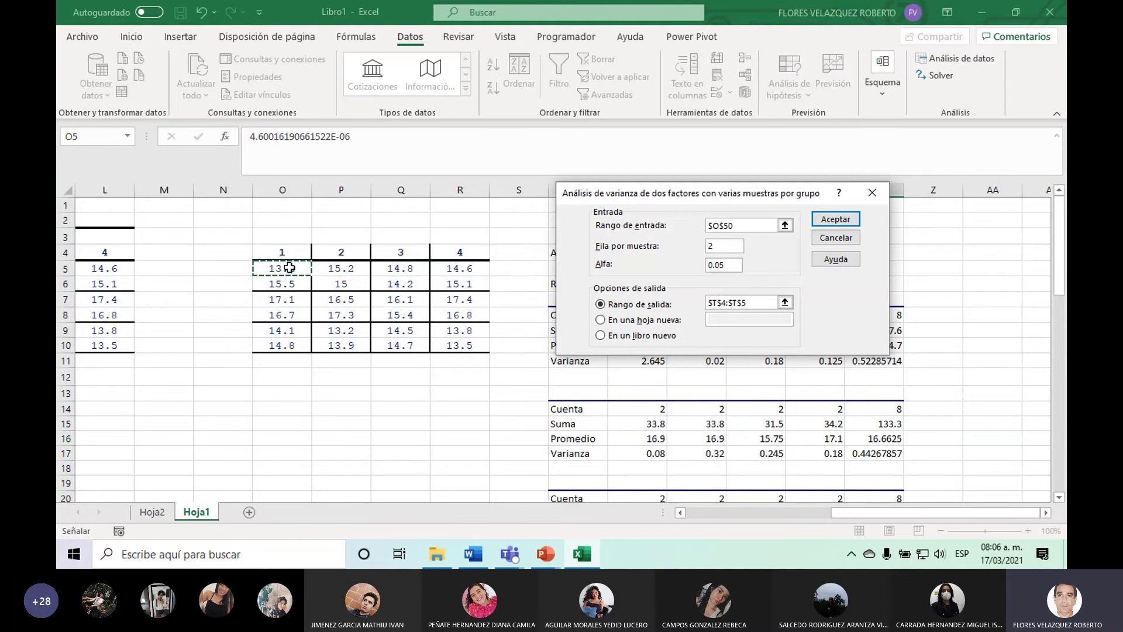
pyautogui.moveTo(294, 269); pyautogui.dragTo(455, 341)
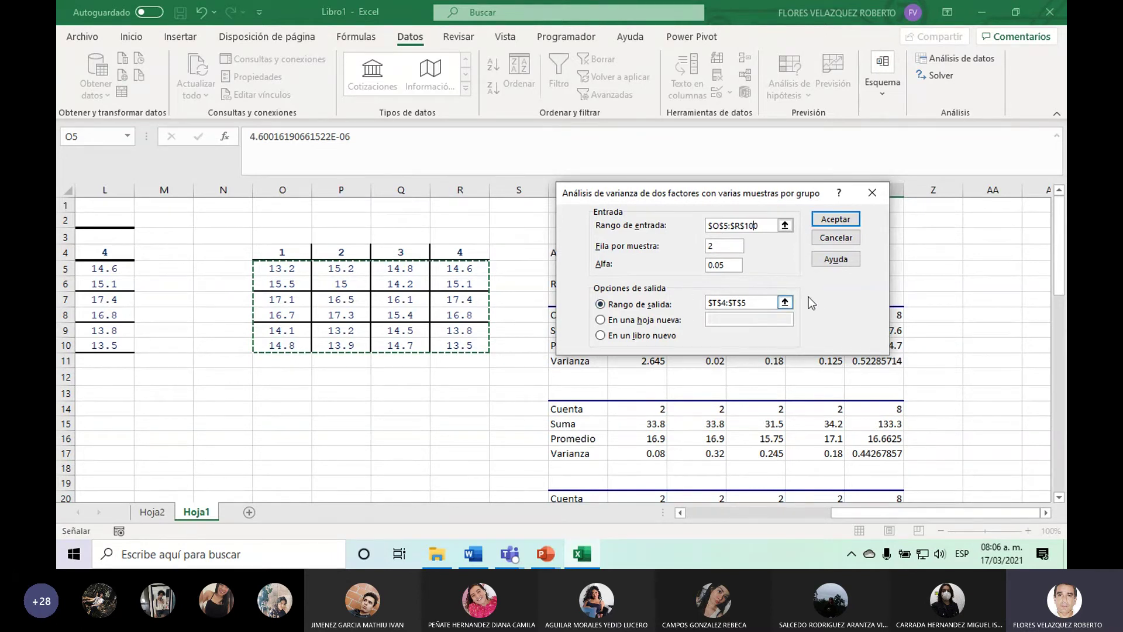
pyautogui.click(747, 303)
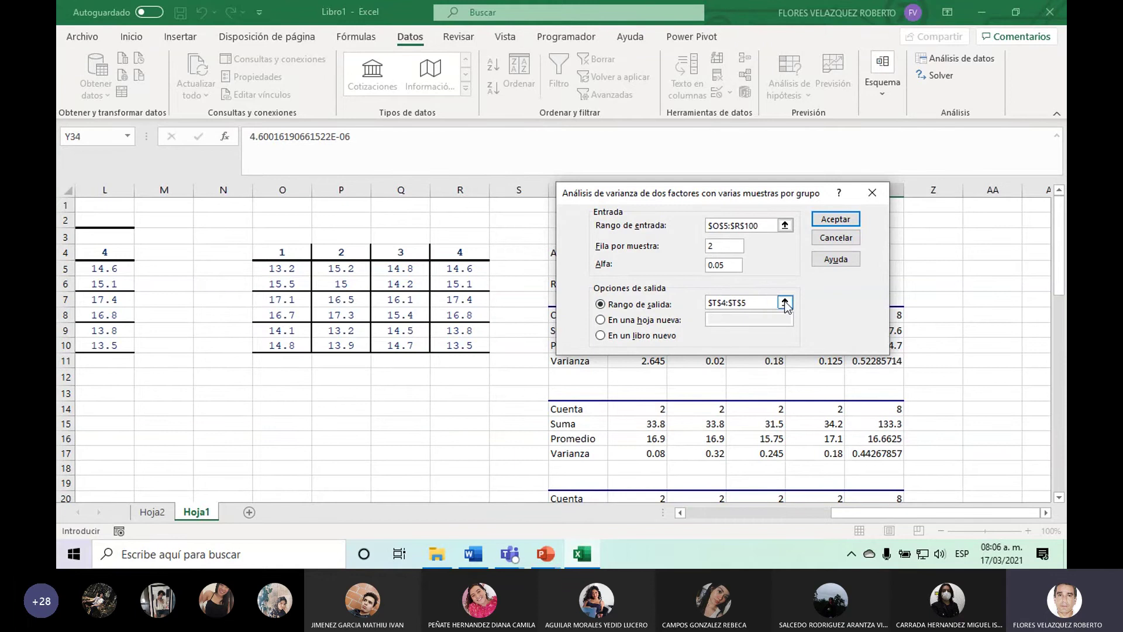
pyautogui.moveTo(747, 303); pyautogui.dragTo(707, 302)
pyautogui.moveTo(1037, 236); pyautogui.dragTo(1036, 253)
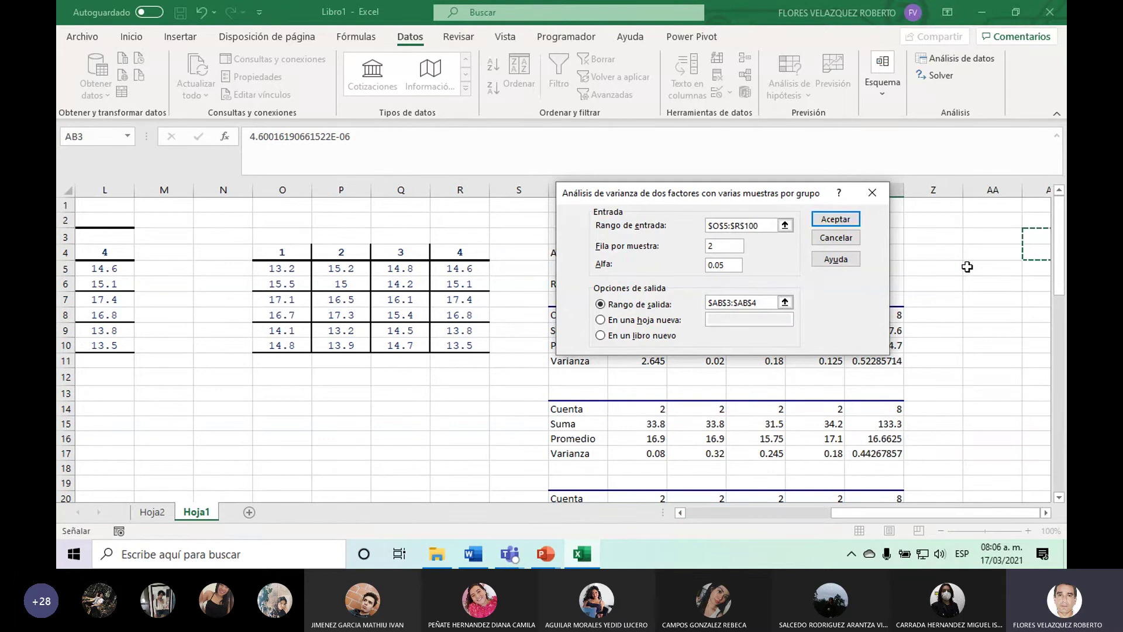
pyautogui.click(844, 222)
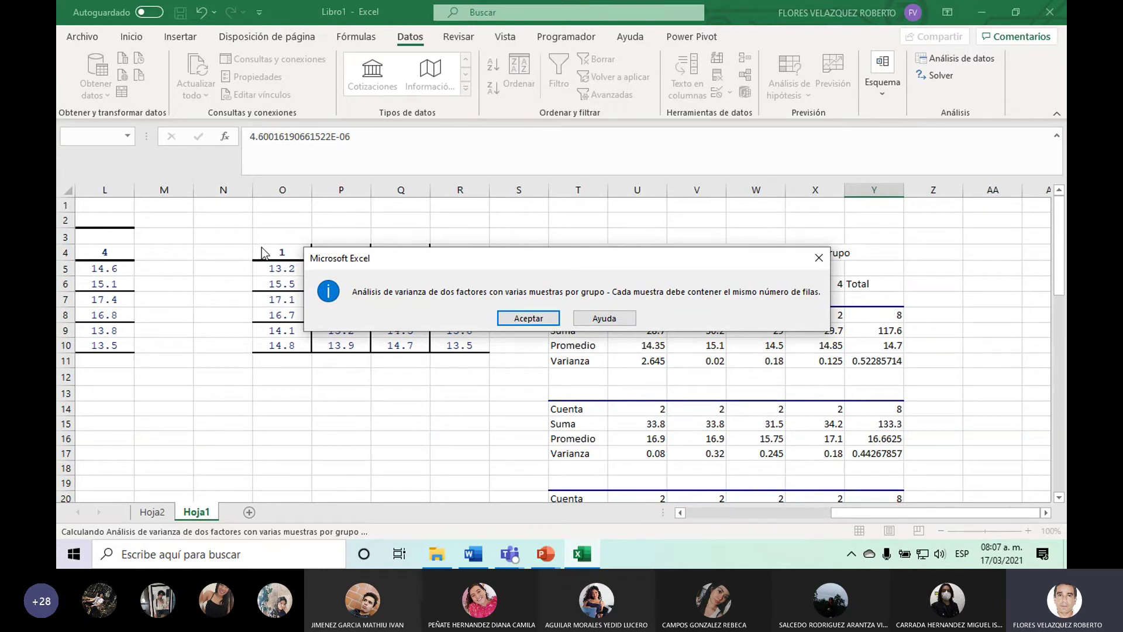
# Dismiss the unequal-rows error and cancel the two-factor ANOVA.
pyautogui.click(529, 320)
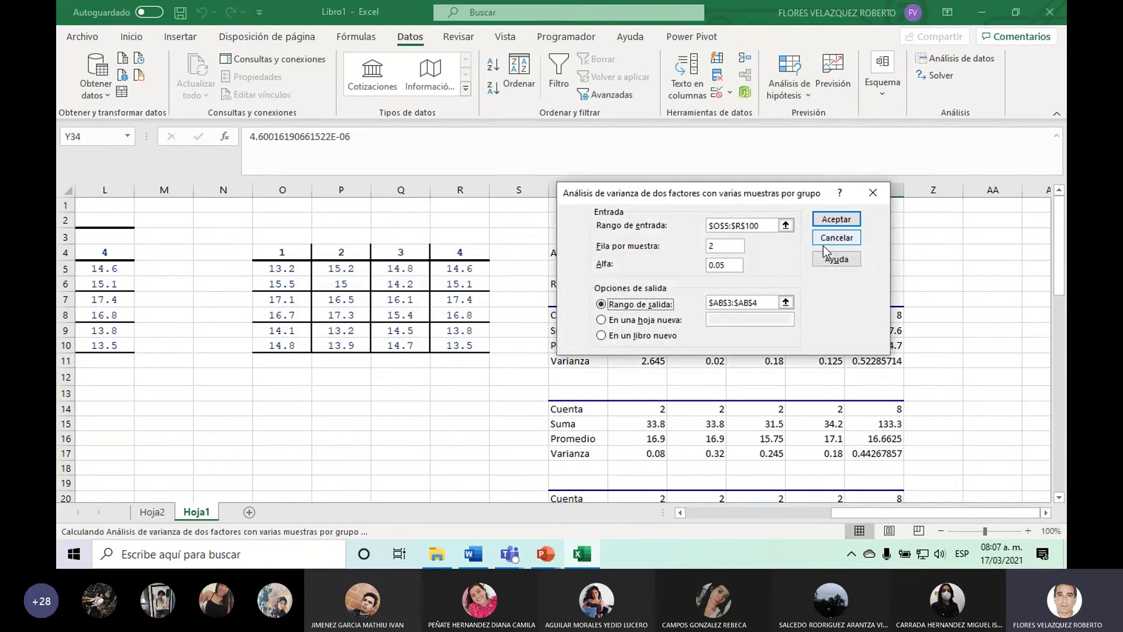
pyautogui.click(825, 239)
pyautogui.click(879, 256)
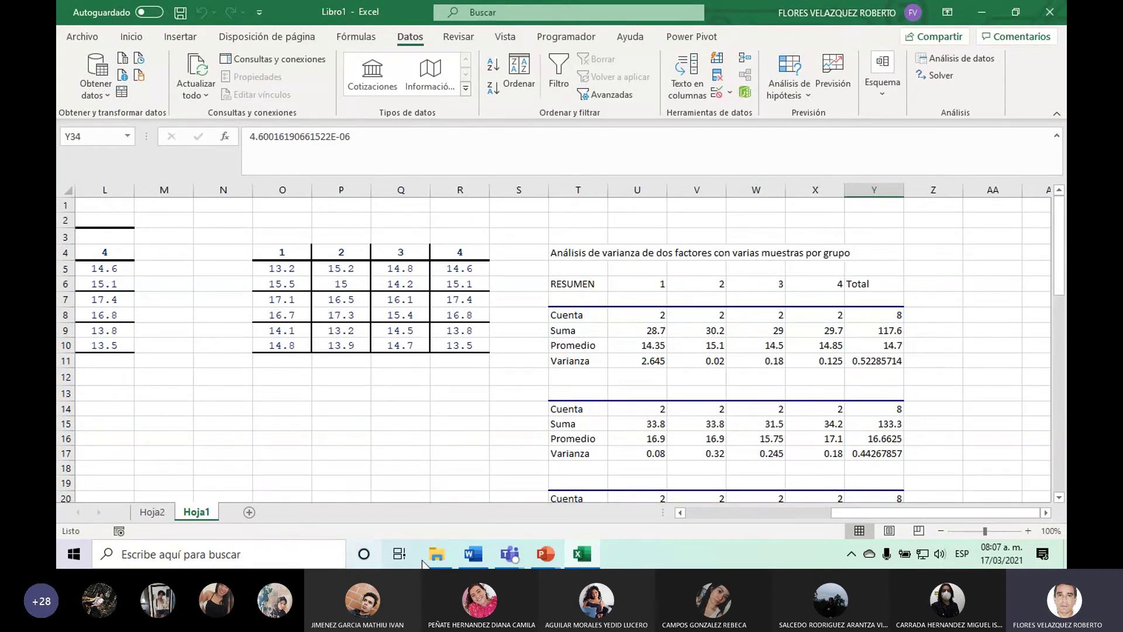
# Browse to DATA (D:) > RFV-UAEM > Minitab in File Explorer and launch Mtb13.
pyautogui.click(436, 556)
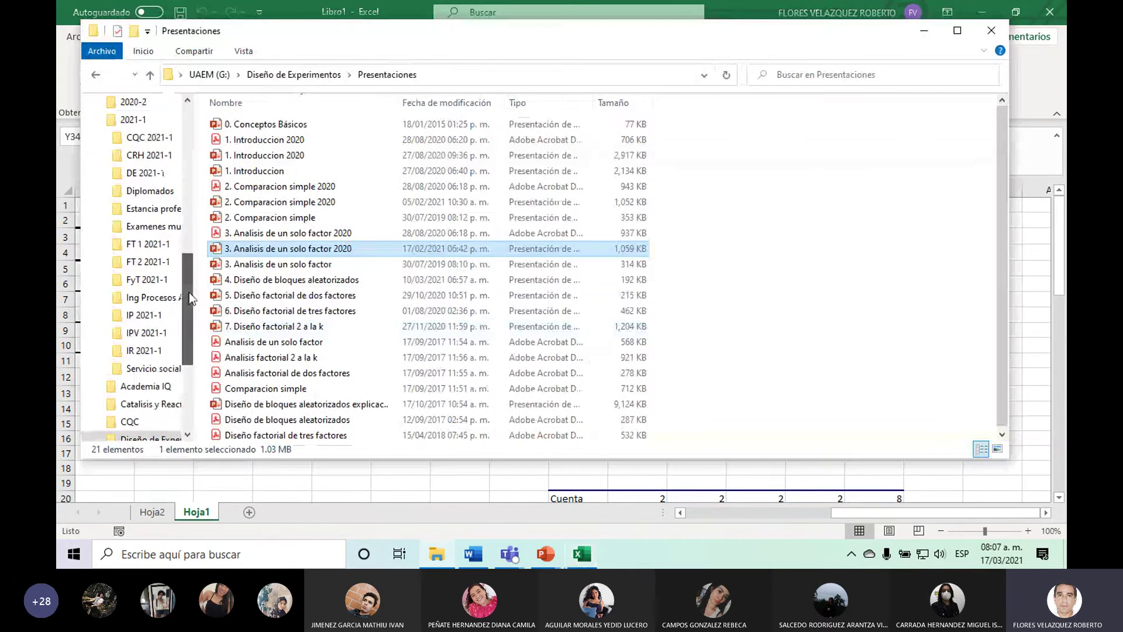
pyautogui.scroll(5, 175, 246)
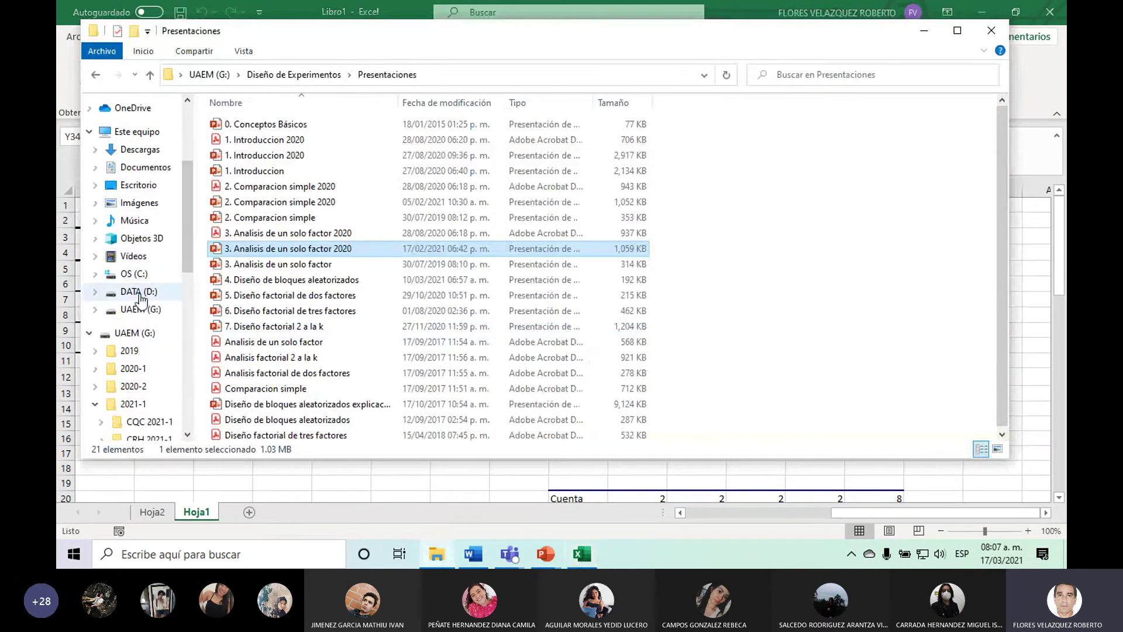
pyautogui.click(139, 292)
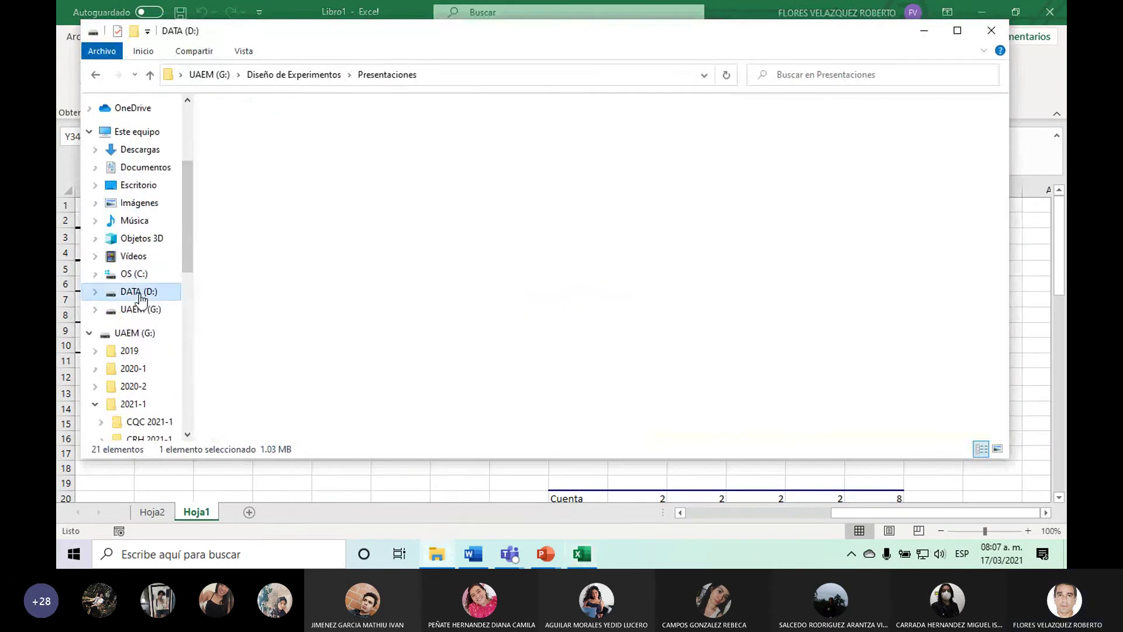
pyautogui.doubleClick(264, 171)
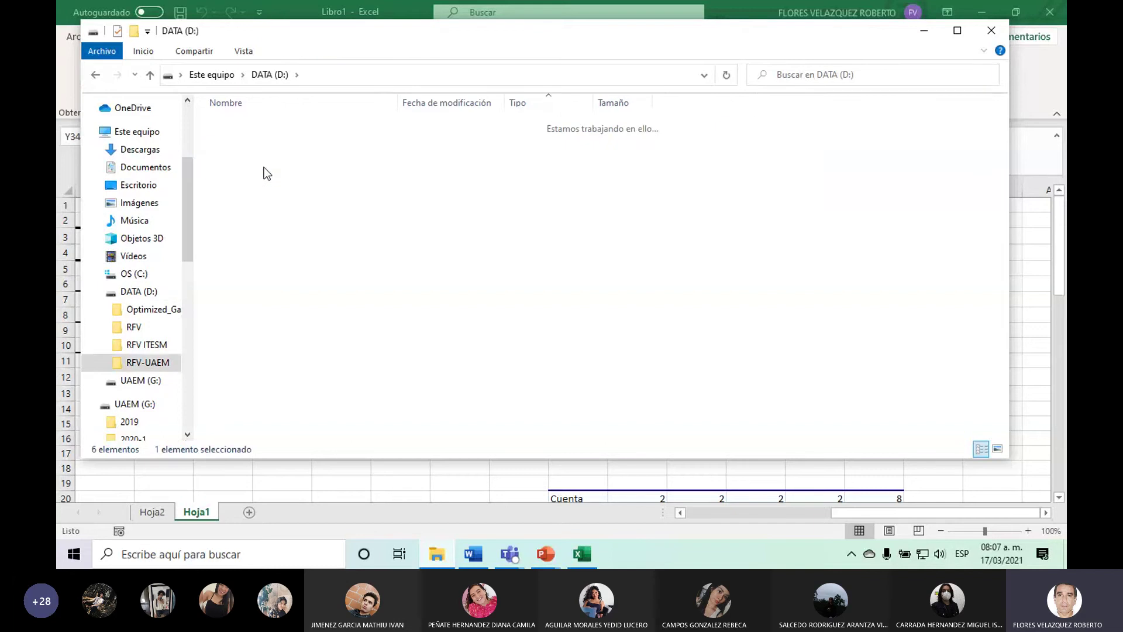
pyautogui.moveTo(1001, 145); pyautogui.dragTo(996, 234)
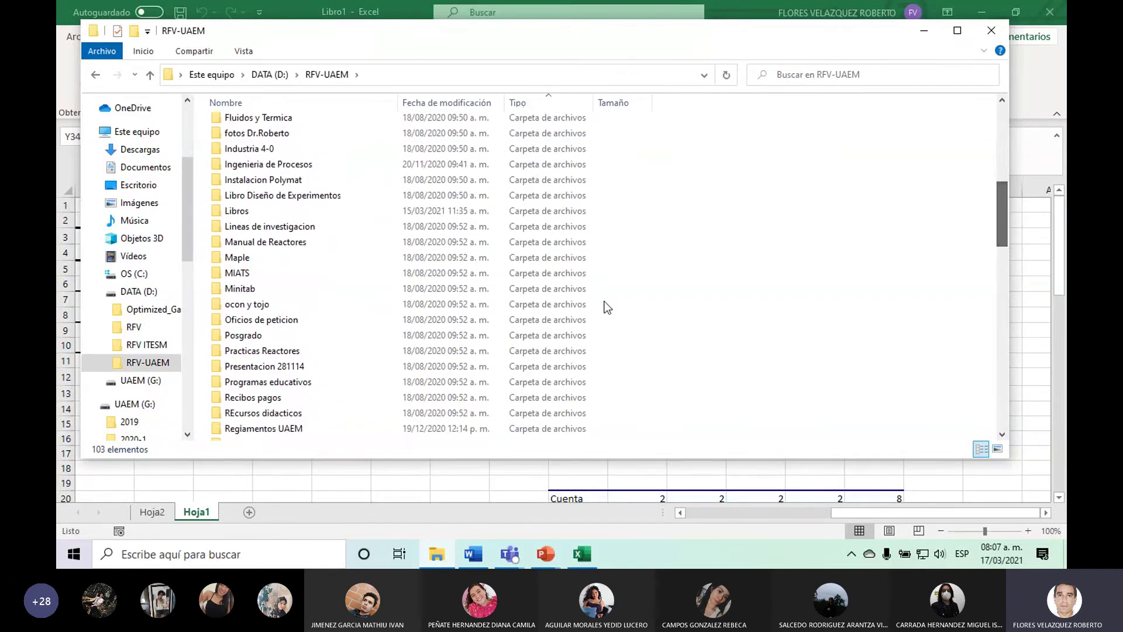
pyautogui.doubleClick(285, 291)
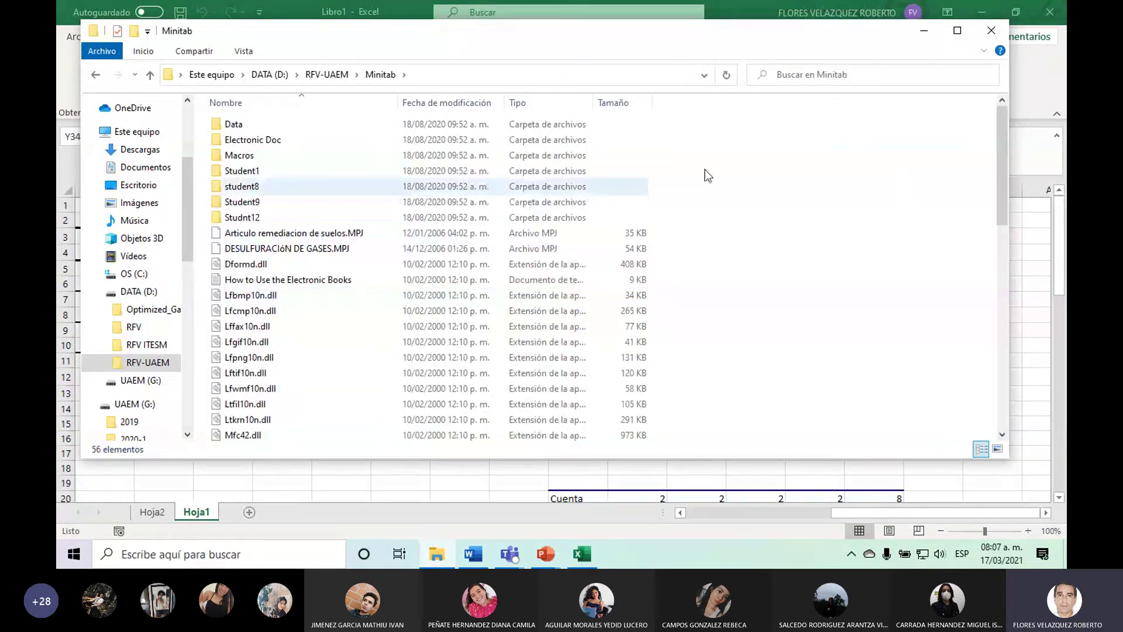
pyautogui.moveTo(1002, 148); pyautogui.dragTo(986, 247)
pyautogui.doubleClick(271, 260)
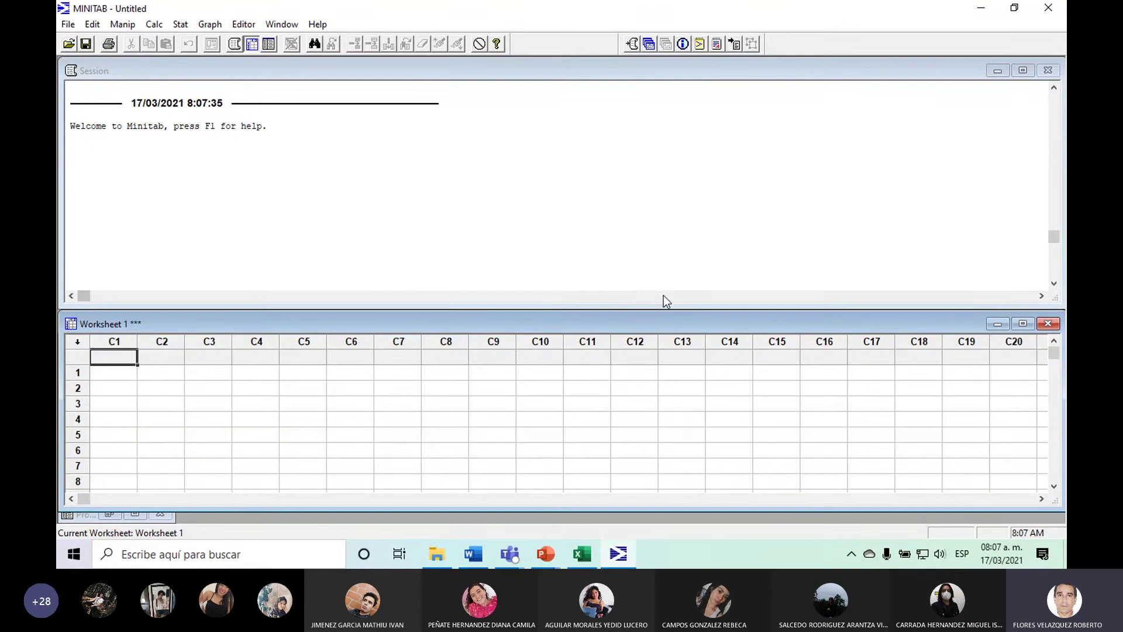
# Enlarge the worksheet window and open Stat > DOE > Factorial > Create Factorial Design.
pyautogui.moveTo(681, 303); pyautogui.dragTo(691, 237)
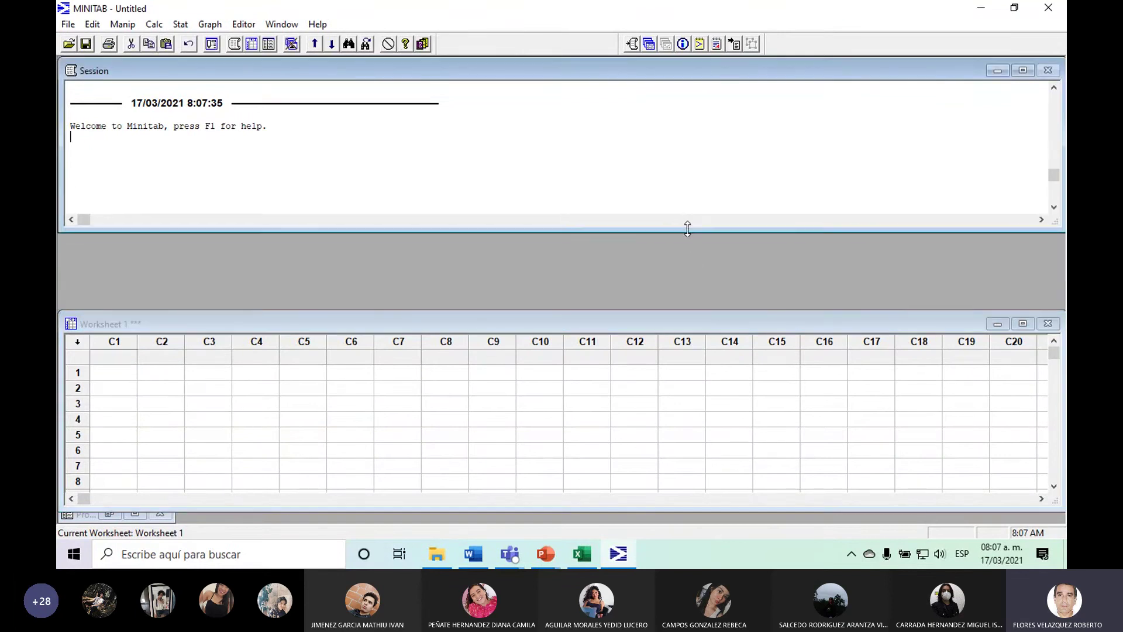
pyautogui.moveTo(699, 312); pyautogui.dragTo(699, 189)
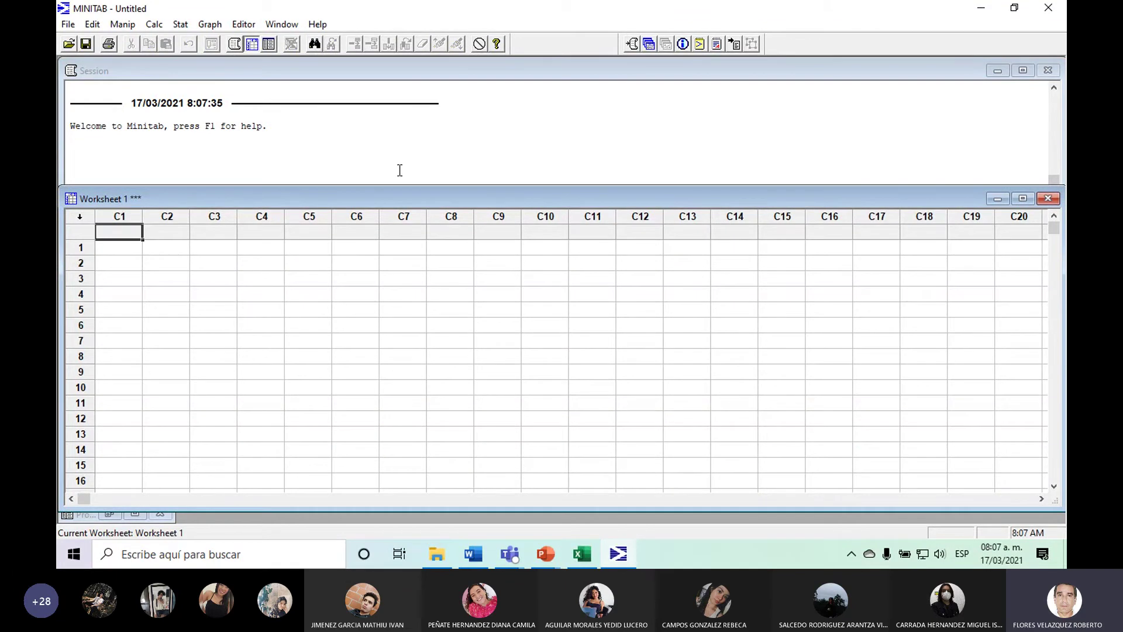
pyautogui.click(181, 25)
pyautogui.moveTo(202, 90)
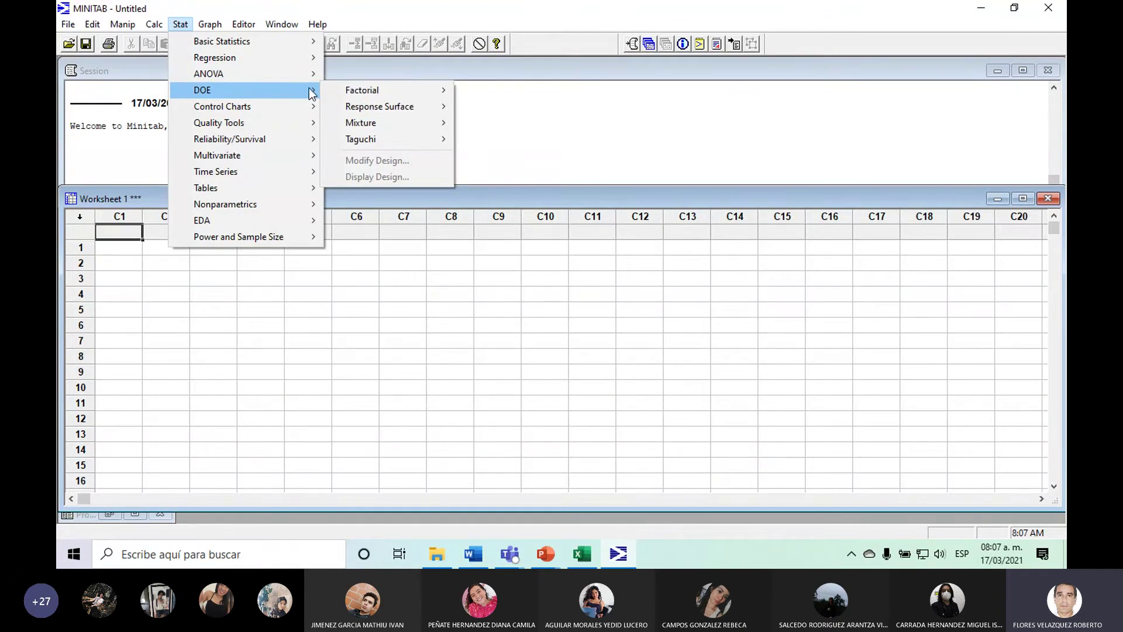
pyautogui.moveTo(391, 90)
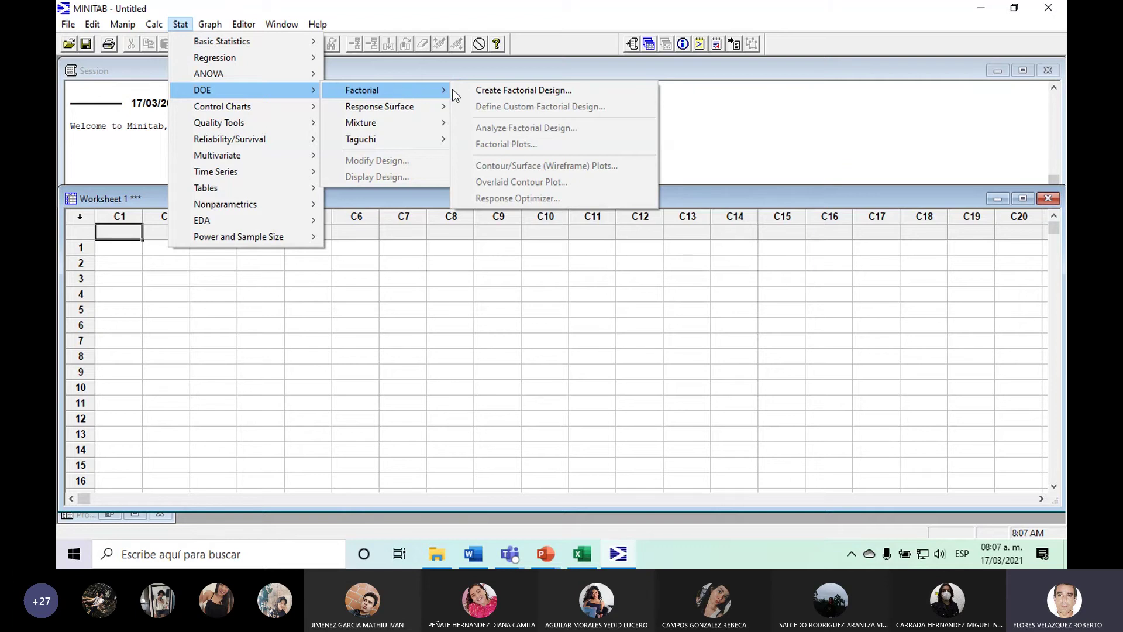
pyautogui.click(528, 92)
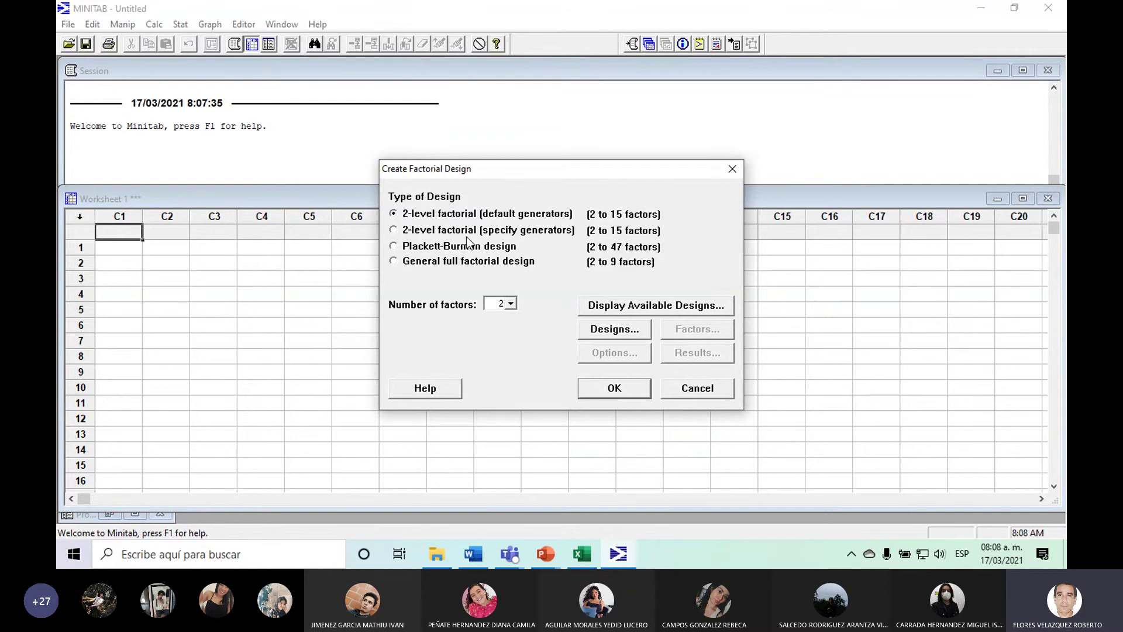
# Choose a general full factorial design with 2 factors.
pyautogui.click(395, 261)
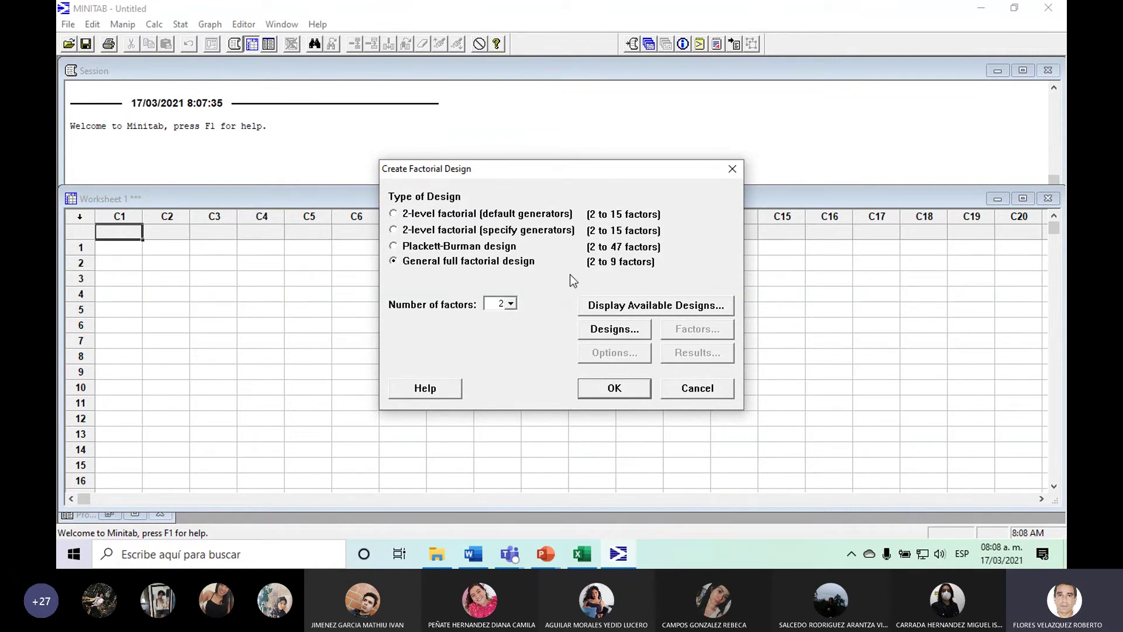
pyautogui.click(511, 303)
pyautogui.click(539, 316)
# Name the factors Aleación (3 levels) and Molde (4 levels), with 2 replicates.
pyautogui.click(616, 331)
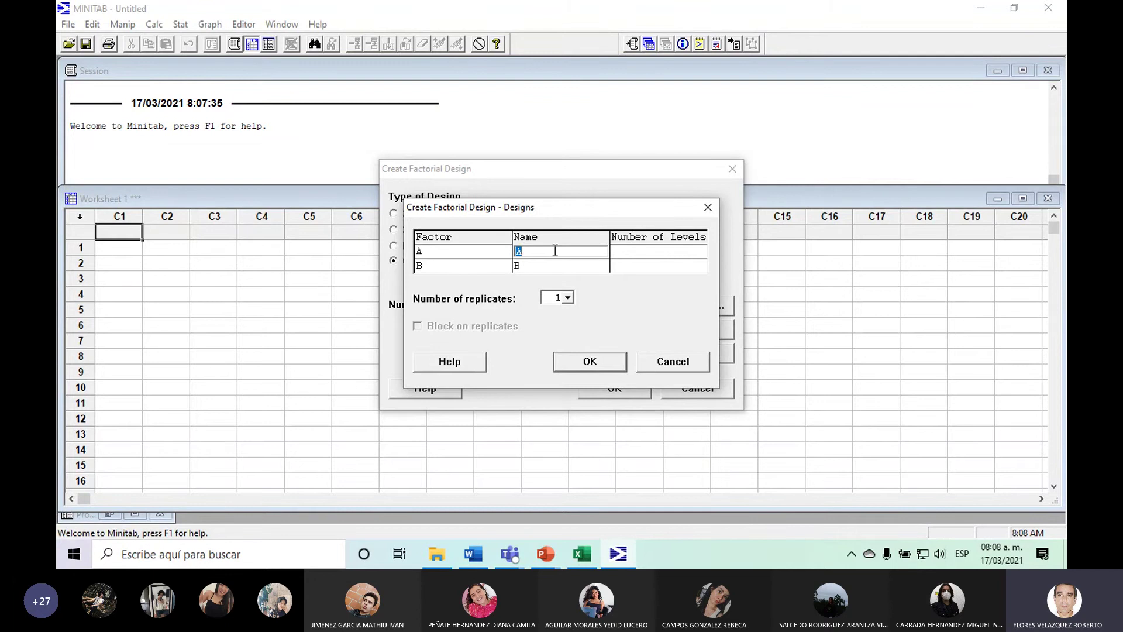
pyautogui.write('Al')
pyautogui.write('eación')
pyautogui.click(526, 266)
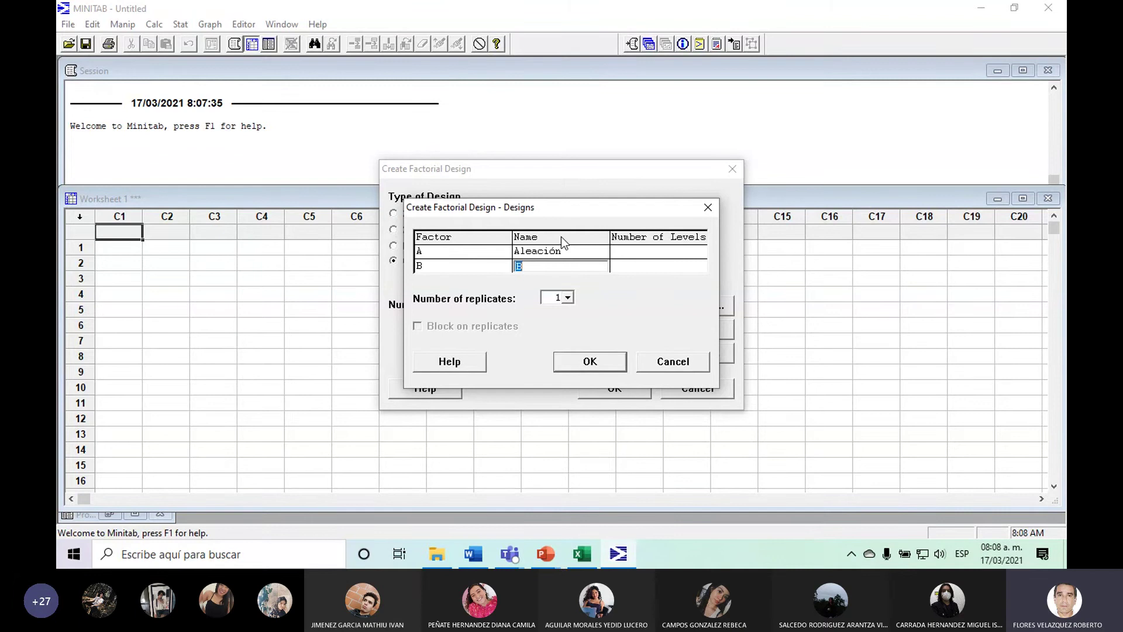
pyautogui.write('Molde')
pyautogui.click(568, 298)
pyautogui.click(556, 320)
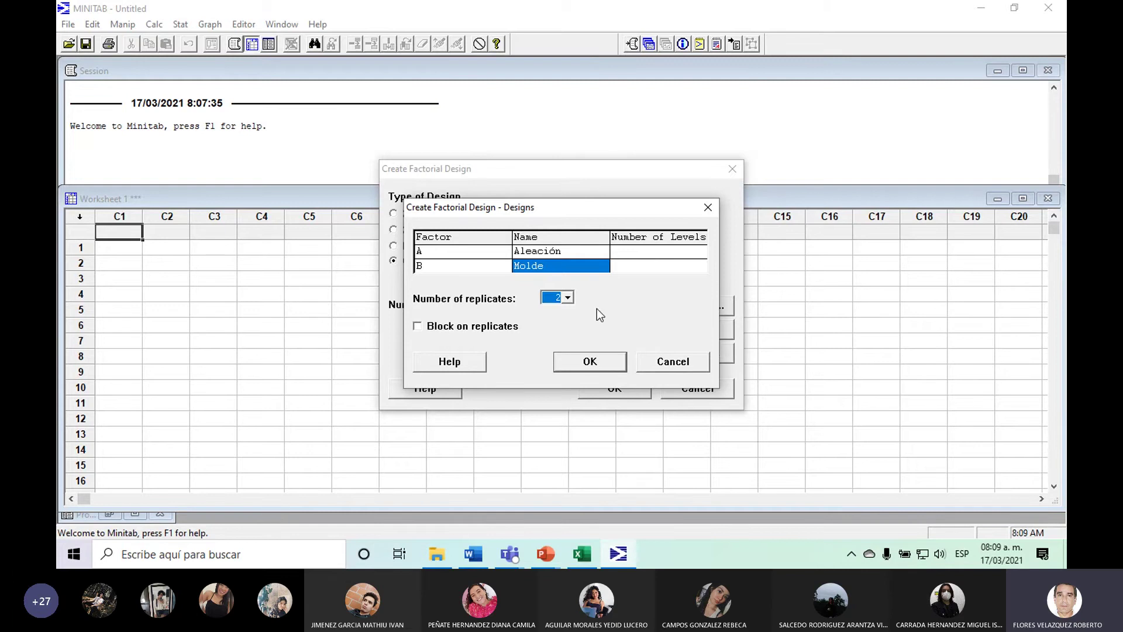
pyautogui.click(640, 251)
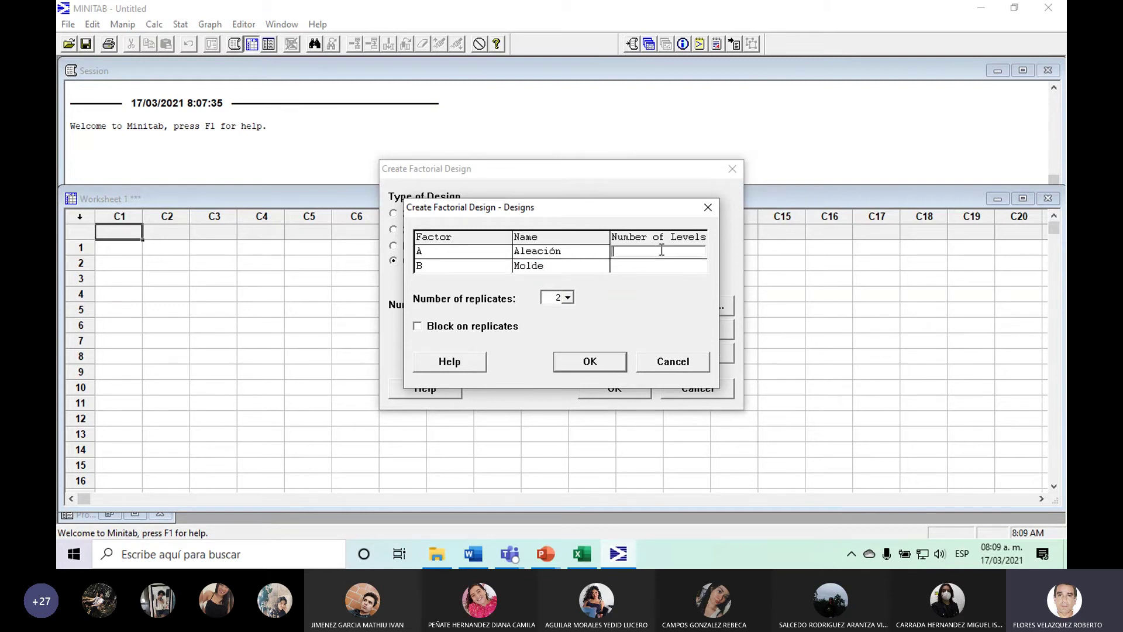
pyautogui.write('3')
pyautogui.click(623, 266)
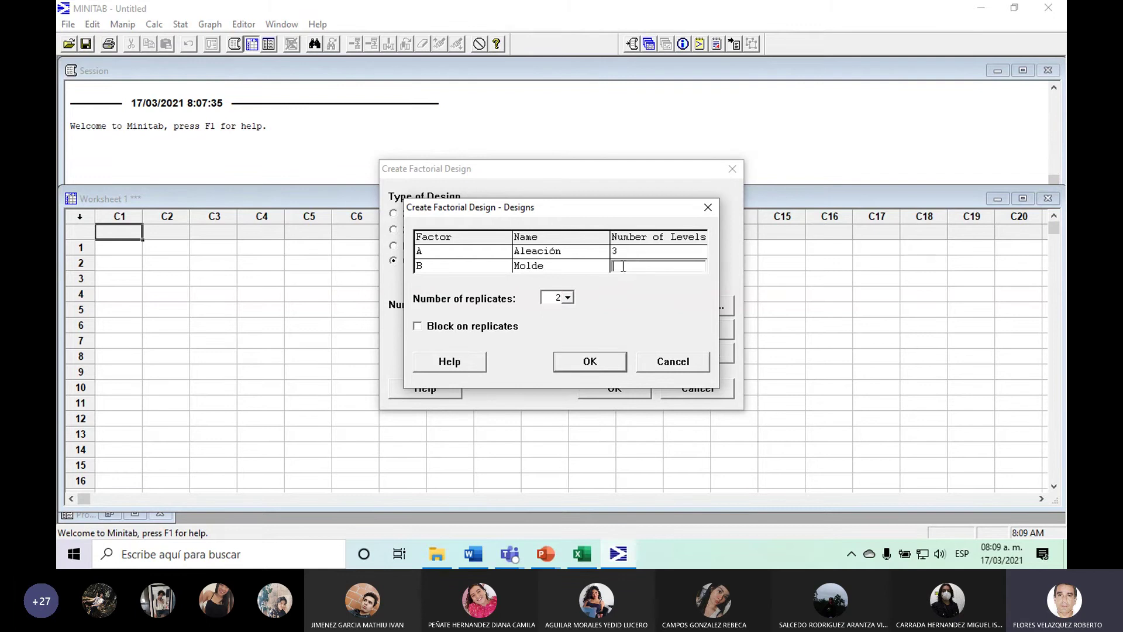
pyautogui.write('4')
pyautogui.click(606, 363)
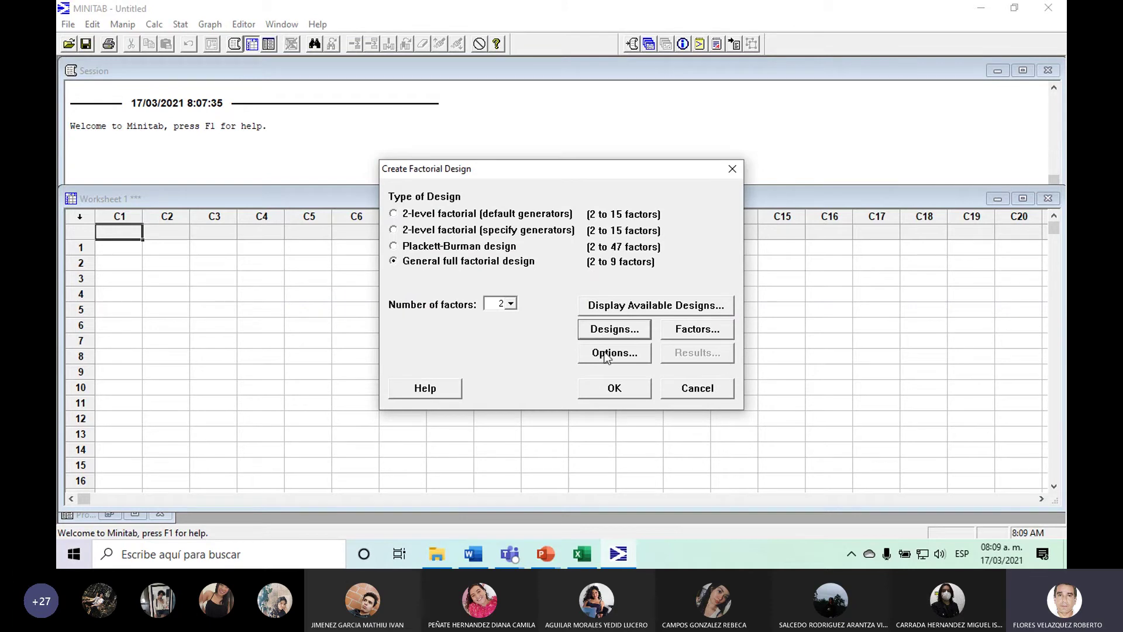
# Turn off randomized run order in the design options and review the factor levels.
pyautogui.click(621, 354)
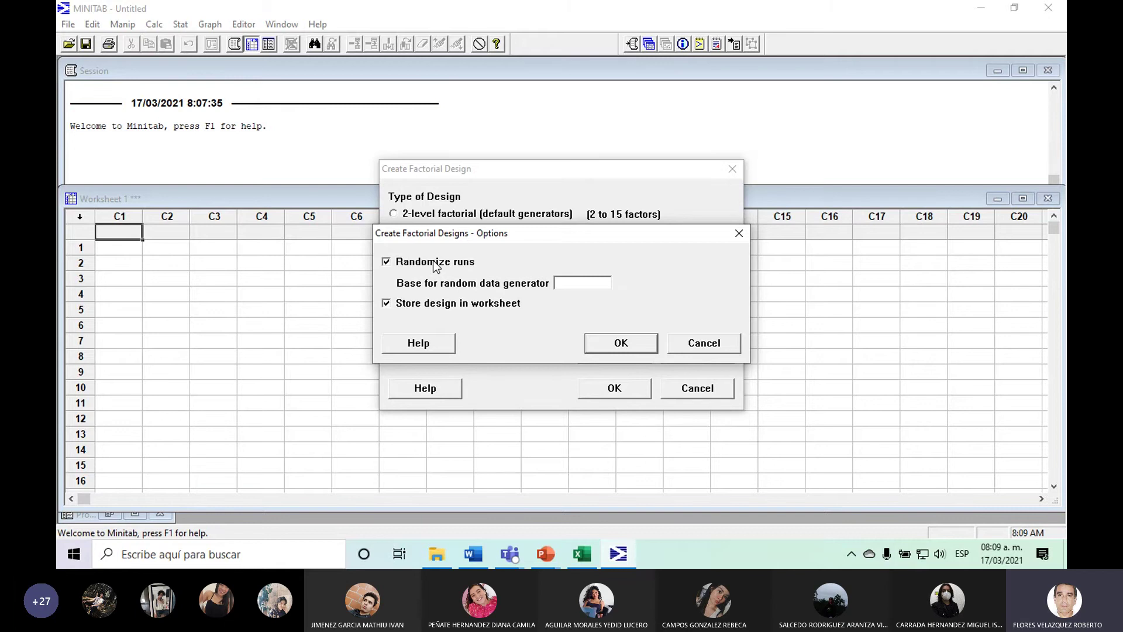
pyautogui.click(392, 264)
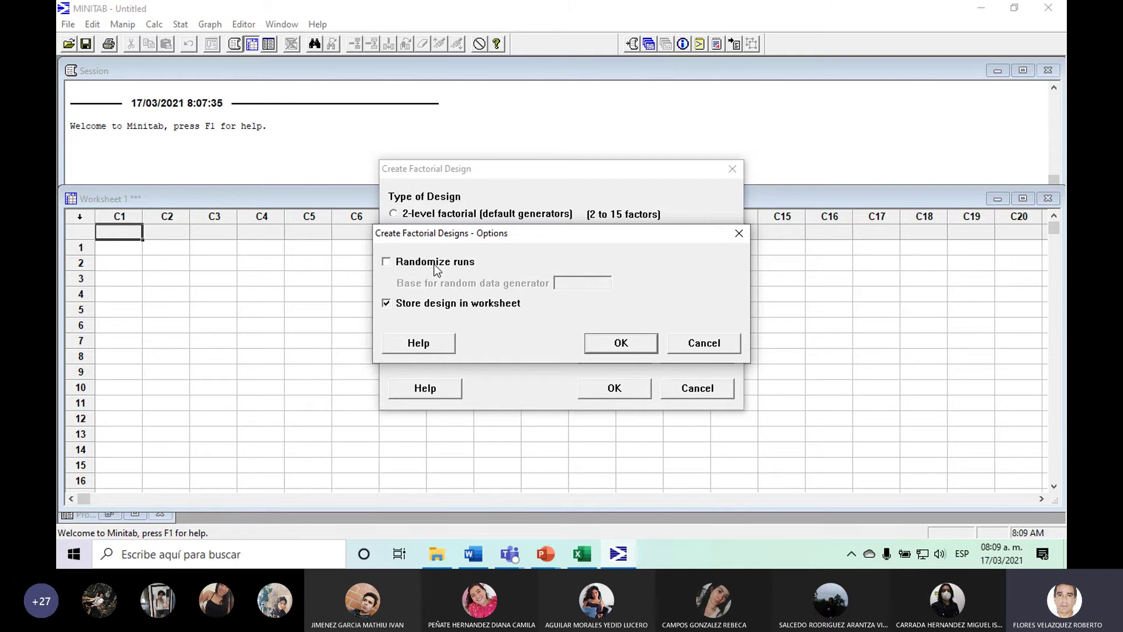
pyautogui.click(619, 345)
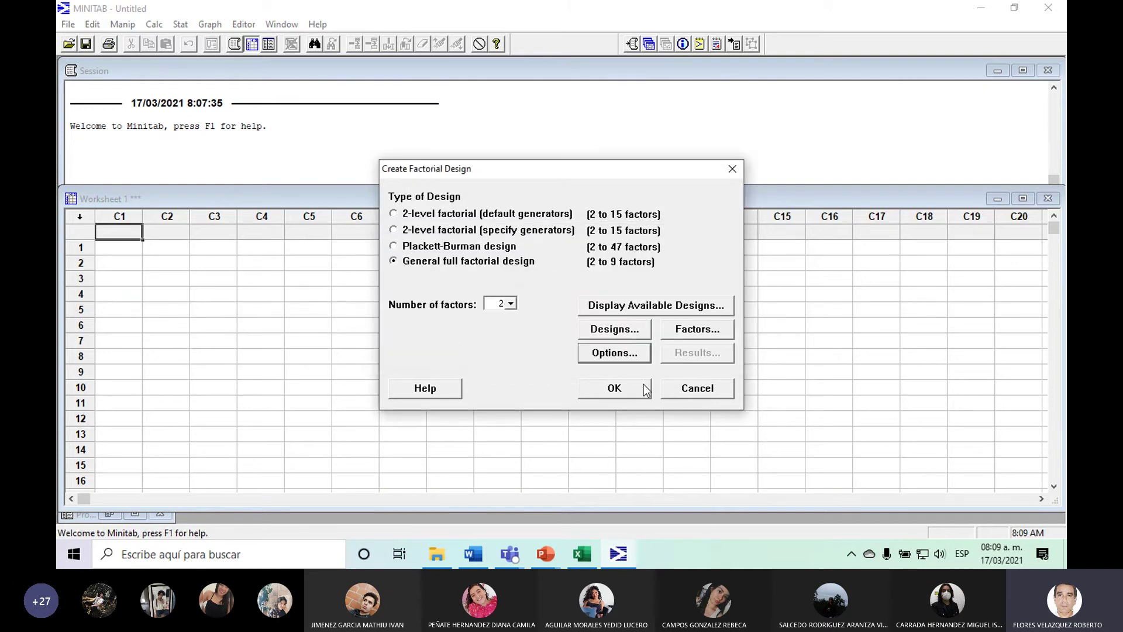
pyautogui.click(695, 331)
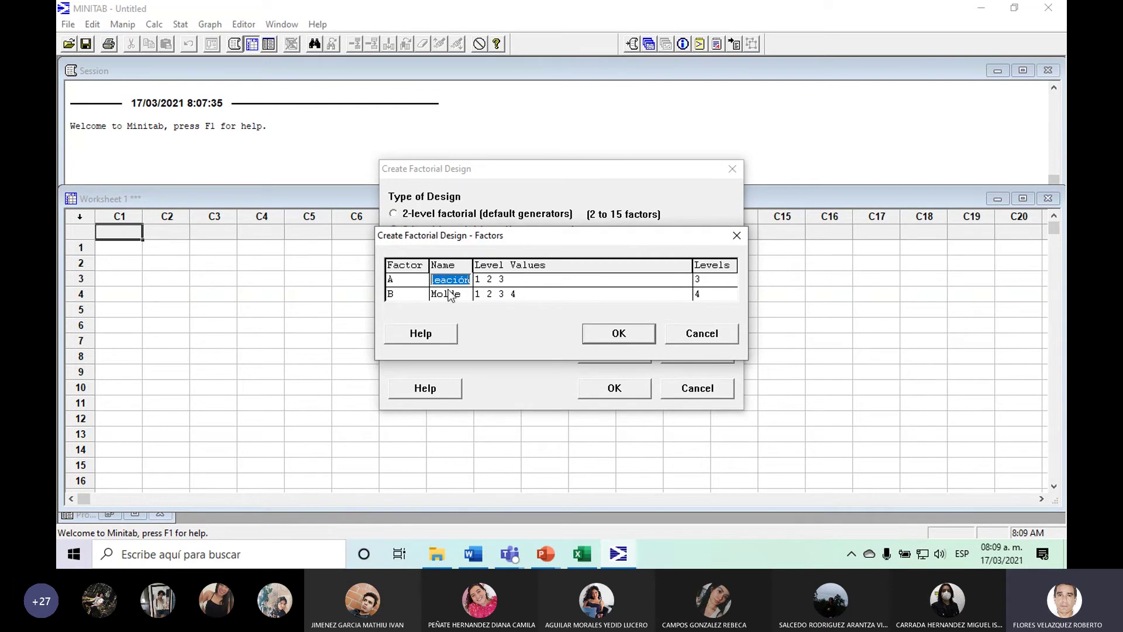
pyautogui.click(610, 331)
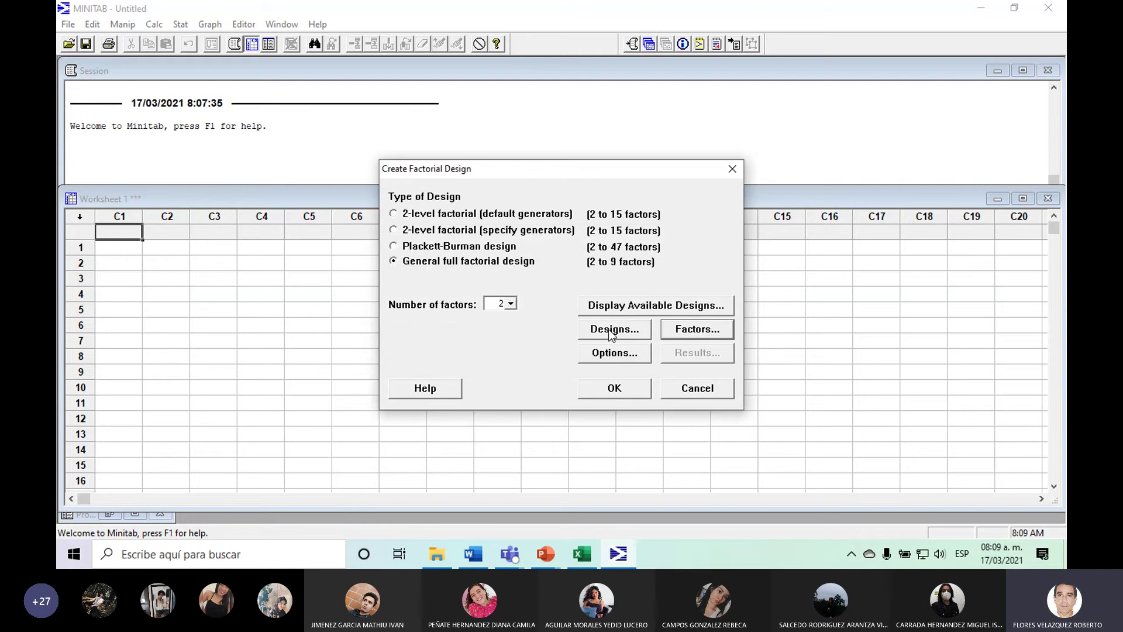
# Check the available general factorial designs, then generate the 24-run design.
pyautogui.click(639, 309)
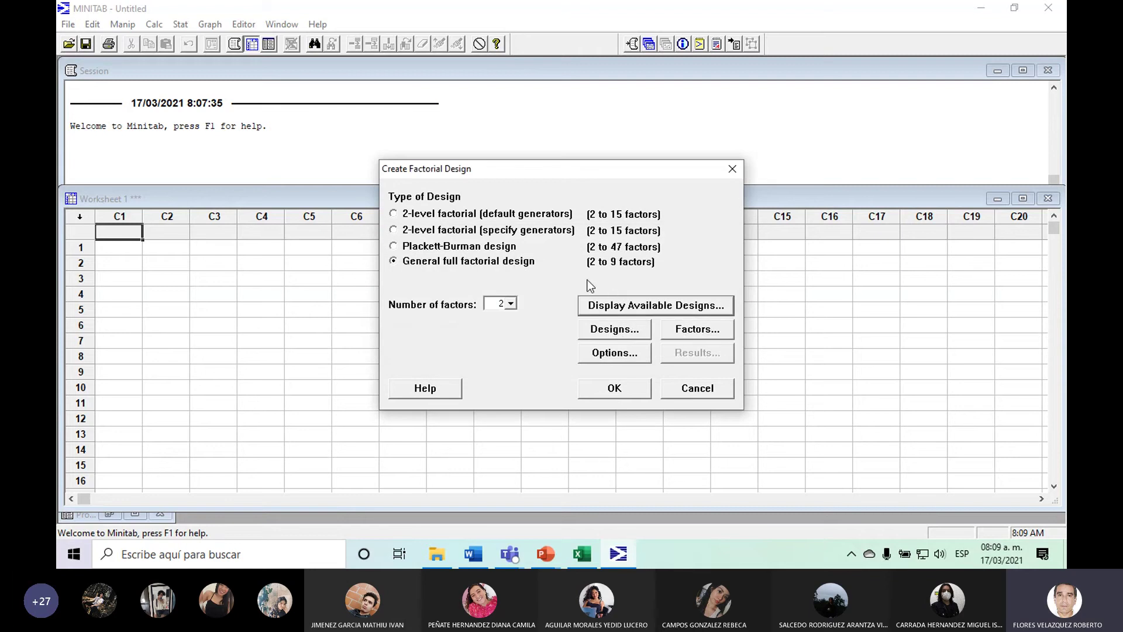
pyautogui.click(592, 309)
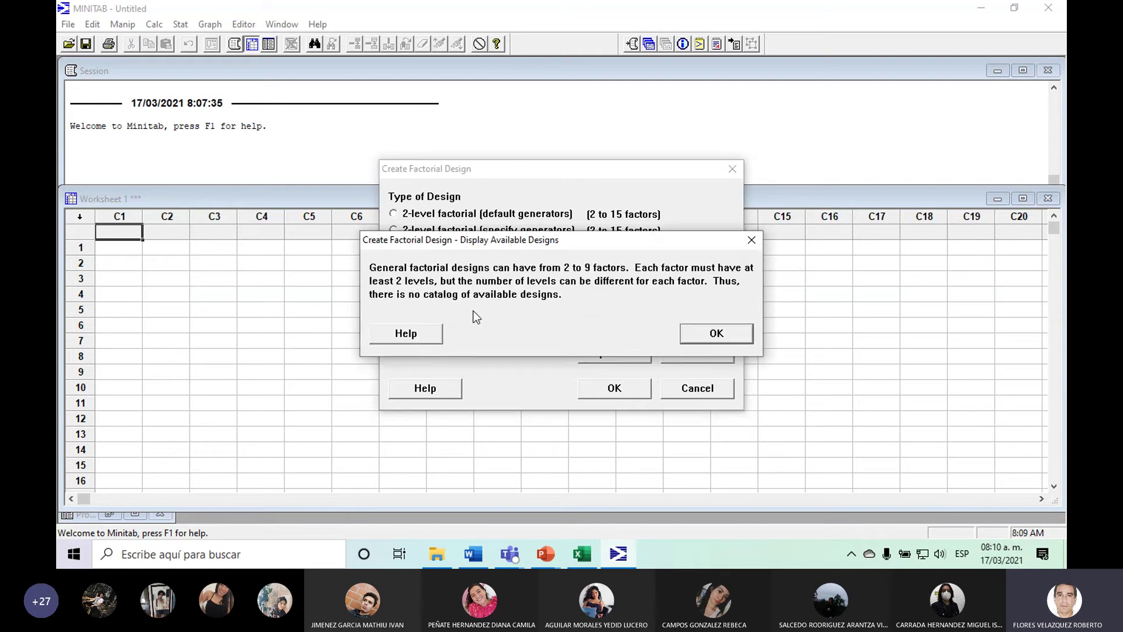
pyautogui.click(704, 336)
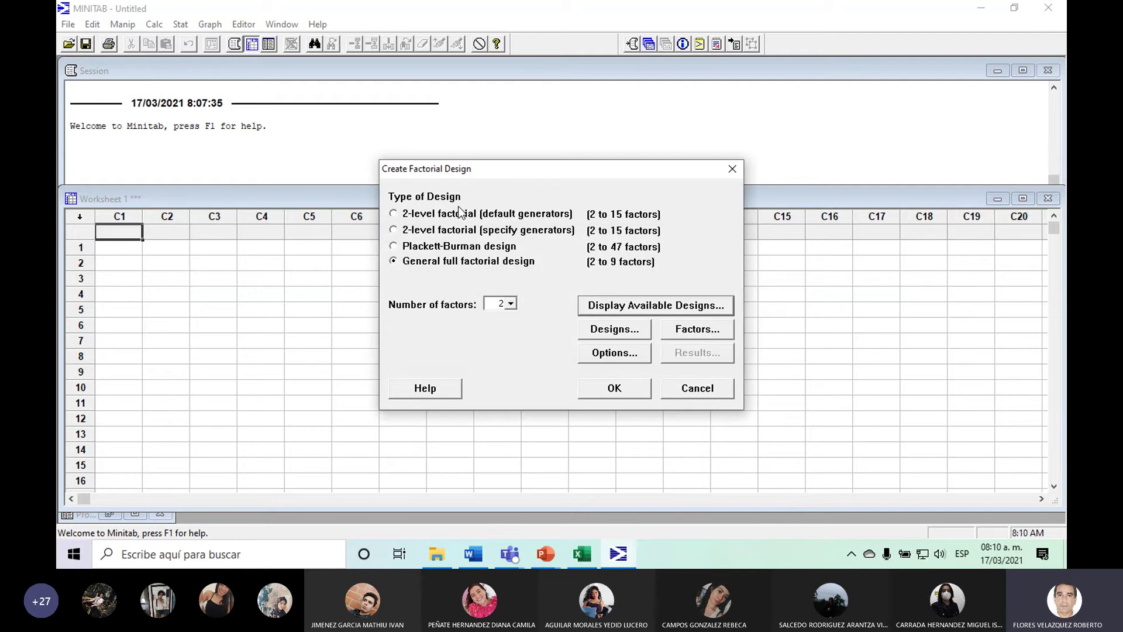
pyautogui.click(613, 389)
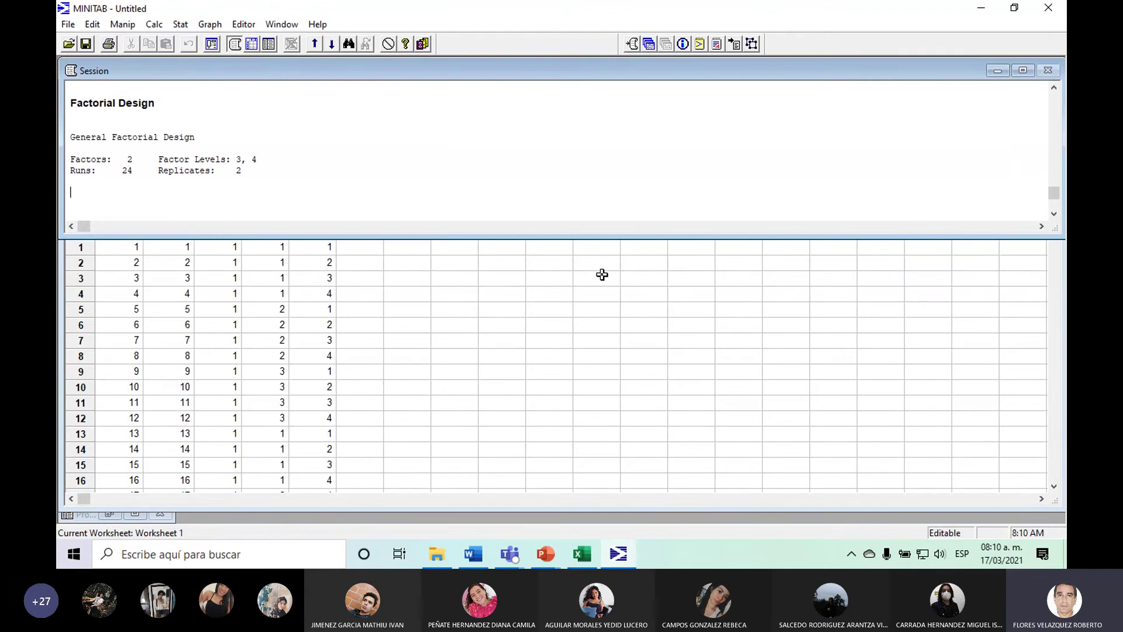
# Bring the Worksheet 1 window with the design columns to the front.
pyautogui.click(698, 264)
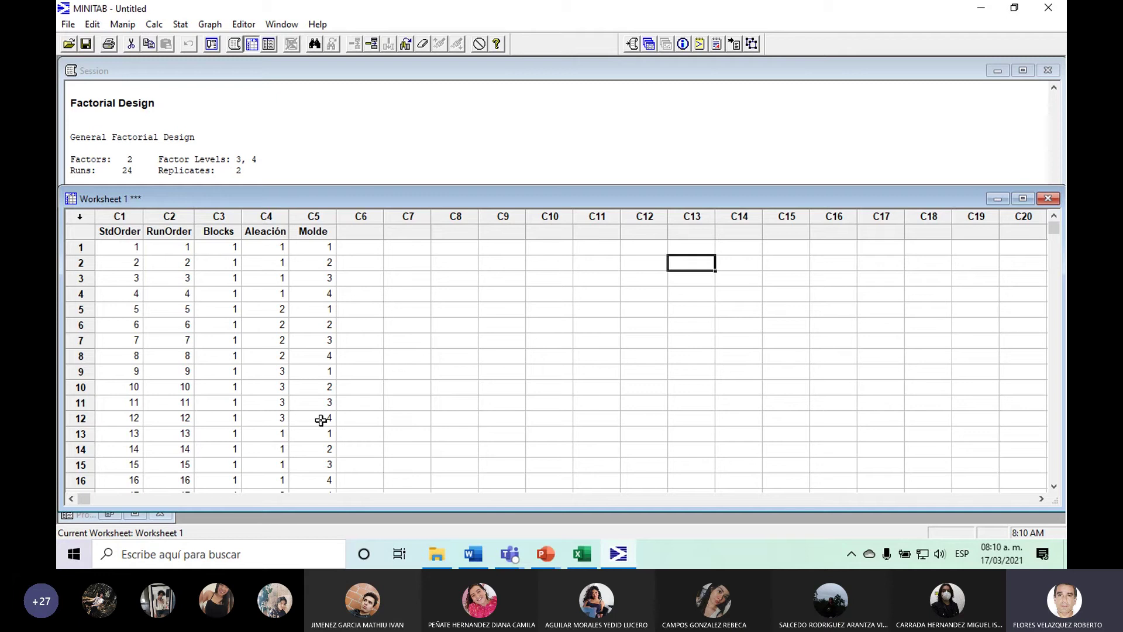
# Restore the Minitab window and resize it to leave room for Excel.
pyautogui.click(1014, 13)
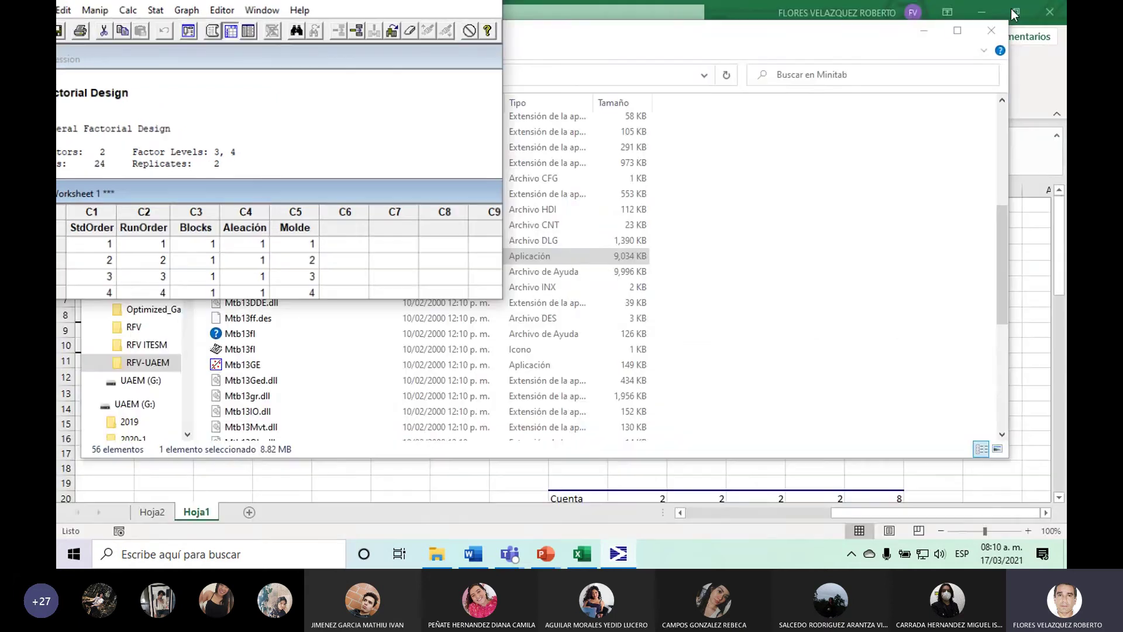
pyautogui.moveTo(511, 301); pyautogui.dragTo(511, 511)
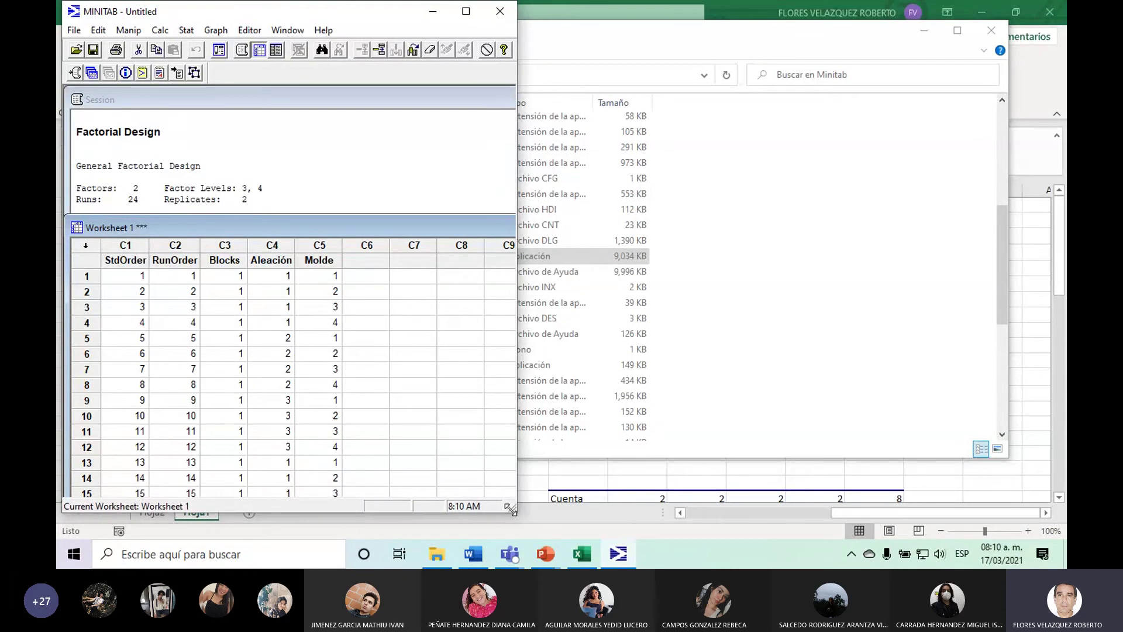
pyautogui.moveTo(512, 511); pyautogui.dragTo(520, 470)
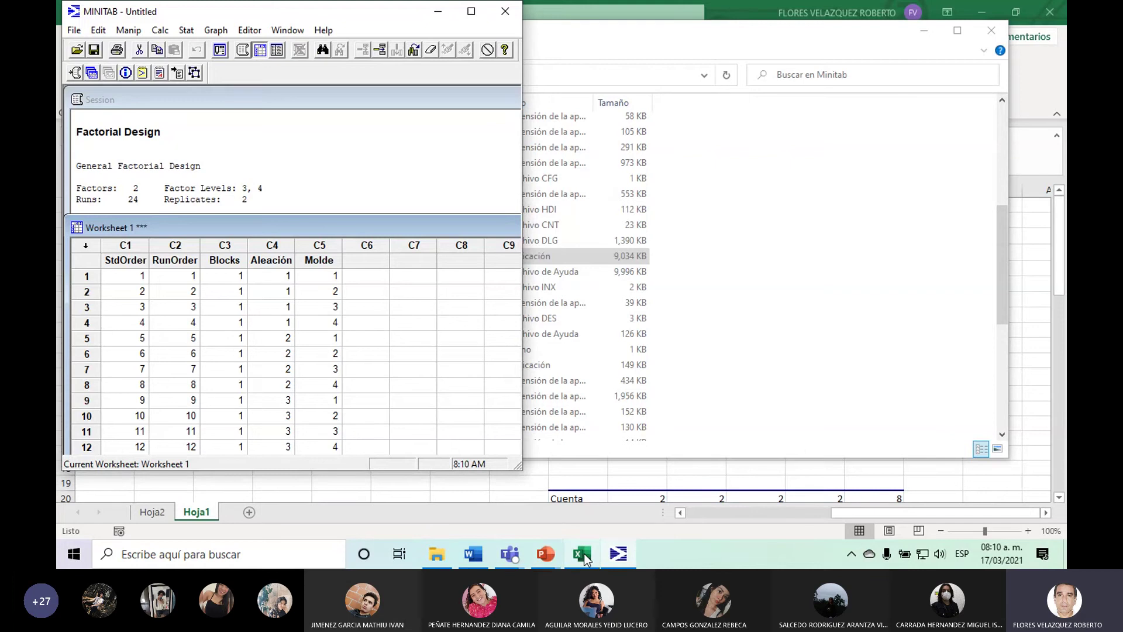
pyautogui.moveTo(618, 553)
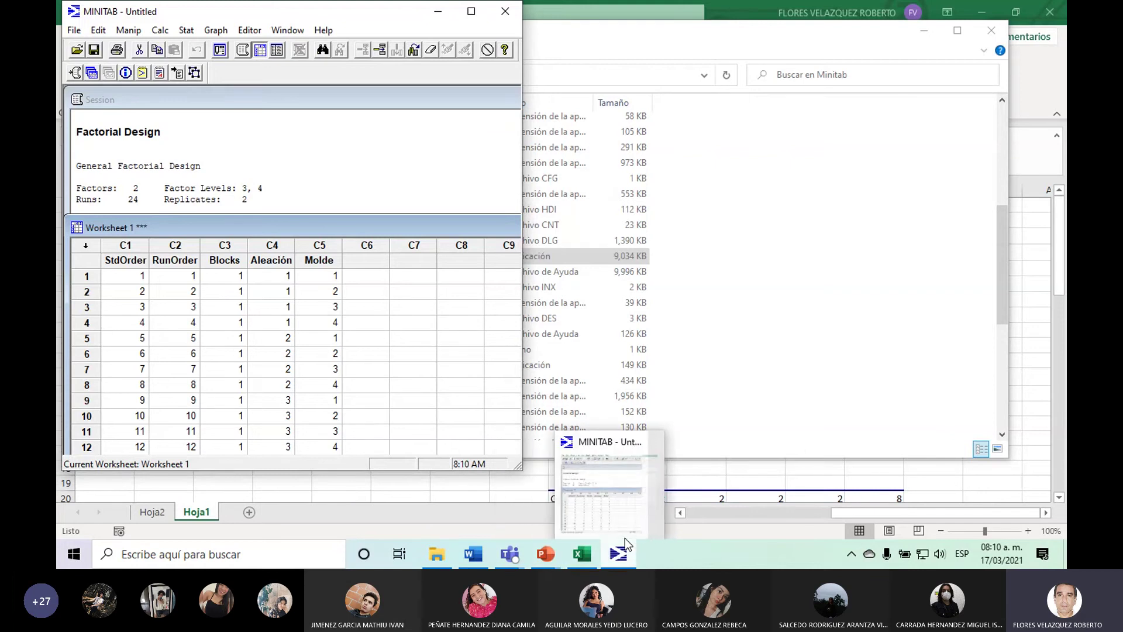
# Restore Excel and position its Aleación by Moldes table beside the Minitab worksheet.
pyautogui.click(582, 556)
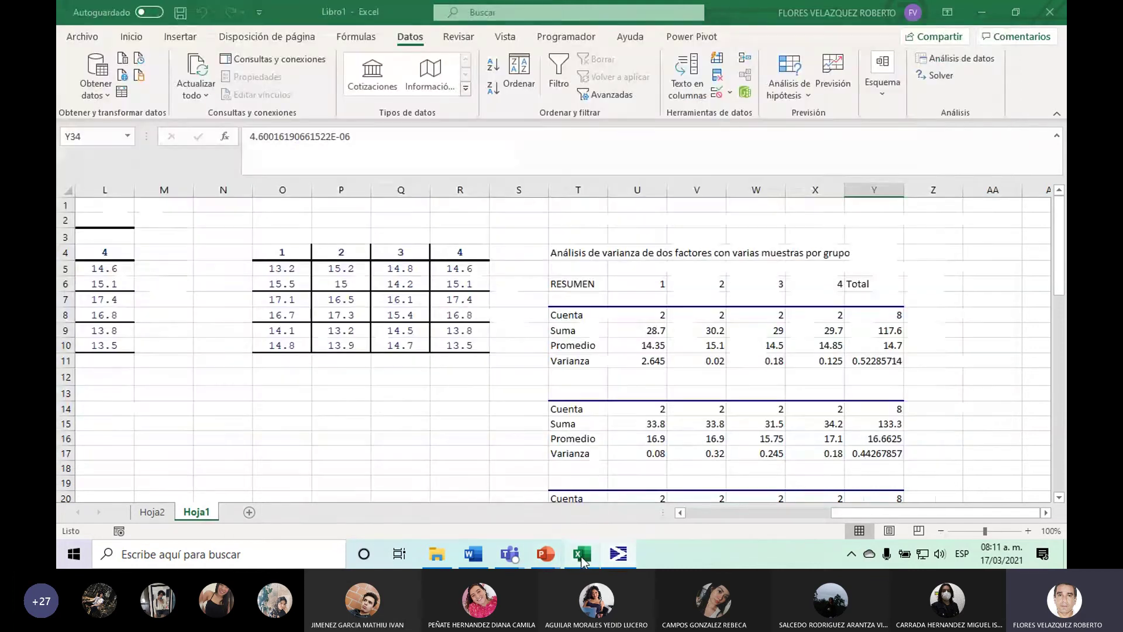
pyautogui.click(1016, 12)
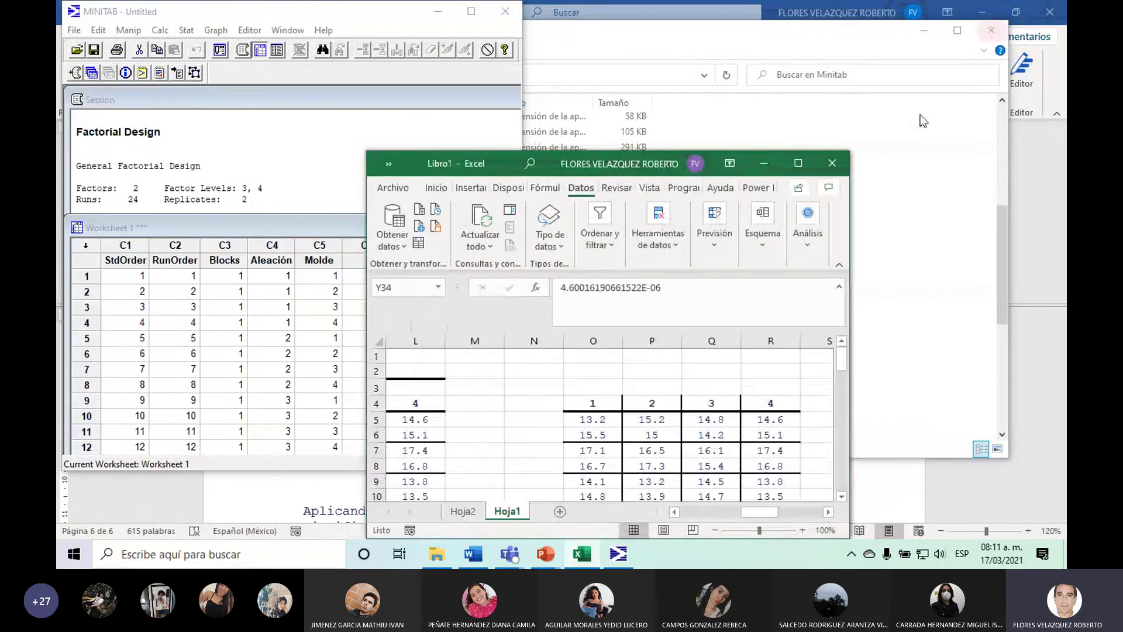
pyautogui.scroll(-1, 781, 491)
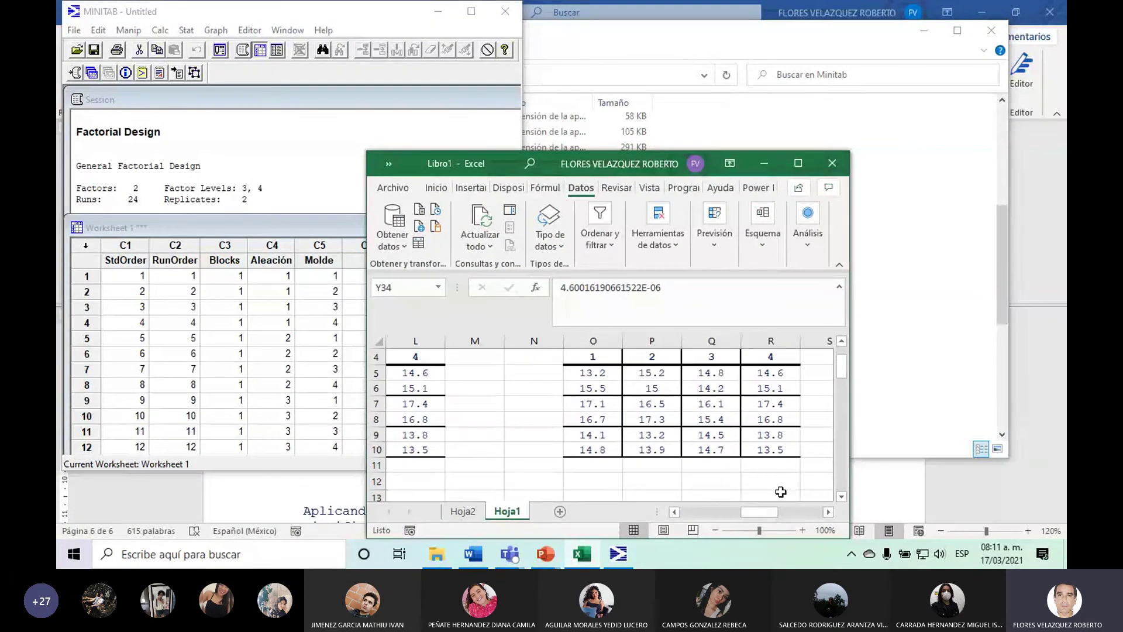
pyautogui.click(676, 512)
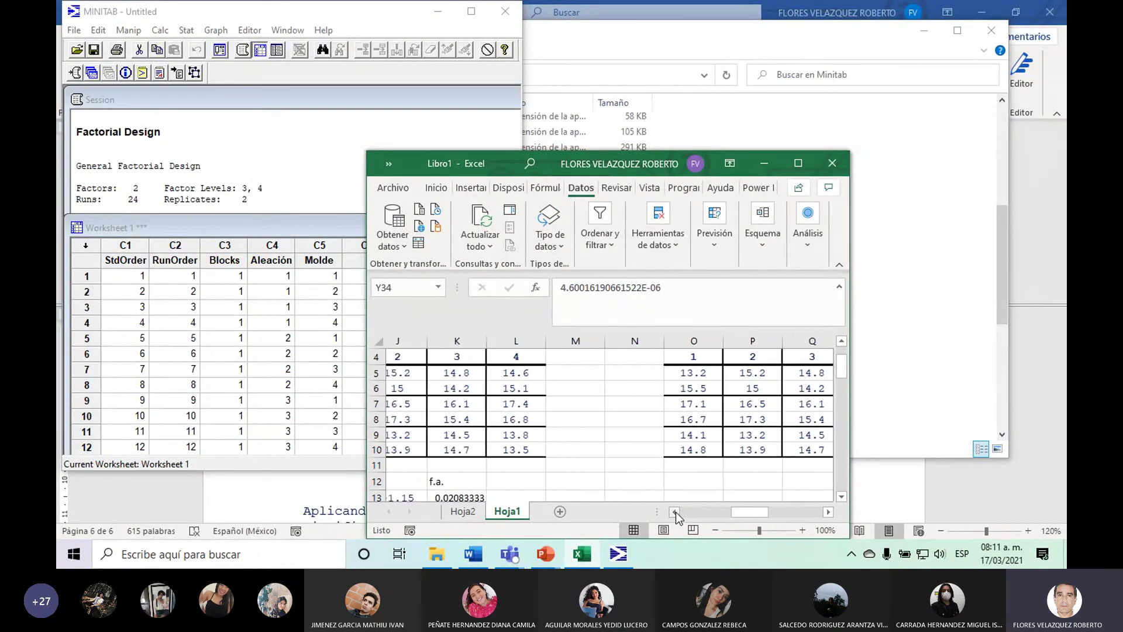
pyautogui.scroll(1, 615, 409)
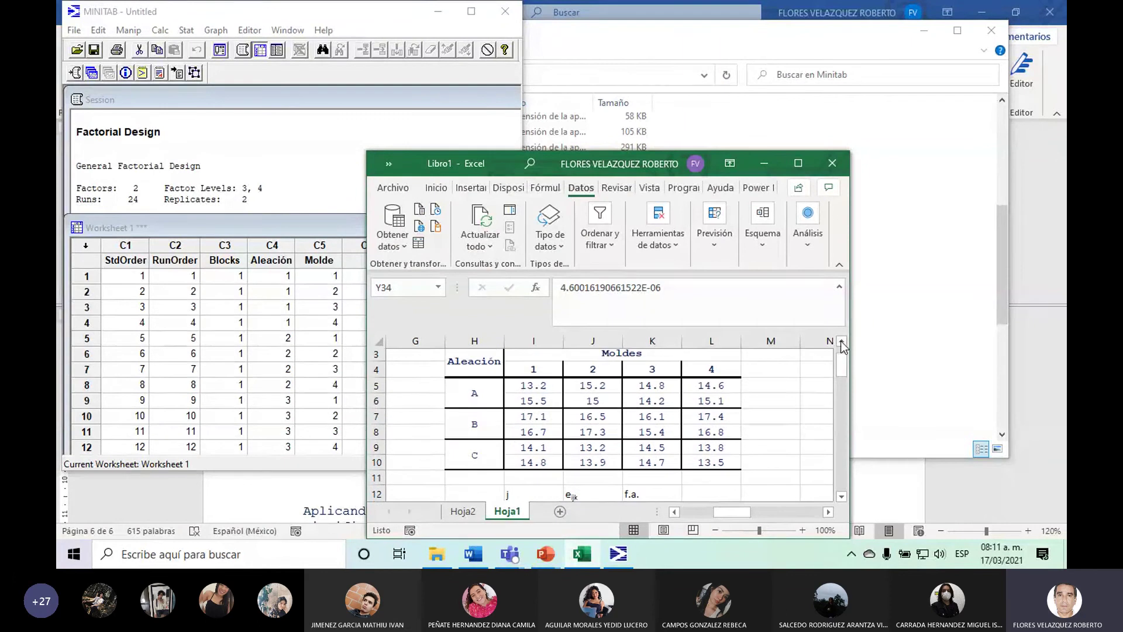
pyautogui.moveTo(616, 162); pyautogui.dragTo(769, 22)
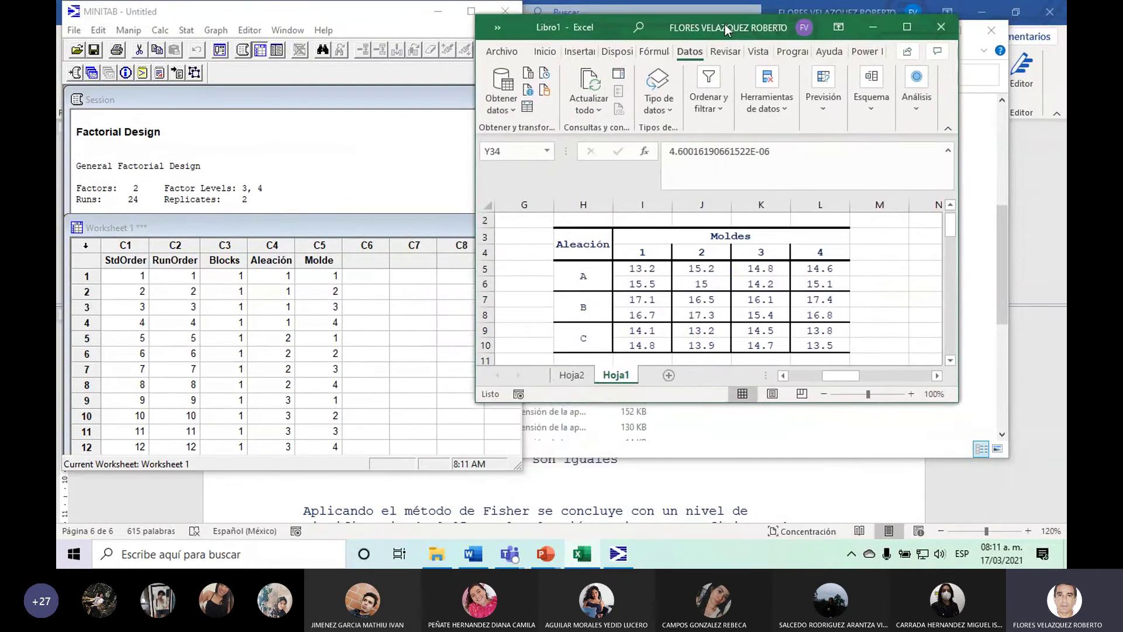
pyautogui.click(372, 277)
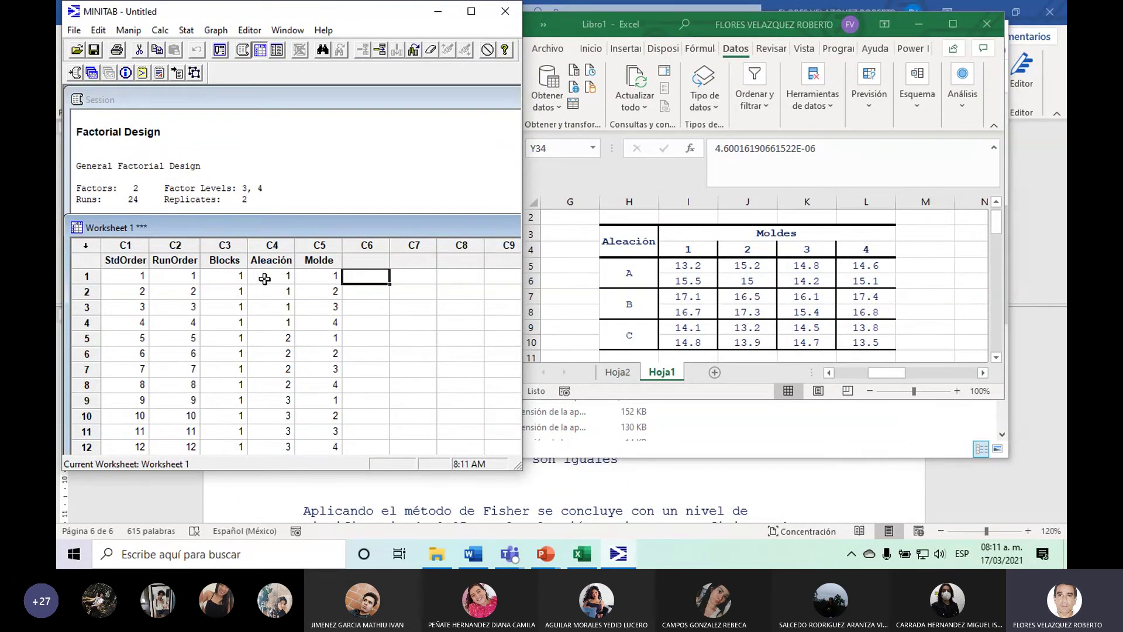
# Enter 13.2, 15.2, 14.8, 14.6, 17.1, 16.5 into C6 rows 1–6.
pyautogui.click(688, 263)
pyautogui.click(373, 280)
pyautogui.write('13.2')
pyautogui.press('Return')
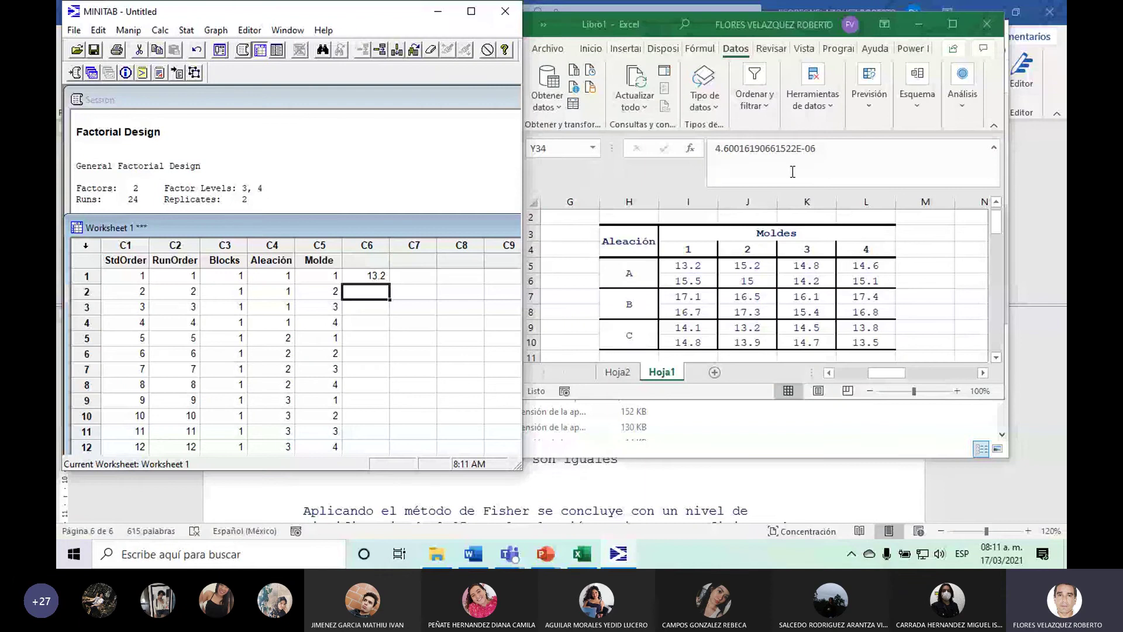
pyautogui.write('15.2')
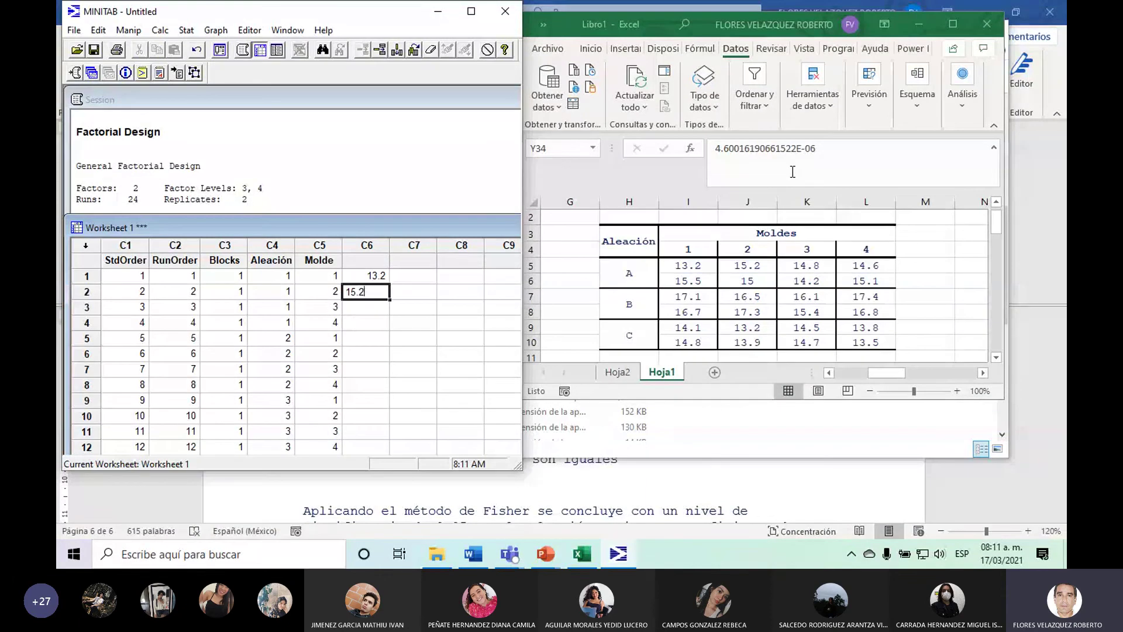
pyautogui.press('Return')
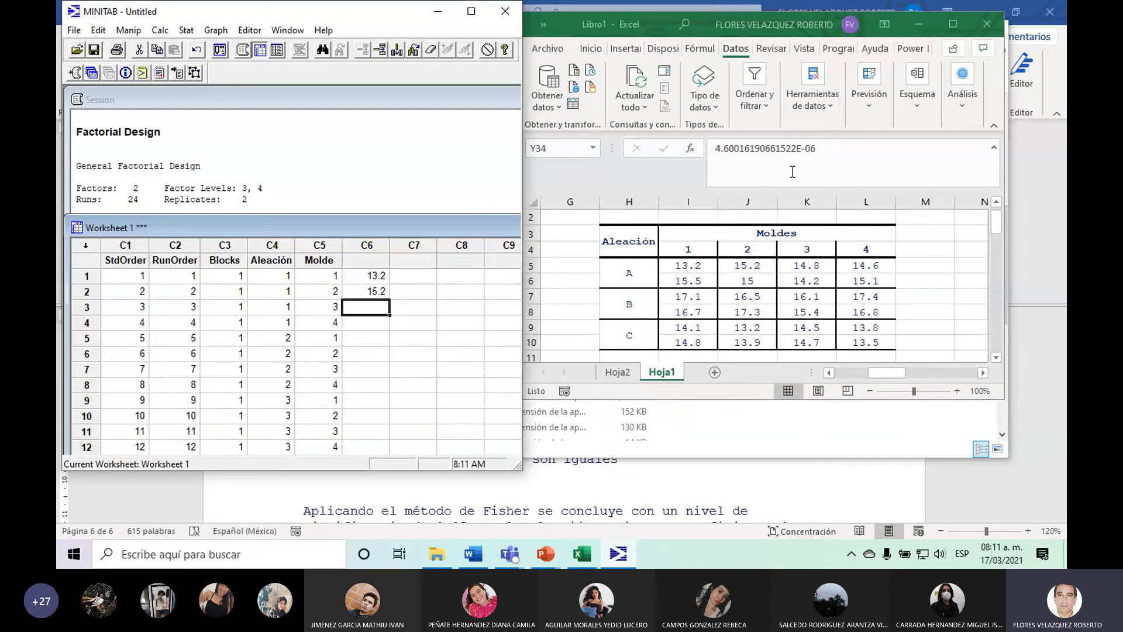
pyautogui.write('14')
pyautogui.write('.8')
pyautogui.press('Return')
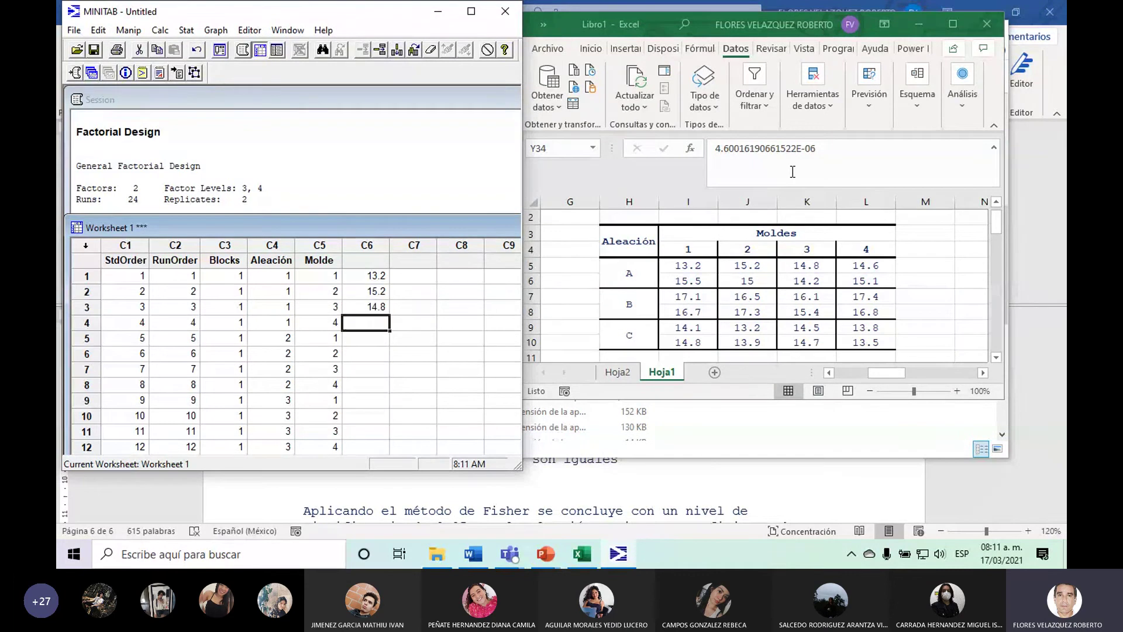
pyautogui.write('14.6')
pyautogui.press('Return')
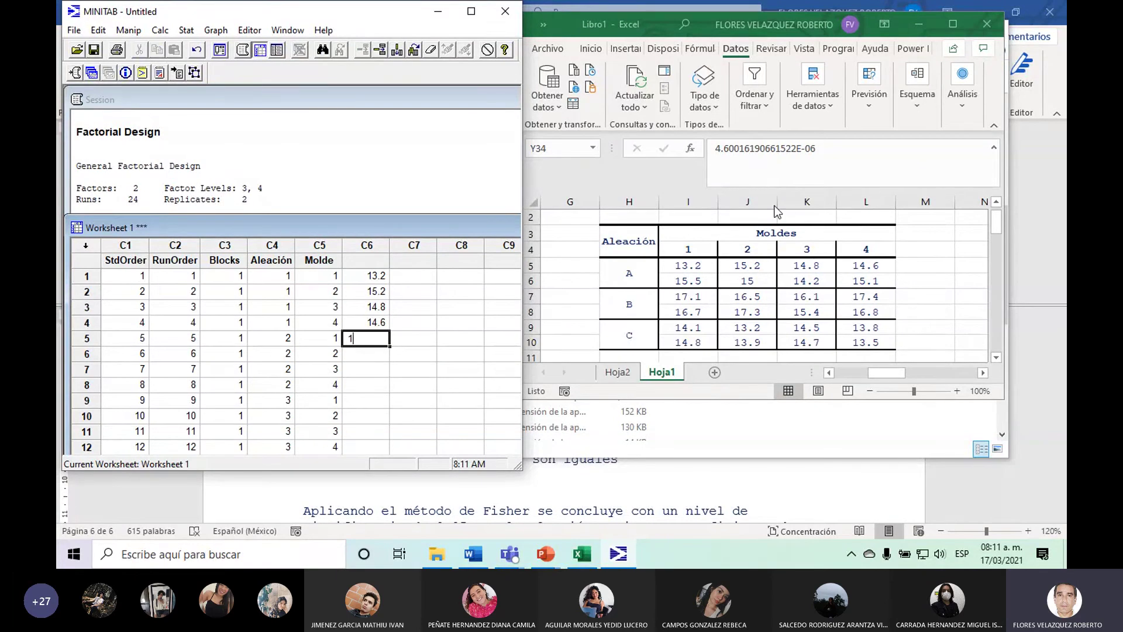
pyautogui.write('17.1')
pyautogui.press('Return')
pyautogui.write('16.5')
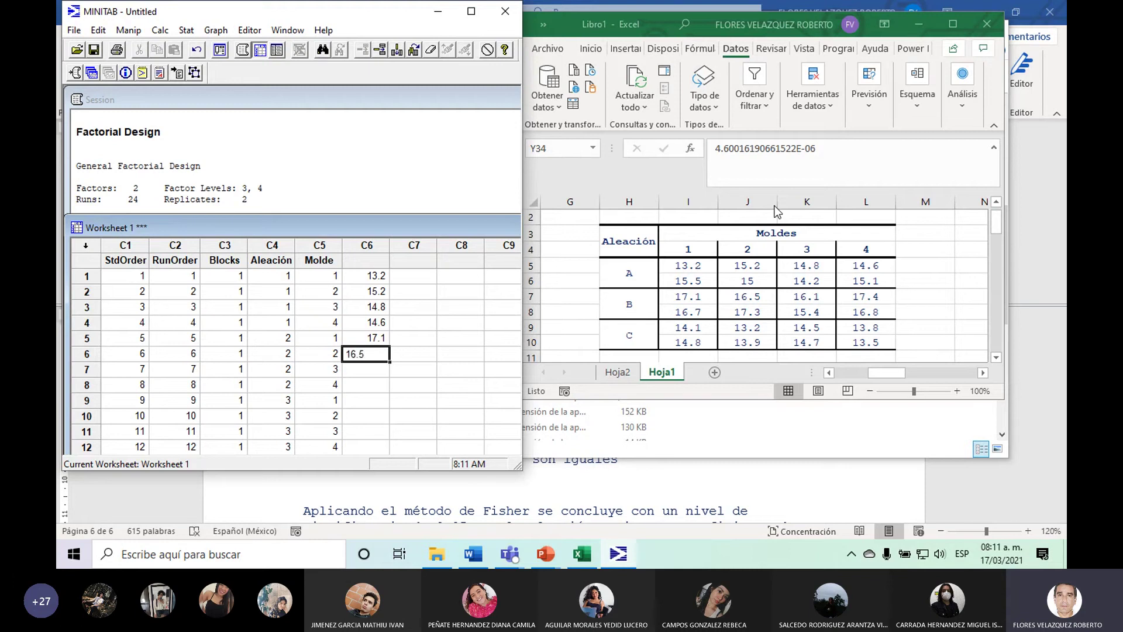
pyautogui.press('Return')
# Enter 16.1, 17.4, 14.1, 13.2, 14.5, 13.8 into C6 rows 7–12, then maximize Minitab.
pyautogui.write('16.1')
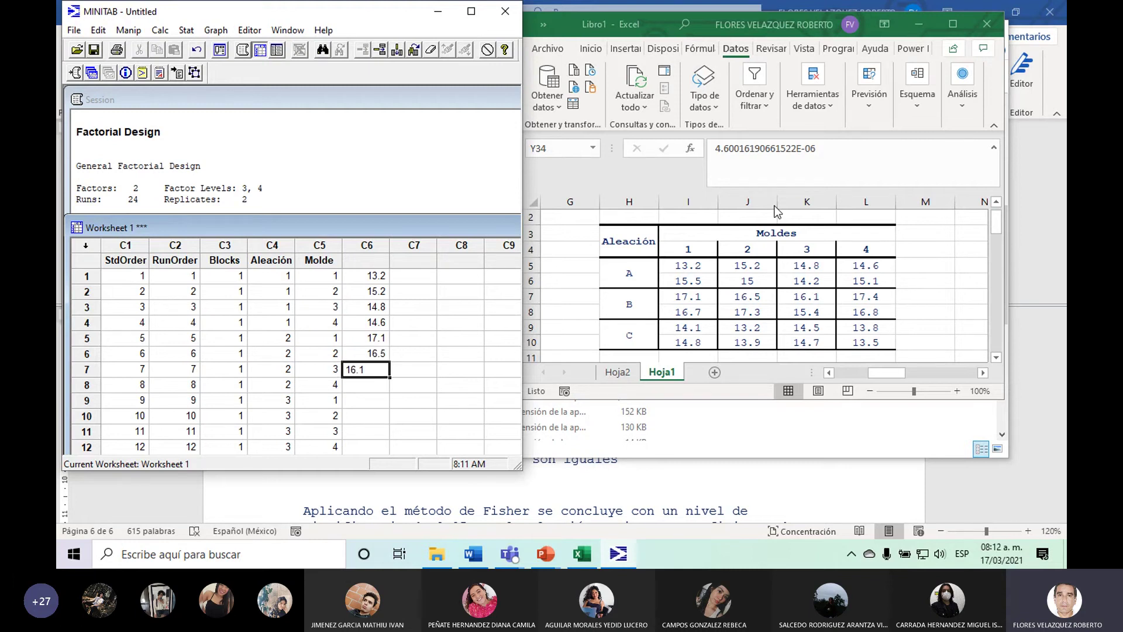
pyautogui.press('Return')
pyautogui.write('17.4')
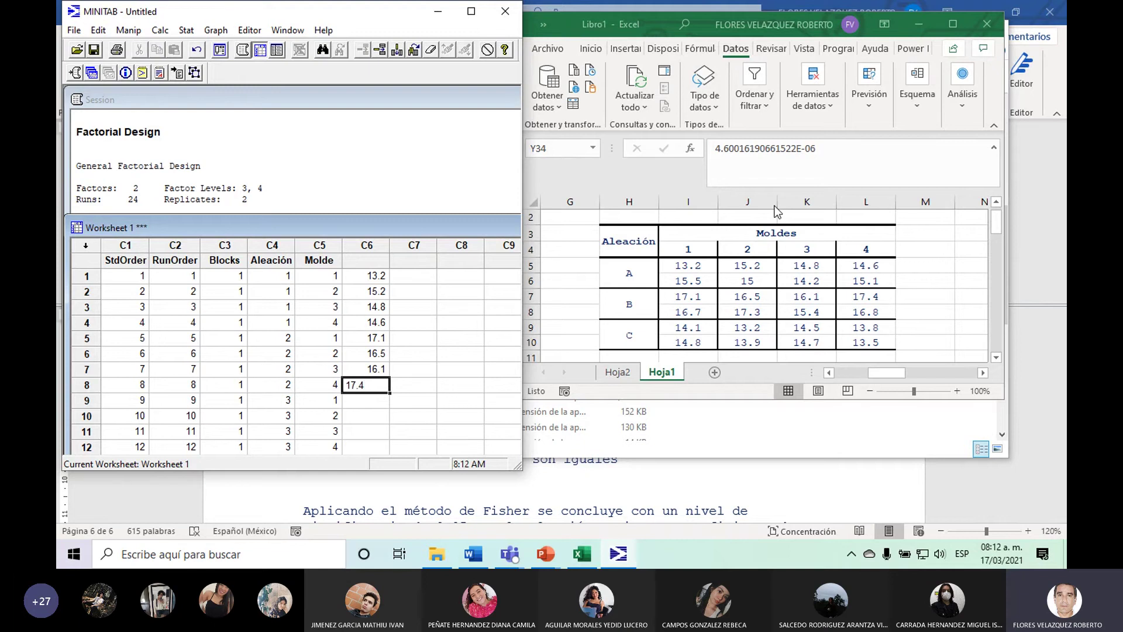
pyautogui.press('Return')
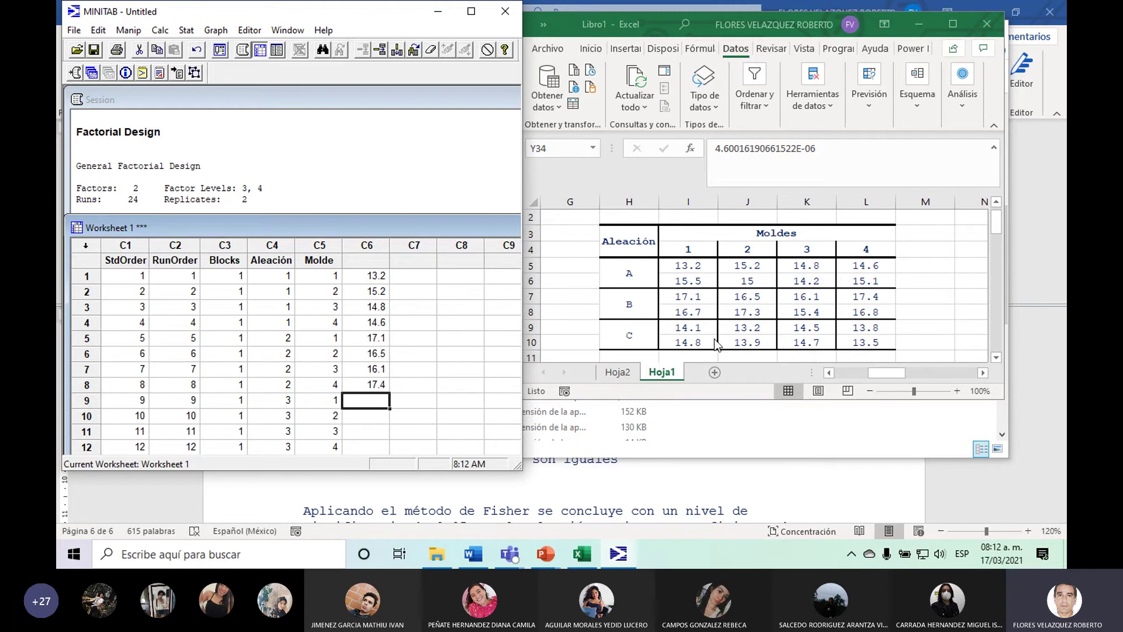
pyautogui.write('14.1')
pyautogui.press('Return')
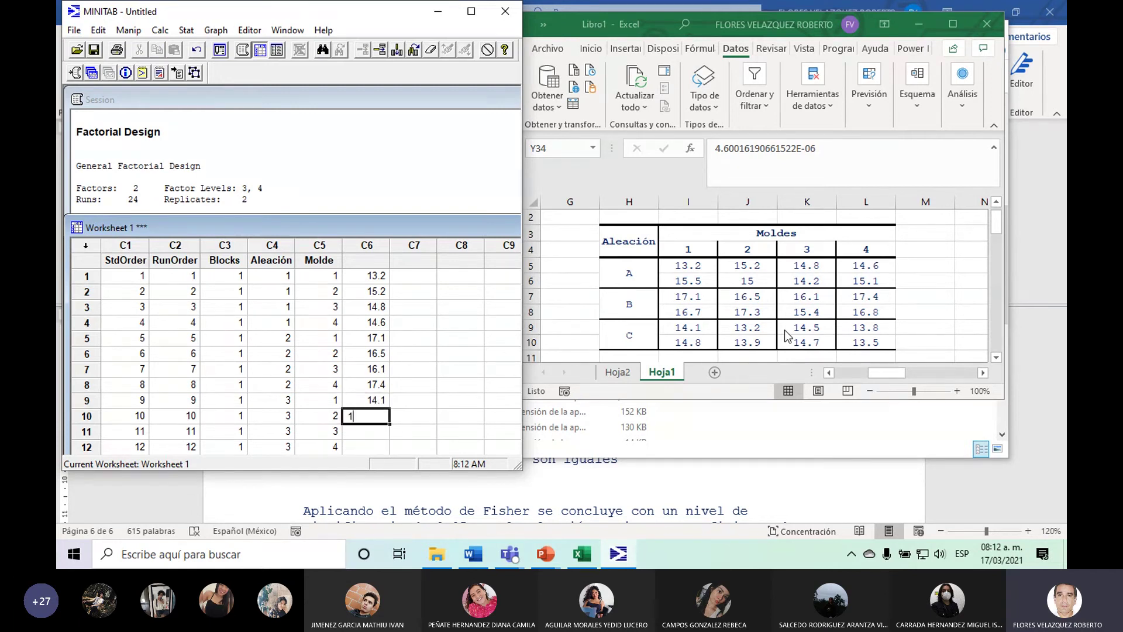
pyautogui.write('13.2')
pyautogui.press('Return')
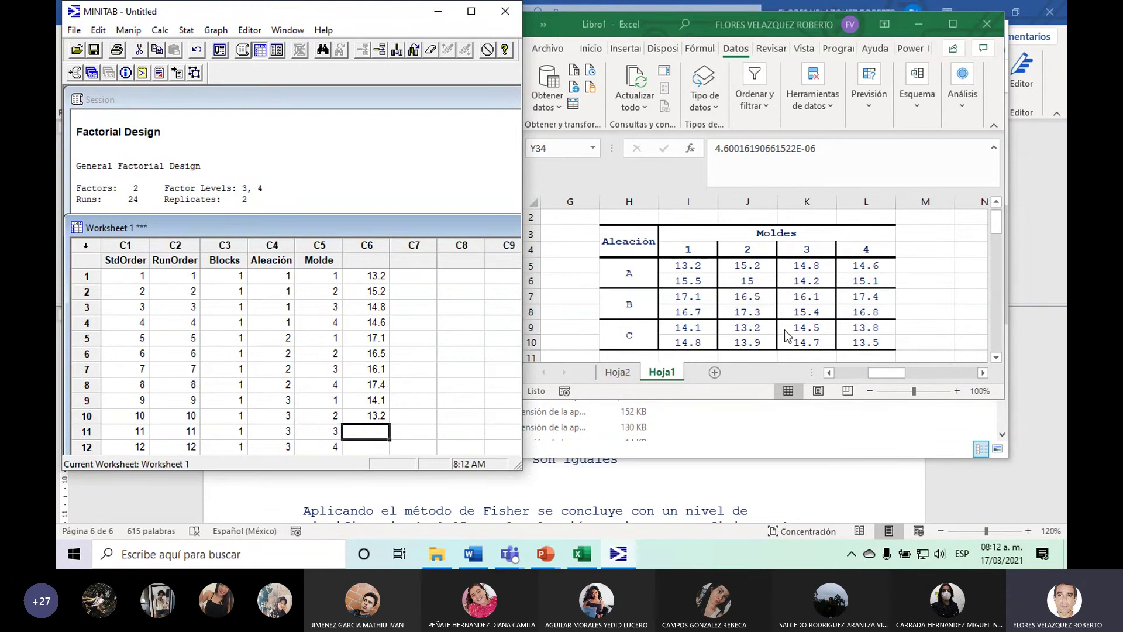
pyautogui.write('14.5')
pyautogui.press('Return')
pyautogui.write('13.8')
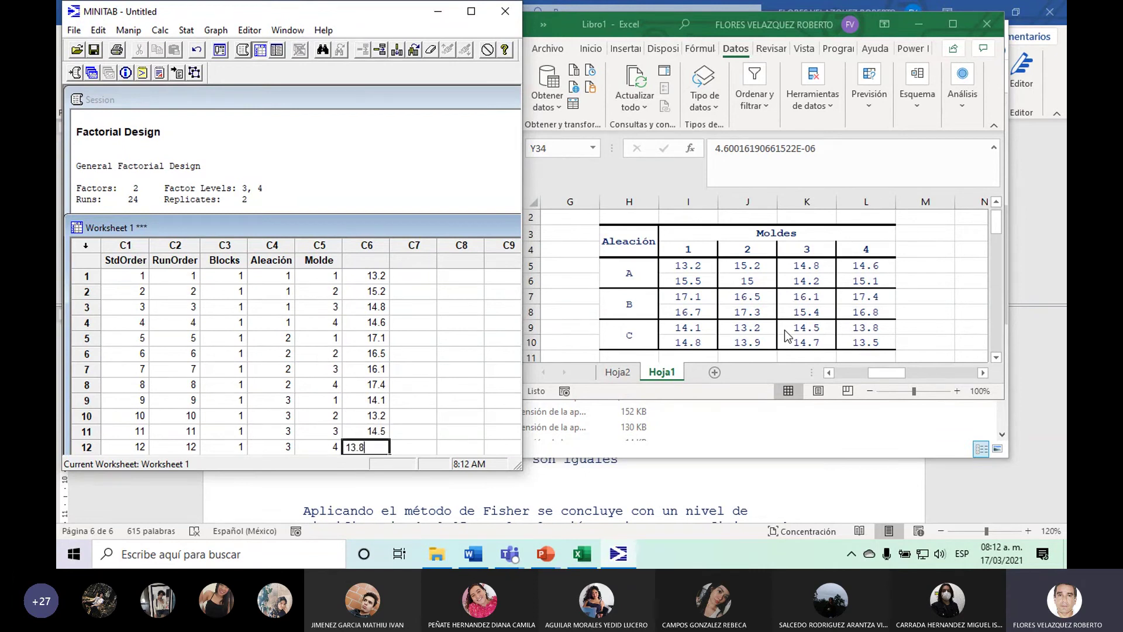
pyautogui.press('Return')
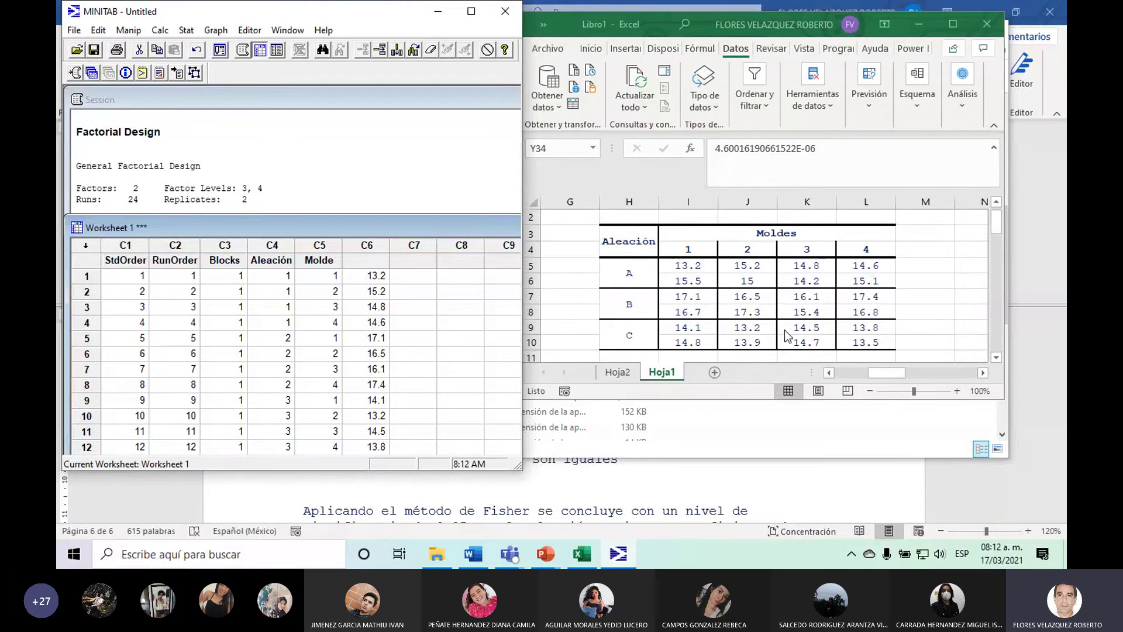
pyautogui.click(468, 396)
pyautogui.press('Down')
pyautogui.press('Down')
pyautogui.press('Down')
pyautogui.press('Down')
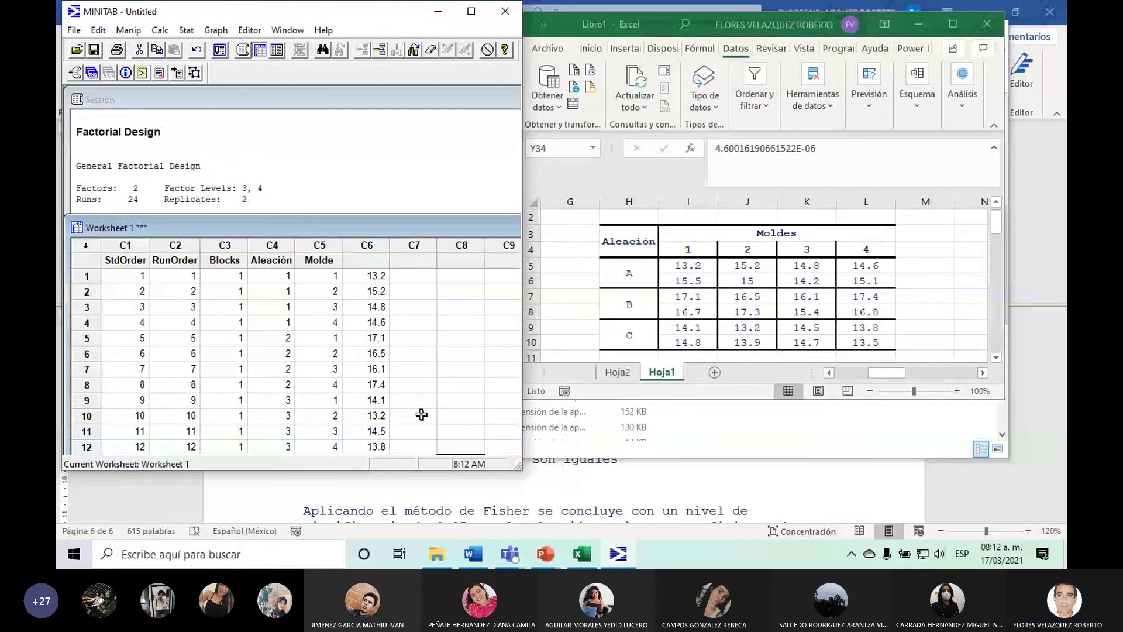
pyautogui.click(471, 11)
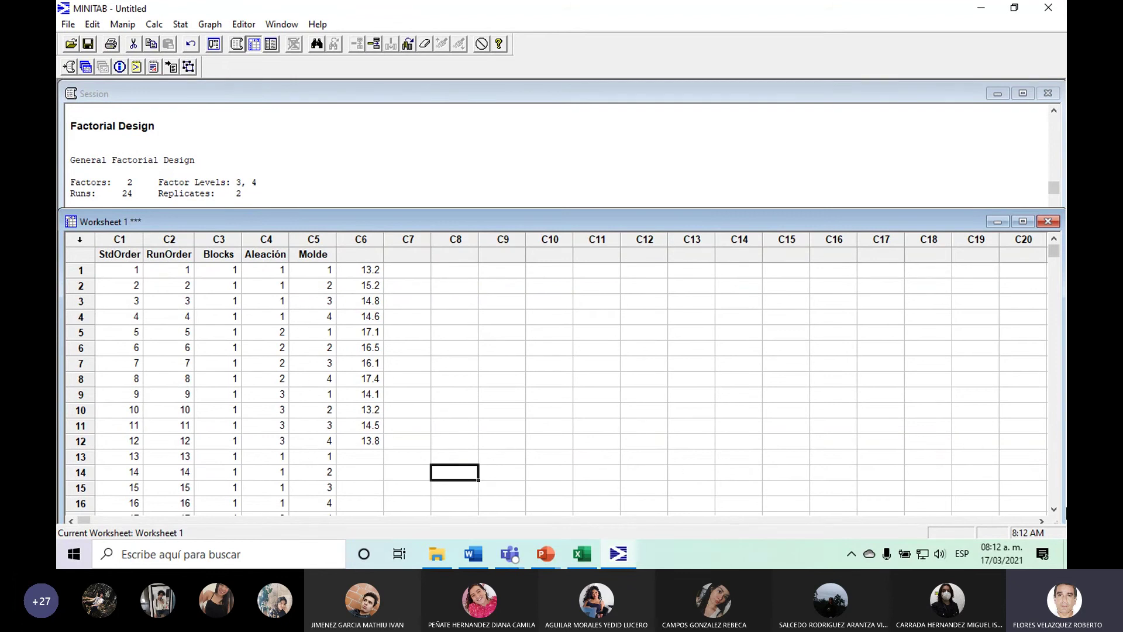
# Enter 15.5, 15.0, 14.8, 15.1, 16.7, 17.3 into C6 rows 13–18.
pyautogui.click(1055, 510)
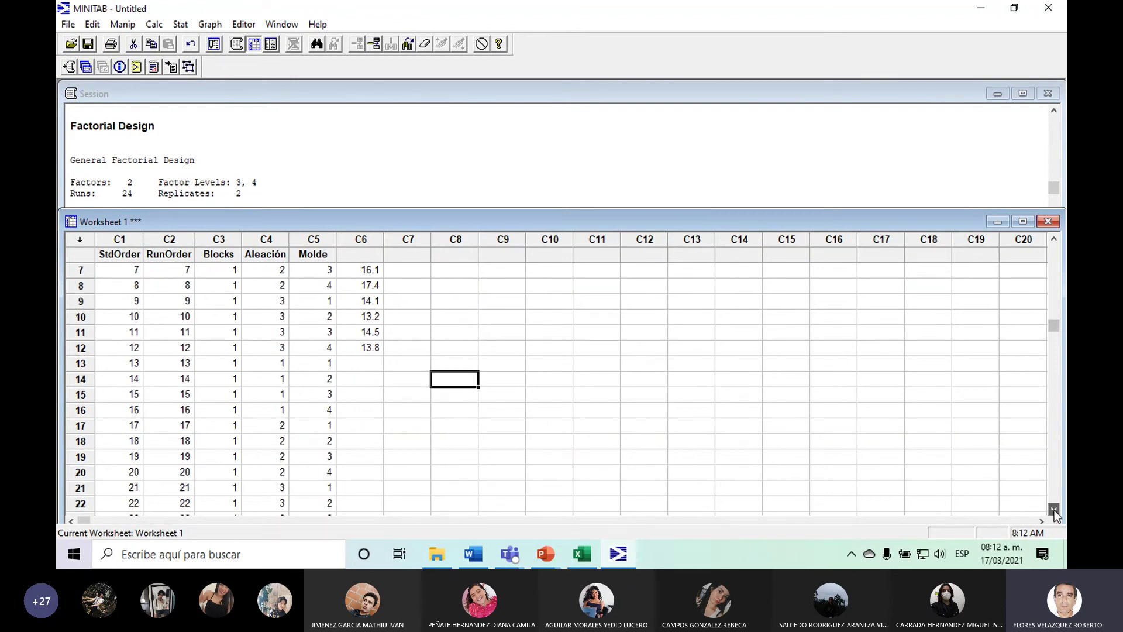
pyautogui.click(1054, 511)
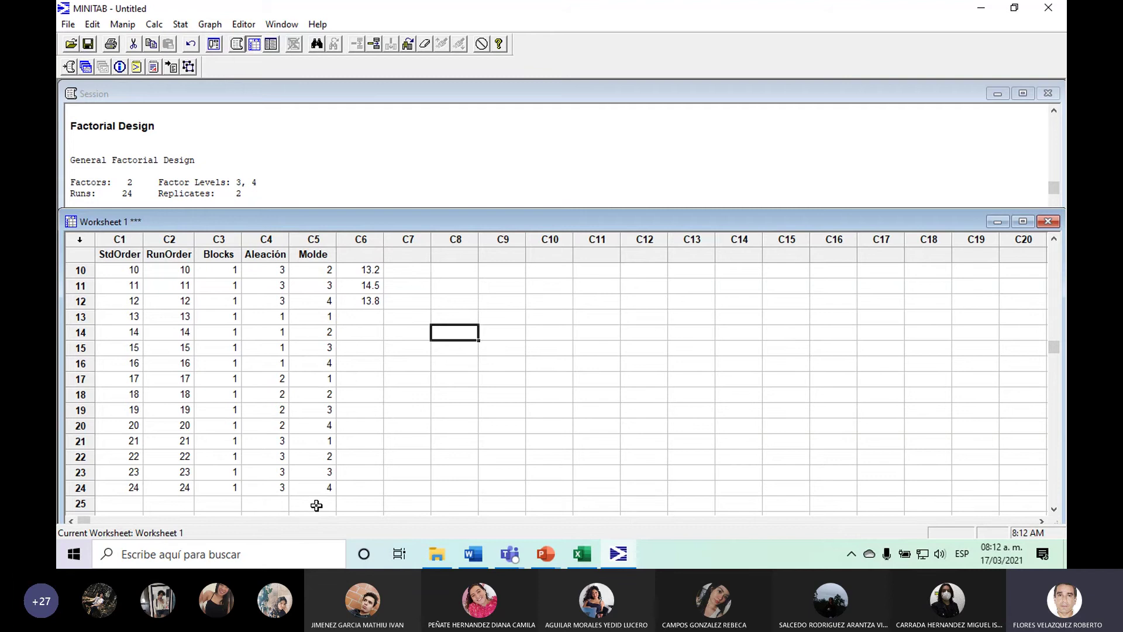
pyautogui.click(1014, 7)
pyautogui.click(368, 322)
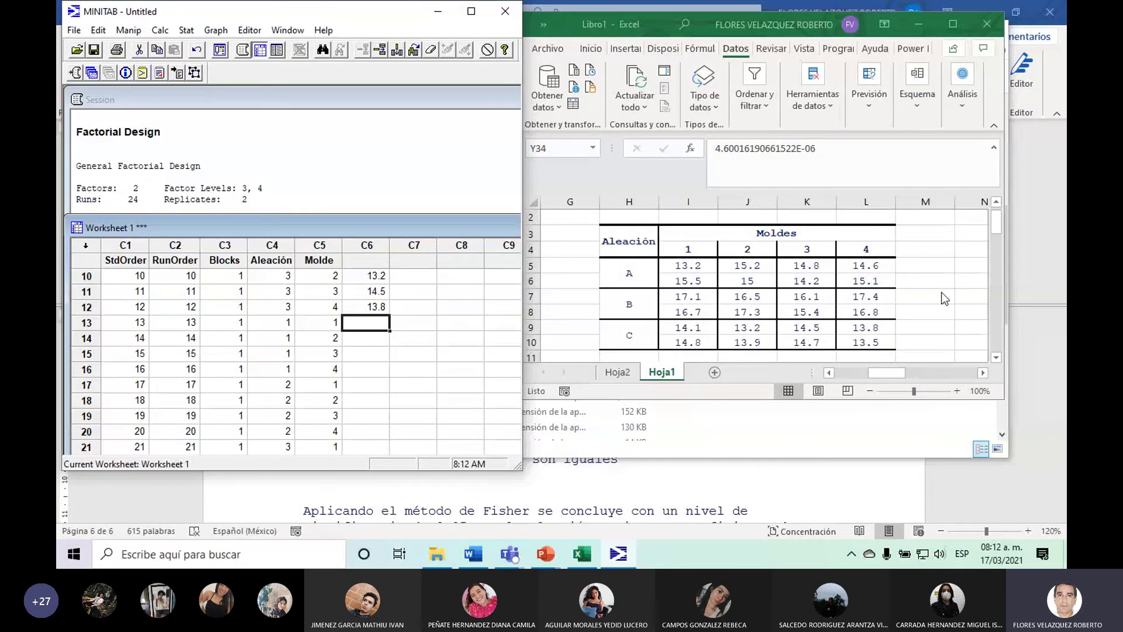
pyautogui.write('15.5')
pyautogui.press('Return')
pyautogui.write('11')
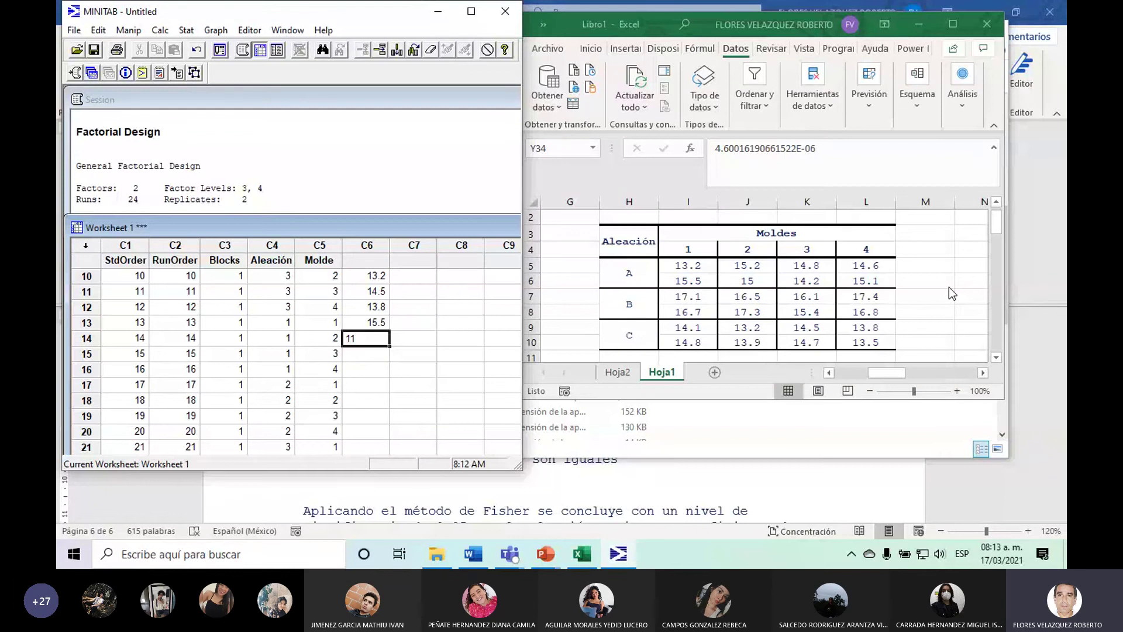
pyautogui.press('Return')
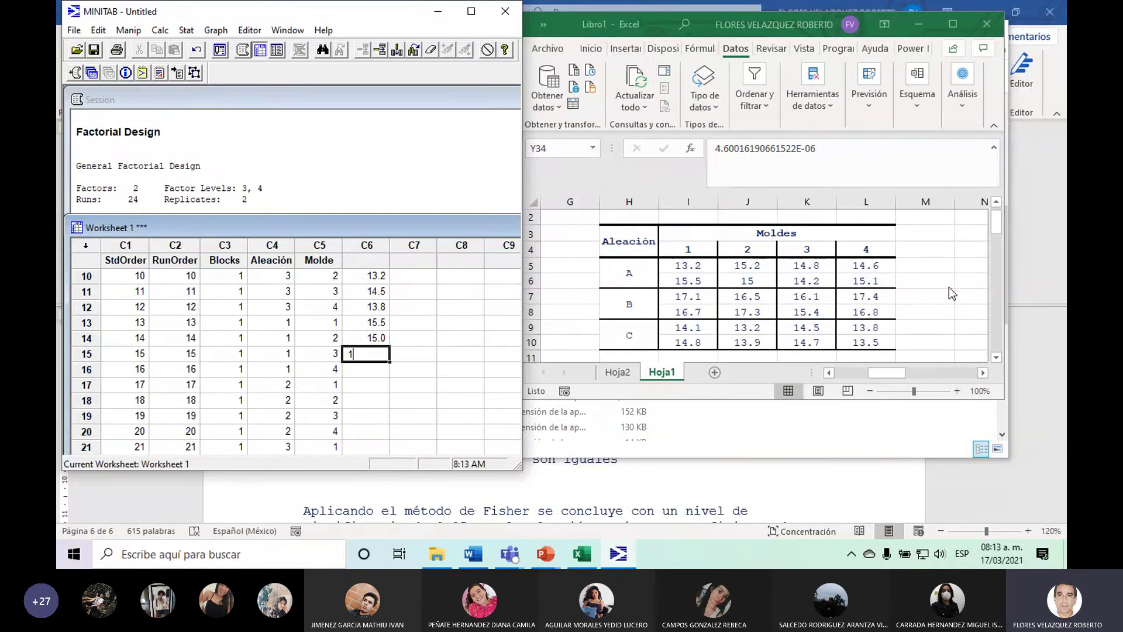
pyautogui.write('14.2')
pyautogui.press('Return')
pyautogui.write('15.')
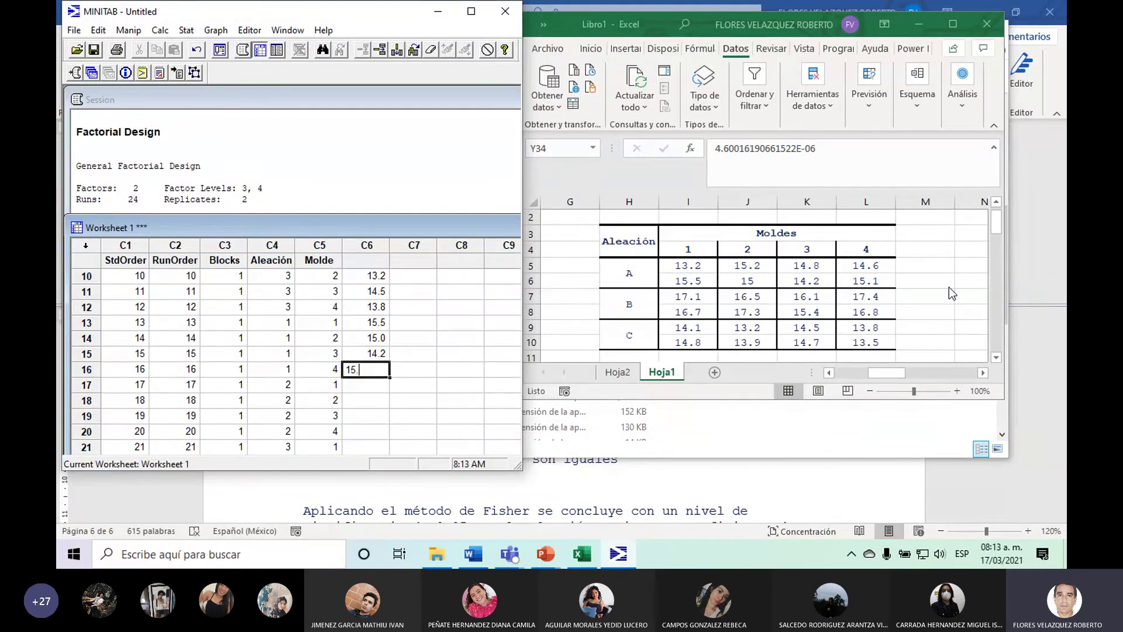
pyautogui.write('1')
pyautogui.press('Return')
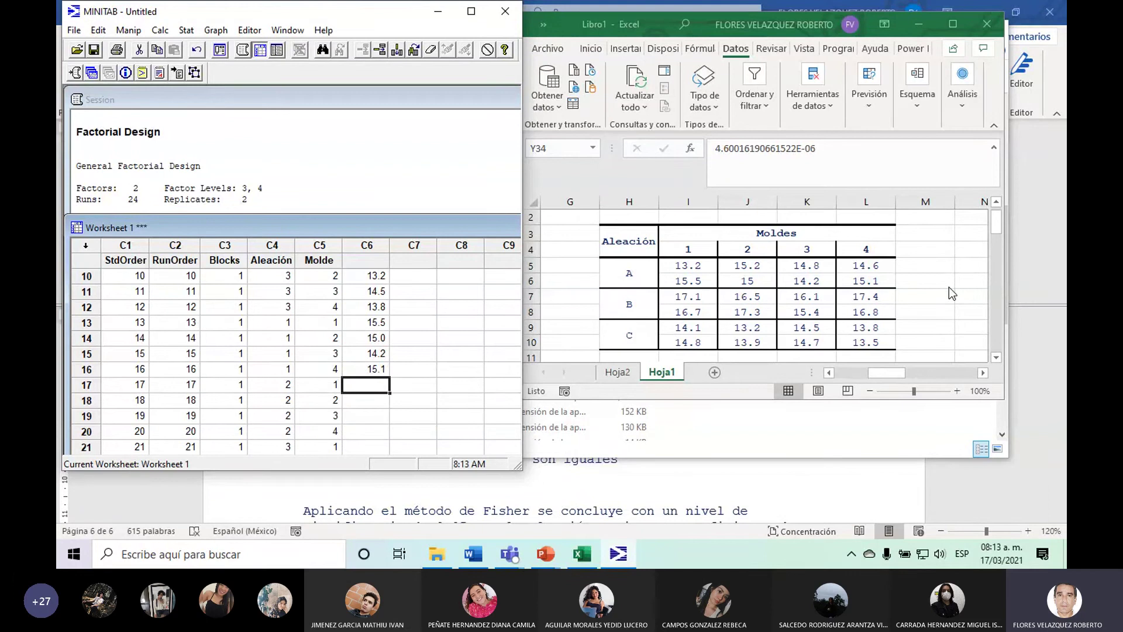
pyautogui.write('16.7')
pyautogui.press('Return')
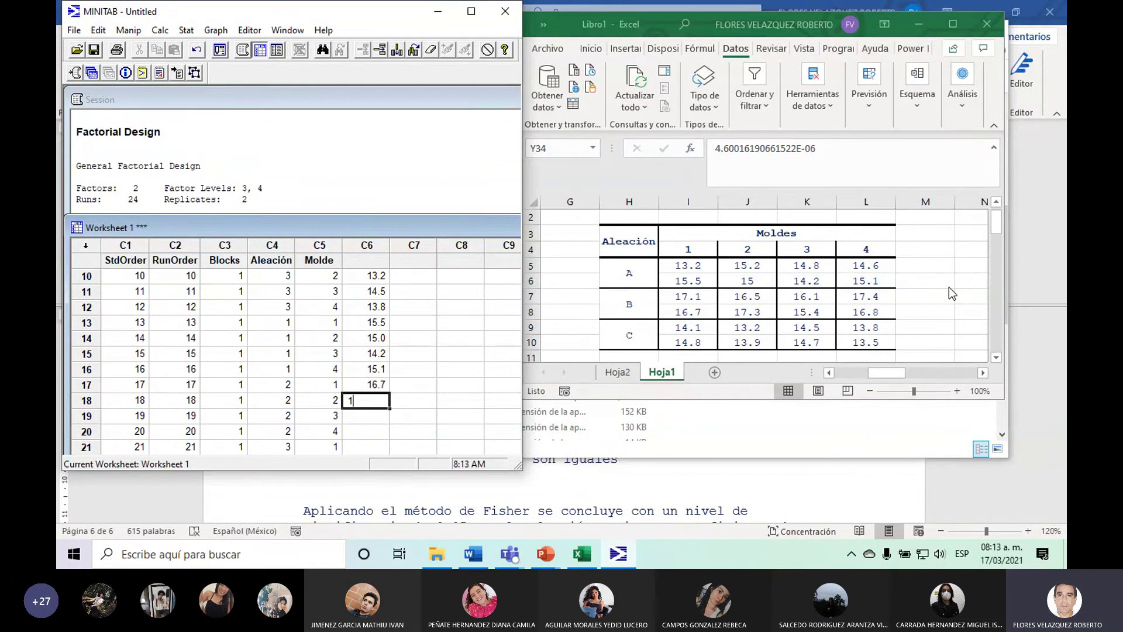
pyautogui.write('17.3')
pyautogui.press('Return')
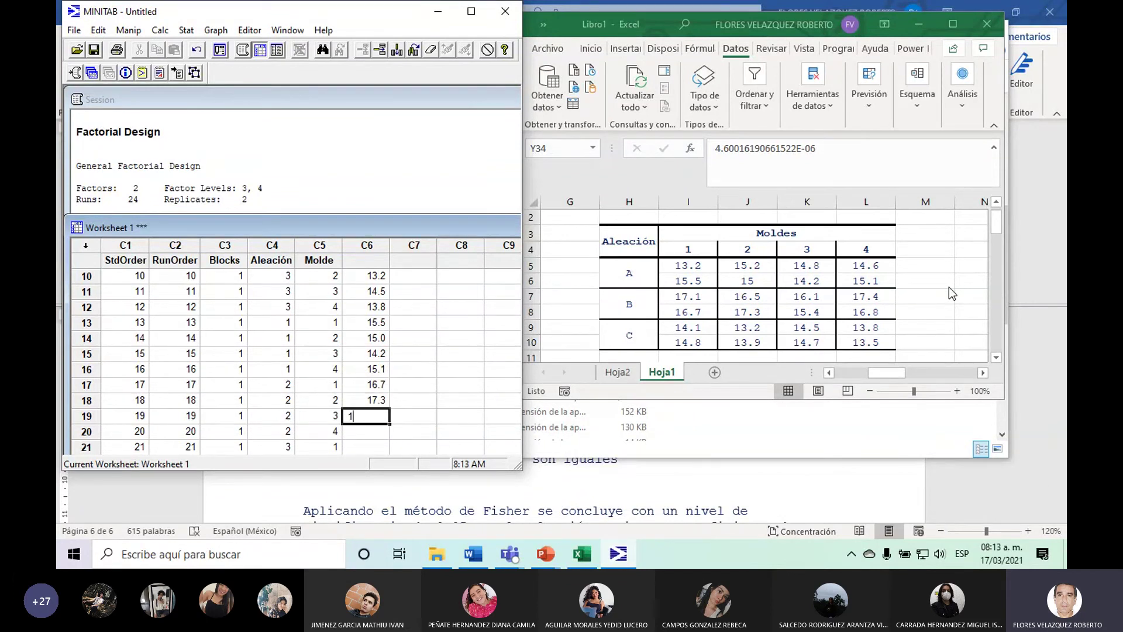
# Enter the remaining C6 values, correcting row 19 to 15.4, then 16.8 and 14.8; maximize Minitab.
pyautogui.write('156')
pyautogui.press('Return')
pyautogui.press('Up')
pyautogui.write('15.')
pyautogui.press('Return')
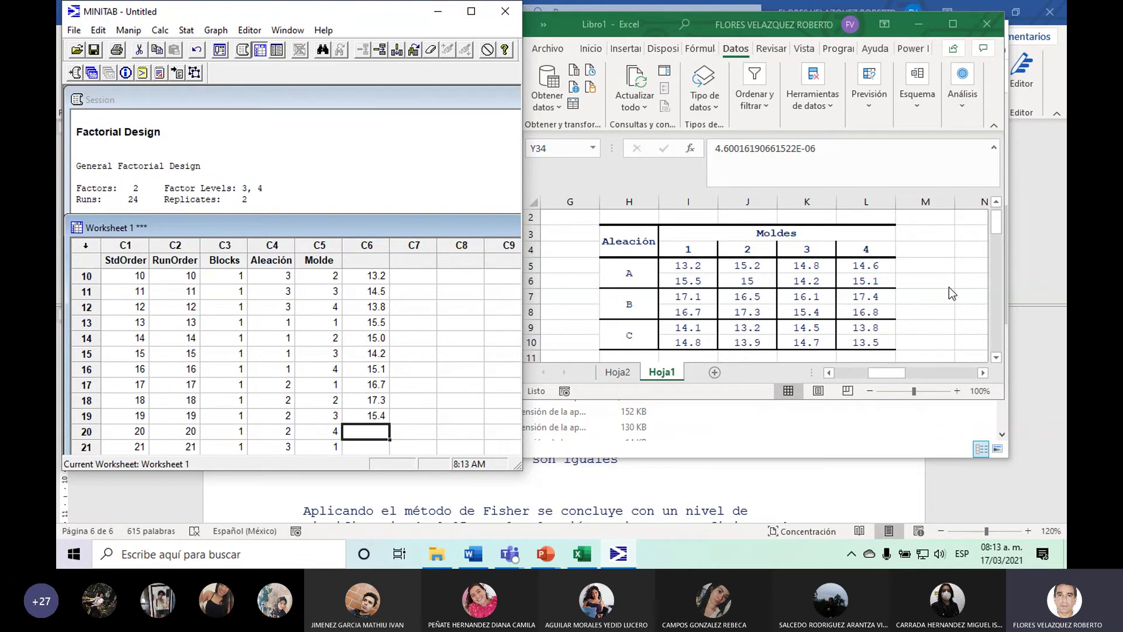
pyautogui.write('16.85')
pyautogui.press('Return')
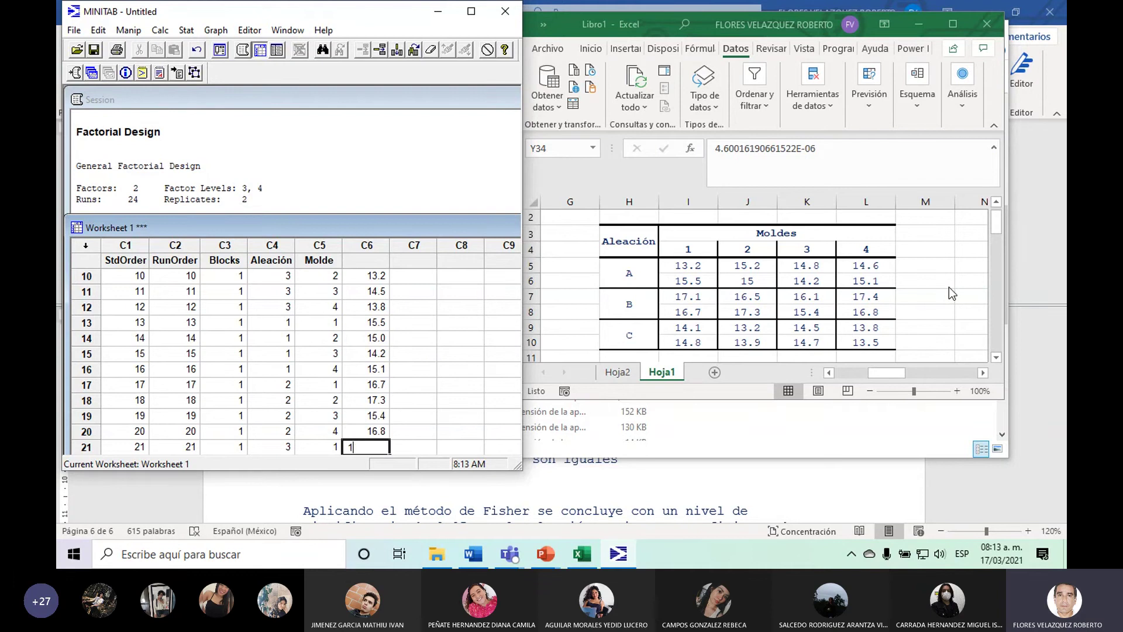
pyautogui.write('14.8')
pyautogui.press('Return')
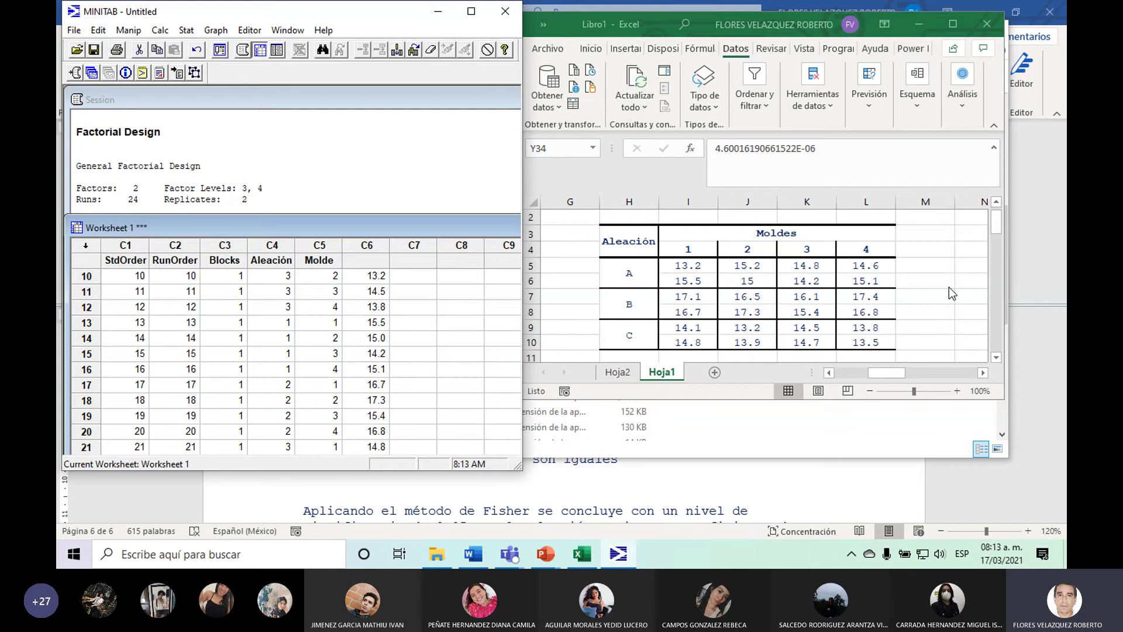
pyautogui.click(493, 352)
pyautogui.moveTo(518, 467); pyautogui.dragTo(530, 521)
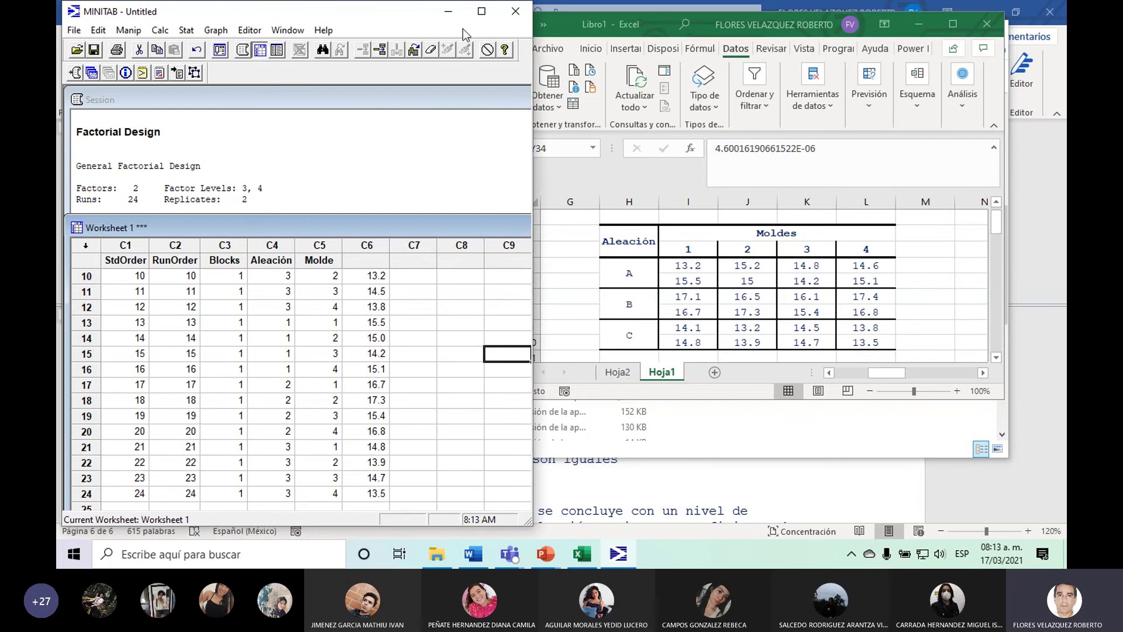
pyautogui.click(479, 12)
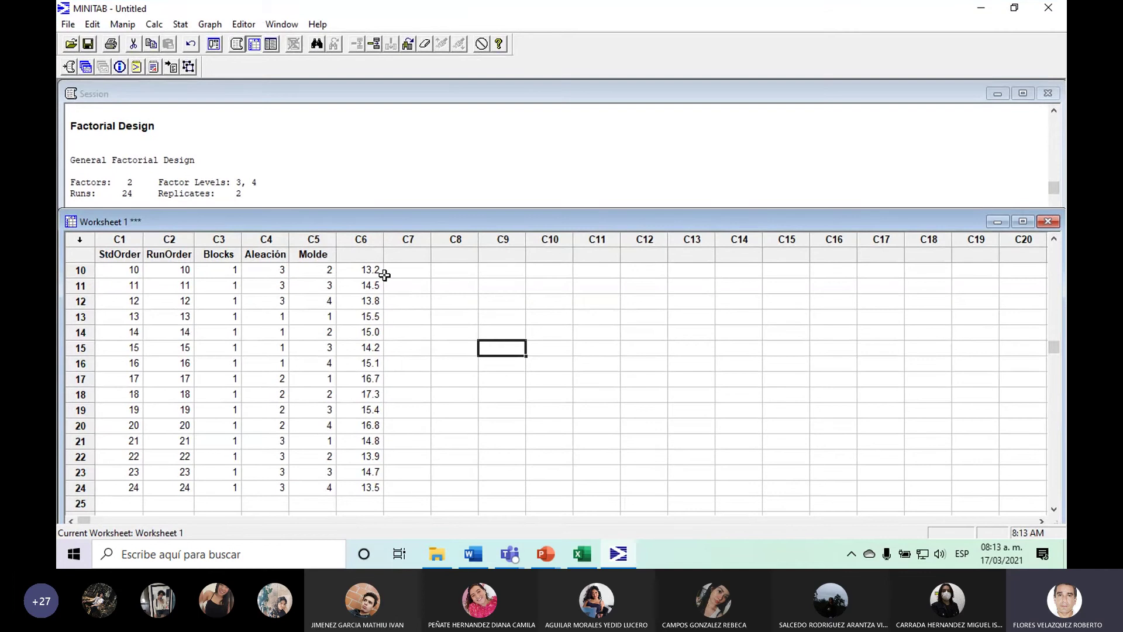
# Type Ruptura into the C6 column-name cell as the response label.
pyautogui.rightClick(360, 248)
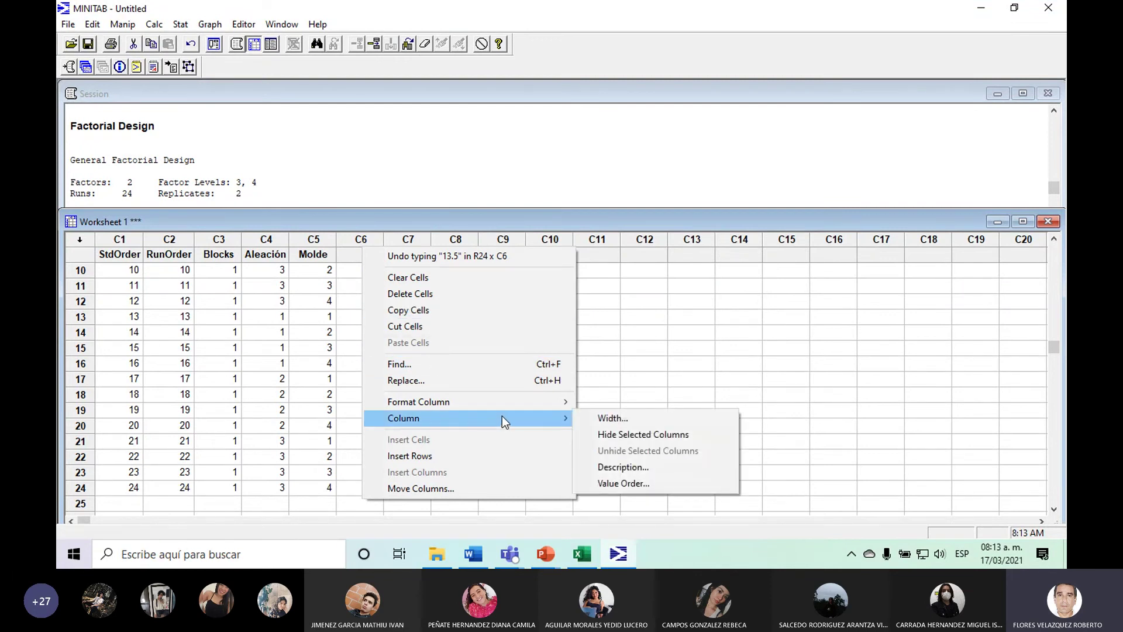
pyautogui.moveTo(419, 402)
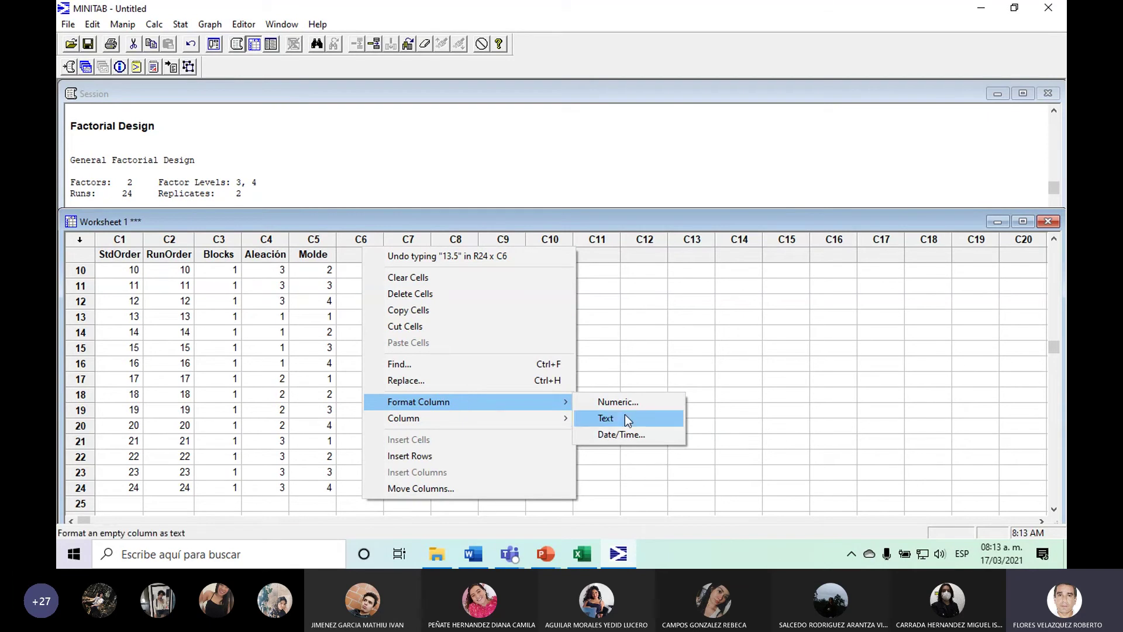
pyautogui.click(619, 321)
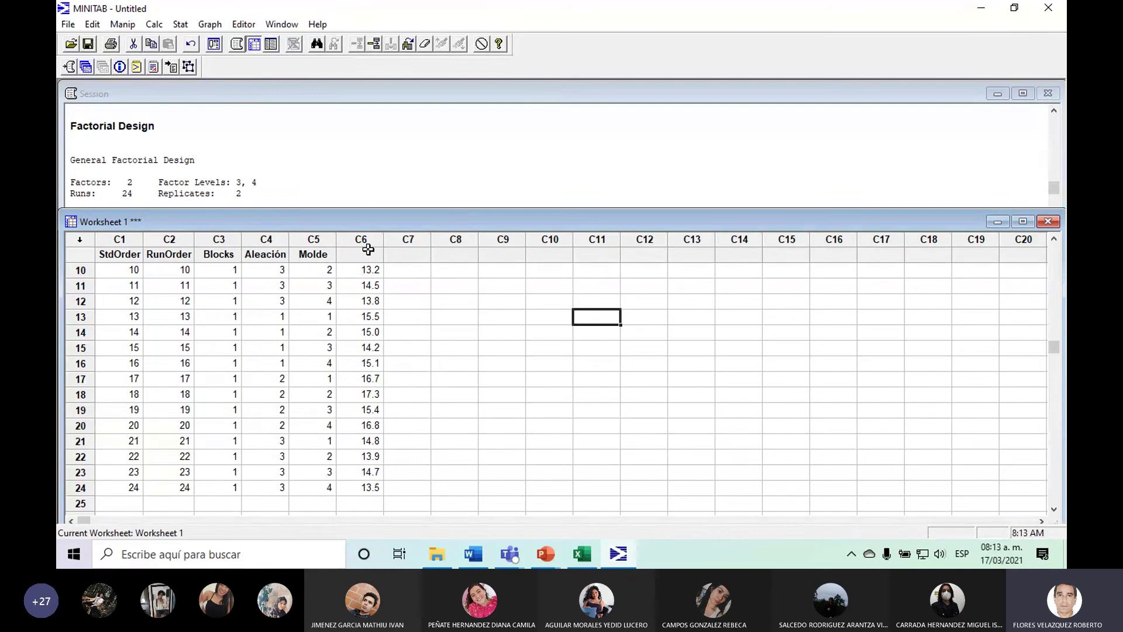
pyautogui.moveTo(364, 251); pyautogui.dragTo(369, 257)
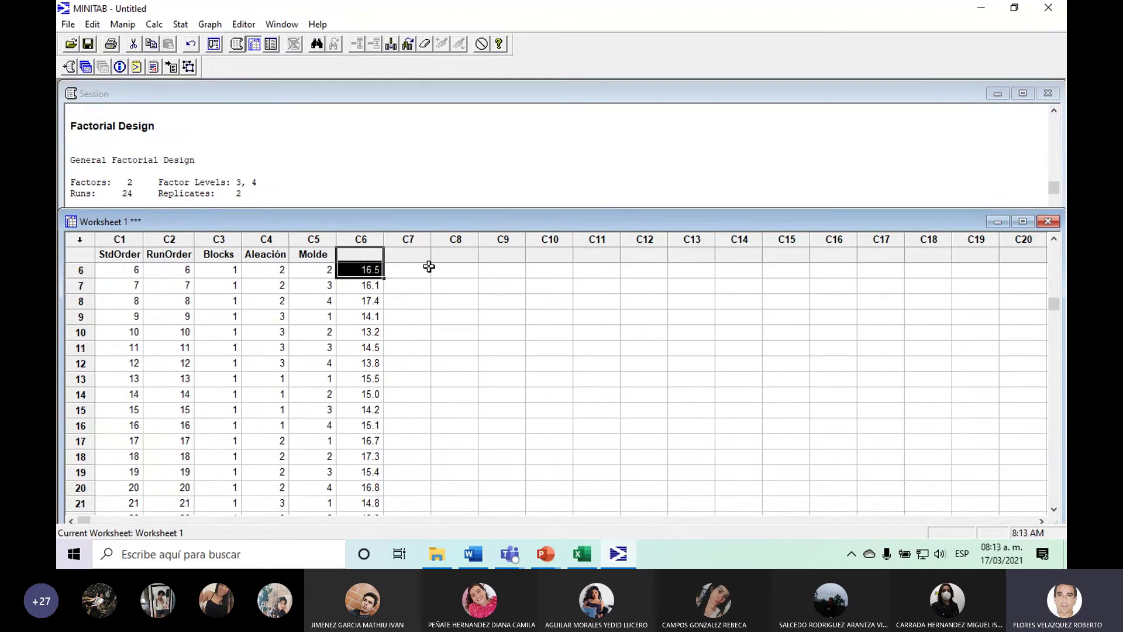
pyautogui.click(1054, 266)
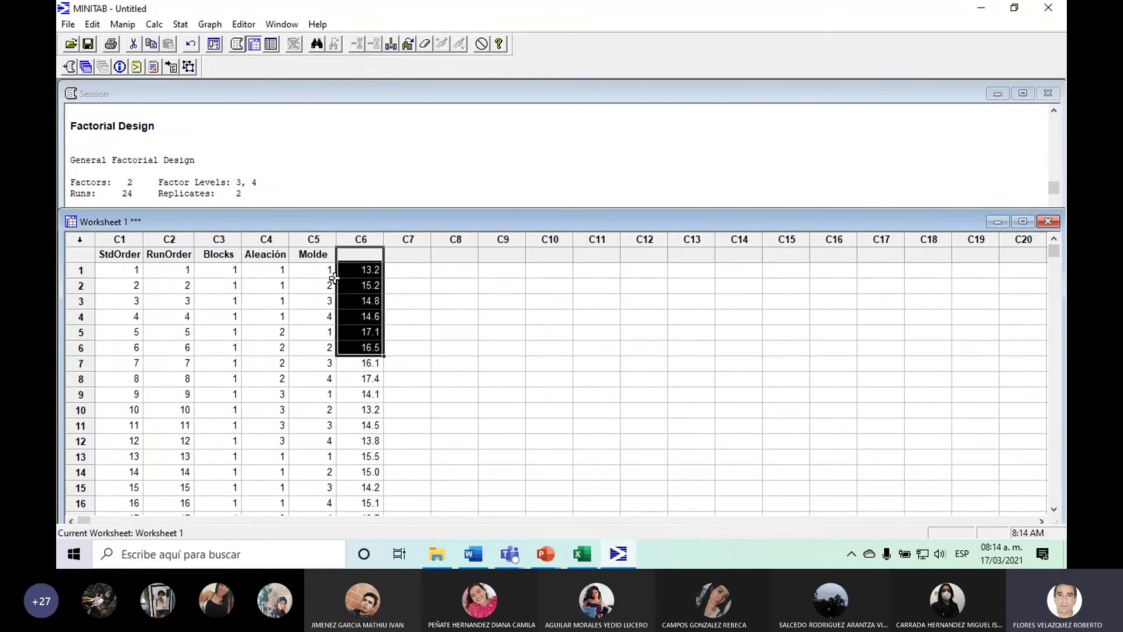
pyautogui.click(350, 258)
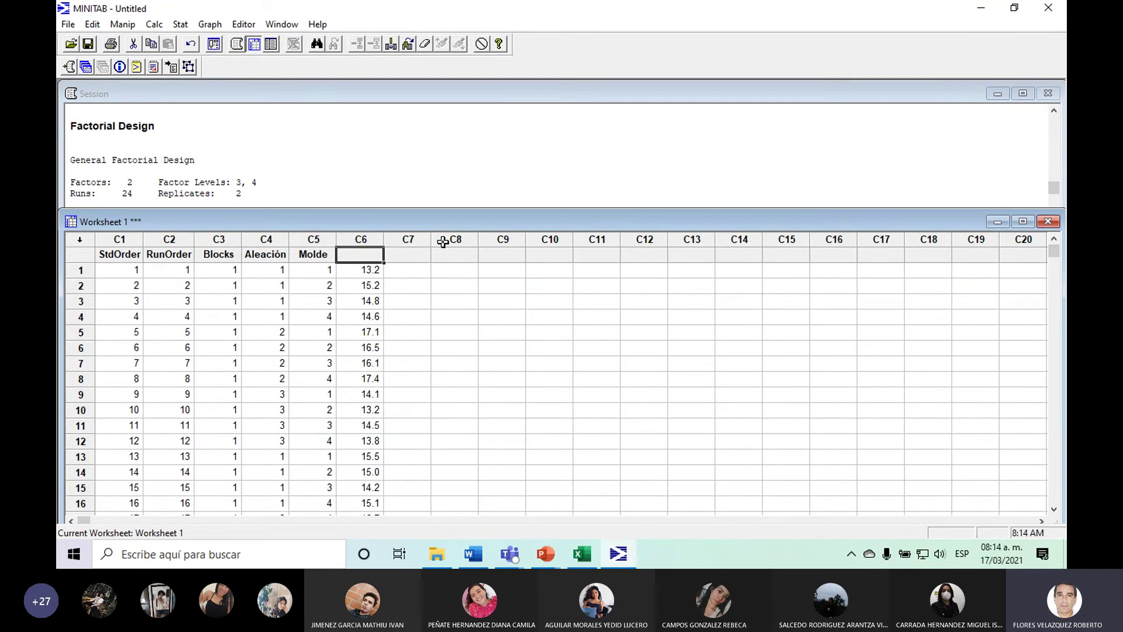
pyautogui.write('Rupt')
pyautogui.write('ura')
pyautogui.press('Return')
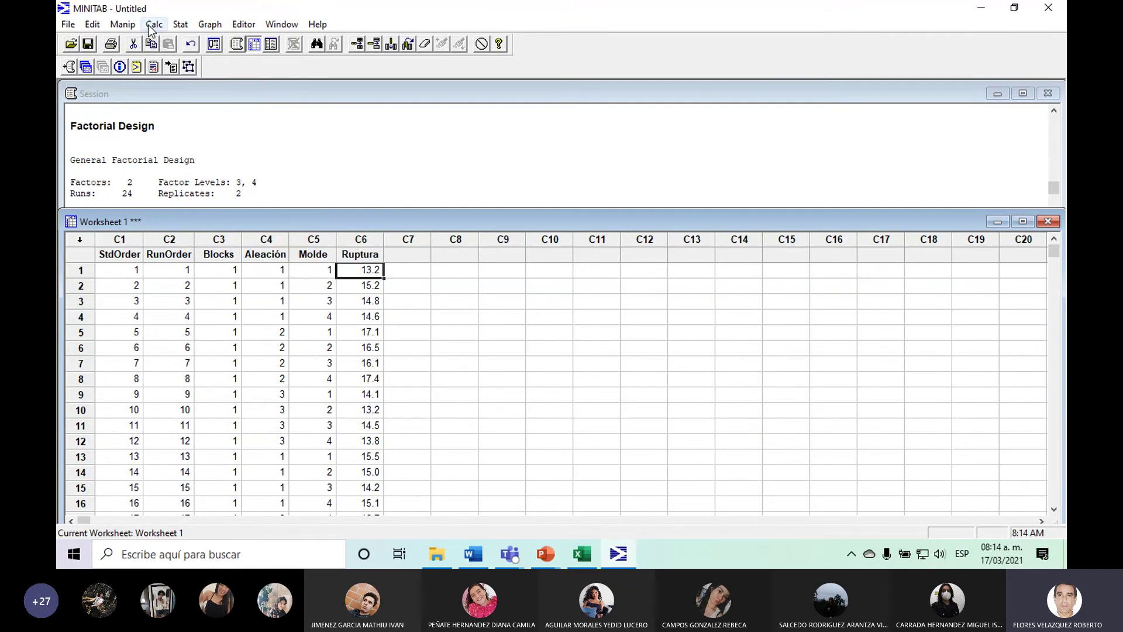
pyautogui.click(180, 26)
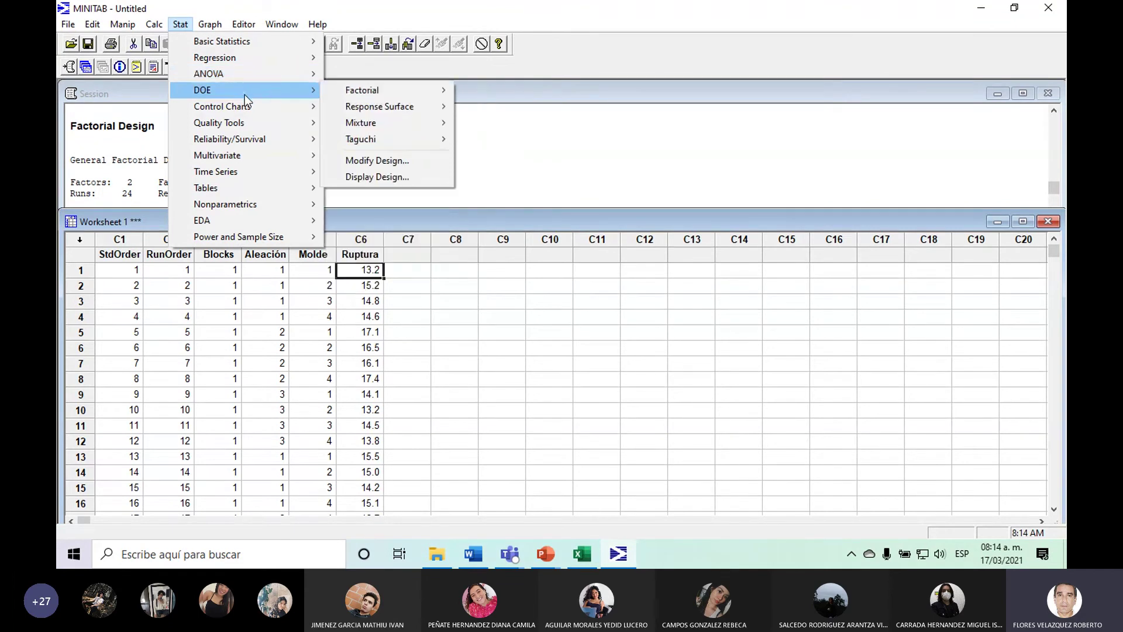
pyautogui.moveTo(202, 89)
pyautogui.moveTo(362, 90)
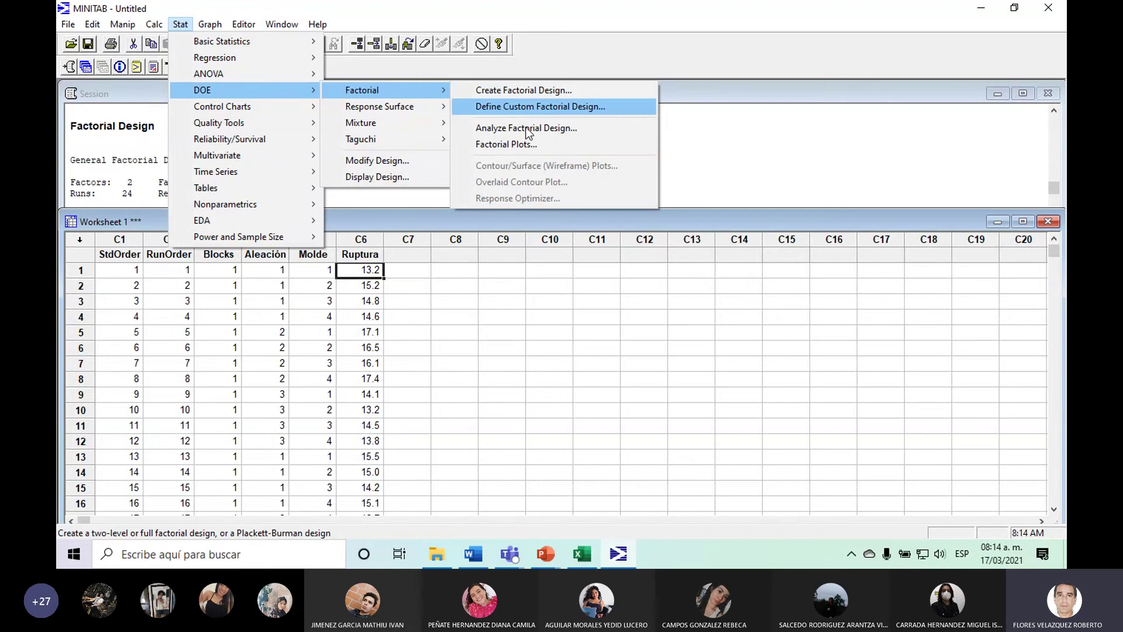
# Open Analyze Factorial Design and select C6 Ruptura as the response.
pyautogui.click(578, 127)
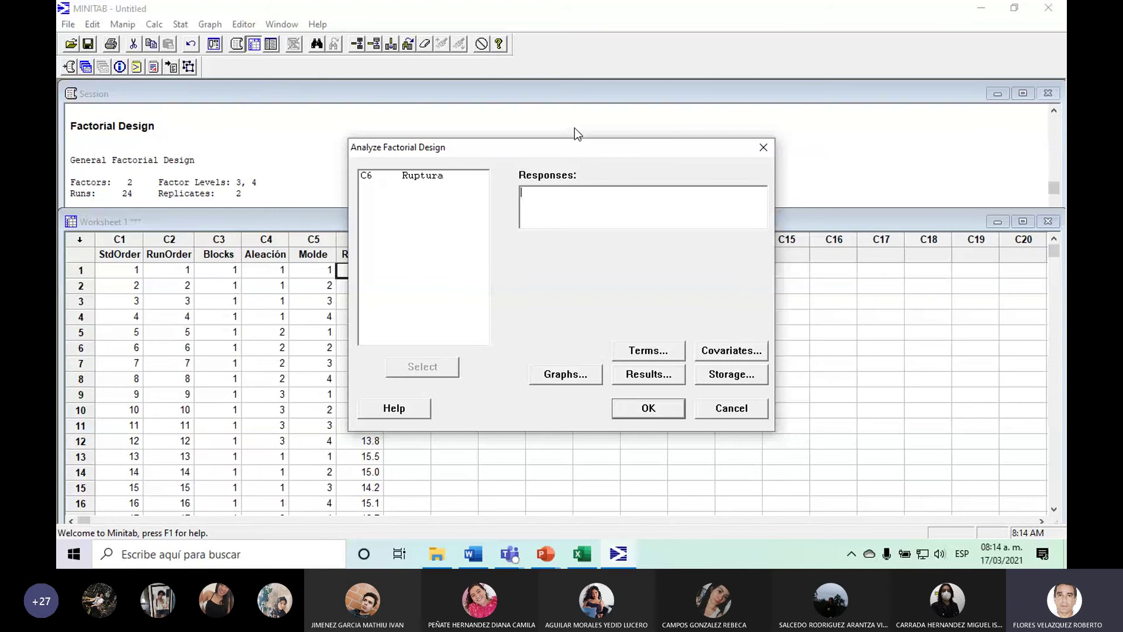
pyautogui.click(418, 177)
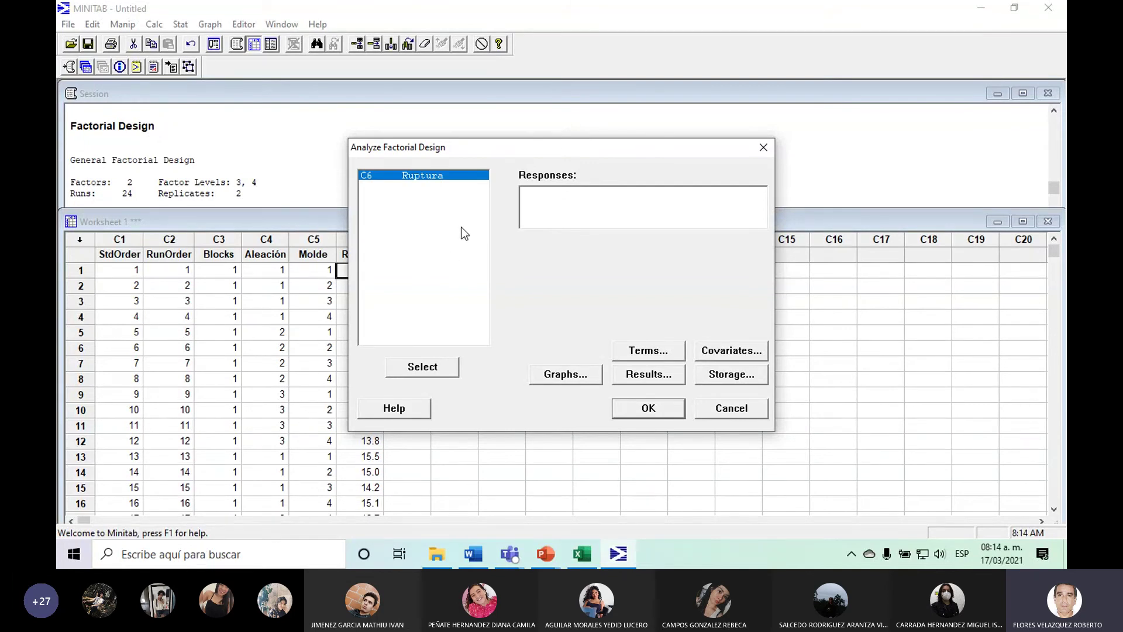
pyautogui.click(418, 367)
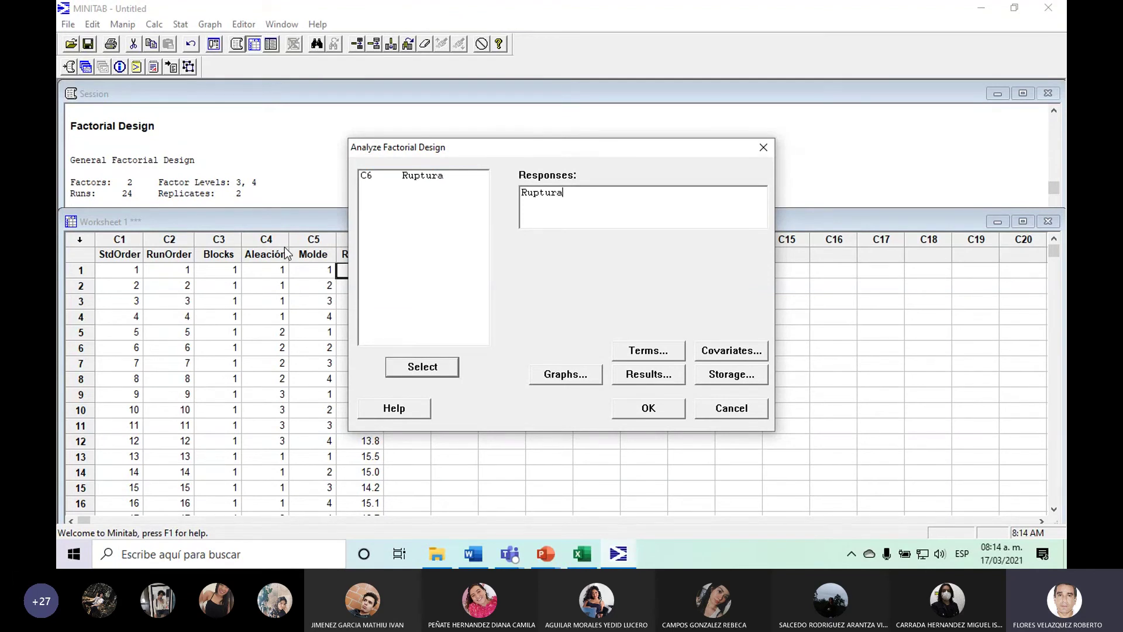
# Add the AB interaction term to the model alongside Aleación and Molde, keeping order 1.
pyautogui.click(636, 357)
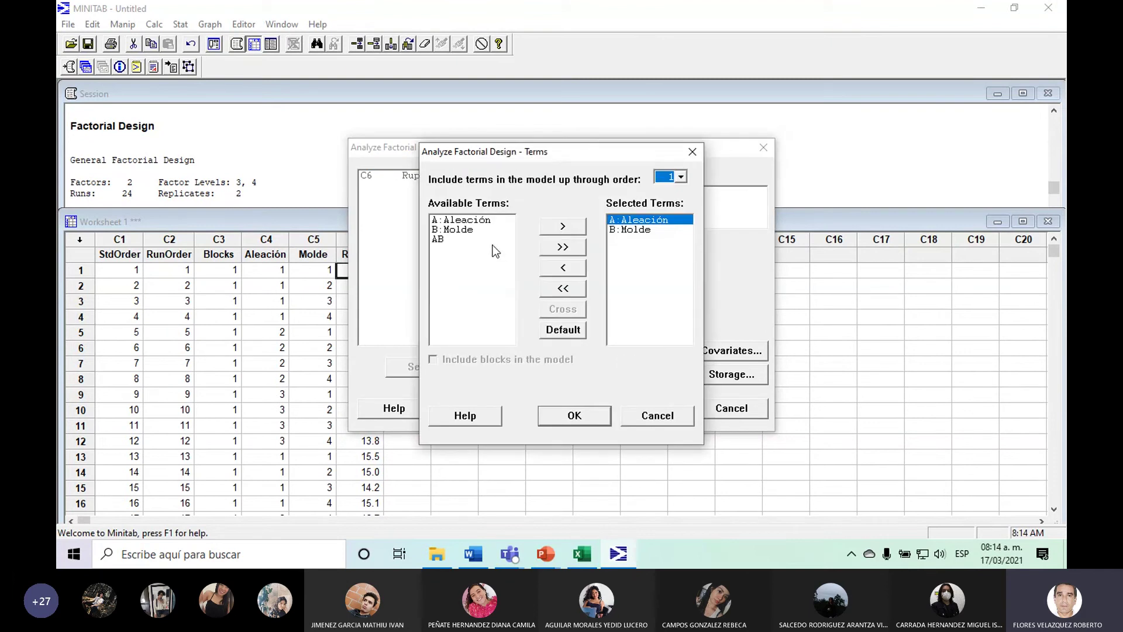
pyautogui.click(447, 240)
pyautogui.click(558, 227)
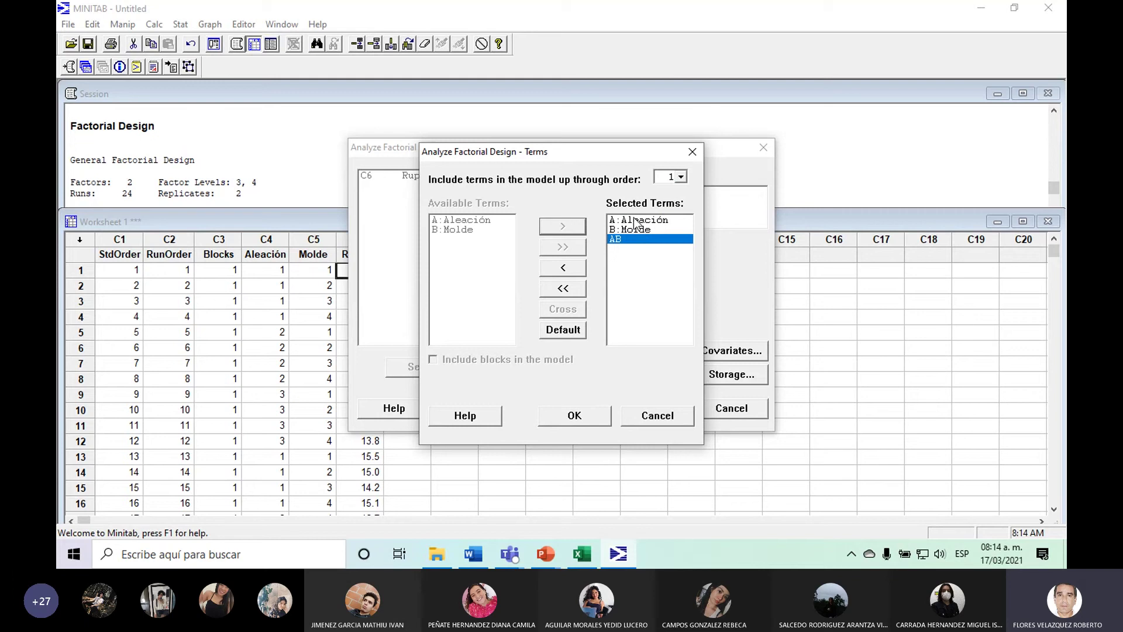
pyautogui.click(682, 179)
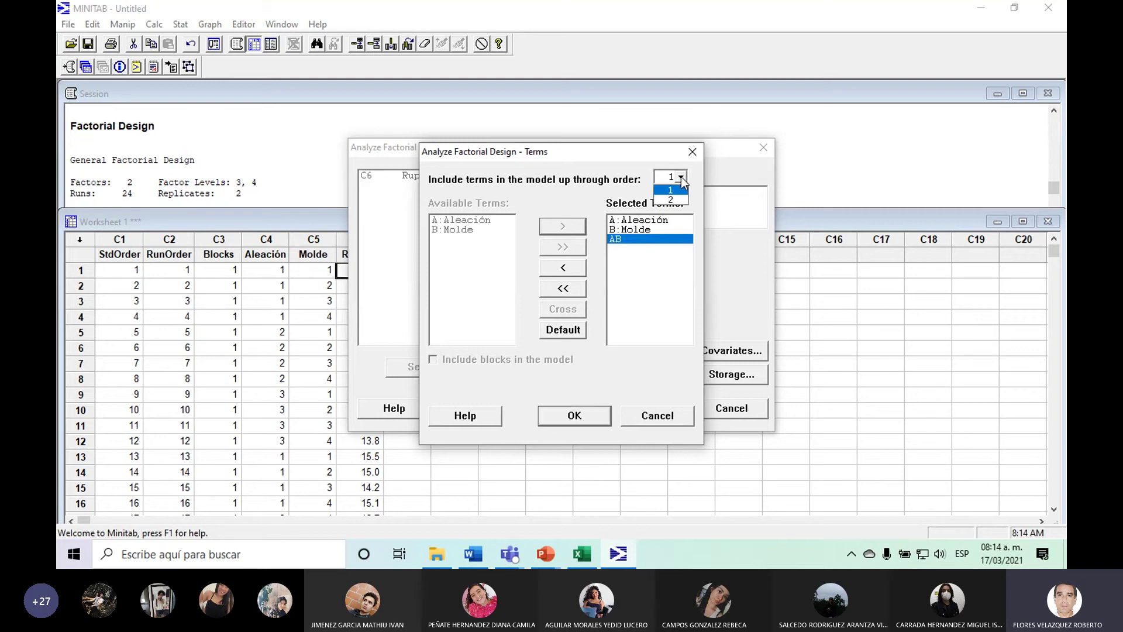
pyautogui.click(682, 179)
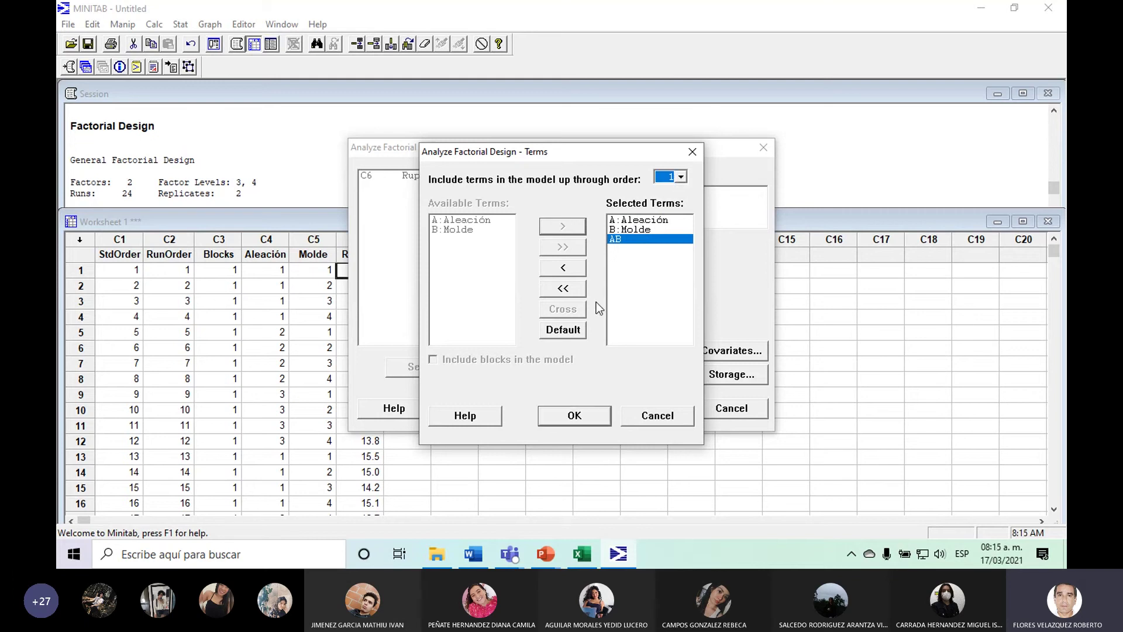
pyautogui.click(574, 417)
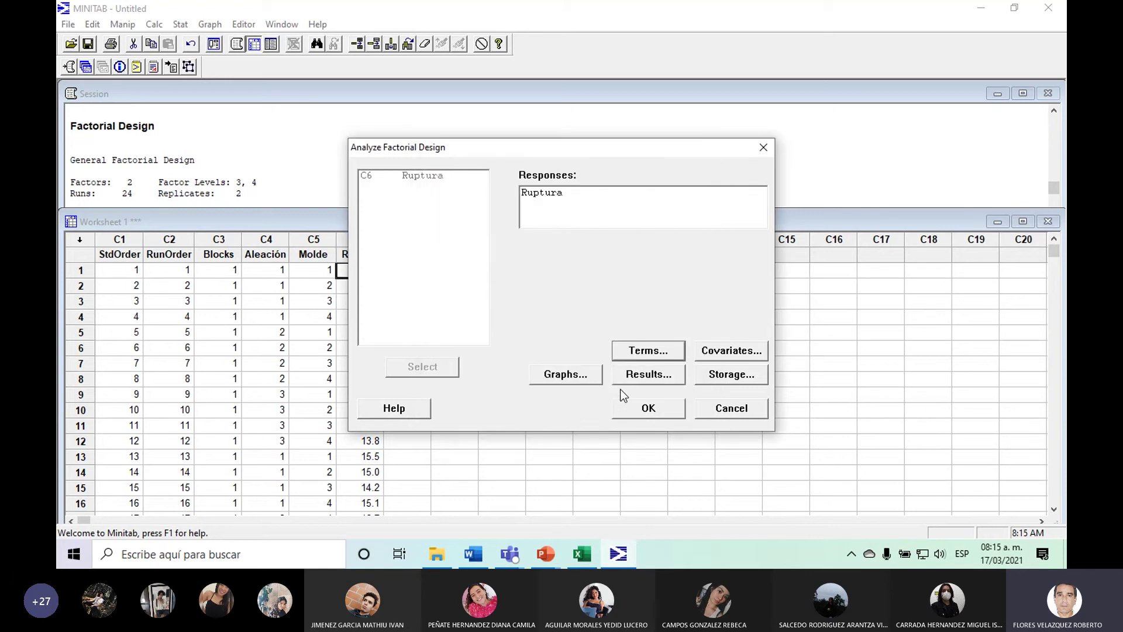
# Request a residual histogram, normal plot and residuals-versus-fits plot, leaving the model terms unchanged.
pyautogui.click(568, 375)
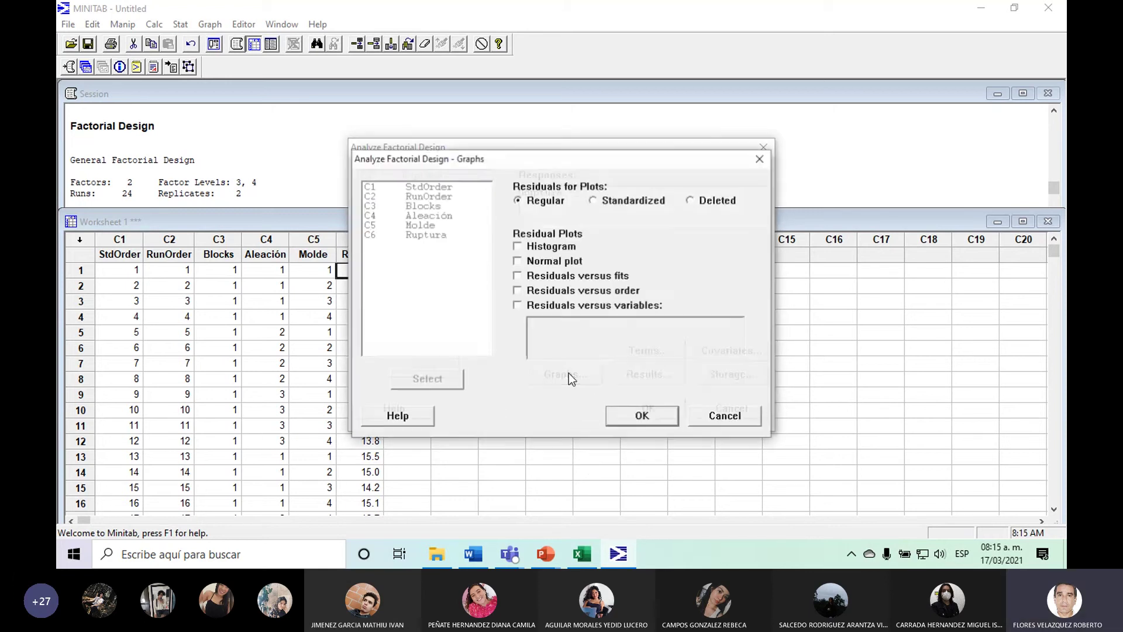
pyautogui.click(518, 246)
pyautogui.click(518, 261)
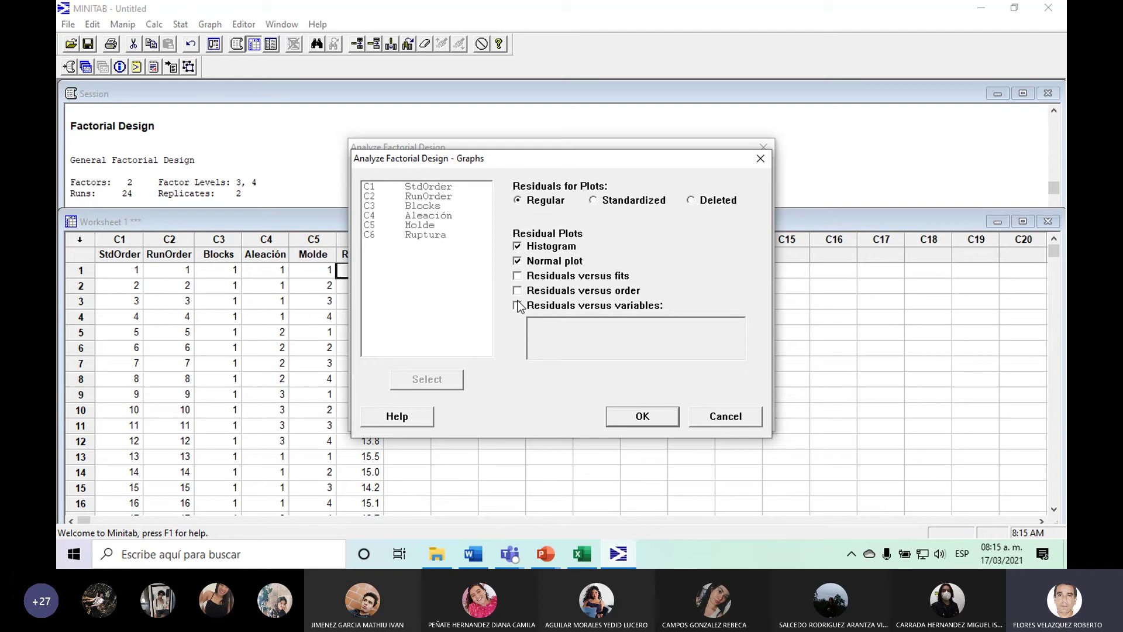
pyautogui.click(517, 276)
pyautogui.click(517, 305)
pyautogui.click(517, 275)
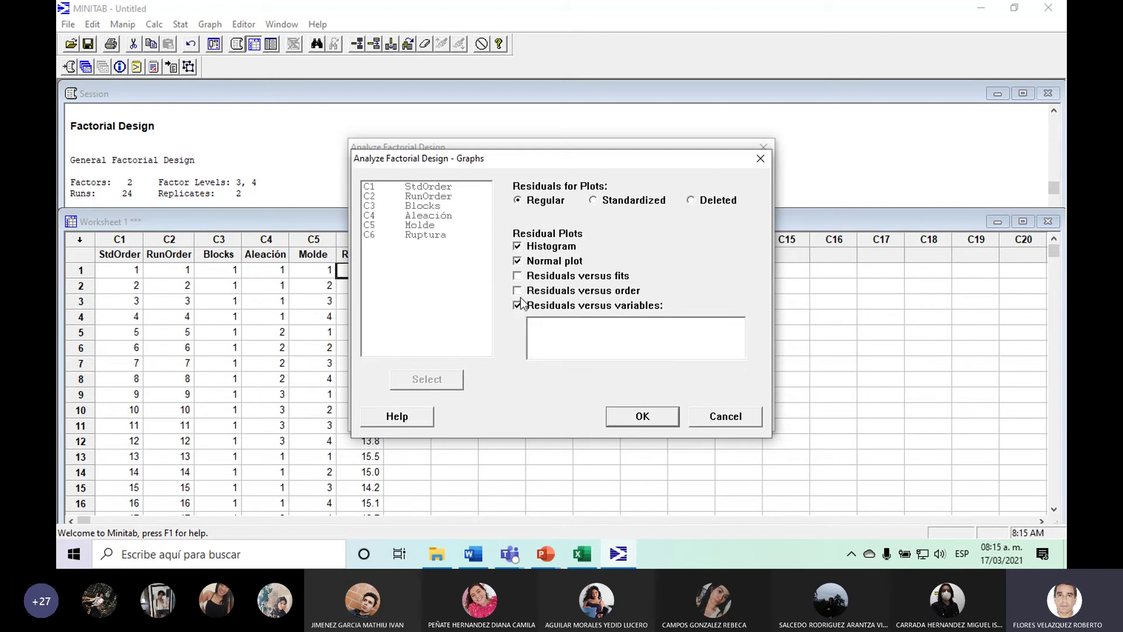
pyautogui.click(517, 275)
pyautogui.click(644, 416)
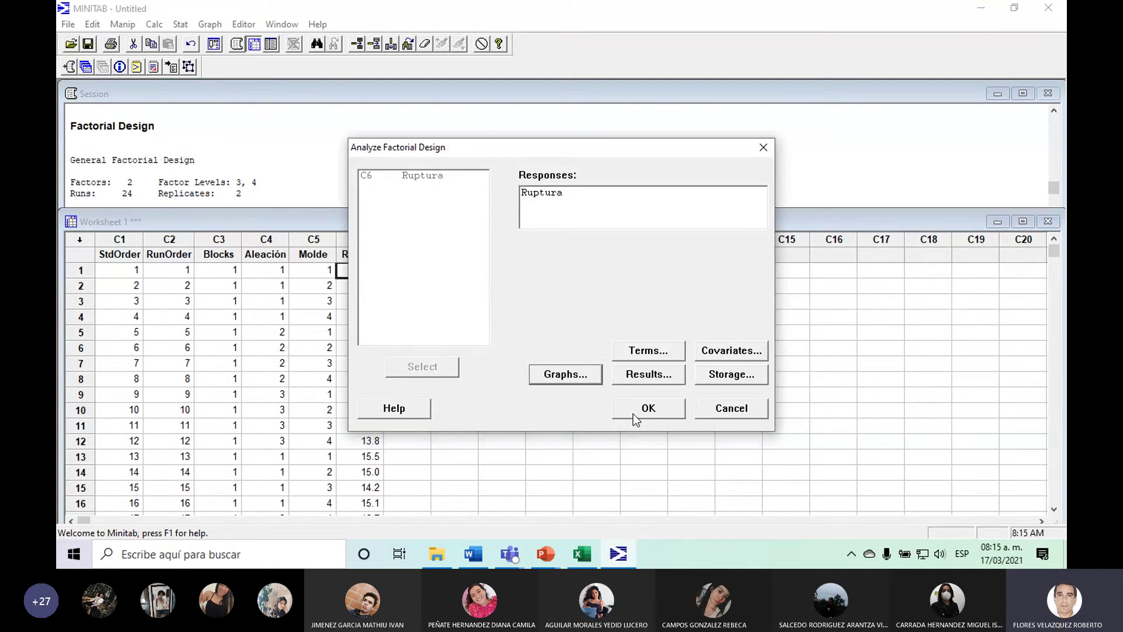
pyautogui.click(643, 353)
pyautogui.click(636, 414)
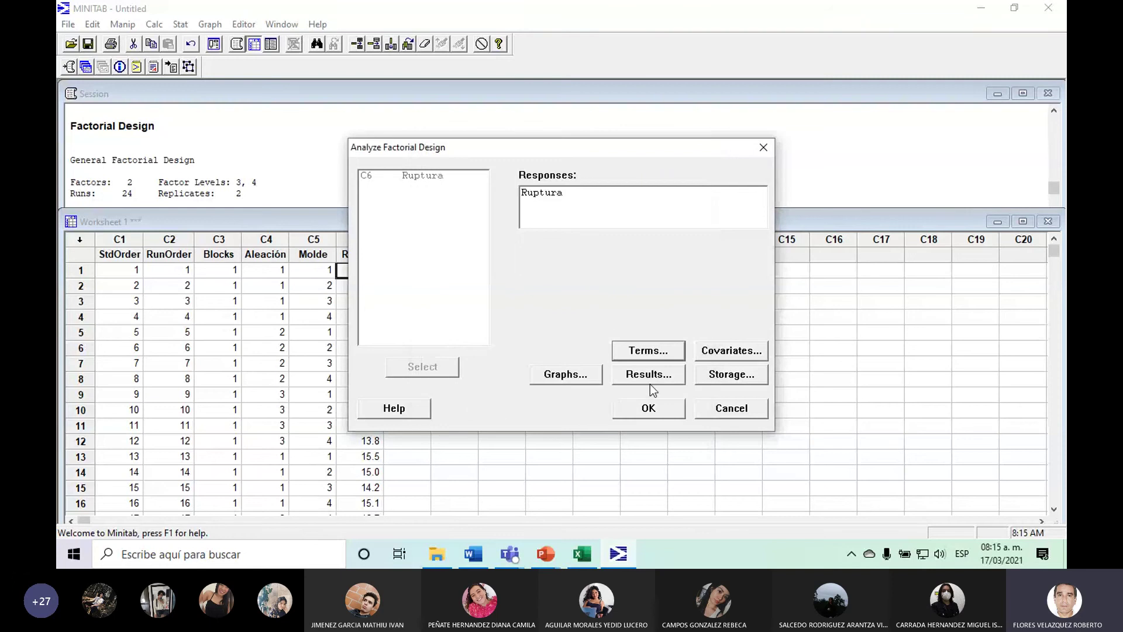
# Run the factorial analysis and scroll the Session output up to the Ruptura ANOVA table.
pyautogui.click(647, 410)
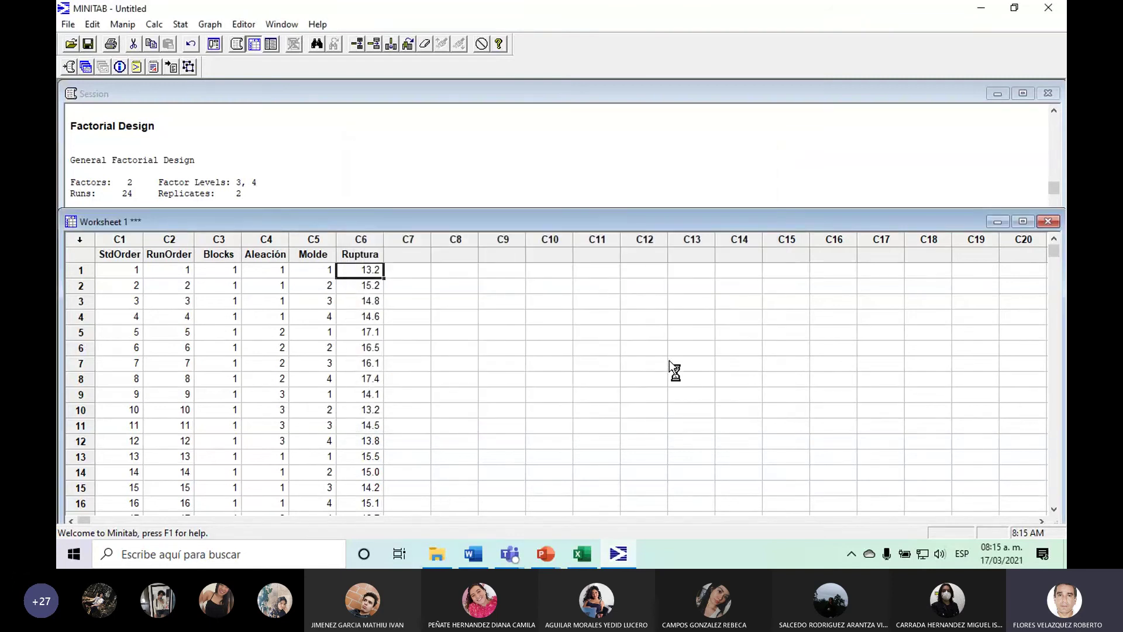
pyautogui.click(960, 180)
pyautogui.scroll(5, 1052, 118)
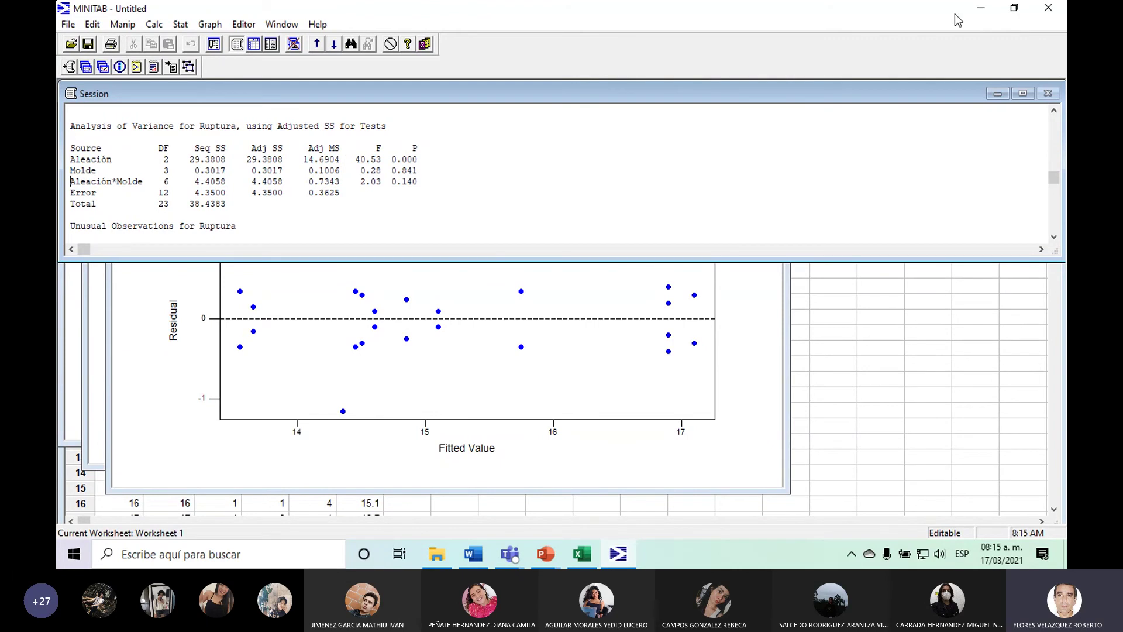
# Restore Minitab's window and bring up Excel's Aleación by Moldes data.
pyautogui.click(1015, 8)
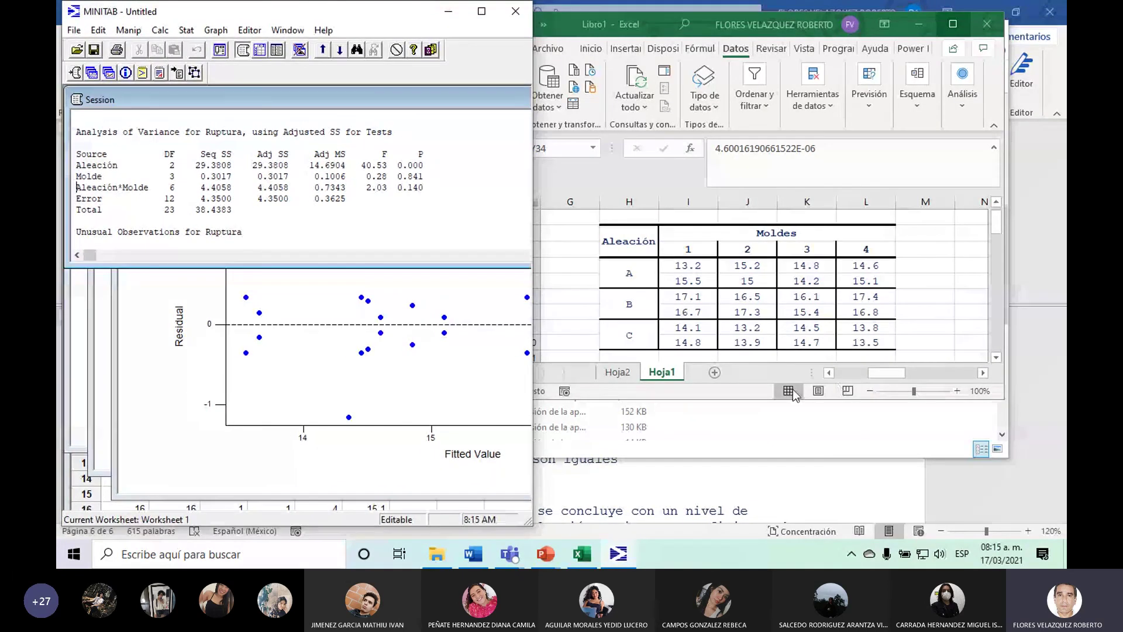
pyautogui.click(921, 385)
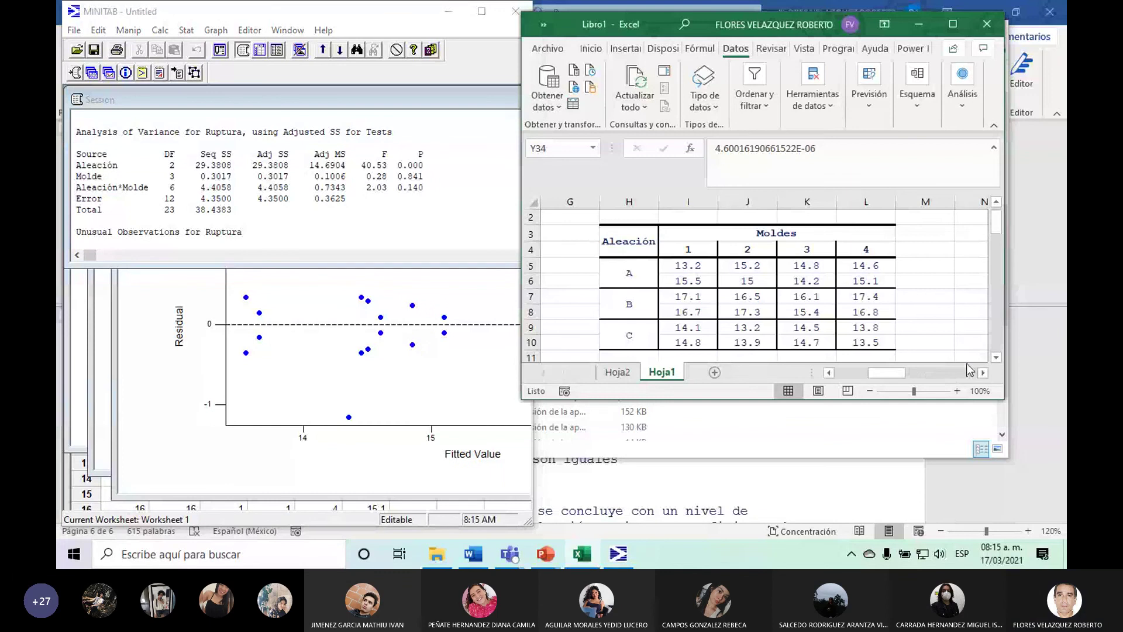
pyautogui.scroll(-1, 994, 366)
pyautogui.click(983, 373)
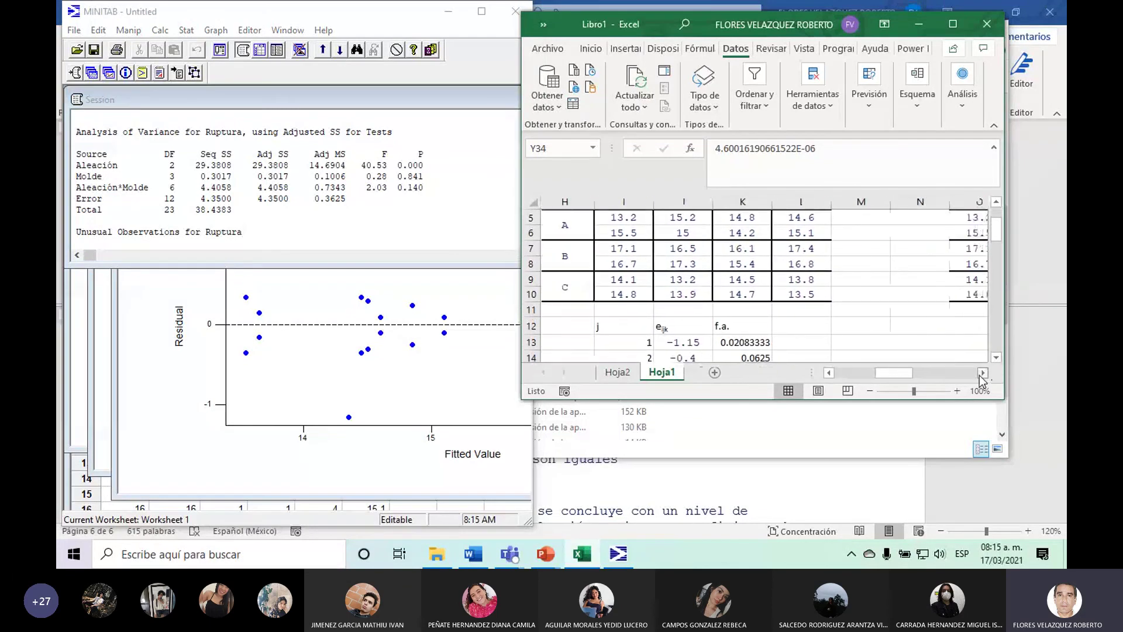
pyautogui.click(983, 373)
pyautogui.click(983, 373)
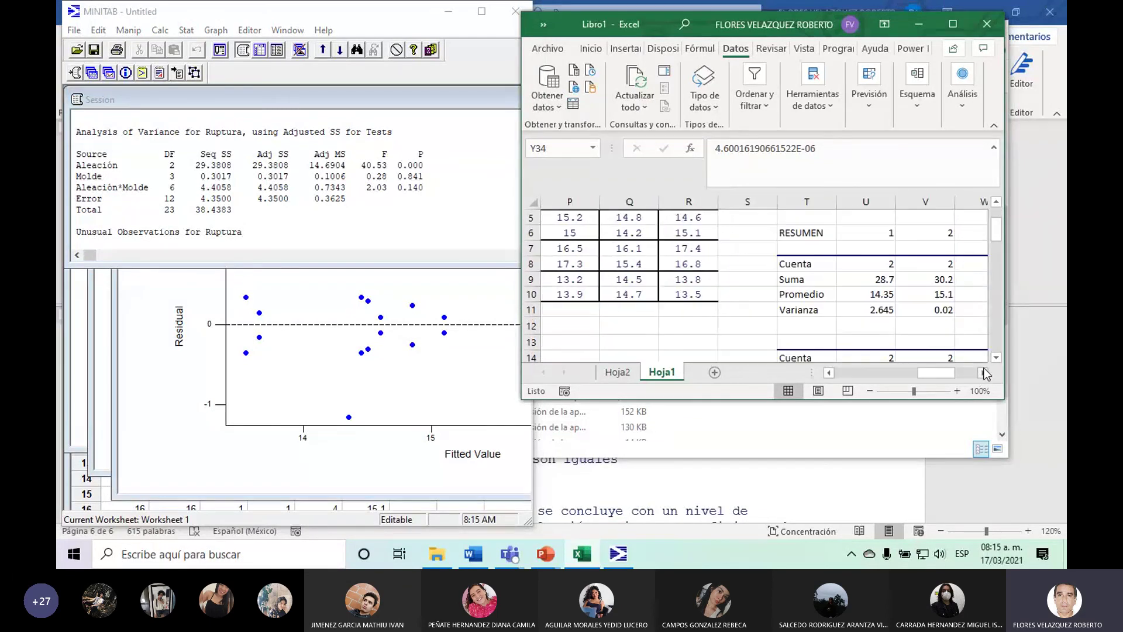
# Scroll Excel to the ANÁLISIS DE VARIANZA F and Probabilidad columns, then maximize Minitab again.
pyautogui.click(997, 358)
pyautogui.click(997, 357)
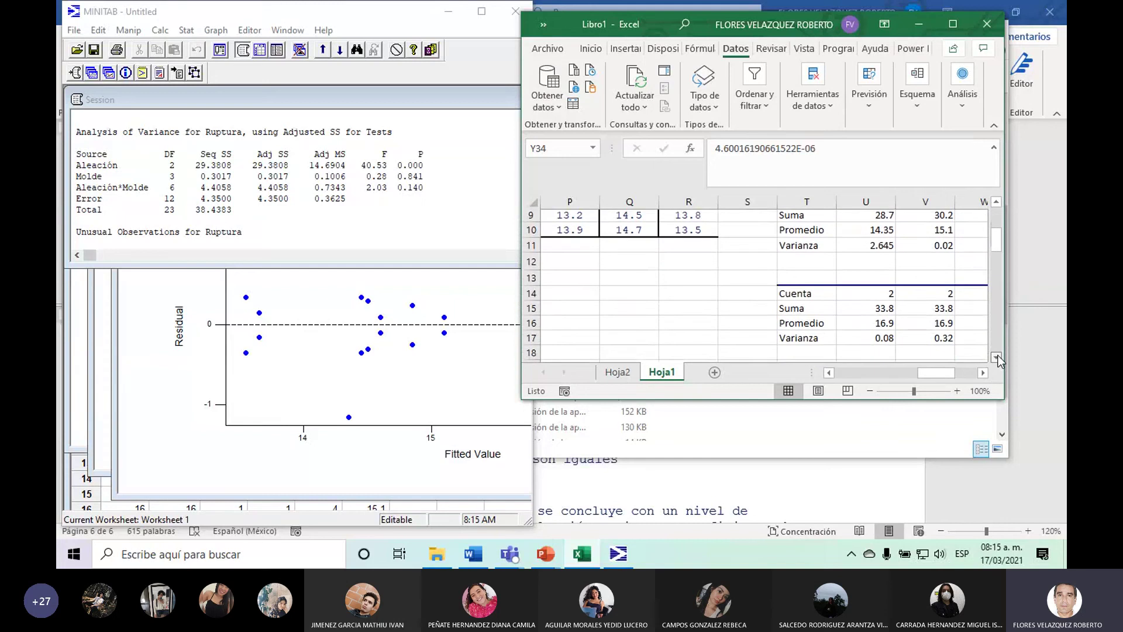
pyautogui.click(997, 357)
pyautogui.click(997, 358)
pyautogui.click(997, 358)
pyautogui.click(997, 357)
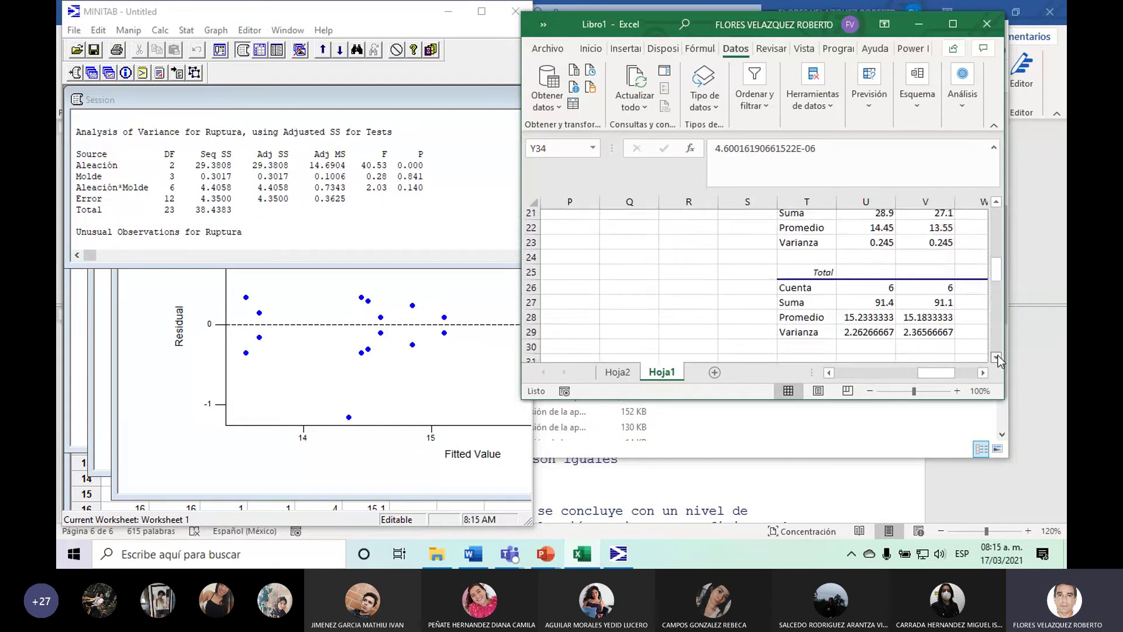
pyautogui.click(997, 358)
pyautogui.click(997, 358)
pyautogui.click(982, 374)
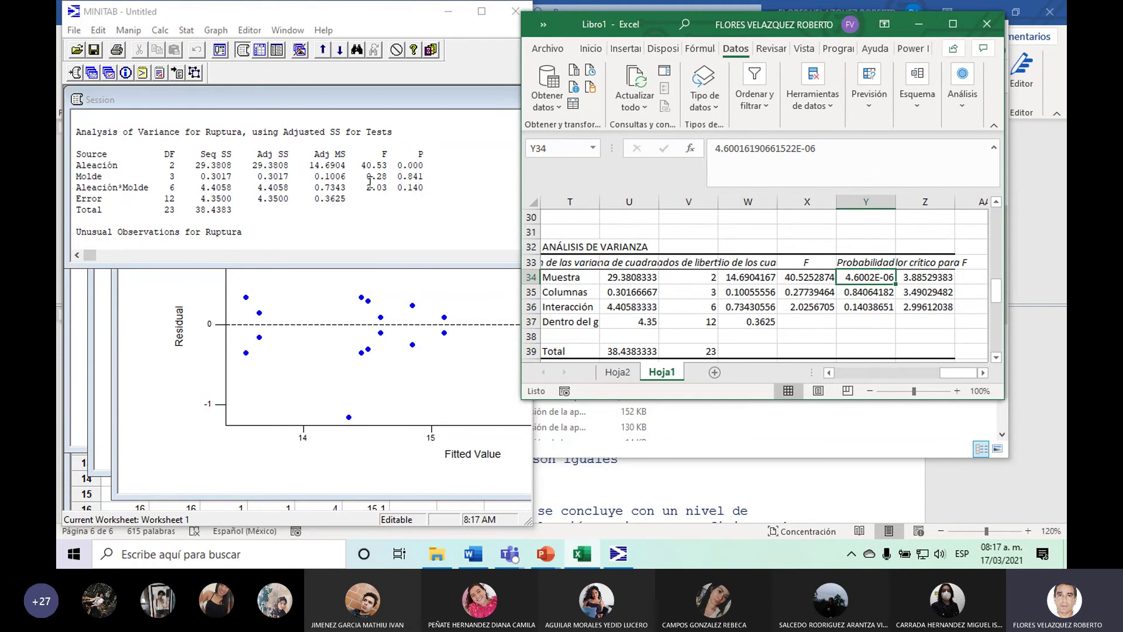
pyautogui.click(517, 191)
pyautogui.click(483, 11)
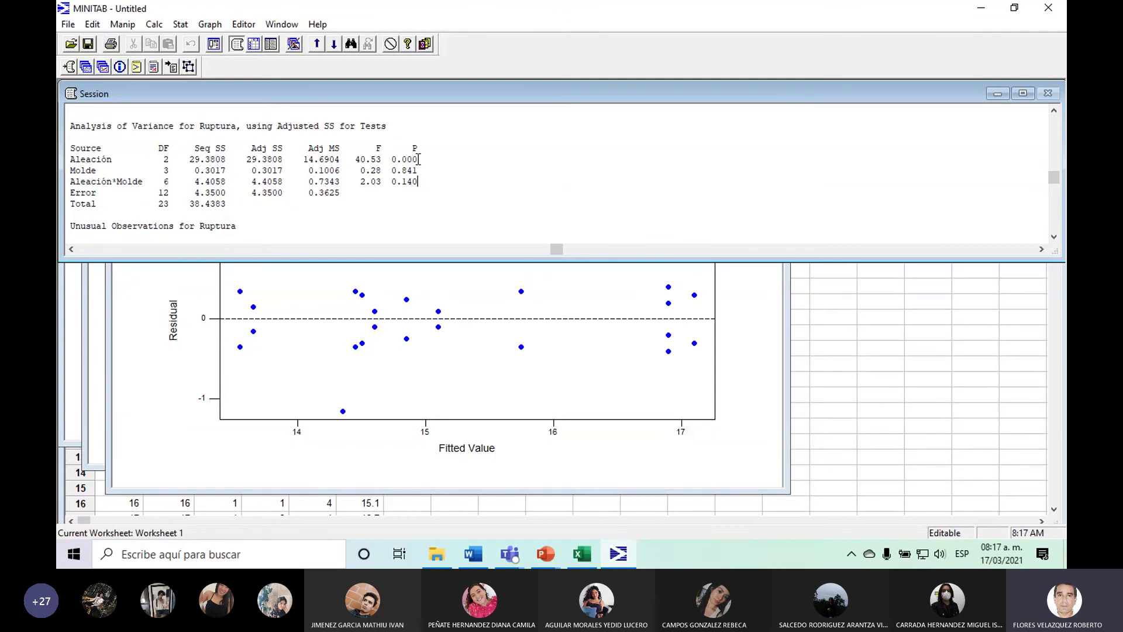
# Move the residuals-versus-fits, normal probability and histogram graph windows aside to view each.
pyautogui.click(744, 325)
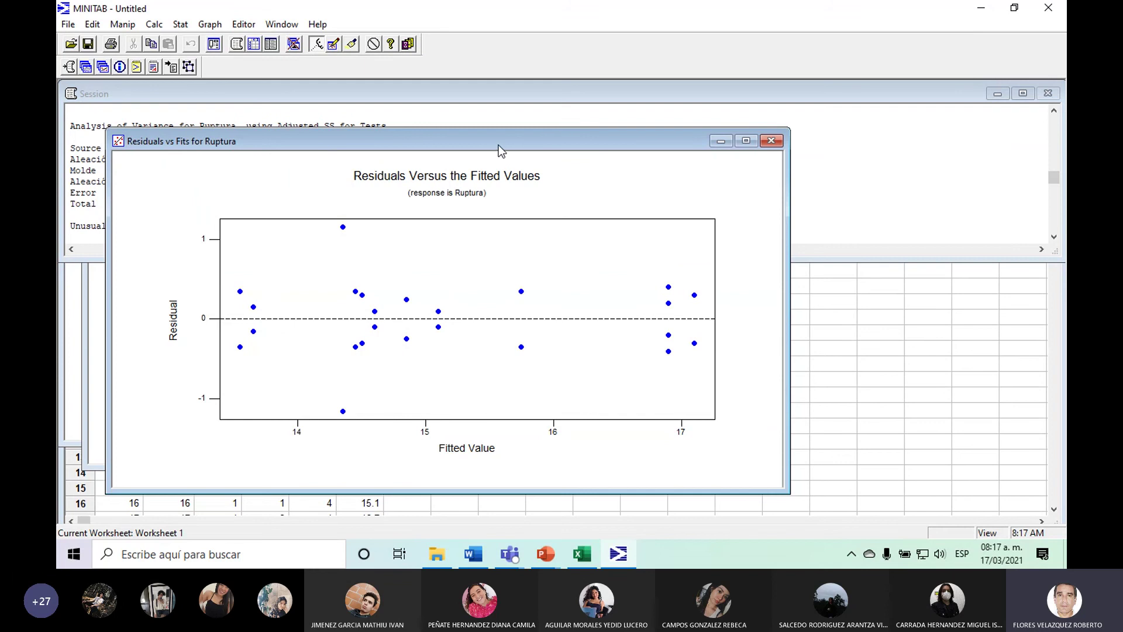
pyautogui.moveTo(503, 145); pyautogui.dragTo(647, 114)
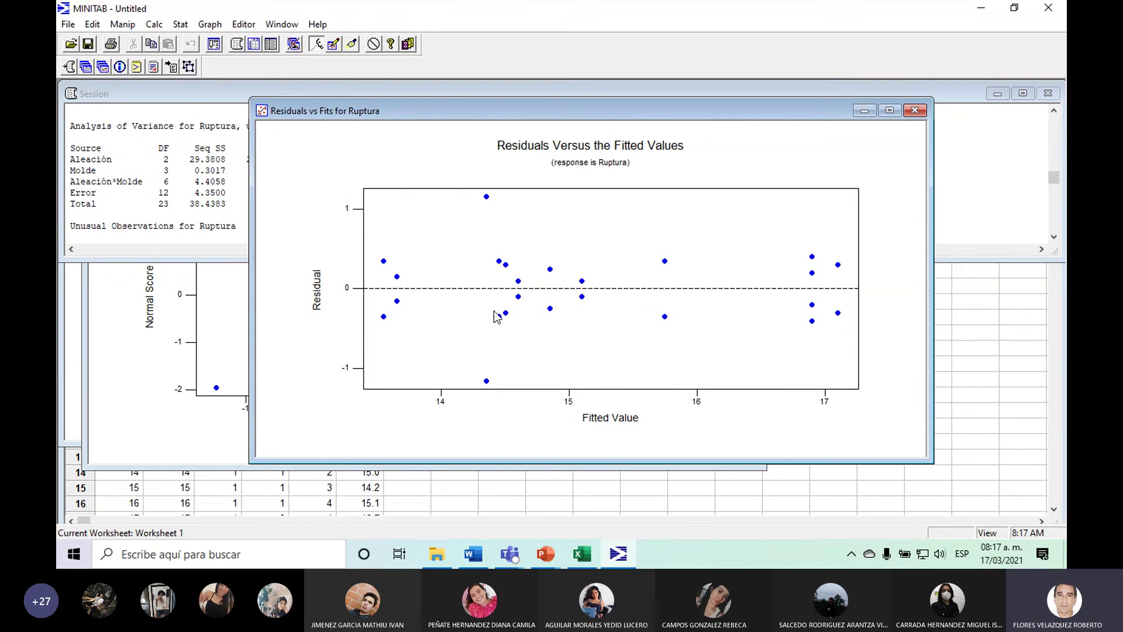
pyautogui.click(160, 416)
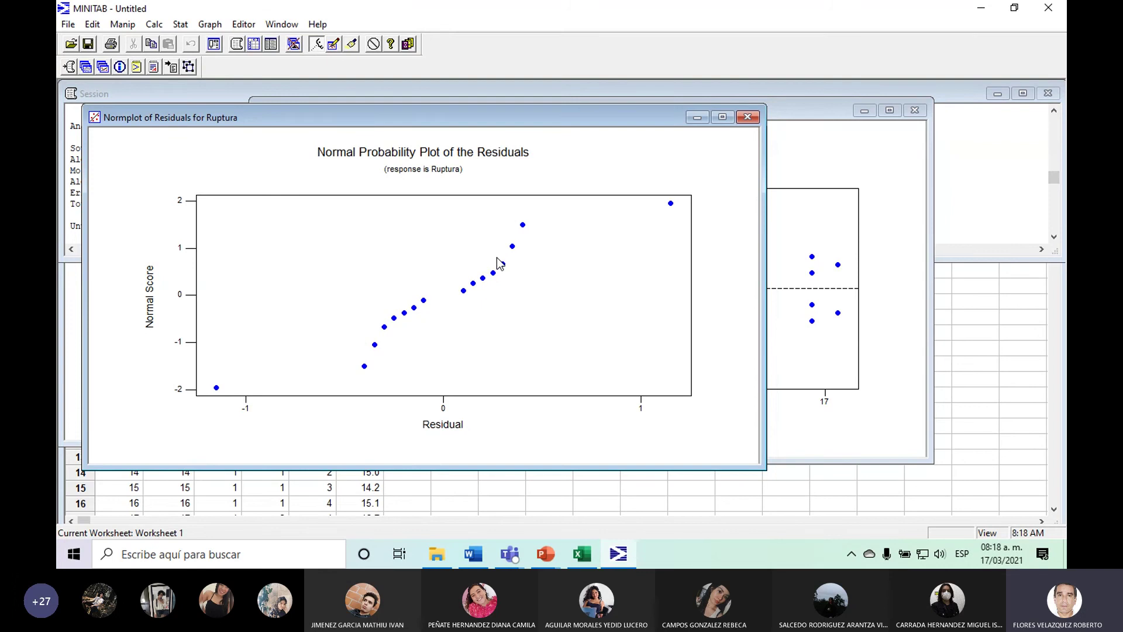
pyautogui.moveTo(555, 126); pyautogui.dragTo(770, 169)
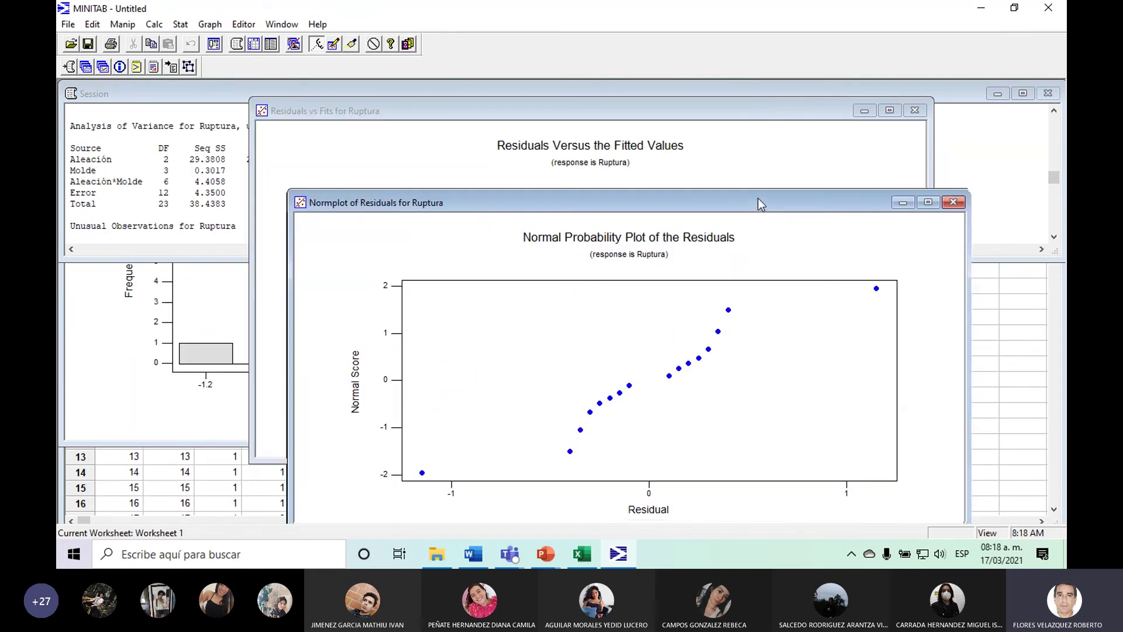
pyautogui.click(105, 359)
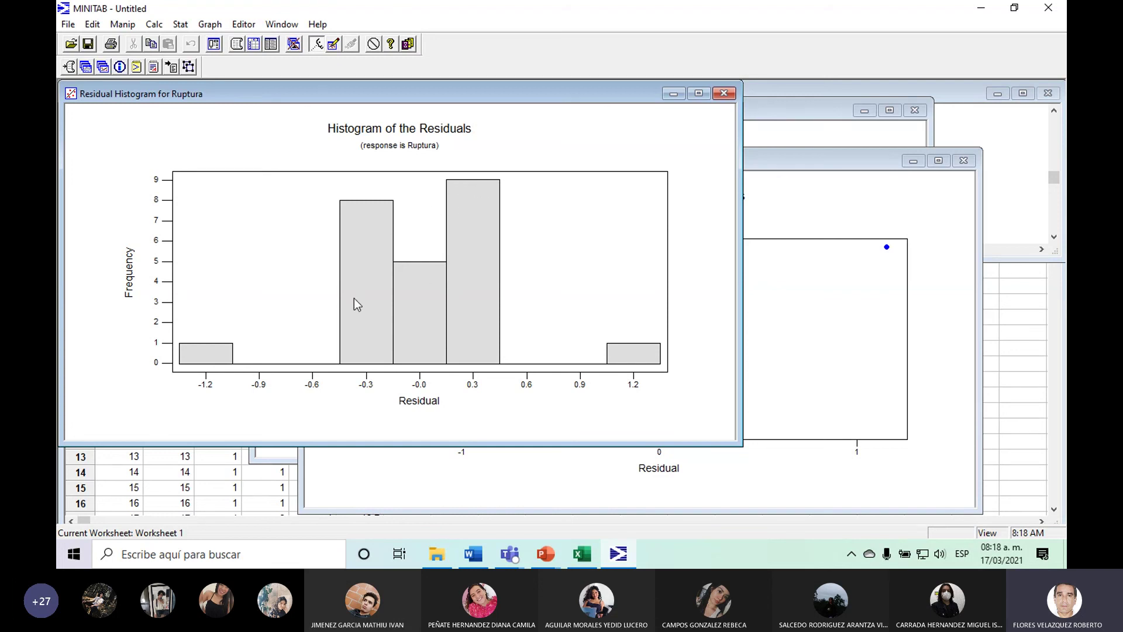
pyautogui.moveTo(406, 94); pyautogui.dragTo(645, 176)
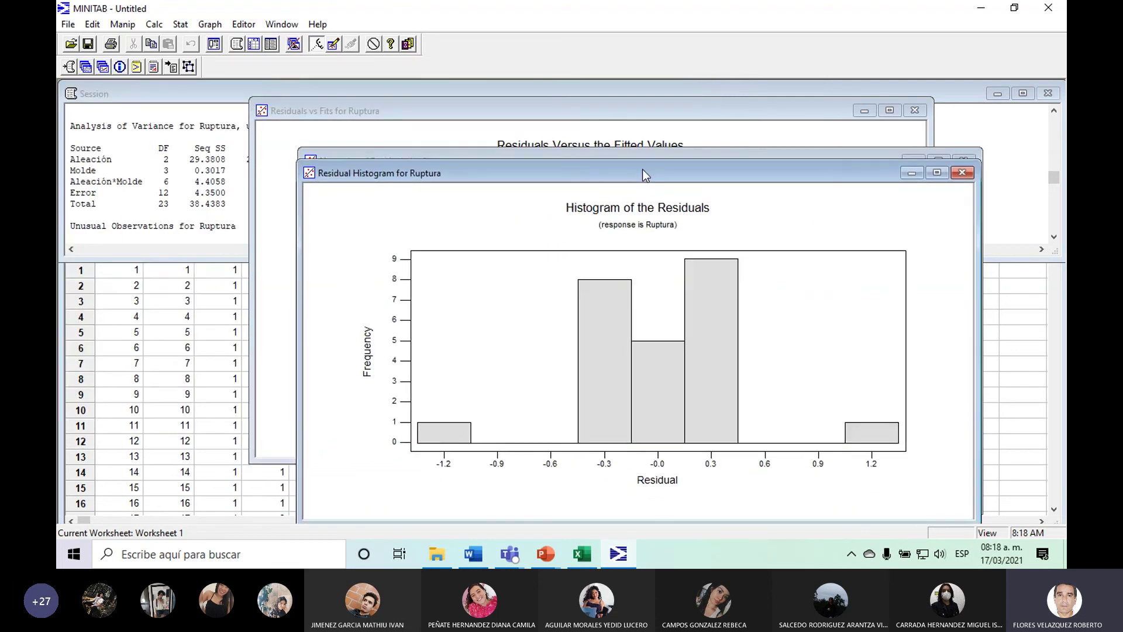
# Bring the residuals-versus-fits graph forward, then return to the Session window's ANOVA output.
pyautogui.click(331, 110)
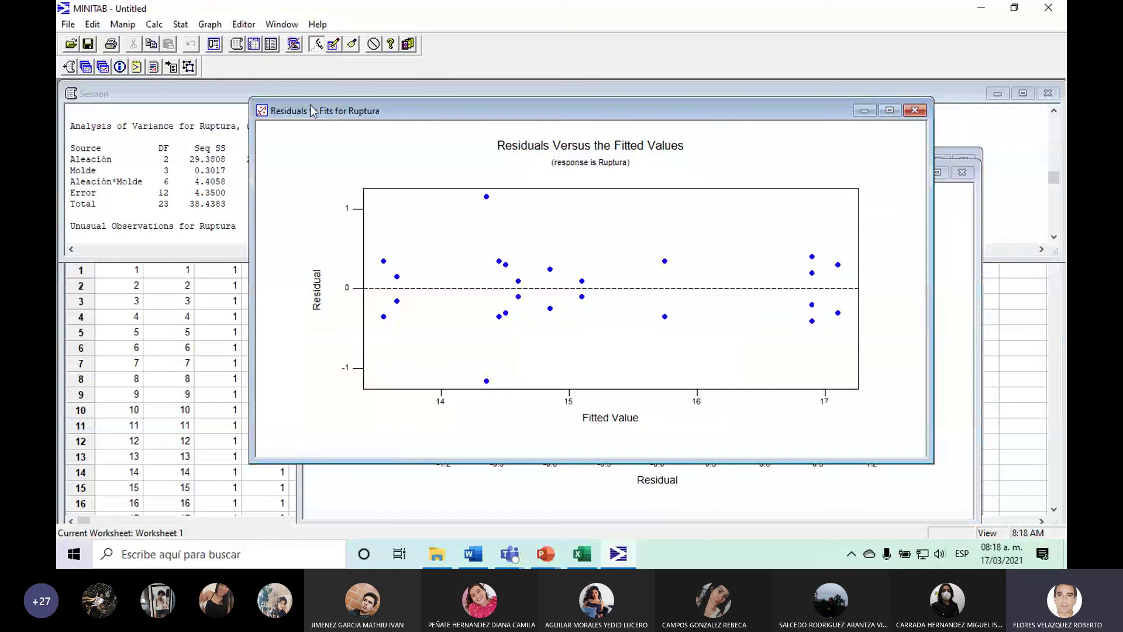
pyautogui.click(281, 24)
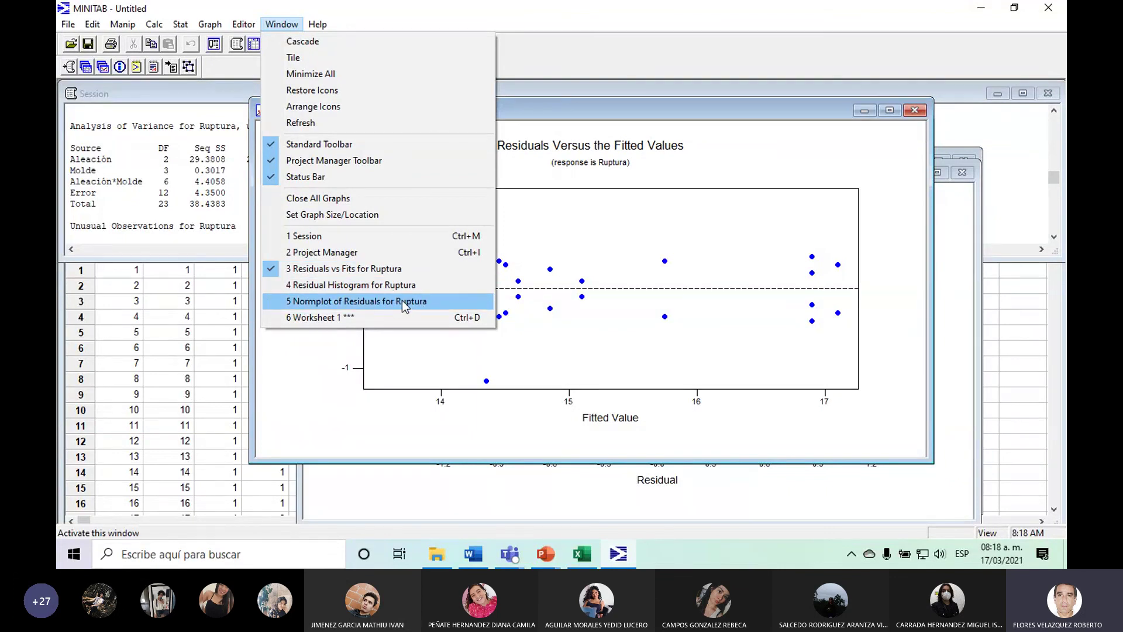
pyautogui.click(324, 419)
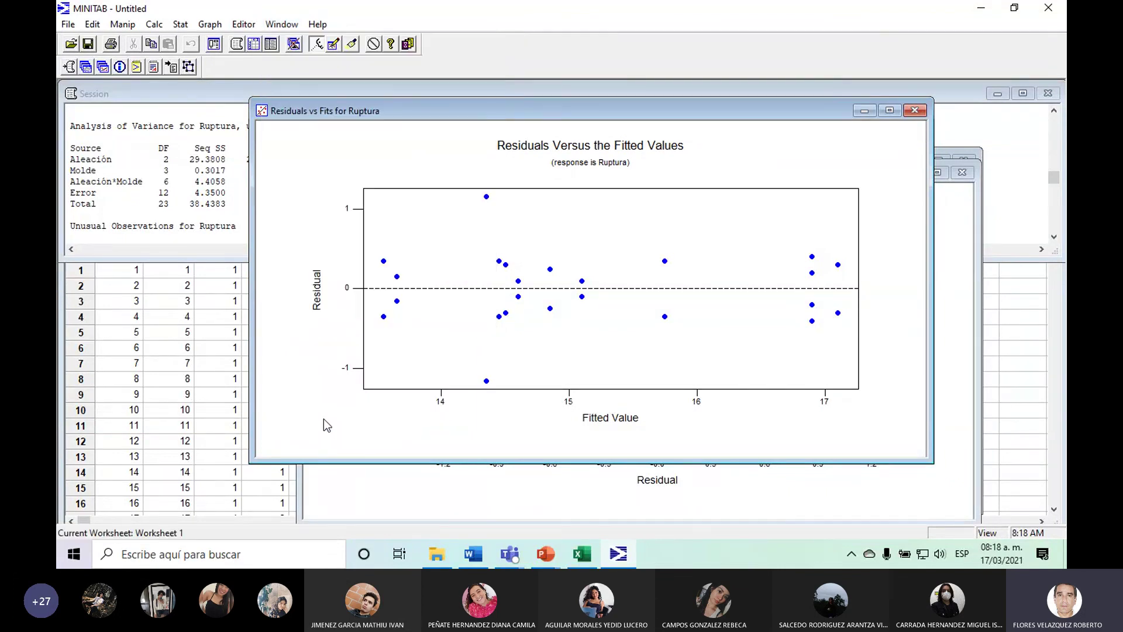
pyautogui.click(180, 182)
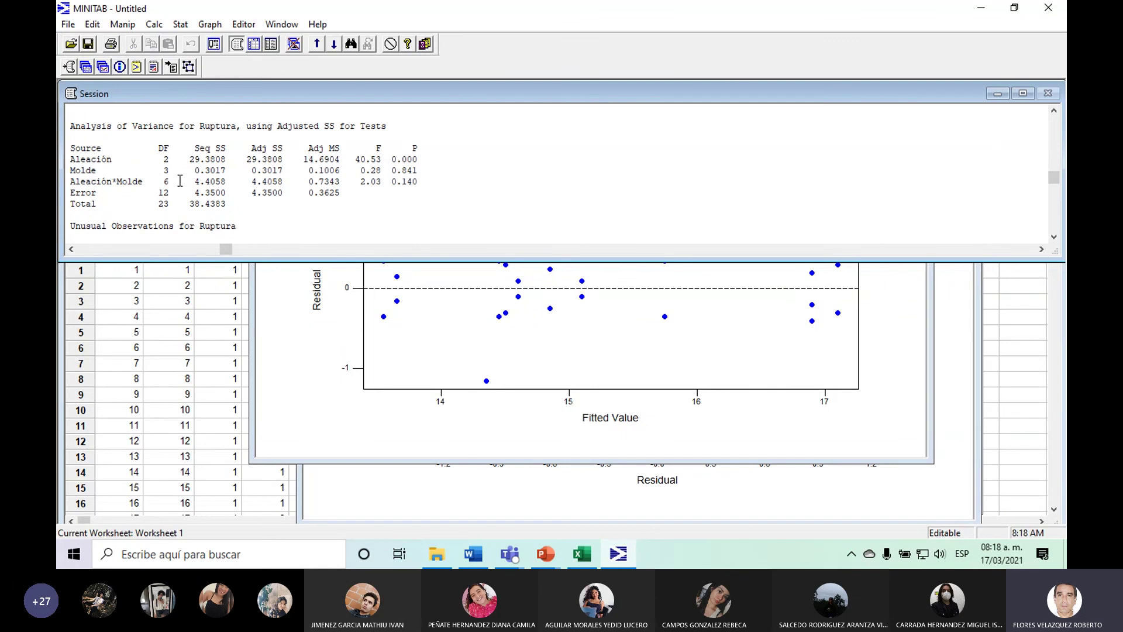
# Bring Worksheet 1 forward and enlarge the Session area to show the full ANOVA table.
pyautogui.click(216, 350)
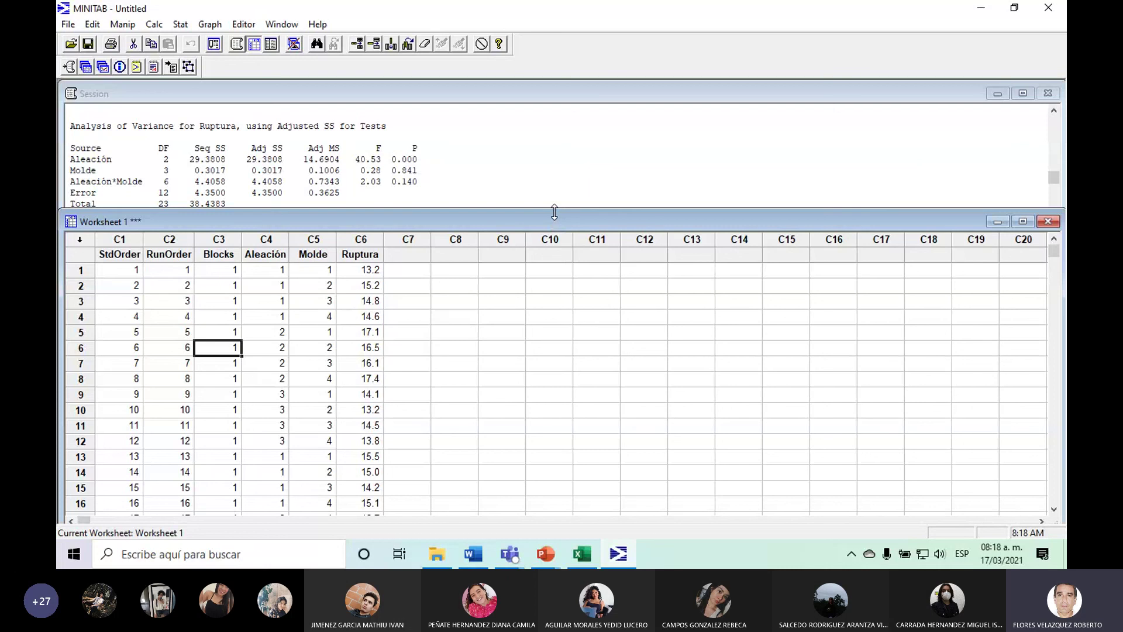
pyautogui.moveTo(555, 213); pyautogui.dragTo(552, 246)
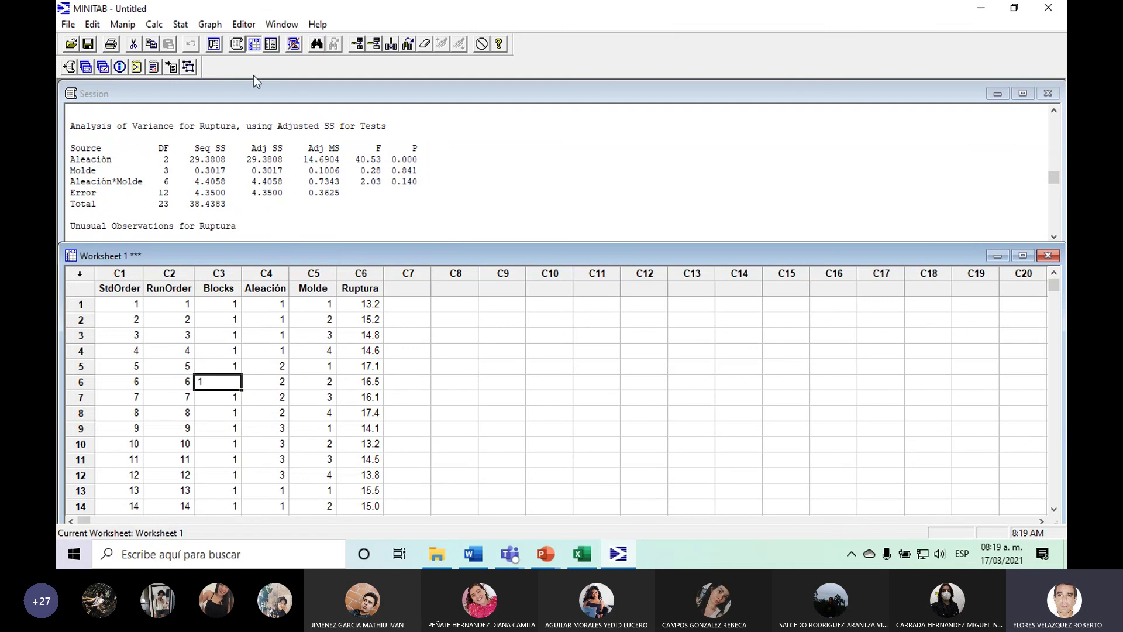
# Reopen Analyze Factorial Design, cancel it, and switch to the Teams 'Diseño de Experimentos' meeting.
pyautogui.click(178, 26)
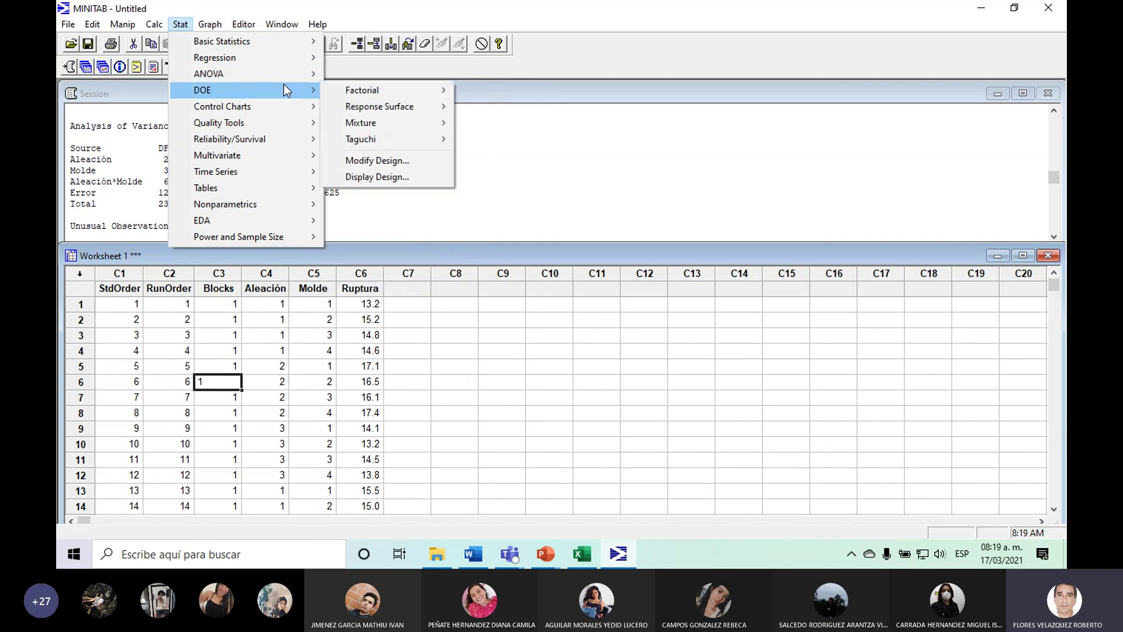
pyautogui.moveTo(230, 89)
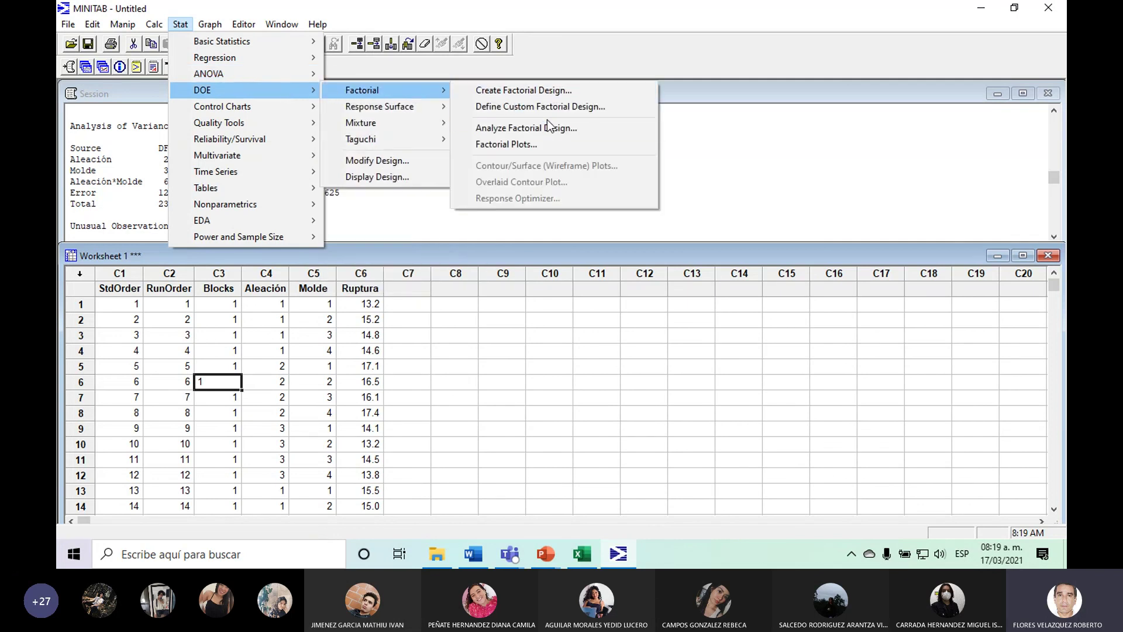
pyautogui.moveTo(362, 89)
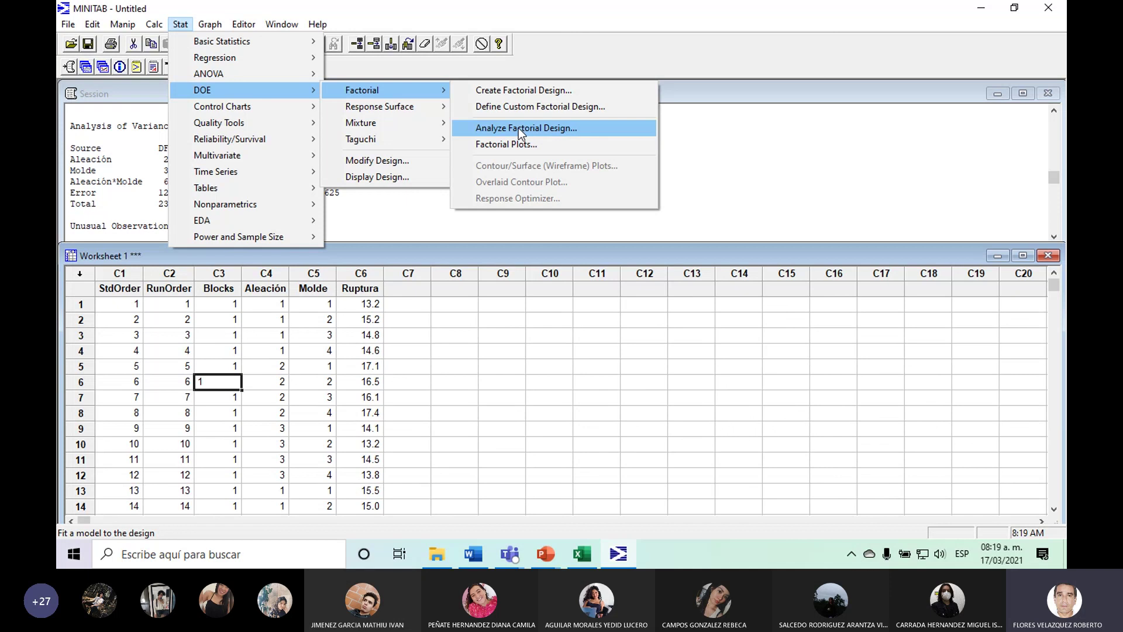
pyautogui.click(550, 128)
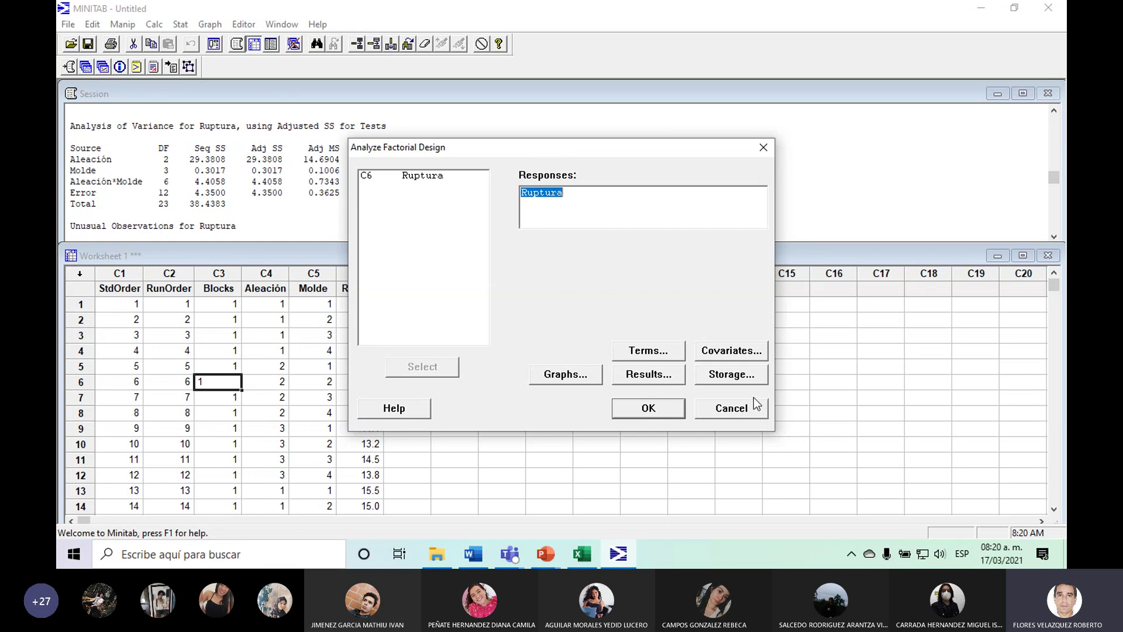
pyautogui.click(728, 408)
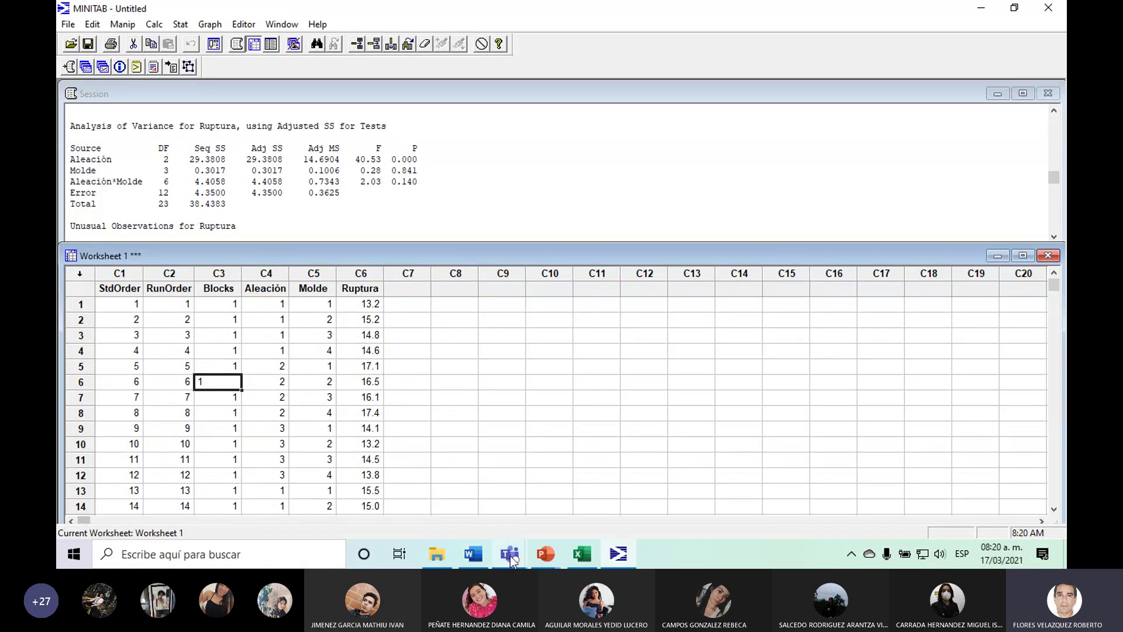
pyautogui.moveTo(509, 554)
pyautogui.click(554, 483)
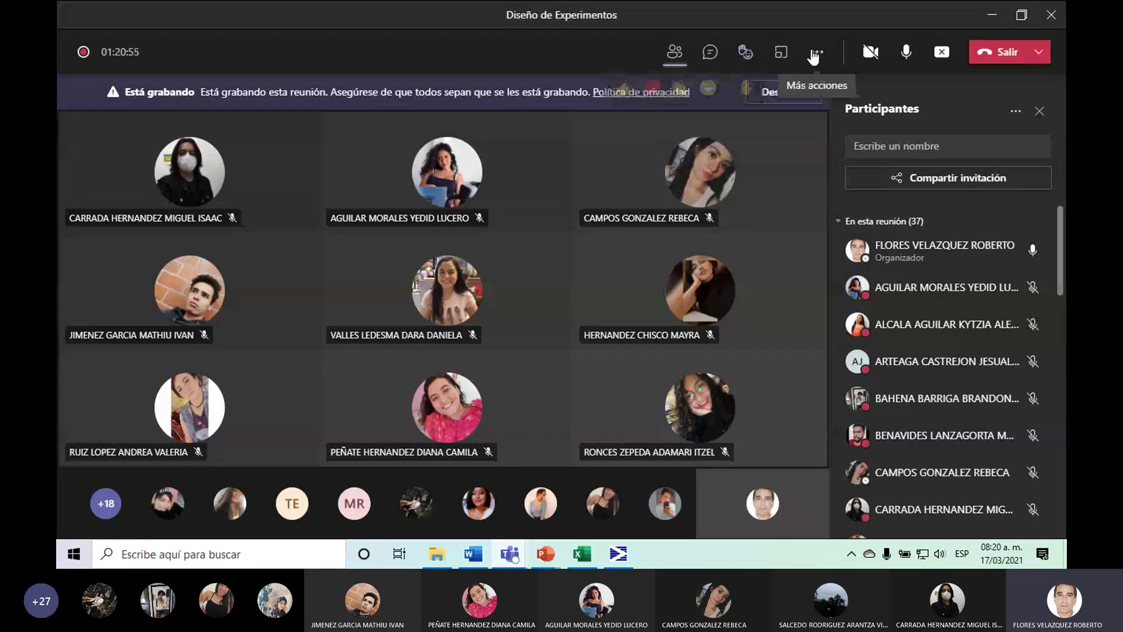